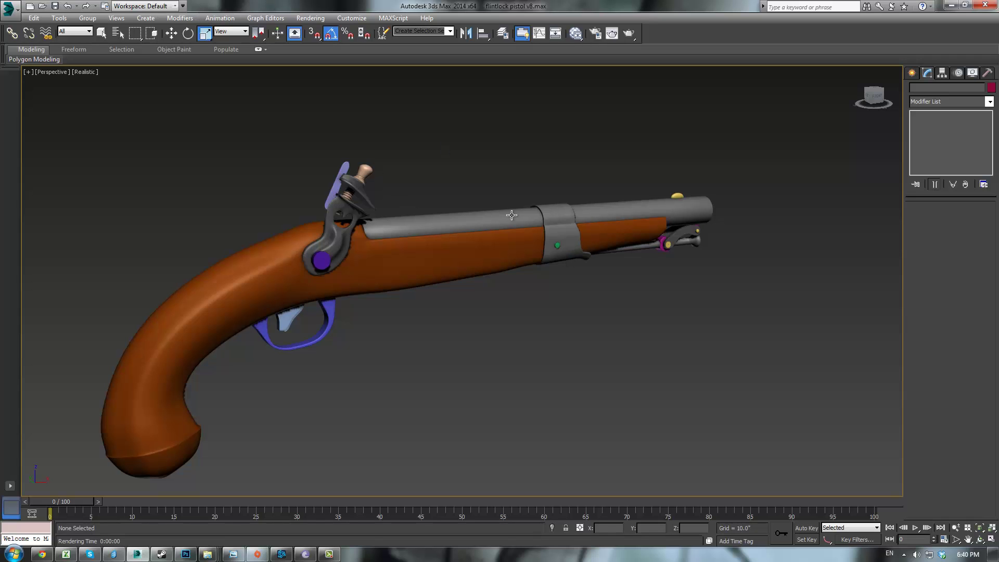
pyautogui.scroll(3, 513, 214)
pyautogui.moveTo(484, 214); pyautogui.dragTo(559, 207, button='middle')
pyautogui.scroll(5, 560, 208)
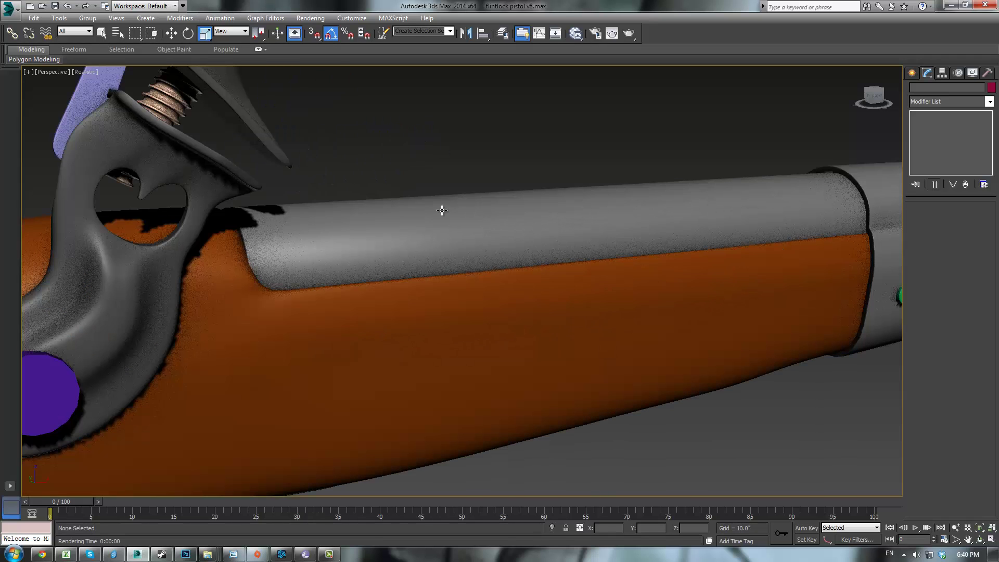
pyautogui.moveTo(442, 232); pyautogui.dragTo(656, 228, button='middle')
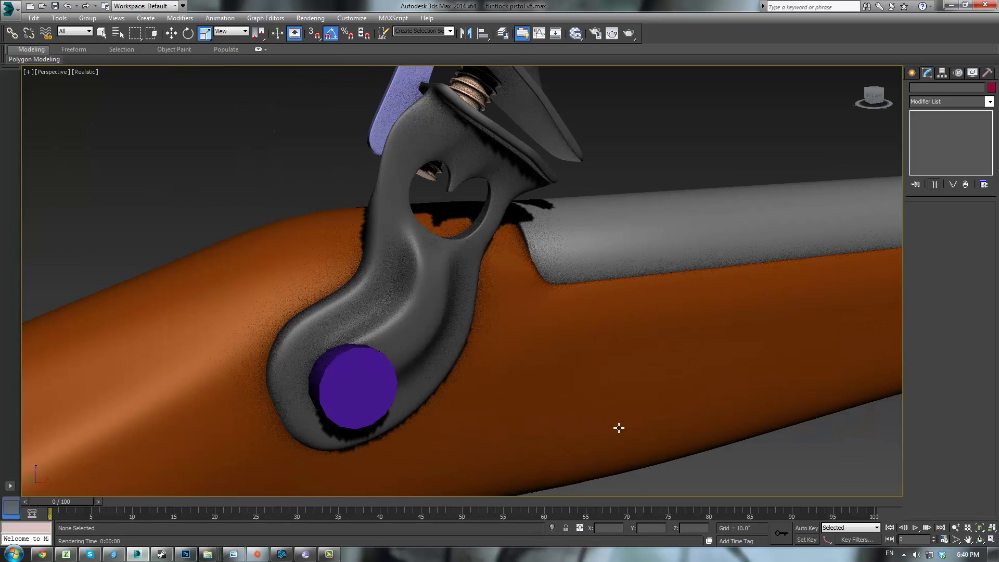
pyautogui.scroll(-5, 669, 289)
# - Maximize the Front view and unhide all hidden objects, including the reference image plane
pyautogui.hotkey('alt', 'w')
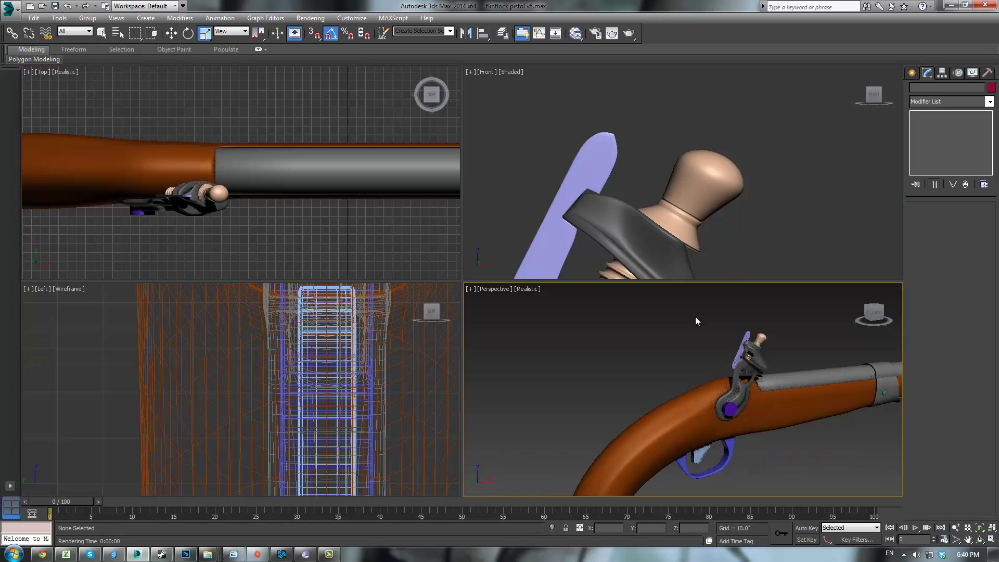
pyautogui.rightClick(717, 194)
pyautogui.hotkey('alt', 'w')
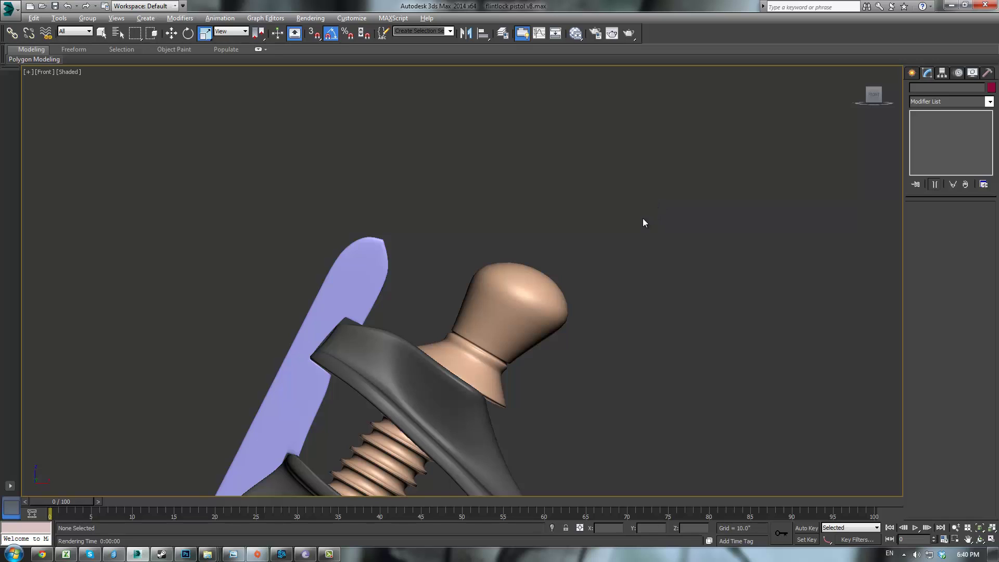
pyautogui.scroll(-3, 642, 217)
pyautogui.rightClick(683, 190)
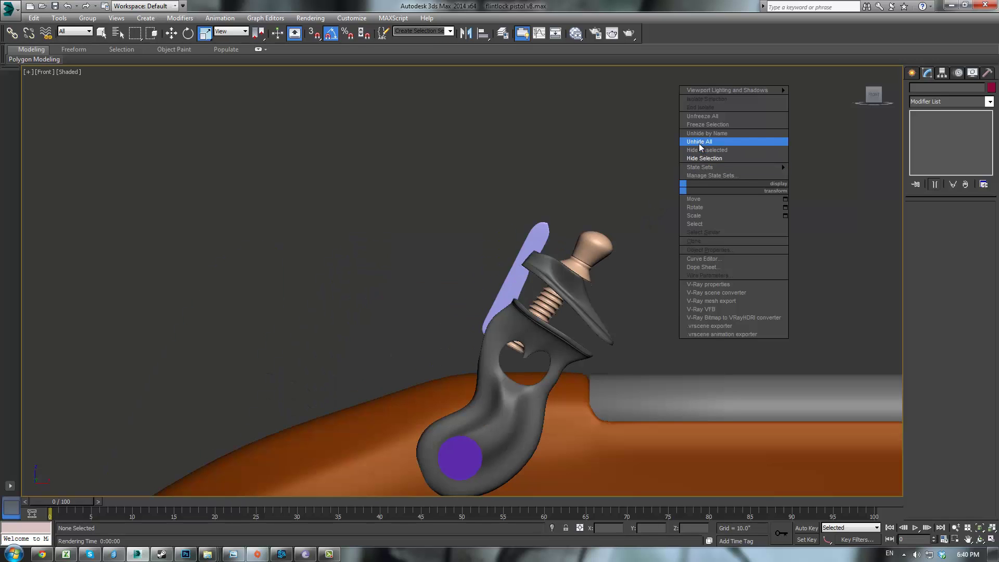
pyautogui.click(707, 143)
# - Select the wooden stock and the barrel together and hide them to expose the reference image
pyautogui.scroll(-4, 685, 212)
pyautogui.scroll(2, 685, 212)
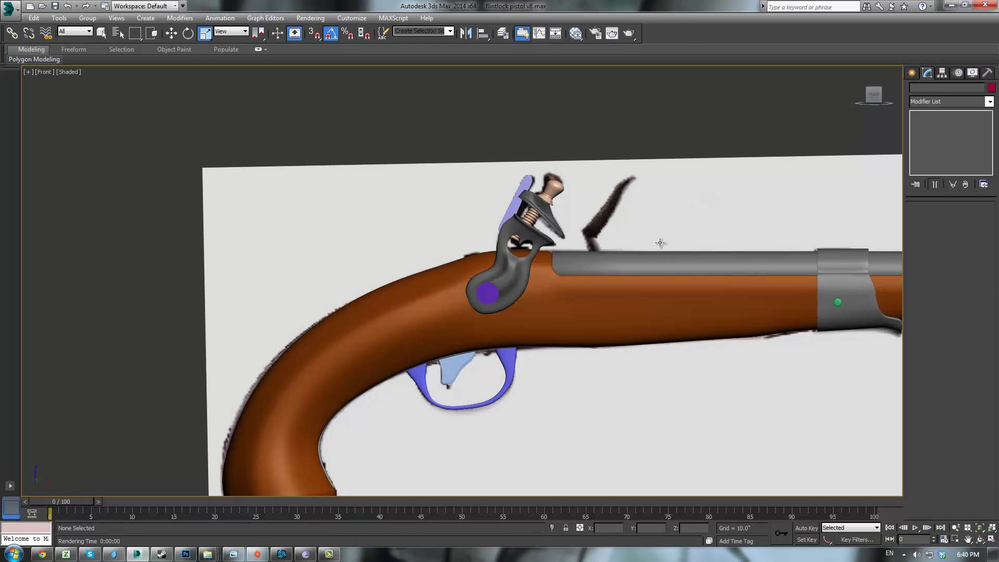
pyautogui.scroll(4, 676, 221)
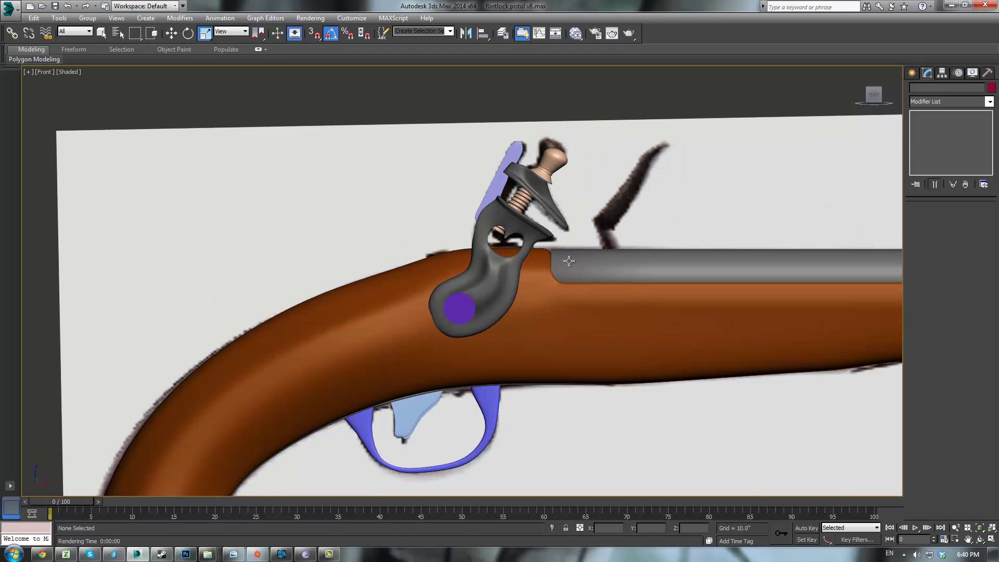
pyautogui.moveTo(622, 299); pyautogui.dragTo(631, 272)
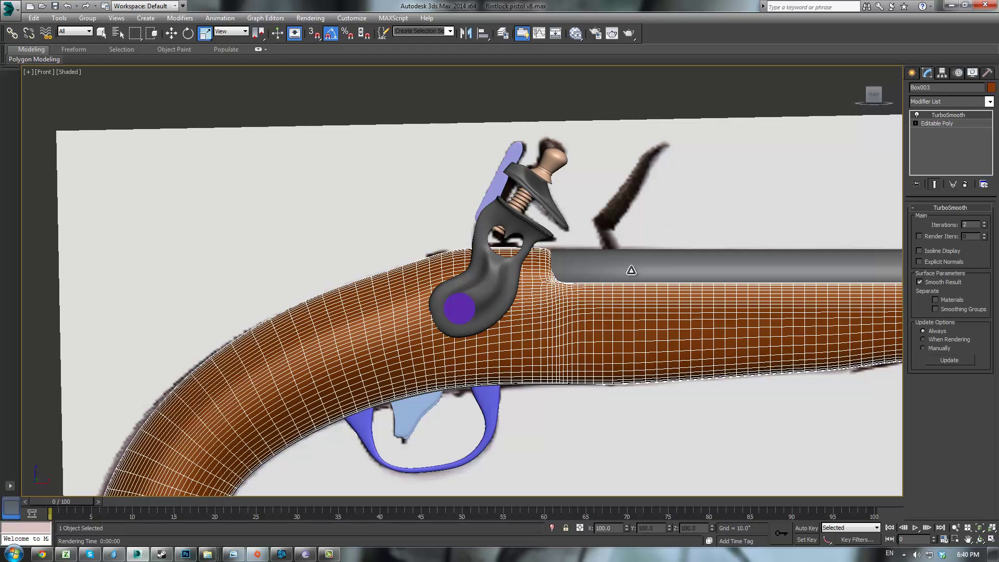
pyautogui.rightClick(632, 270)
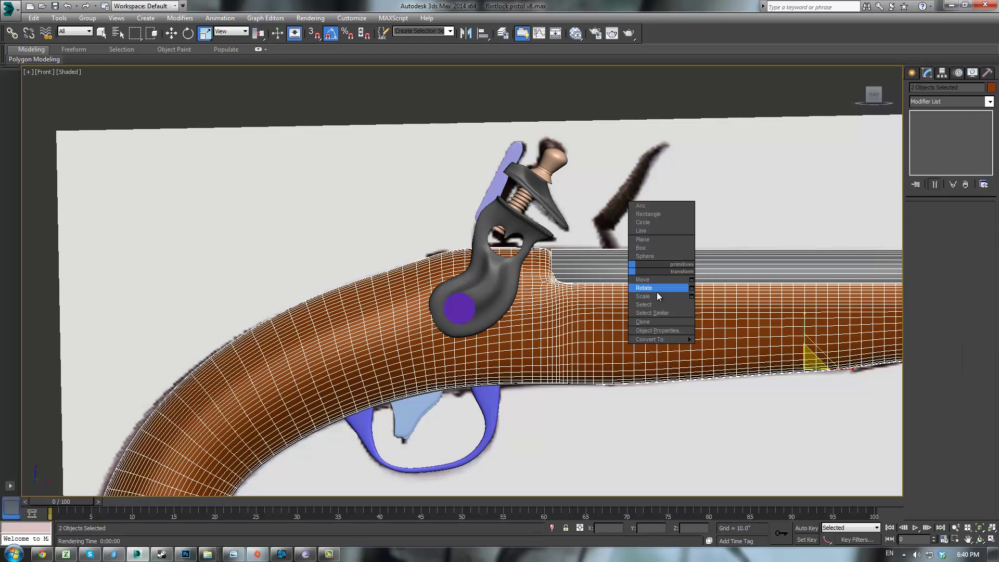
pyautogui.click(568, 279)
pyautogui.rightClick(593, 267)
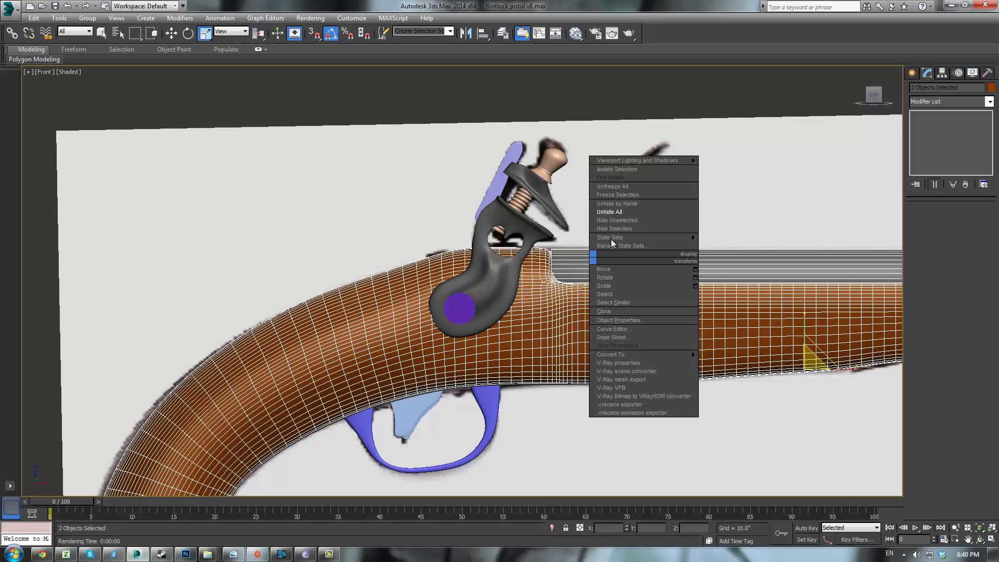
pyautogui.click(625, 222)
# - Examine the frizzen and lock details in the reference photo pistol-US-1819-52372a.jpg in Windows Photo Viewer
pyautogui.scroll(1, 619, 210)
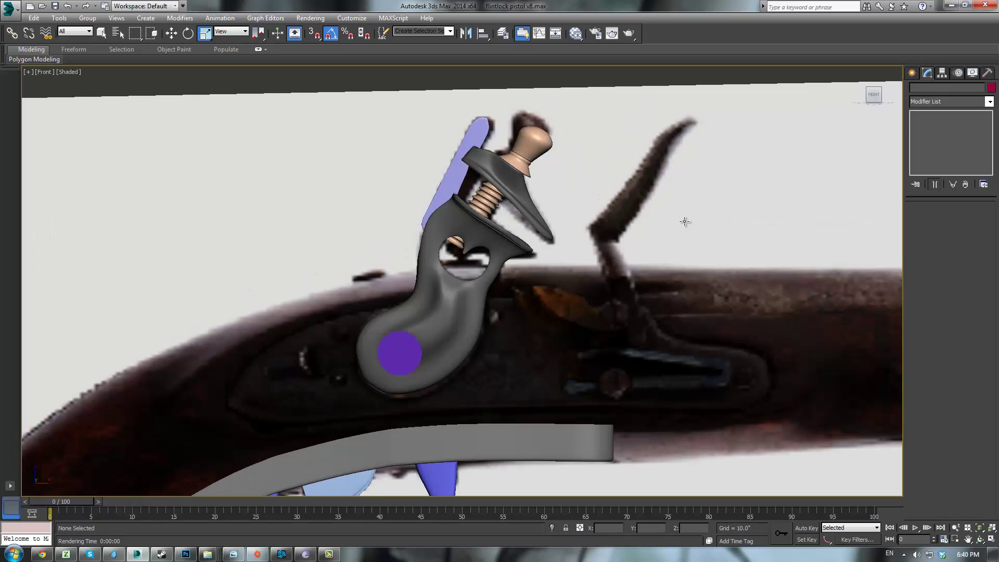
pyautogui.scroll(2, 685, 219)
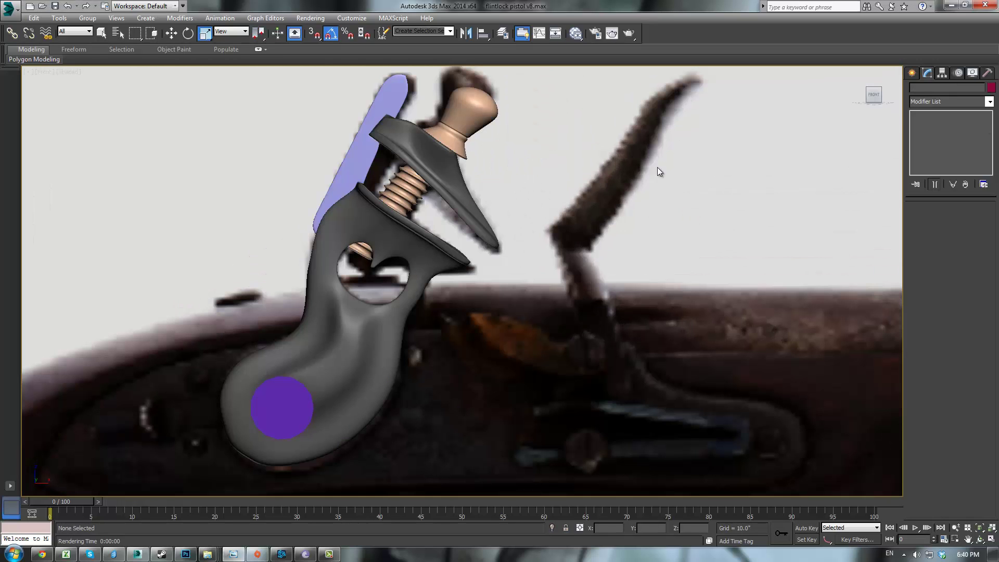
pyautogui.hotkey('alt', 'Tab')
pyautogui.moveTo(653, 167); pyautogui.dragTo(468, 173)
pyautogui.scroll(5, 672, 286)
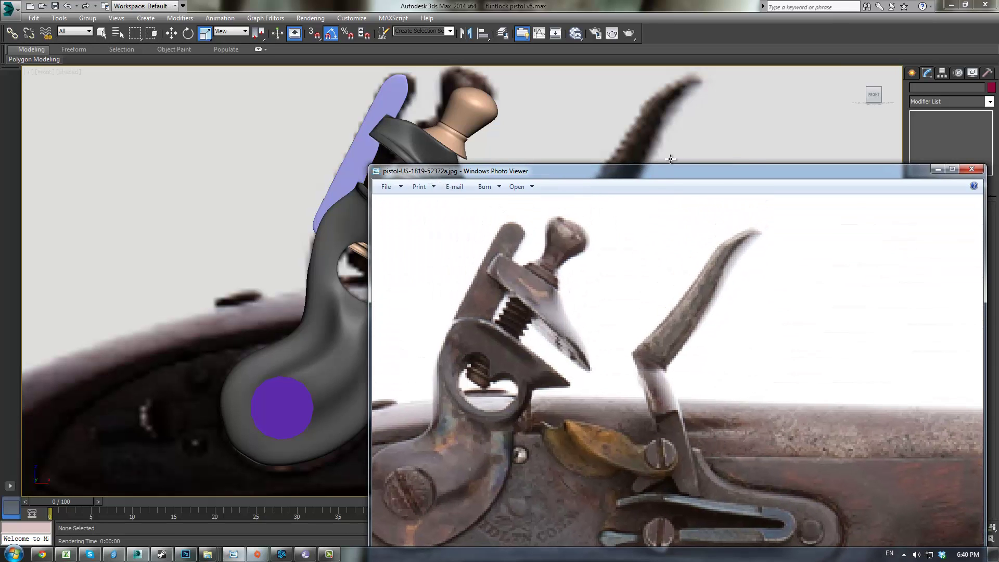
pyautogui.moveTo(670, 174); pyautogui.dragTo(998, 101)
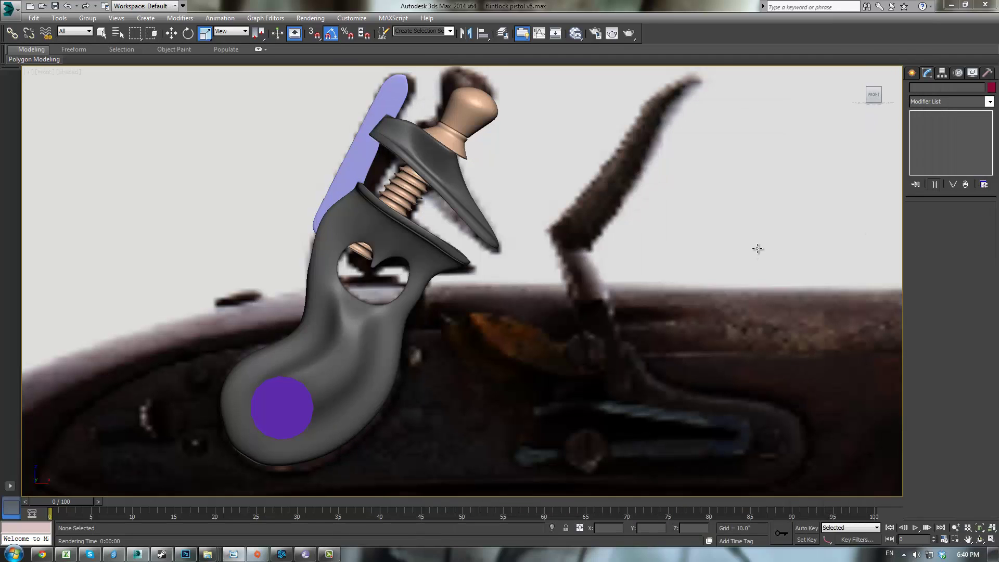
# - Create a box about 43.1" long, 11.7" wide and 8.0" high beside the frizzen's lower arm in the Front view
pyautogui.moveTo(758, 248); pyautogui.dragTo(801, 214, button='middle')
pyautogui.click(912, 72)
pyautogui.click(929, 139)
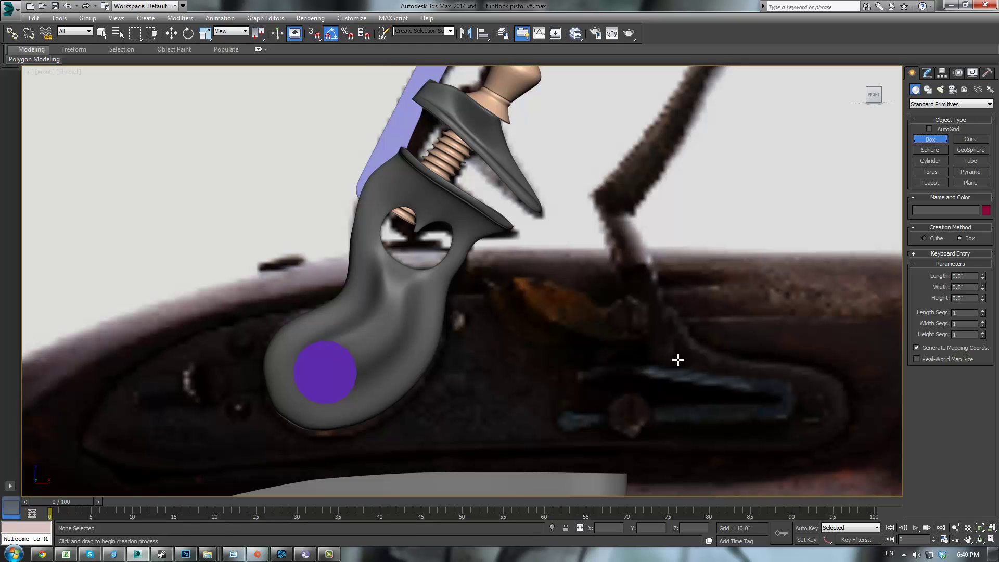
pyautogui.moveTo(678, 360); pyautogui.dragTo(651, 261)
pyautogui.click(650, 245)
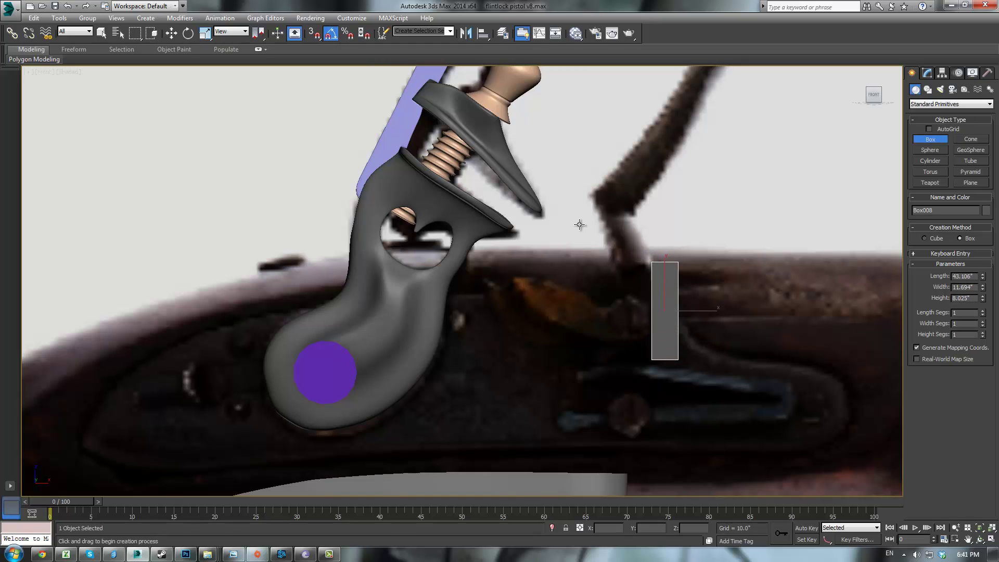
# - Hide the Top view grid and resize the new box to a width of 12.863" and a height of 6.019"
pyautogui.hotkey('alt', 'w')
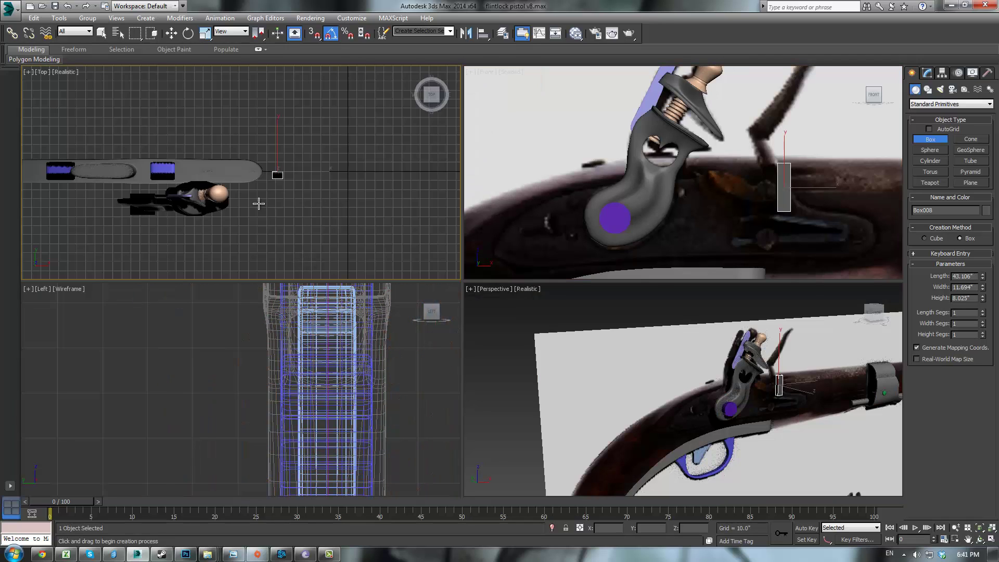
pyautogui.moveTo(313, 183); pyautogui.dragTo(319, 167, button='middle')
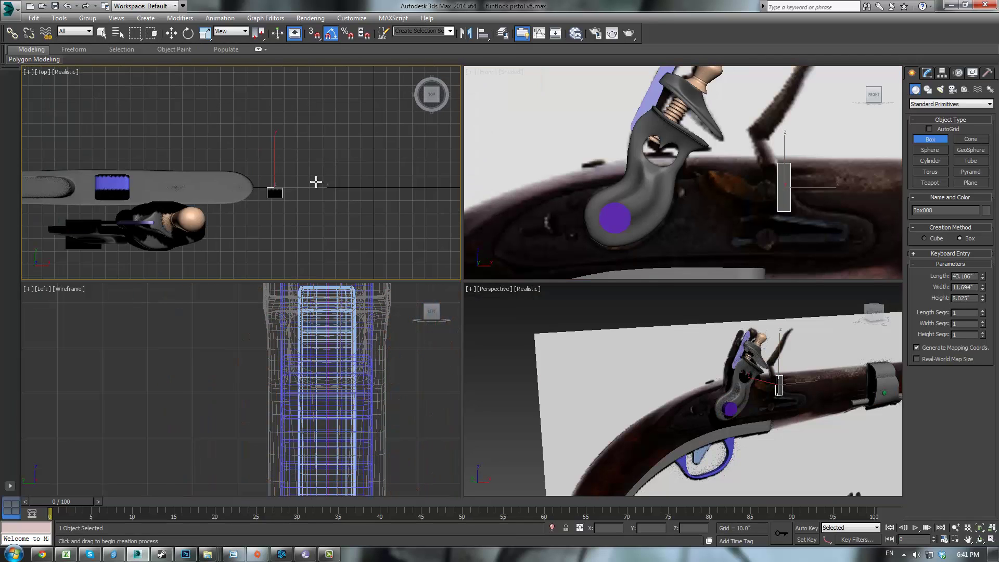
pyautogui.press('g')
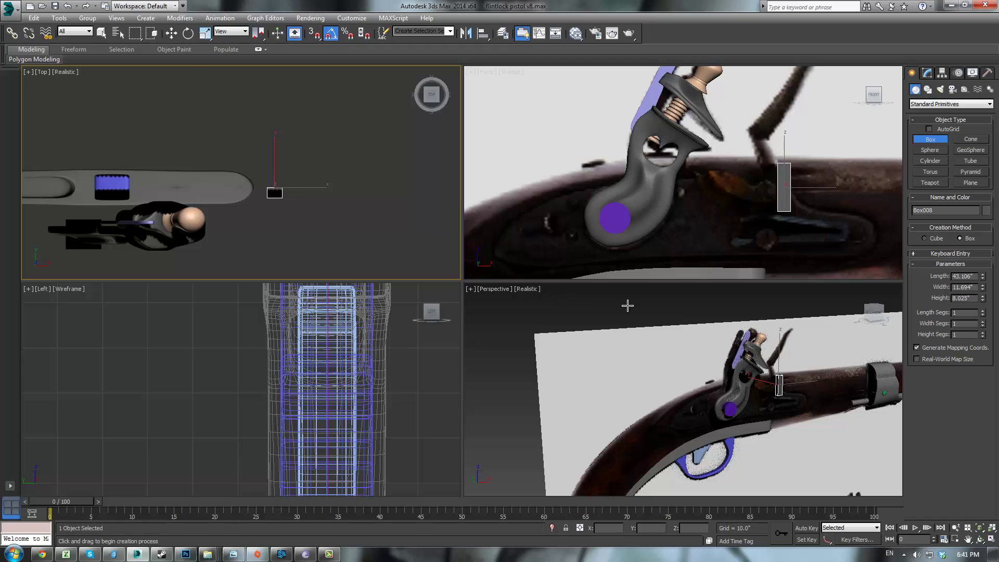
pyautogui.scroll(8, 751, 375)
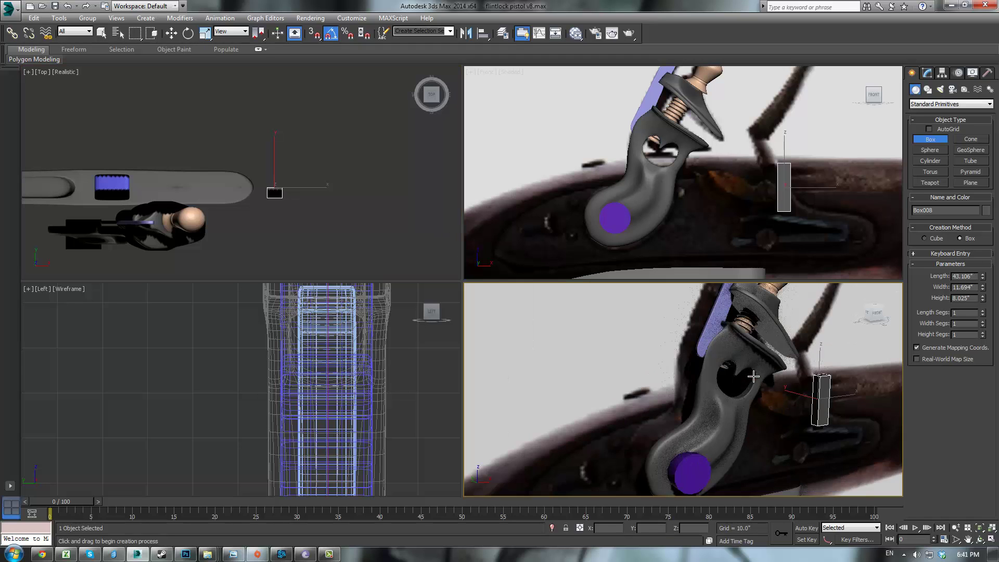
pyautogui.scroll(3, 697, 359)
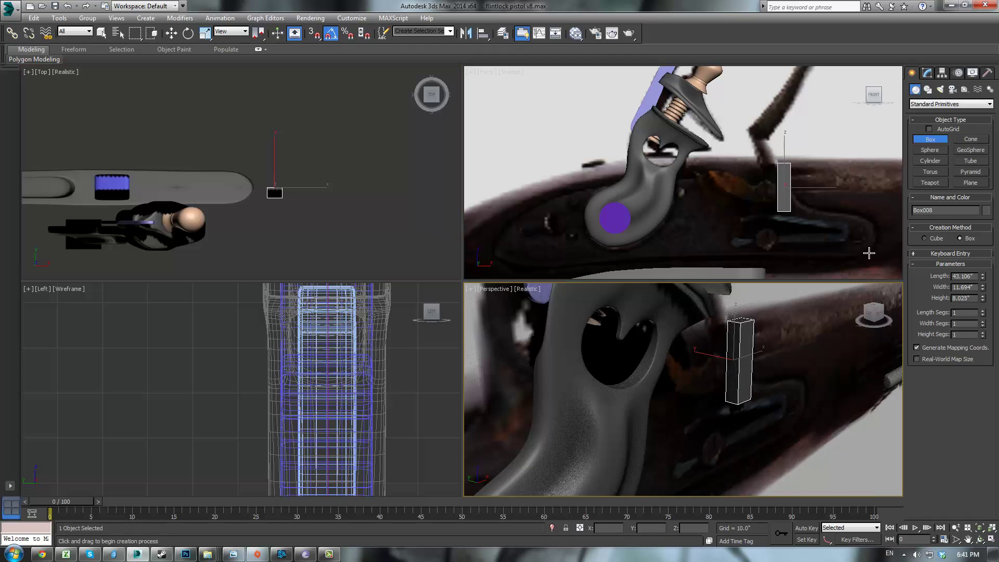
pyautogui.moveTo(983, 290); pyautogui.dragTo(985, 311)
# - Convert the new box over the frizzen's lower arm to an Editable Poly
pyautogui.scroll(5, 789, 200)
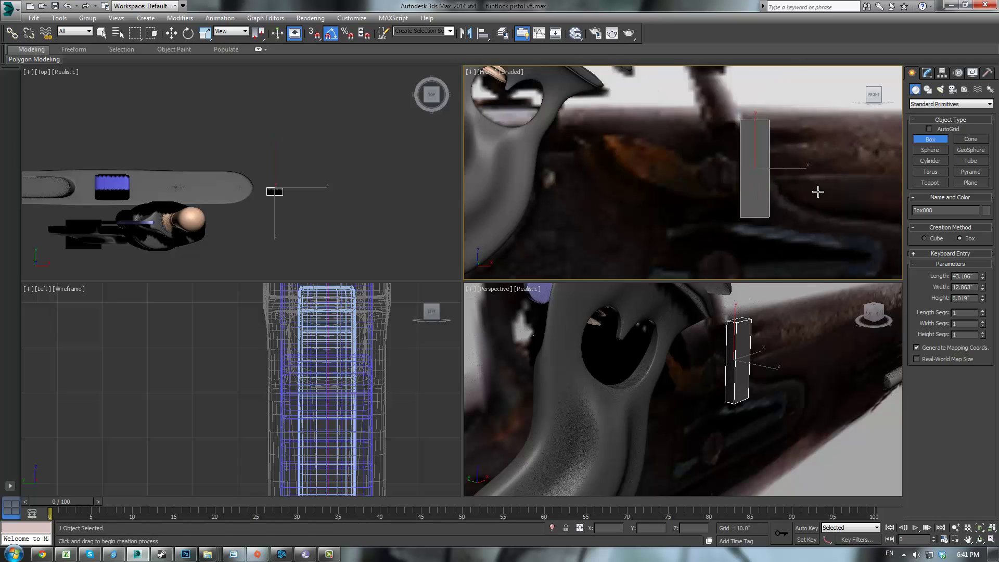
pyautogui.click(927, 73)
pyautogui.press('r')
pyautogui.moveTo(811, 192); pyautogui.dragTo(789, 189, button='middle')
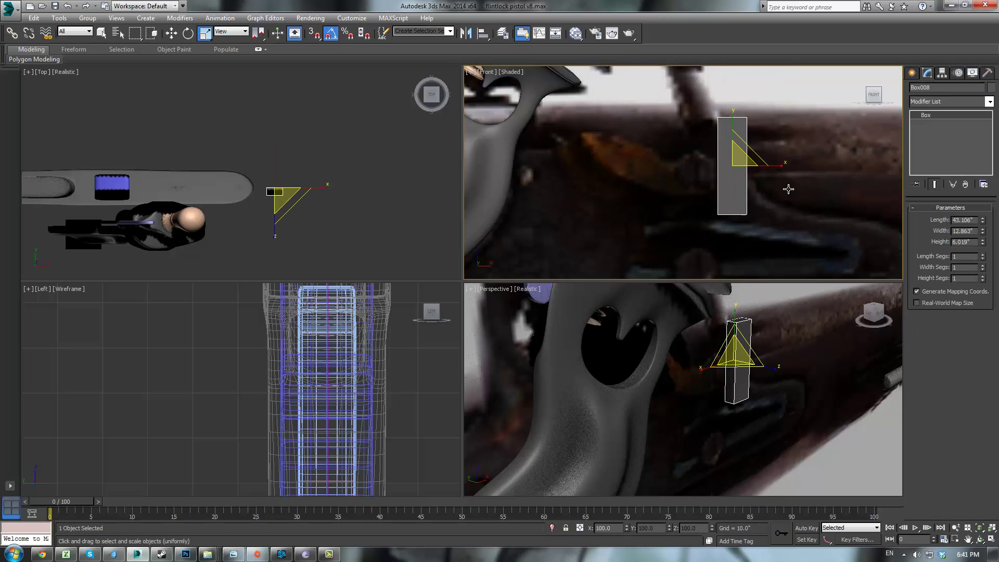
pyautogui.hotkey('ctrl', 'e')
pyautogui.doubleClick(929, 222)
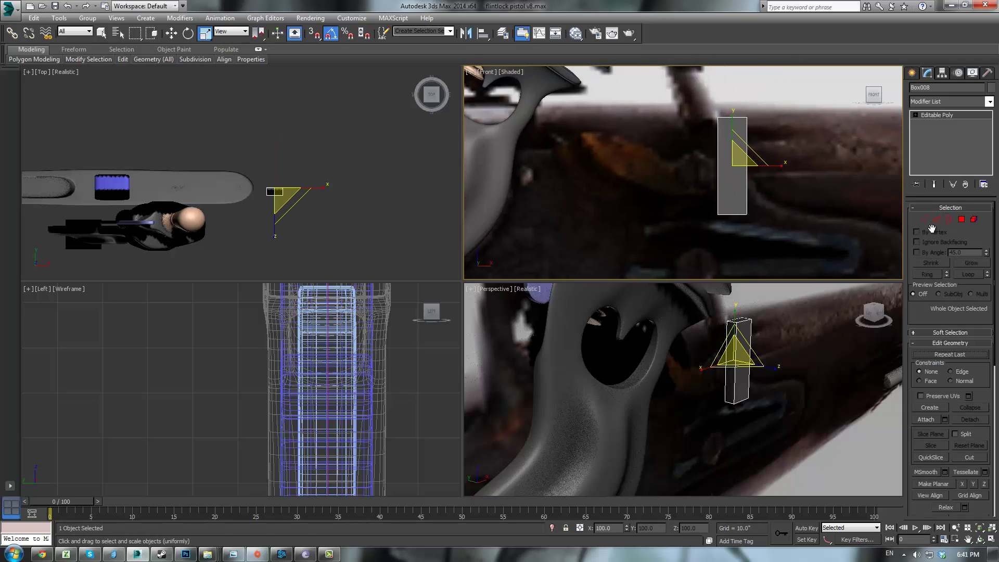
# - Move the box's upper vertices to the frizzen arm in the reference image, fitting them to its width
pyautogui.press('1')
pyautogui.hotkey('alt', 'w')
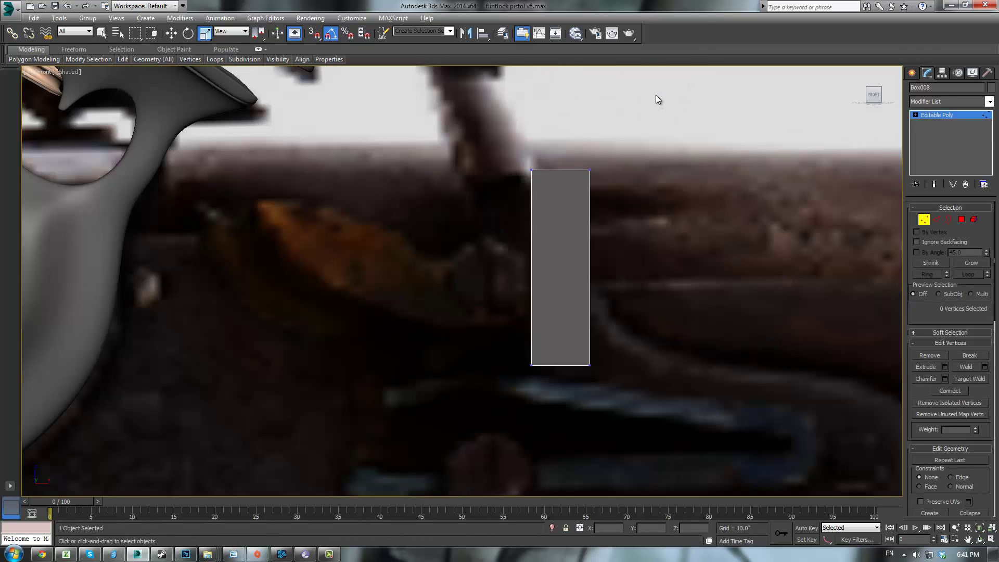
pyautogui.moveTo(526, 163); pyautogui.dragTo(599, 190)
pyautogui.moveTo(678, 165); pyautogui.dragTo(690, 202, button='middle')
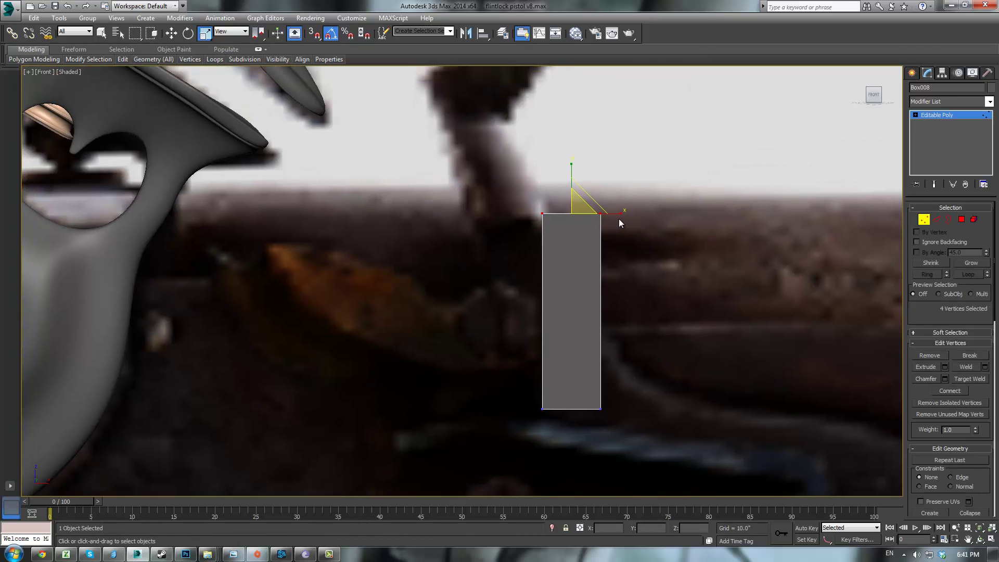
pyautogui.press('w')
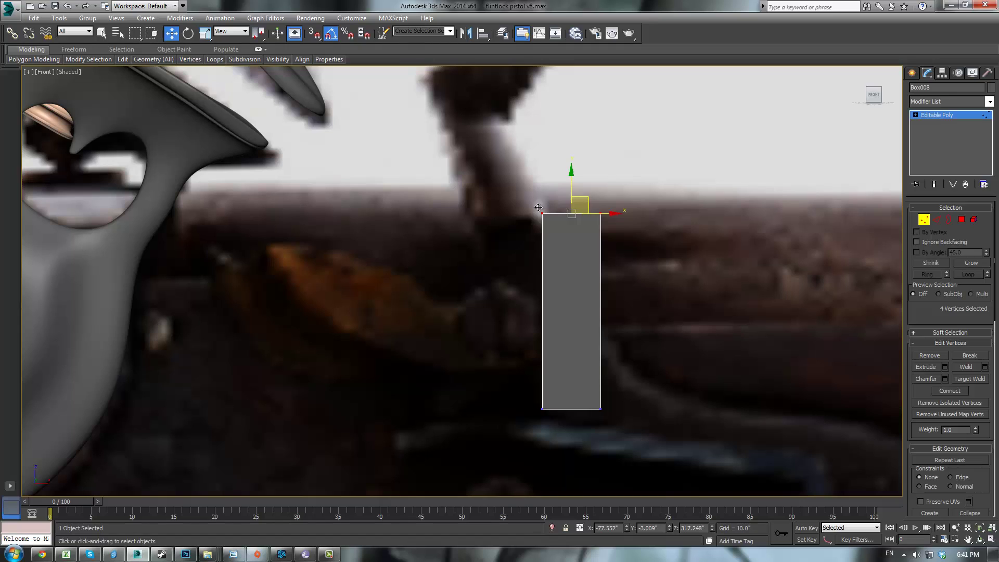
pyautogui.moveTo(584, 197); pyautogui.dragTo(559, 202)
# - Reposition the box's lower corner vertices along the arm's slant, checking the shape against the photo in Windows Photo Viewer
pyautogui.moveTo(477, 367); pyautogui.dragTo(554, 439)
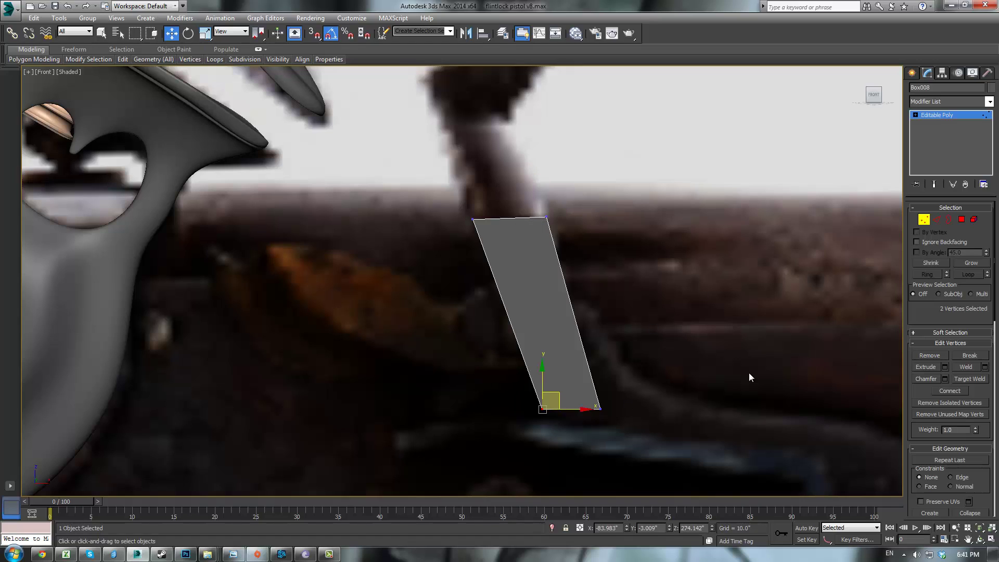
pyautogui.moveTo(748, 373); pyautogui.dragTo(634, 410)
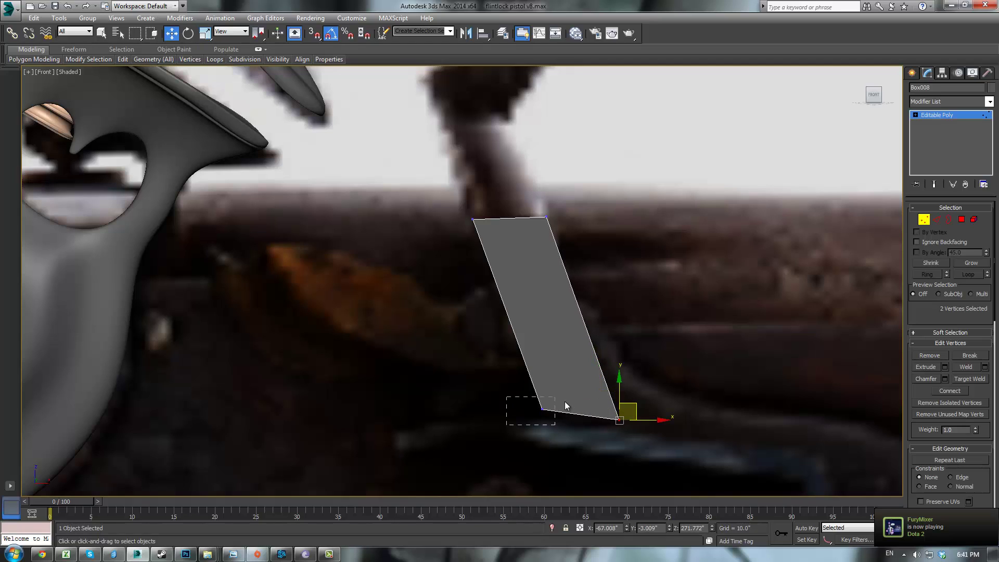
pyautogui.moveTo(565, 402); pyautogui.dragTo(563, 405)
pyautogui.moveTo(998, 112); pyautogui.dragTo(541, 87)
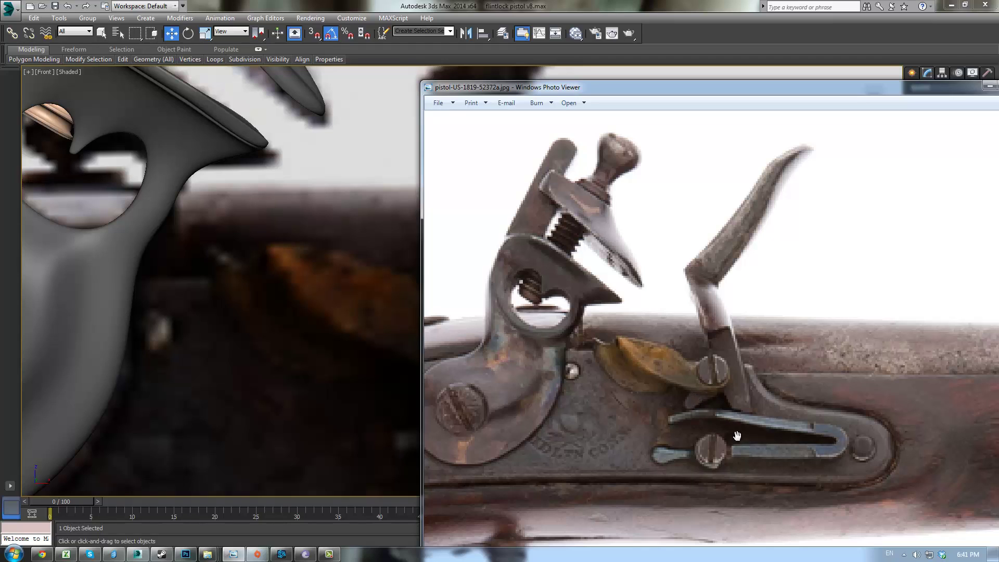
pyautogui.moveTo(695, 88); pyautogui.dragTo(998, 68)
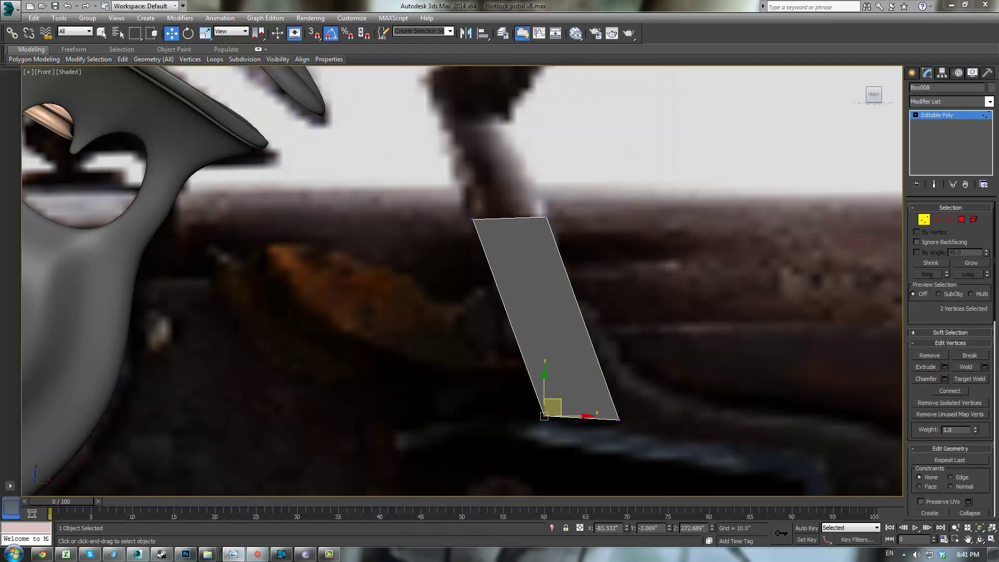
# - Connect the box's four long edges with a new edge loop and move the loop slightly up the arm
pyautogui.moveTo(779, 301); pyautogui.dragTo(835, 291, button='middle')
pyautogui.click(937, 220)
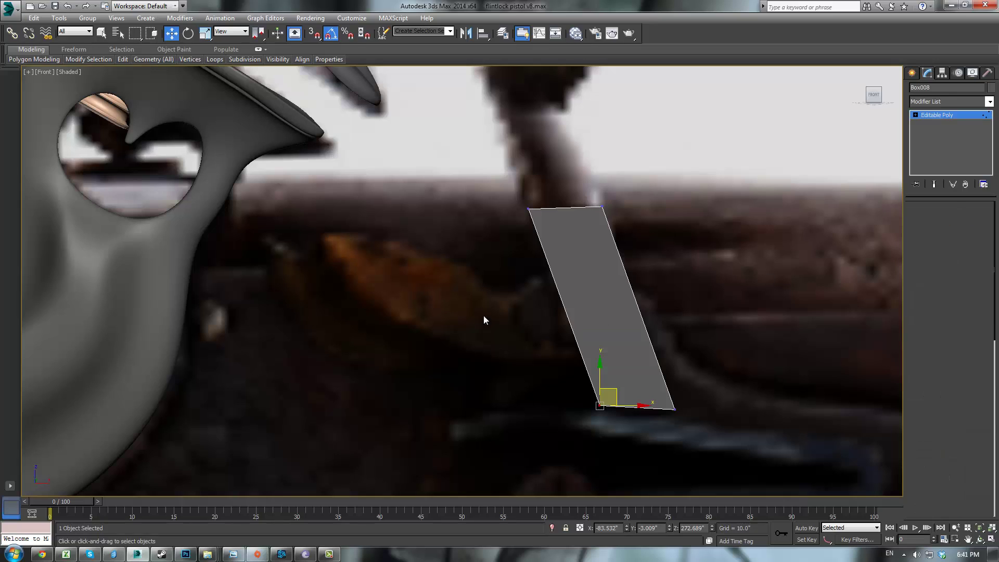
pyautogui.moveTo(484, 319); pyautogui.dragTo(825, 375)
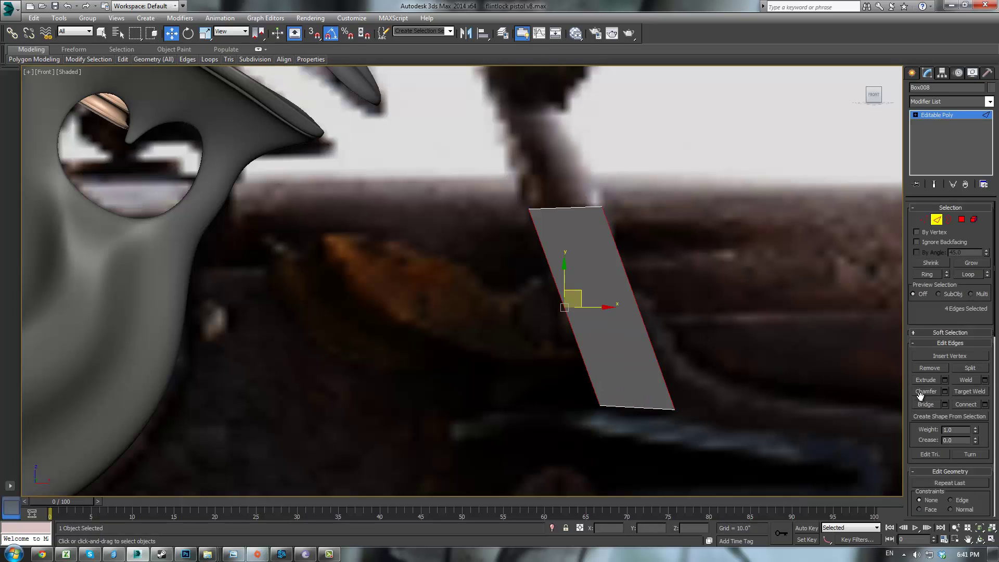
pyautogui.click(958, 405)
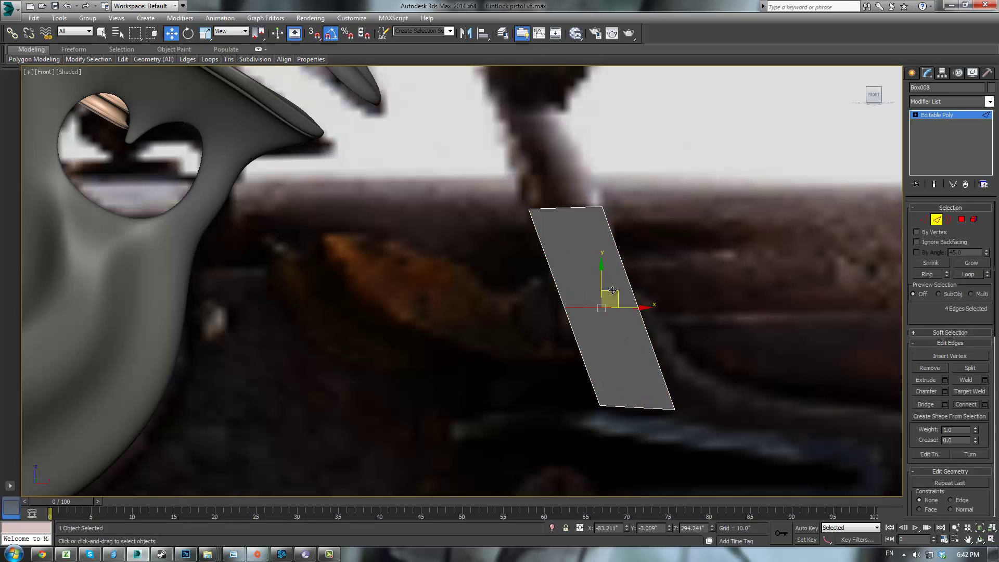
pyautogui.moveTo(613, 290); pyautogui.dragTo(604, 271)
pyautogui.hotkey('ctrl', 'z')
# - Connect the box's lower long edges with a second loop and extrude the left side polygon between the loops by 10 inches
pyautogui.moveTo(706, 339); pyautogui.dragTo(544, 356)
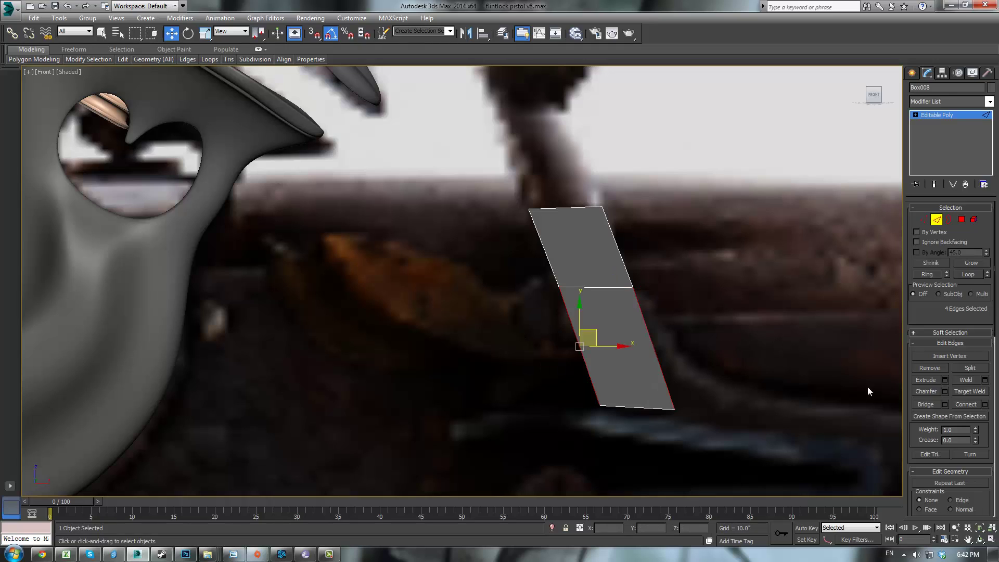
pyautogui.click(962, 406)
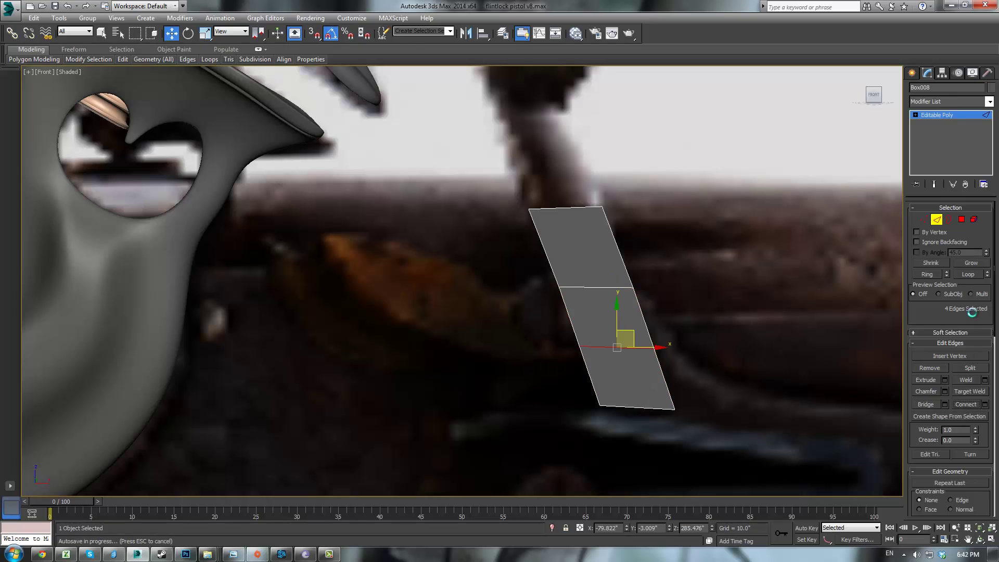
pyautogui.click(961, 220)
pyautogui.moveTo(509, 327); pyautogui.dragTo(611, 330)
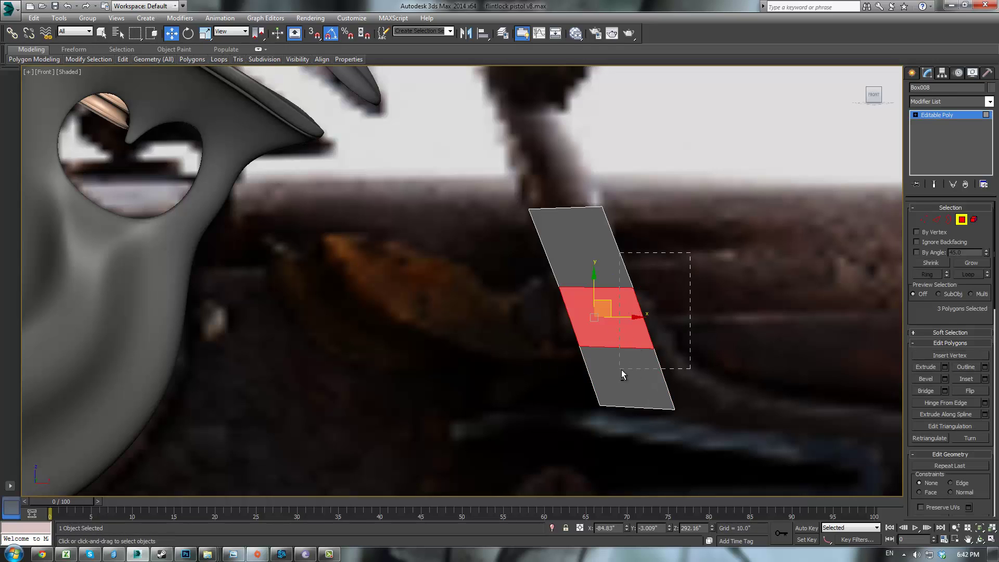
pyautogui.moveTo(621, 369); pyautogui.dragTo(622, 369)
pyautogui.click(937, 365)
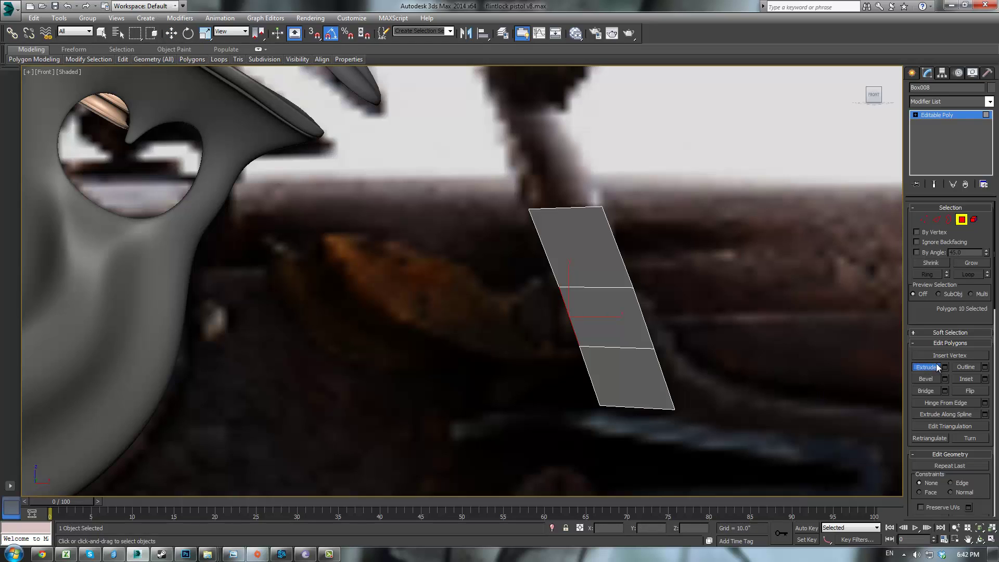
pyautogui.click(946, 366)
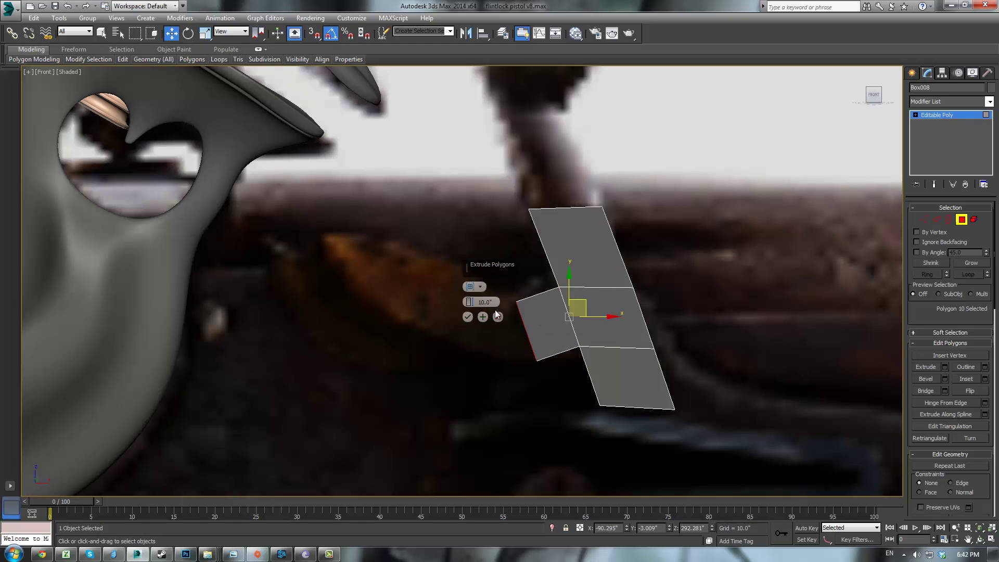
pyautogui.click(467, 316)
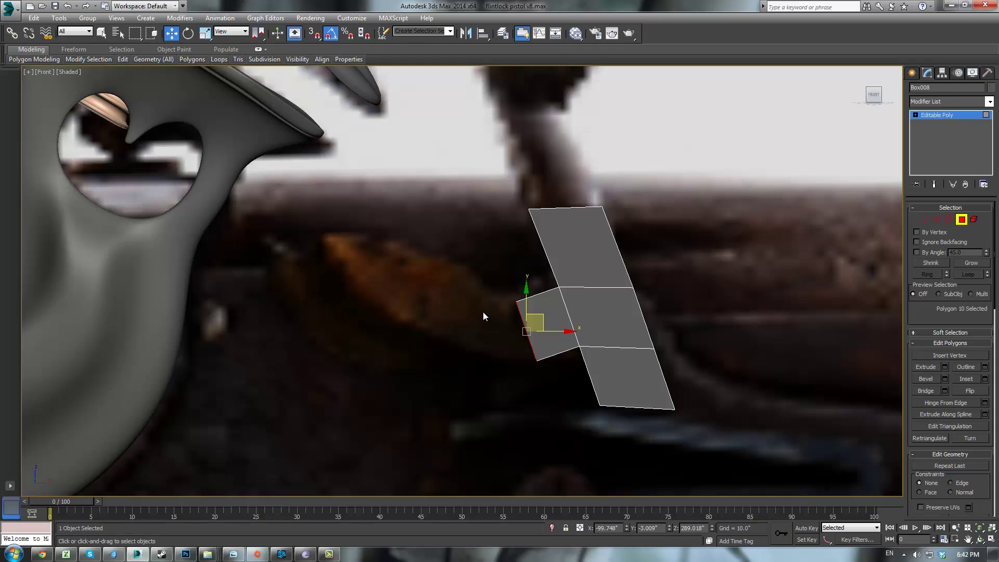
# - Move the extrusion's outer vertices down and to the left, forming a narrowing leg that slants away from the arm
pyautogui.press('1')
pyautogui.moveTo(482, 265); pyautogui.dragTo(519, 327)
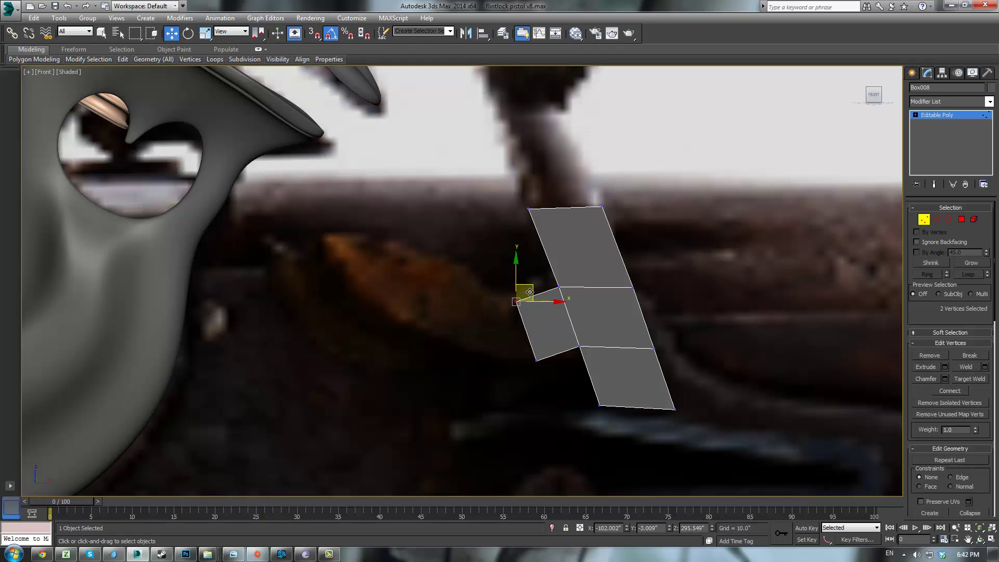
pyautogui.moveTo(530, 292); pyautogui.dragTo(523, 389)
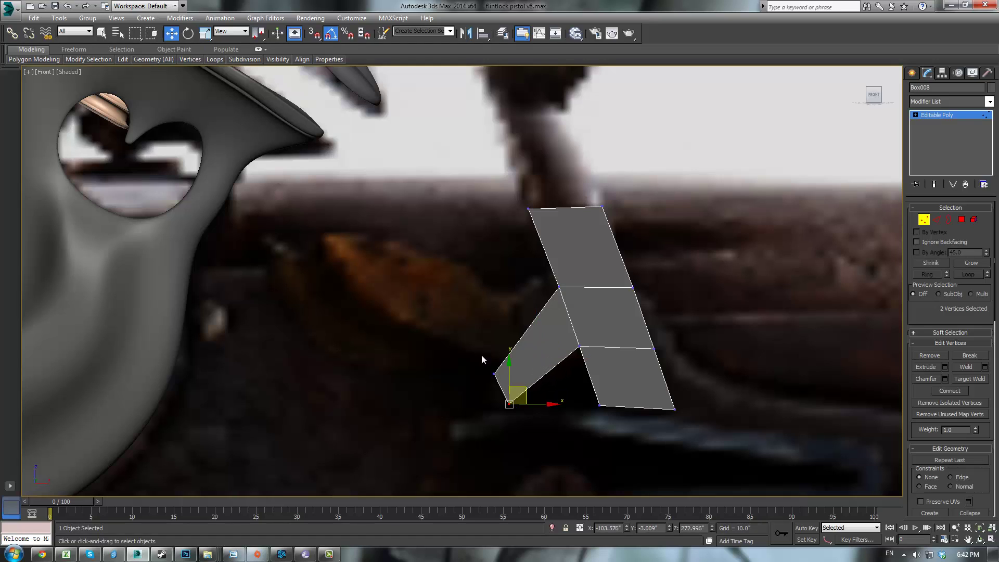
pyautogui.moveTo(482, 359); pyautogui.dragTo(552, 390)
# - Connect the slanted leg's long edges with a crosswise loop and move the loop's vertices close to the leg's tip
pyautogui.click(934, 222)
pyautogui.click(963, 405)
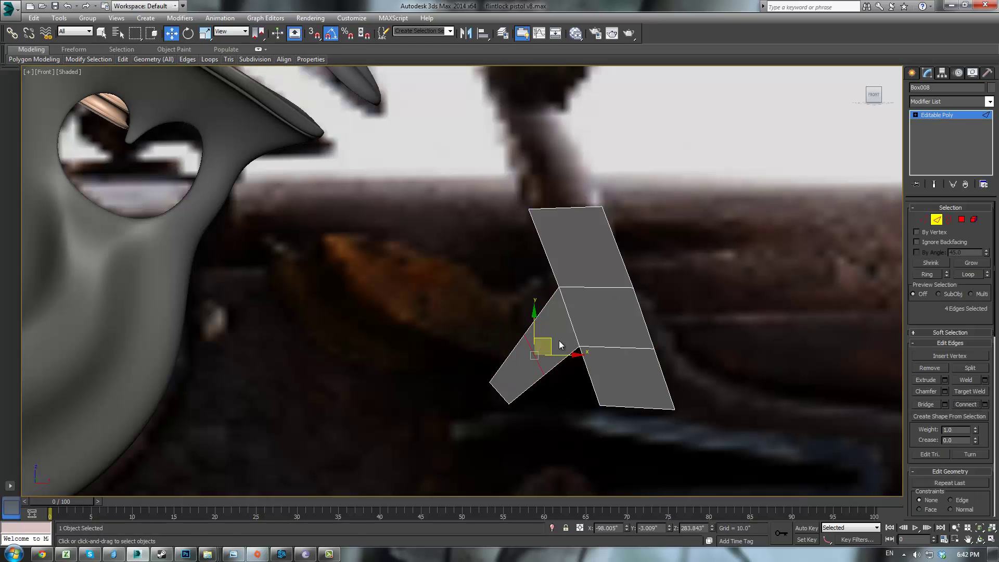
pyautogui.press('1')
pyautogui.moveTo(502, 317); pyautogui.dragTo(505, 371)
pyautogui.moveTo(530, 389)
pyautogui.mouseDown()
pyautogui.moveTo(570, 354)
pyautogui.moveTo(533, 386)
pyautogui.mouseUp()
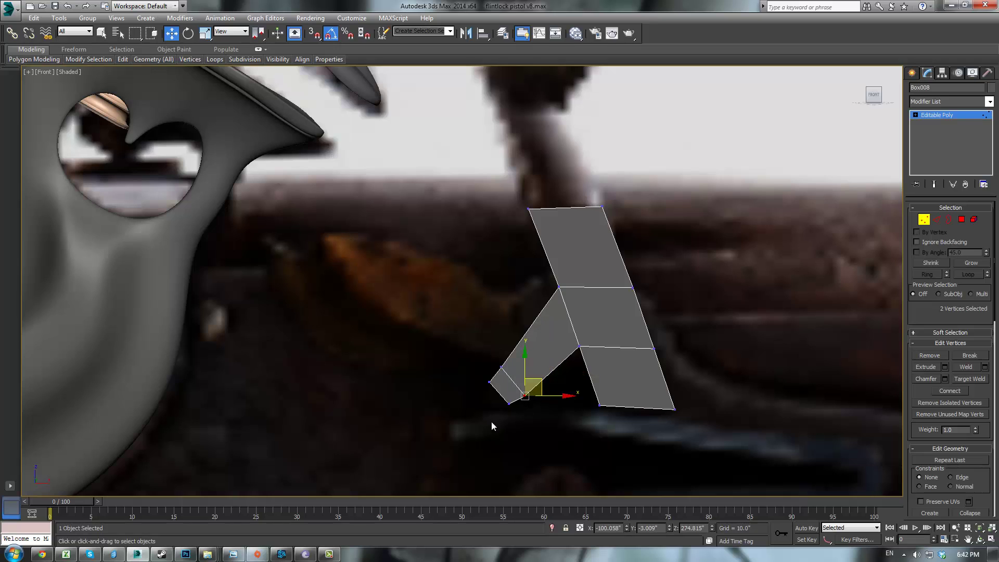
# - Reposition the end vertices of the slanted leg to narrow and round off its tip
pyautogui.scroll(-3, 461, 377)
pyautogui.scroll(5, 507, 340)
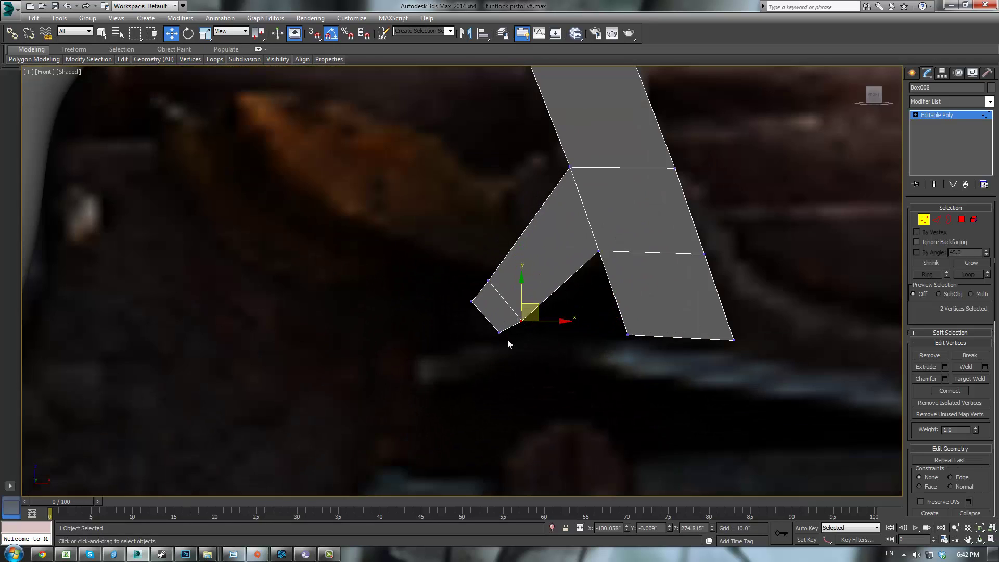
pyautogui.scroll(-4, 508, 344)
pyautogui.scroll(4, 518, 363)
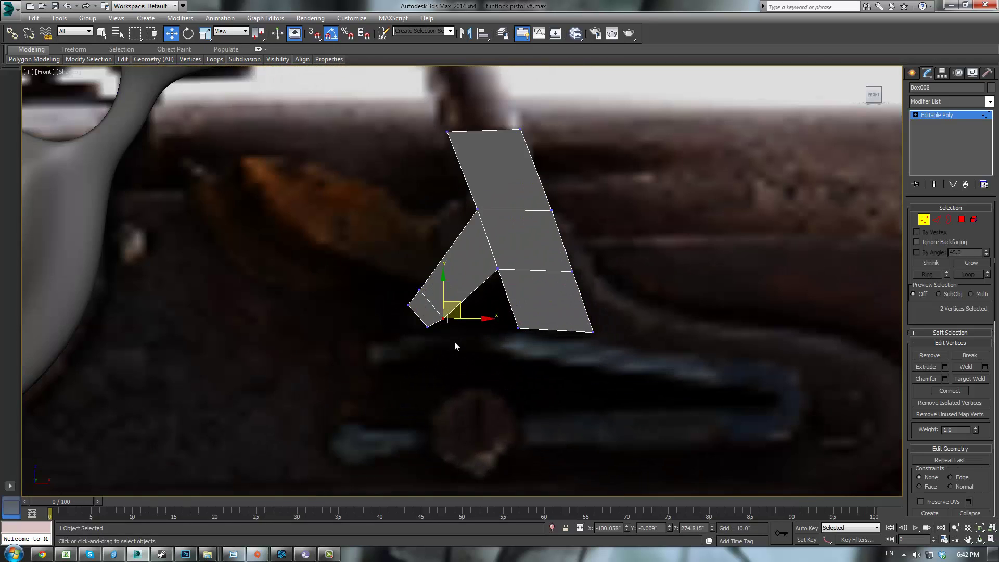
pyautogui.scroll(2, 416, 328)
pyautogui.moveTo(411, 304); pyautogui.dragTo(436, 306)
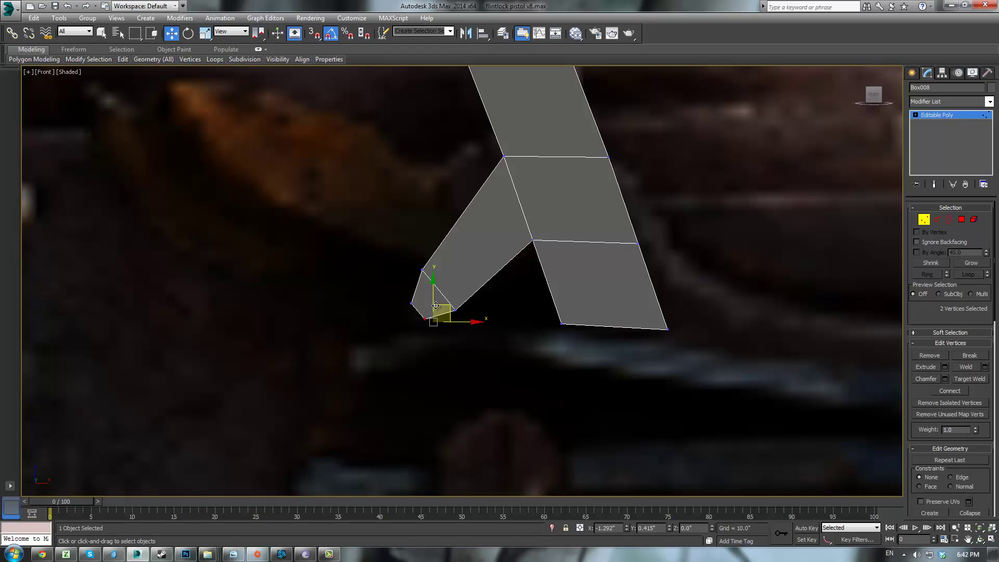
pyautogui.click(507, 366)
# - Set the Blur of the reference image's bitmap, pistol-US-1819-52372a.jpg, to 0.01 in the Slate Material Editor
pyautogui.press('m')
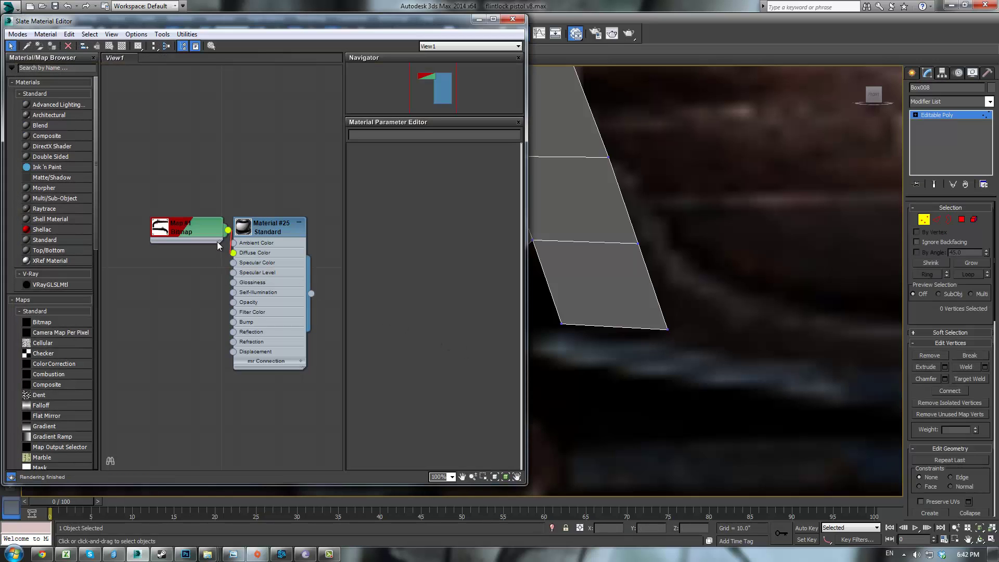
pyautogui.doubleClick(184, 224)
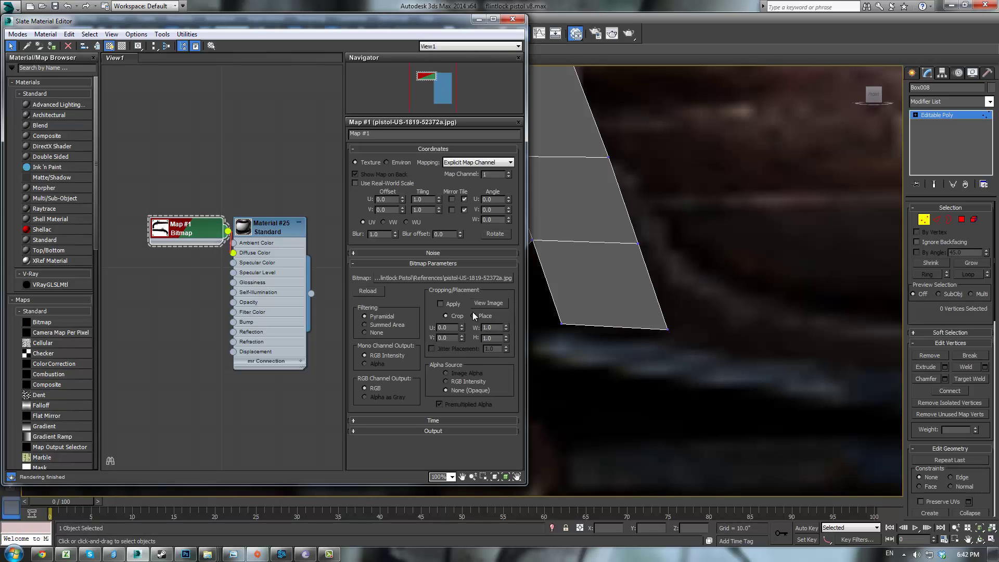
pyautogui.click(438, 430)
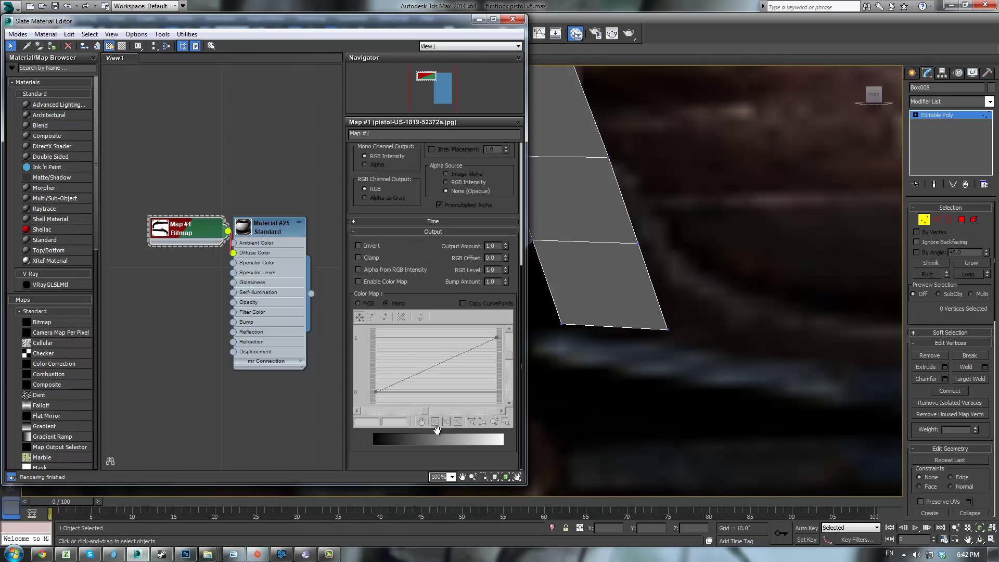
pyautogui.click(432, 233)
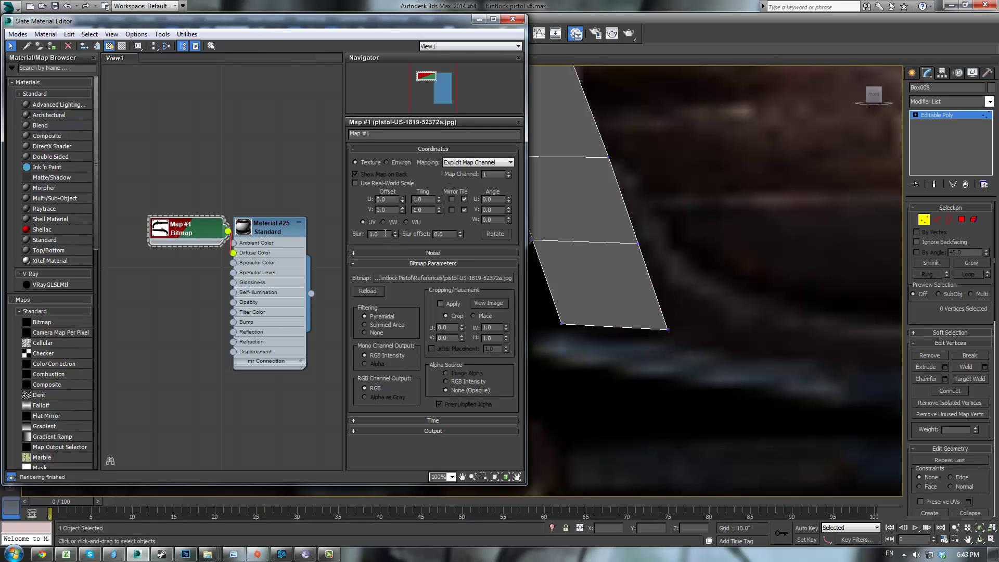
pyautogui.write('0.01')
pyautogui.press('Return')
pyautogui.click(511, 22)
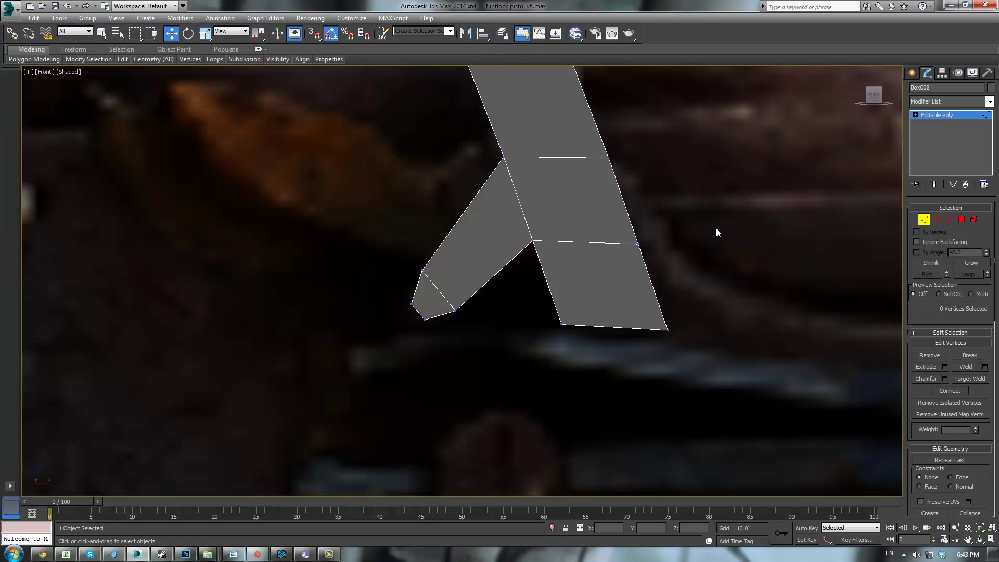
# - Connect the four lowest long edges of the main arm with a new loop and move it down near the bottom end
pyautogui.scroll(-3, 696, 242)
pyautogui.scroll(3, 697, 245)
pyautogui.moveTo(679, 218); pyautogui.dragTo(600, 197, button='middle')
pyautogui.scroll(2, 607, 209)
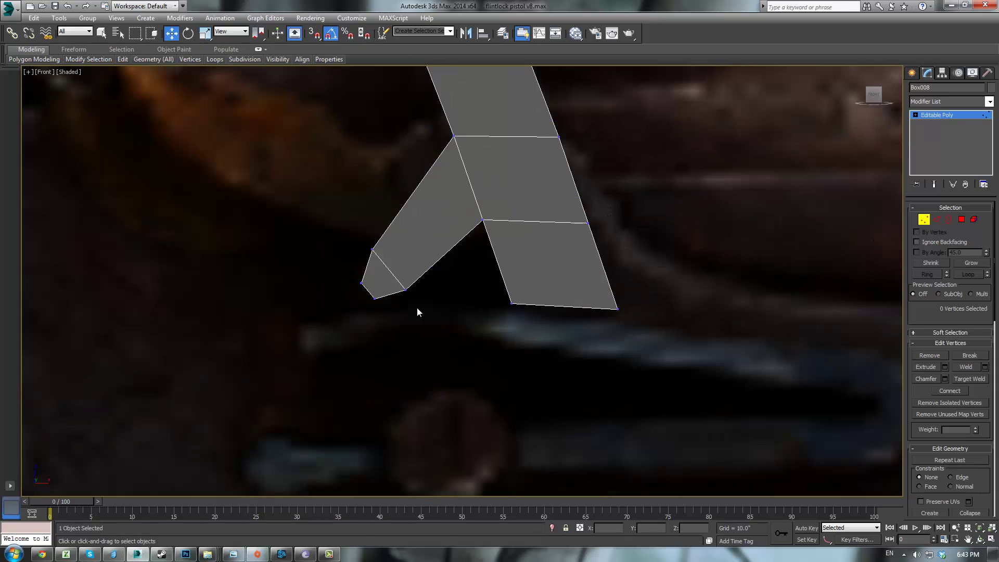
pyautogui.press('2')
pyautogui.moveTo(491, 268); pyautogui.dragTo(682, 299)
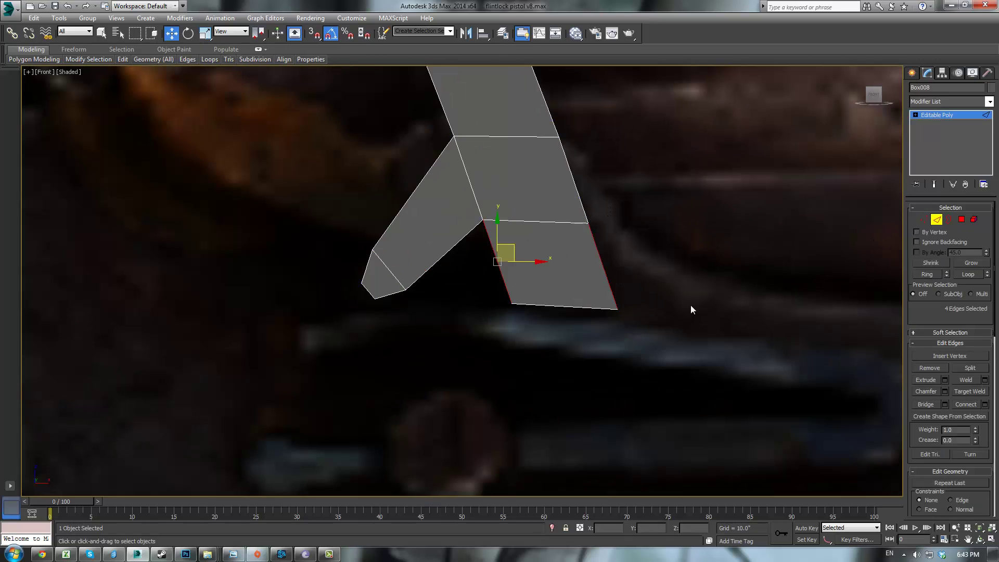
pyautogui.click(966, 404)
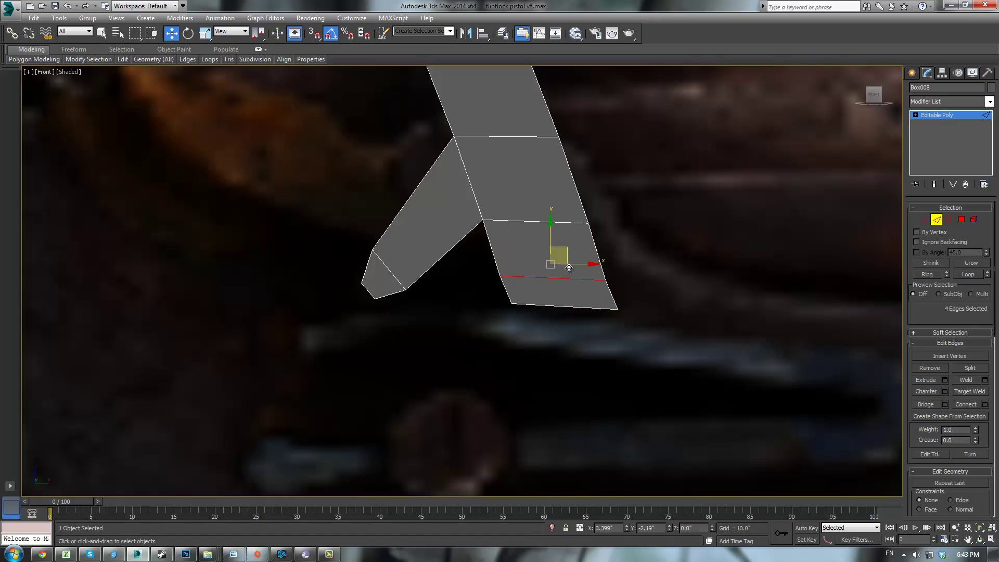
pyautogui.moveTo(574, 278); pyautogui.dragTo(576, 282)
# - Shape the main arm's foot by lowering its right-hand vertices and raising the left-hand ones, slanting the bottom end
pyautogui.press('1')
pyautogui.click(619, 311)
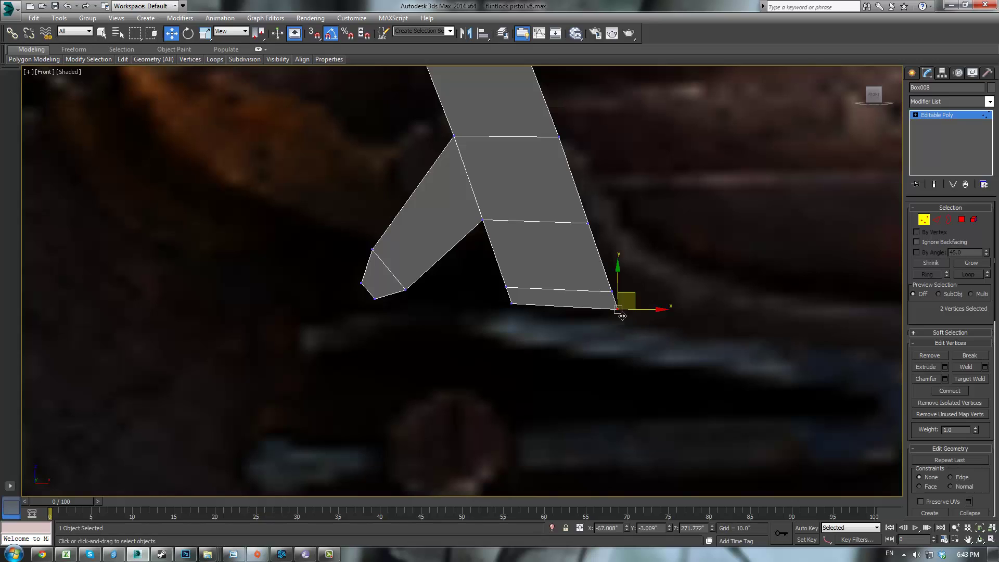
pyautogui.moveTo(639, 297); pyautogui.dragTo(644, 309)
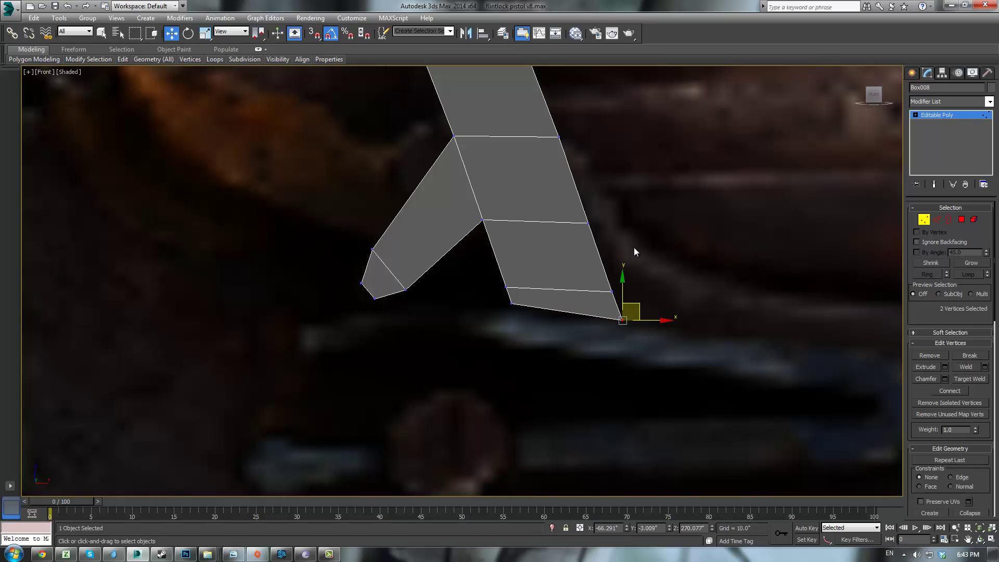
pyautogui.click(612, 292)
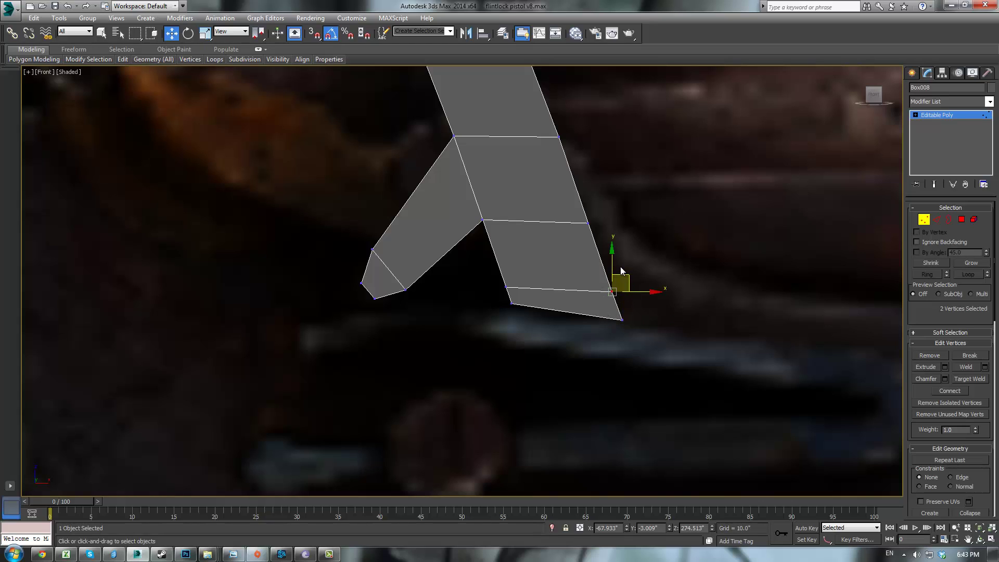
pyautogui.moveTo(623, 272); pyautogui.dragTo(626, 284)
pyautogui.moveTo(495, 278); pyautogui.dragTo(512, 267)
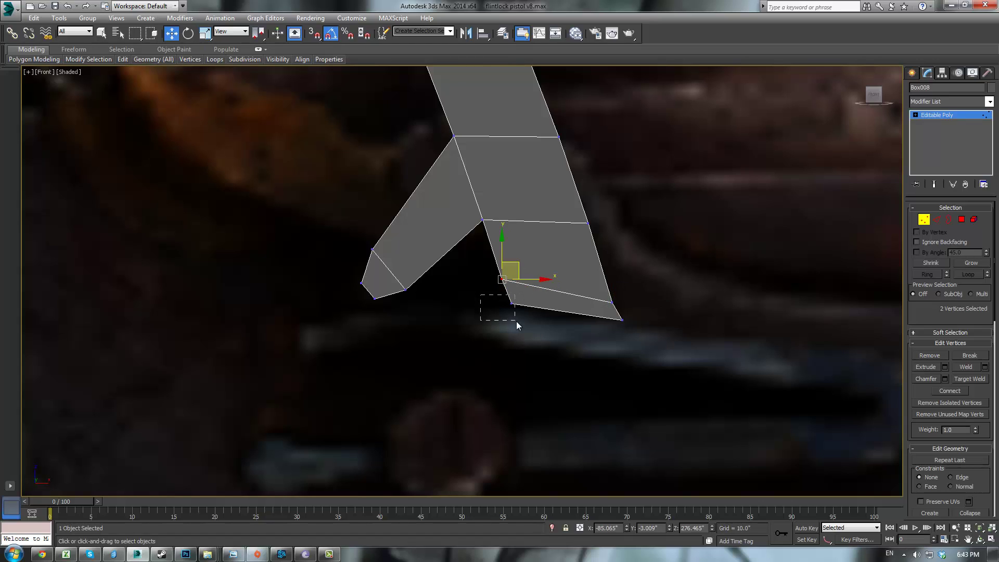
pyautogui.moveTo(516, 321); pyautogui.dragTo(531, 287)
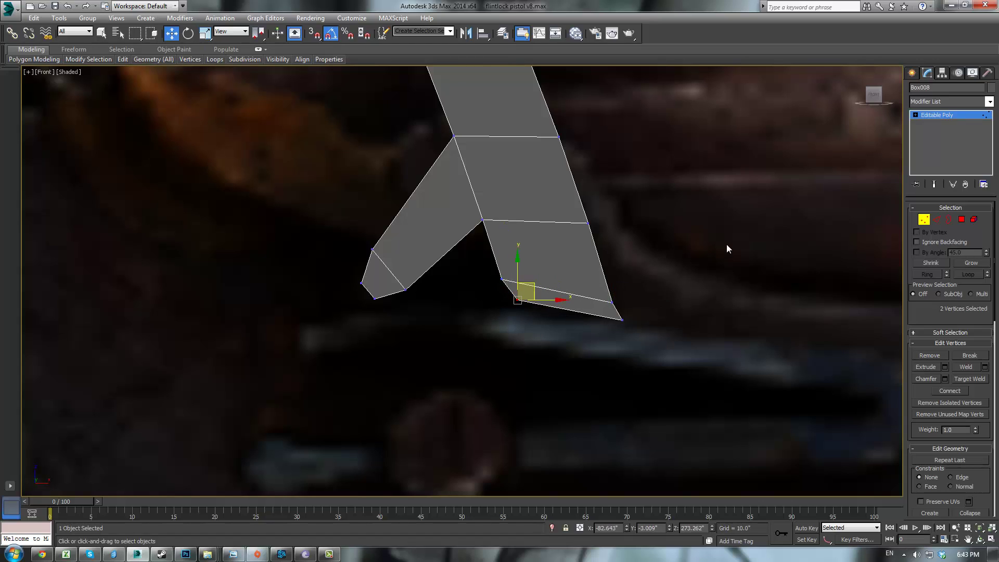
pyautogui.click(727, 244)
# - Leave vertex editing and show the four-viewport layout, with the active viewport set to the Front view
pyautogui.moveTo(643, 247); pyautogui.dragTo(638, 252, button='middle')
pyautogui.scroll(-7, 638, 253)
pyautogui.scroll(5, 658, 245)
pyautogui.moveTo(634, 185); pyautogui.dragTo(657, 200, button='middle')
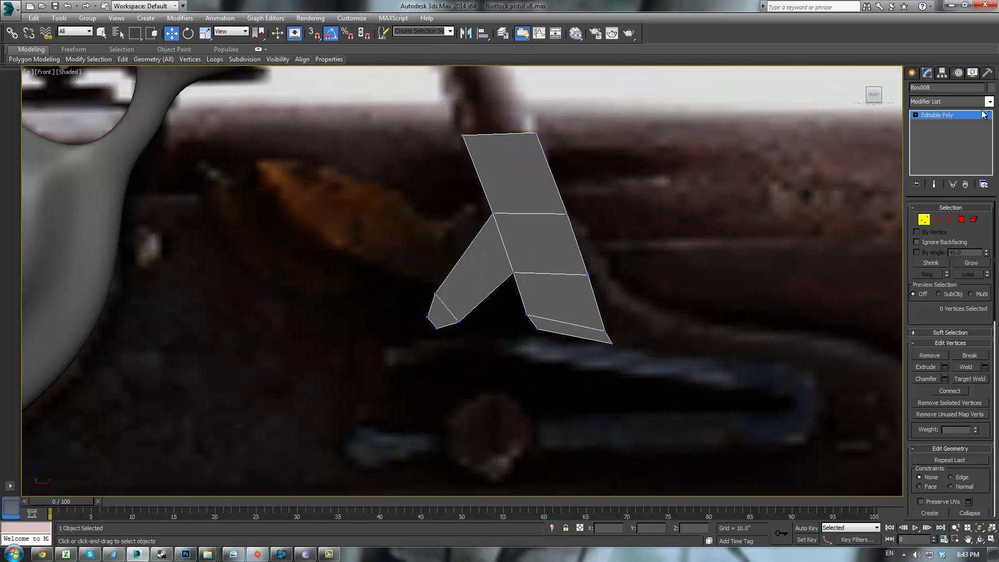
pyautogui.click(954, 114)
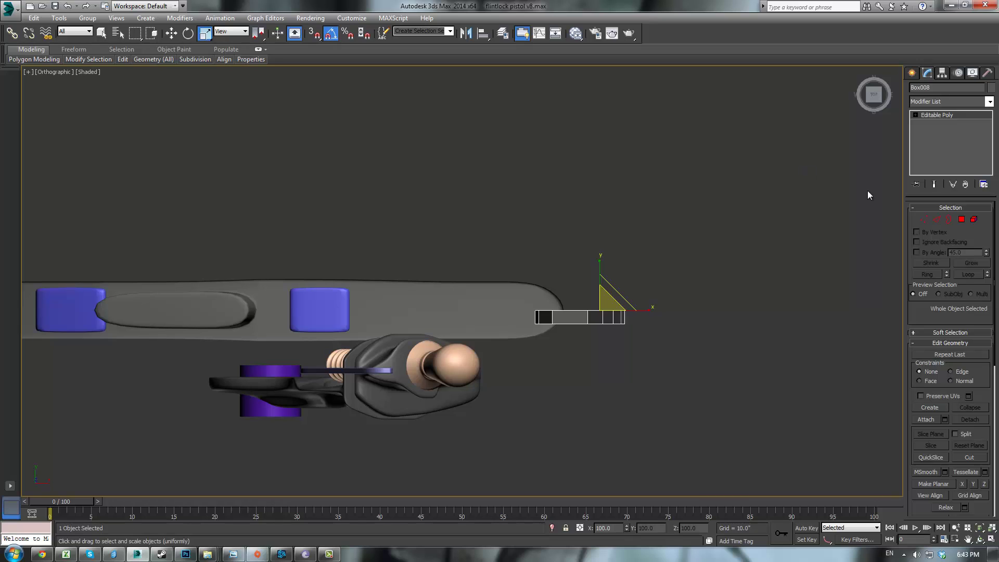
pyautogui.hotkey('alt', 'w')
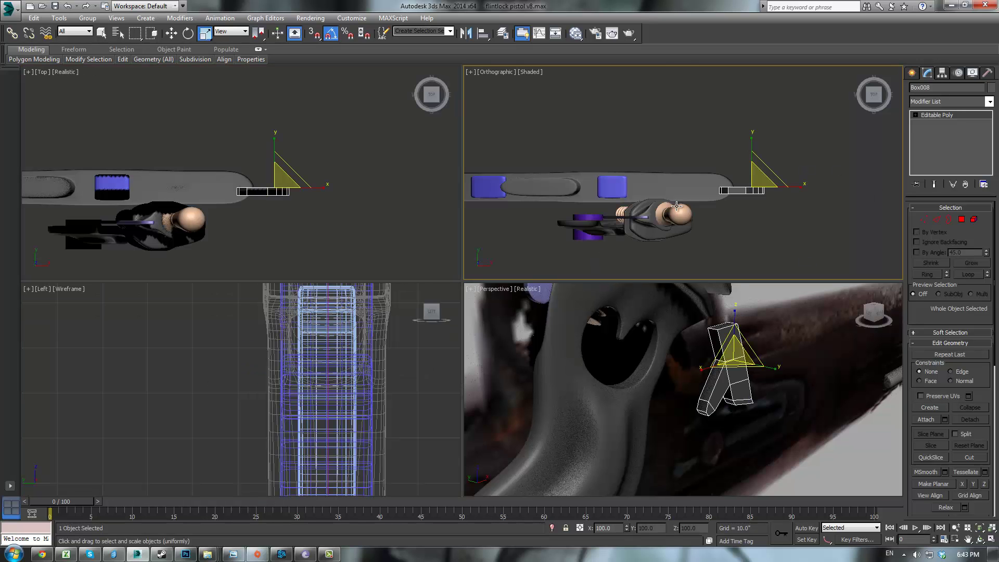
pyautogui.press('f')
# - Apply a TurboSmooth modifier to the frizzen arm, raise its iterations, and deselect the arm to check the smoothed shape
pyautogui.click(940, 102)
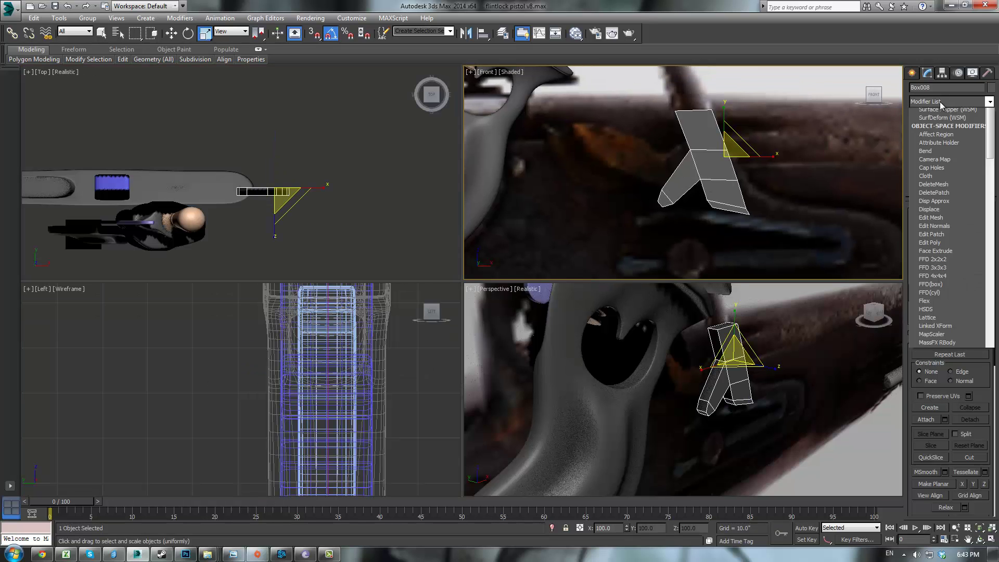
pyautogui.press('t')
pyautogui.press('t')
pyautogui.press('t')
pyautogui.press('Return')
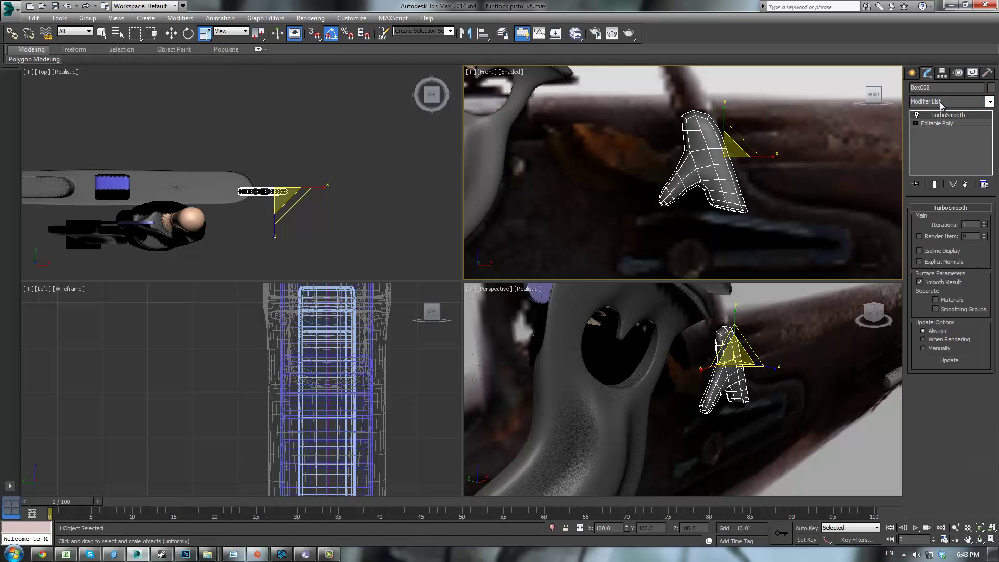
pyautogui.click(985, 222)
pyautogui.click(837, 212)
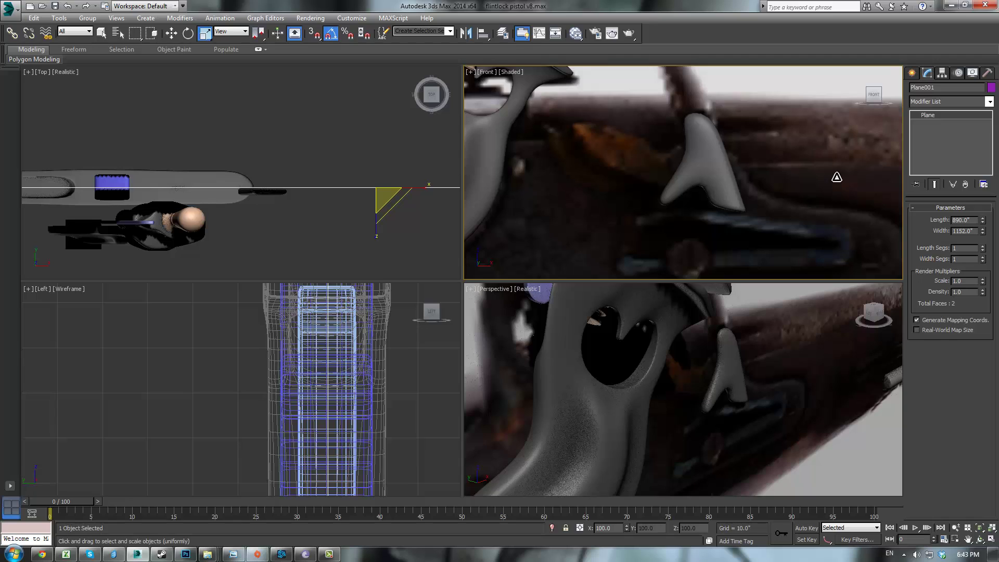
# - Select the smoothed frizzen arm and return to its Editable Poly level with the TurboSmooth end result hidden
pyautogui.scroll(2, 837, 177)
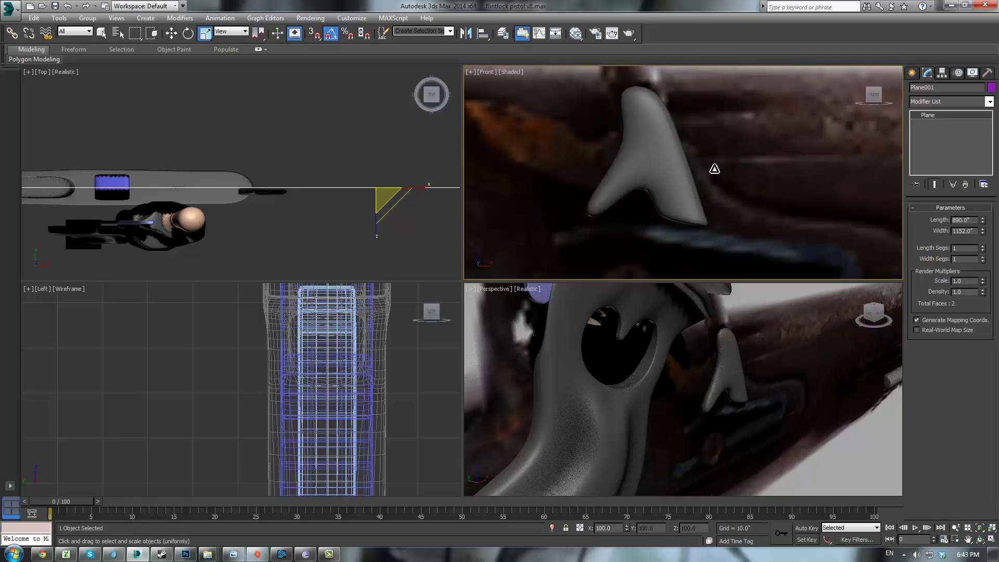
pyautogui.scroll(3, 713, 168)
pyautogui.click(608, 138)
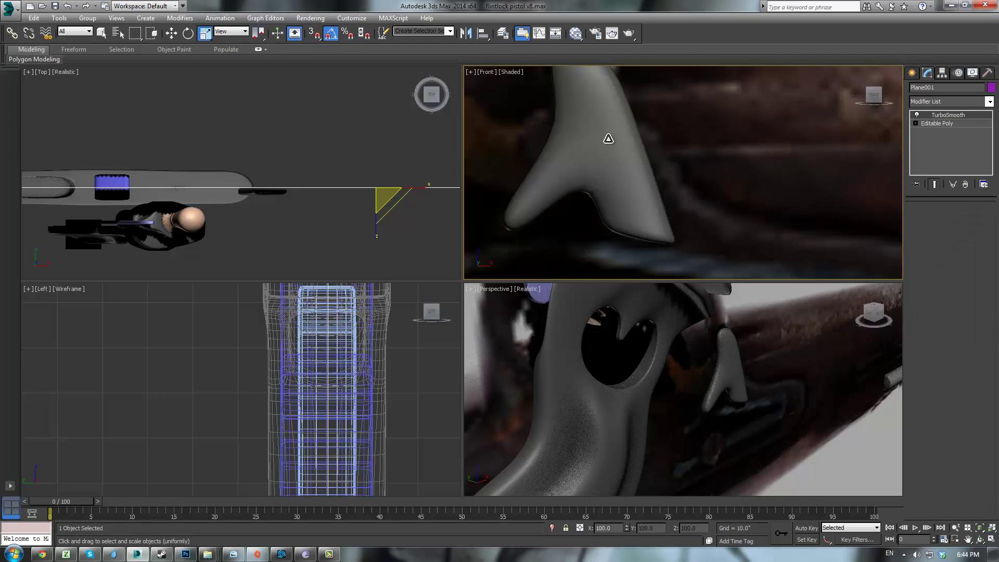
pyautogui.click(929, 125)
pyautogui.click(935, 184)
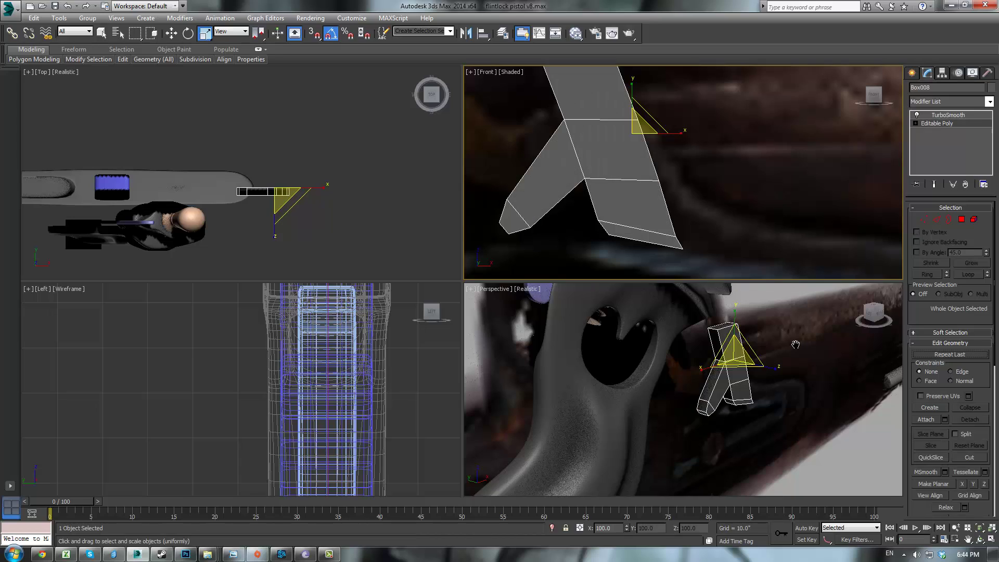
# - Connect the edges across the frizzen arm's thickness with 2 segments and a pinch of 81, and check the smoothed shape
pyautogui.click(962, 220)
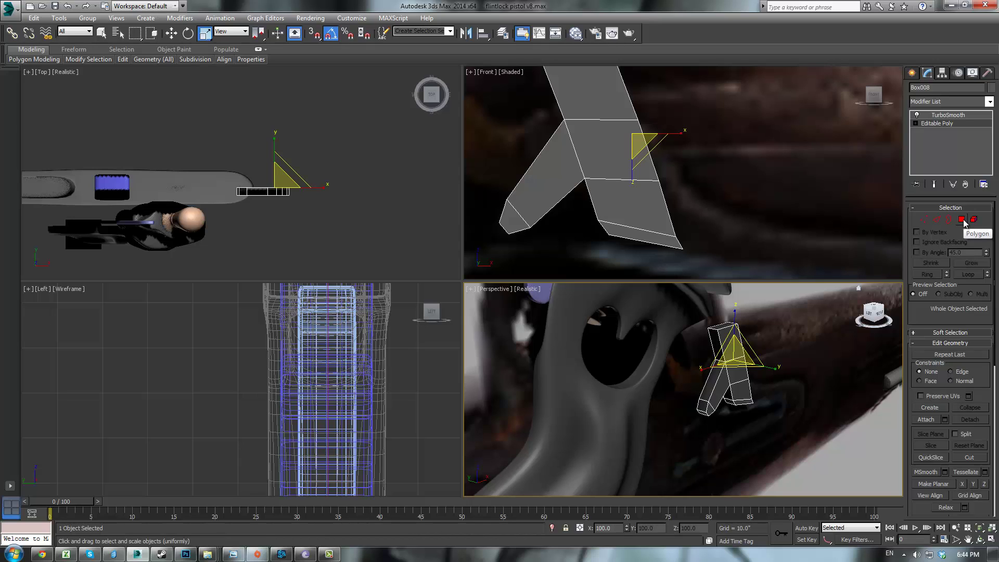
pyautogui.click(937, 219)
pyautogui.scroll(5, 239, 153)
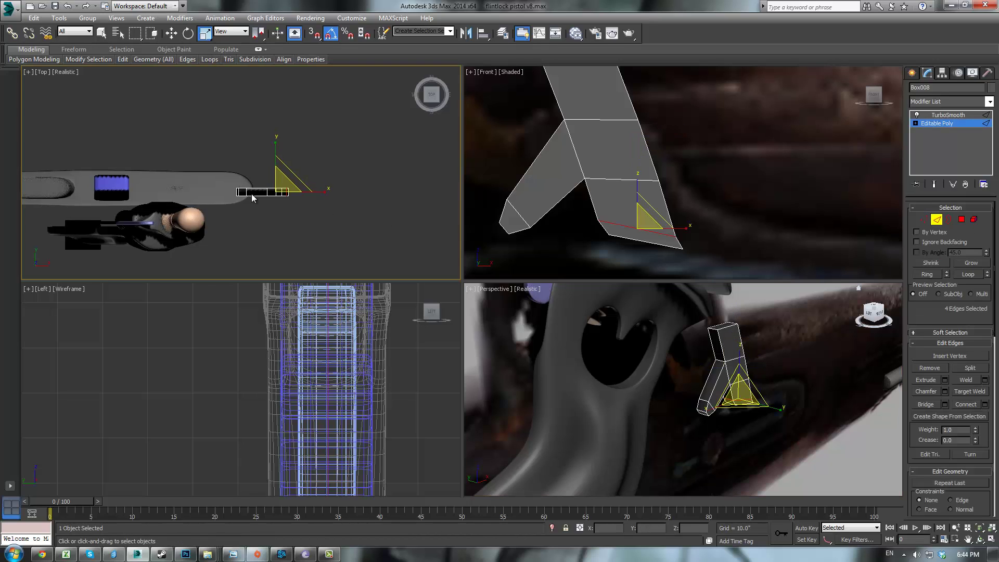
pyautogui.moveTo(243, 147); pyautogui.dragTo(314, 161)
pyautogui.moveTo(431, 159); pyautogui.dragTo(432, 159)
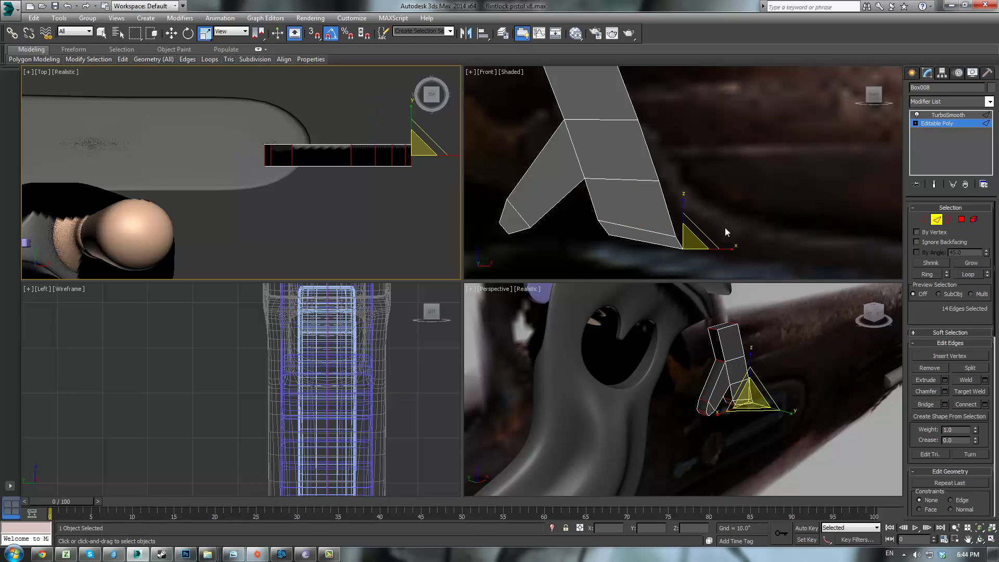
pyautogui.click(985, 404)
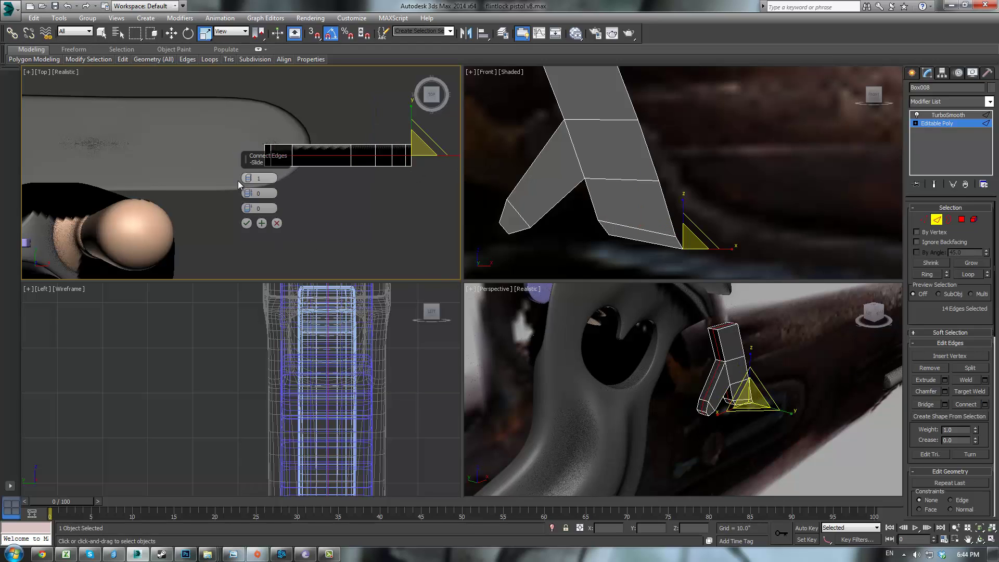
pyautogui.moveTo(250, 180); pyautogui.dragTo(249, 179)
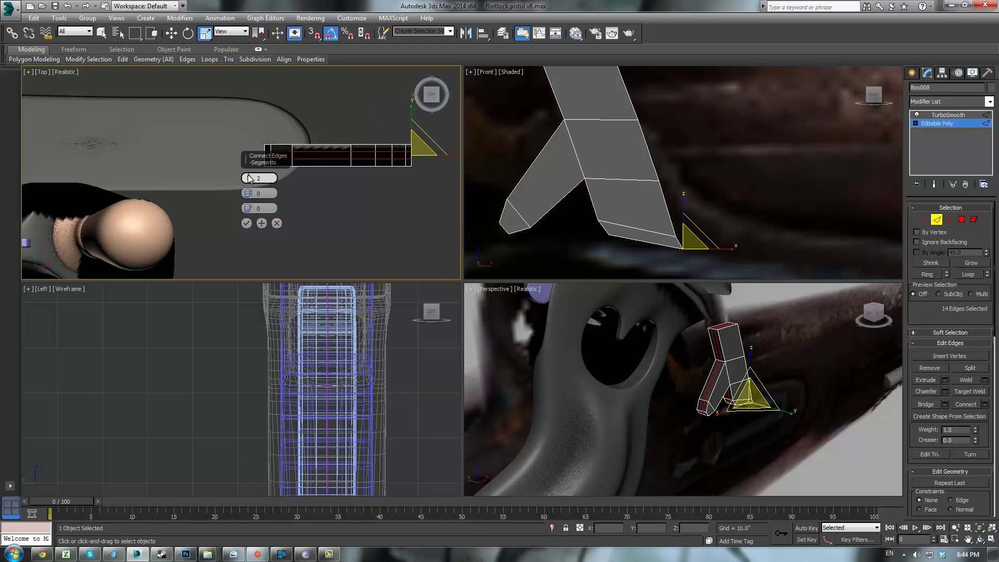
pyautogui.rightClick(247, 208)
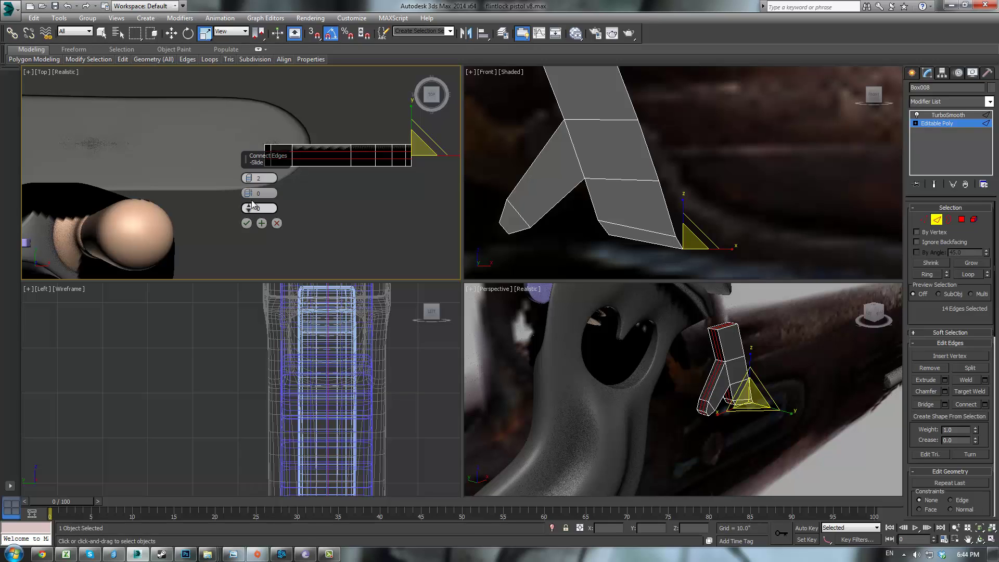
pyautogui.moveTo(248, 193); pyautogui.dragTo(281, 50)
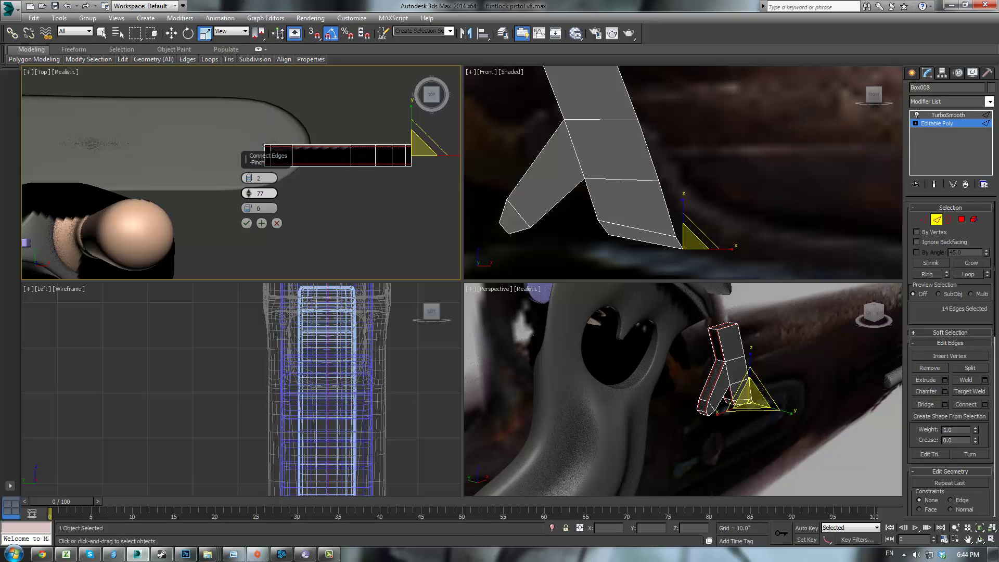
pyautogui.rightClick(249, 194)
pyautogui.moveTo(248, 193); pyautogui.dragTo(261, 24)
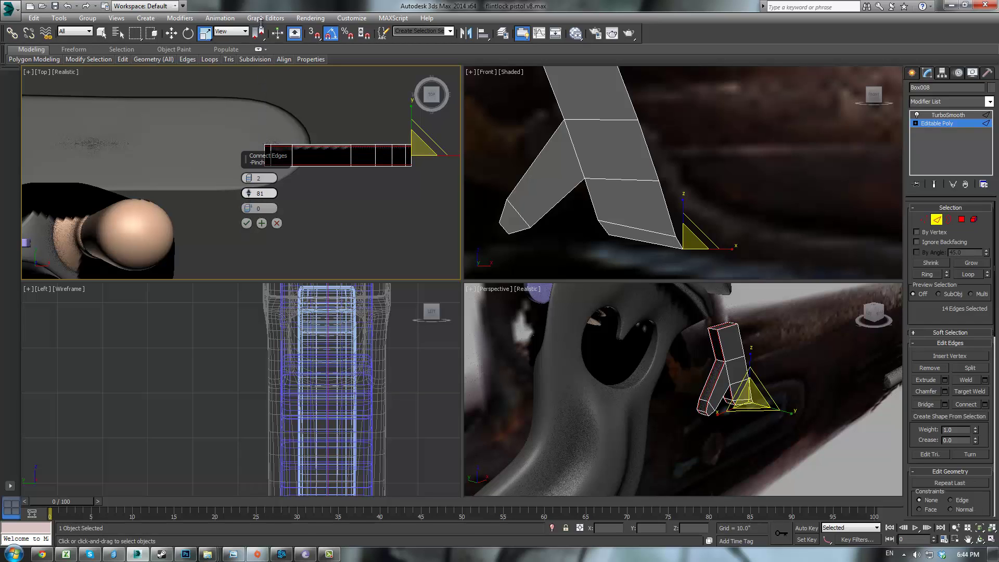
pyautogui.click(246, 222)
pyautogui.click(939, 123)
pyautogui.click(937, 116)
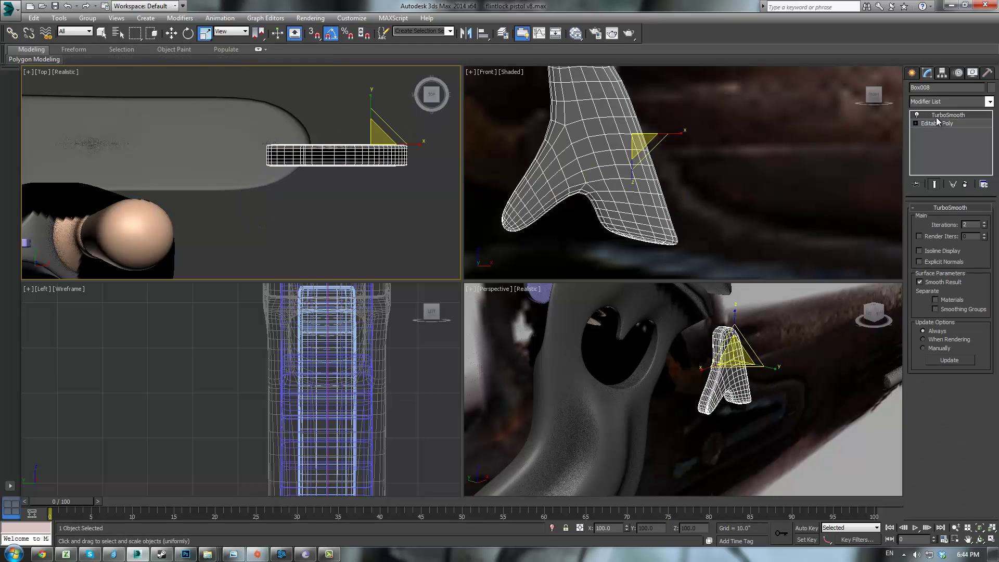
pyautogui.click(814, 343)
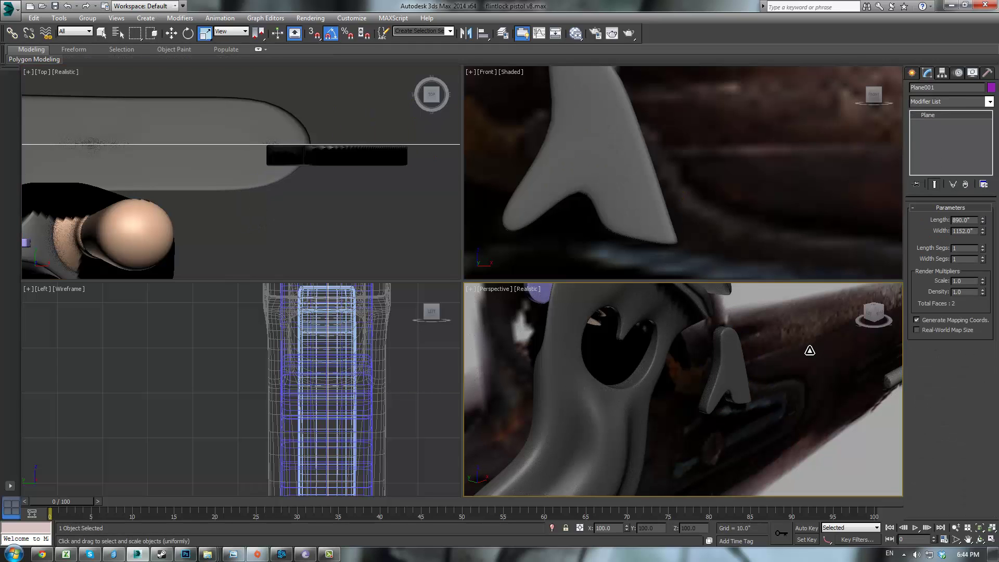
# - Add an edge loop across the fork's prong close to its joint with the main arm, and check the smoothed shape
pyautogui.click(612, 182)
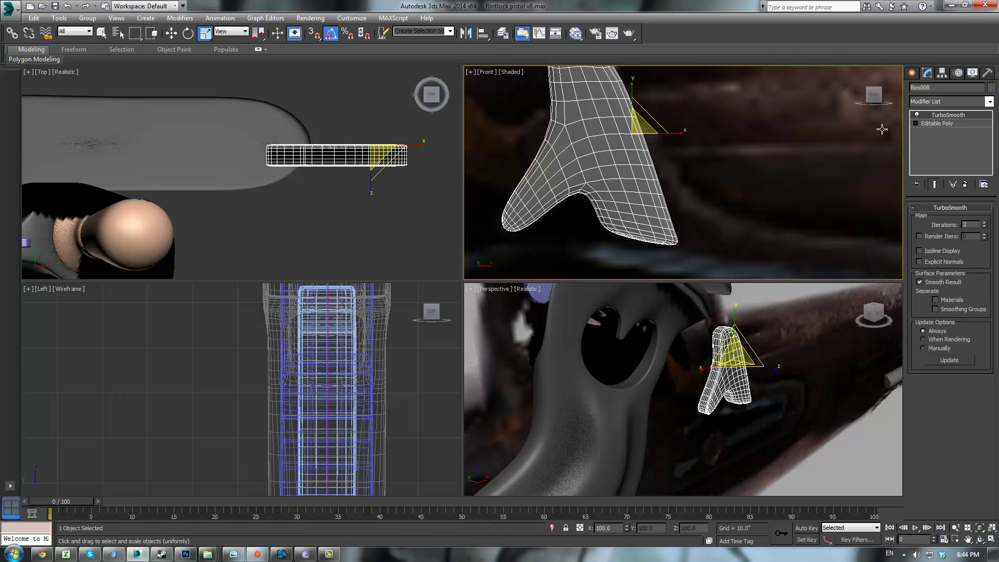
pyautogui.click(937, 125)
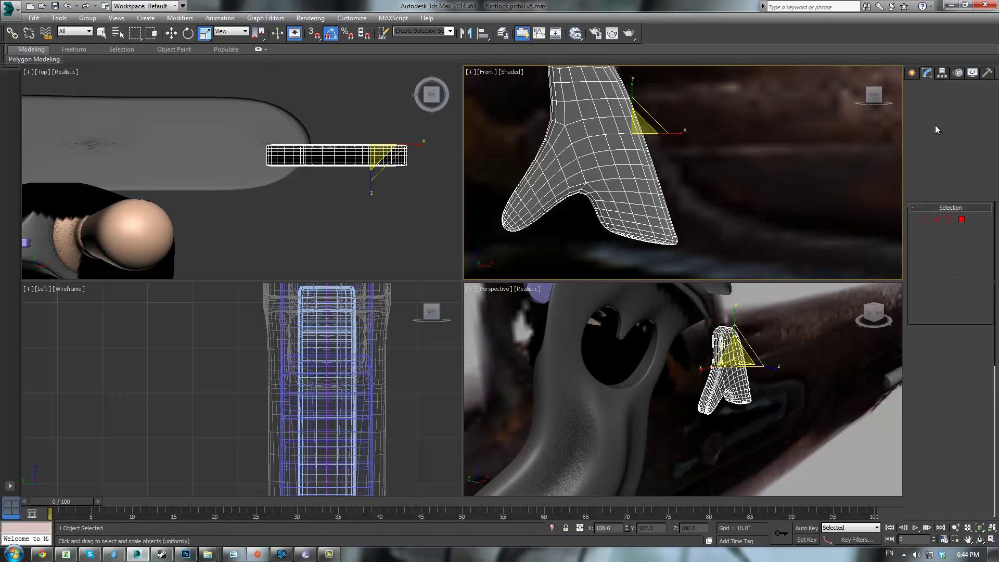
pyautogui.click(936, 223)
pyautogui.moveTo(536, 126); pyautogui.dragTo(549, 231)
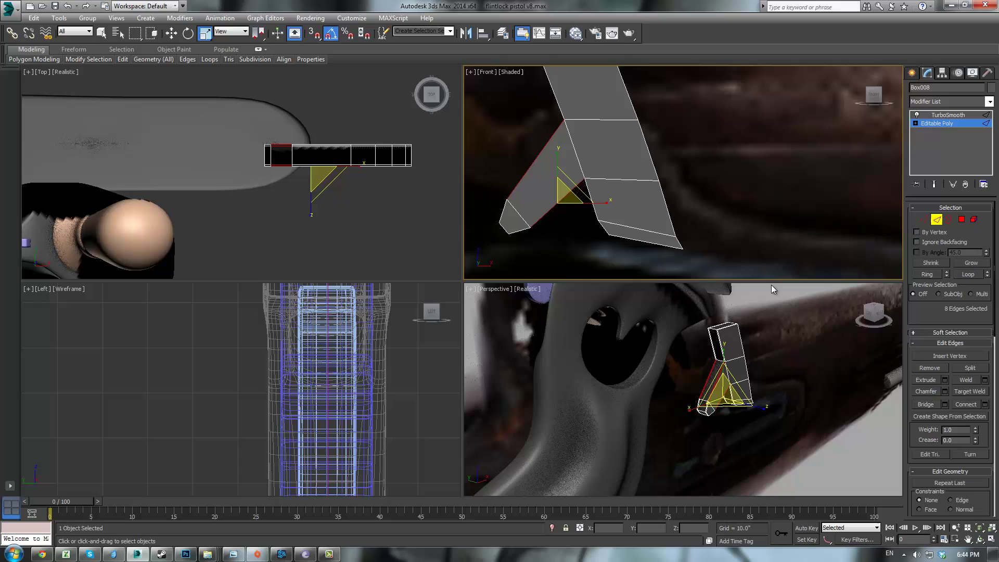
pyautogui.click(985, 405)
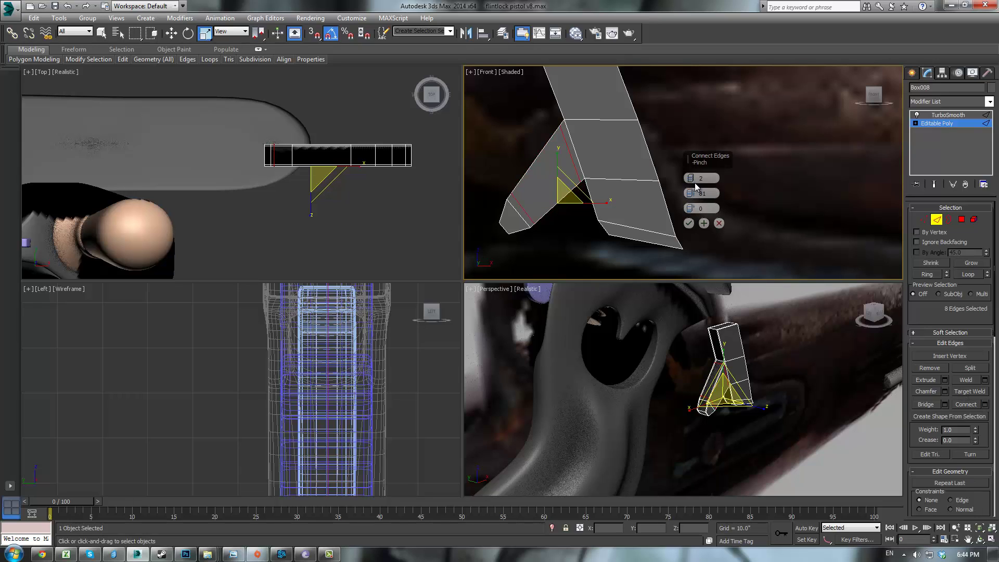
pyautogui.moveTo(691, 195); pyautogui.dragTo(694, 291)
pyautogui.click(689, 224)
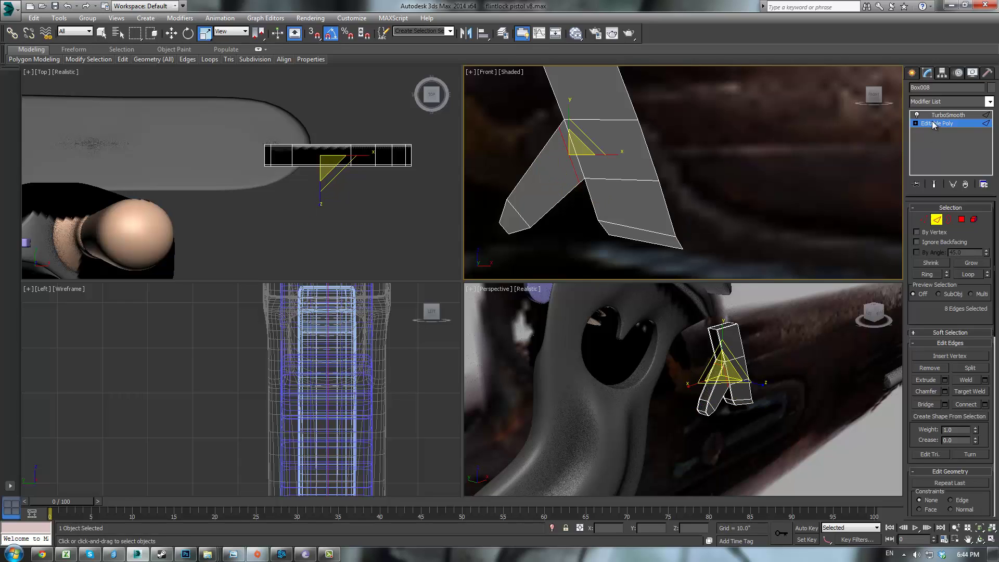
pyautogui.click(948, 115)
pyautogui.click(774, 394)
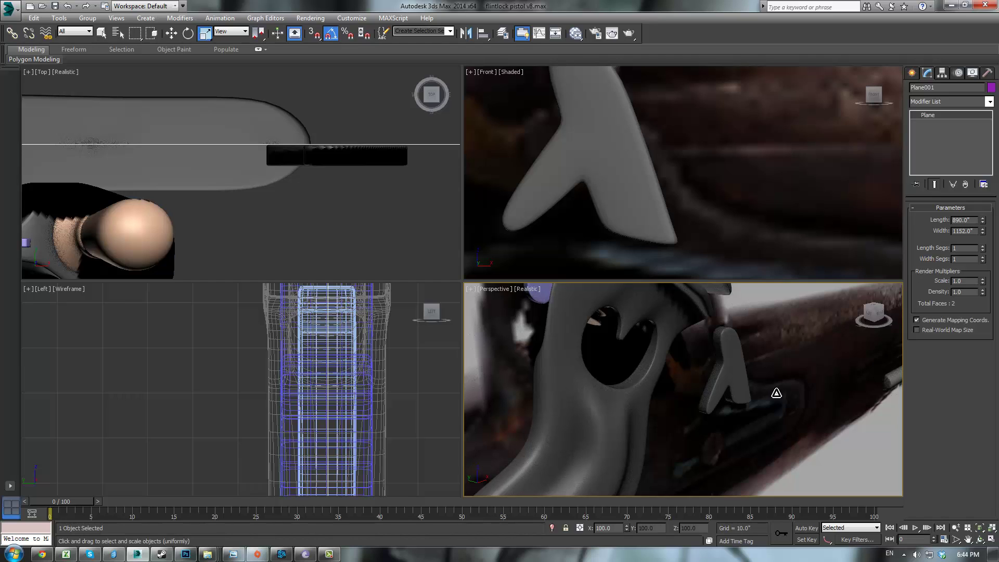
# - Move the four left-hand vertices of the foot's support loop down toward the bottom corner, and check the smoothed shape
pyautogui.click(619, 211)
pyautogui.click(937, 123)
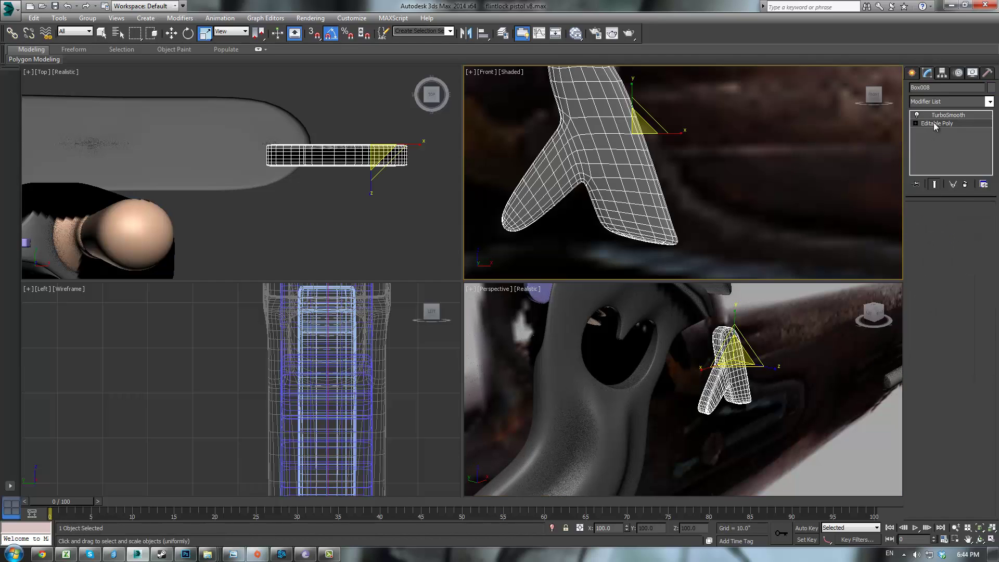
pyautogui.press('1')
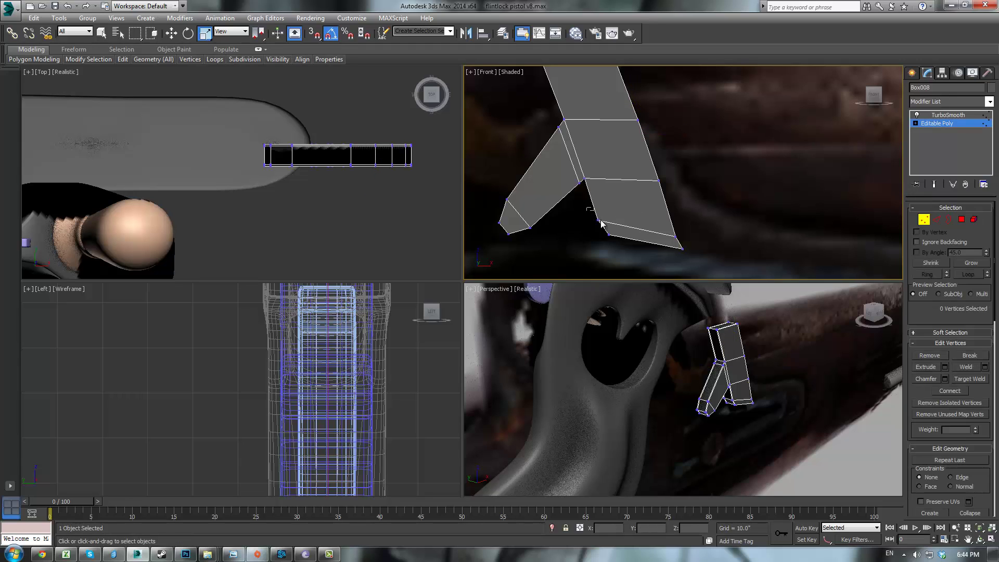
pyautogui.moveTo(590, 212); pyautogui.dragTo(606, 228)
pyautogui.press('w')
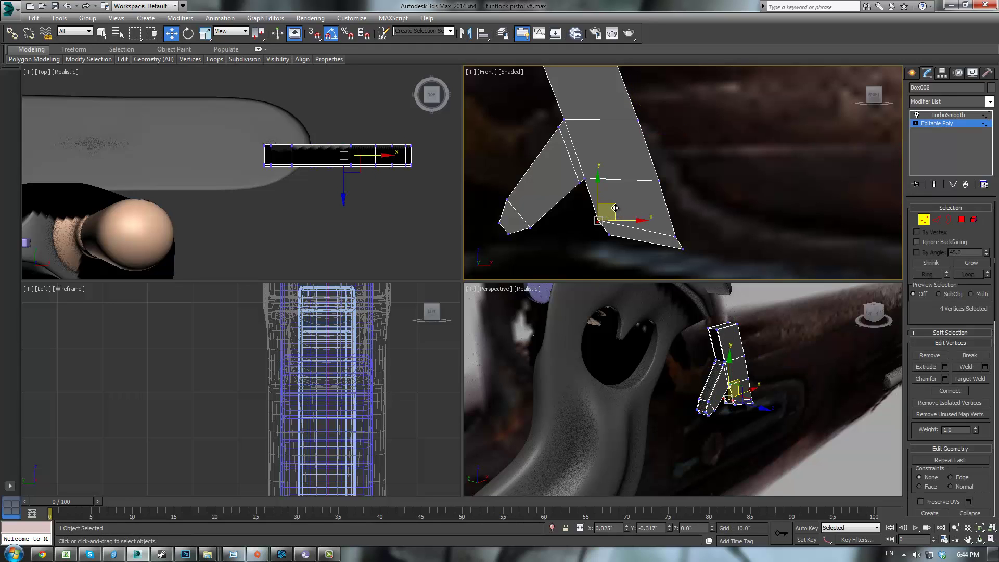
pyautogui.moveTo(620, 211); pyautogui.dragTo(624, 219)
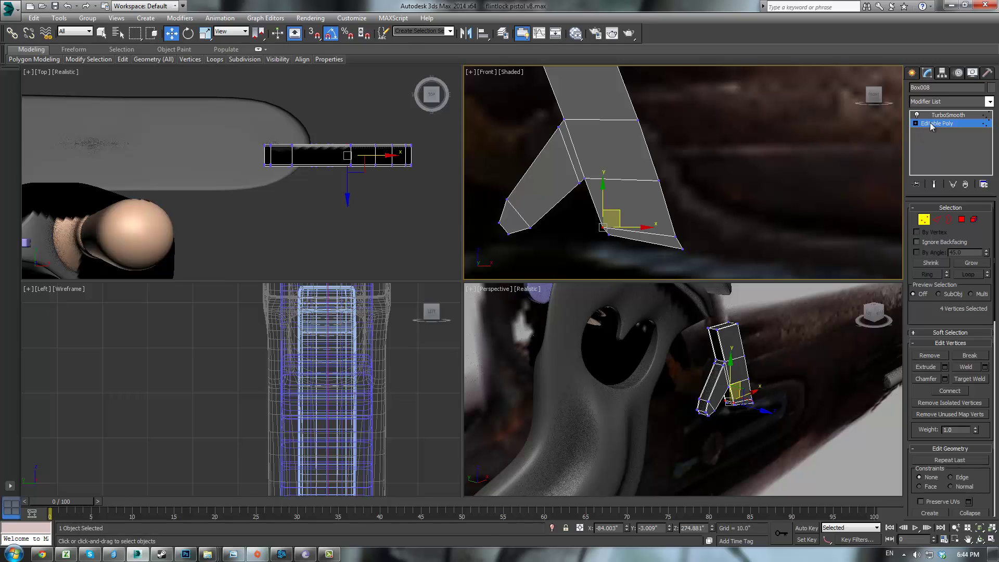
pyautogui.click(948, 115)
pyautogui.click(829, 171)
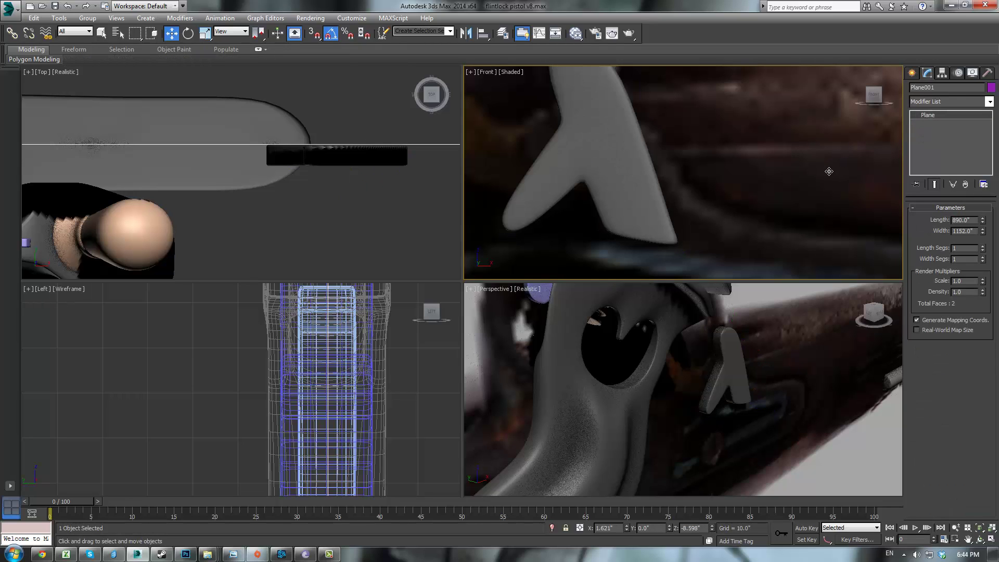
pyautogui.scroll(-3, 771, 387)
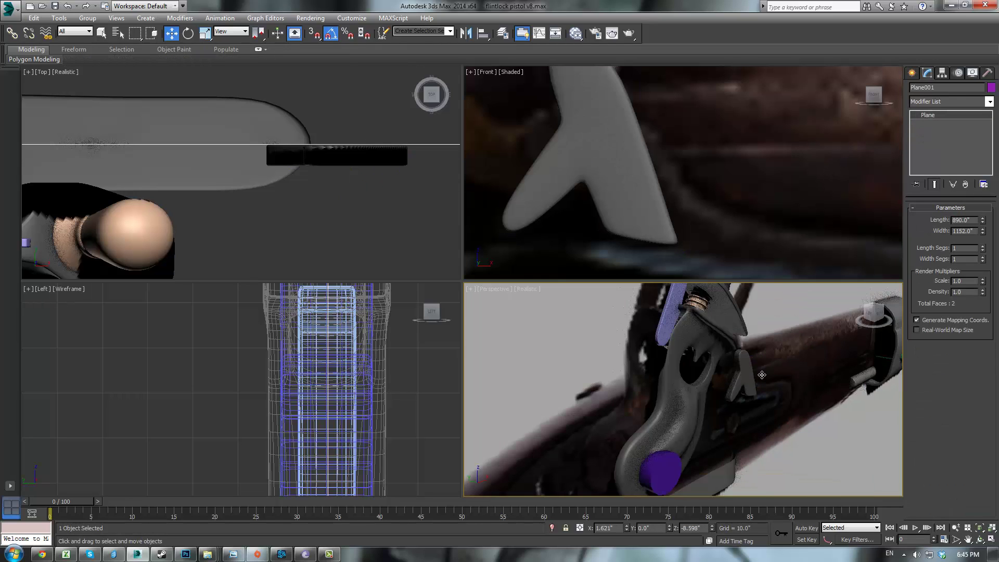
pyautogui.scroll(3, 763, 376)
# - Bevel the three polygons on the frizzen arm's upper end upward and outward into a flared cap
pyautogui.moveTo(757, 157); pyautogui.dragTo(767, 215, button='middle')
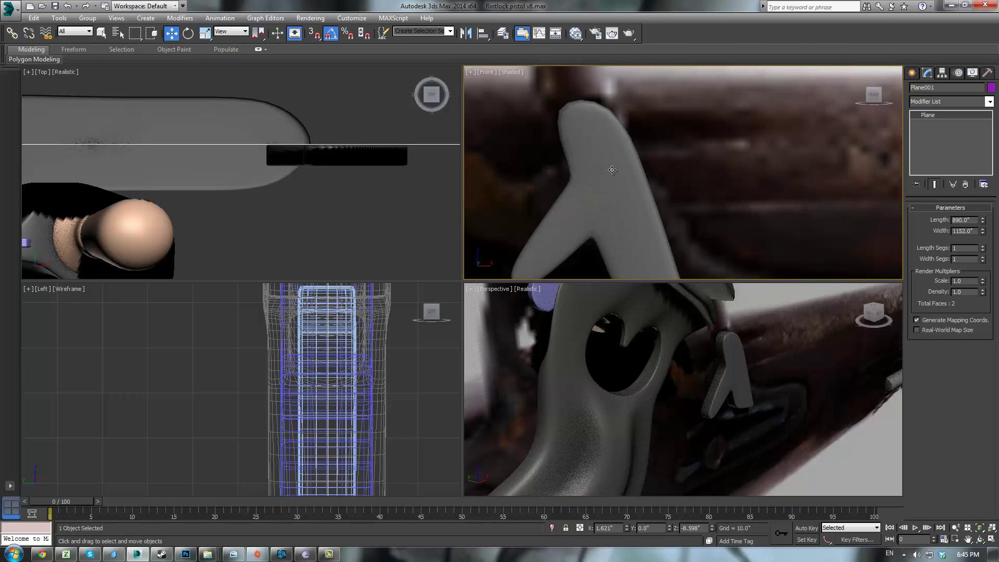
pyautogui.click(612, 170)
pyautogui.click(938, 123)
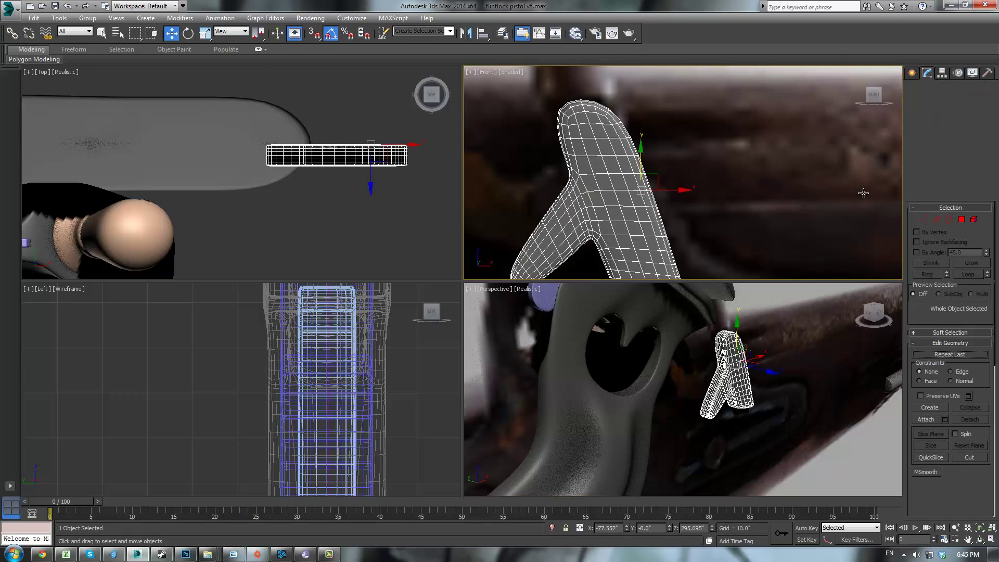
pyautogui.moveTo(764, 199); pyautogui.dragTo(798, 259, button='middle')
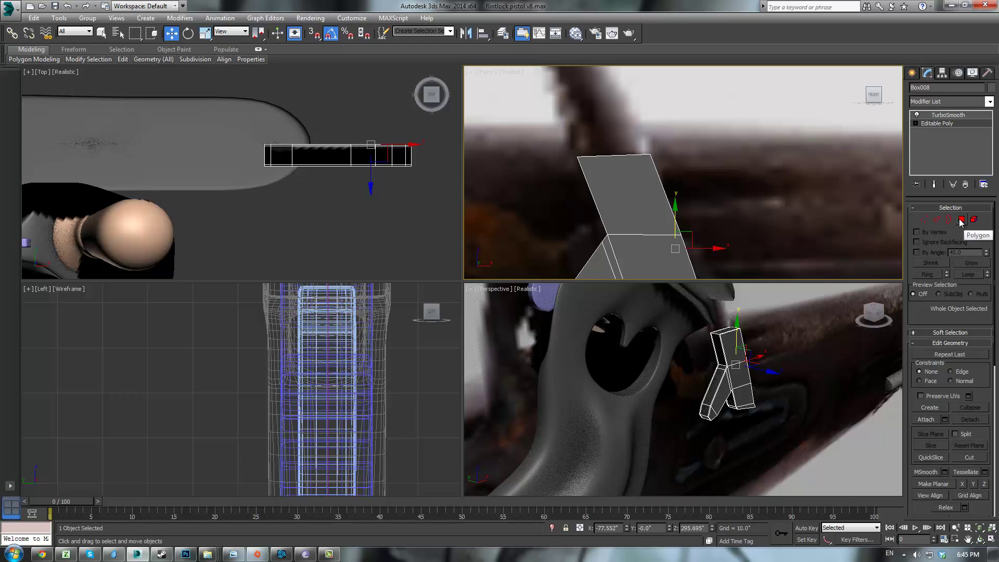
pyautogui.click(961, 220)
pyautogui.moveTo(729, 364)
pyautogui.keyDown('alt'); pyautogui.mouseDown(button='middle')
pyautogui.moveTo(753, 350)
pyautogui.moveTo(719, 379)
pyautogui.mouseUp(button='middle'); pyautogui.keyUp('alt')
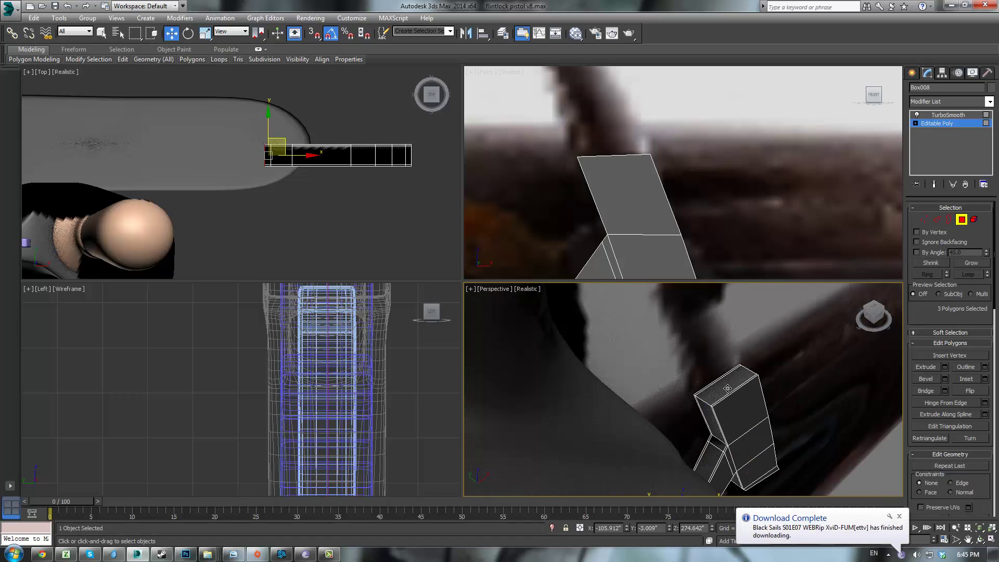
pyautogui.click(728, 388)
pyautogui.click(900, 516)
pyautogui.scroll(5, 786, 407)
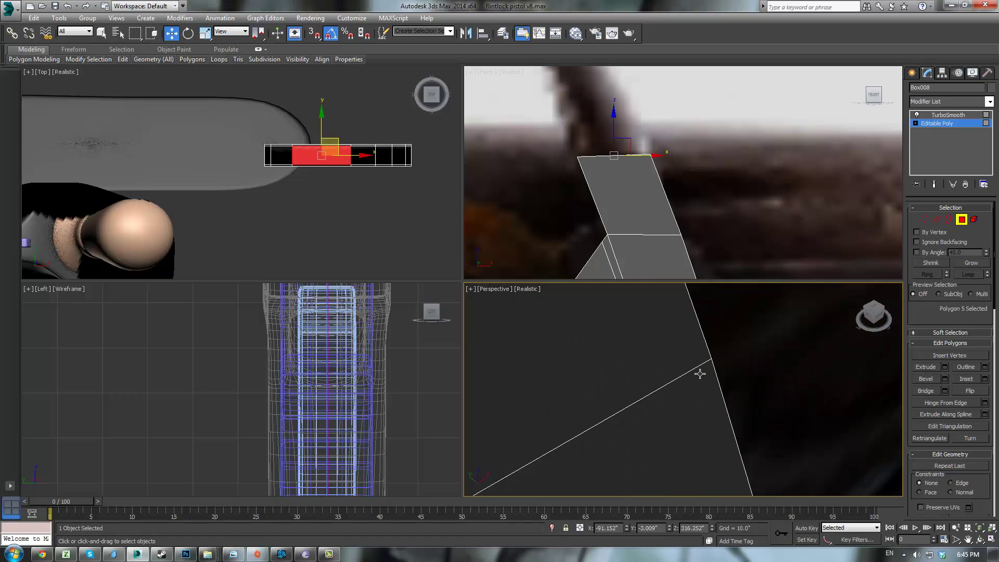
pyautogui.moveTo(674, 358); pyautogui.dragTo(652, 376, button='middle')
pyautogui.scroll(-3, 687, 371)
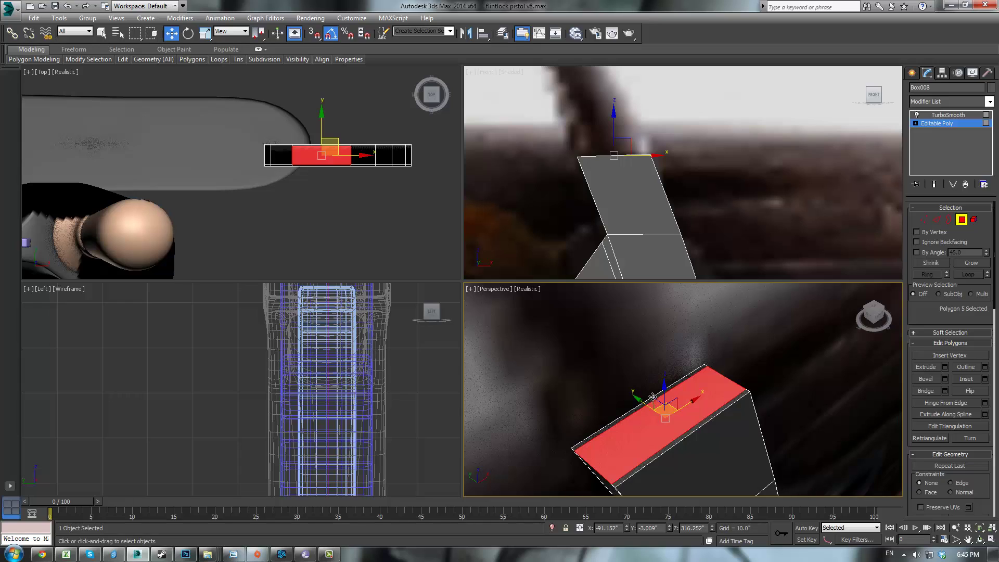
pyautogui.keyDown('ctrl'); pyautogui.click(679, 417); pyautogui.keyUp('ctrl')
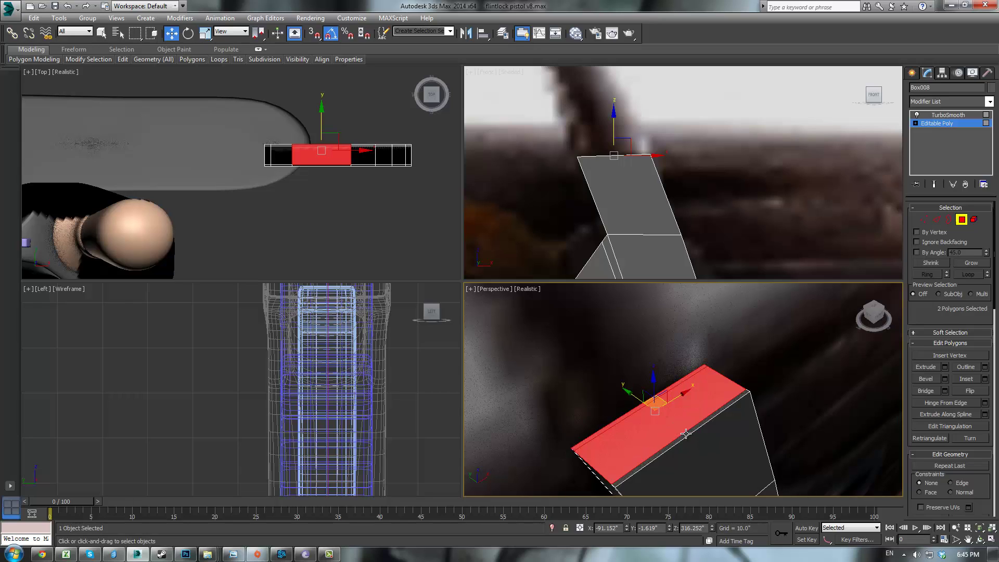
pyautogui.keyDown('ctrl'); pyautogui.click(686, 434); pyautogui.keyUp('ctrl')
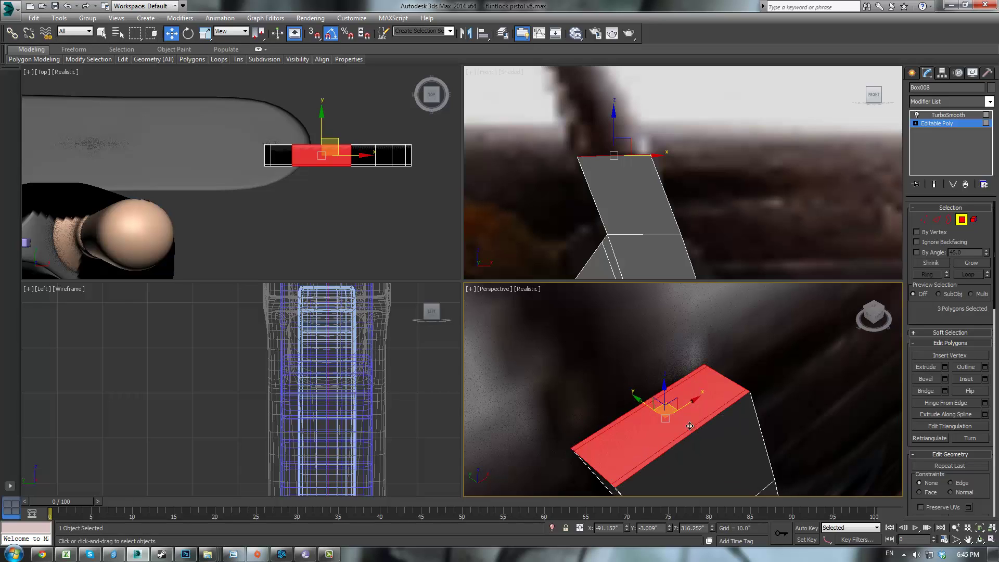
pyautogui.click(926, 379)
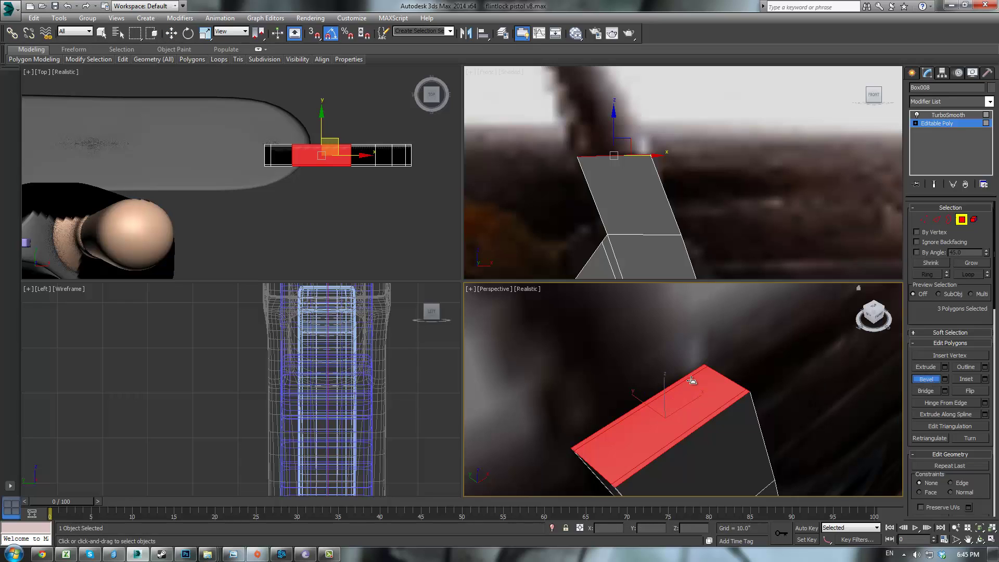
pyautogui.moveTo(669, 408); pyautogui.dragTo(670, 415)
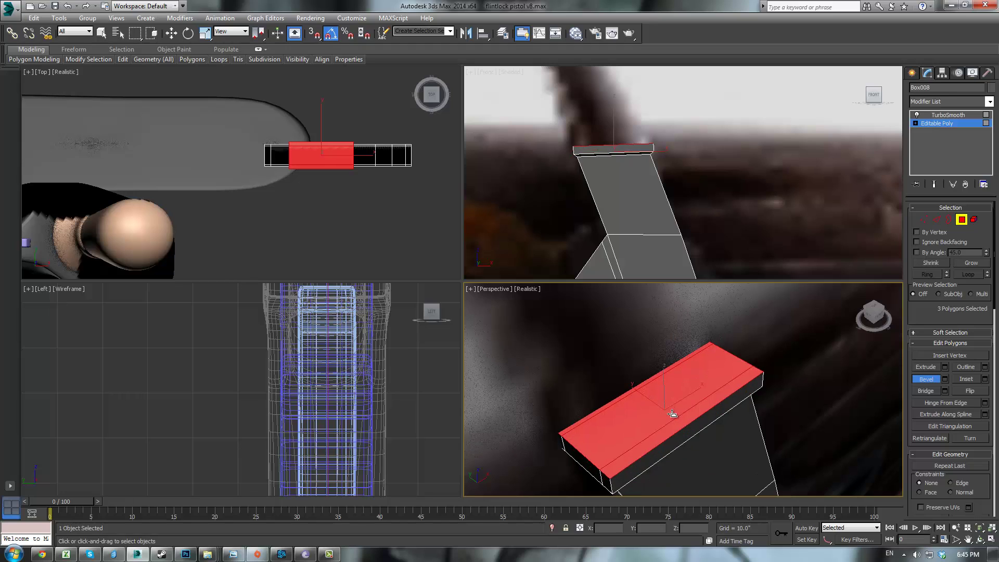
pyautogui.click(665, 404)
# - Move the right-hand vertices of the flared cap inward, almost in line with the arm's upper right corner in the Front view
pyautogui.scroll(-5, 679, 242)
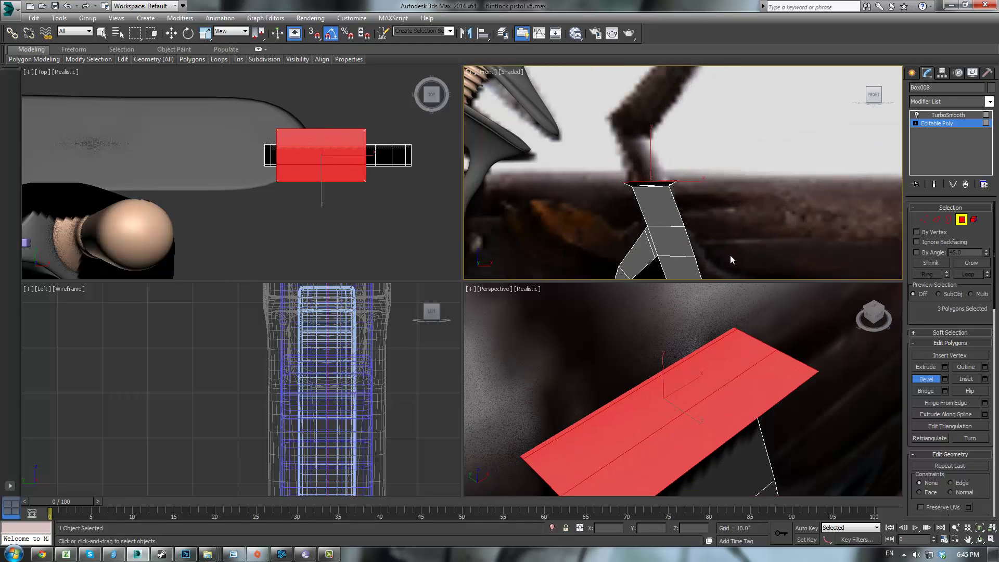
pyautogui.press('1')
pyautogui.scroll(5, 675, 216)
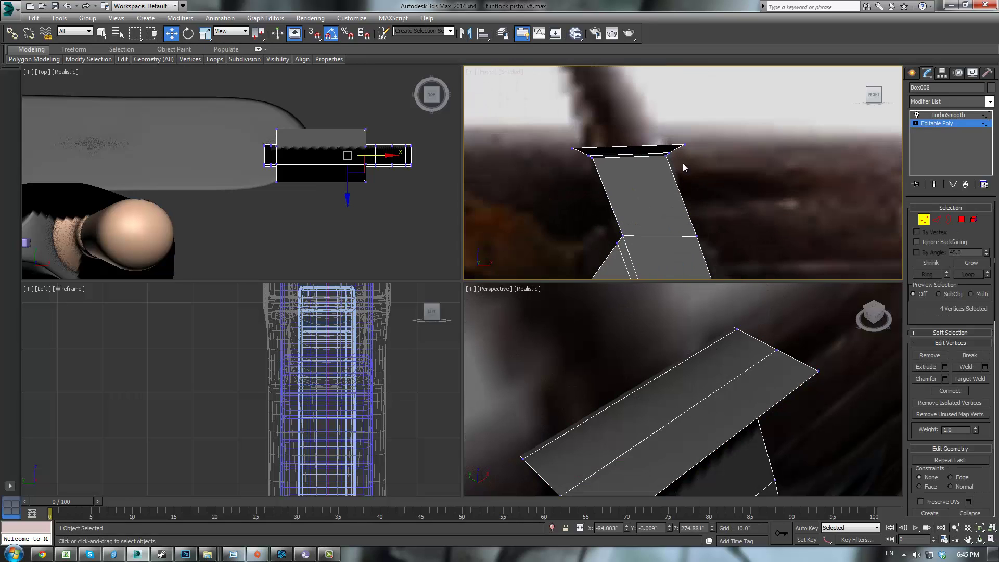
pyautogui.moveTo(713, 127); pyautogui.dragTo(736, 193, button='middle')
pyautogui.moveTo(732, 176); pyautogui.dragTo(701, 201)
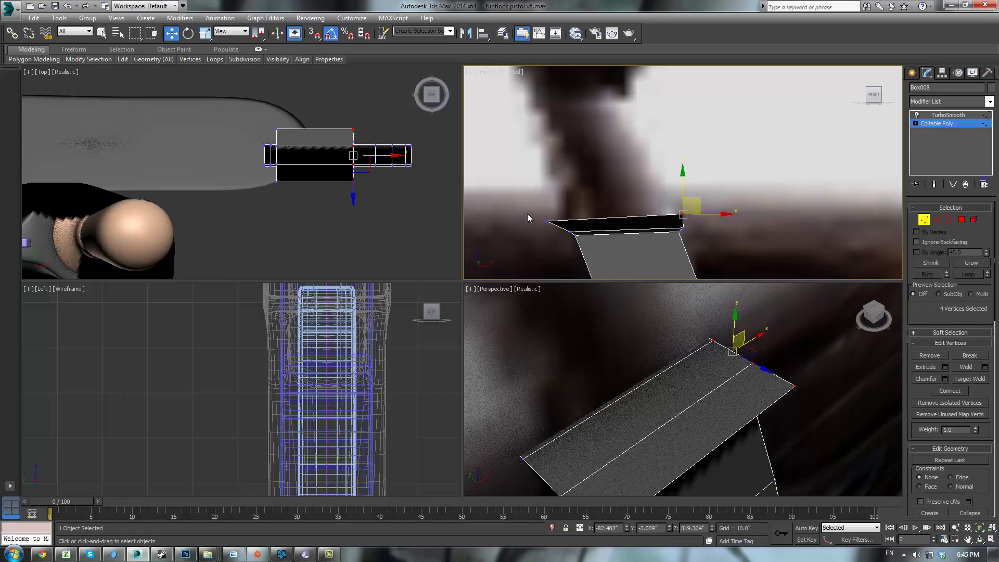
# - Move the left-hand vertices of the frizzen arm's flared cap slightly inward in the Front view
pyautogui.moveTo(528, 217); pyautogui.dragTo(583, 211)
pyautogui.rightClick(741, 356)
pyautogui.scroll(-5, 741, 355)
pyautogui.keyDown('alt'); pyautogui.moveTo(742, 369); pyautogui.dragTo(671, 402, button='middle'); pyautogui.keyUp('alt')
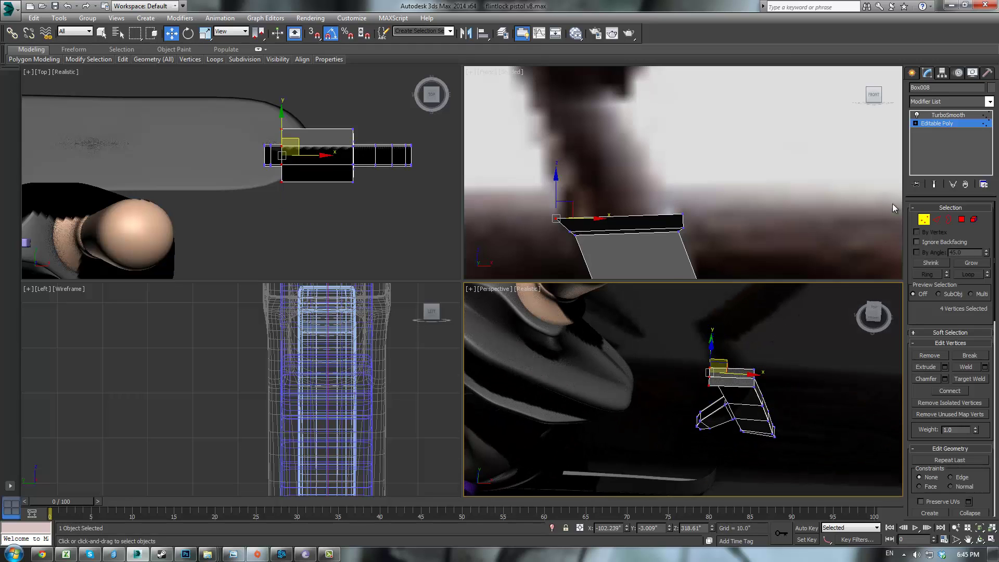
# - Scale the three polygons on top of the flared cap wider across the frizzen's thickness, along the Y axis only
pyautogui.click(961, 220)
pyautogui.press('F3')
pyautogui.scroll(3, 772, 379)
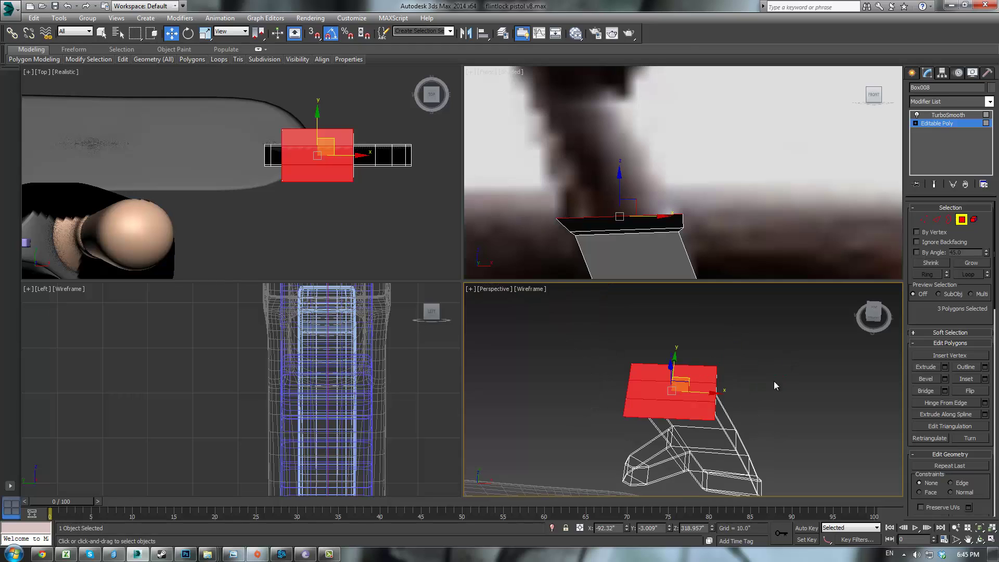
pyautogui.keyDown('alt'); pyautogui.moveTo(715, 360); pyautogui.dragTo(689, 363, button='middle'); pyautogui.keyUp('alt')
pyautogui.press('r')
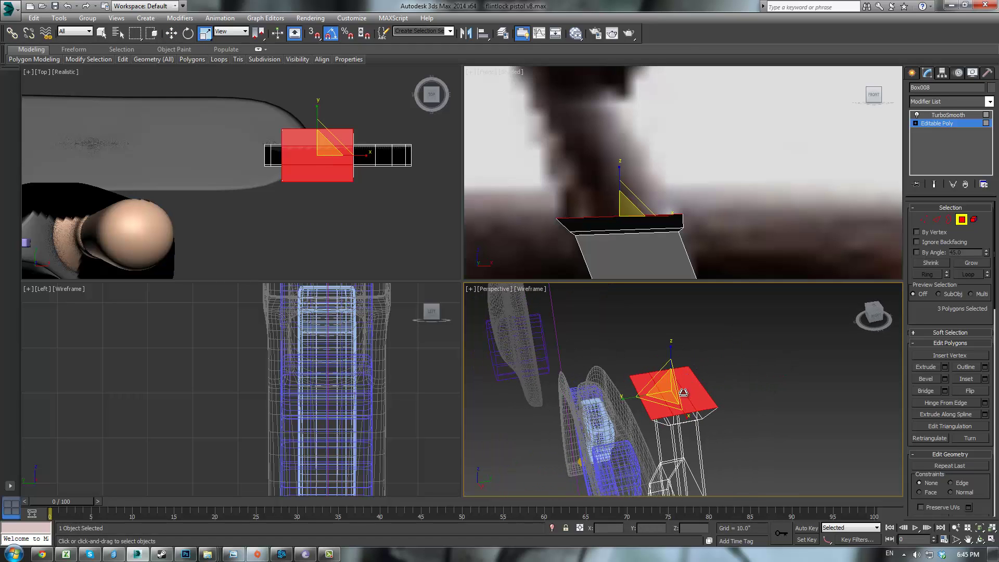
pyautogui.moveTo(626, 397)
pyautogui.mouseDown()
pyautogui.moveTo(603, 395)
pyautogui.moveTo(615, 395)
pyautogui.mouseUp()
# - Extrude the cap's three top polygons upward to about the height of the bend in the reference blade
pyautogui.scroll(-5, 719, 167)
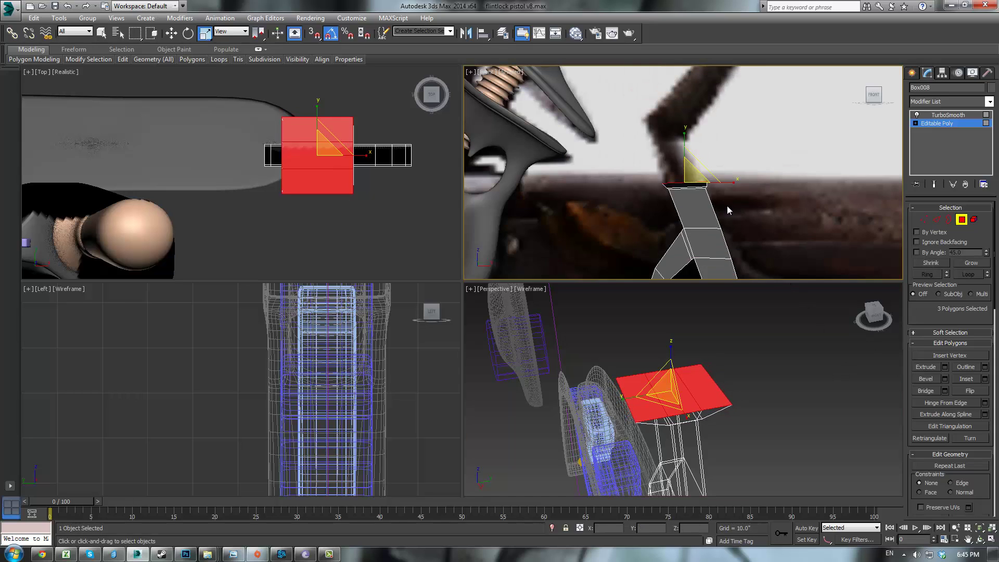
pyautogui.moveTo(727, 205); pyautogui.dragTo(731, 248, button='middle')
pyautogui.click(926, 367)
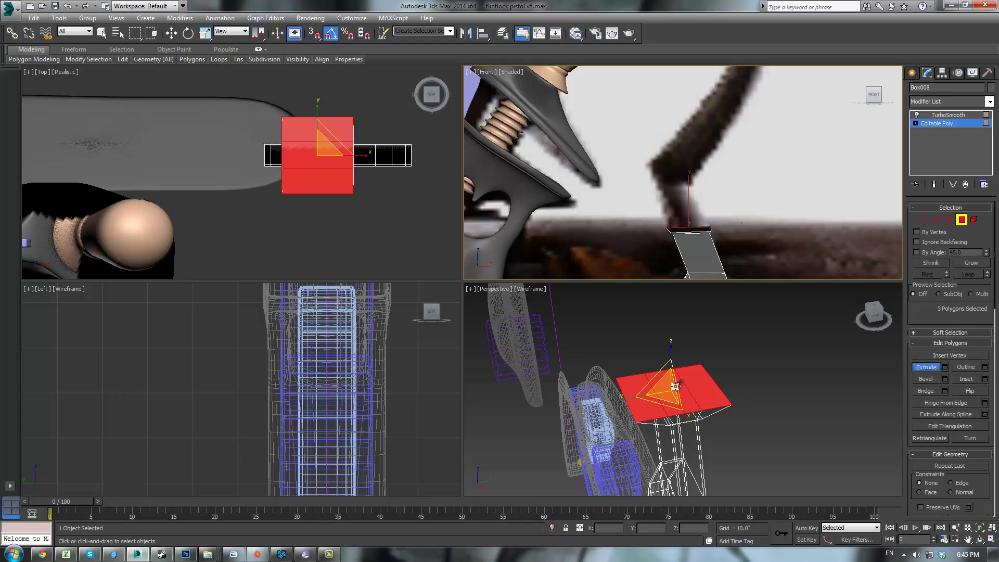
pyautogui.moveTo(676, 384); pyautogui.dragTo(670, 335)
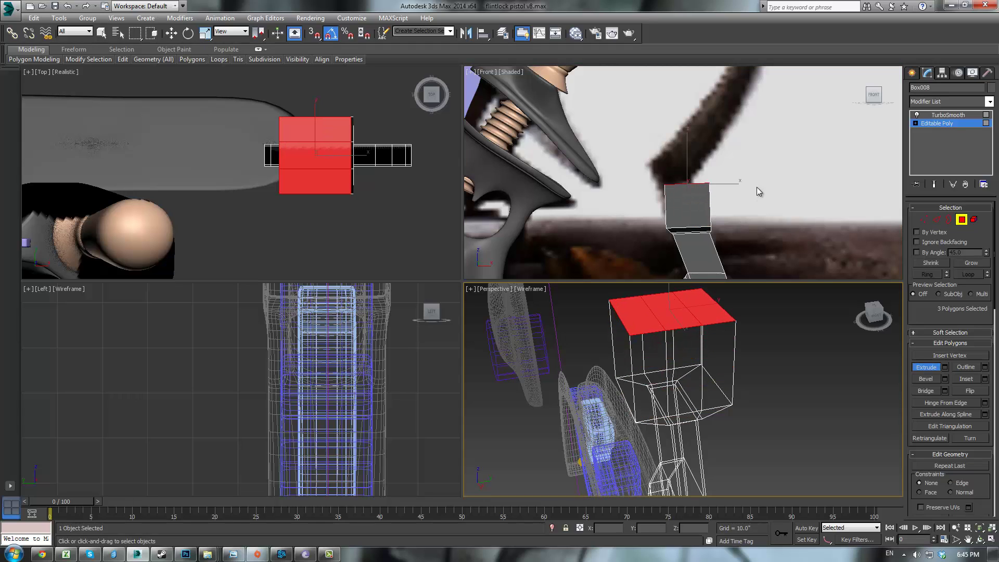
# - Move the extruded block's upper vertices left and rotate them so the top edge slopes down to the right along the reference's bend
pyautogui.moveTo(761, 231); pyautogui.dragTo(767, 235, button='middle')
pyautogui.press('1')
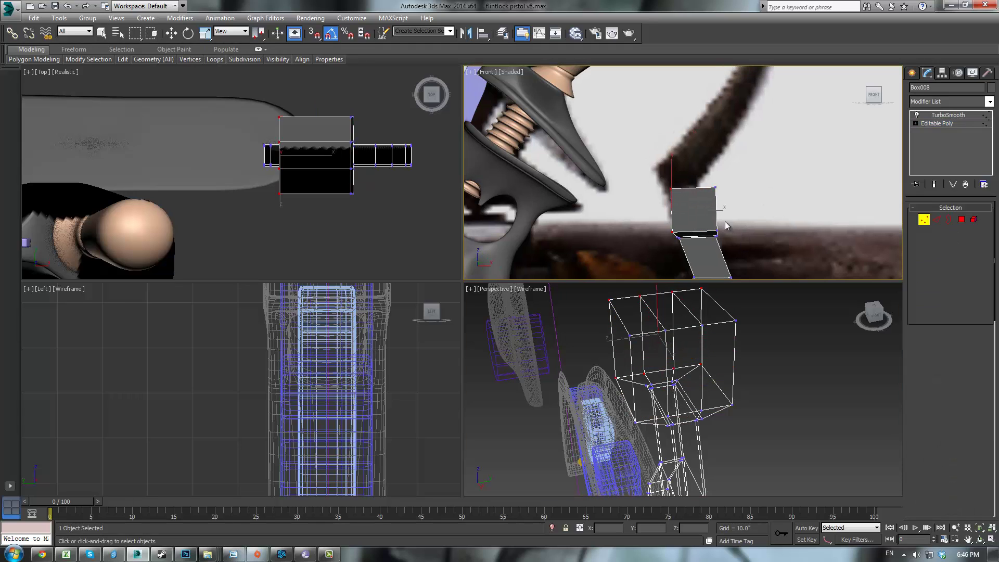
pyautogui.moveTo(727, 203); pyautogui.dragTo(692, 173)
pyautogui.press('w')
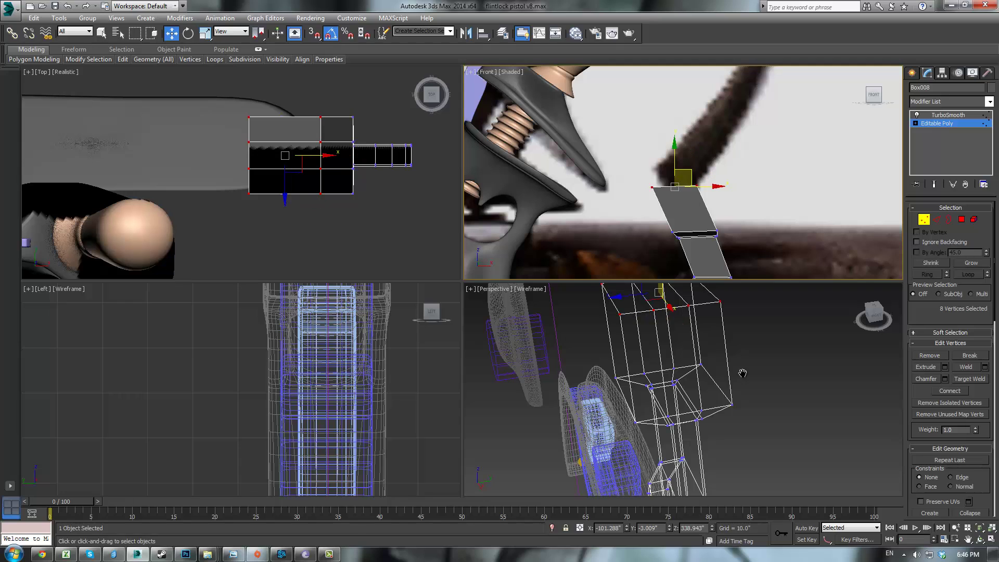
pyautogui.press('e')
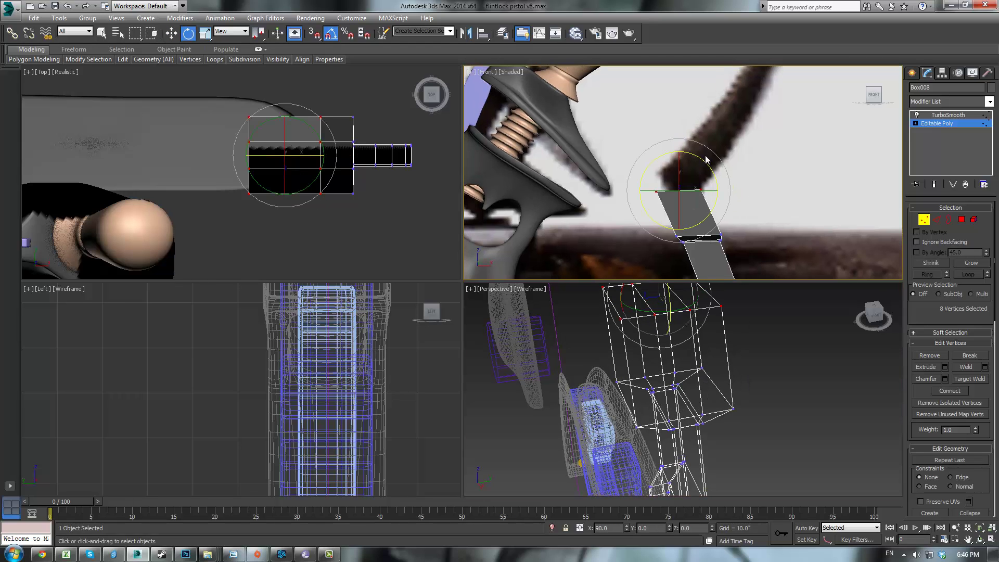
pyautogui.moveTo(700, 158)
pyautogui.mouseDown()
pyautogui.moveTo(710, 162)
pyautogui.moveTo(693, 170)
pyautogui.moveTo(711, 155)
pyautogui.moveTo(693, 166)
pyautogui.mouseUp()
pyautogui.press('w')
pyautogui.press('e')
pyautogui.press('w')
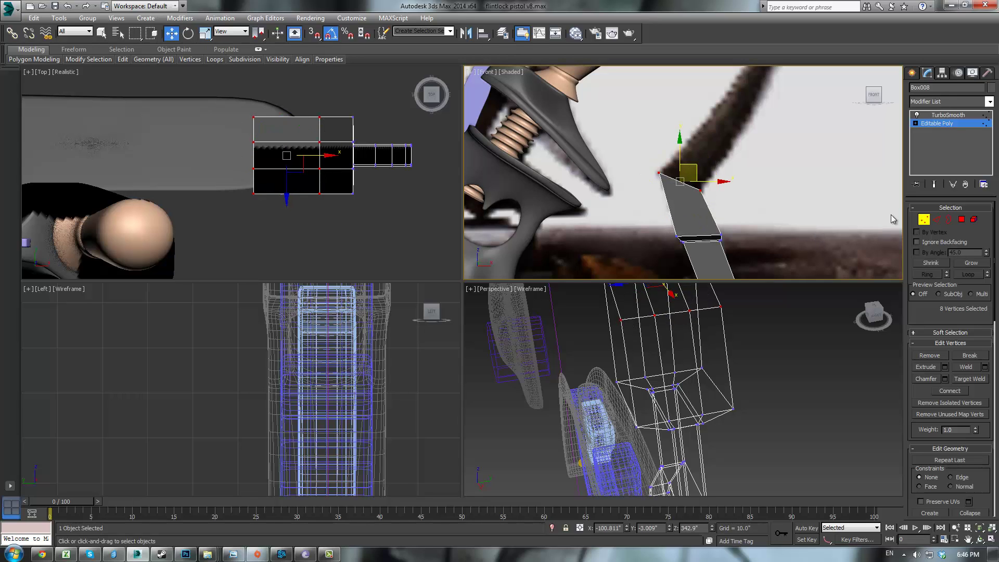
# - Extrude the three sloped end polygons up the reference blade, then move and scale the new end to fit its outline
pyautogui.click(966, 222)
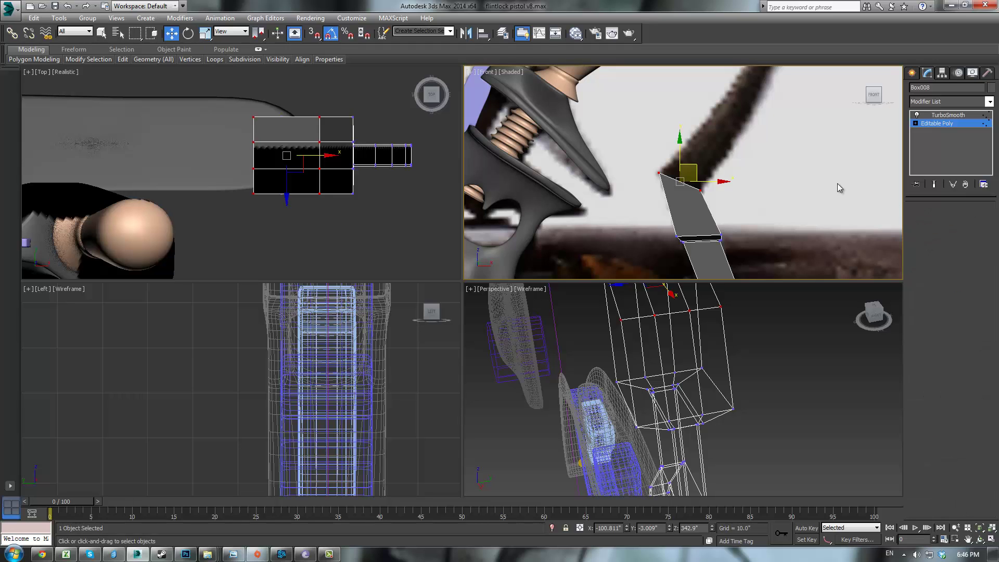
pyautogui.moveTo(827, 189); pyautogui.dragTo(795, 252, button='middle')
pyautogui.scroll(-2, 795, 254)
pyautogui.click(926, 367)
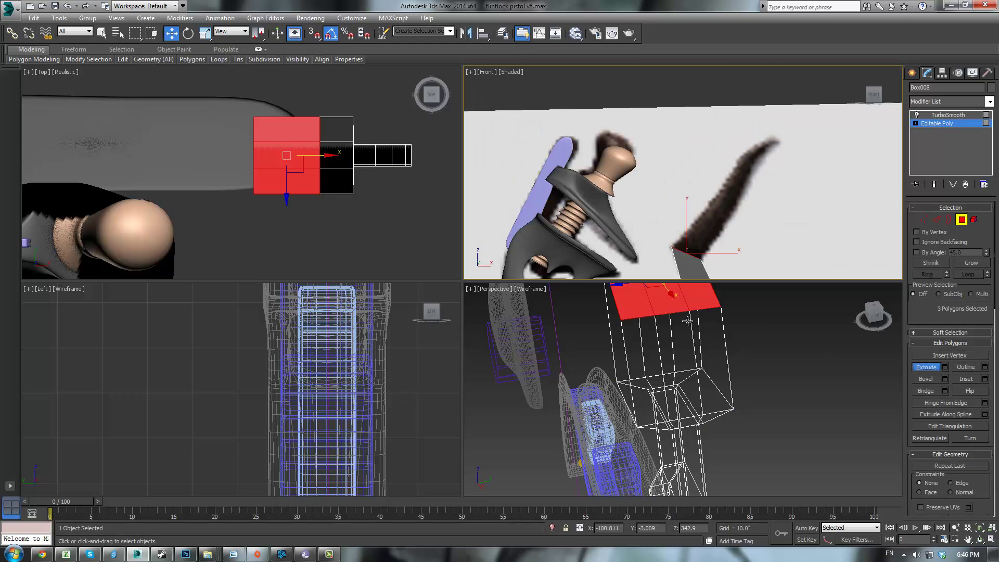
pyautogui.press('z')
pyautogui.moveTo(714, 368); pyautogui.dragTo(744, 299)
pyautogui.rightClick(720, 197)
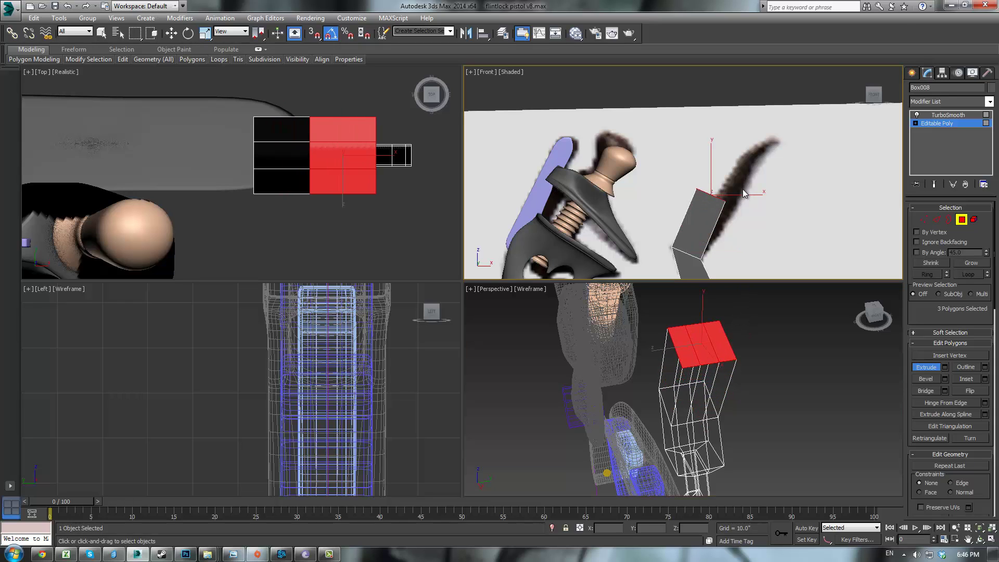
pyautogui.press('w')
pyautogui.moveTo(729, 184); pyautogui.dragTo(770, 199)
pyautogui.press('r')
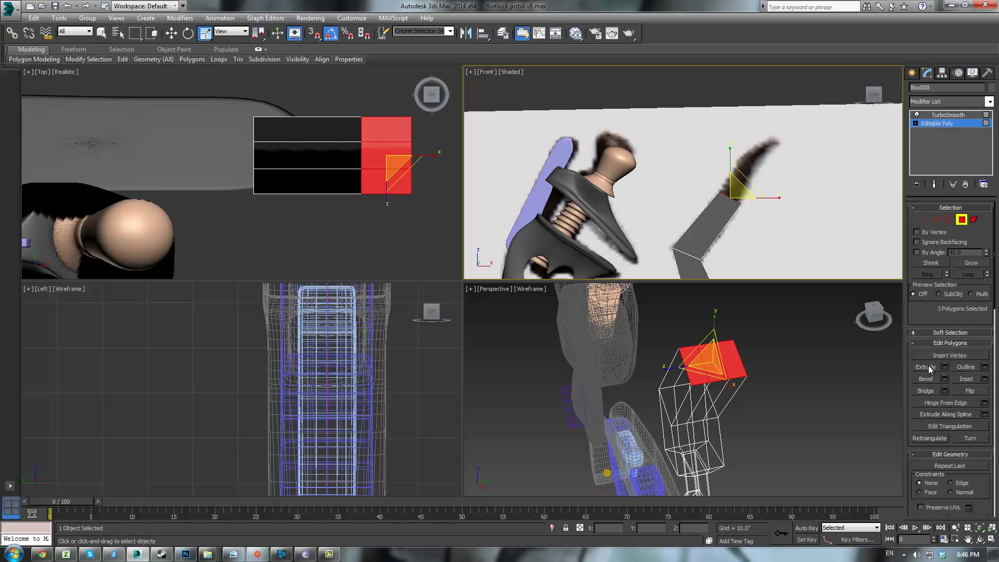
# - Extrude the three end polygons one more segment up along the blade toward its curved tip
pyautogui.click(931, 367)
pyautogui.moveTo(740, 359); pyautogui.dragTo(751, 298)
pyautogui.rightClick(767, 221)
# - Move the new segment's right and left end vertices inward in the Front view to follow the reference blade's outline
pyautogui.press('1')
pyautogui.scroll(2, 782, 175)
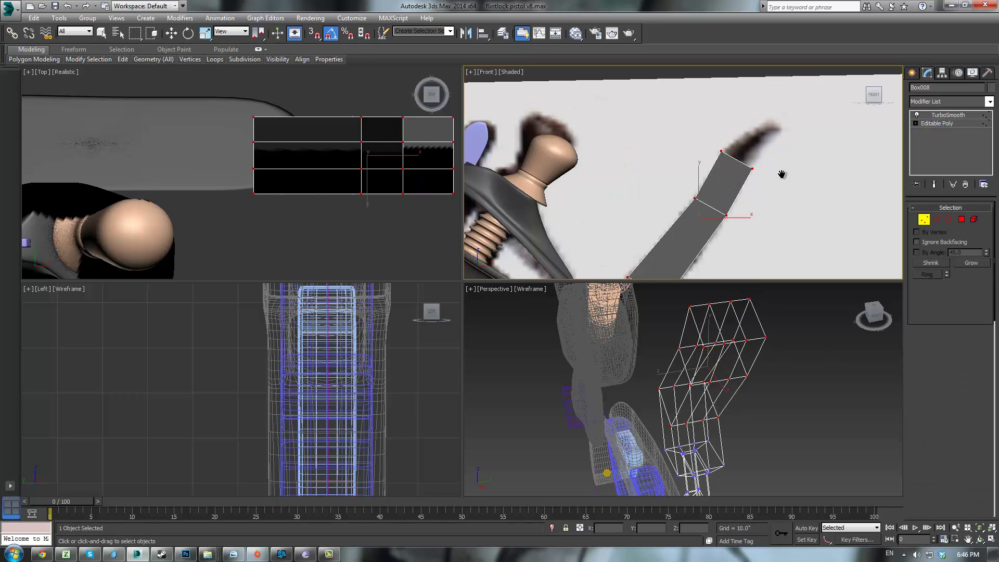
pyautogui.scroll(2, 781, 175)
pyautogui.moveTo(782, 174); pyautogui.dragTo(768, 194, button='middle')
pyautogui.moveTo(742, 157); pyautogui.dragTo(713, 206)
pyautogui.press('w')
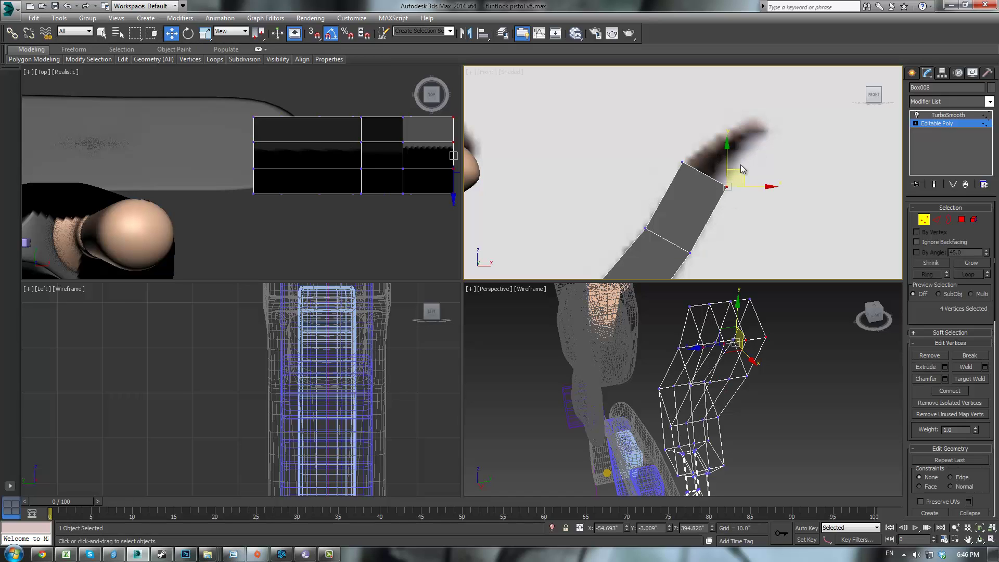
pyautogui.moveTo(740, 172); pyautogui.dragTo(732, 163)
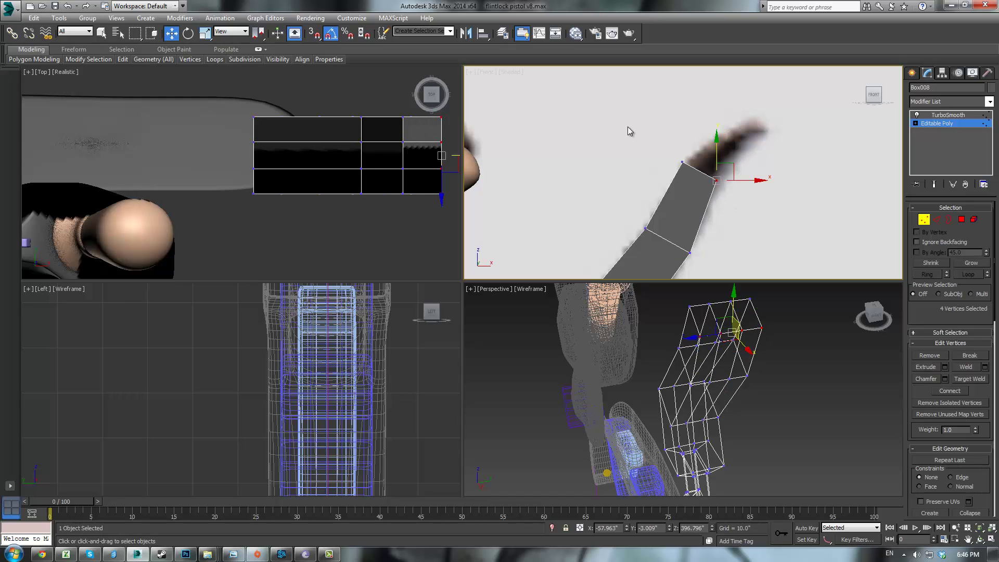
pyautogui.moveTo(629, 127); pyautogui.dragTo(698, 175)
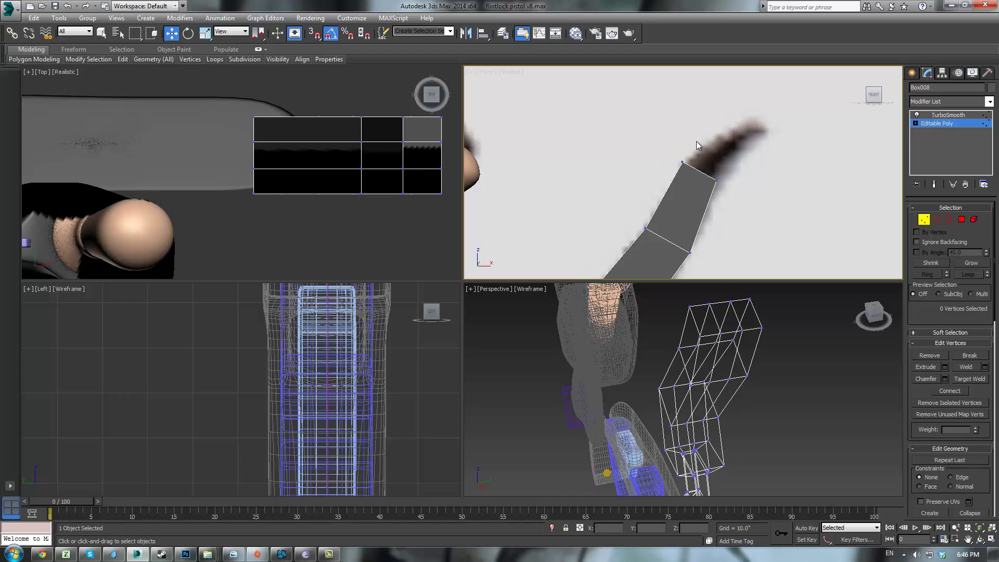
pyautogui.moveTo(699, 159); pyautogui.dragTo(700, 162)
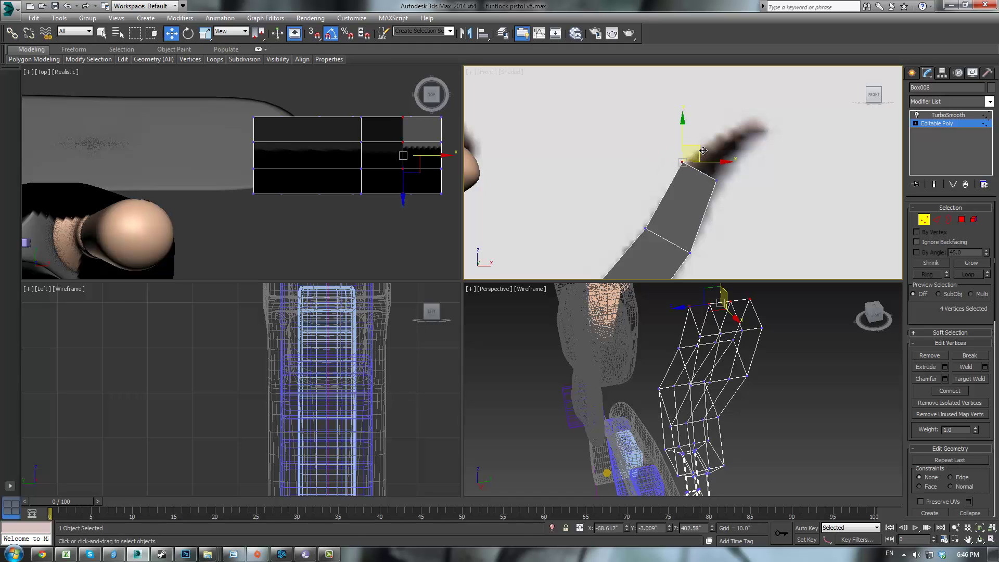
# - Extrude the end polygons a short segment farther and pull its corner vertices right and inward to follow the blade's curve
pyautogui.click(961, 220)
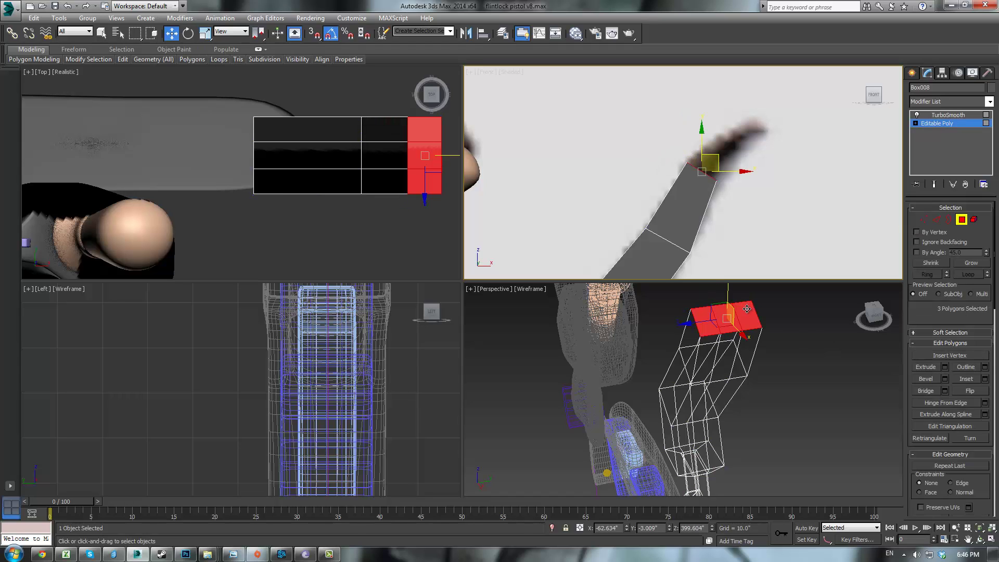
pyautogui.click(926, 367)
pyautogui.moveTo(749, 311); pyautogui.dragTo(755, 279)
pyautogui.rightClick(792, 158)
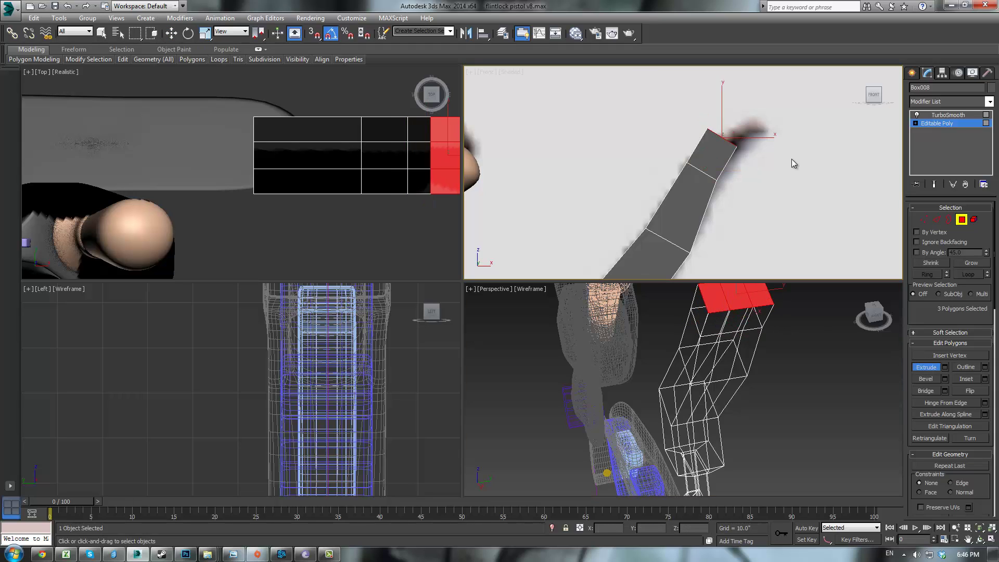
pyautogui.press('1')
pyautogui.moveTo(731, 123); pyautogui.dragTo(699, 164)
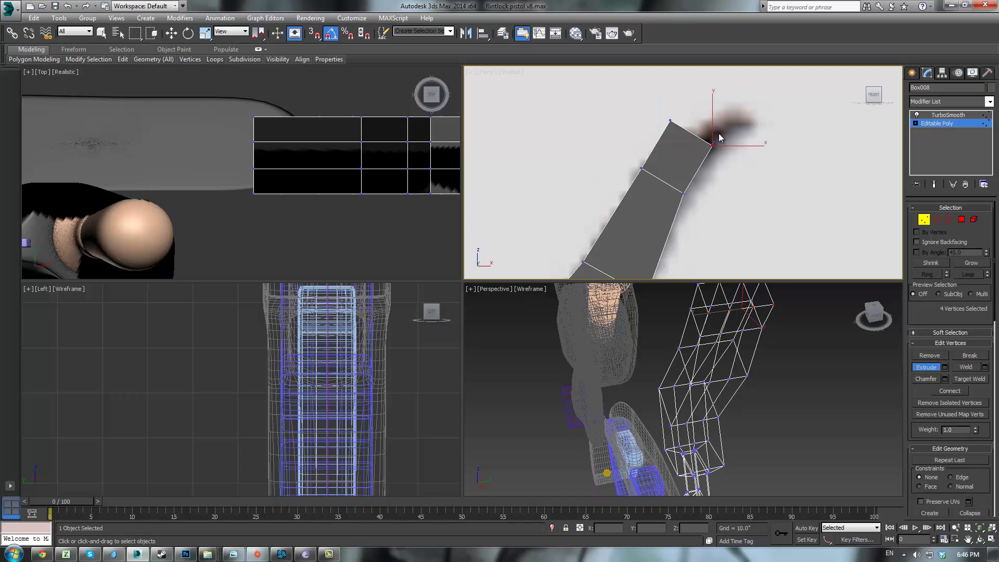
pyautogui.press('w')
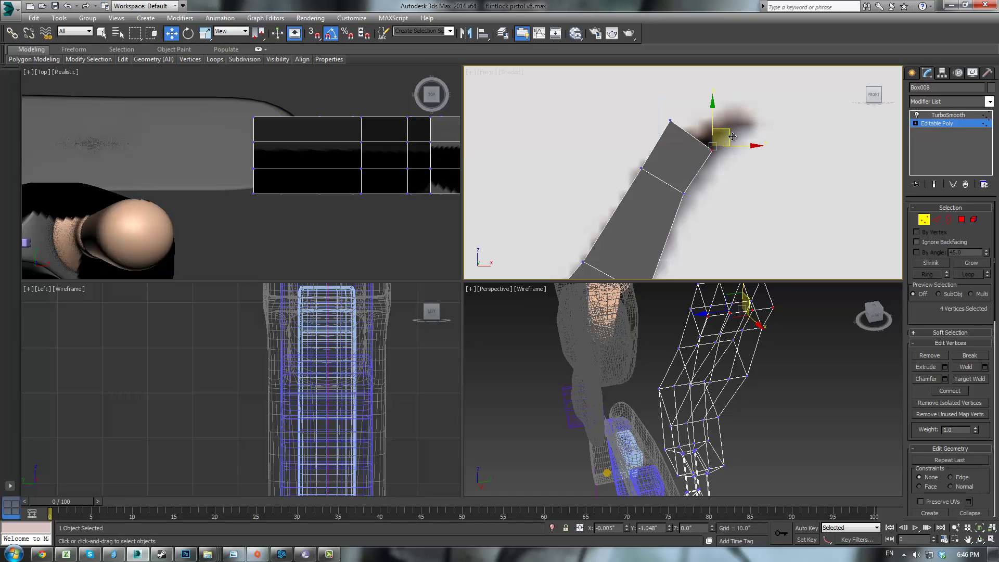
pyautogui.moveTo(732, 135)
pyautogui.mouseDown()
pyautogui.moveTo(676, 123)
pyautogui.moveTo(686, 115)
pyautogui.moveTo(730, 128)
pyautogui.mouseUp()
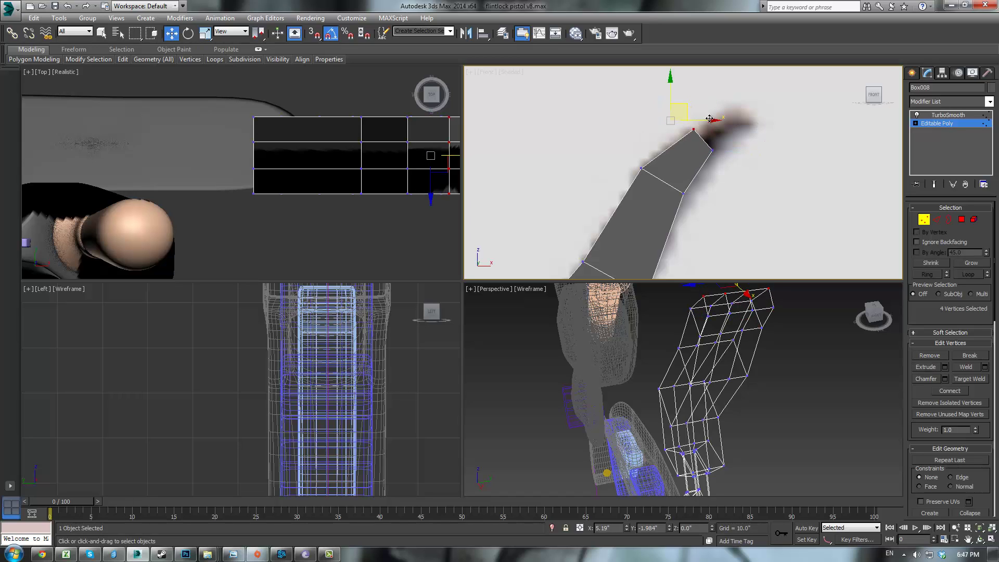
# - Extrude the last segment to the blade's tip and move its end vertices together into a narrow, curved point
pyautogui.click(962, 219)
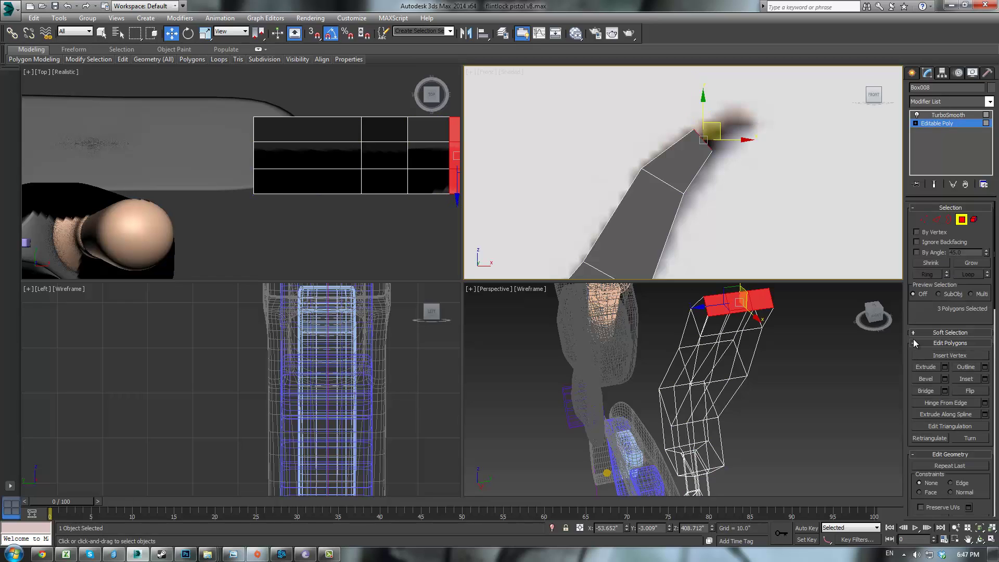
pyautogui.click(926, 367)
pyautogui.moveTo(766, 300); pyautogui.dragTo(785, 250)
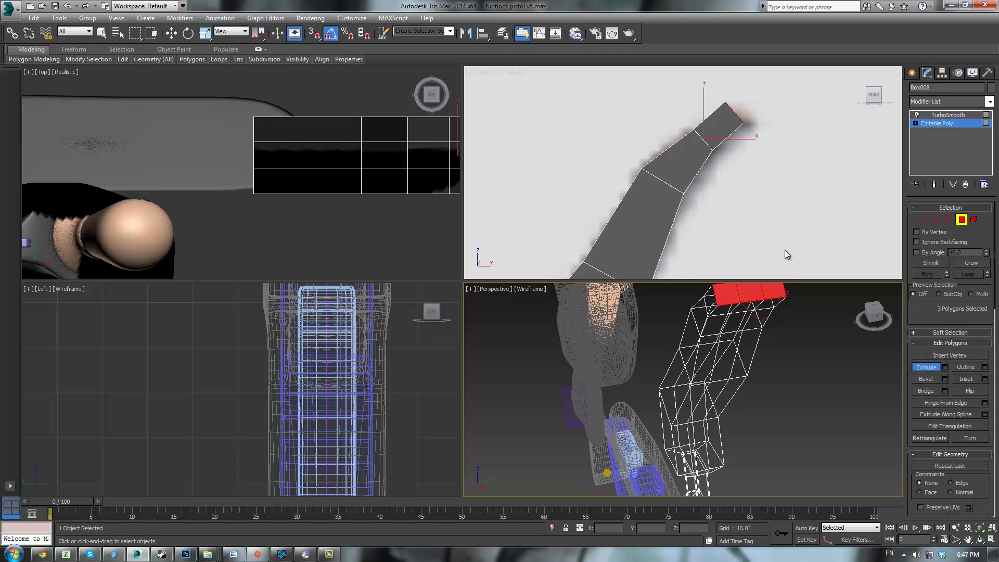
pyautogui.click(754, 206)
pyautogui.scroll(-3, 753, 201)
pyautogui.press('1')
pyautogui.scroll(4, 757, 173)
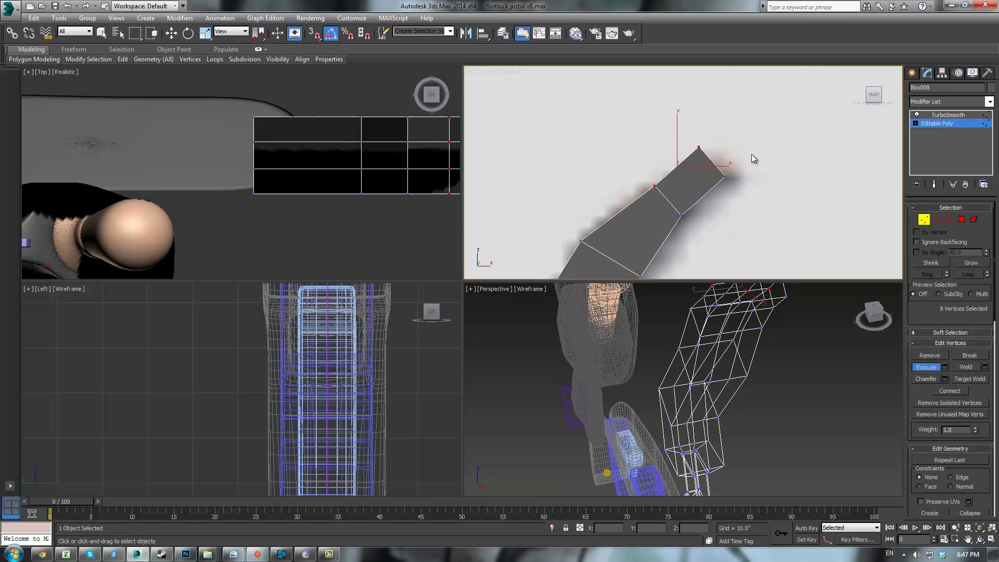
pyautogui.moveTo(711, 158); pyautogui.dragTo(745, 168)
pyautogui.press('w')
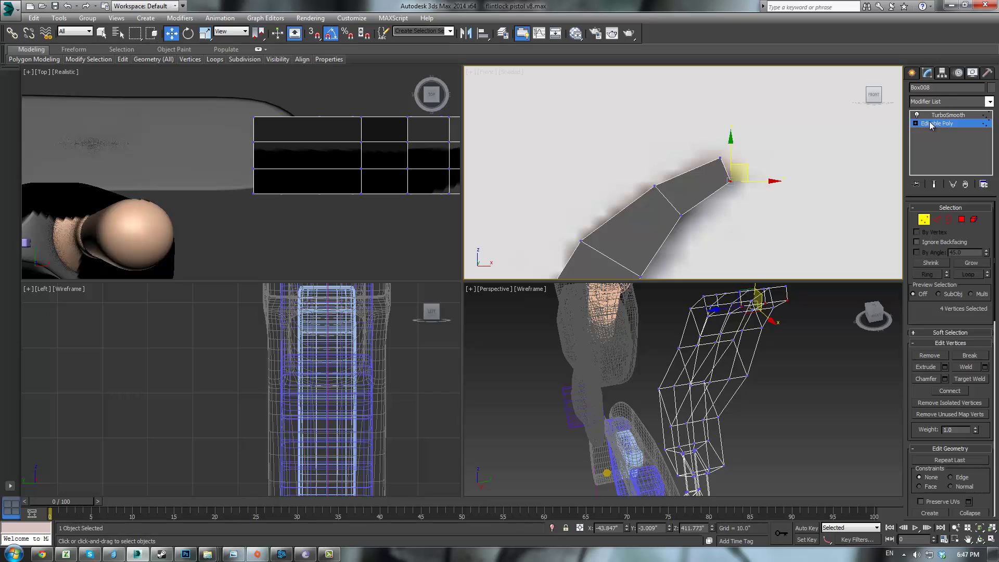
# - Examine the TurboSmoothed frizzen against the reference in the Front view and shaded from several angles in Perspective
pyautogui.click(936, 116)
pyautogui.click(776, 236)
pyautogui.scroll(-7, 771, 194)
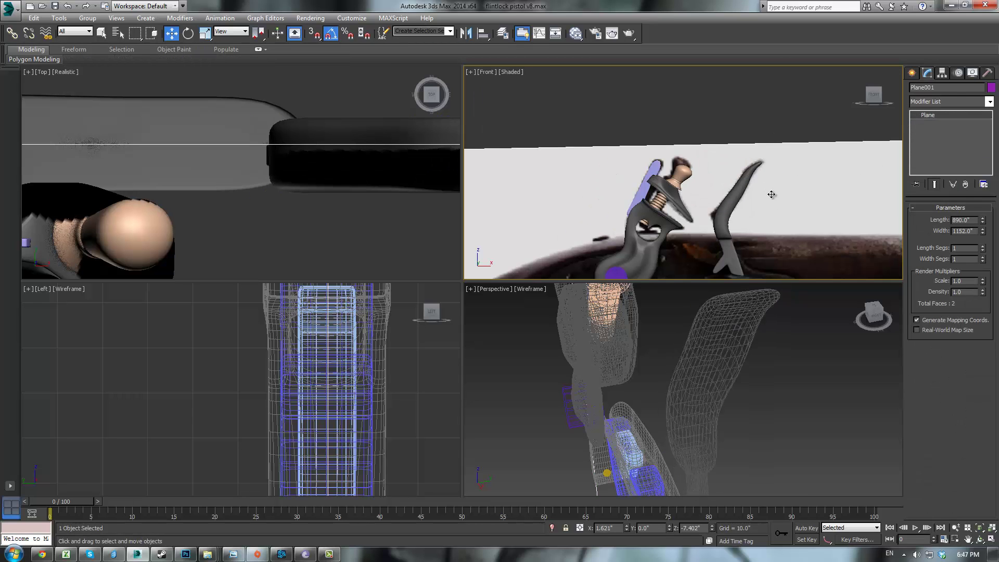
pyautogui.scroll(2, 776, 194)
pyautogui.click(729, 172)
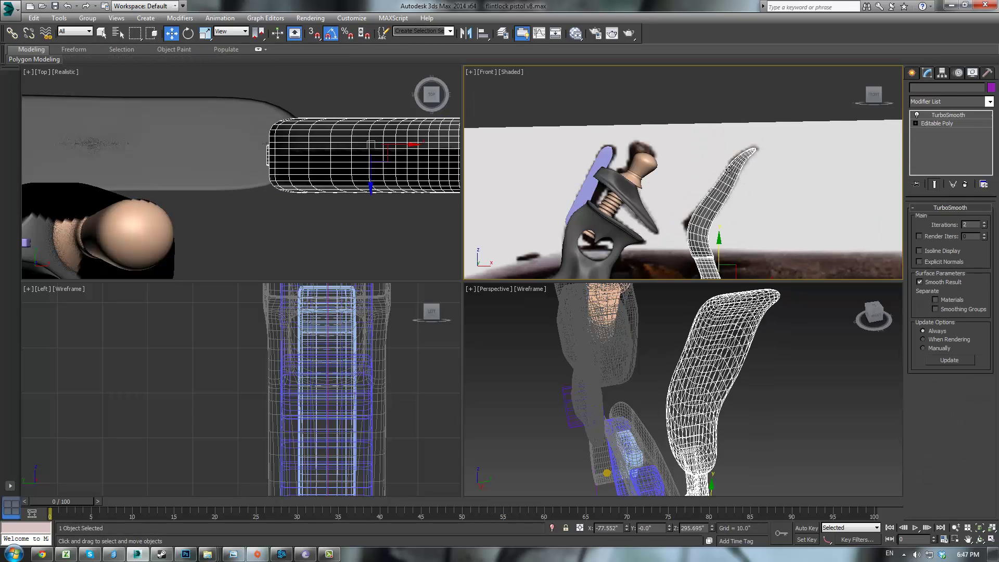
pyautogui.click(793, 317)
pyautogui.keyDown('alt'); pyautogui.moveTo(789, 331); pyautogui.dragTo(755, 323, button='middle'); pyautogui.keyUp('alt')
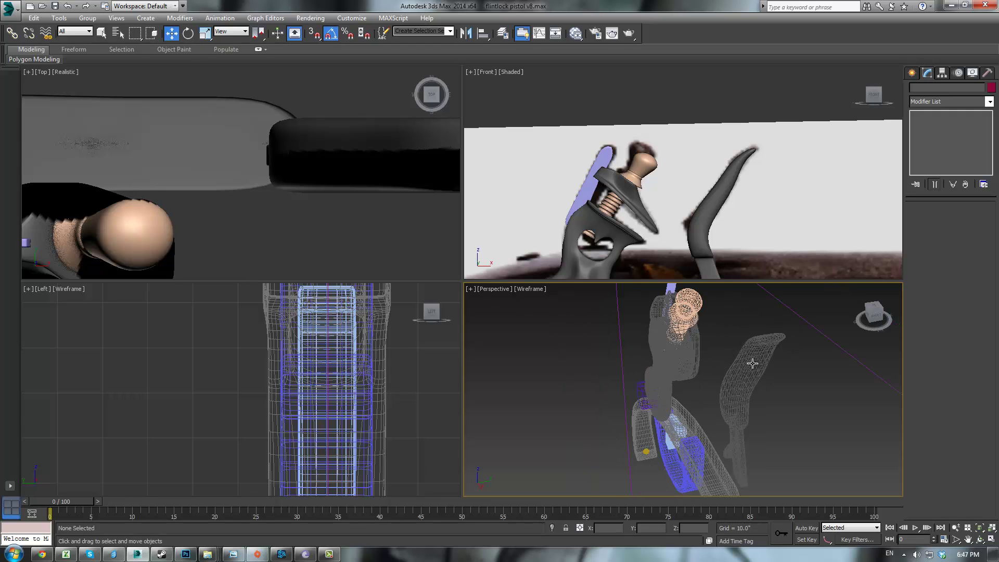
pyautogui.press('F3')
pyautogui.keyDown('alt'); pyautogui.moveTo(701, 348); pyautogui.dragTo(776, 338, button='middle'); pyautogui.keyUp('alt')
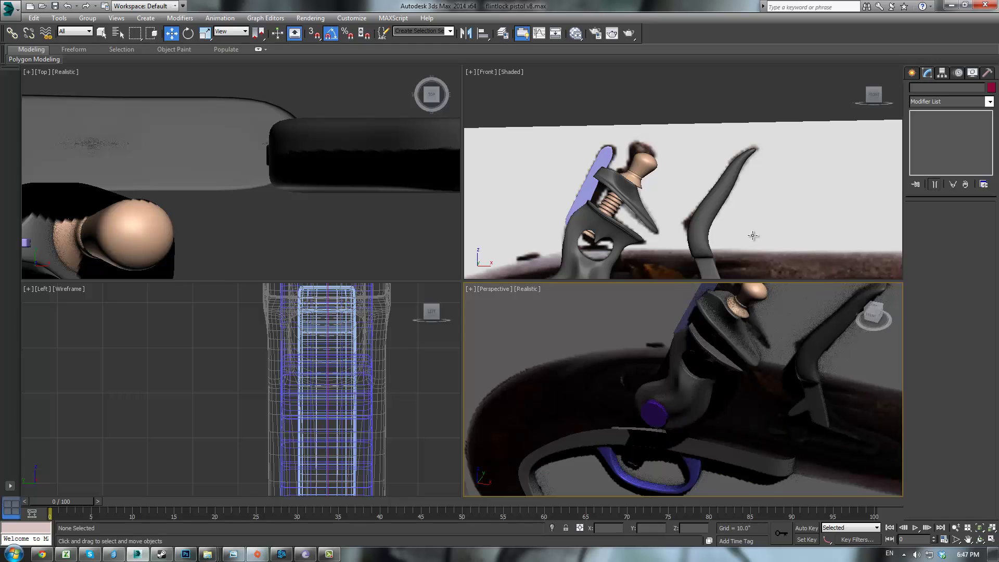
pyautogui.moveTo(754, 237); pyautogui.dragTo(754, 209, button='middle')
pyautogui.keyDown('alt'); pyautogui.moveTo(757, 357); pyautogui.dragTo(750, 341, button='middle'); pyautogui.keyUp('alt')
# - Connect the long edges of the frizzen blade's lowest segment with one loop at slide -94, just above the collar
pyautogui.click(714, 335)
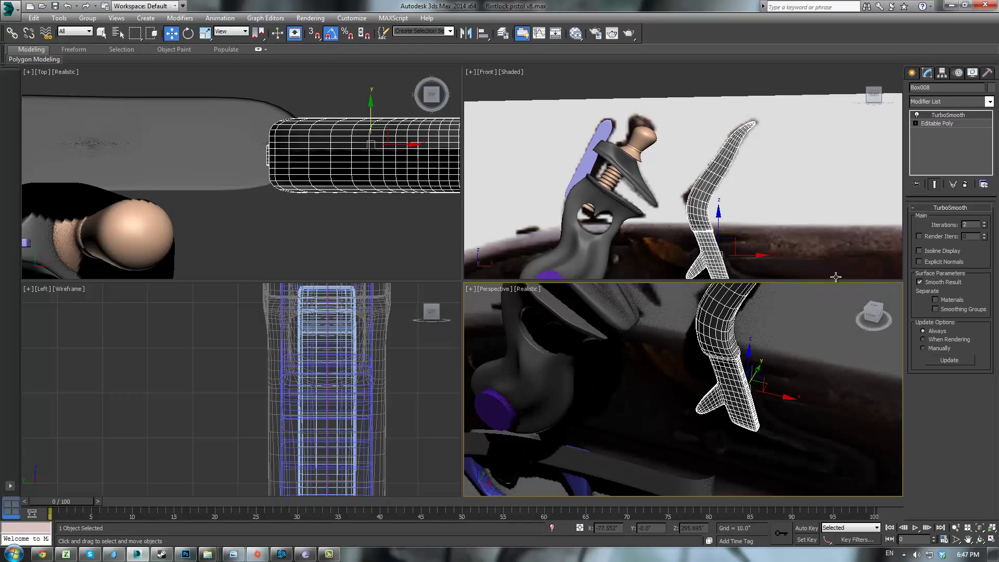
pyautogui.scroll(5, 816, 196)
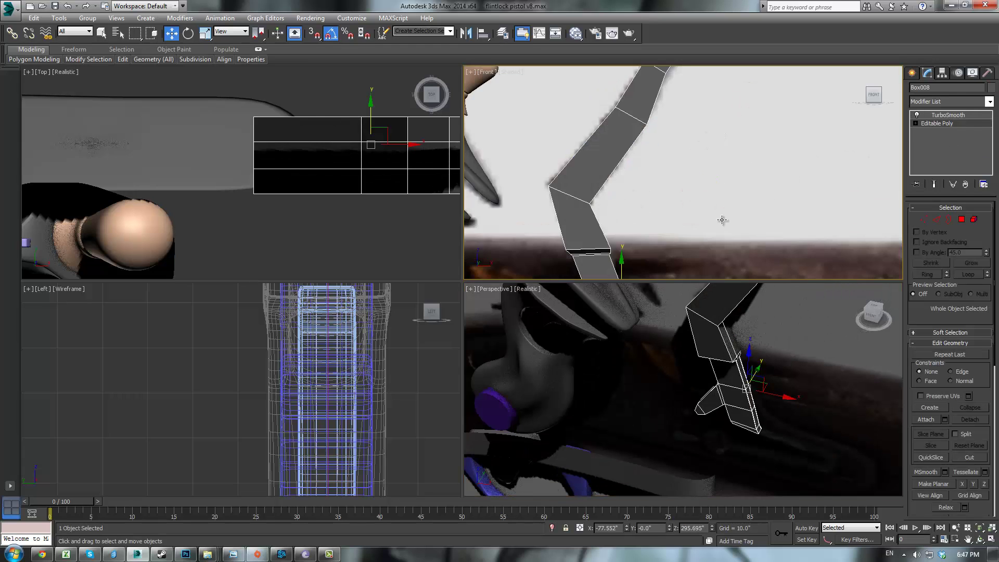
pyautogui.moveTo(723, 220); pyautogui.dragTo(771, 188, button='middle')
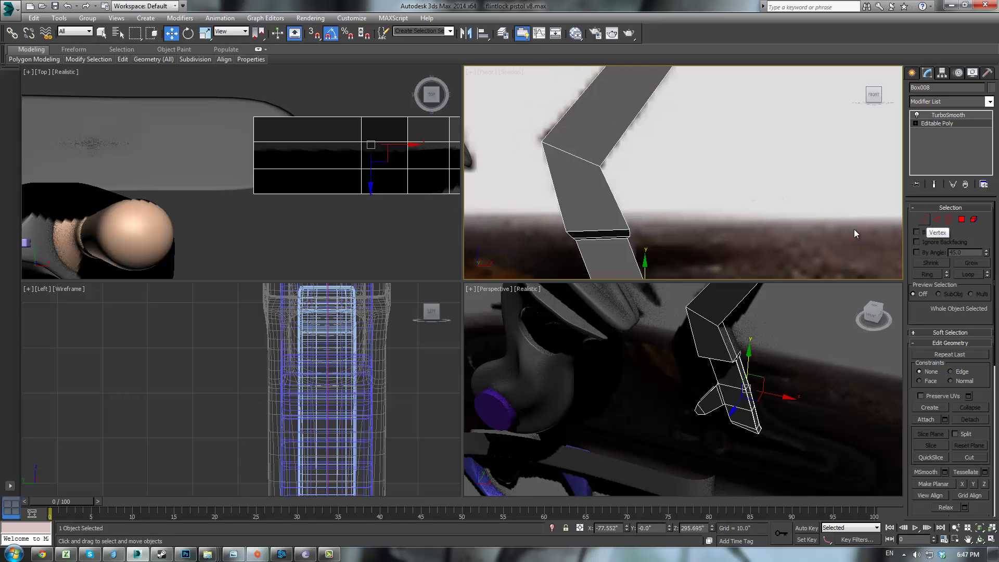
pyautogui.press('1')
pyautogui.moveTo(544, 212); pyautogui.dragTo(661, 232)
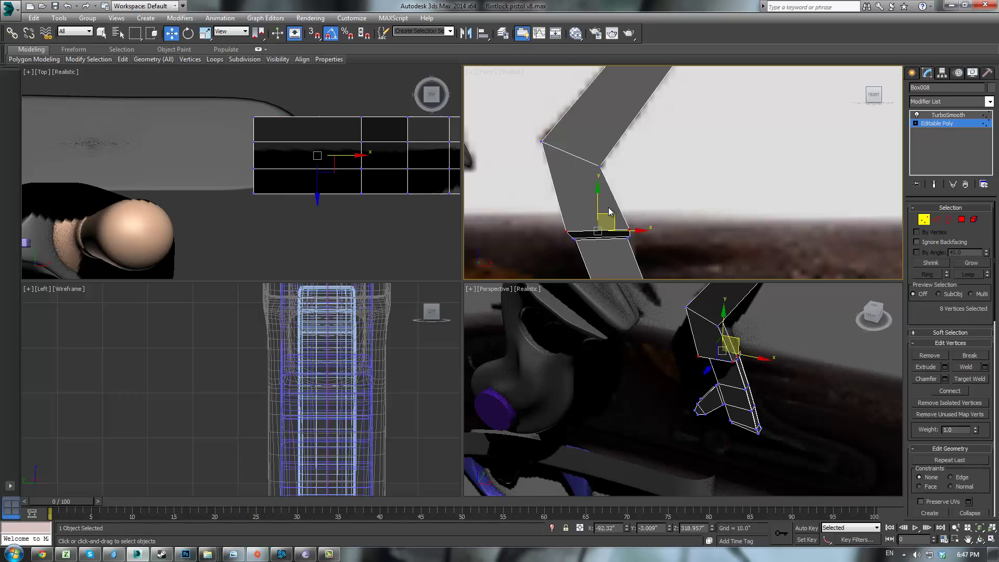
pyautogui.moveTo(602, 196); pyautogui.dragTo(680, 223)
pyautogui.click(937, 220)
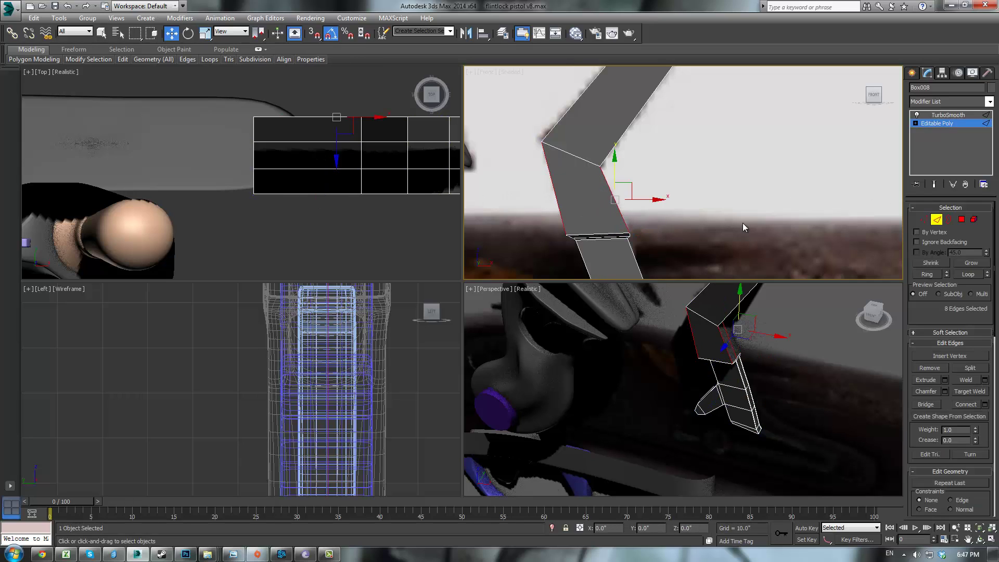
pyautogui.click(985, 405)
pyautogui.moveTo(691, 208); pyautogui.dragTo(629, 213)
pyautogui.moveTo(489, 222); pyautogui.dragTo(488, 237)
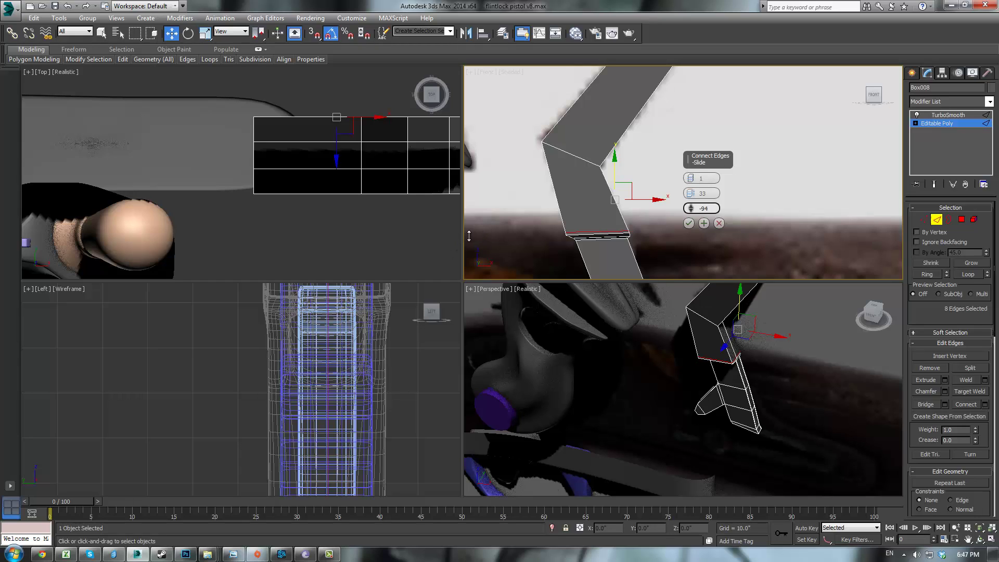
pyautogui.click(688, 222)
# - Reselect the lowest blade segment's long edges, connect them with a loop beside the collar and check the TurboSmoothed result
pyautogui.click(802, 210)
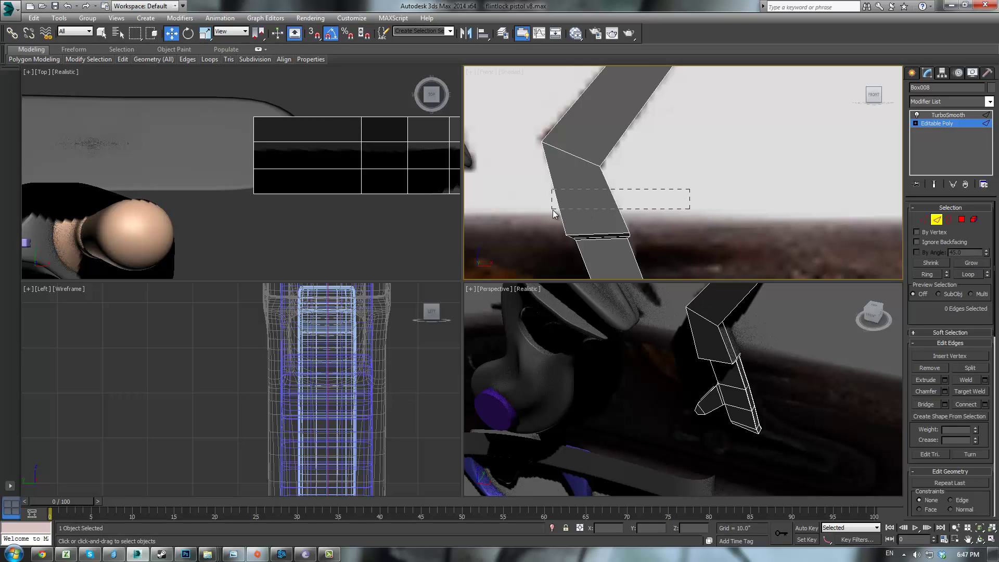
pyautogui.moveTo(555, 214); pyautogui.dragTo(553, 214)
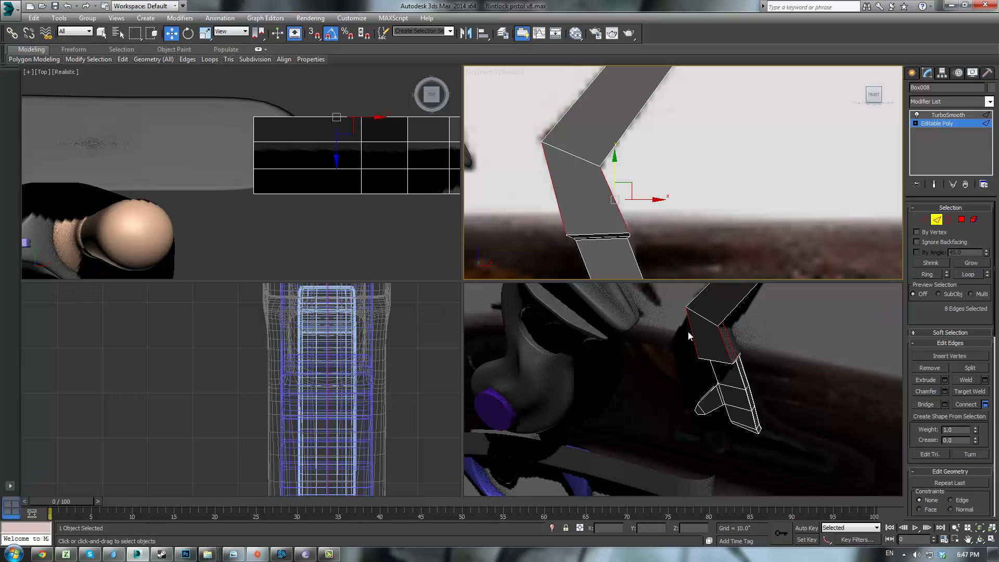
pyautogui.click(689, 223)
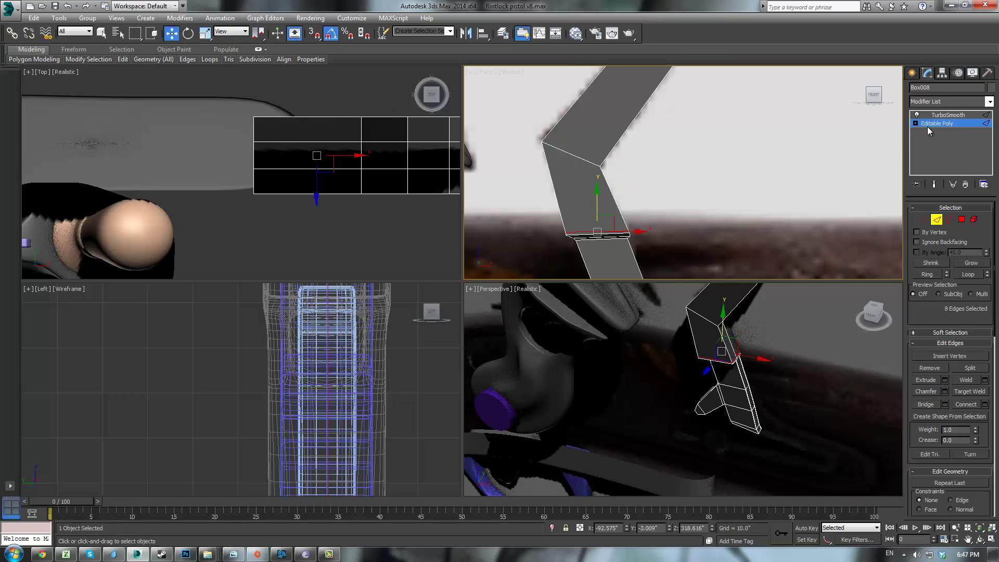
pyautogui.click(940, 115)
pyautogui.keyDown('alt'); pyautogui.moveTo(774, 366); pyautogui.dragTo(783, 333, button='middle'); pyautogui.keyUp('alt')
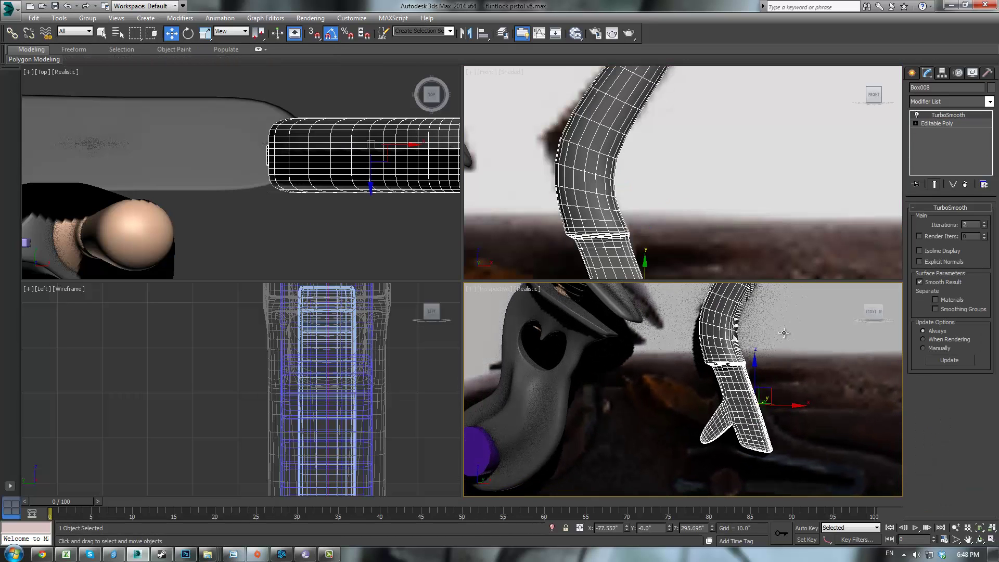
# - Chamfer the edge loop at the blade's lower bend by a small amount and check the smoothed bend
pyautogui.click(937, 123)
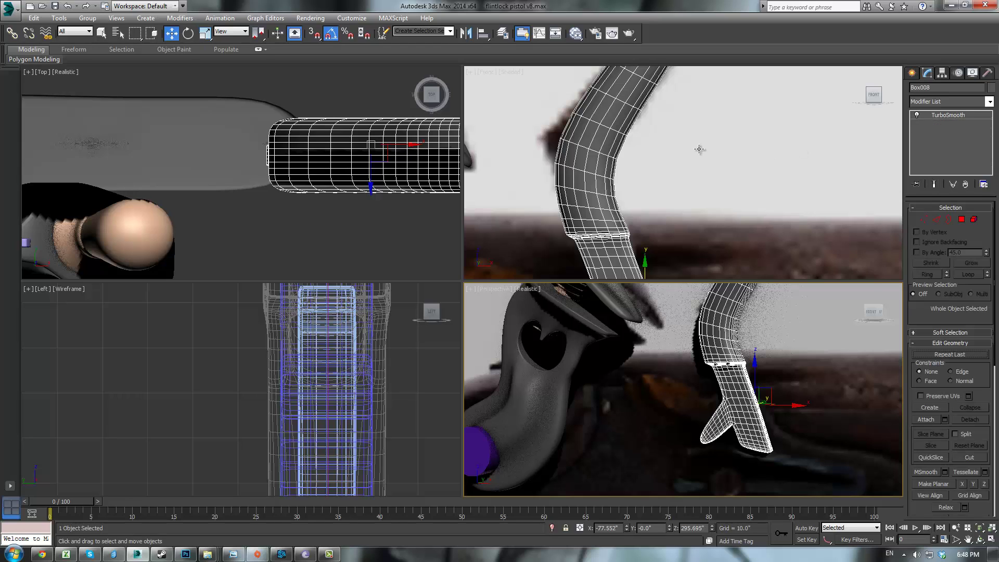
pyautogui.click(938, 218)
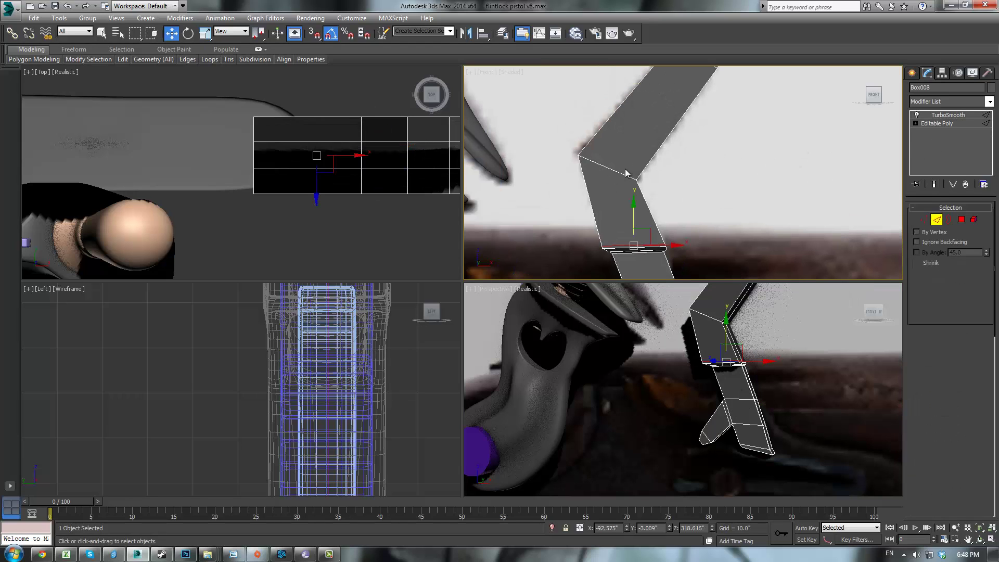
pyautogui.moveTo(580, 88); pyautogui.dragTo(708, 169)
pyautogui.keyDown('alt'); pyautogui.moveTo(689, 224); pyautogui.dragTo(689, 224); pyautogui.keyUp('alt')
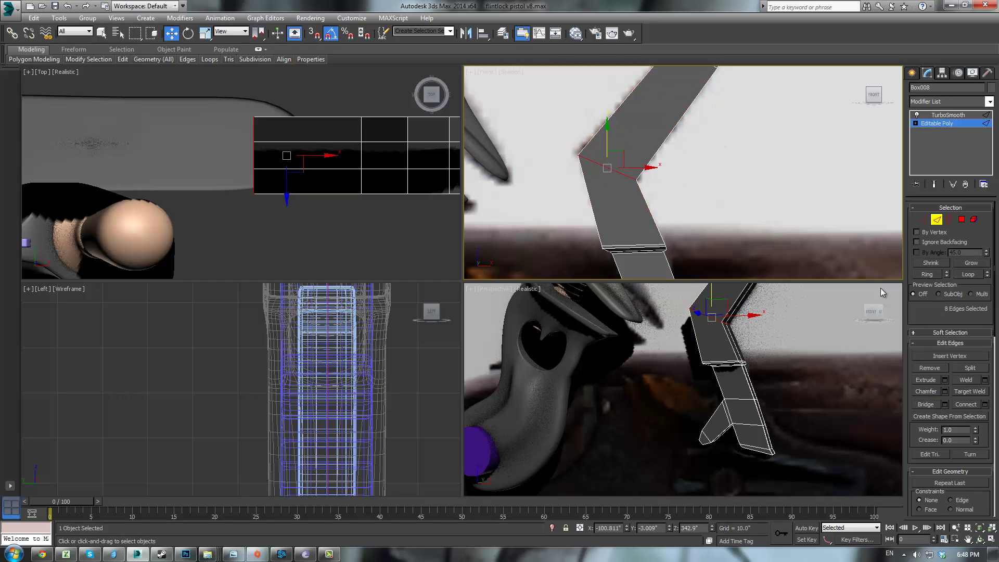
pyautogui.click(945, 391)
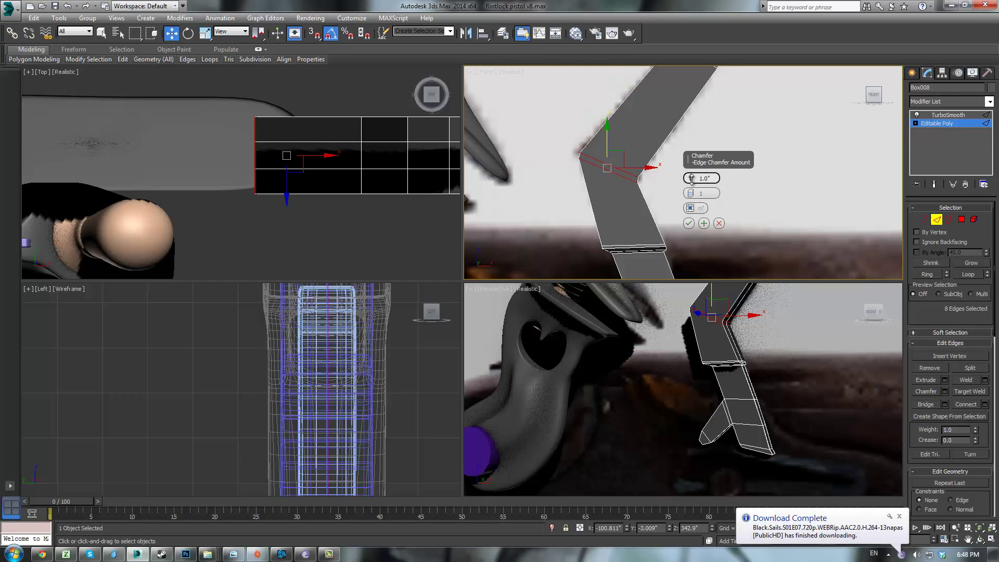
pyautogui.rightClick(691, 179)
pyautogui.moveTo(691, 179); pyautogui.dragTo(693, 175)
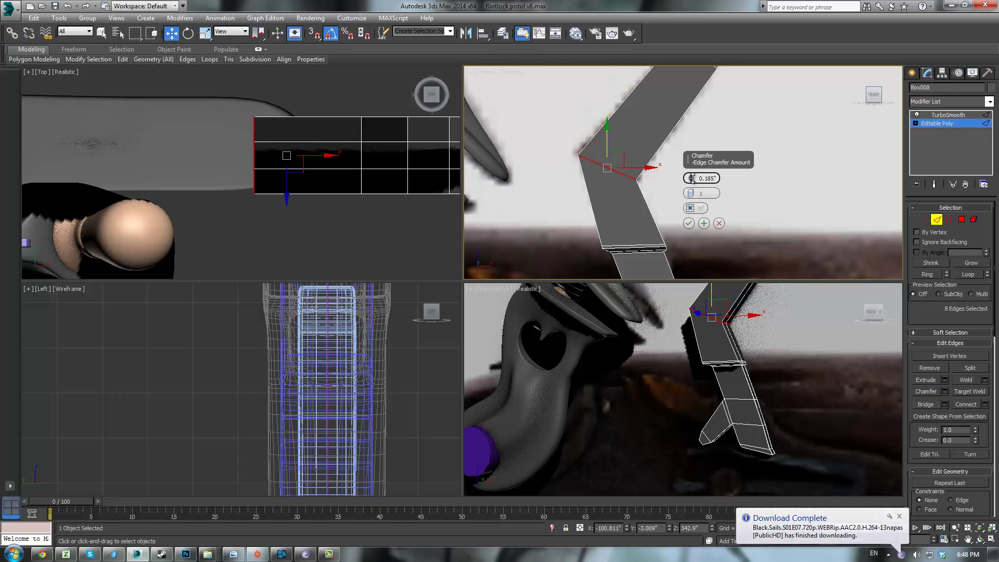
pyautogui.click(689, 224)
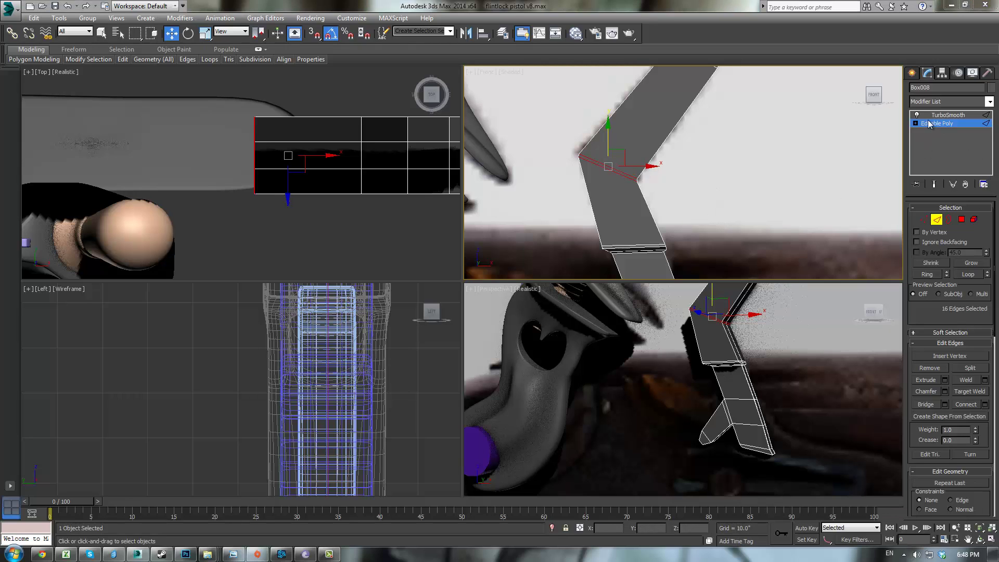
pyautogui.click(946, 115)
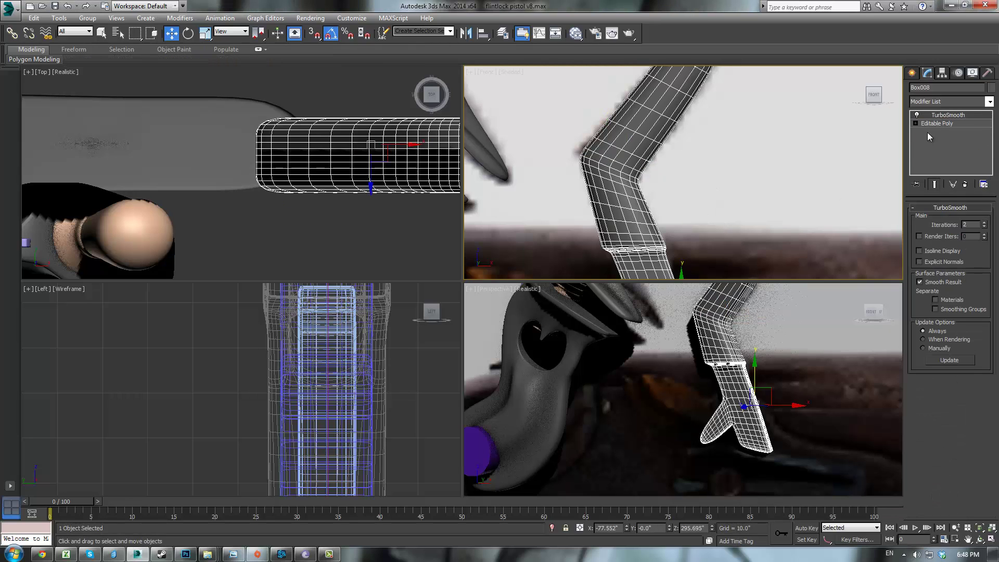
pyautogui.click(855, 380)
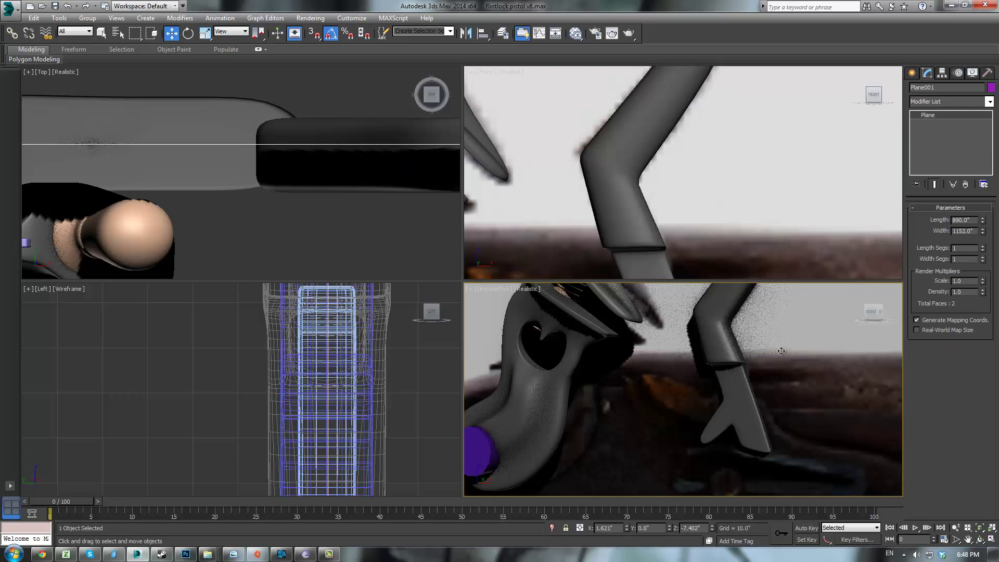
pyautogui.moveTo(781, 350); pyautogui.dragTo(783, 371, button='middle')
pyautogui.scroll(3, 784, 371)
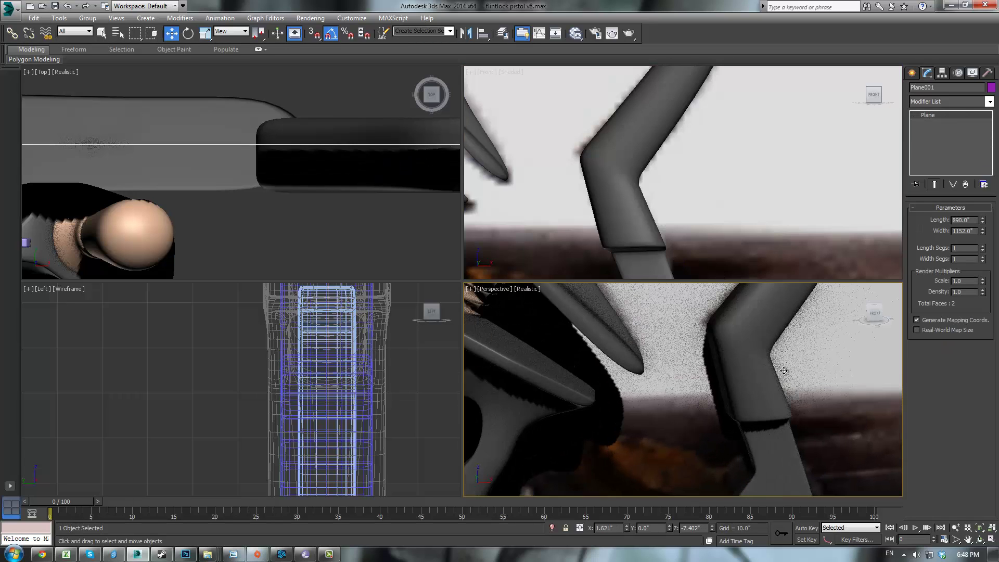
# - Connect the short edges between the bend's two chamfer loops with one centred segment at slide 0
pyautogui.click(616, 135)
pyautogui.click(937, 123)
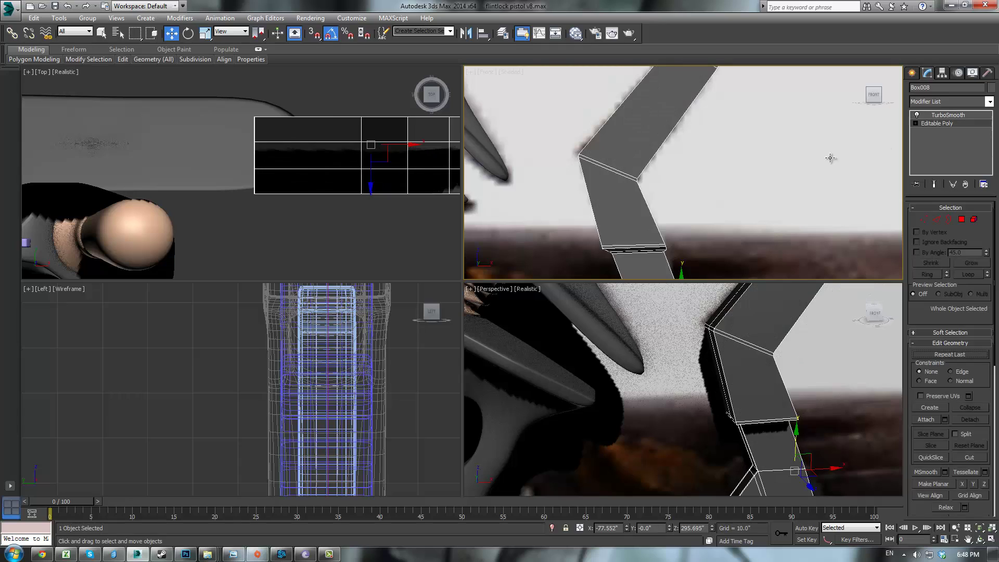
pyautogui.click(937, 220)
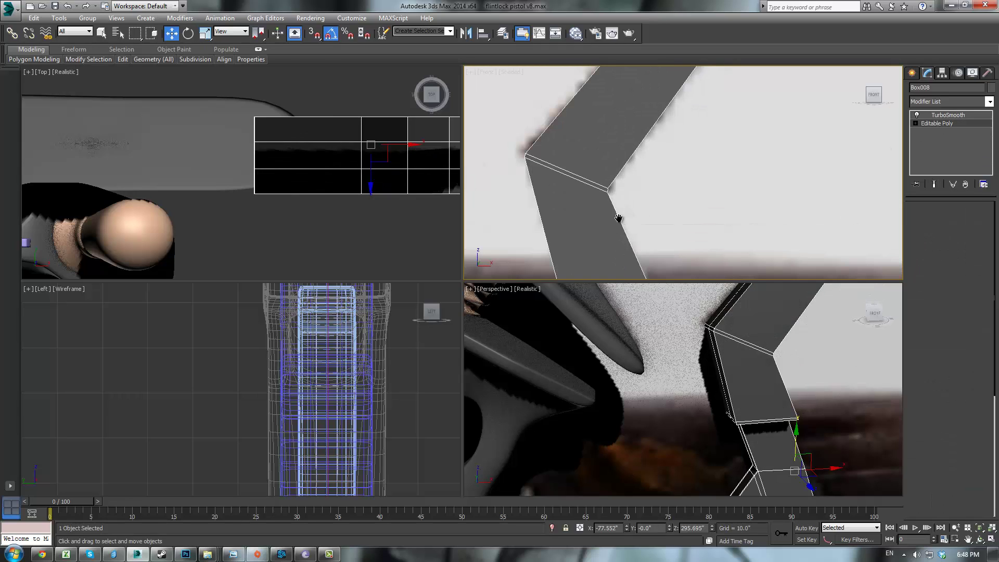
pyautogui.scroll(2, 659, 234)
pyautogui.scroll(2, 659, 234)
pyautogui.click(646, 195)
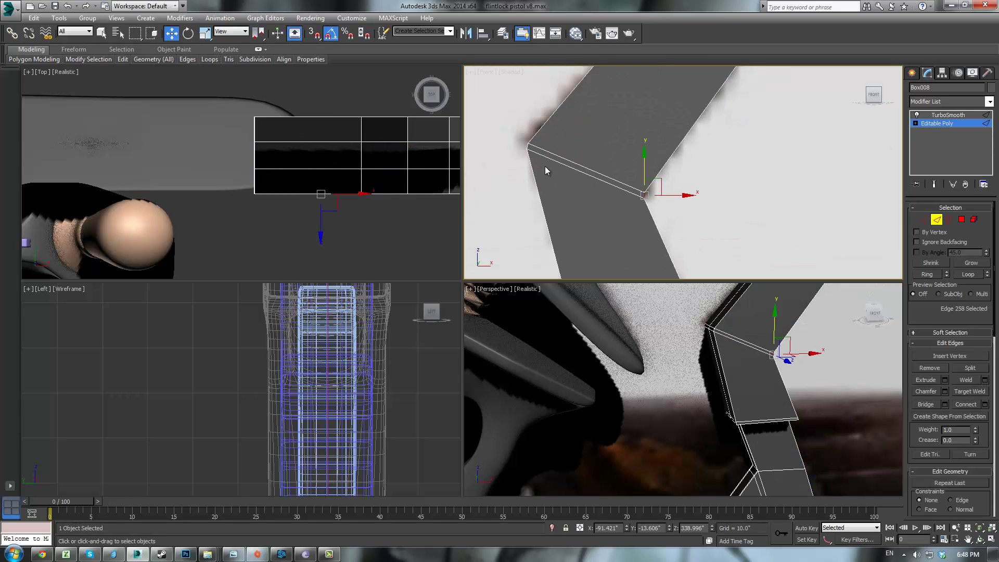
pyautogui.doubleClick(526, 146)
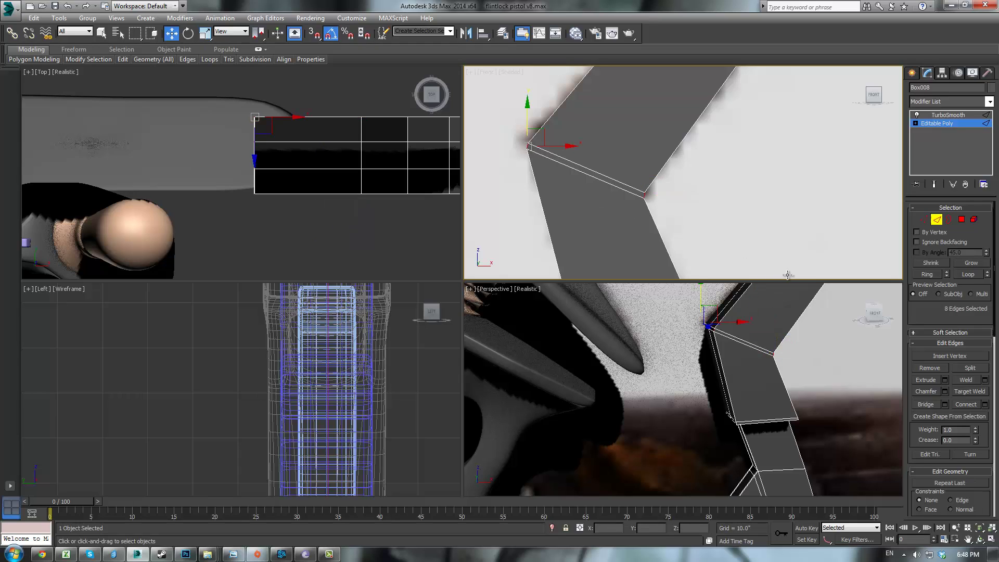
pyautogui.click(985, 404)
pyautogui.moveTo(693, 197); pyautogui.dragTo(694, 193)
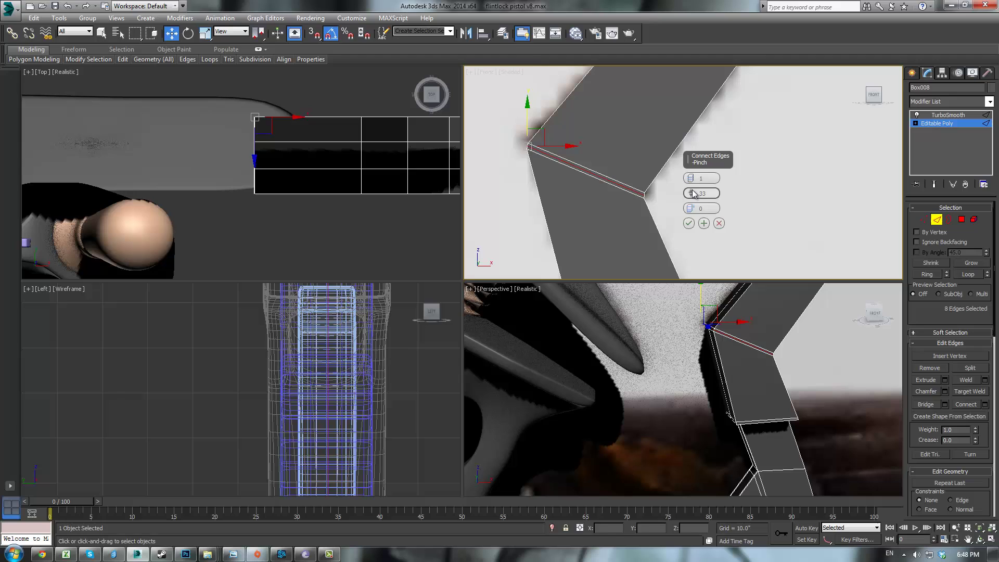
pyautogui.click(689, 223)
# - Examine the TurboSmoothed frizzen's bend and blade tip in the enlarged Perspective view from several angles
pyautogui.click(946, 116)
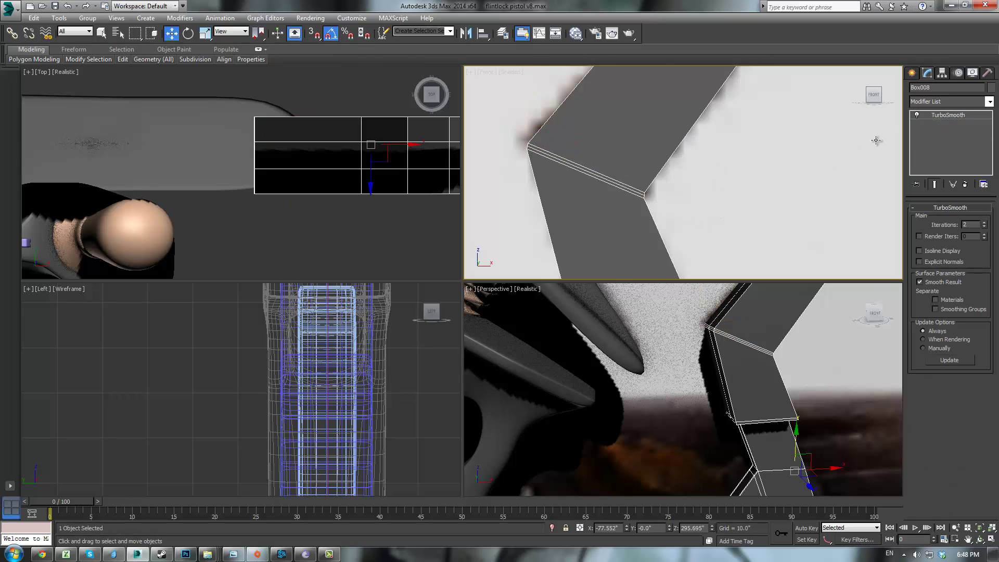
pyautogui.click(879, 162)
pyautogui.scroll(-5, 795, 381)
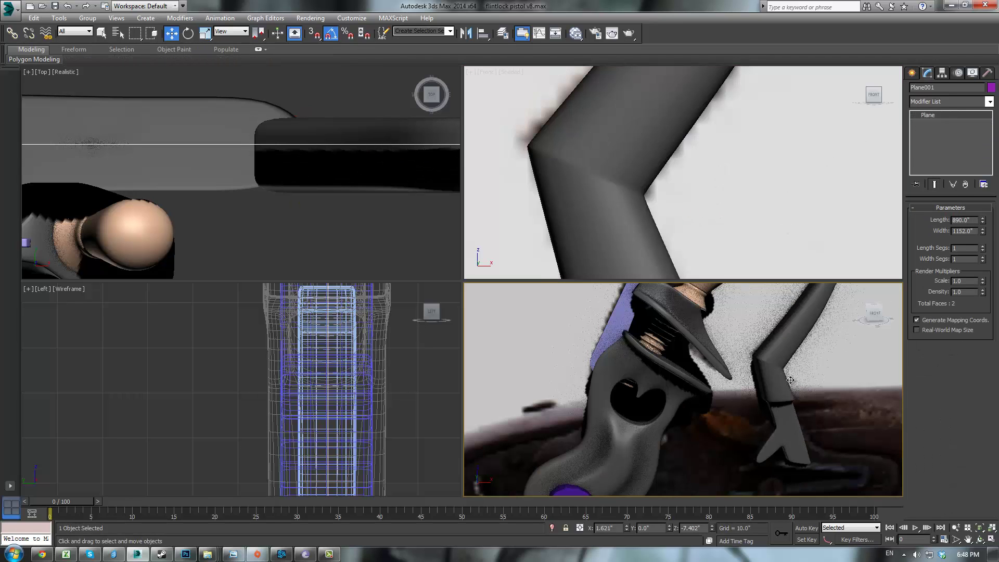
pyautogui.hotkey('alt', 'w')
pyautogui.scroll(-4, 745, 338)
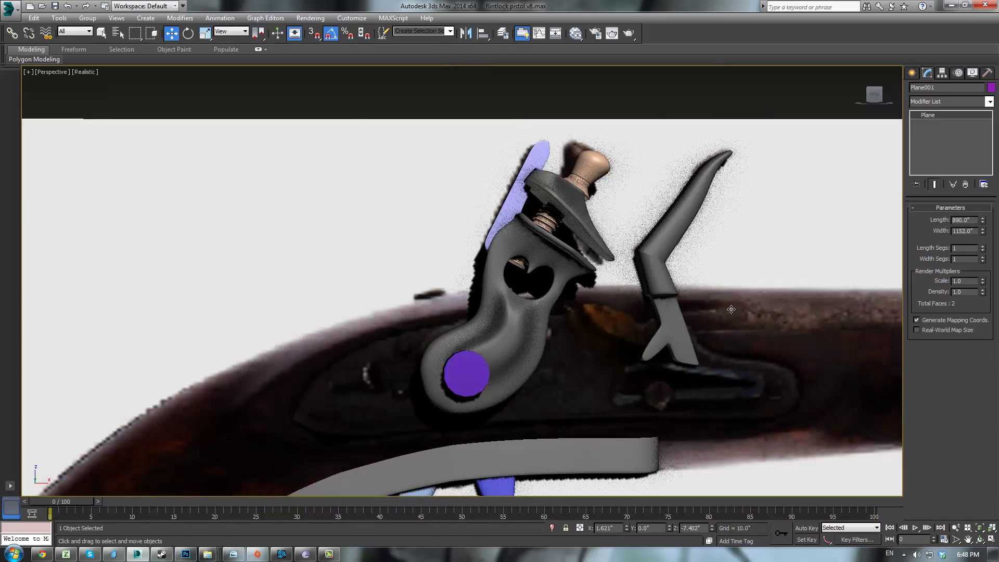
pyautogui.keyDown('alt'); pyautogui.moveTo(731, 310); pyautogui.dragTo(529, 274, button='middle'); pyautogui.keyUp('alt')
pyautogui.scroll(4, 722, 274)
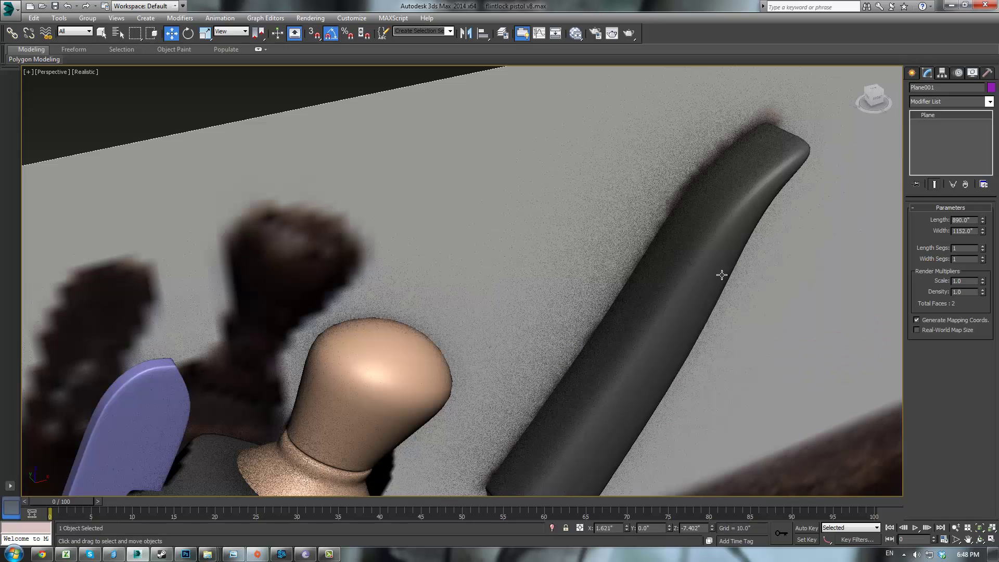
# - Select the end vertices at the blade's tip at Editable Poly level and enable Soft Selection for them
pyautogui.click(729, 266)
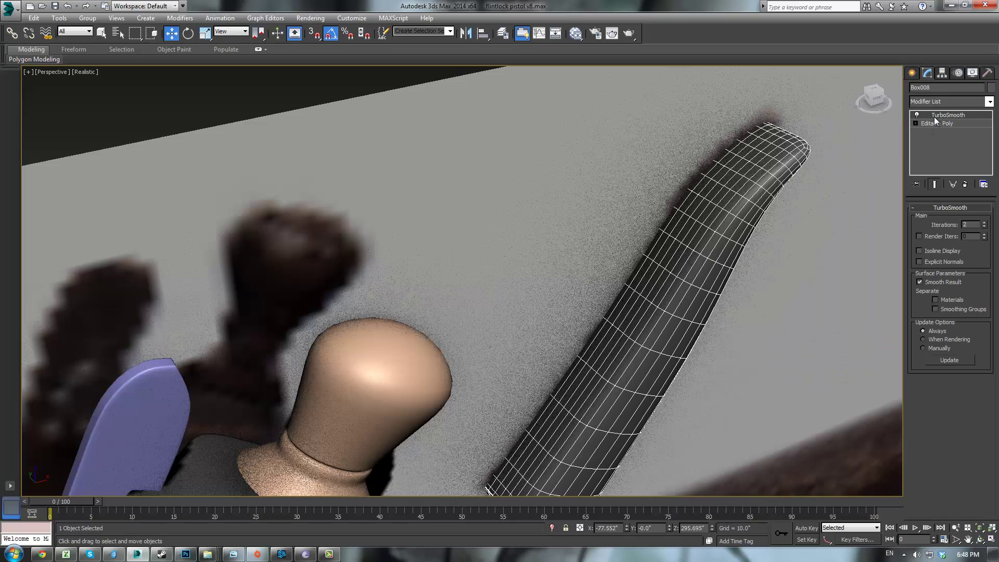
pyautogui.click(936, 123)
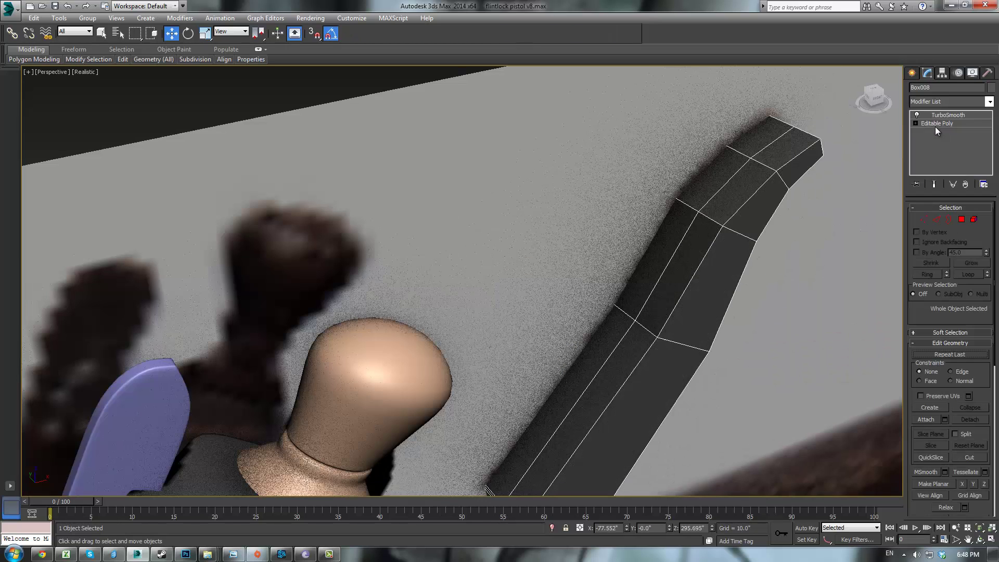
pyautogui.click(924, 219)
pyautogui.keyDown('alt'); pyautogui.moveTo(761, 195); pyautogui.dragTo(774, 119, button='middle'); pyautogui.keyUp('alt')
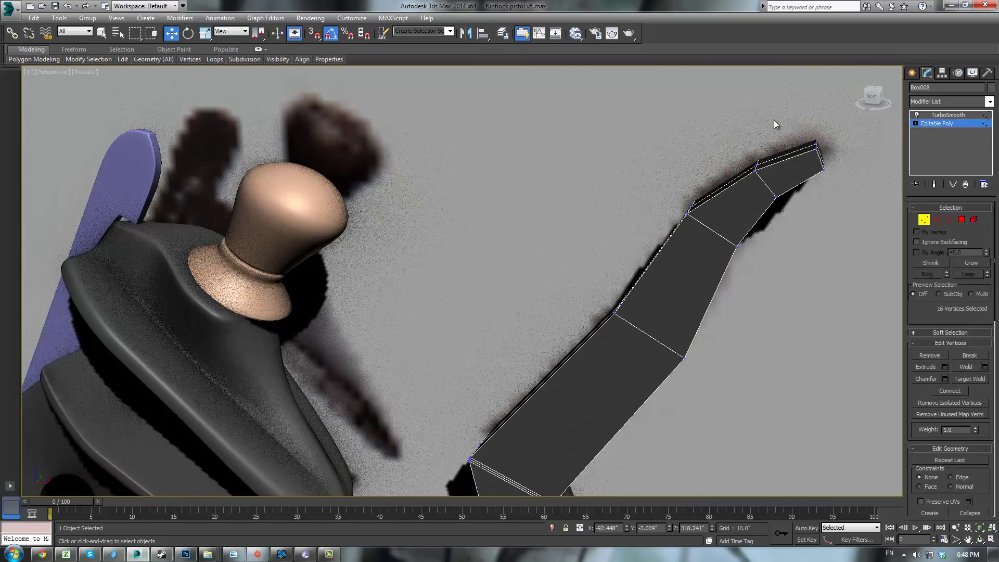
pyautogui.moveTo(786, 119); pyautogui.dragTo(893, 208)
pyautogui.press('F3')
pyautogui.press('F3')
pyautogui.click(921, 332)
pyautogui.click(917, 289)
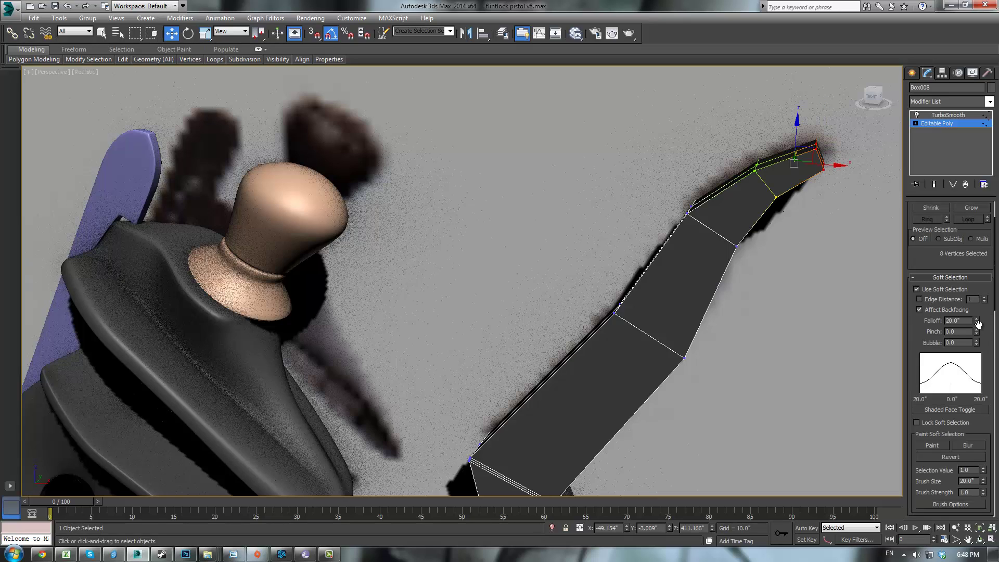
# - Save the scene as a new version named flintlock pistol v9
pyautogui.click(988, 4)
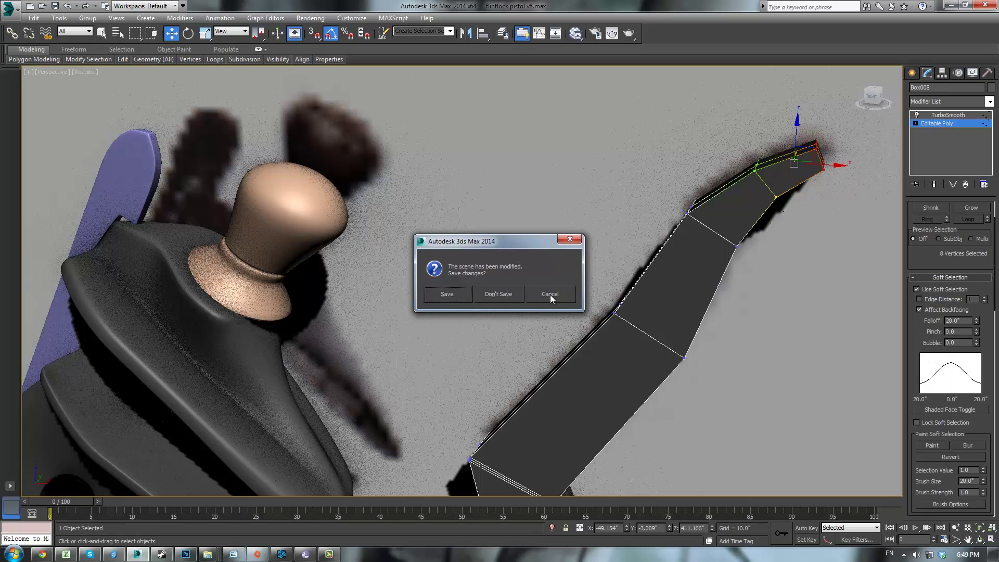
pyautogui.click(550, 295)
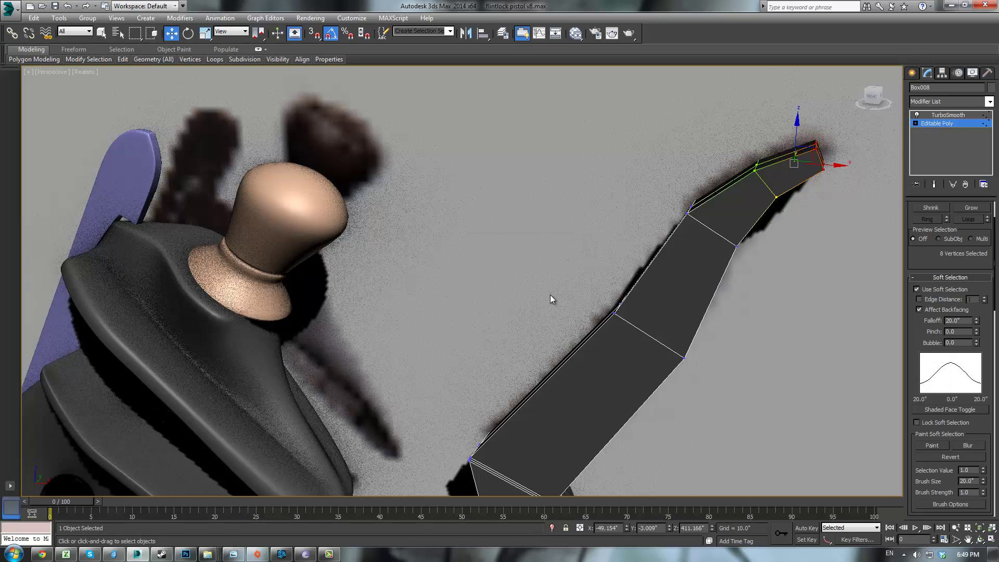
pyautogui.click(10, 11)
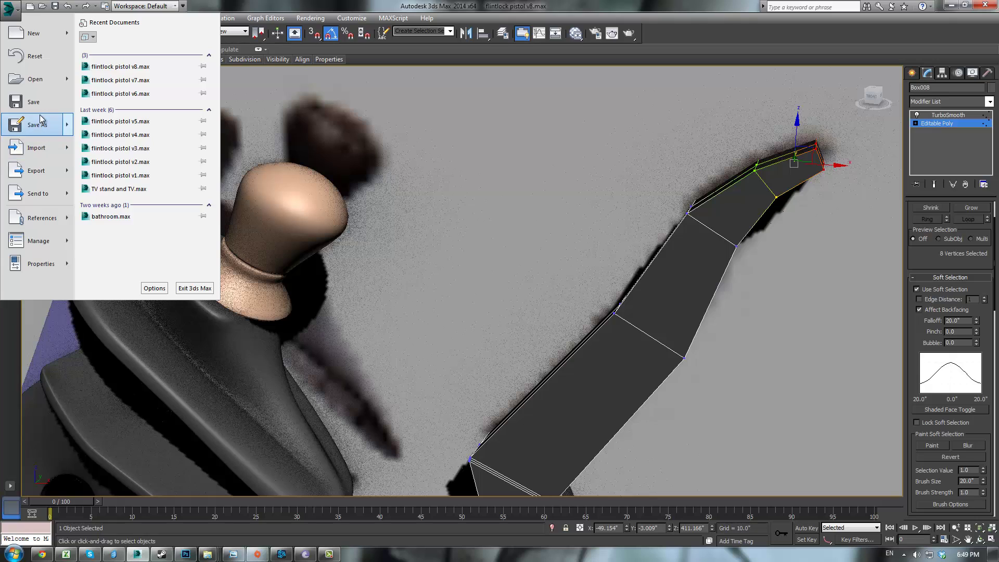
pyautogui.click(39, 121)
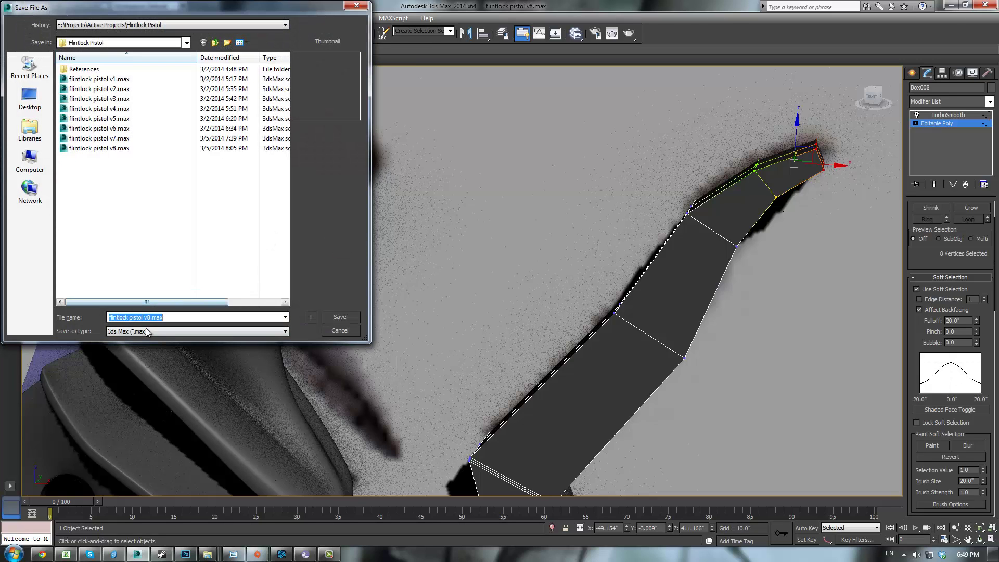
pyautogui.click(147, 318)
pyautogui.press('Delete')
pyautogui.write('9')
pyautogui.press('Return')
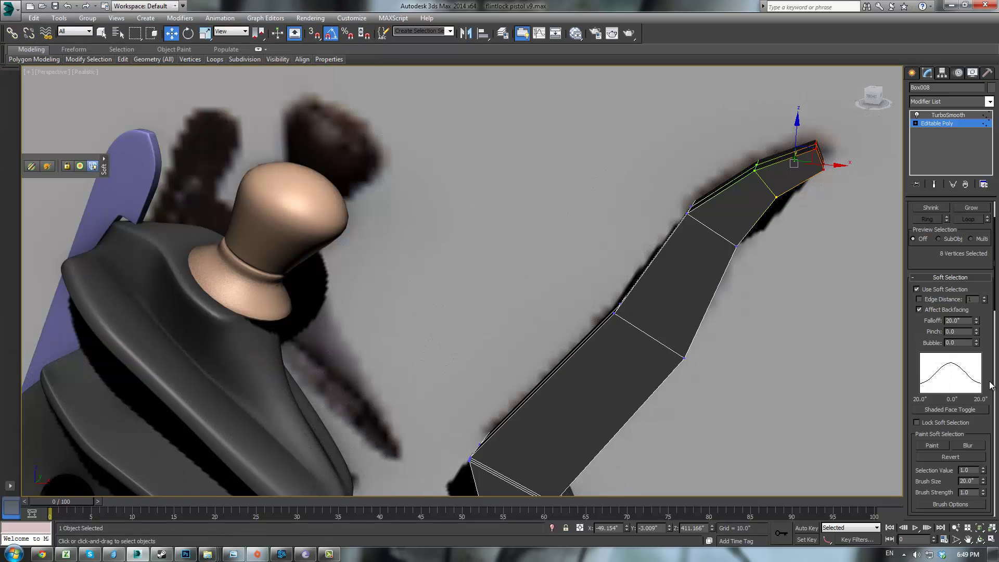
# - Set the Soft Selection falloff to 50" and scale the blade's tip vertices along Y to about 63%
pyautogui.moveTo(977, 323); pyautogui.dragTo(996, 243)
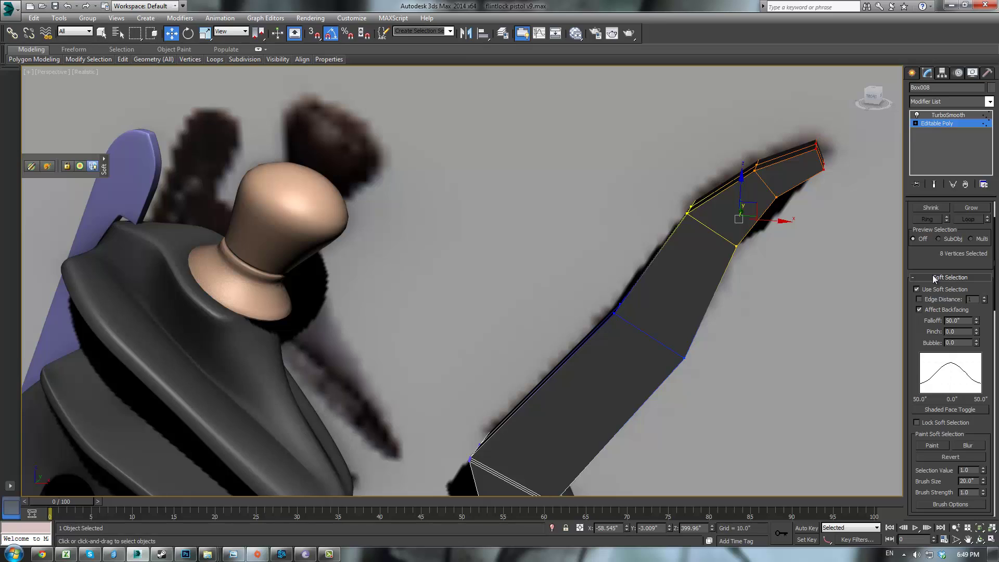
pyautogui.keyDown('alt'); pyautogui.moveTo(734, 307); pyautogui.dragTo(760, 442, button='middle'); pyautogui.keyUp('alt')
pyautogui.scroll(-1, 760, 323)
pyautogui.press('r')
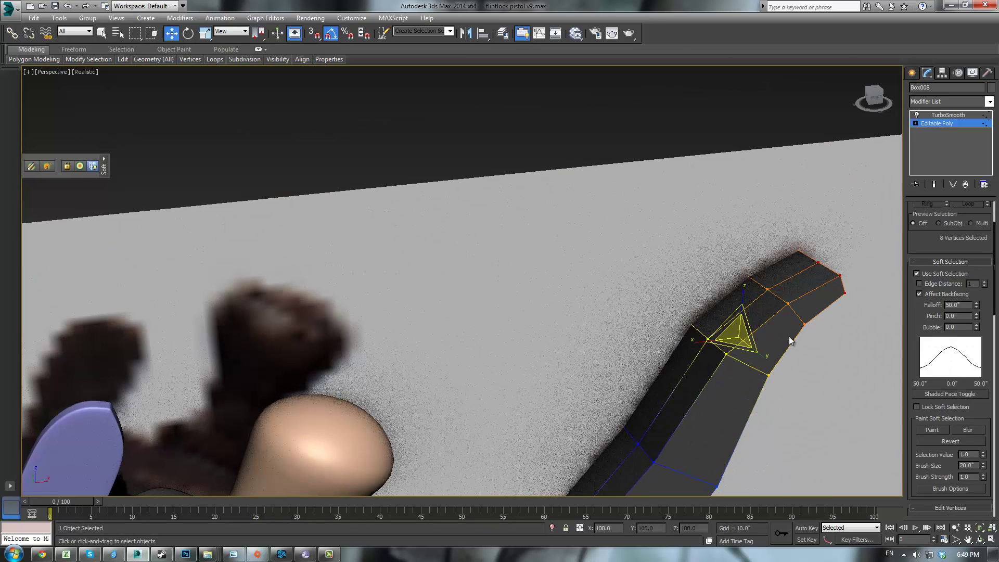
pyautogui.moveTo(763, 351); pyautogui.dragTo(754, 346)
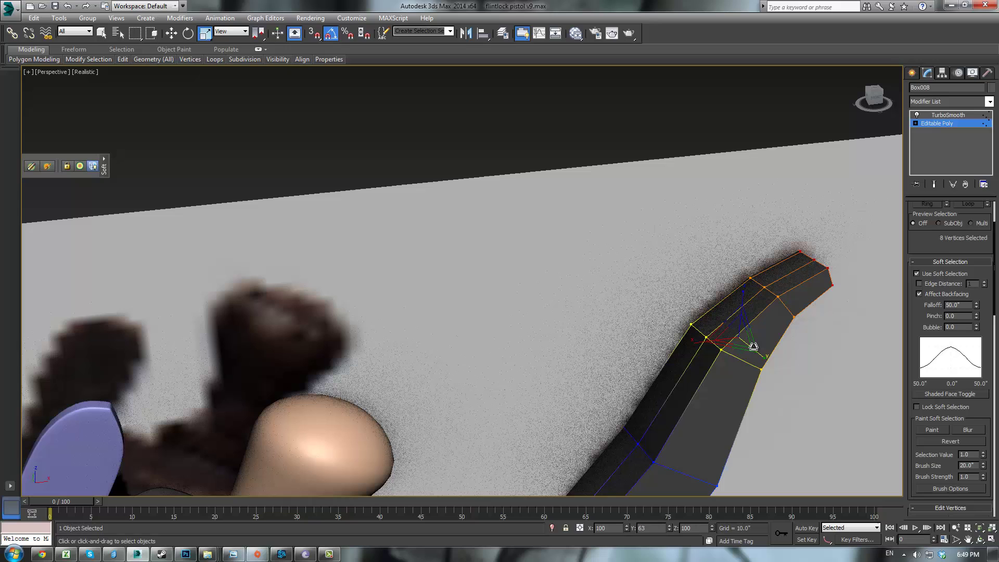
# - Return to the TurboSmooth level and compare the smoothed frizzen's blade with the reference image
pyautogui.click(935, 127)
pyautogui.click(937, 116)
pyautogui.click(836, 365)
pyautogui.scroll(-5, 811, 353)
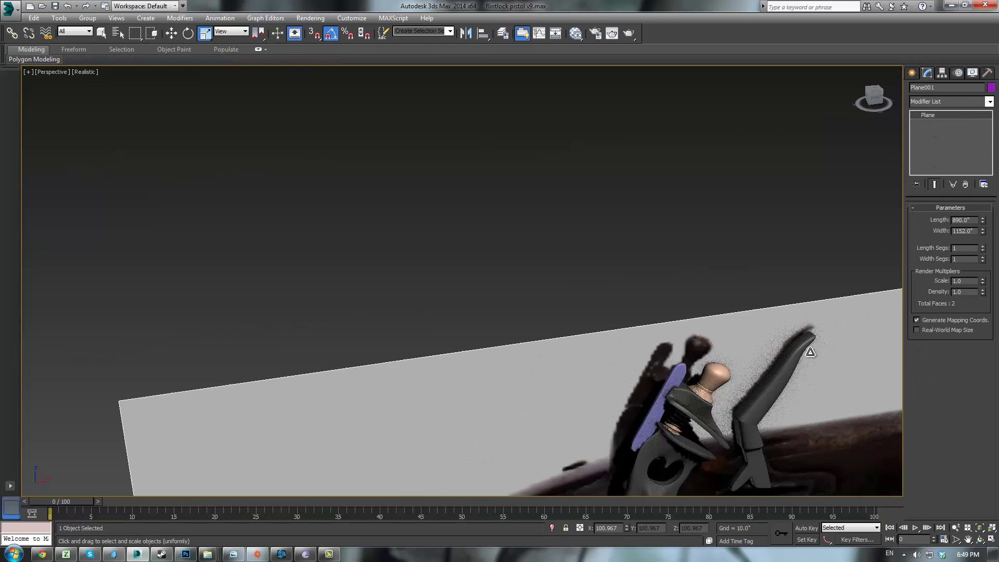
pyautogui.scroll(-6, 839, 363)
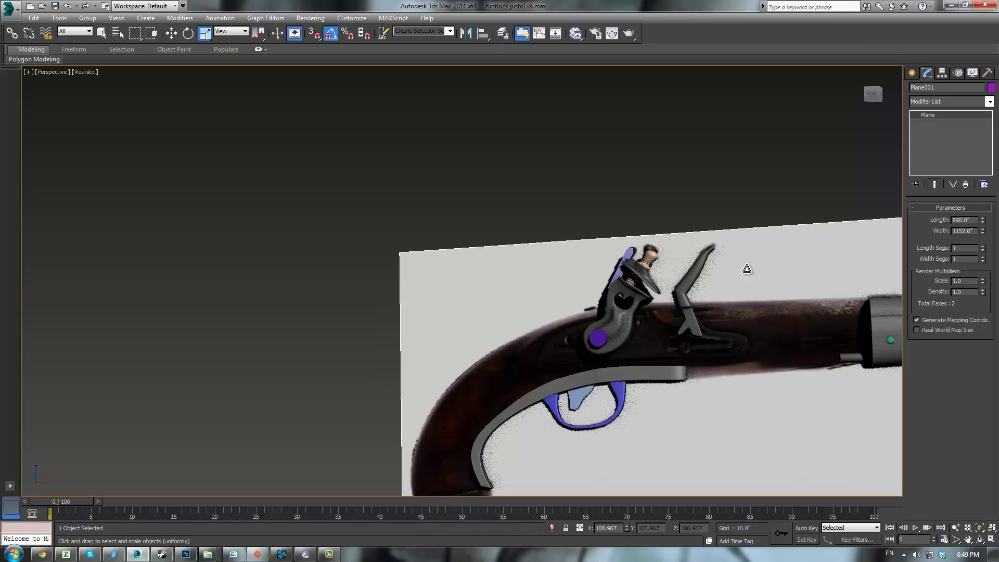
pyautogui.scroll(6, 748, 270)
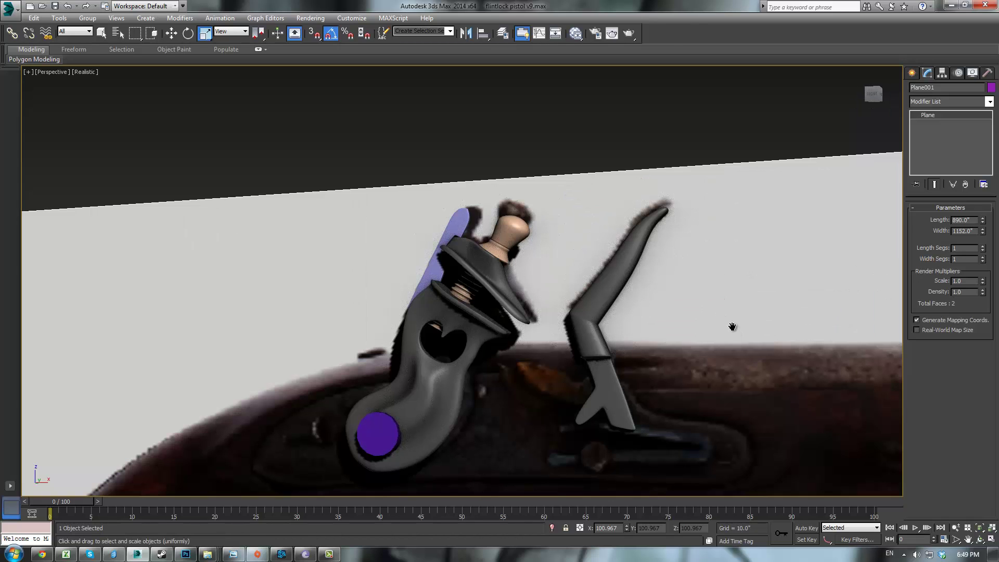
pyautogui.moveTo(733, 327); pyautogui.dragTo(779, 280, button='middle')
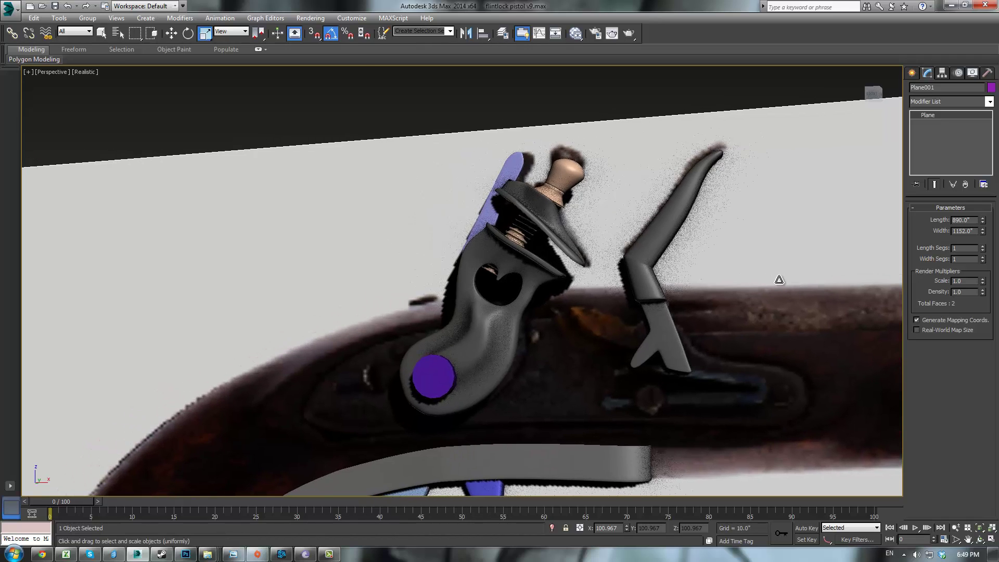
pyautogui.scroll(2, 780, 279)
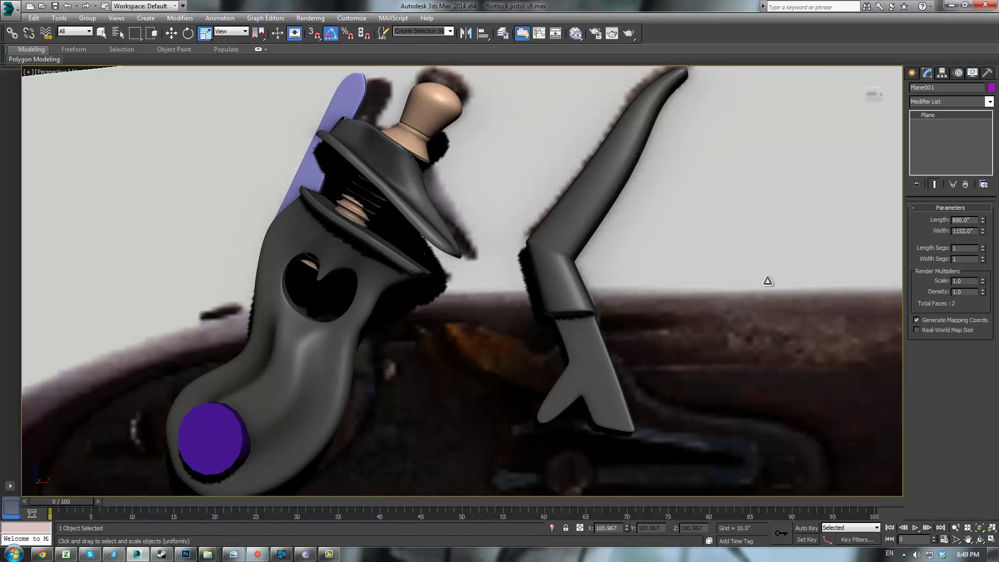
# - With Soft Selection off, connect the eight lengthwise edges just below the frizzen's bend with one segment at pinch 0 and slide 1
pyautogui.click(583, 285)
pyautogui.click(948, 124)
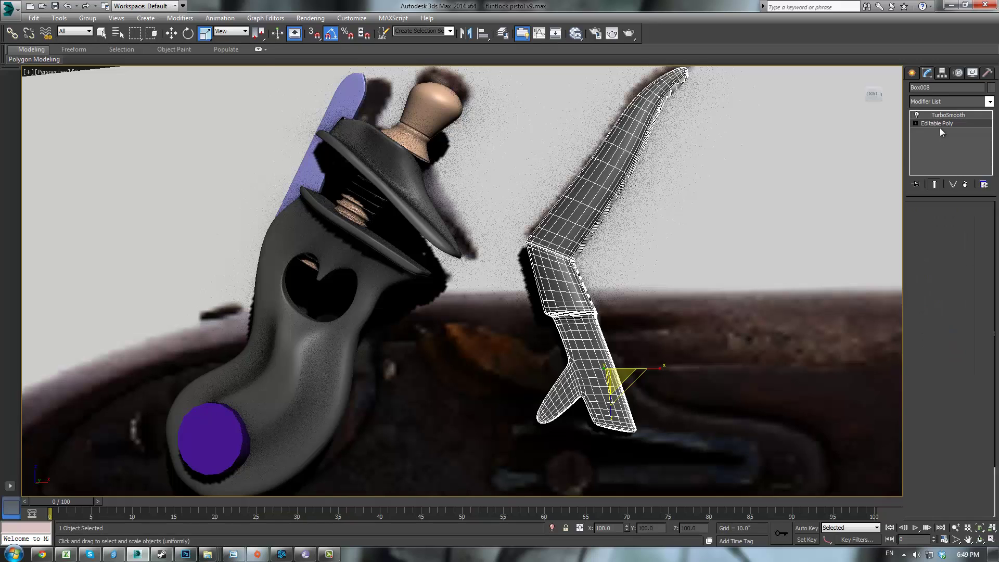
pyautogui.scroll(5, 709, 239)
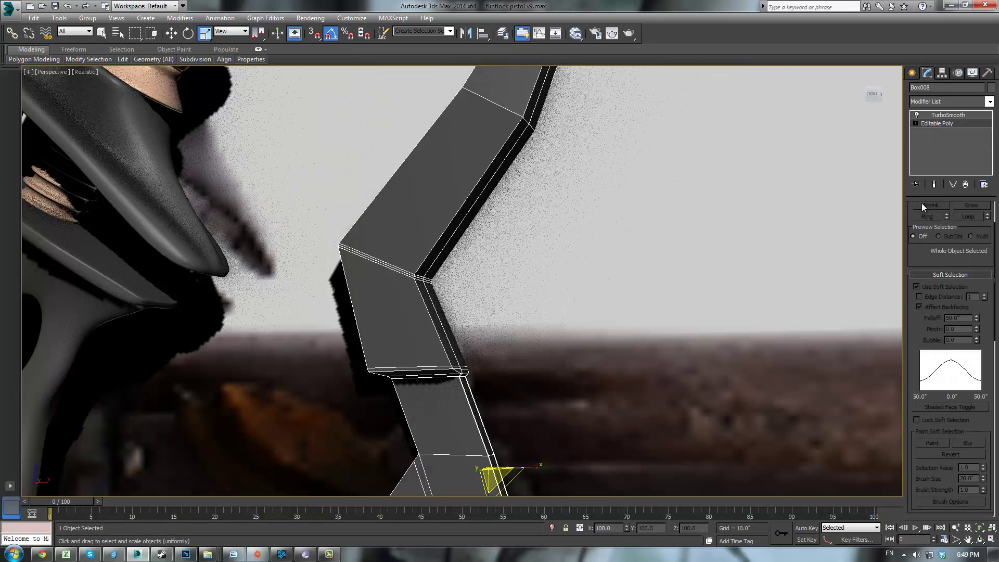
pyautogui.moveTo(933, 253); pyautogui.dragTo(933, 311)
pyautogui.click(937, 219)
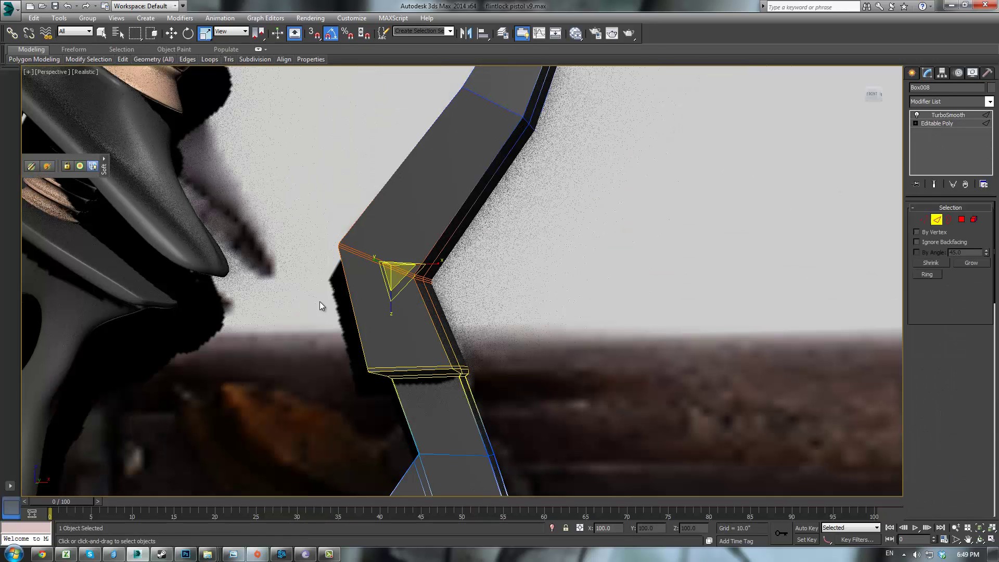
pyautogui.moveTo(326, 302); pyautogui.dragTo(507, 327)
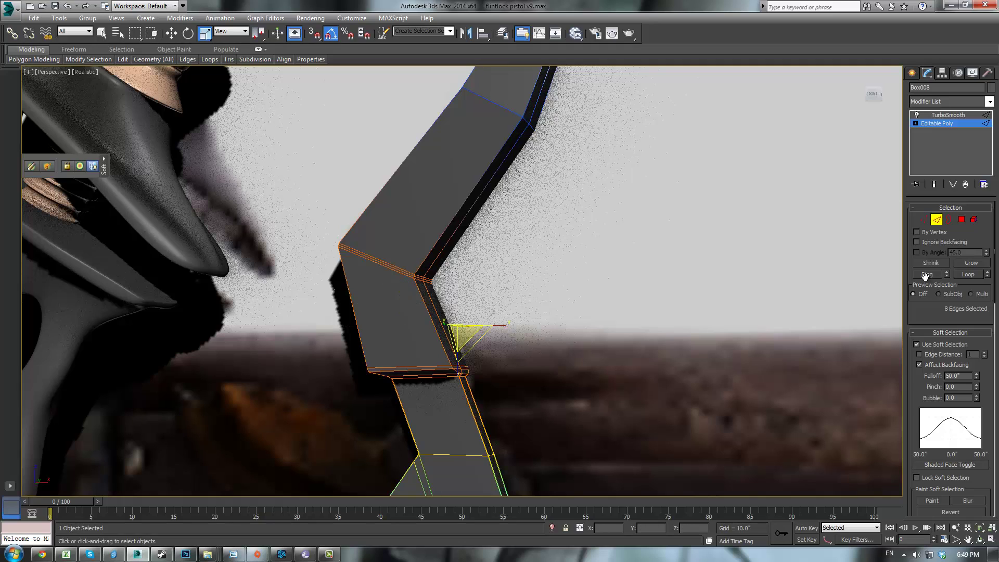
pyautogui.click(917, 345)
pyautogui.scroll(-5, 968, 417)
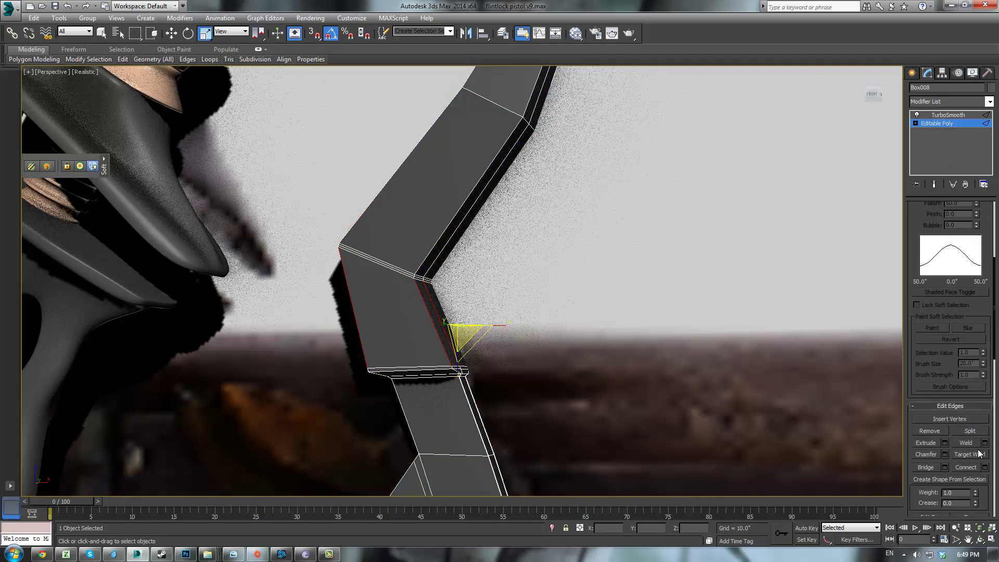
pyautogui.click(985, 468)
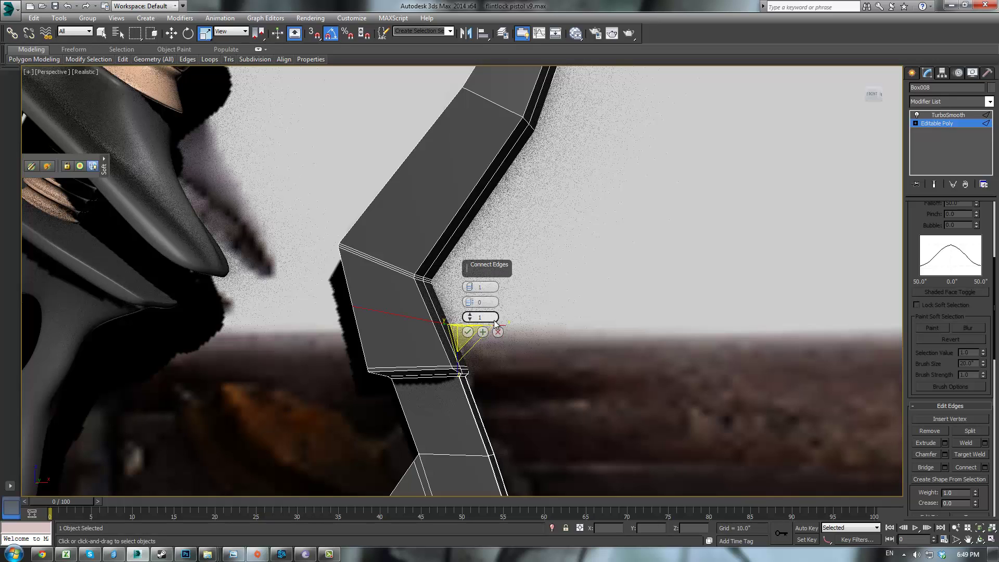
pyautogui.click(468, 332)
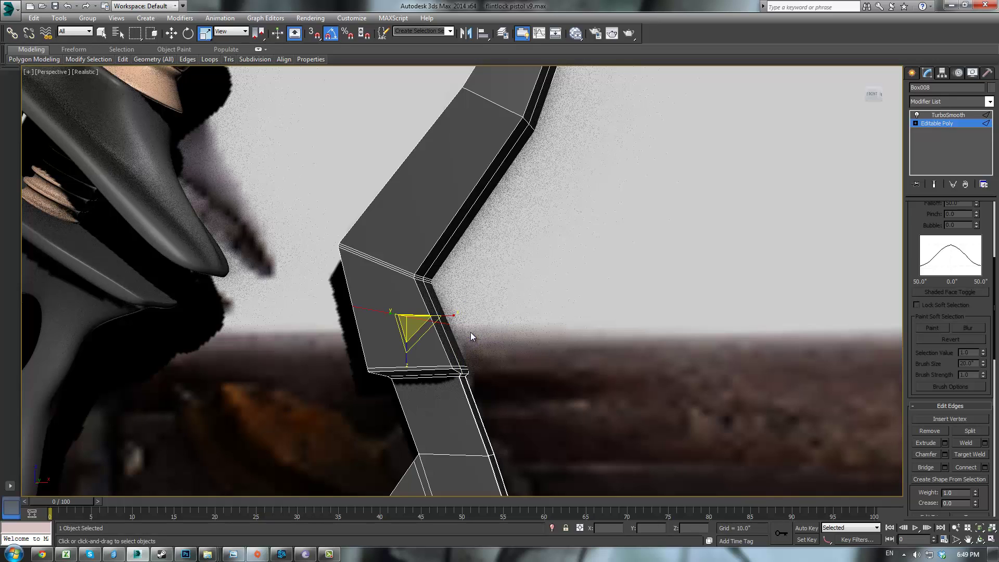
# - In the Front view, move the new loop's muzzle-side vertices about 2.6" in X and 1.0" in Y, and check the smoothed bulge
pyautogui.press('1')
pyautogui.press('f')
pyautogui.moveTo(798, 340); pyautogui.dragTo(598, 304, button='middle')
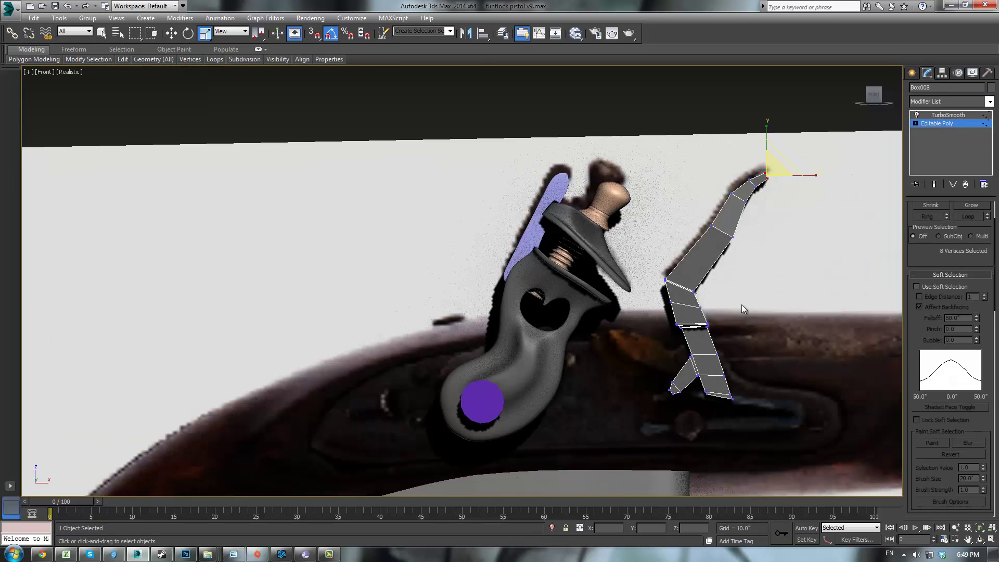
pyautogui.scroll(6, 742, 304)
pyautogui.moveTo(660, 322); pyautogui.dragTo(633, 342)
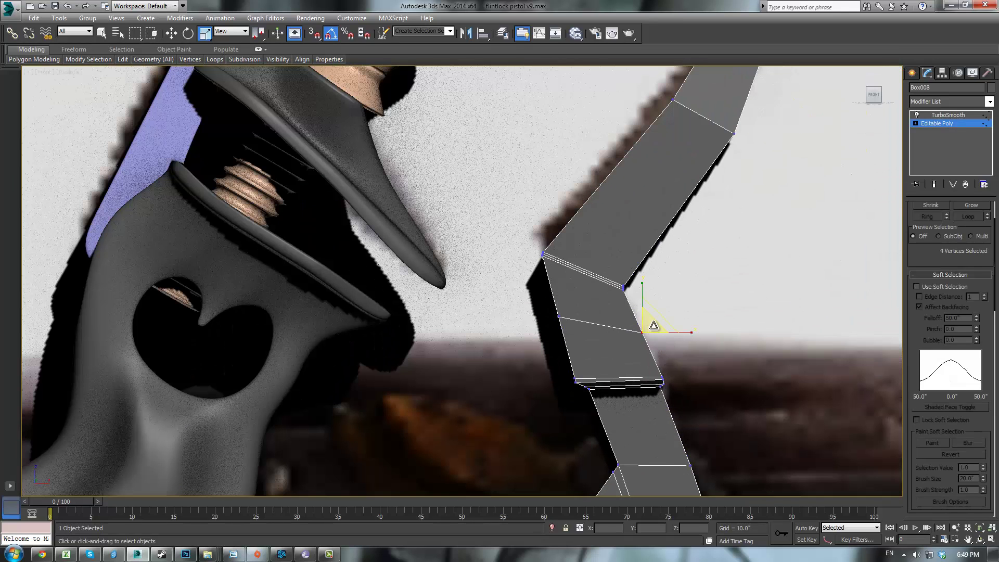
pyautogui.press('w')
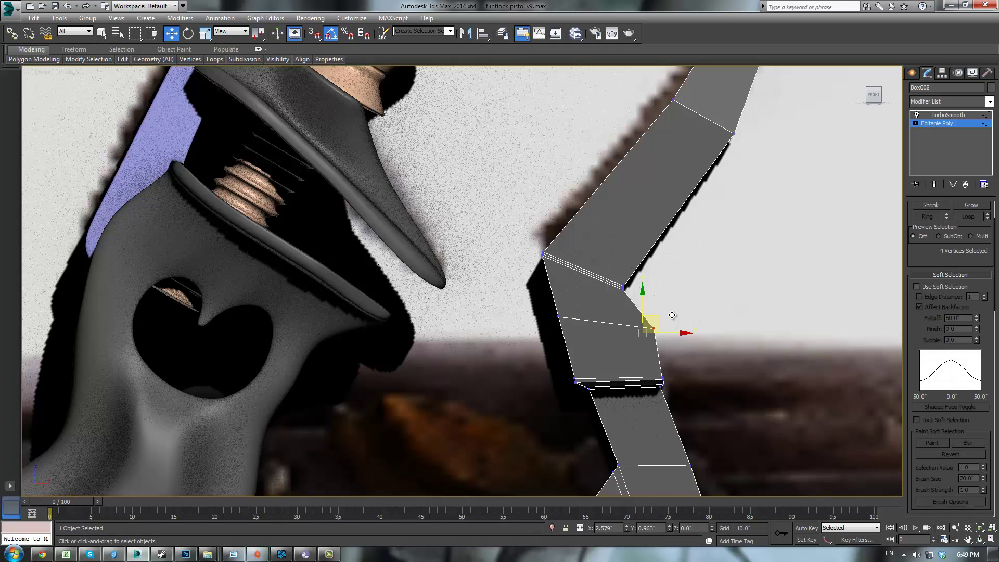
pyautogui.click(945, 124)
pyautogui.click(948, 116)
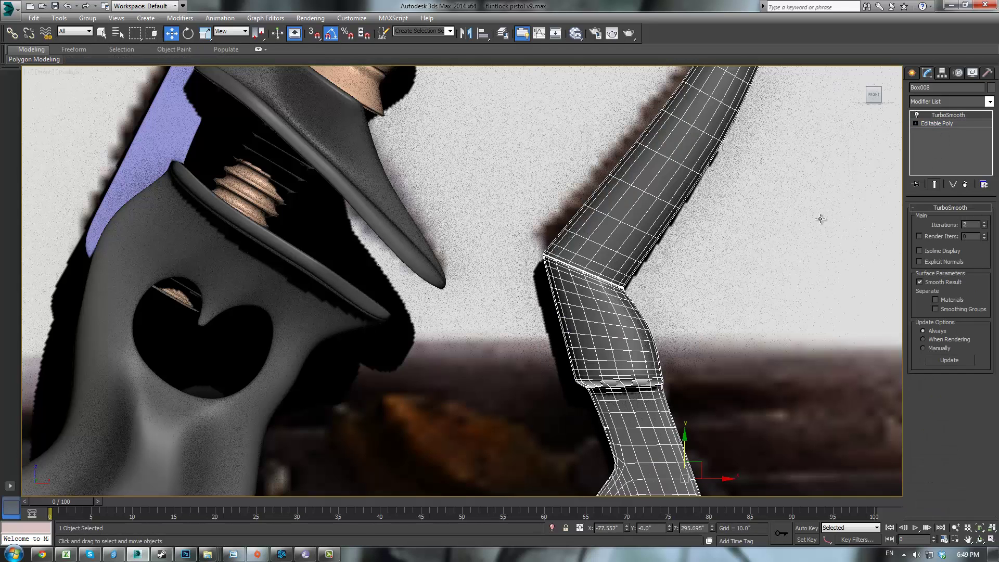
pyautogui.click(775, 267)
pyautogui.scroll(-4, 776, 271)
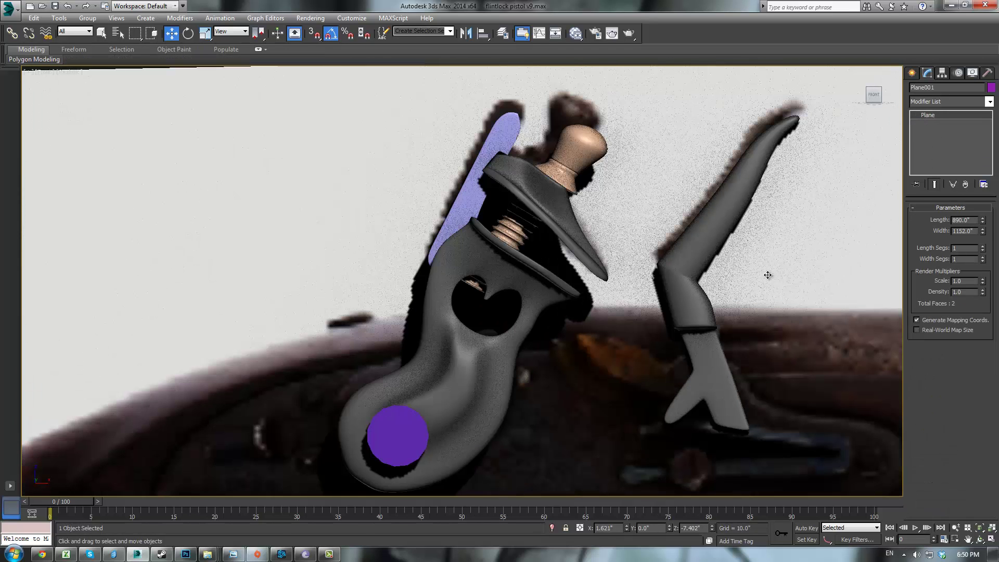
pyautogui.scroll(3, 768, 275)
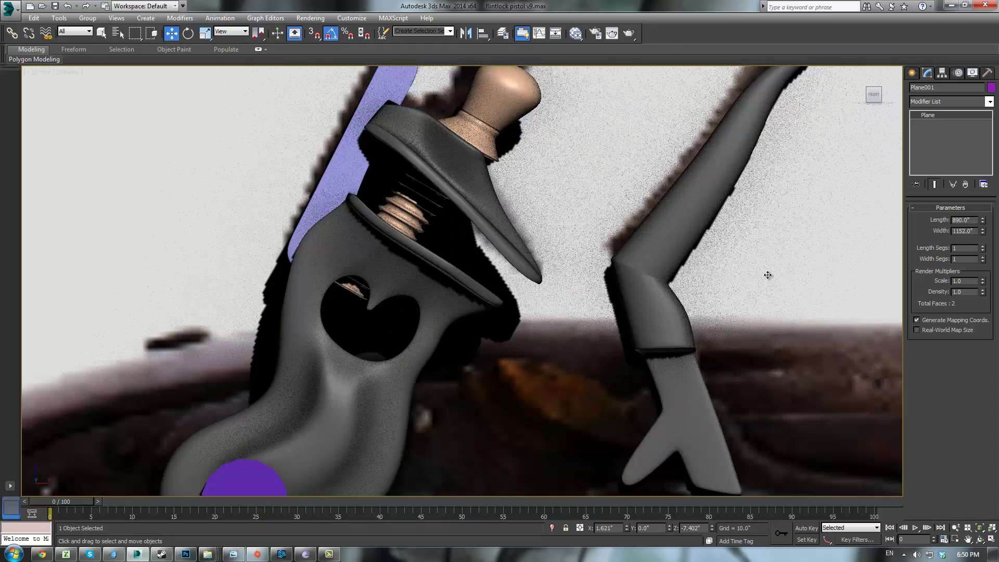
# - Move the same loop's hammer-side vertices about 2.0" in X and -0.15" in Y, and check the smoothed shape against the reference
pyautogui.click(639, 319)
pyautogui.click(934, 132)
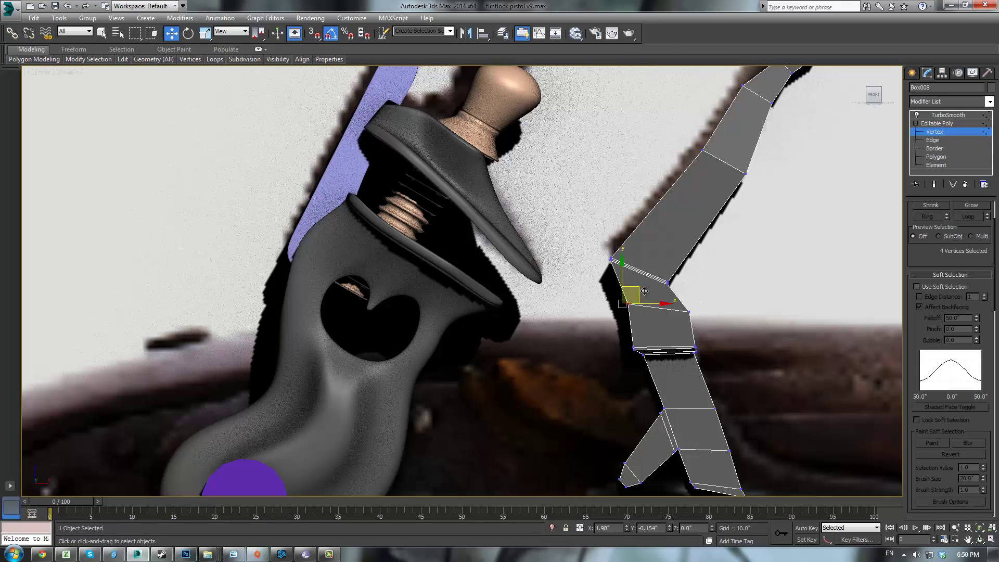
pyautogui.click(944, 123)
pyautogui.click(948, 118)
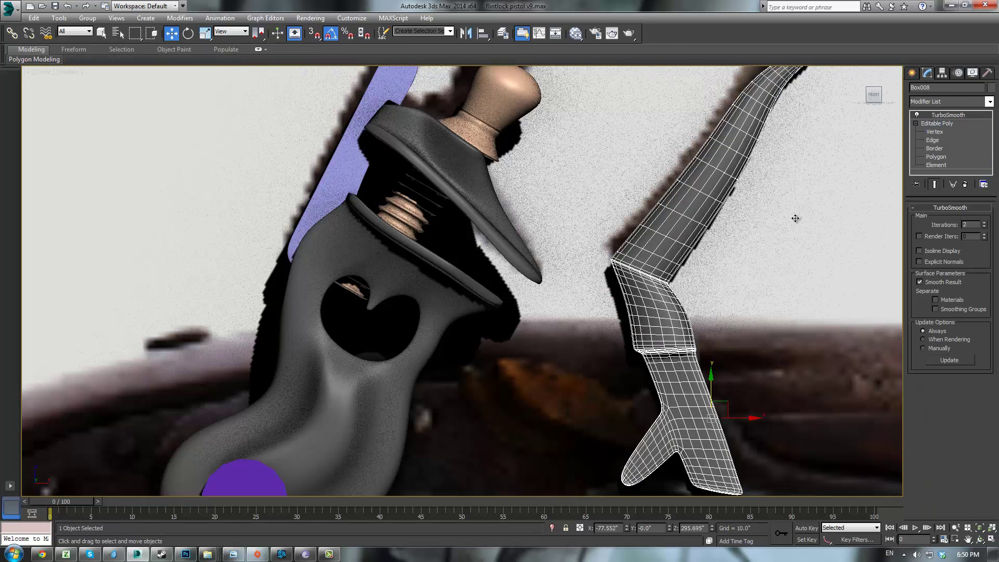
pyautogui.click(794, 221)
pyautogui.press('z')
pyautogui.scroll(6, 709, 237)
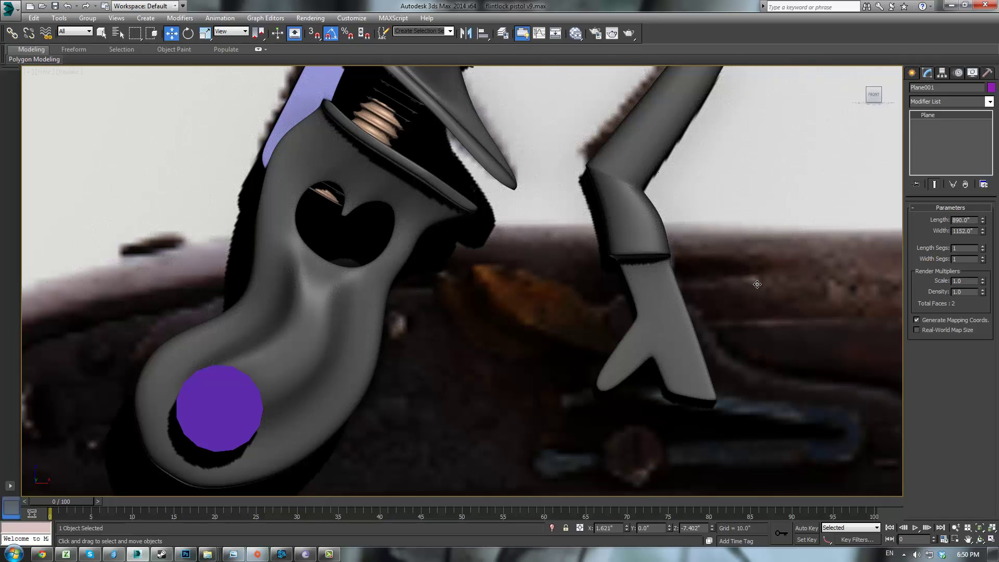
pyautogui.scroll(2, 762, 304)
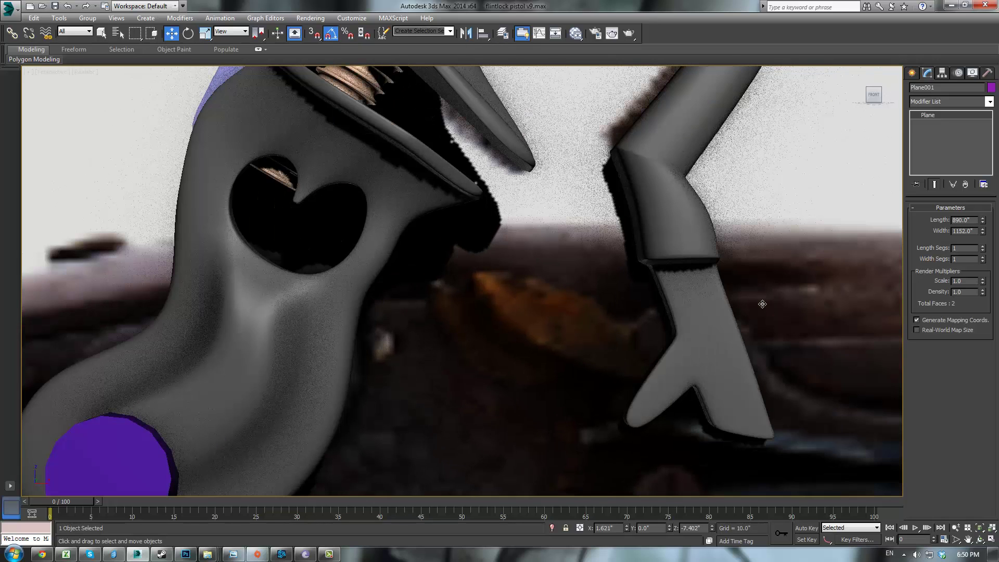
# - Examine the frizzen's forked lower end at Editable Poly level from several angles and against the reference image
pyautogui.press('p')
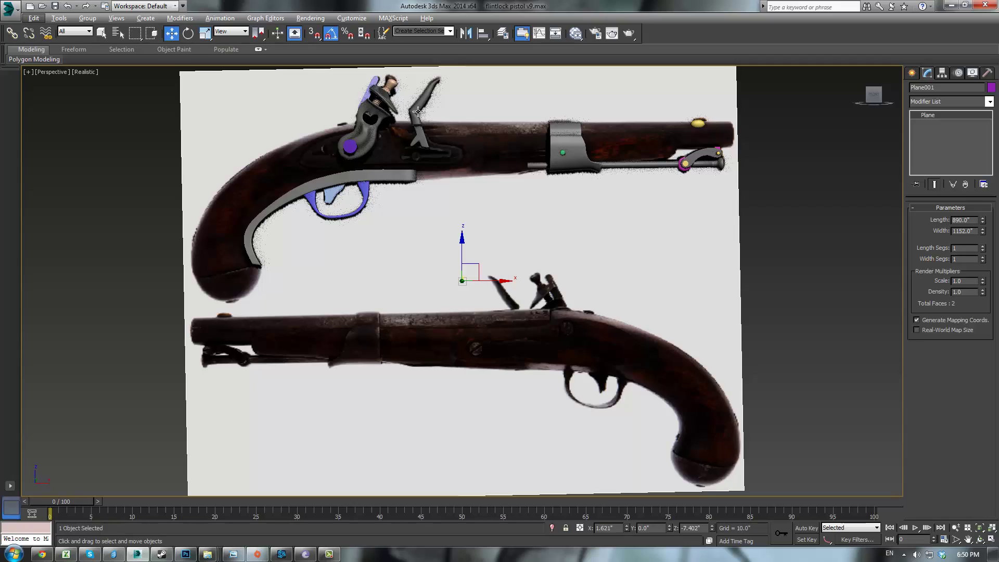
pyautogui.click(418, 111)
pyautogui.press('z')
pyautogui.keyDown('alt'); pyautogui.moveTo(580, 216); pyautogui.dragTo(514, 215, button='middle'); pyautogui.keyUp('alt')
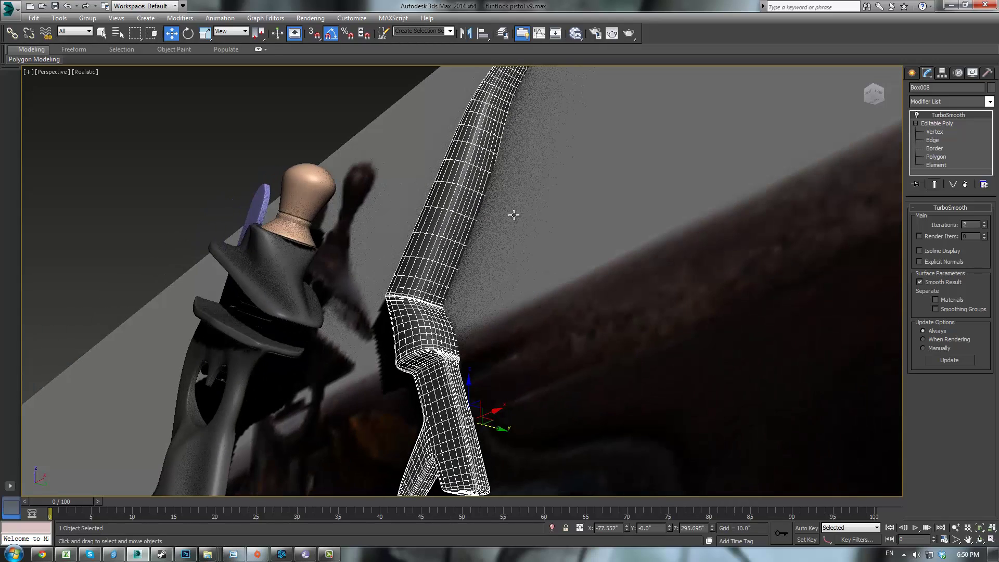
pyautogui.click(932, 126)
pyautogui.scroll(3, 627, 256)
pyautogui.moveTo(627, 257); pyautogui.dragTo(562, 141, button='middle')
pyautogui.scroll(2, 534, 188)
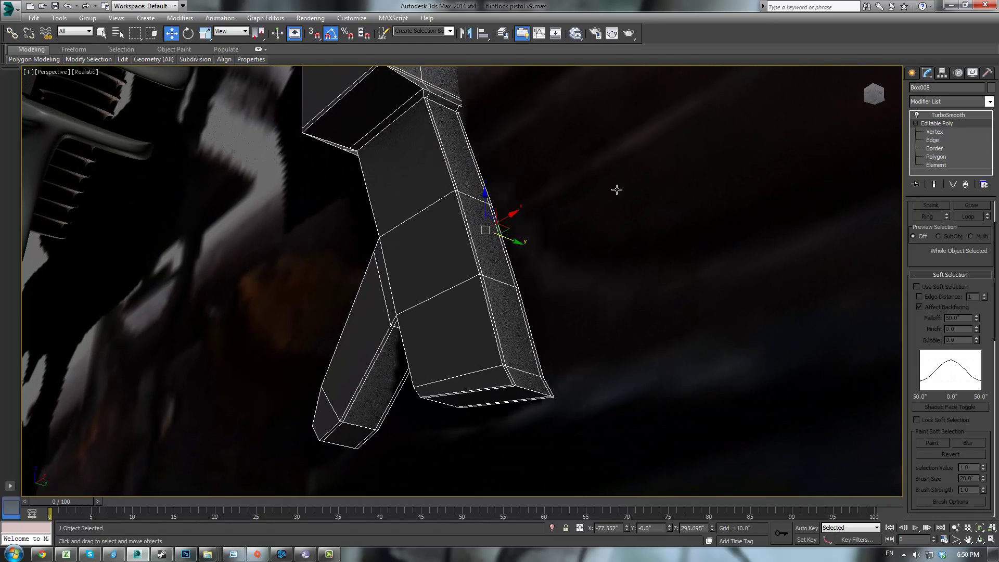
pyautogui.press('f')
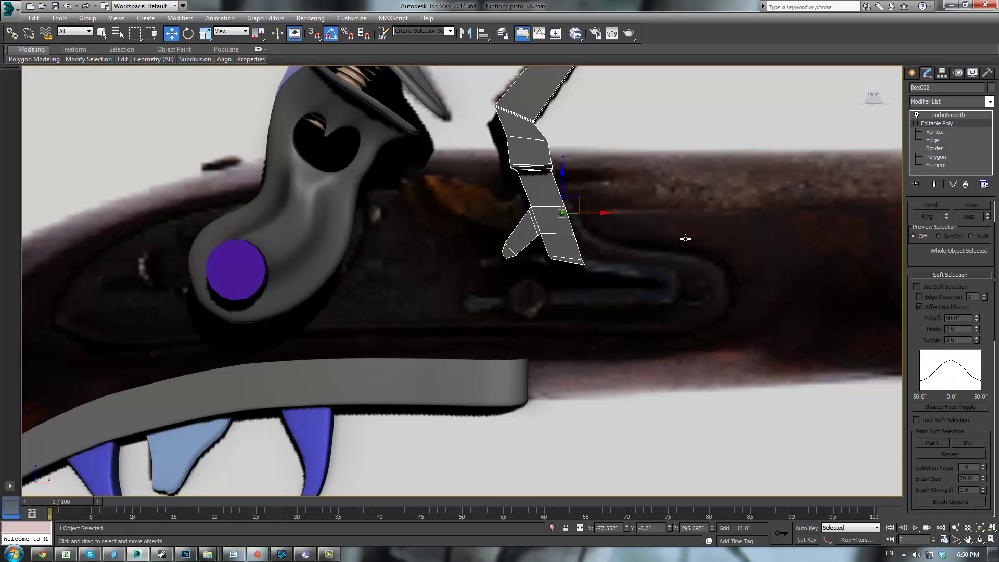
pyautogui.scroll(3, 685, 239)
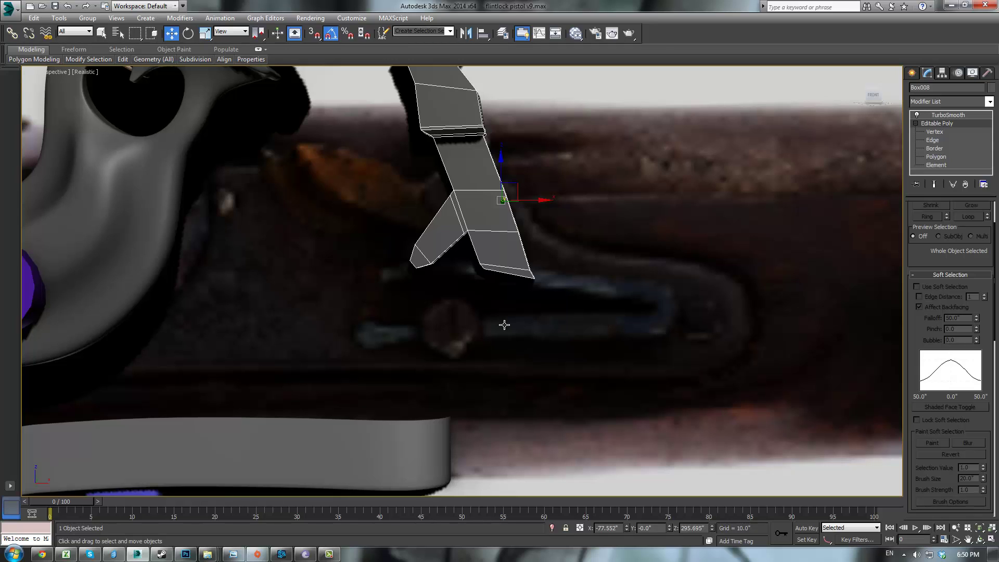
pyautogui.click(913, 74)
pyautogui.click(932, 139)
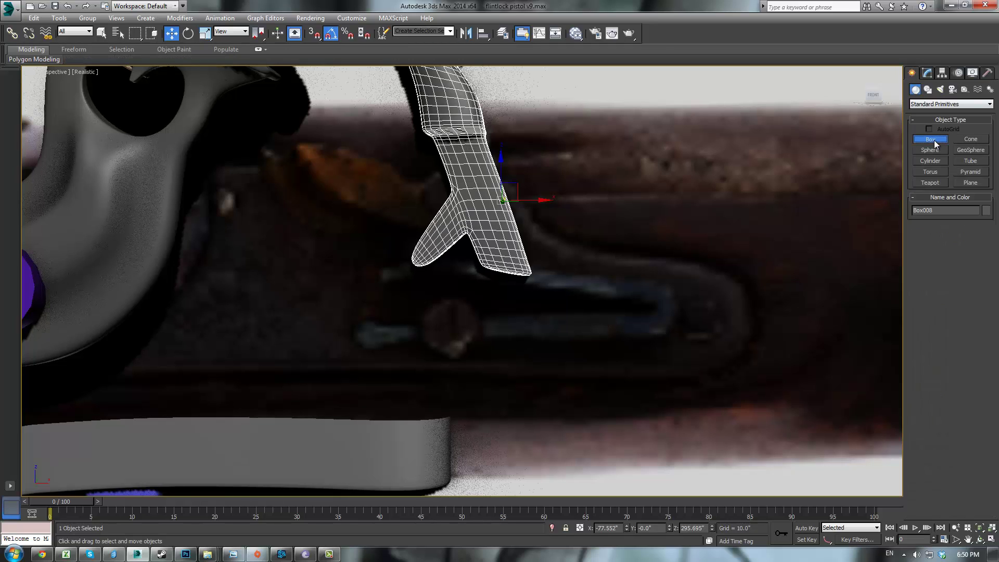
pyautogui.moveTo(408, 323); pyautogui.dragTo(502, 337)
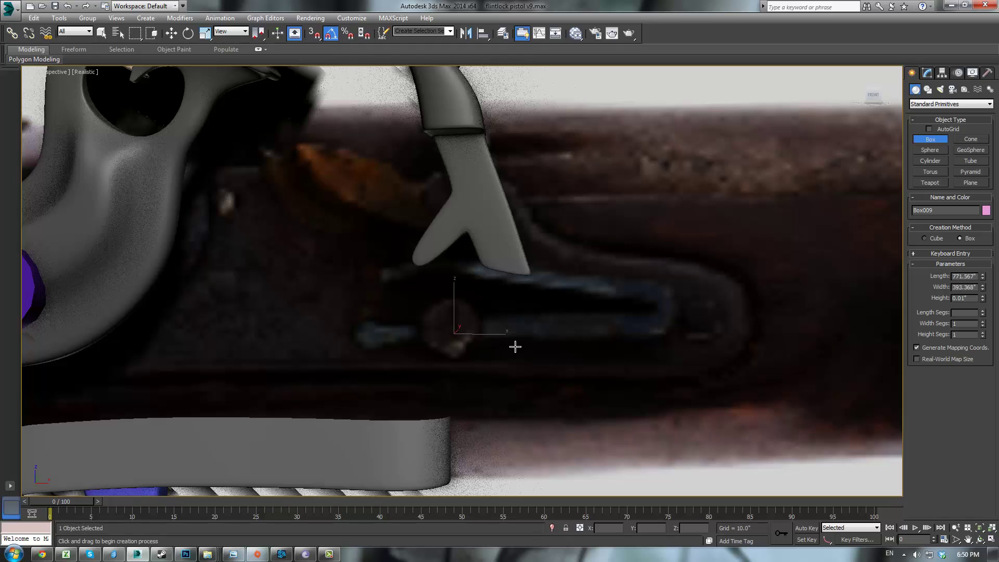
pyautogui.rightClick(531, 332)
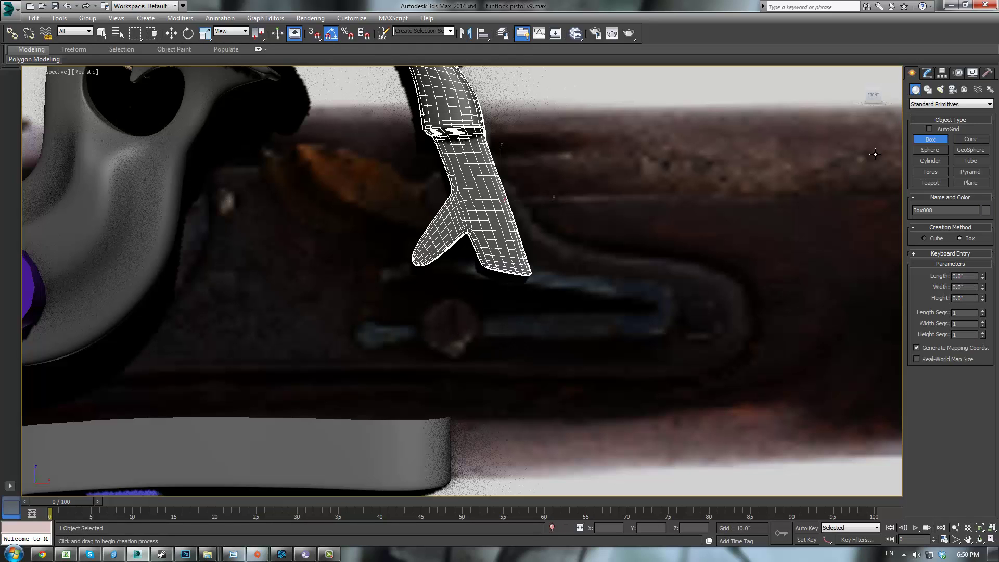
# - With AutoGrid on, create a box below the frizzen's fork, about 4.4" long, 38" wide and 1.8" high, along the reference spring's lower arm
pyautogui.click(930, 129)
pyautogui.moveTo(408, 323); pyautogui.dragTo(523, 338)
pyautogui.click(526, 312)
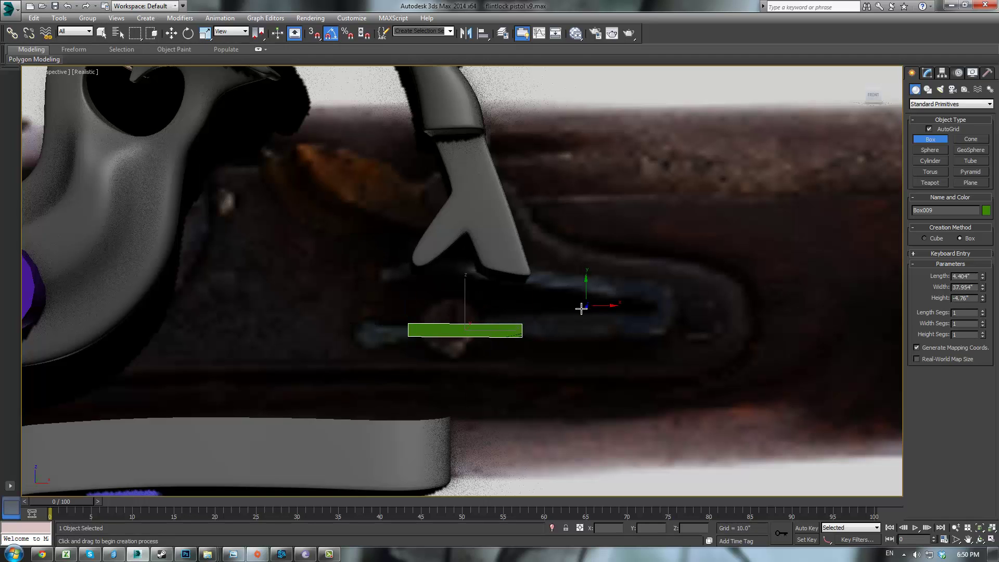
pyautogui.keyDown('alt'); pyautogui.moveTo(574, 309); pyautogui.dragTo(582, 341, button='middle'); pyautogui.keyUp('alt')
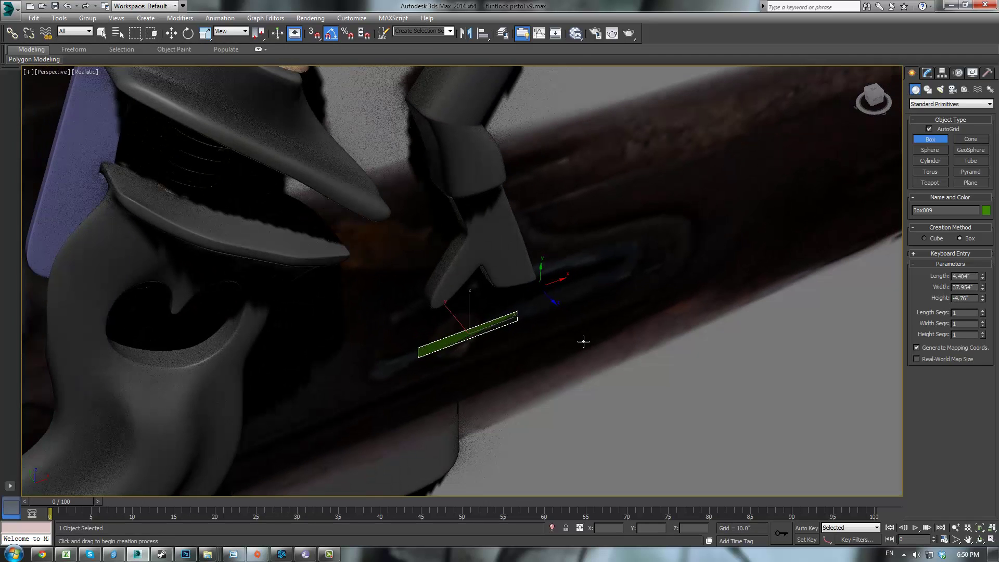
pyautogui.moveTo(983, 299); pyautogui.dragTo(984, 226)
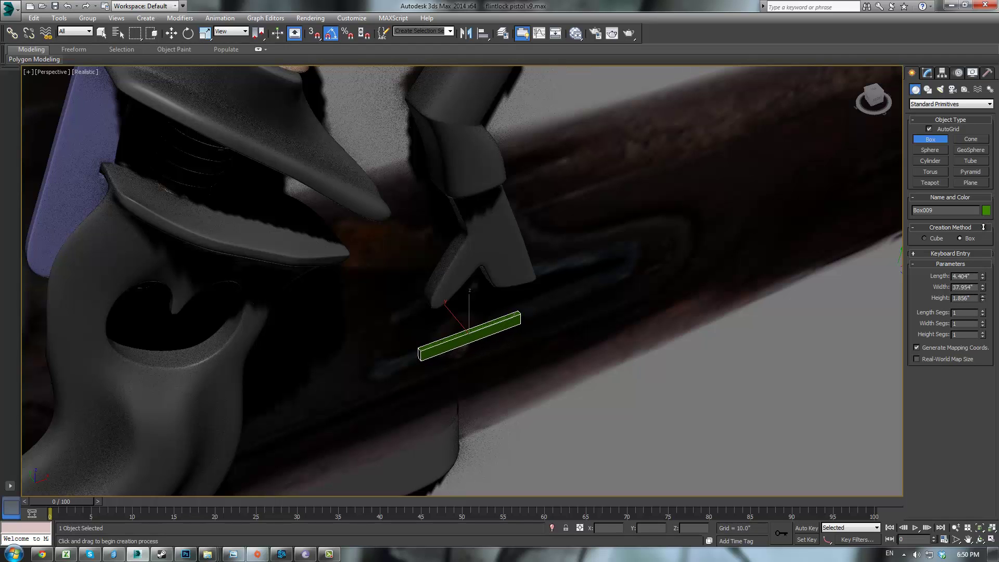
# - Set up the four-viewport layout with the new box framed in a Front view and a Perspective view
pyautogui.press('f')
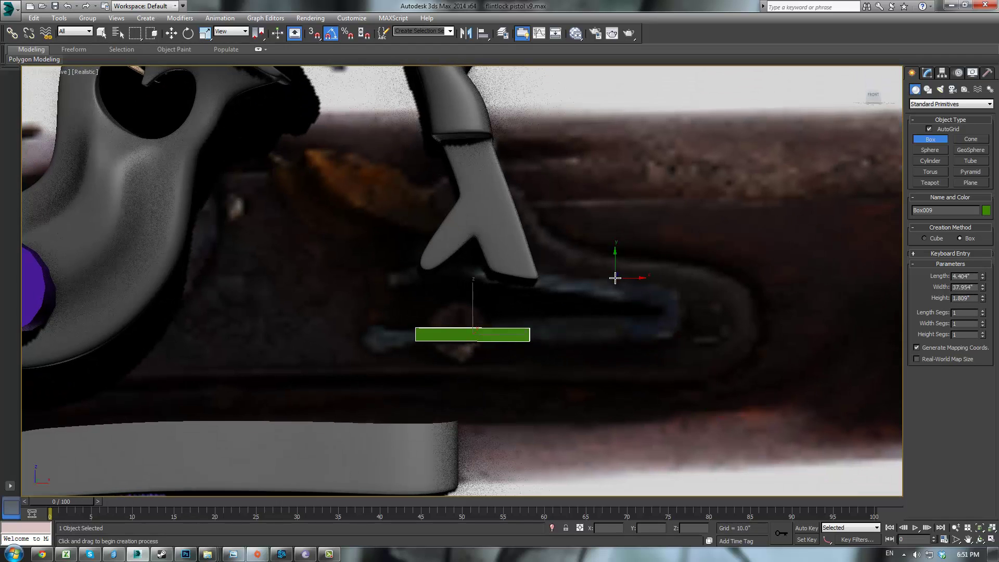
pyautogui.moveTo(350, 182); pyautogui.dragTo(591, 181, button='middle')
pyautogui.scroll(2, 674, 317)
pyautogui.moveTo(673, 317); pyautogui.dragTo(633, 301, button='middle')
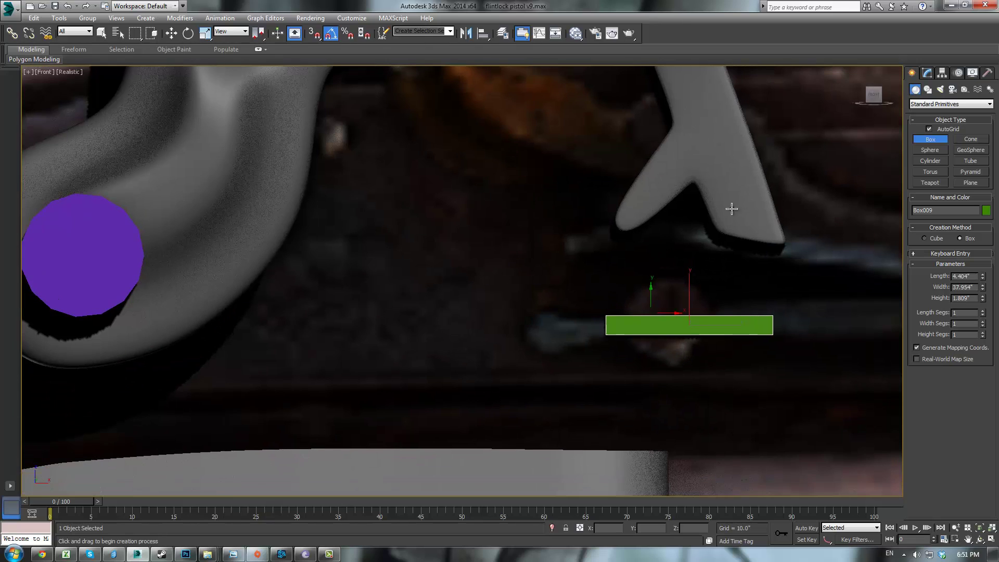
pyautogui.click(928, 73)
pyautogui.hotkey('alt', 'w')
pyautogui.scroll(2, 617, 371)
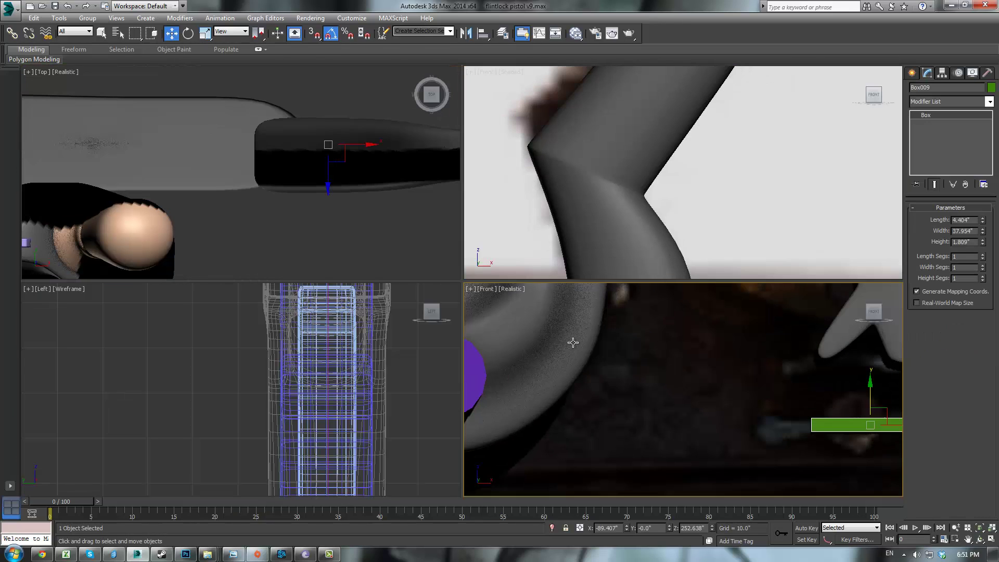
pyautogui.scroll(-6, 642, 197)
pyautogui.scroll(-1, 640, 202)
pyautogui.moveTo(640, 202); pyautogui.dragTo(671, 91, button='middle')
pyautogui.scroll(3, 650, 132)
pyautogui.scroll(2, 579, 241)
pyautogui.moveTo(580, 241); pyautogui.dragTo(562, 156, button='middle')
pyautogui.scroll(-3, 665, 119)
pyautogui.moveTo(805, 390); pyautogui.dragTo(707, 375, button='middle')
pyautogui.press('p')
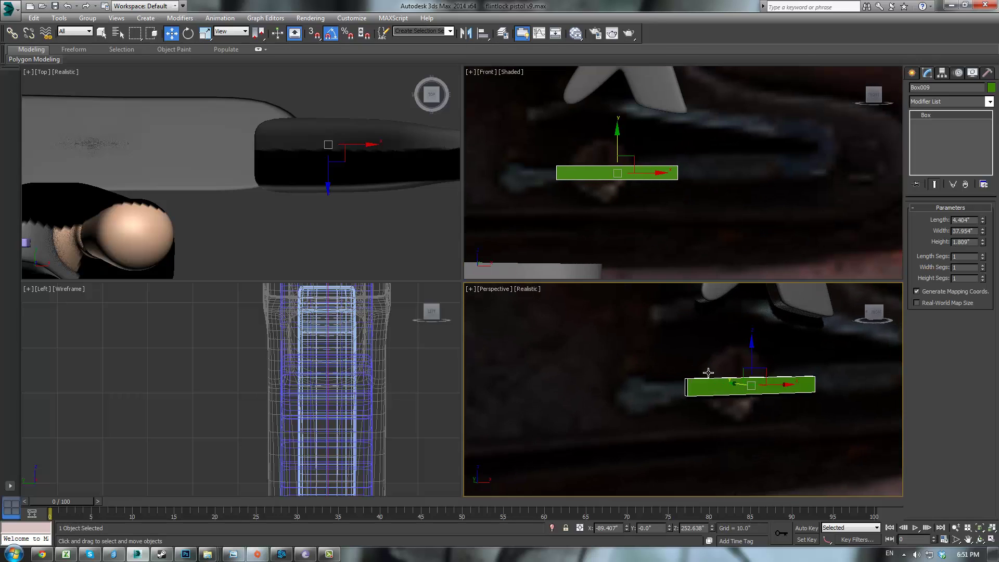
# - Convert the box to Editable Poly and select its hammer-side end polygon
pyautogui.scroll(4, 707, 375)
pyautogui.scroll(-1, 823, 269)
pyautogui.hotkey('ctrl', 'e')
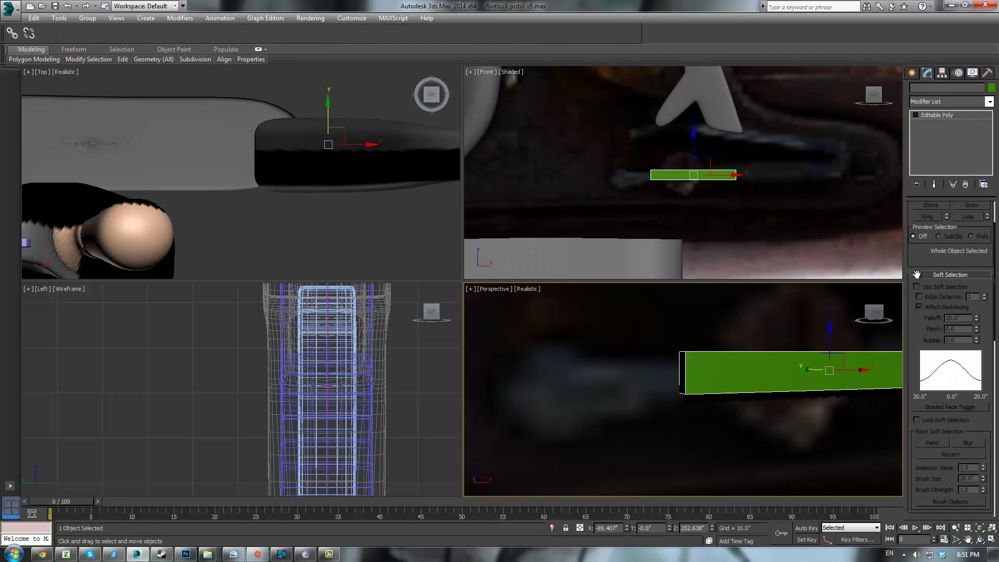
pyautogui.moveTo(925, 263); pyautogui.dragTo(952, 356)
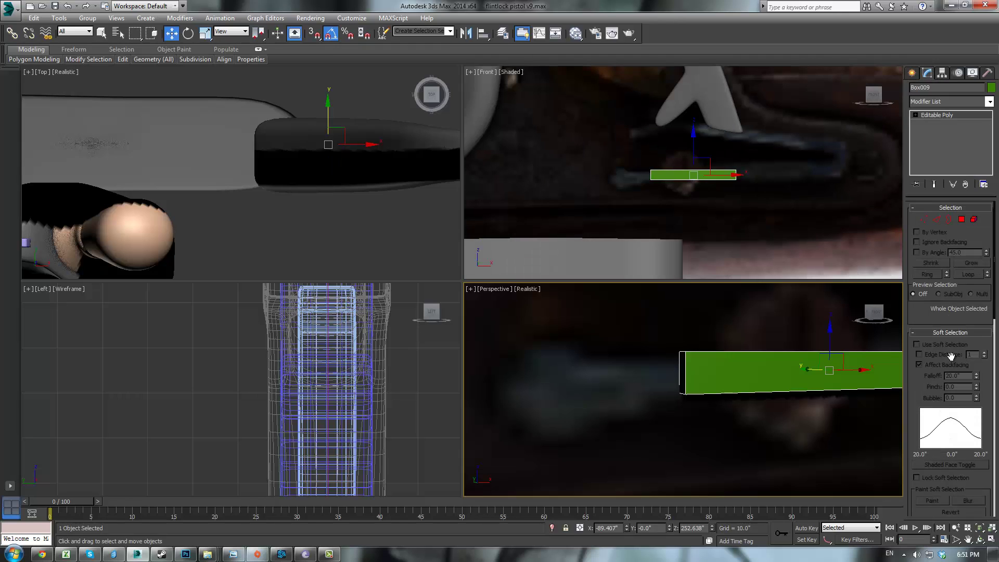
pyautogui.click(961, 220)
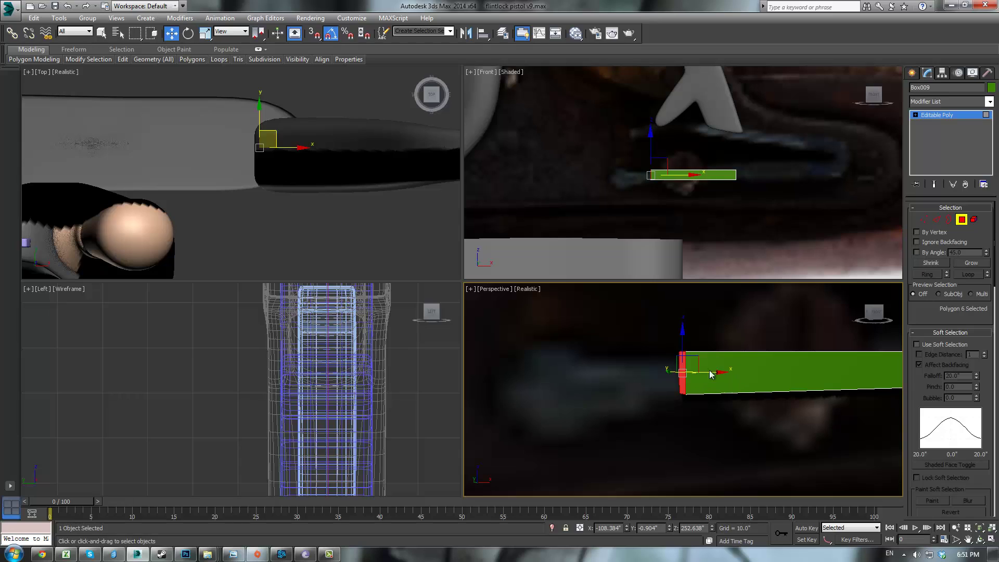
# - In the Front view, move the end polygon about 8.6" toward the hammer and 1.9" down, and scale it slightly taller
pyautogui.scroll(1, 666, 176)
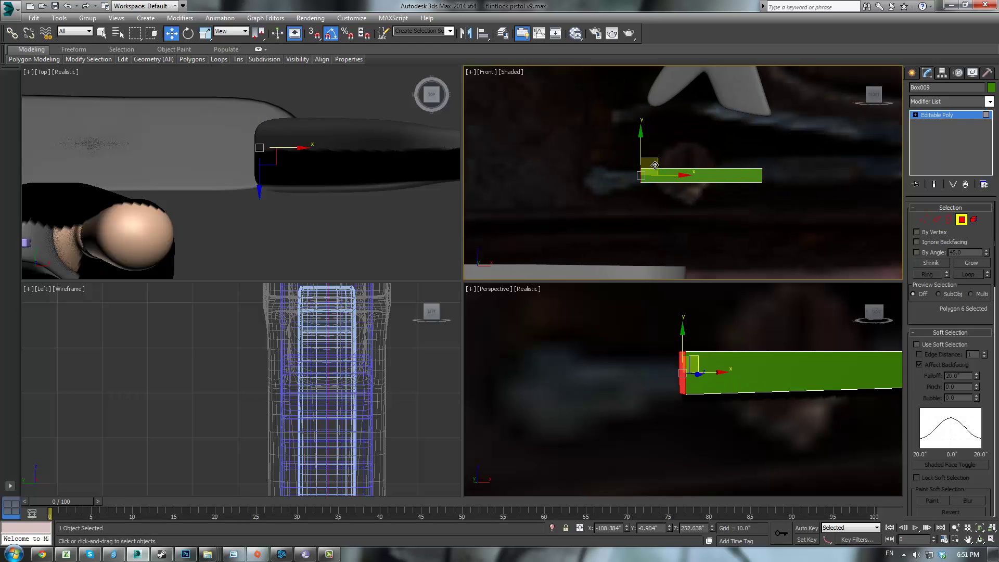
pyautogui.moveTo(655, 165); pyautogui.dragTo(629, 176)
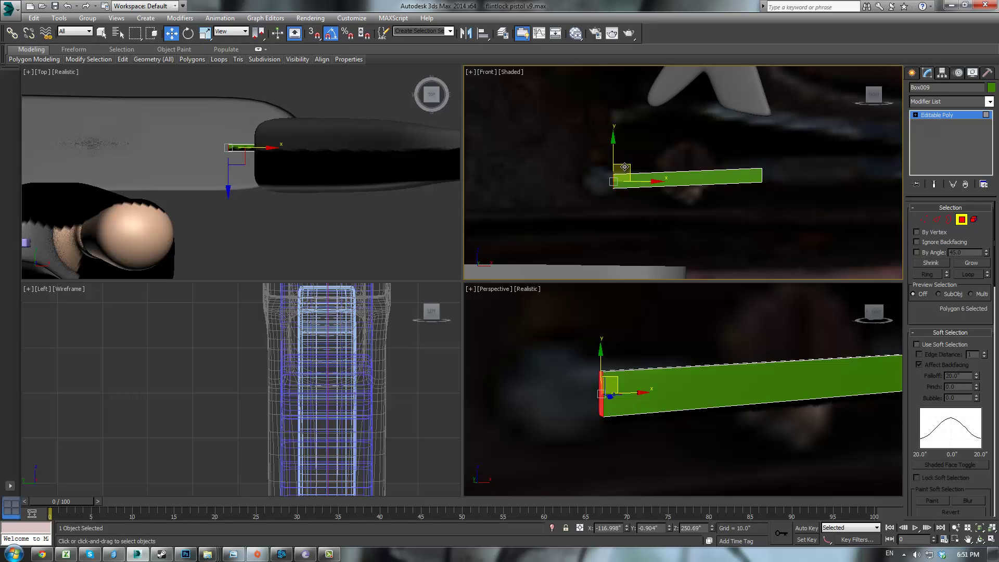
pyautogui.press('r')
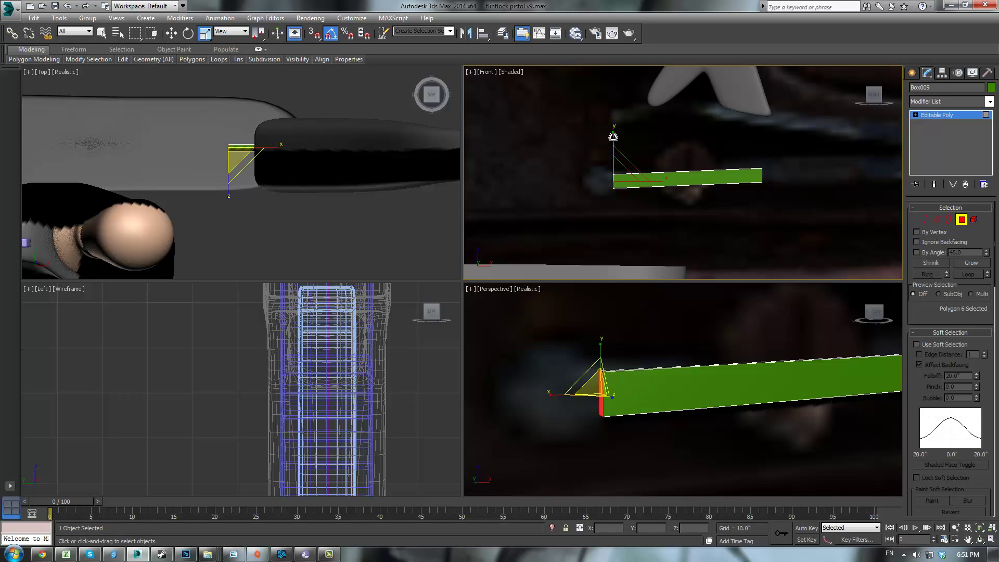
pyautogui.moveTo(614, 137); pyautogui.dragTo(613, 134)
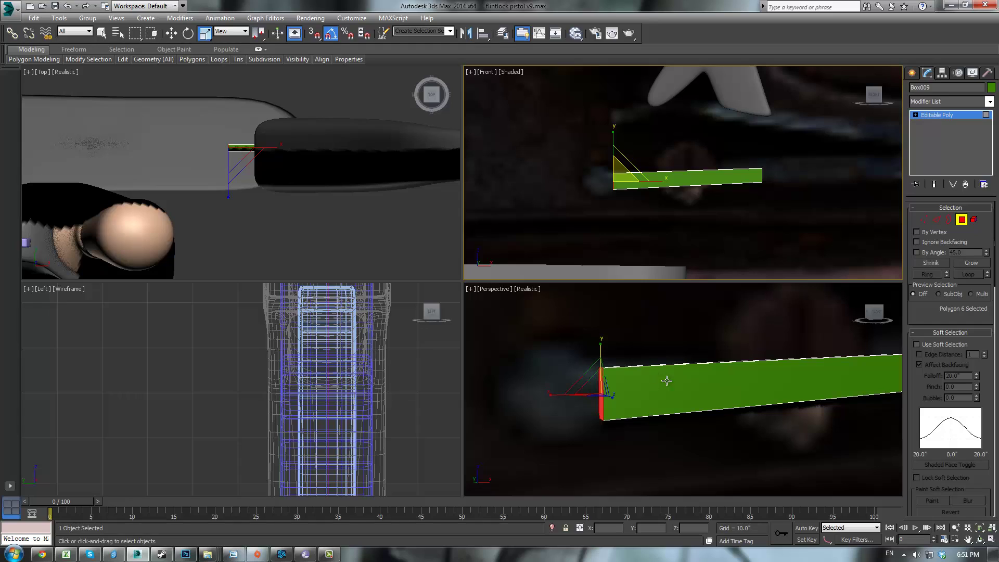
# - Collapse the Soft Selection settings and start the Bevel tool on the bar's polygons
pyautogui.moveTo(919, 388); pyautogui.dragTo(929, 298)
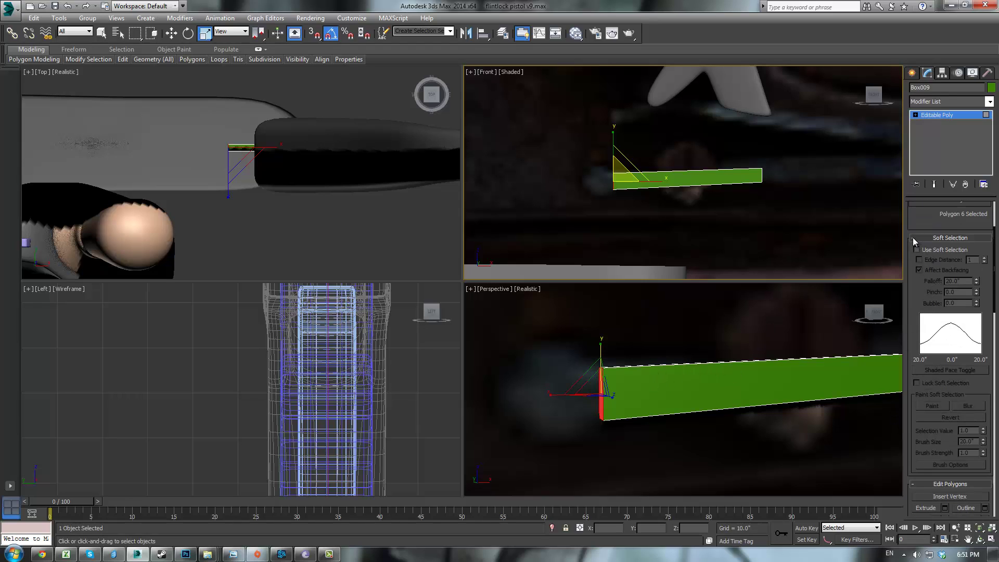
pyautogui.click(914, 238)
pyautogui.click(927, 284)
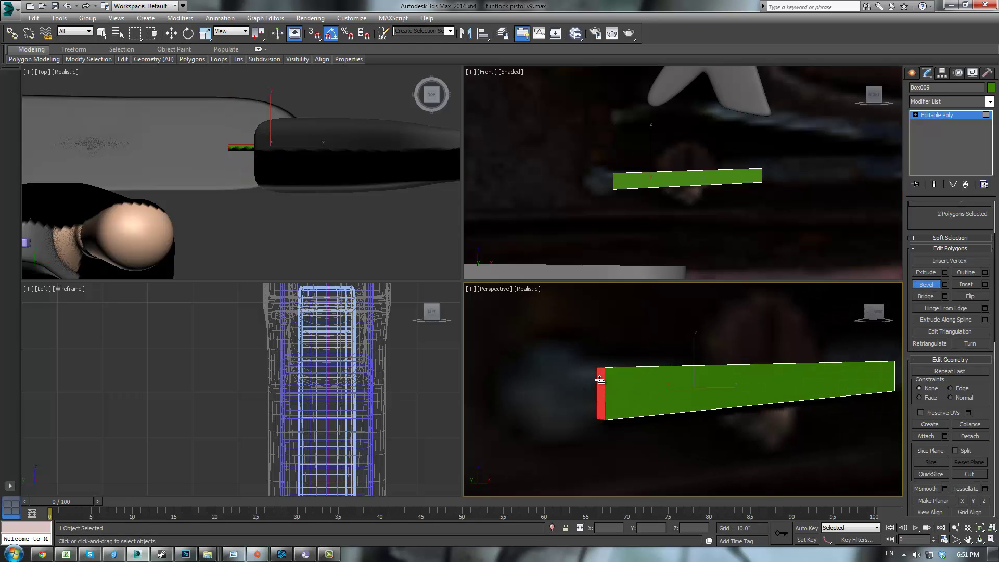
pyautogui.moveTo(598, 380)
pyautogui.mouseDown()
pyautogui.moveTo(604, 320)
pyautogui.moveTo(615, 350)
pyautogui.moveTo(604, 366)
pyautogui.mouseUp()
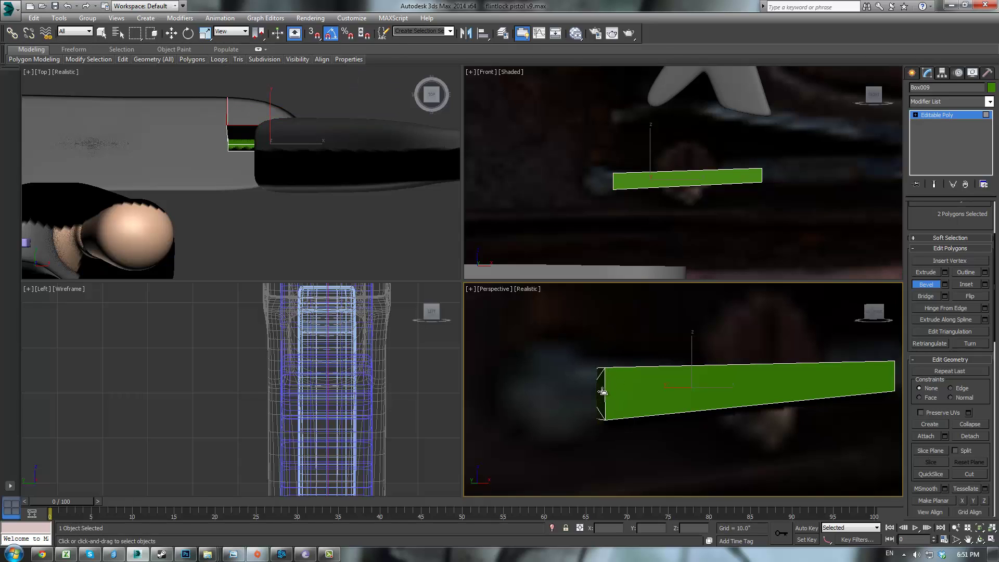
pyautogui.rightClick(602, 392)
pyautogui.moveTo(603, 380); pyautogui.dragTo(664, 413)
pyautogui.rightClick(714, 405)
pyautogui.keyDown('alt'); pyautogui.moveTo(713, 404); pyautogui.dragTo(701, 402, button='middle'); pyautogui.keyUp('alt')
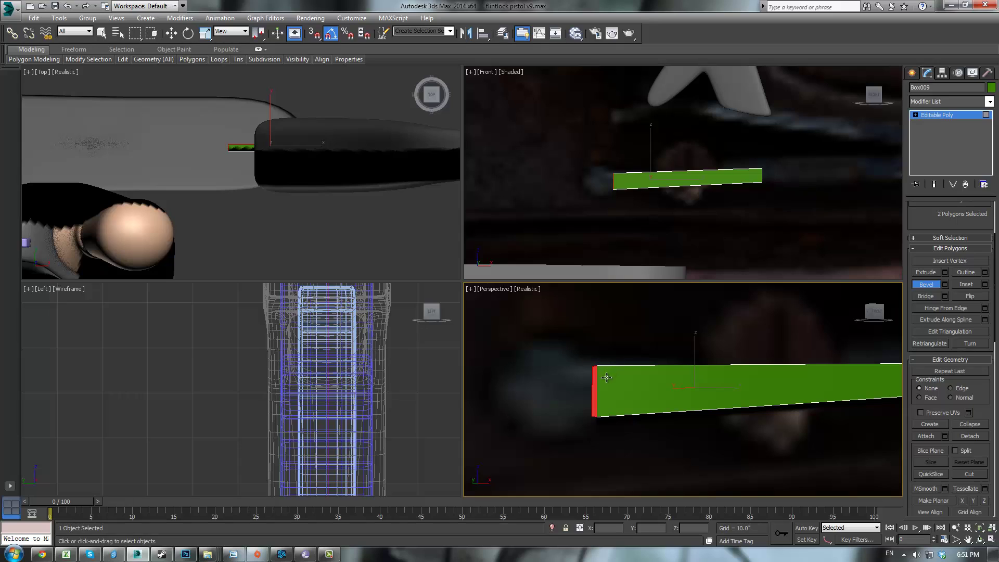
# - Select only the hammer-side end polygon and bevel it outward into a short section that flares wider than the bar
pyautogui.keyDown('alt'); pyautogui.moveTo(596, 392); pyautogui.dragTo(627, 379, button='middle'); pyautogui.keyUp('alt')
pyautogui.click(600, 409)
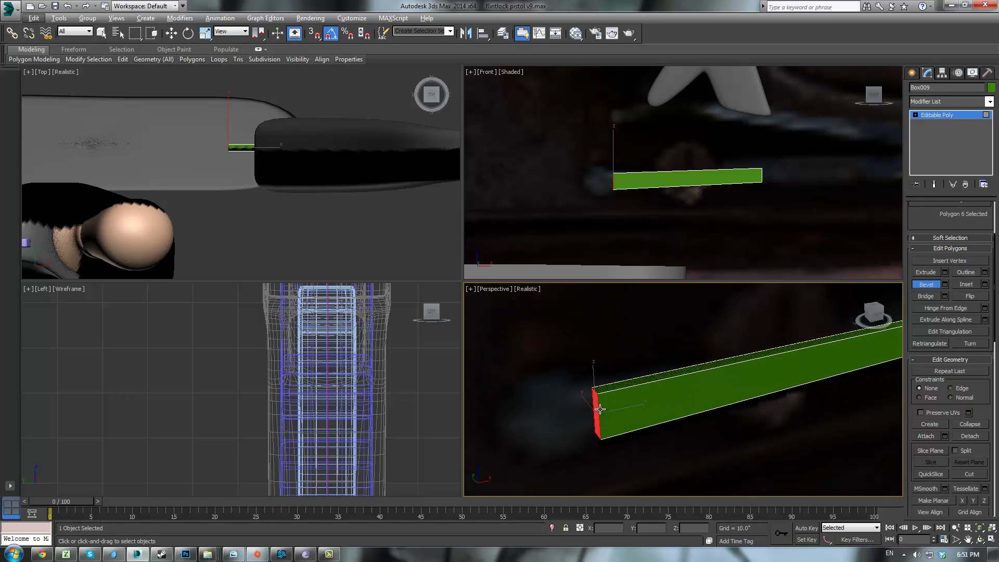
pyautogui.moveTo(596, 404); pyautogui.dragTo(597, 400)
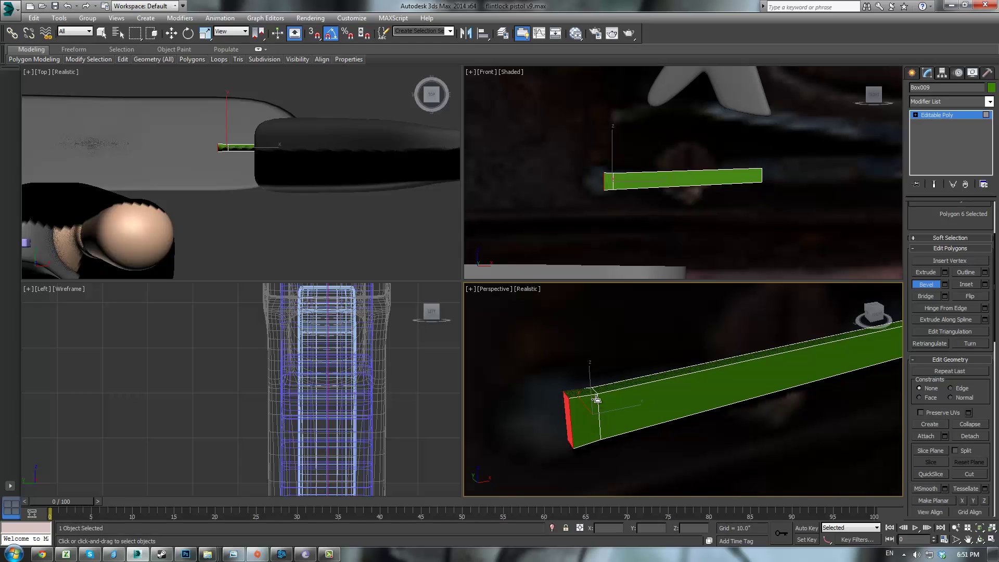
pyautogui.click(575, 405)
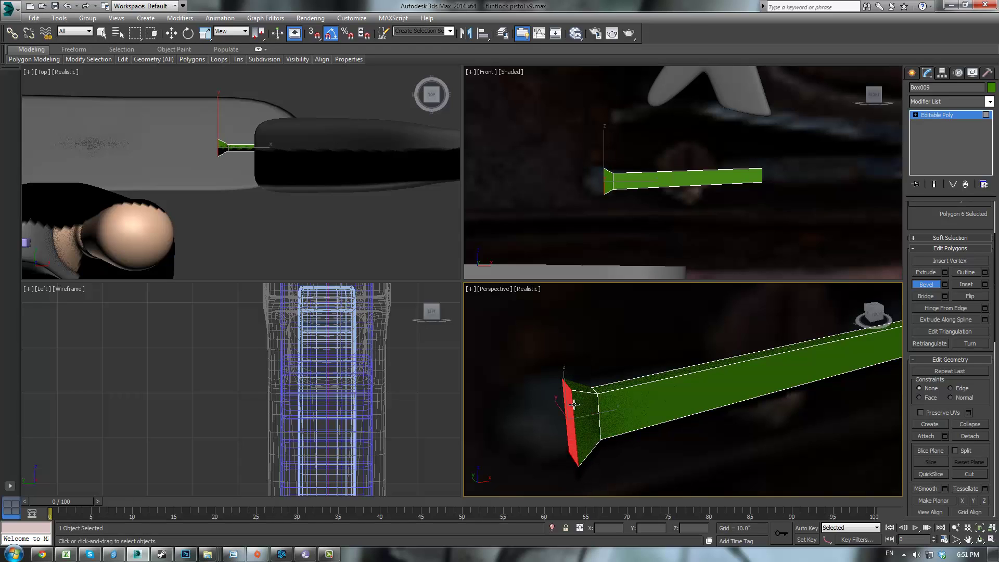
# - Bevel the flared end polygon twice more, adding a straight section and a tapered cap that close the bar's rounded head
pyautogui.moveTo(572, 404); pyautogui.dragTo(532, 404)
pyautogui.click(552, 397)
pyautogui.hotkey('ctrl', 'z')
pyautogui.click(557, 405)
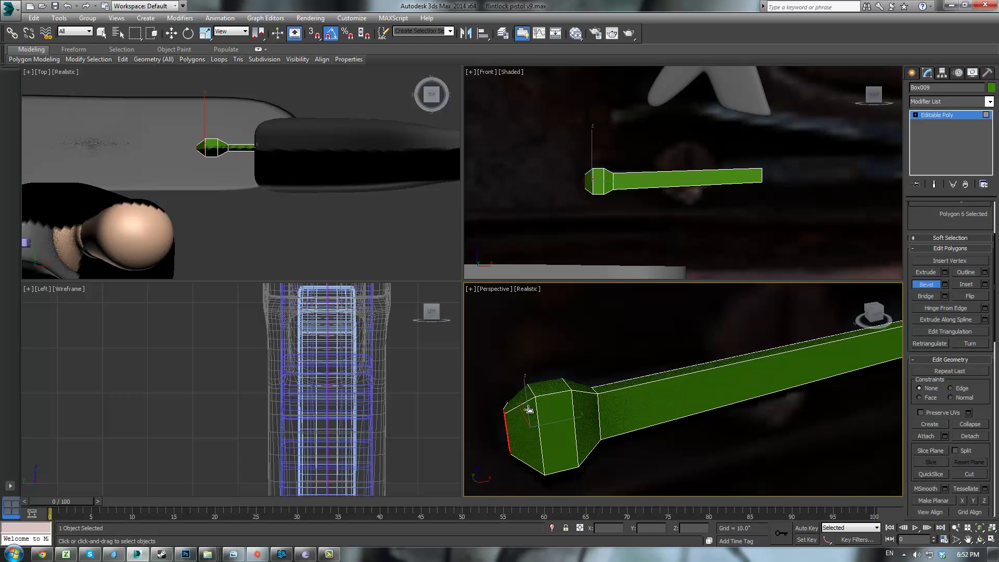
pyautogui.click(530, 410)
# - In the Top view, flatten the head's six back-side vertices in Y and move them flush with the bar's back face
pyautogui.click(917, 115)
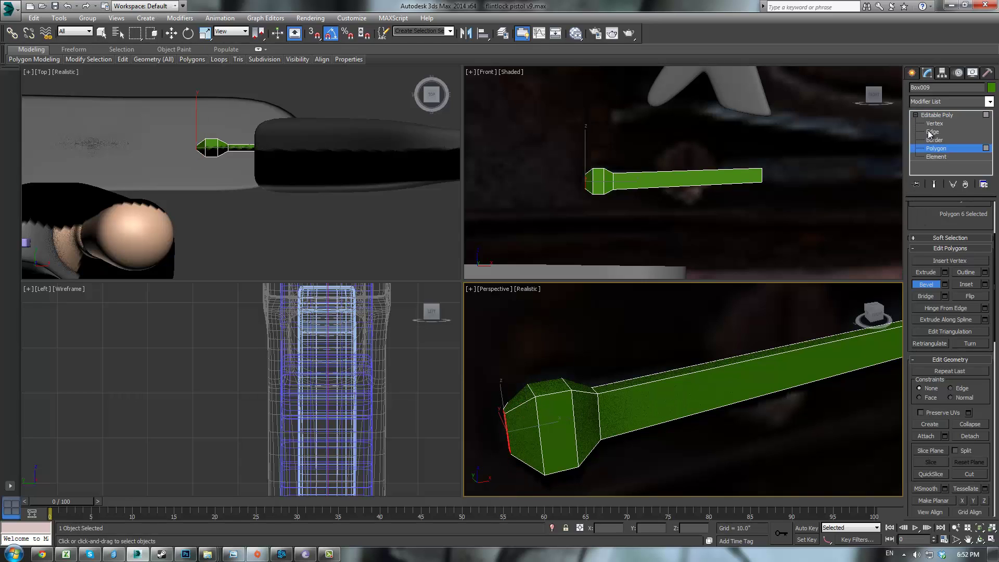
pyautogui.click(935, 124)
pyautogui.scroll(2, 304, 185)
pyautogui.moveTo(194, 106); pyautogui.dragTo(321, 173, button='middle')
pyautogui.scroll(5, 294, 153)
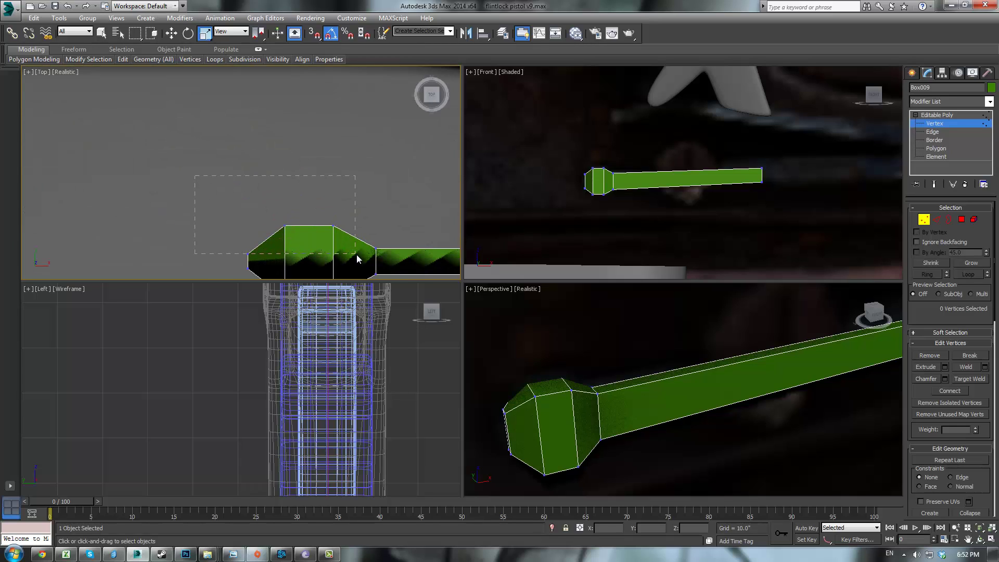
pyautogui.moveTo(358, 258); pyautogui.dragTo(357, 261)
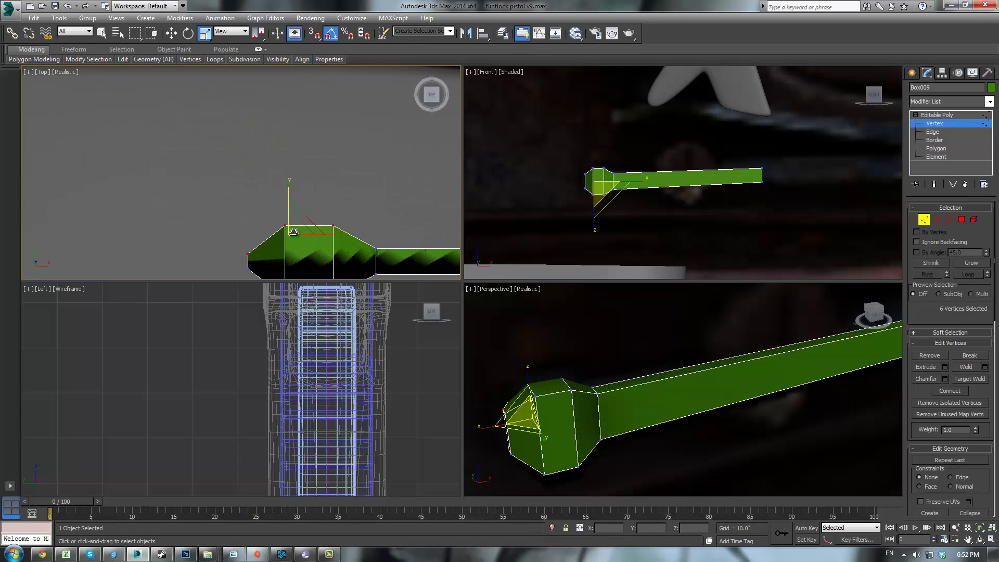
pyautogui.moveTo(293, 232); pyautogui.dragTo(293, 260)
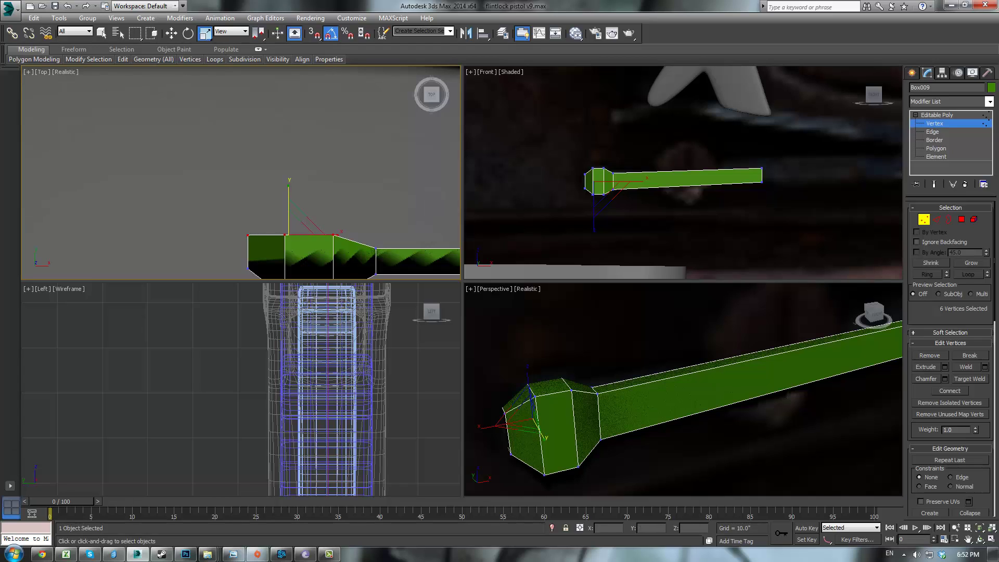
pyautogui.moveTo(293, 147); pyautogui.dragTo(281, 82, button='middle')
pyautogui.press('w')
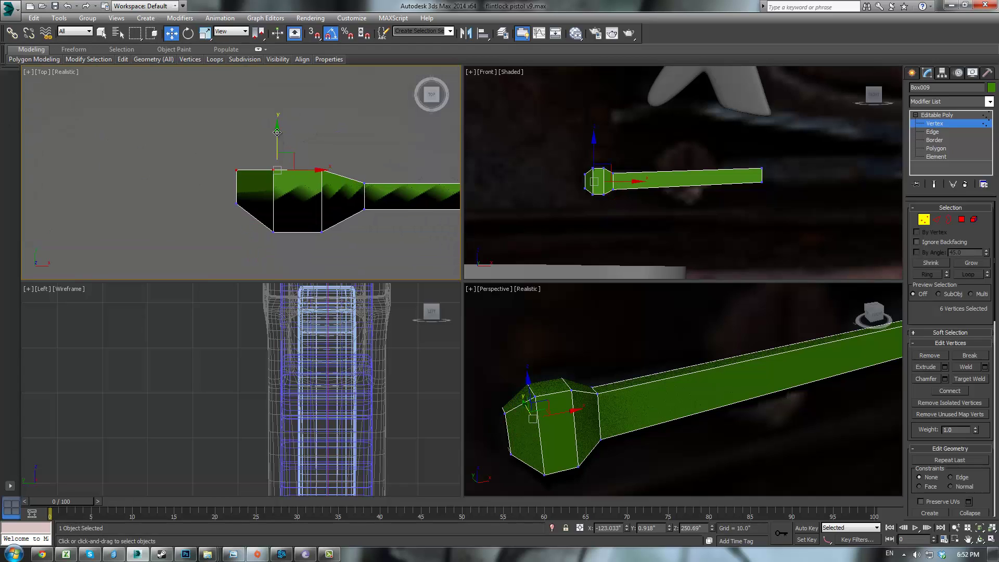
pyautogui.moveTo(276, 133); pyautogui.dragTo(273, 147)
# - Scale the head's six front-side vertices flat to 2% in Y and move them about 0.9" in Y, flush with the bar's front face
pyautogui.moveTo(212, 192); pyautogui.dragTo(335, 240)
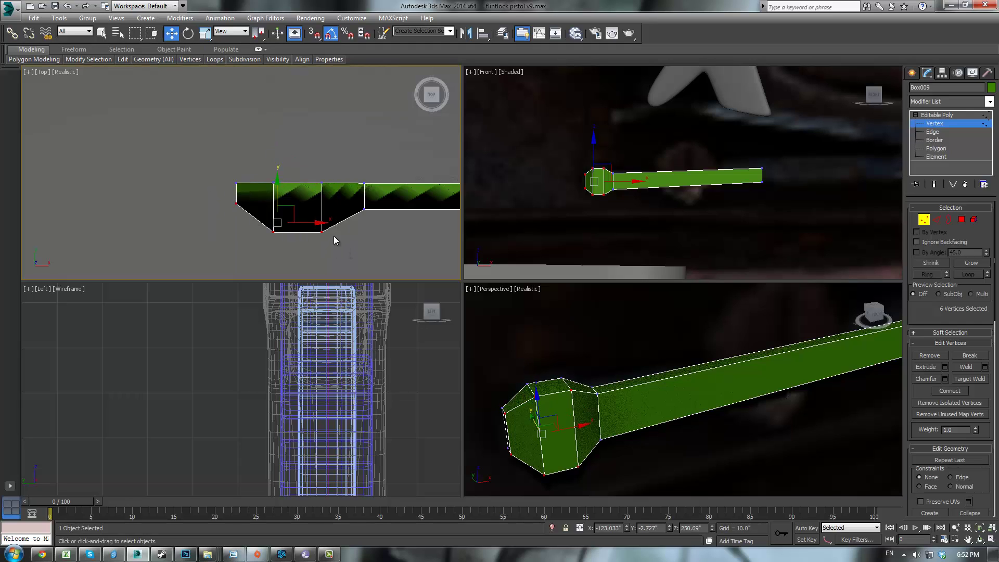
pyautogui.press('r')
pyautogui.moveTo(277, 175); pyautogui.dragTo(66, 525)
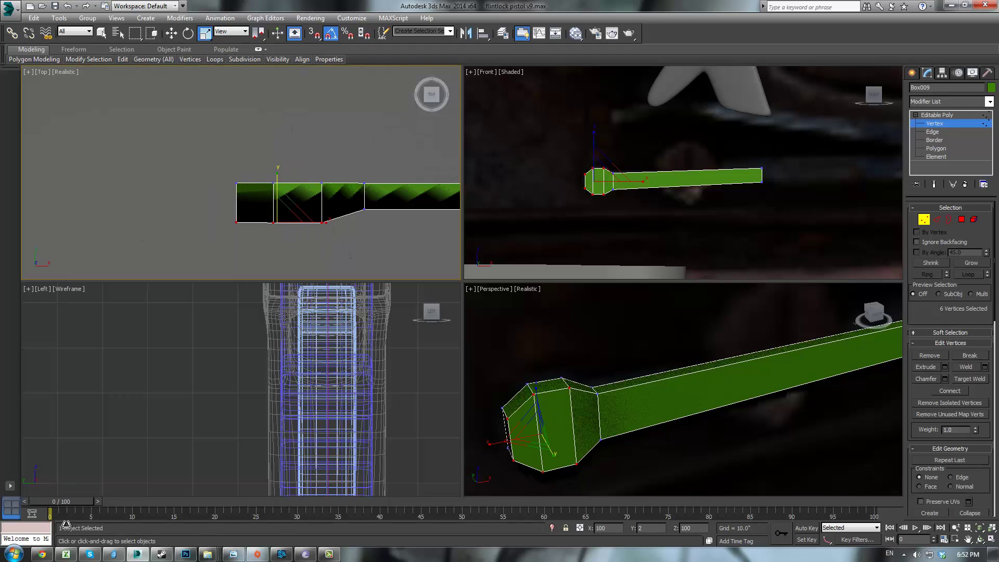
pyautogui.press('w')
pyautogui.moveTo(274, 190); pyautogui.dragTo(276, 178)
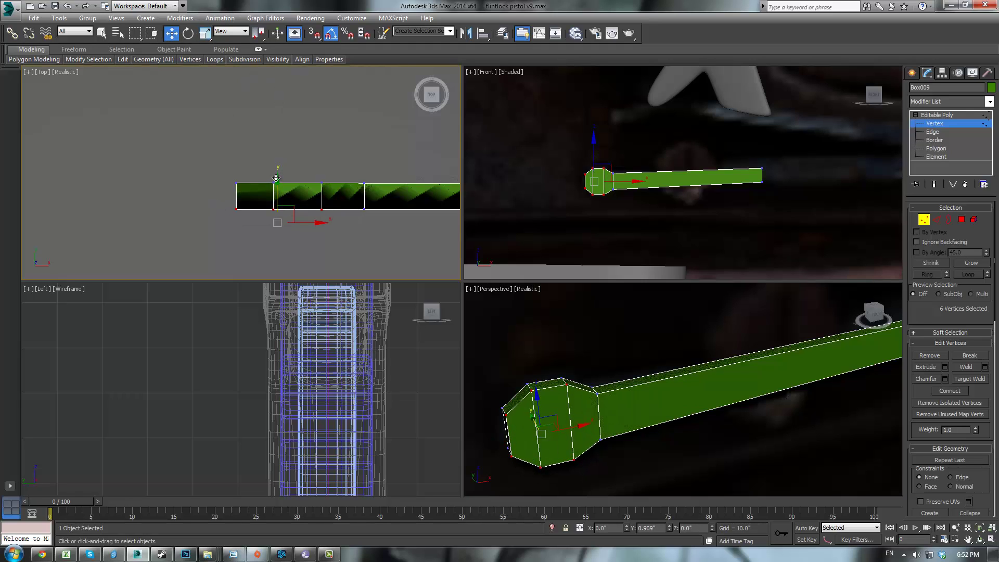
pyautogui.click(301, 234)
# - Leave vertex editing and apply a TurboSmooth modifier to the round-headed bar
pyautogui.scroll(-3, 580, 320)
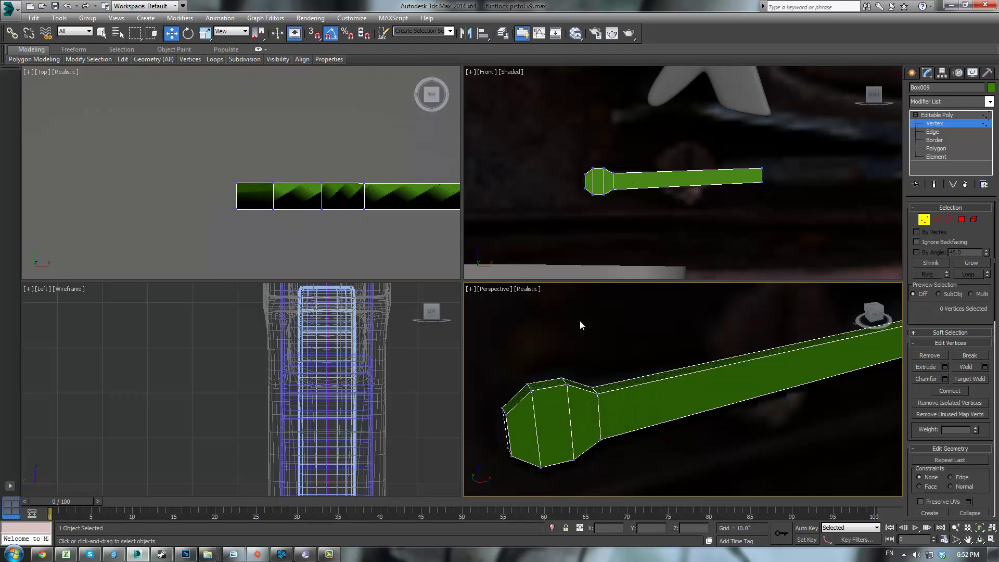
pyautogui.click(946, 121)
pyautogui.click(949, 103)
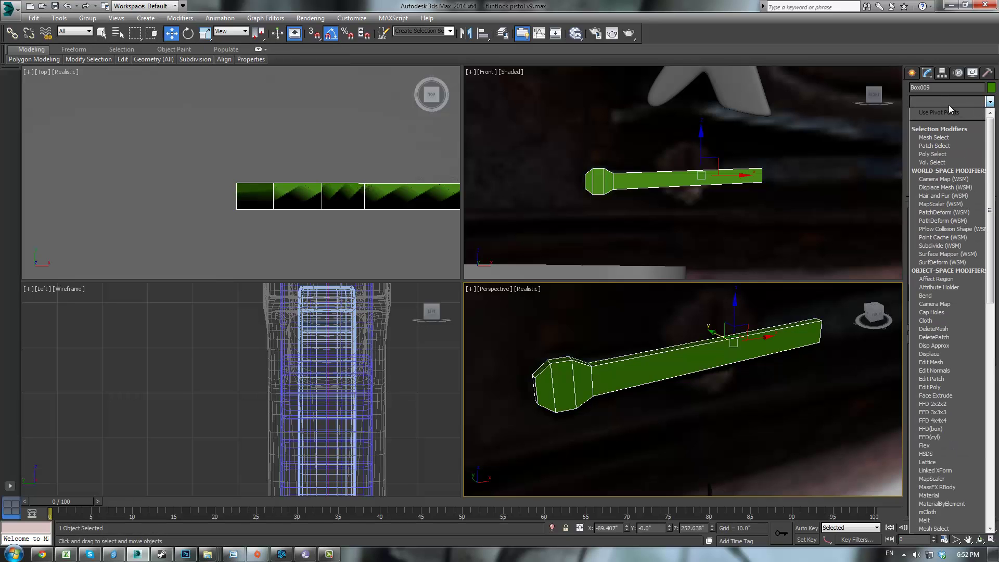
pyautogui.click(948, 104)
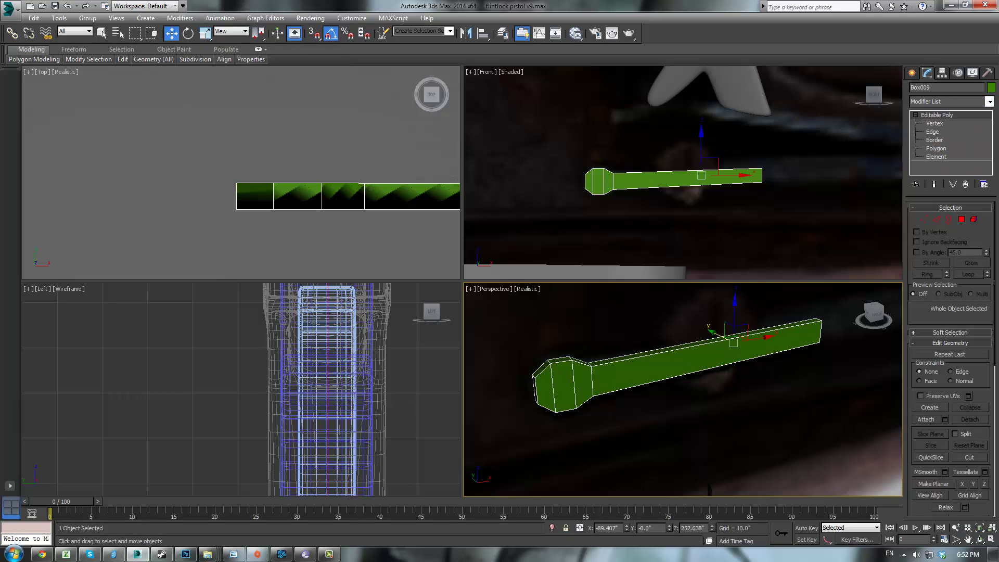
pyautogui.click(930, 106)
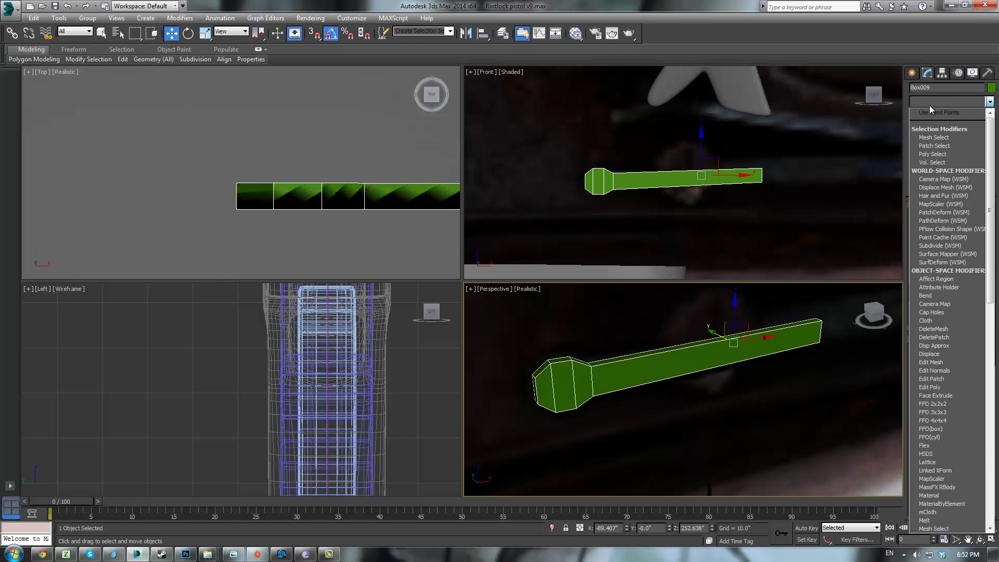
pyautogui.write('tu')
pyautogui.press('Return')
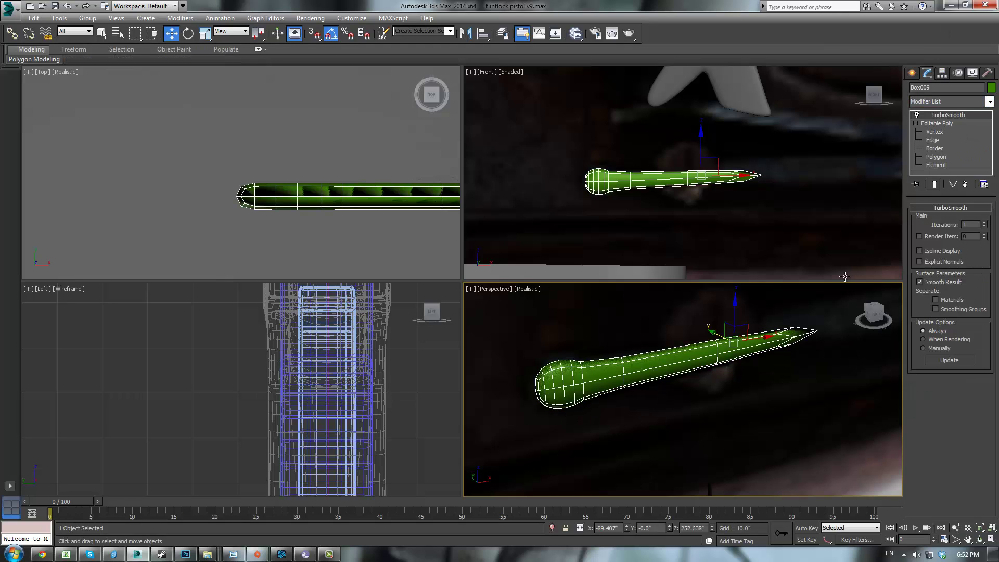
# - In the base Editable Poly, move the bar's four plain-end vertices toward the head and slightly up, to about X -84.4", Z 254"
pyautogui.click(927, 125)
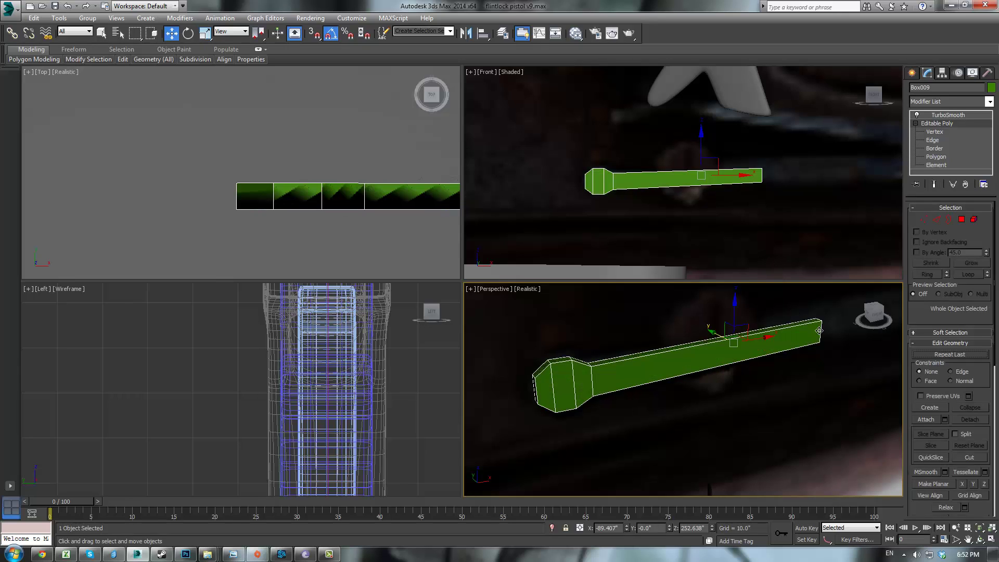
pyautogui.moveTo(792, 364); pyautogui.dragTo(755, 377, button='middle')
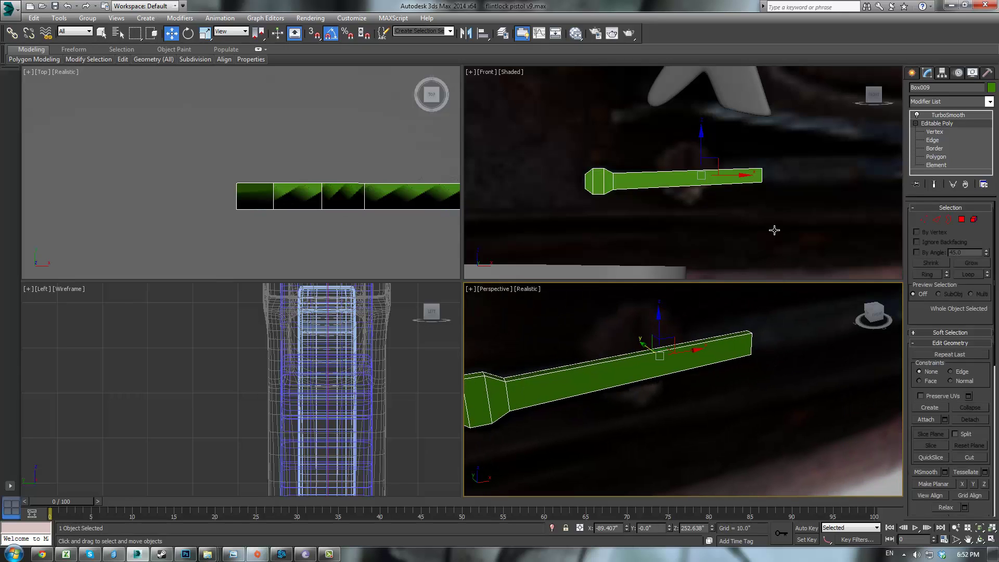
pyautogui.moveTo(780, 181); pyautogui.dragTo(647, 224, button='middle')
pyautogui.scroll(2, 647, 225)
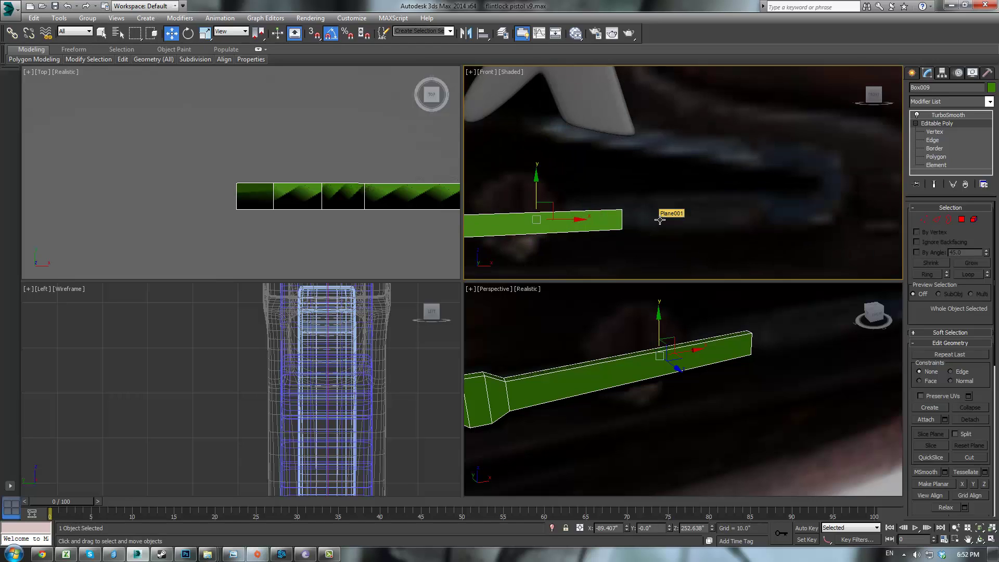
pyautogui.scroll(-2, 657, 221)
pyautogui.click(927, 133)
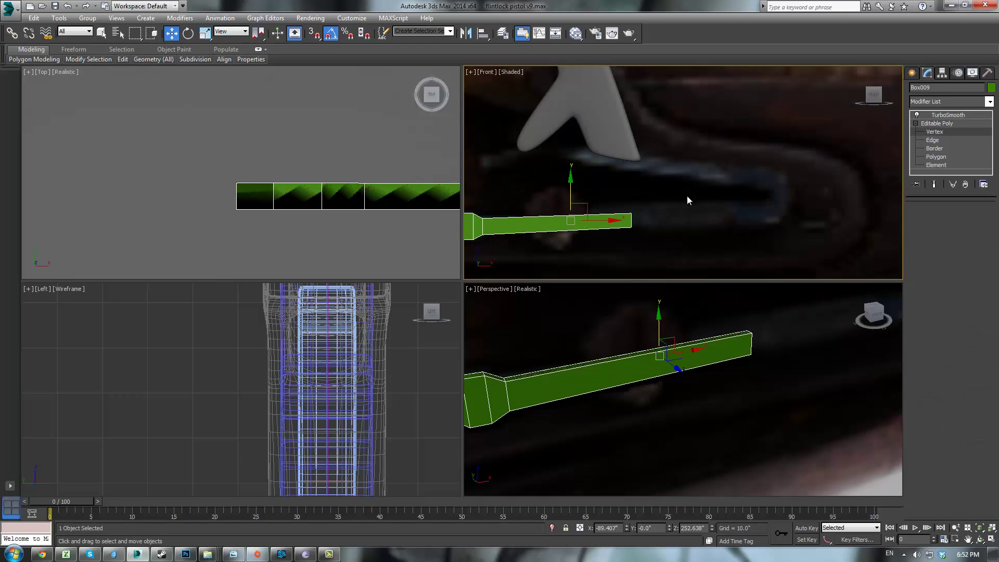
pyautogui.moveTo(663, 199); pyautogui.dragTo(627, 238)
pyautogui.moveTo(644, 206); pyautogui.dragTo(604, 198)
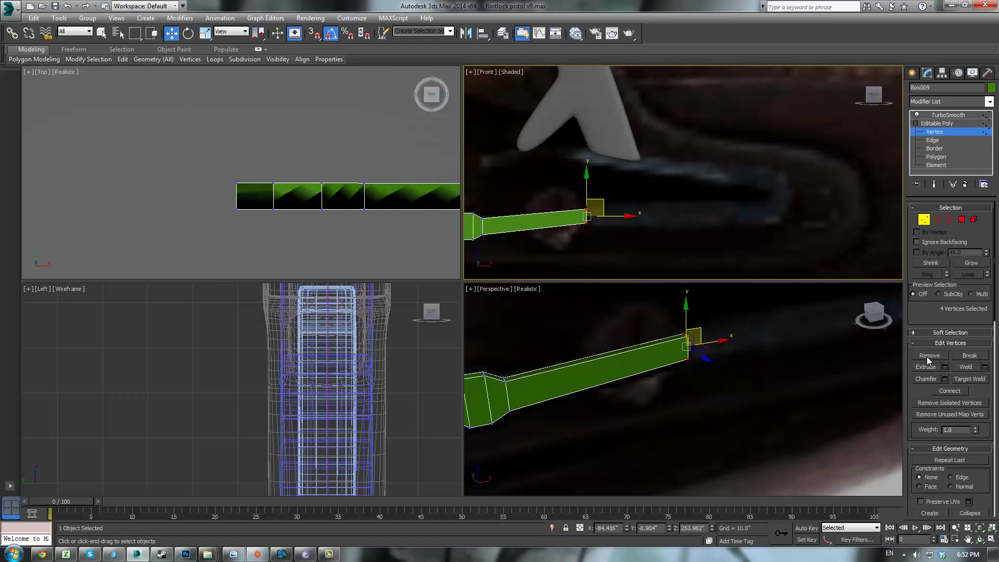
# - Select the polygon at the bar's plain end and bevel it into a thin flange wider than the bar
pyautogui.keyDown('alt'); pyautogui.moveTo(740, 373); pyautogui.dragTo(717, 357, button='middle'); pyautogui.keyUp('alt')
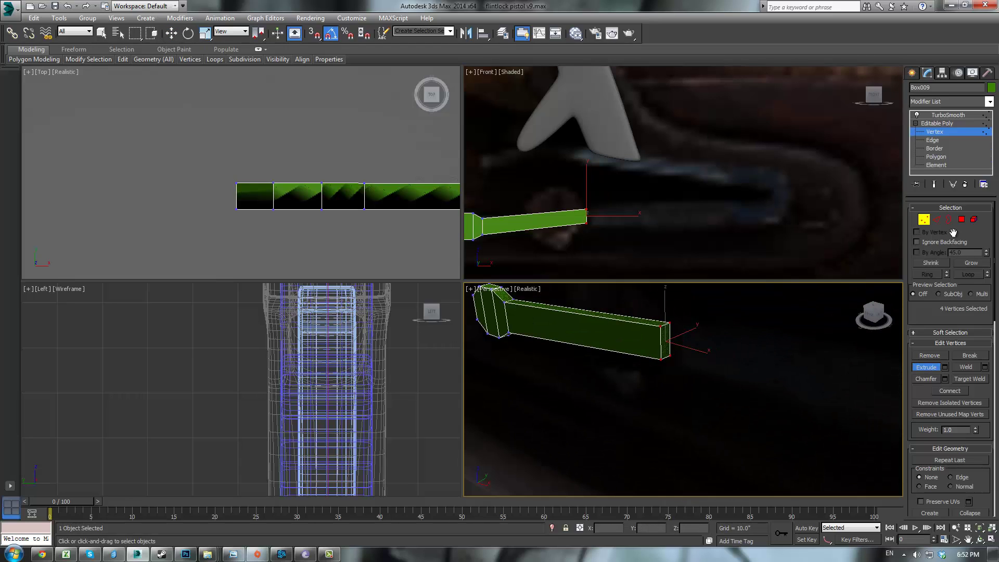
pyautogui.click(961, 219)
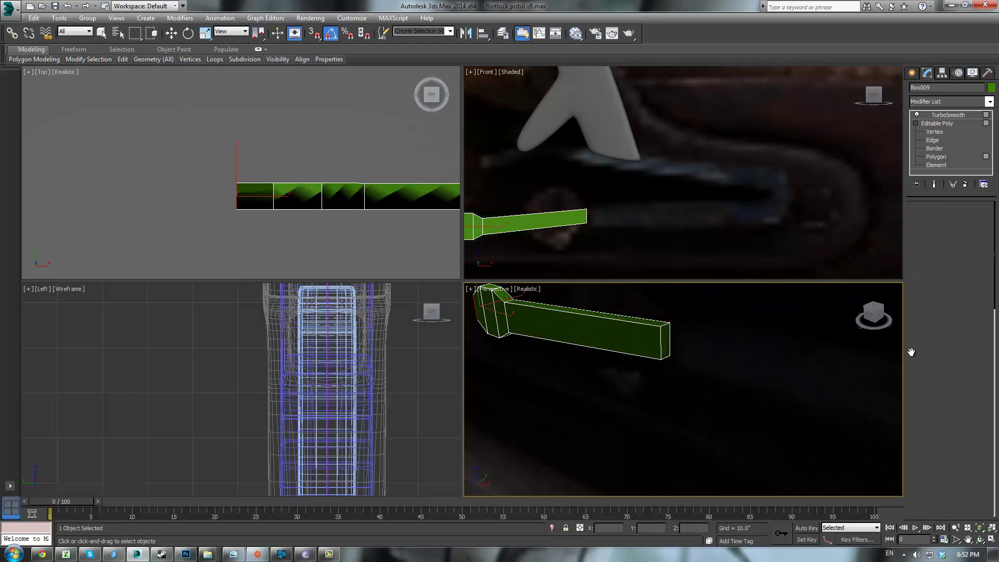
pyautogui.click(665, 338)
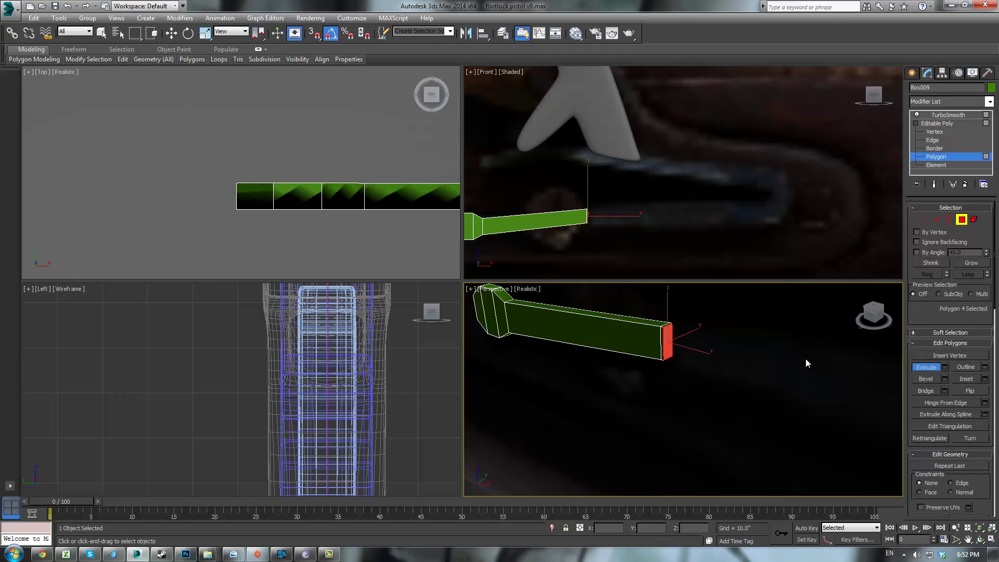
pyautogui.click(928, 379)
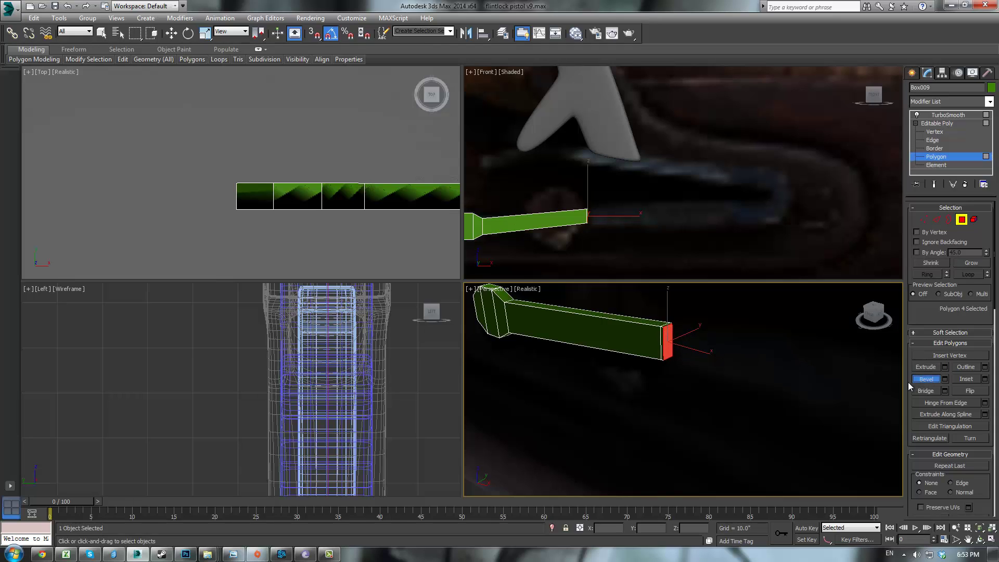
pyautogui.moveTo(669, 346); pyautogui.dragTo(671, 344)
pyautogui.click(671, 346)
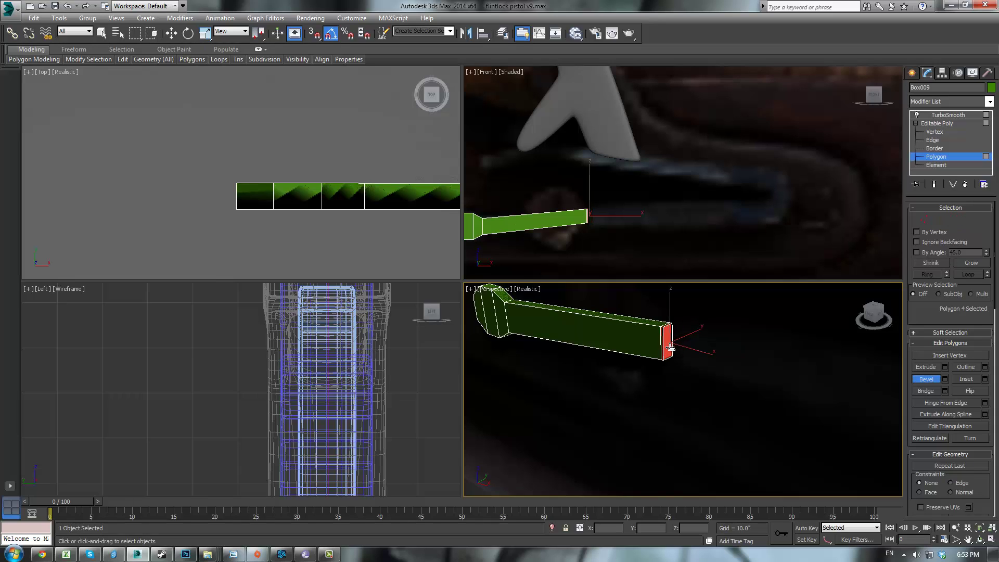
pyautogui.hotkey('ctrl', 'z')
pyautogui.moveTo(671, 346); pyautogui.dragTo(671, 345)
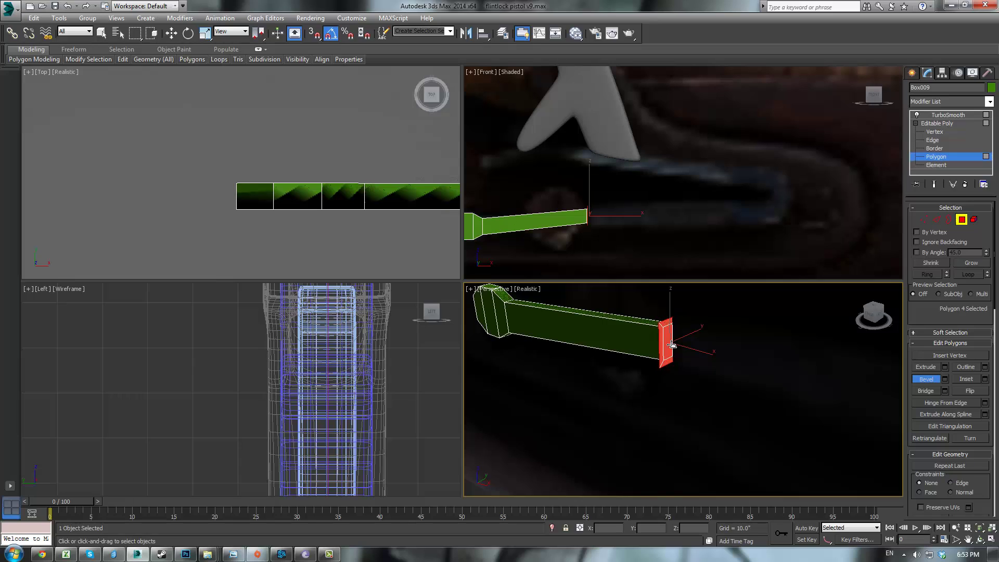
pyautogui.click(672, 344)
# - Extrude the flared end polygon about 45" along the reference spring and nudge its end vertices slightly upward
pyautogui.click(925, 367)
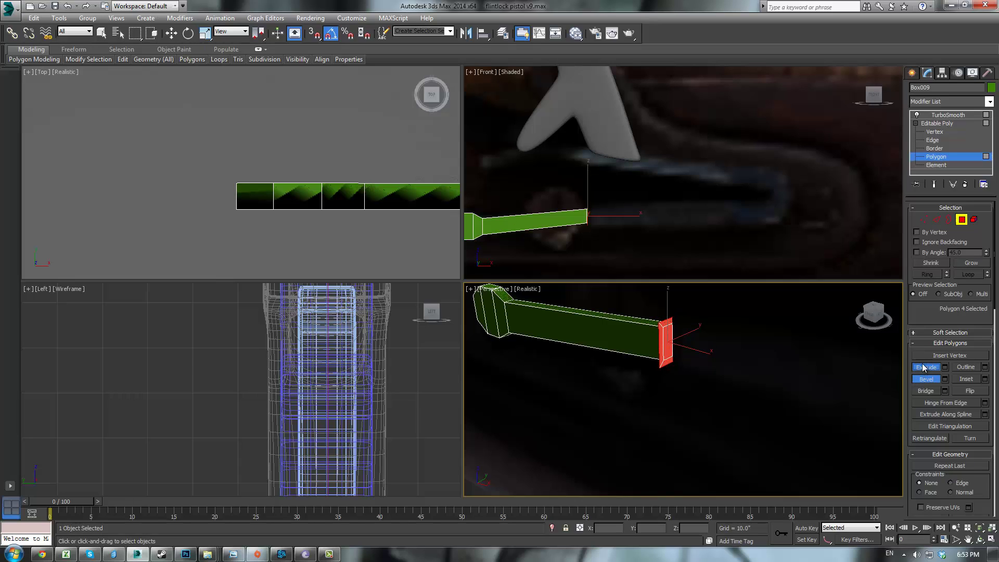
pyautogui.moveTo(670, 334); pyautogui.dragTo(868, 219)
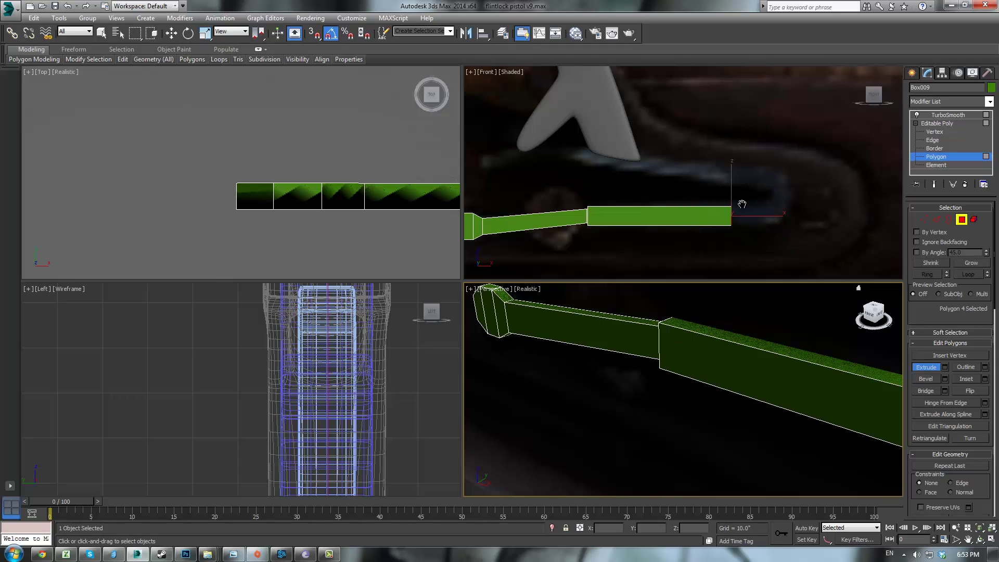
pyautogui.moveTo(755, 207); pyautogui.dragTo(744, 192, button='middle')
pyautogui.press('1')
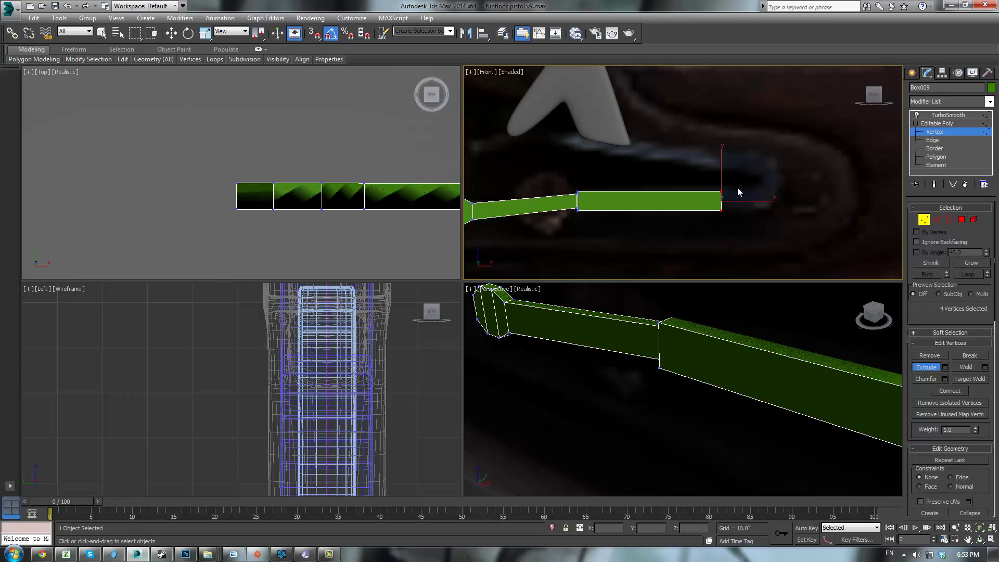
pyautogui.press('w')
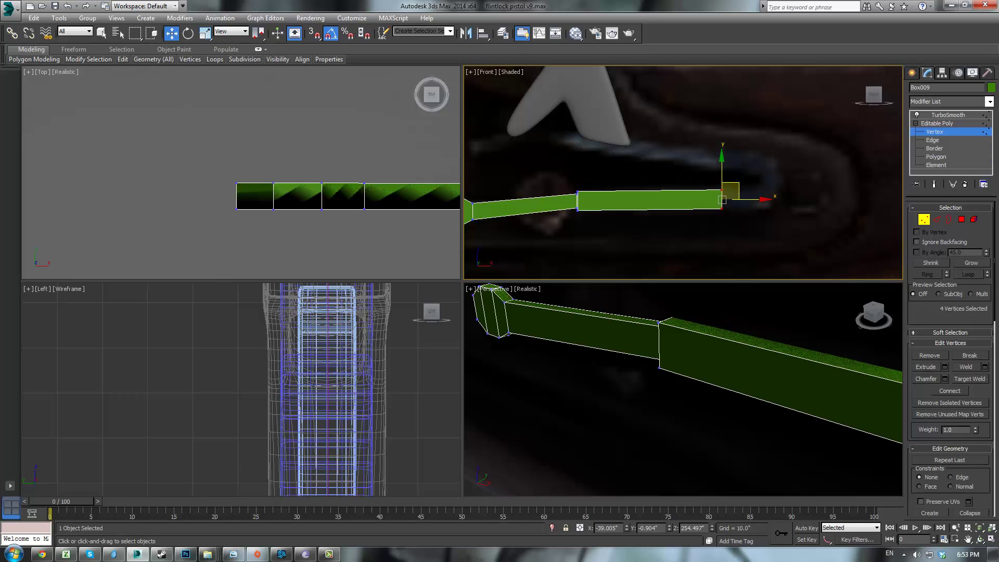
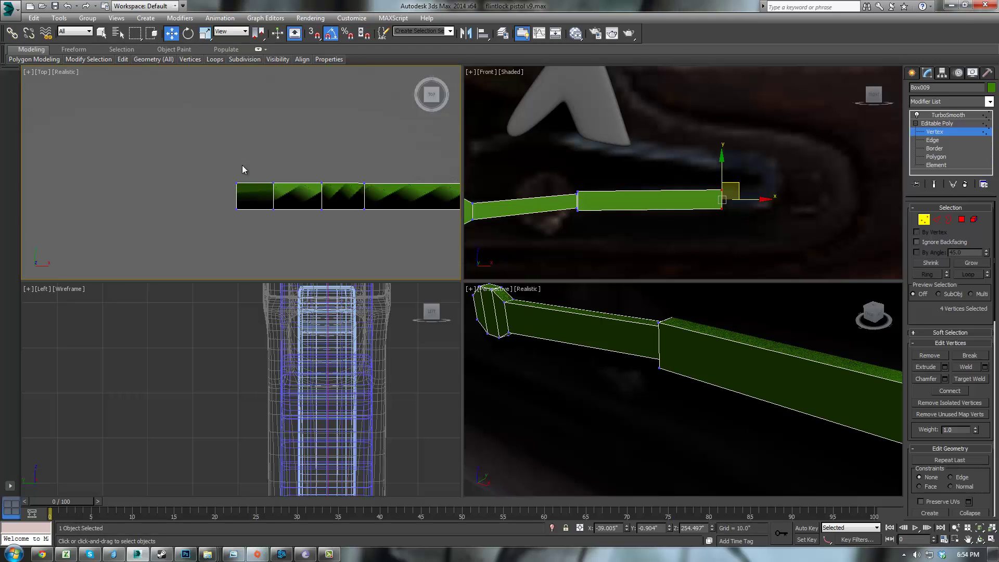
# - In a wireframe Top view, move the wider section's back-side vertices to about Y 0.07" and its front-side vertices to about Y -3.6"
pyautogui.scroll(-3, 305, 156)
pyautogui.press('F3')
pyautogui.scroll(-3, 327, 165)
pyautogui.moveTo(395, 167); pyautogui.dragTo(161, 172, button='middle')
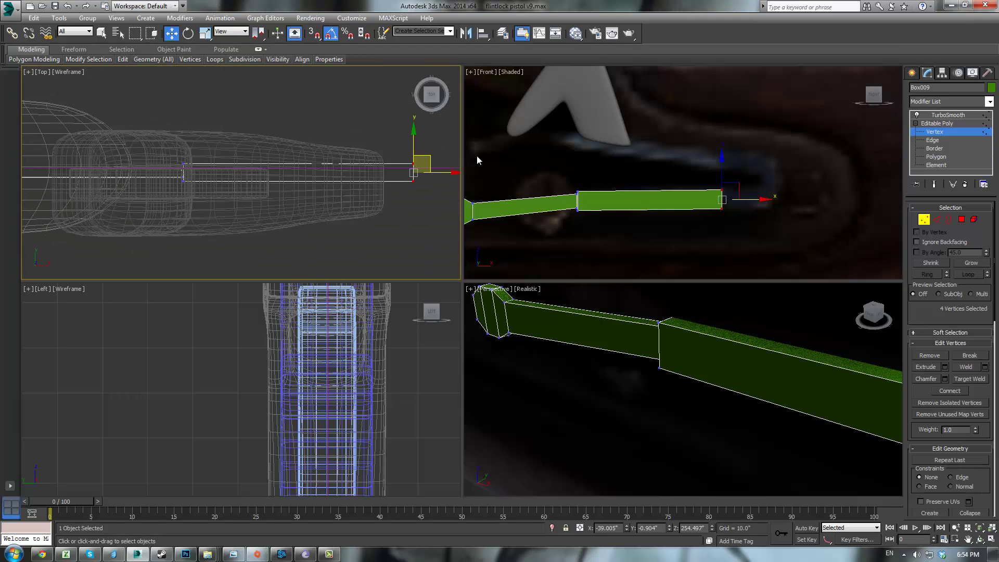
pyautogui.rightClick(180, 122)
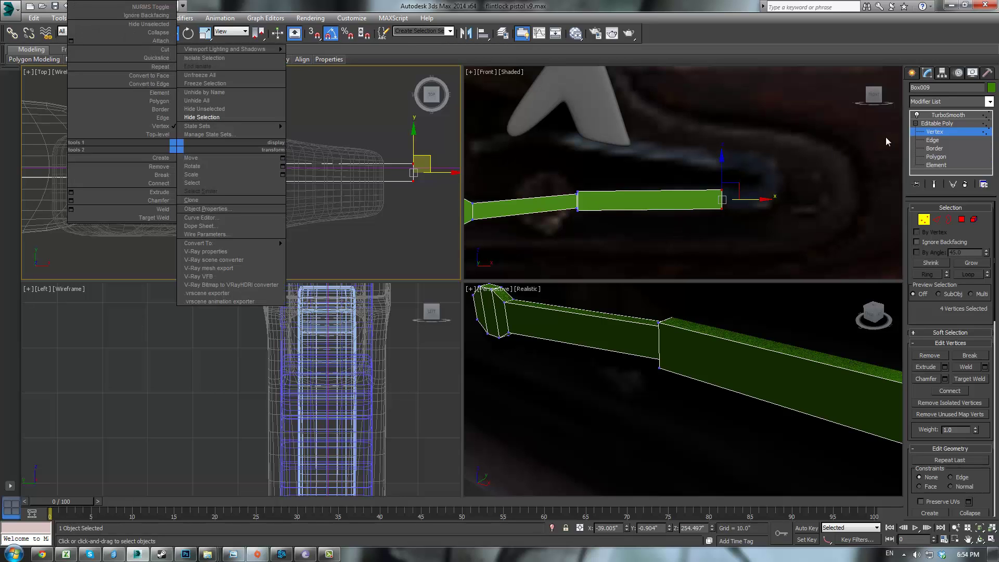
pyautogui.click(348, 144)
pyautogui.click(364, 136)
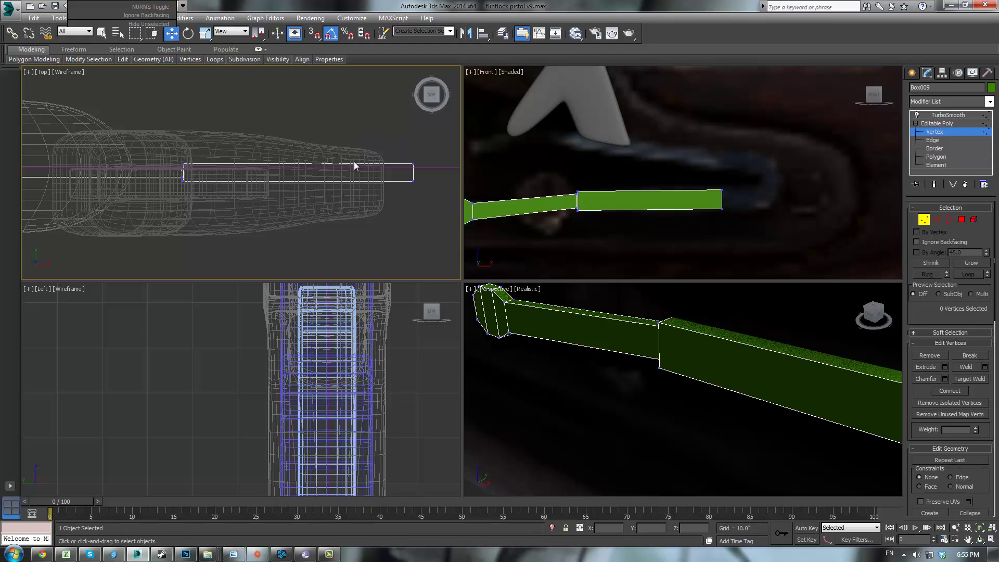
pyautogui.moveTo(207, 168); pyautogui.dragTo(180, 166)
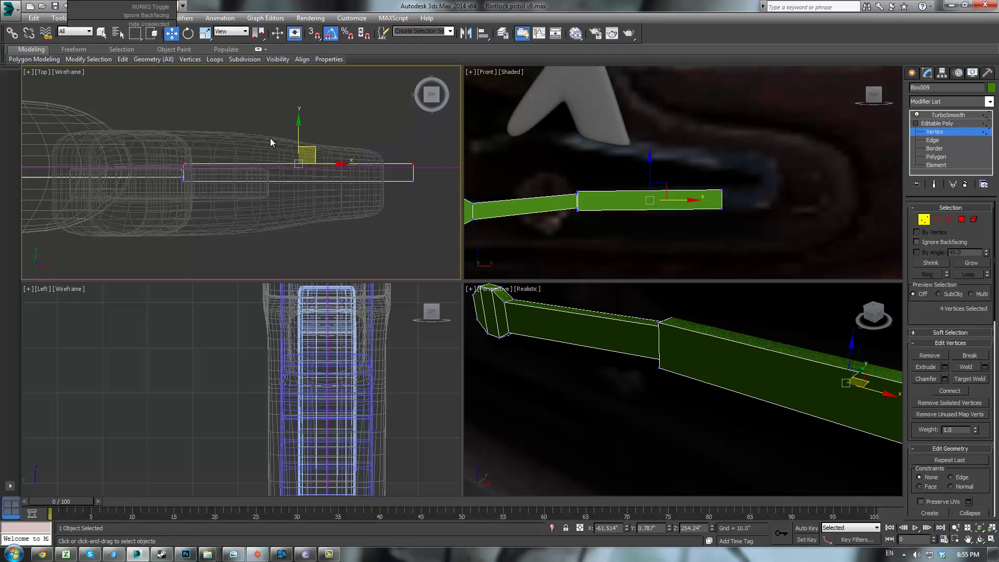
pyautogui.moveTo(299, 130); pyautogui.dragTo(299, 134)
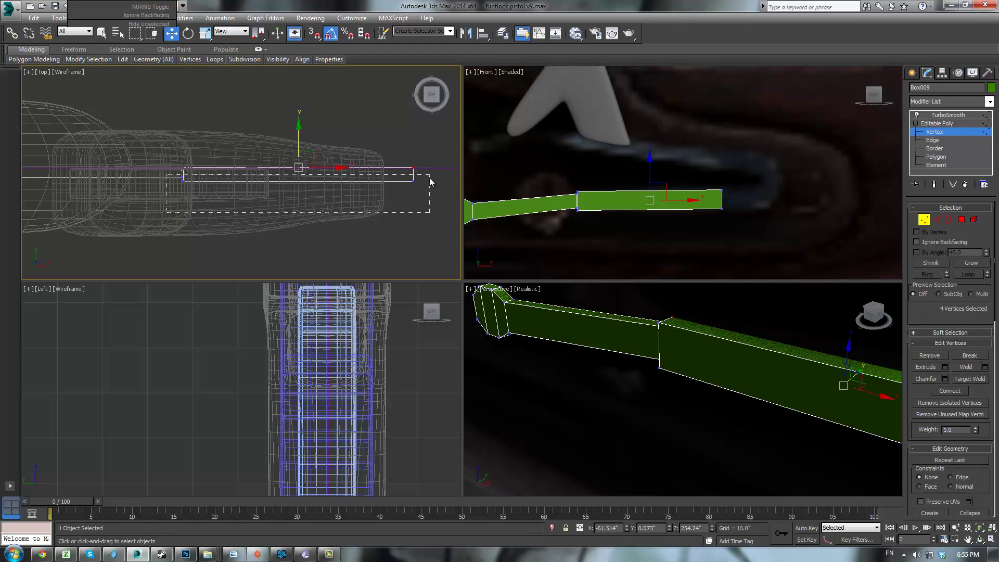
pyautogui.moveTo(430, 182); pyautogui.dragTo(427, 180)
pyautogui.moveTo(298, 147); pyautogui.dragTo(299, 158)
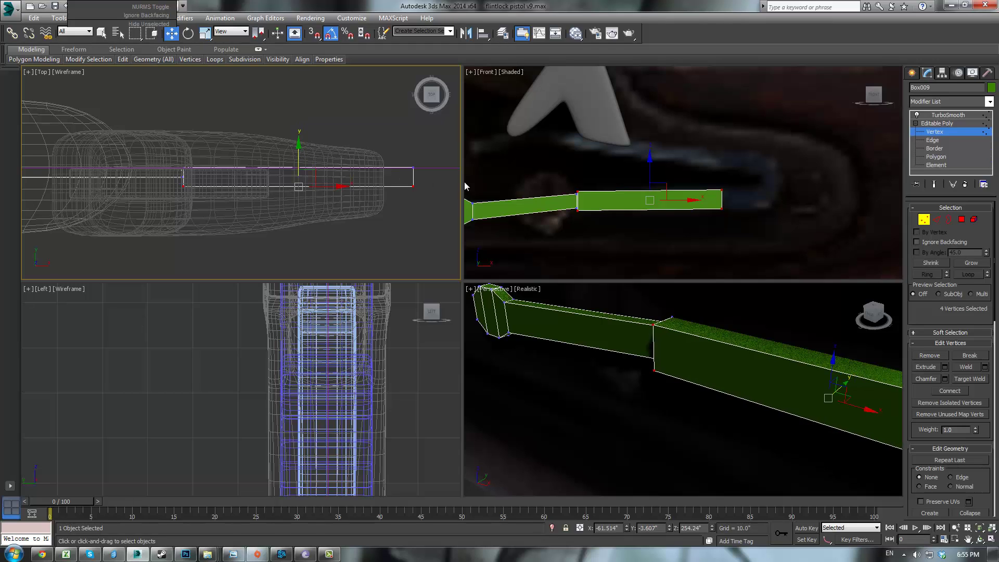
# - Lengthen the wider section by moving its end polygon along X to about -27.4", near the spring's bend in the reference
pyautogui.moveTo(659, 191); pyautogui.dragTo(678, 182, button='middle')
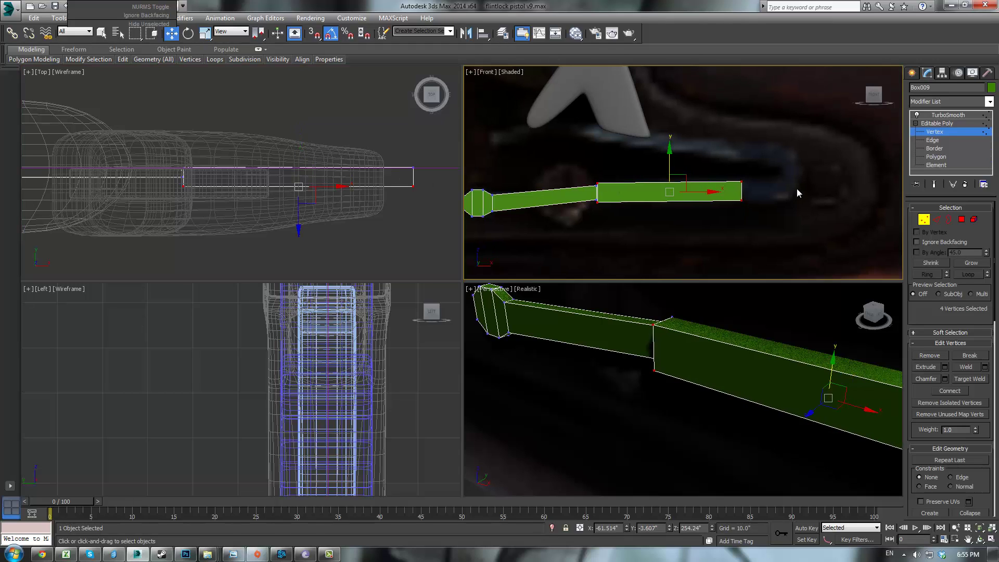
pyautogui.moveTo(794, 188); pyautogui.dragTo(709, 203, button='middle')
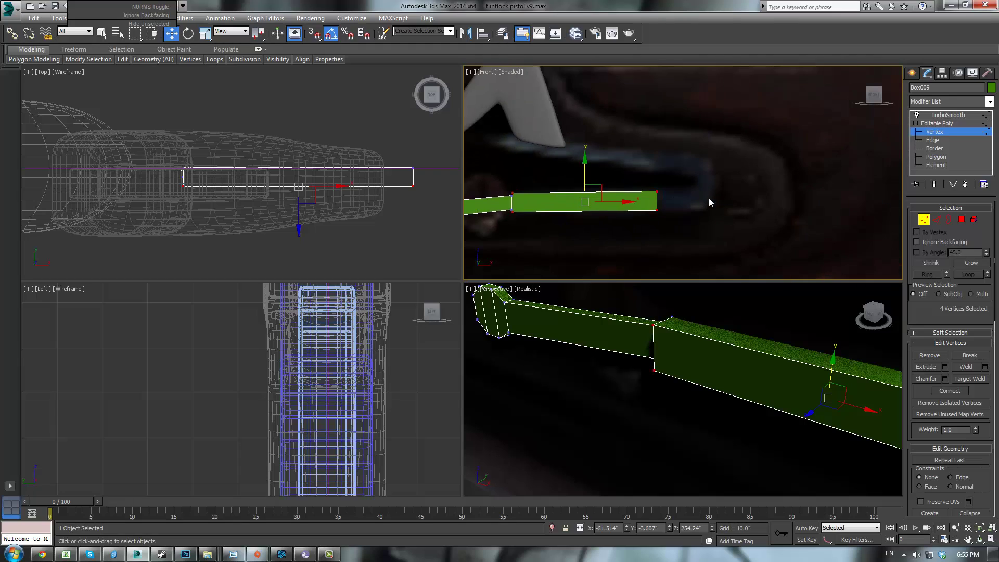
pyautogui.scroll(2, 718, 197)
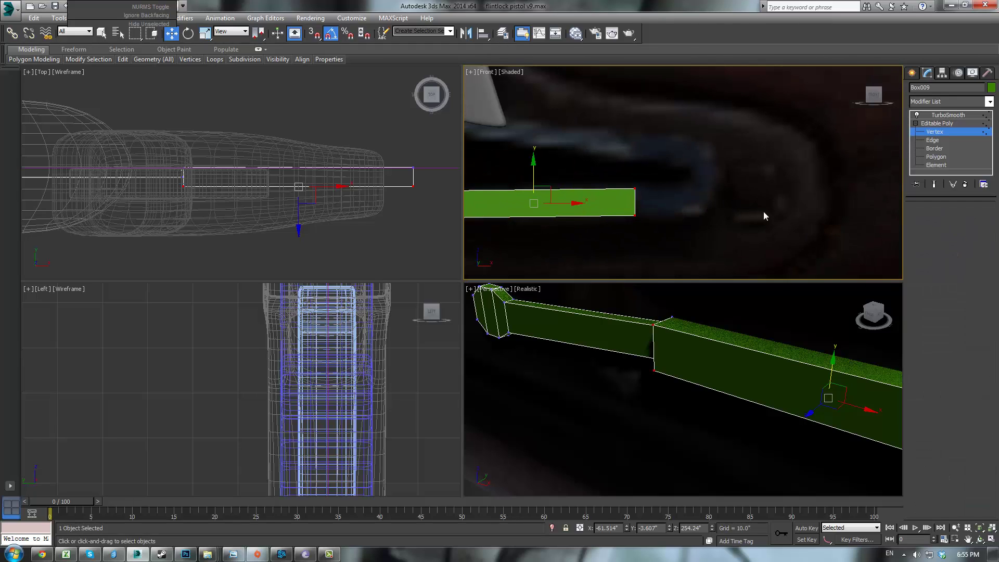
pyautogui.press('4')
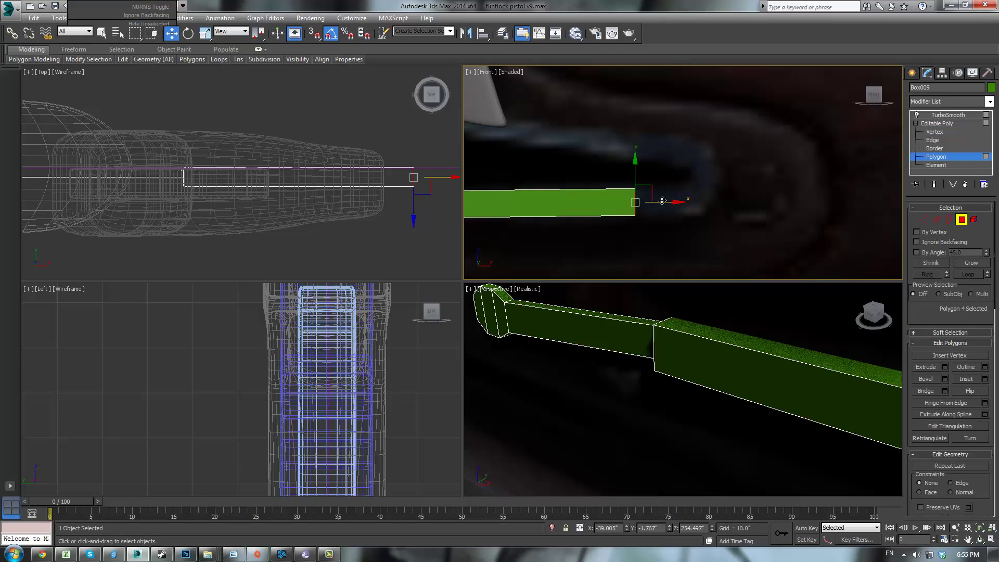
pyautogui.moveTo(662, 201); pyautogui.dragTo(718, 203)
# - Hinge the wider section's end polygon about 90° from its upper edge with 4 segments, forming the bend's lower corner
pyautogui.scroll(2, 782, 192)
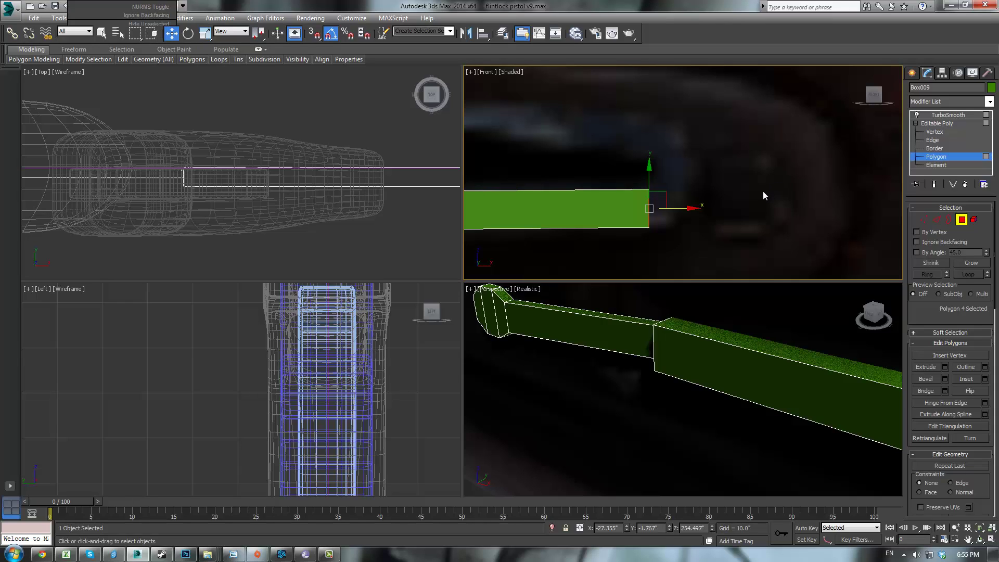
pyautogui.scroll(-5, 810, 355)
pyautogui.scroll(4, 778, 350)
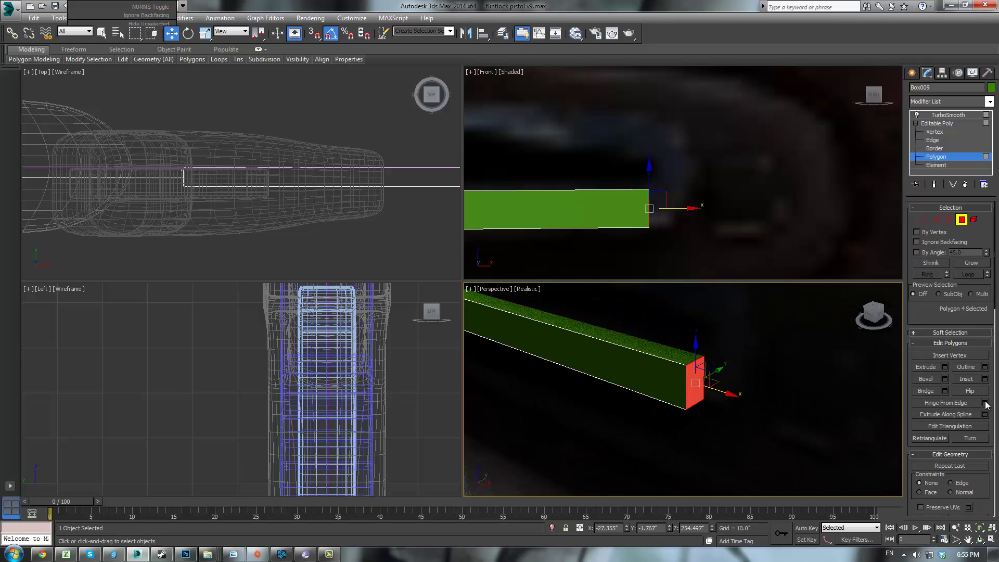
pyautogui.click(690, 362)
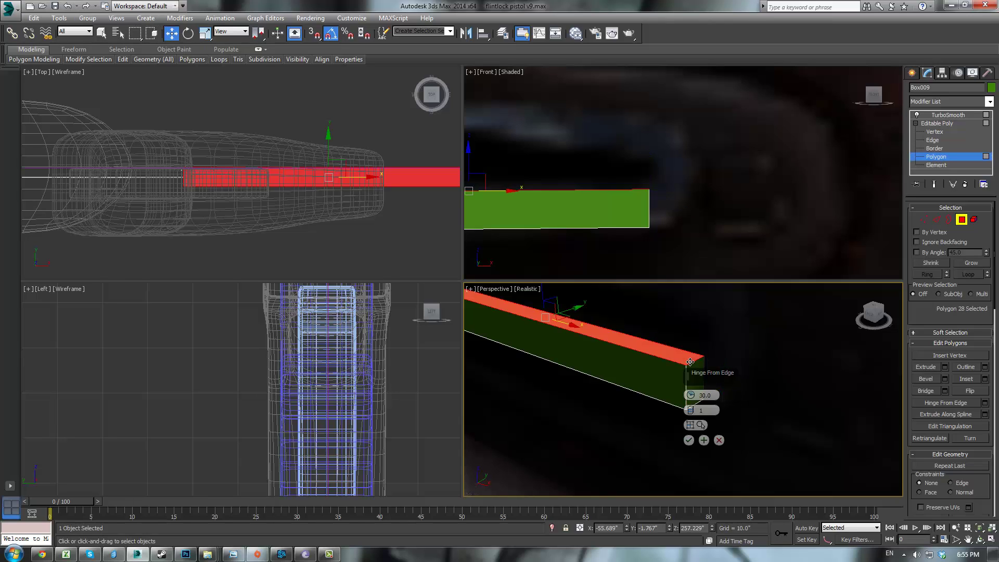
pyautogui.click(694, 367)
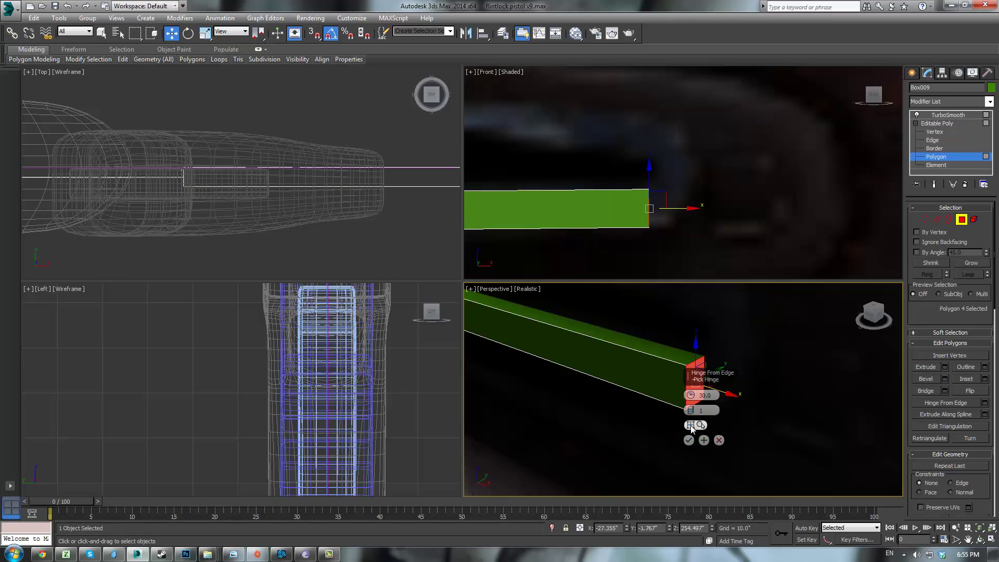
pyautogui.click(691, 425)
pyautogui.click(691, 399)
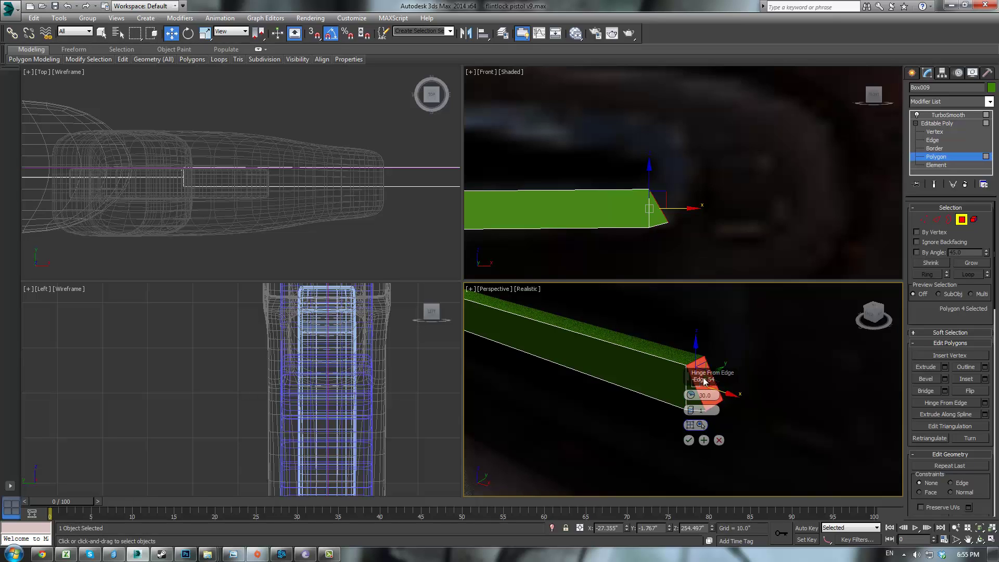
pyautogui.moveTo(692, 399); pyautogui.dragTo(740, 341)
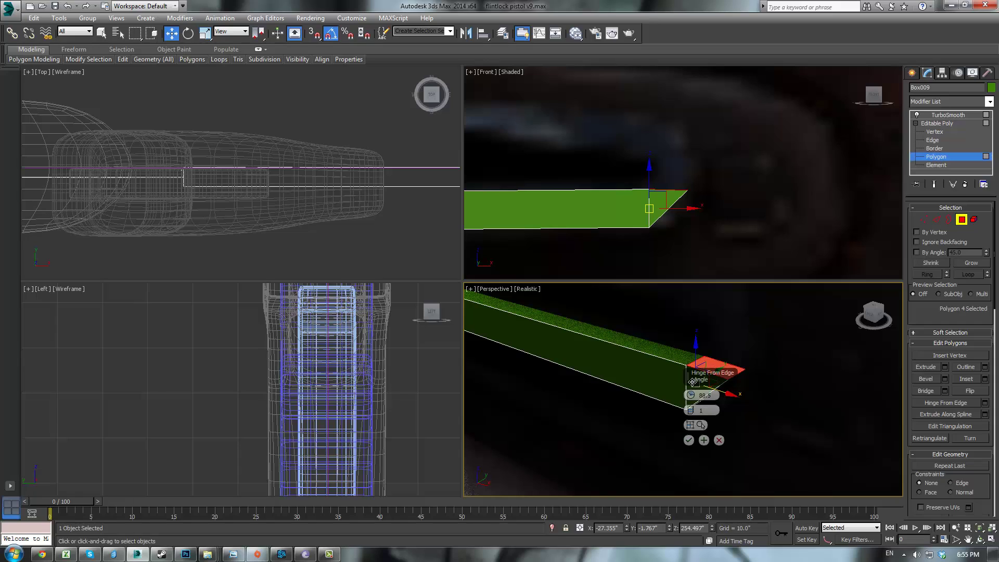
pyautogui.moveTo(690, 409); pyautogui.dragTo(691, 411)
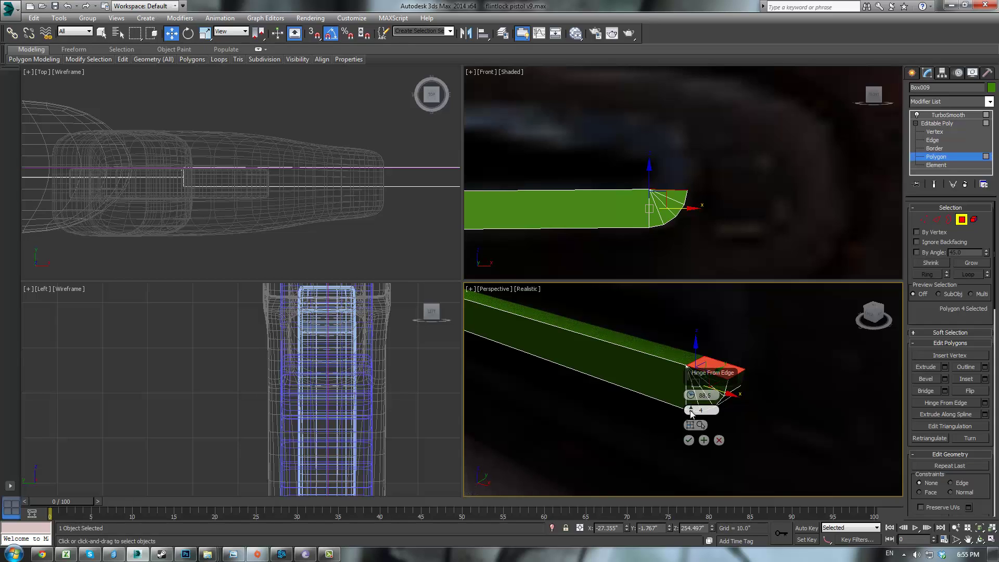
pyautogui.click(690, 441)
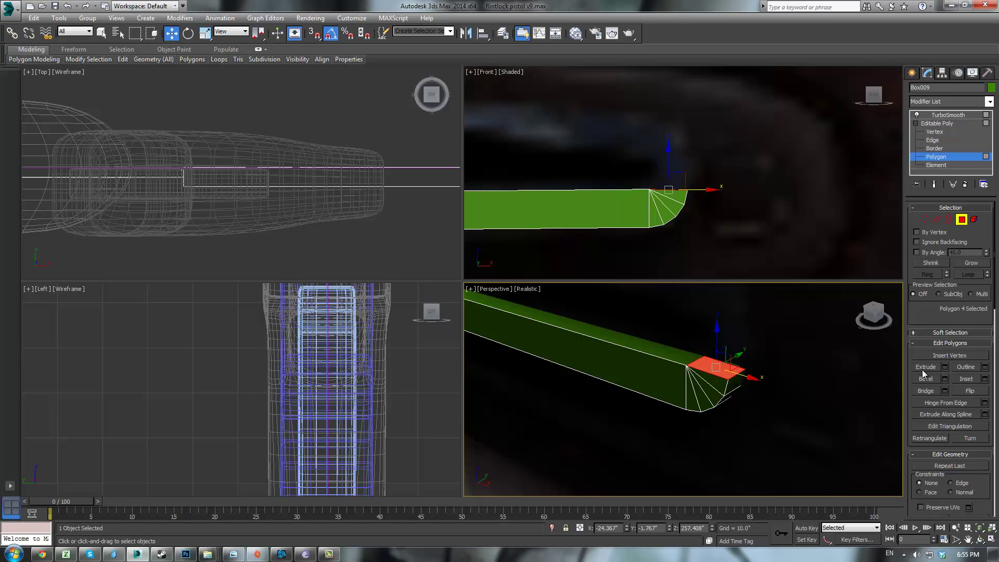
# - Extrude the turned polygon upward about 4.5" and hinge it about 90° from its inner edge with 4 segments
pyautogui.click(926, 367)
pyautogui.moveTo(720, 371); pyautogui.dragTo(724, 346)
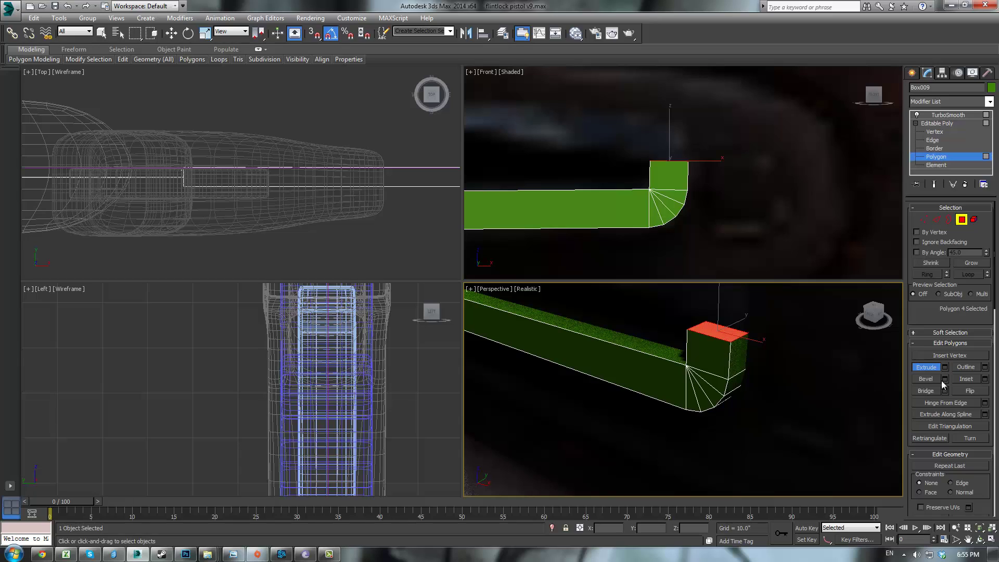
pyautogui.click(985, 403)
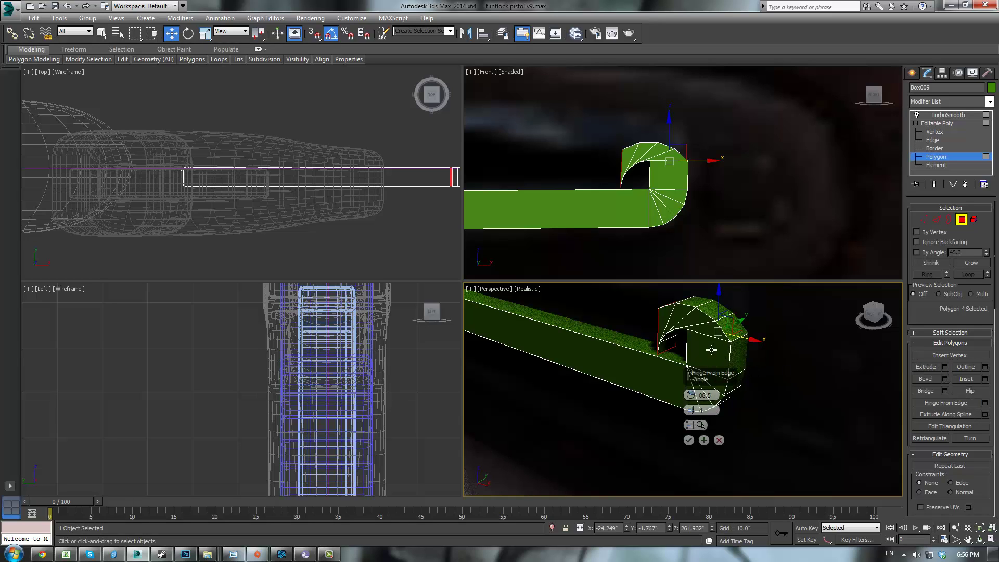
pyautogui.click(689, 425)
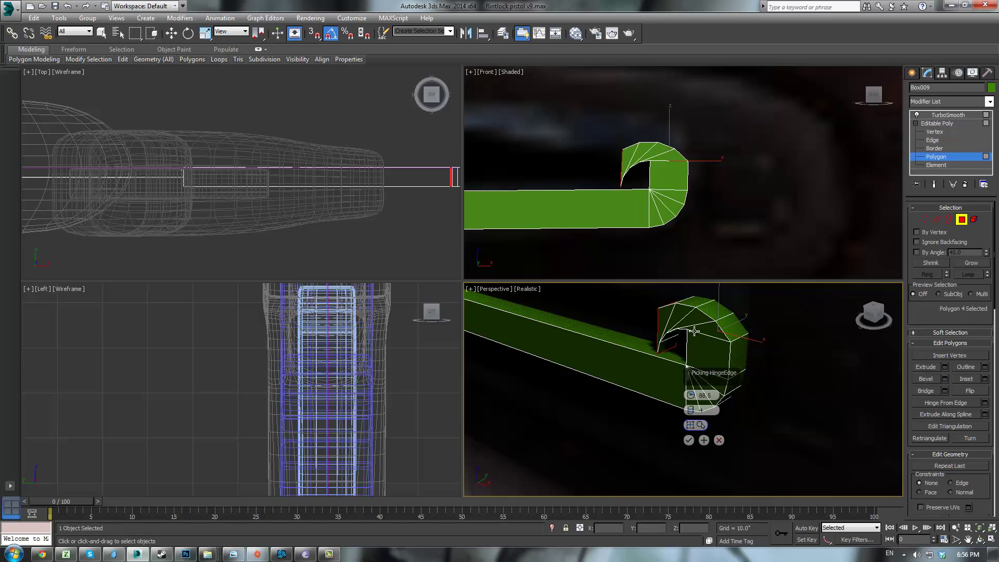
pyautogui.click(695, 331)
pyautogui.keyDown('alt'); pyautogui.moveTo(719, 348); pyautogui.dragTo(739, 354, button='middle'); pyautogui.keyUp('alt')
pyautogui.click(692, 426)
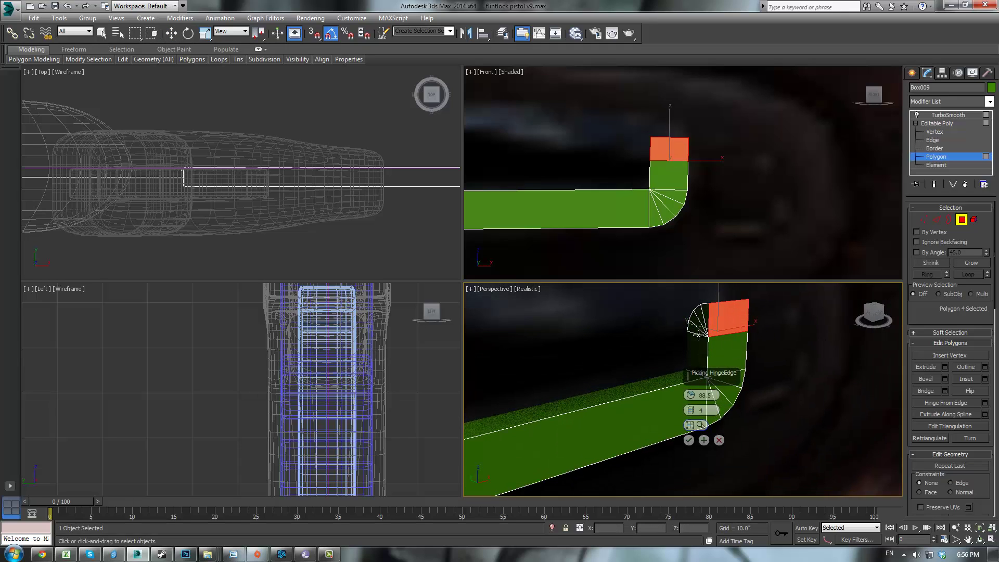
pyautogui.click(725, 335)
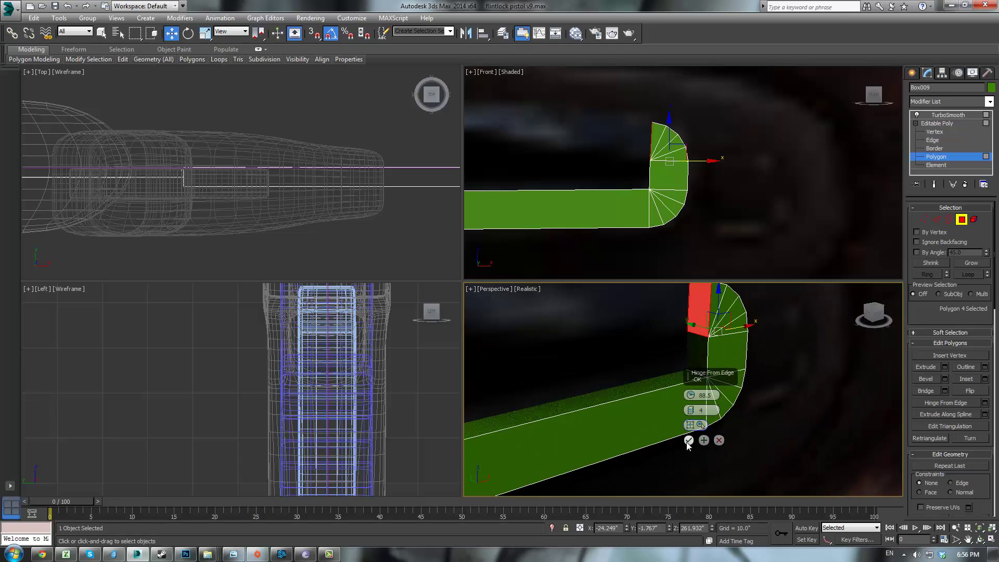
pyautogui.click(689, 441)
# - Extrude the bend's end polygon into an upper arm, move its end beneath the frizzen's foot and scale it thinner
pyautogui.click(925, 367)
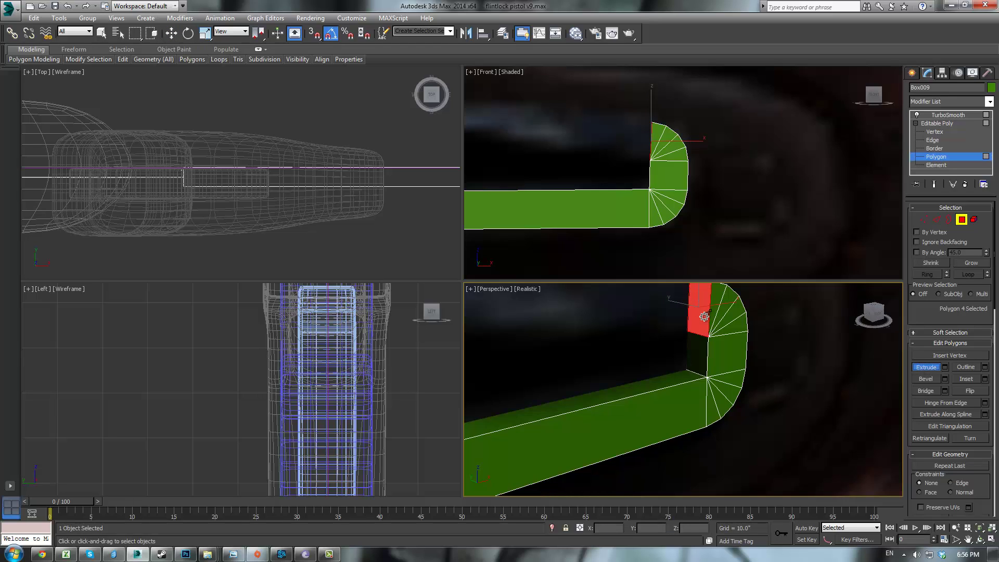
pyautogui.moveTo(705, 317); pyautogui.dragTo(710, 293)
pyautogui.moveTo(667, 174); pyautogui.dragTo(758, 218, button='middle')
pyautogui.scroll(-5, 744, 218)
pyautogui.press('w')
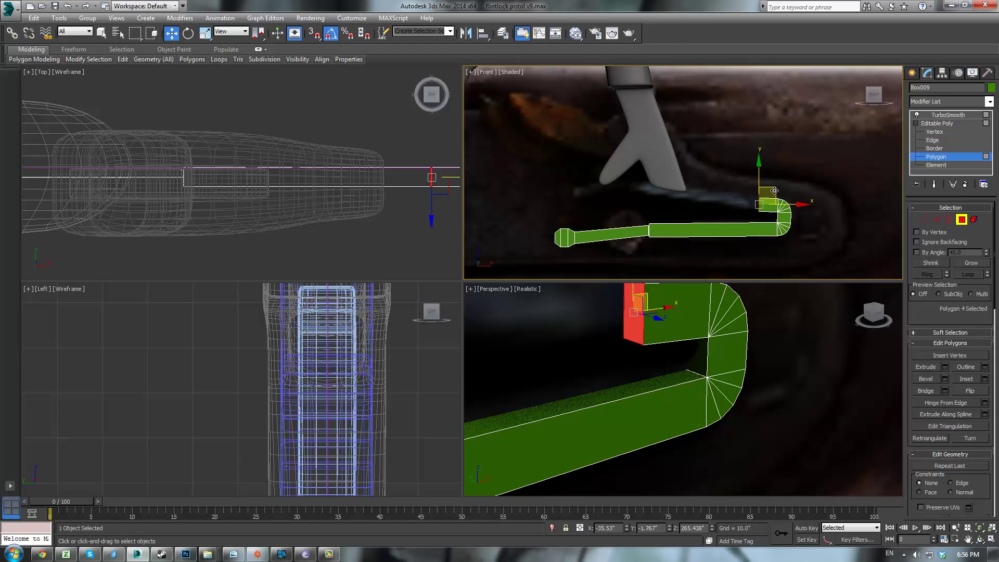
pyautogui.moveTo(771, 196); pyautogui.dragTo(616, 180)
pyautogui.press('r')
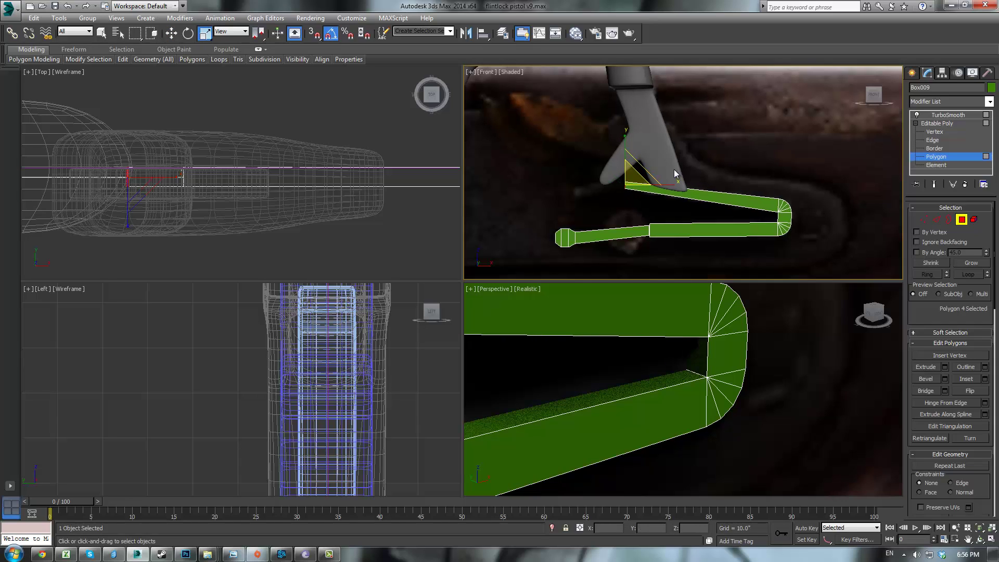
# - Extrude the upper arm's thin end polygon again so it reaches past the frizzen's smaller toe
pyautogui.scroll(3, 674, 169)
pyautogui.click(928, 367)
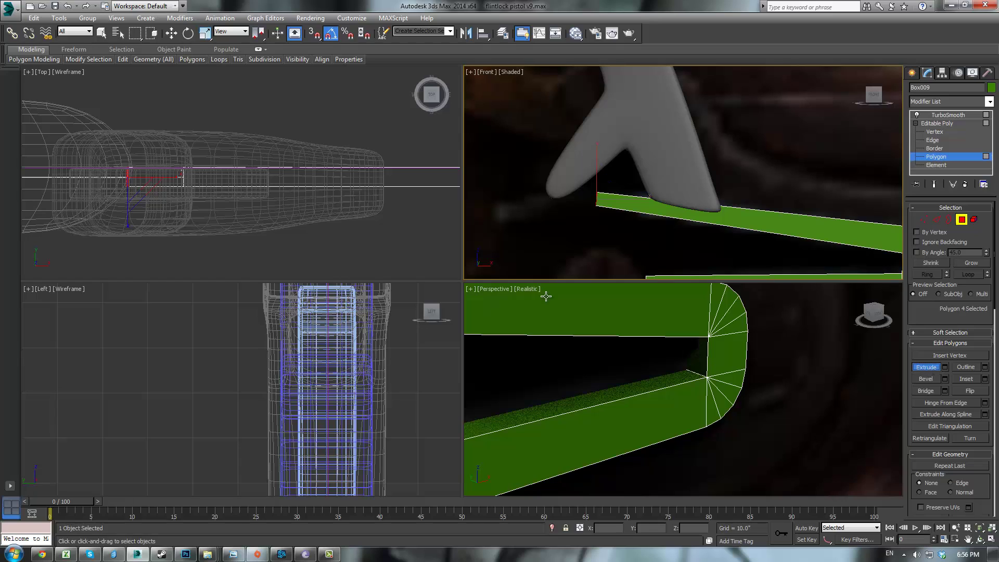
pyautogui.moveTo(601, 337); pyautogui.dragTo(710, 366, button='middle')
pyautogui.scroll(-4, 710, 365)
pyautogui.moveTo(582, 365); pyautogui.dragTo(638, 354, button='middle')
pyautogui.moveTo(637, 354); pyautogui.dragTo(642, 293)
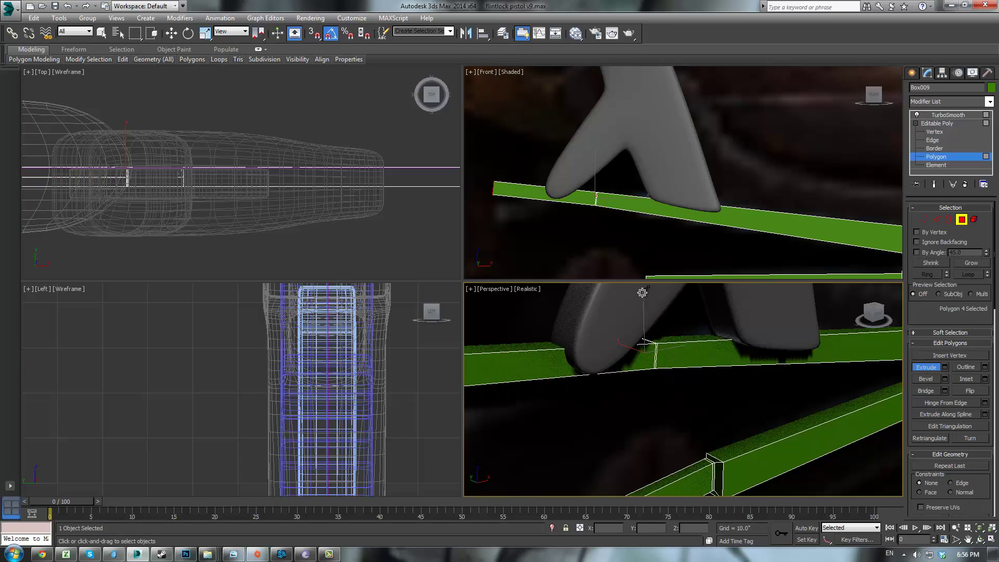
# - Lower the new section's end polygon so the tip slopes down, rotate it upright and leave polygon editing
pyautogui.moveTo(518, 164); pyautogui.dragTo(608, 183, button='middle')
pyautogui.press('w')
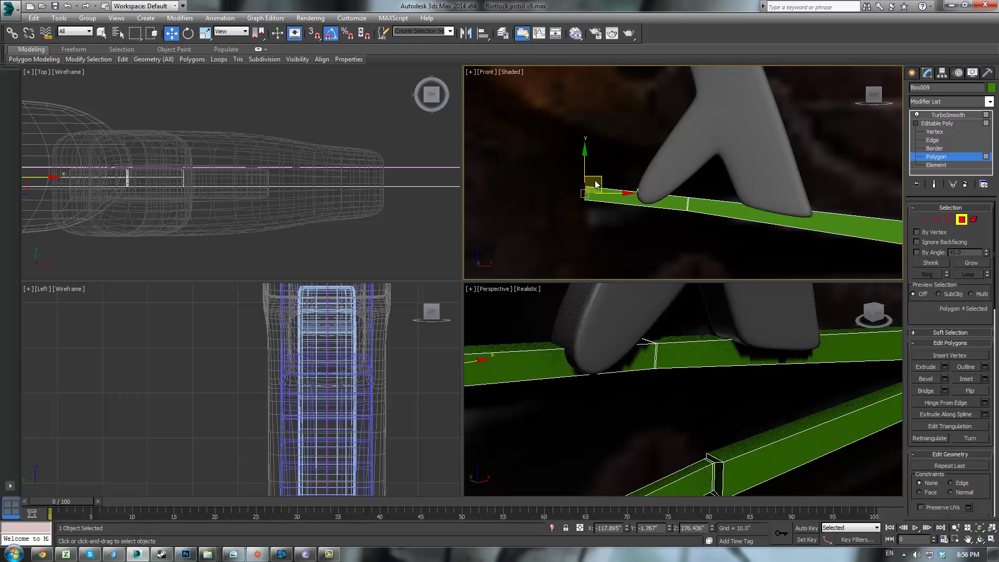
pyautogui.moveTo(605, 188); pyautogui.dragTo(600, 202)
pyautogui.press('e')
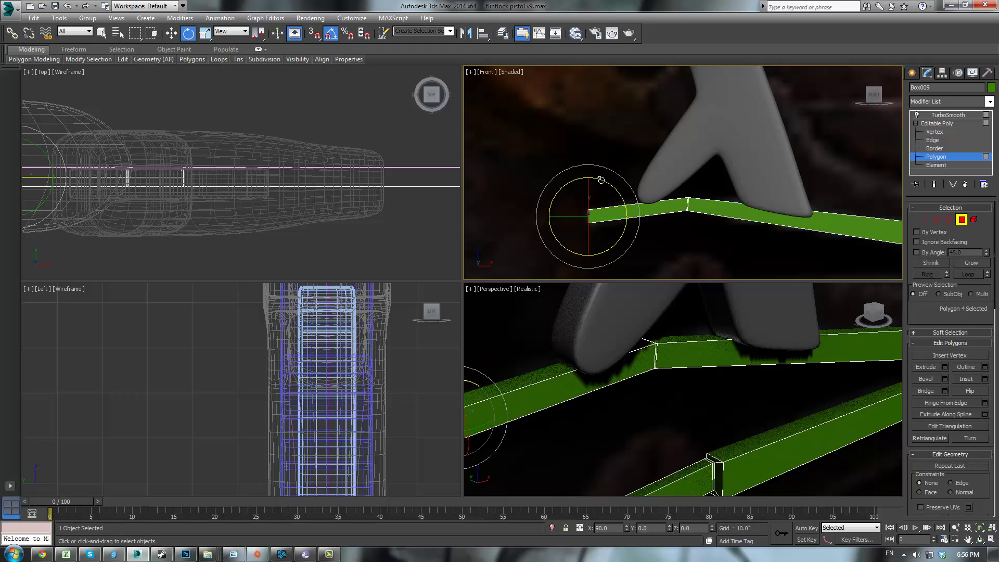
pyautogui.click(937, 124)
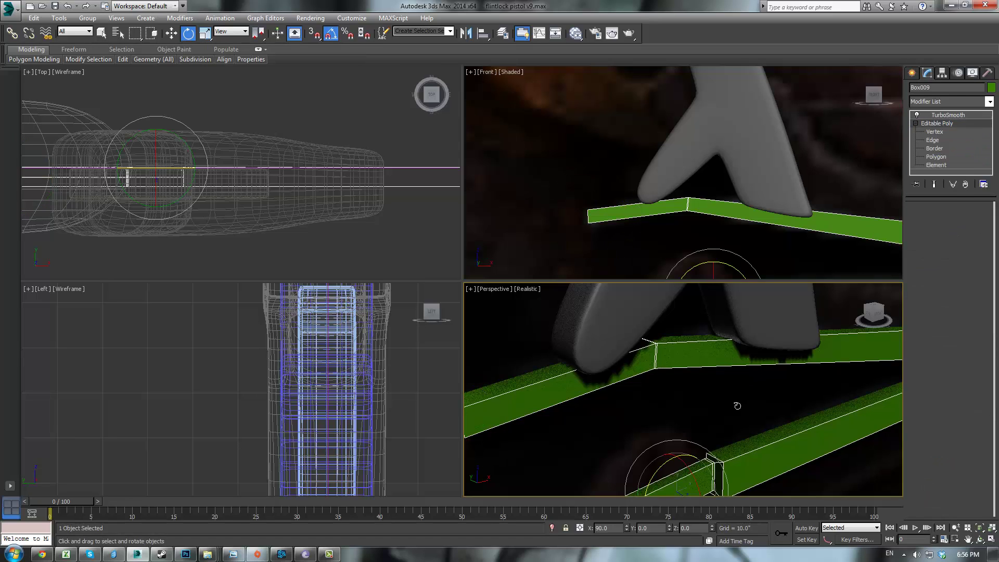
pyautogui.click(715, 373)
pyautogui.keyDown('alt'); pyautogui.moveTo(715, 374); pyautogui.dragTo(669, 334, button='middle'); pyautogui.keyUp('alt')
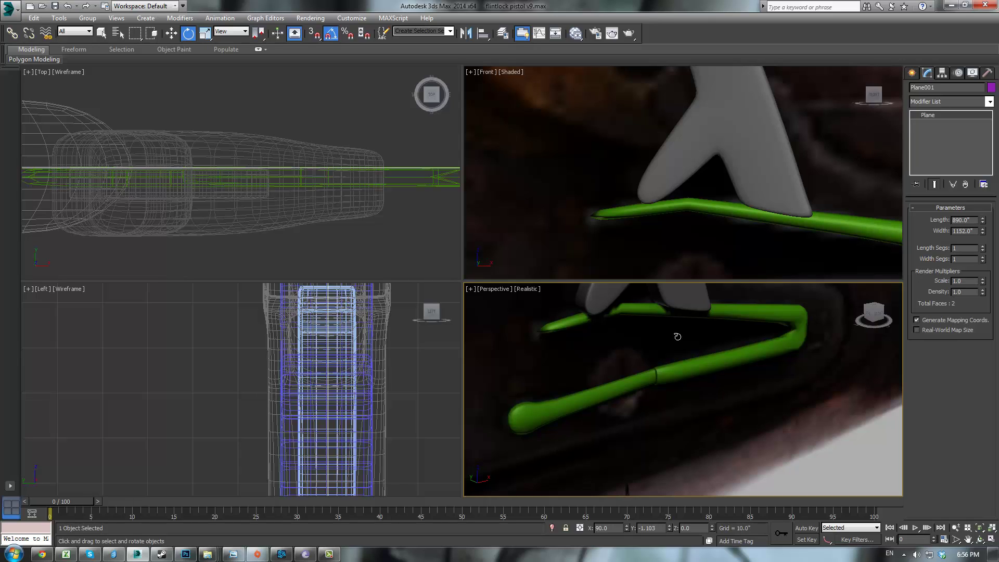
# - Select the edge ring across the spring's width and connect it with 2 segments, pinch 79 and slide 0
pyautogui.click(805, 333)
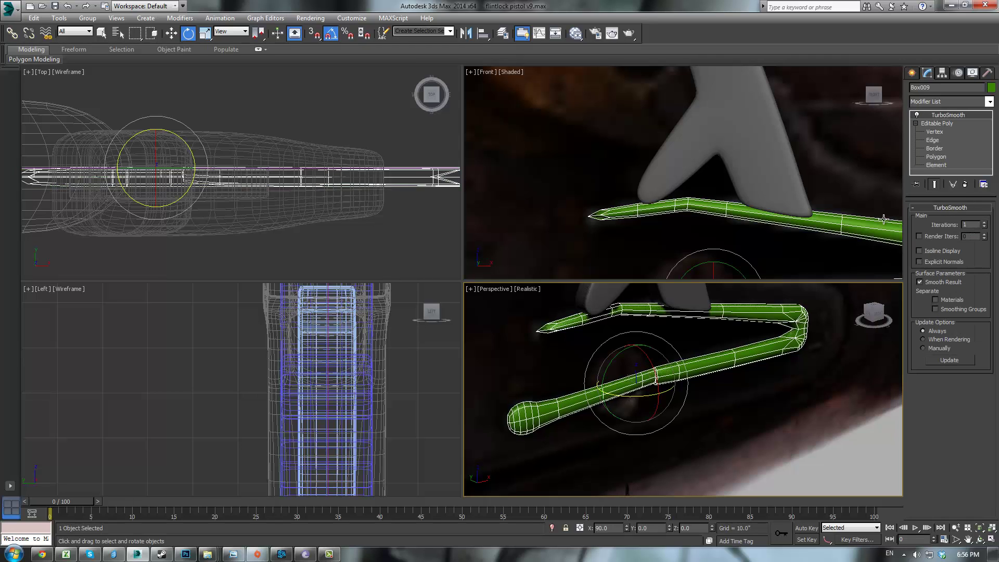
pyautogui.click(933, 123)
pyautogui.click(935, 184)
pyautogui.scroll(5, 778, 374)
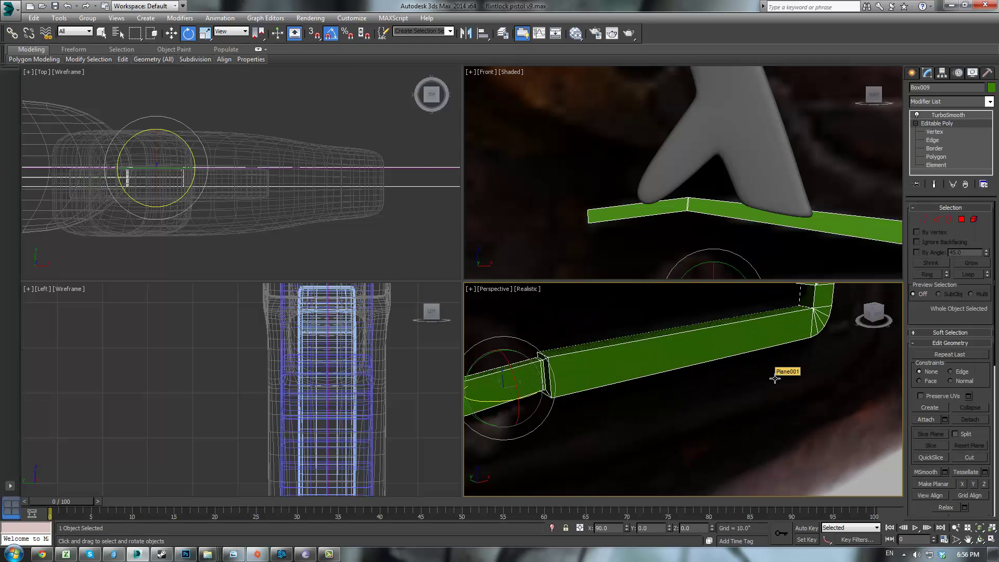
pyautogui.moveTo(716, 397); pyautogui.dragTo(736, 396, button='middle')
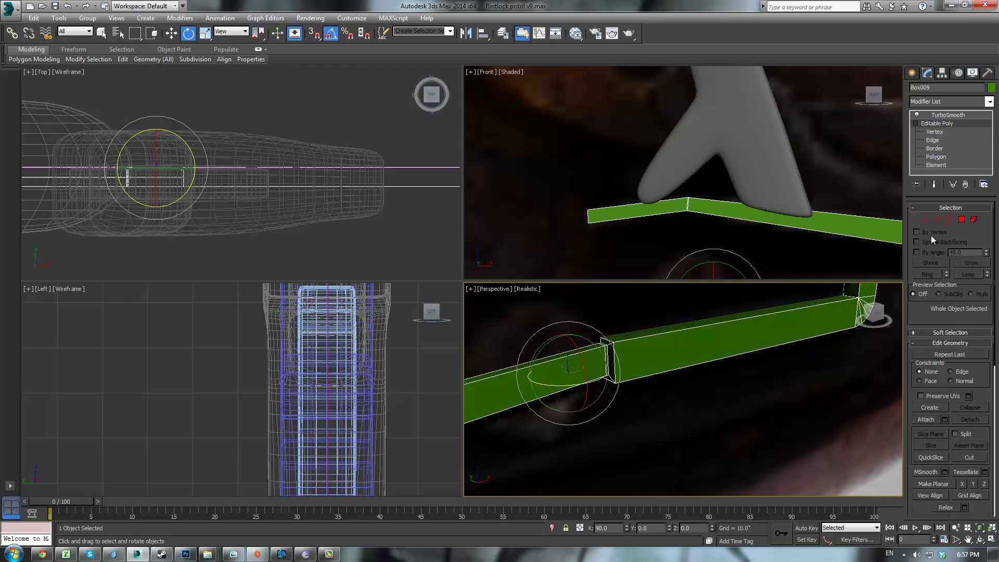
pyautogui.click(938, 223)
pyautogui.keyDown('alt'); pyautogui.moveTo(635, 360); pyautogui.dragTo(648, 363, button='middle'); pyautogui.keyUp('alt')
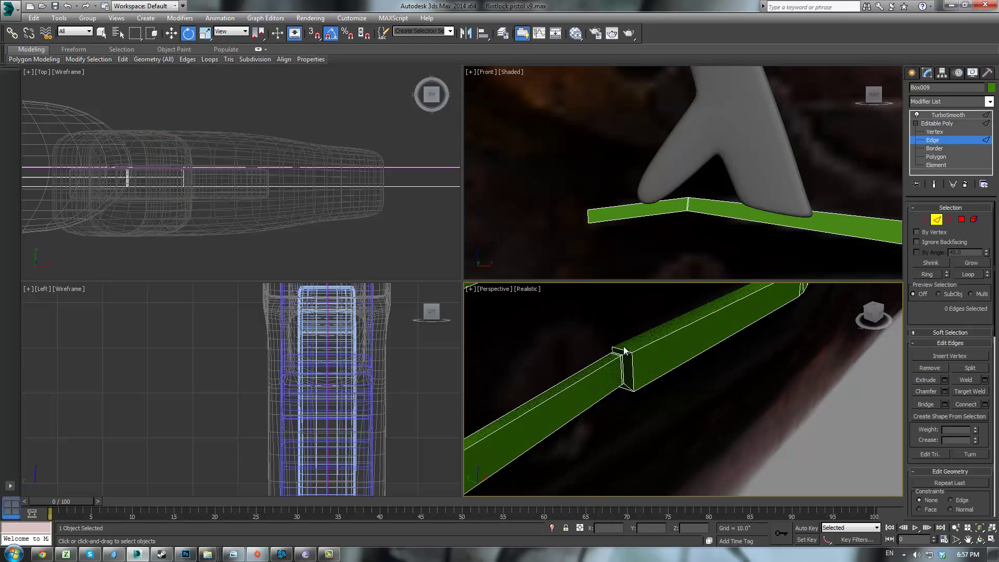
pyautogui.click(622, 351)
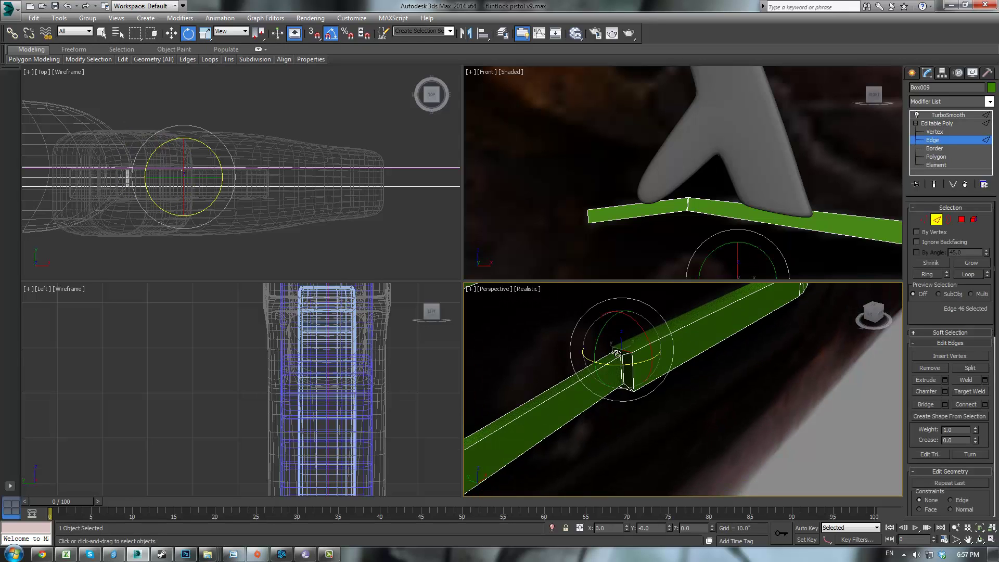
pyautogui.hotkey('alt', 'r')
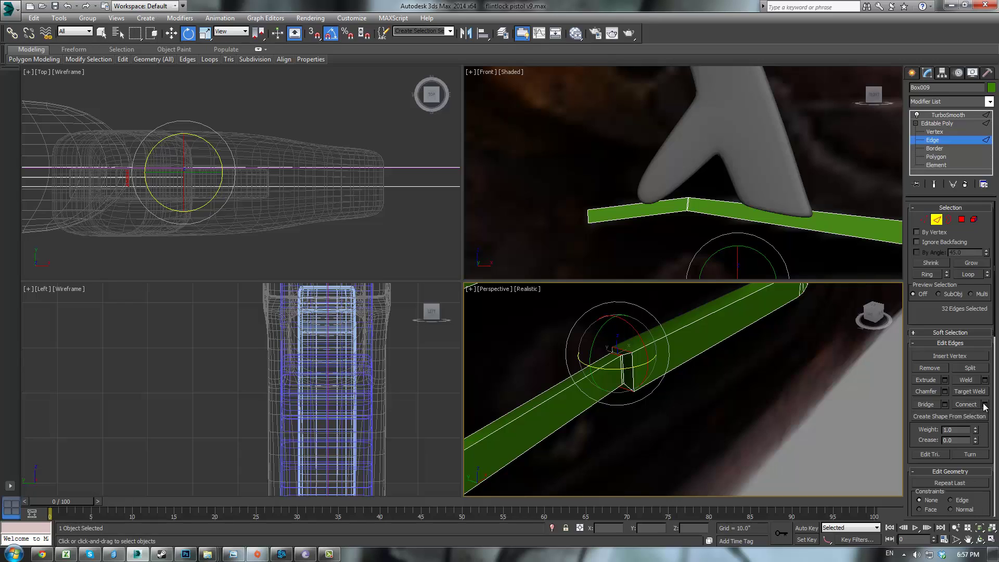
pyautogui.hotkey('ctrl', 'shift', 'e')
pyautogui.click(691, 393)
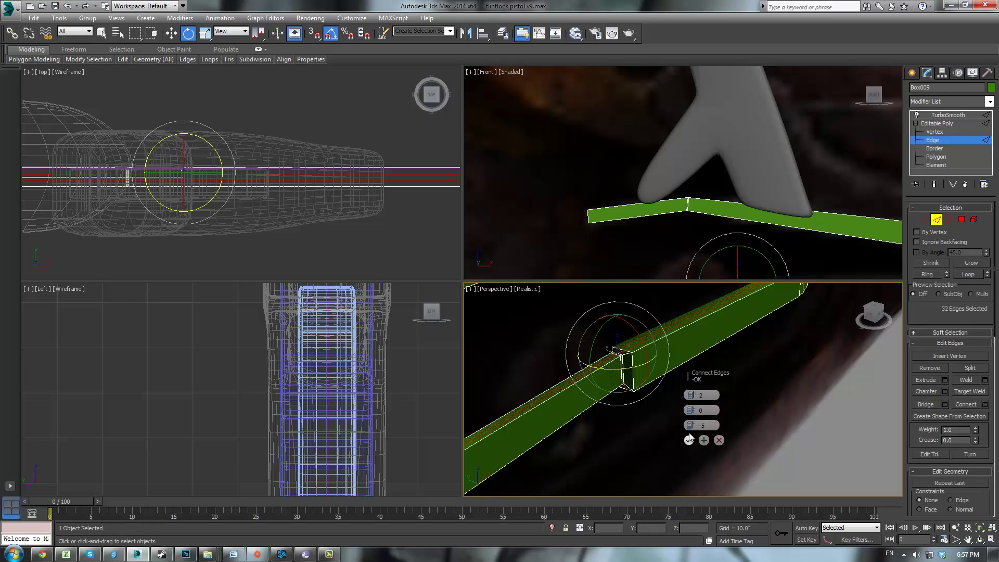
pyautogui.moveTo(699, 383); pyautogui.dragTo(723, 243)
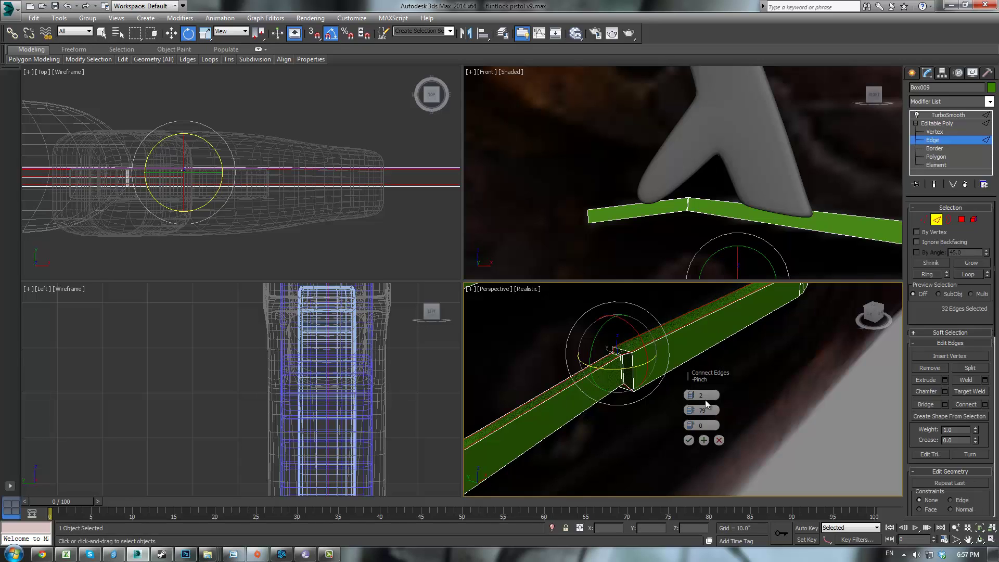
pyautogui.click(689, 440)
# - Set the spring's TurboSmooth iterations to 2 and return to its Editable Poly level
pyautogui.click(948, 115)
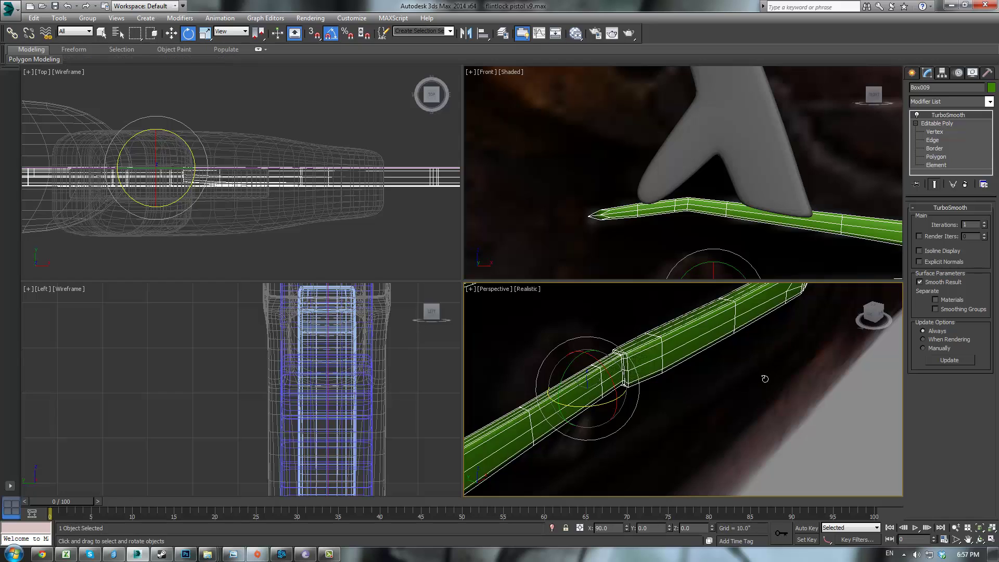
pyautogui.scroll(-5, 765, 379)
pyautogui.click(797, 401)
pyautogui.keyDown('alt'); pyautogui.moveTo(797, 400); pyautogui.dragTo(766, 365, button='middle'); pyautogui.keyUp('alt')
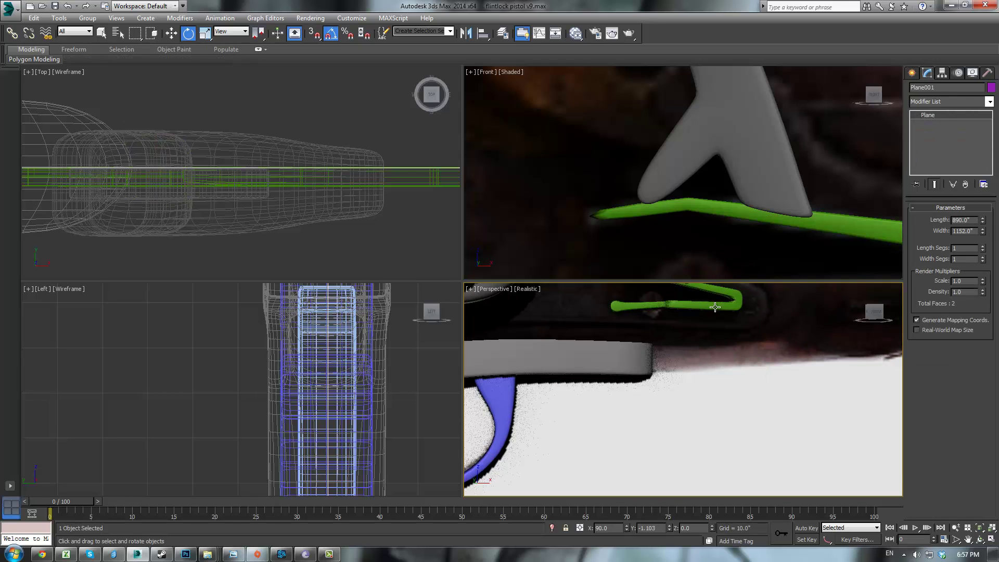
pyautogui.click(715, 308)
pyautogui.scroll(8, 715, 307)
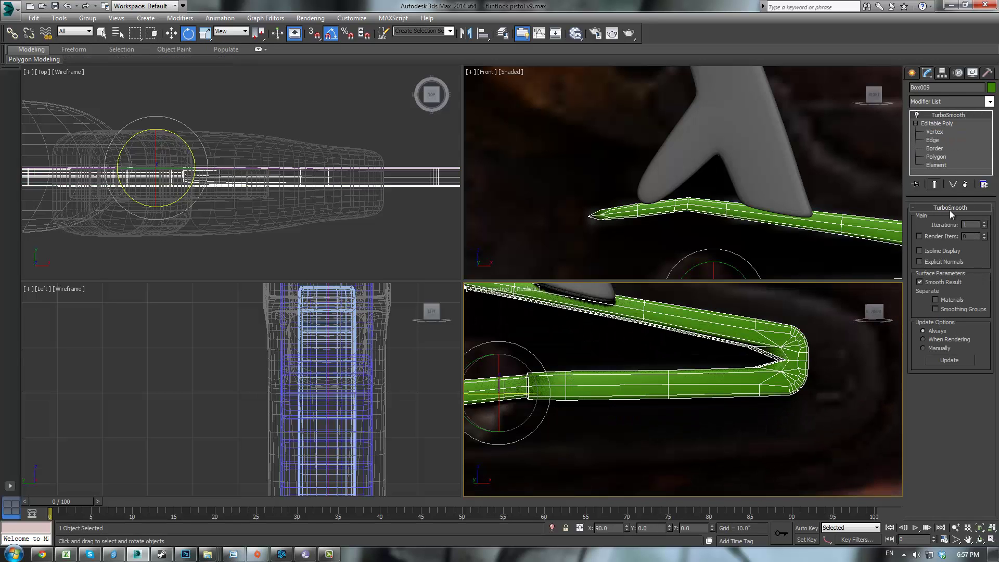
pyautogui.click(985, 224)
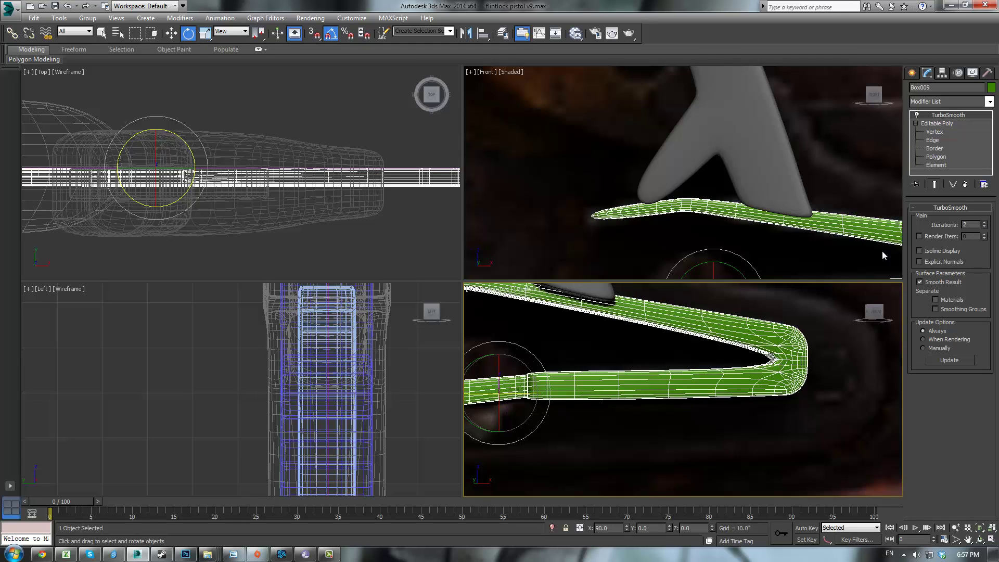
pyautogui.click(938, 124)
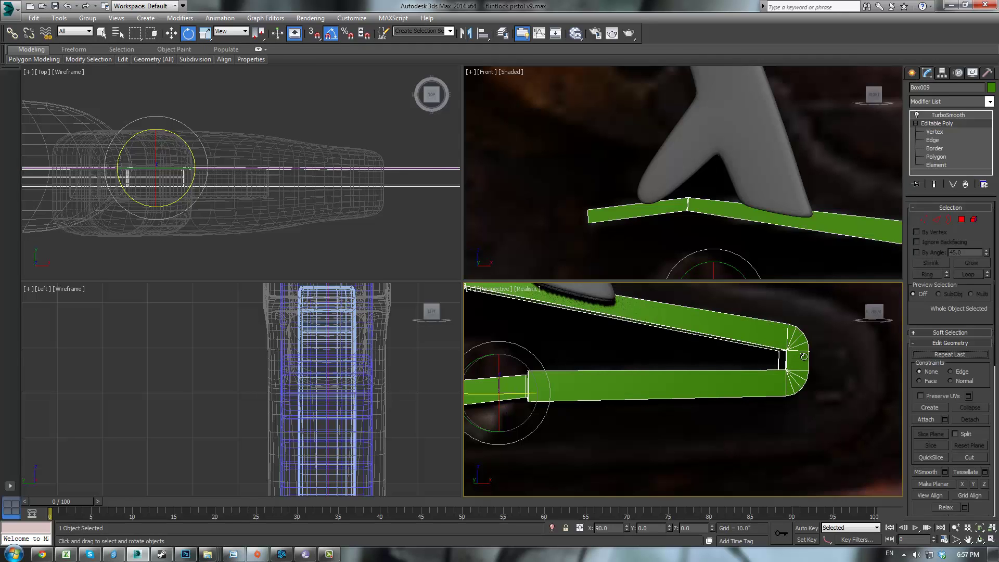
# - Connect the edges running around the spring's fold between its two arms with 1 segment, pinch 0 and slide 0
pyautogui.scroll(3, 714, 342)
pyautogui.scroll(2, 716, 354)
pyautogui.scroll(2, 721, 380)
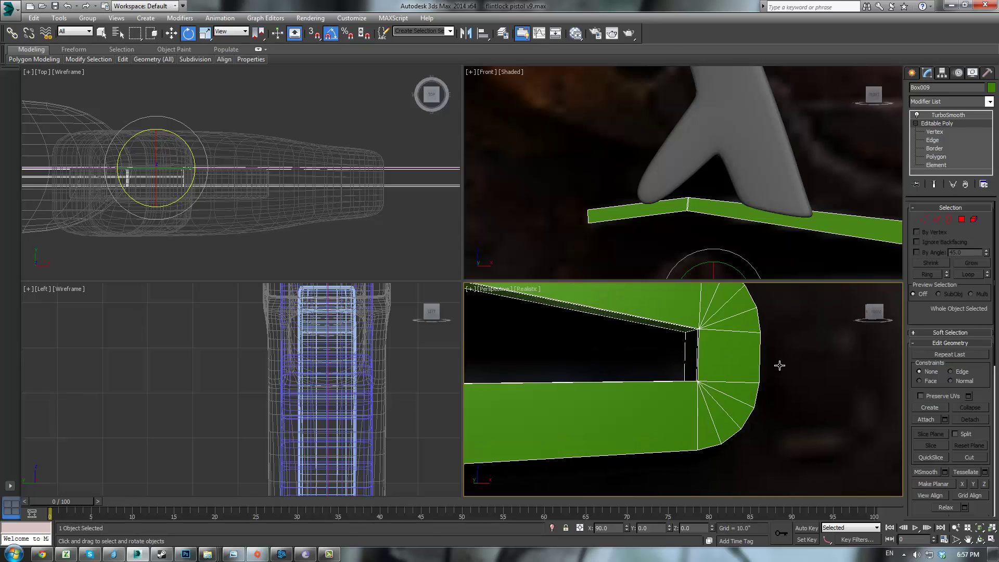
pyautogui.click(936, 219)
pyautogui.moveTo(655, 346); pyautogui.dragTo(809, 362)
pyautogui.click(985, 404)
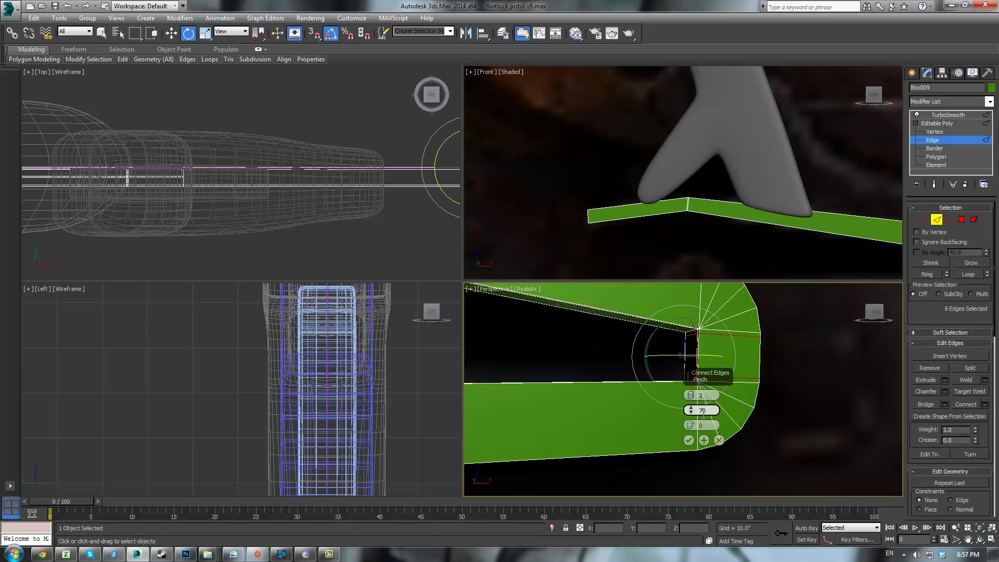
pyautogui.click(691, 397)
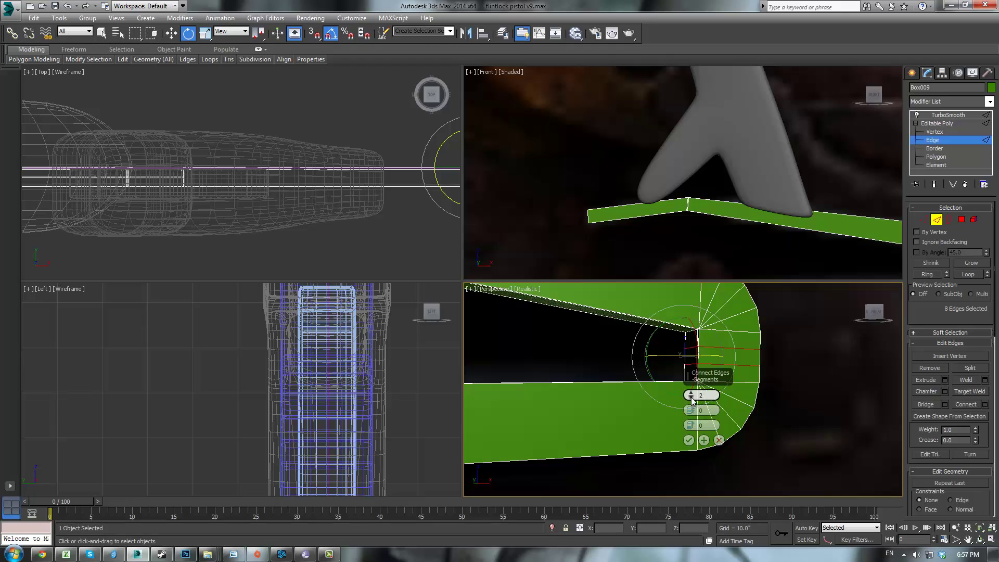
pyautogui.click(688, 441)
# - Examine the spring's fold at the TurboSmooth level, both selected and deselected, to judge its smoothed shape
pyautogui.click(935, 124)
pyautogui.click(942, 115)
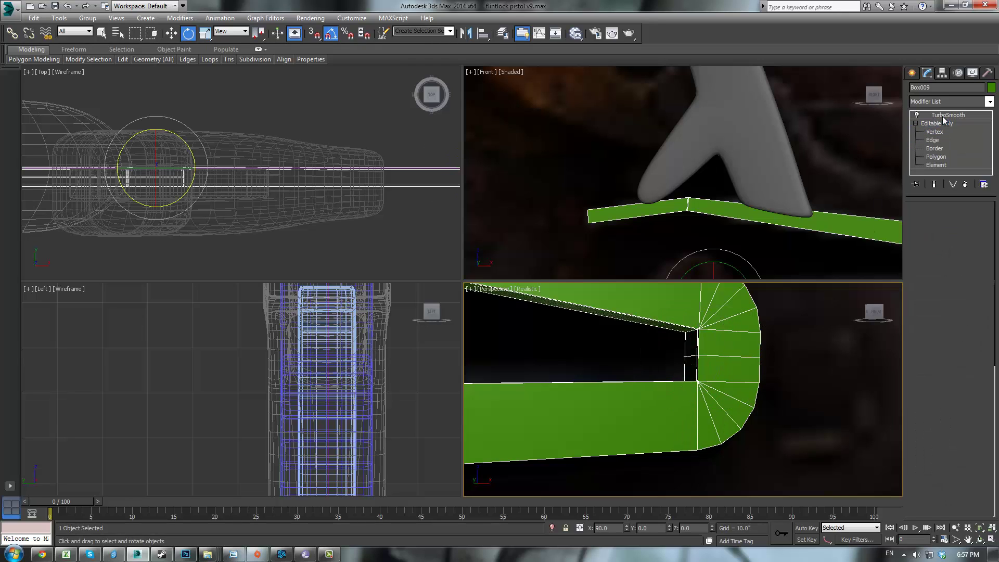
pyautogui.click(824, 381)
pyautogui.keyDown('alt'); pyautogui.moveTo(763, 379); pyautogui.dragTo(752, 407, button='middle'); pyautogui.keyUp('alt')
pyautogui.scroll(2, 741, 400)
pyautogui.click(701, 329)
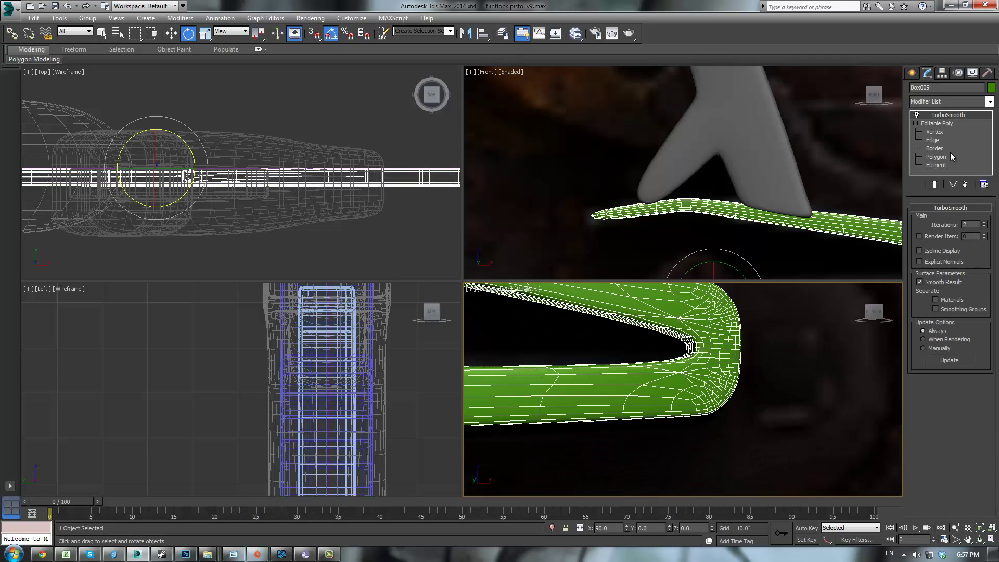
pyautogui.click(937, 124)
pyautogui.click(948, 115)
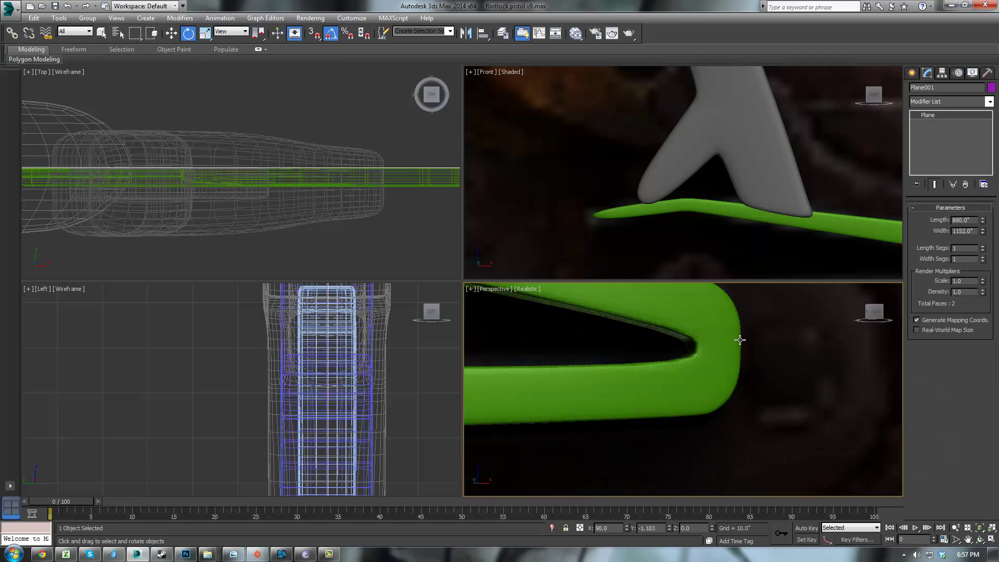
# - Raise the fold's new edge loop by about 1", and connect the edges below it with another loop
pyautogui.click(939, 126)
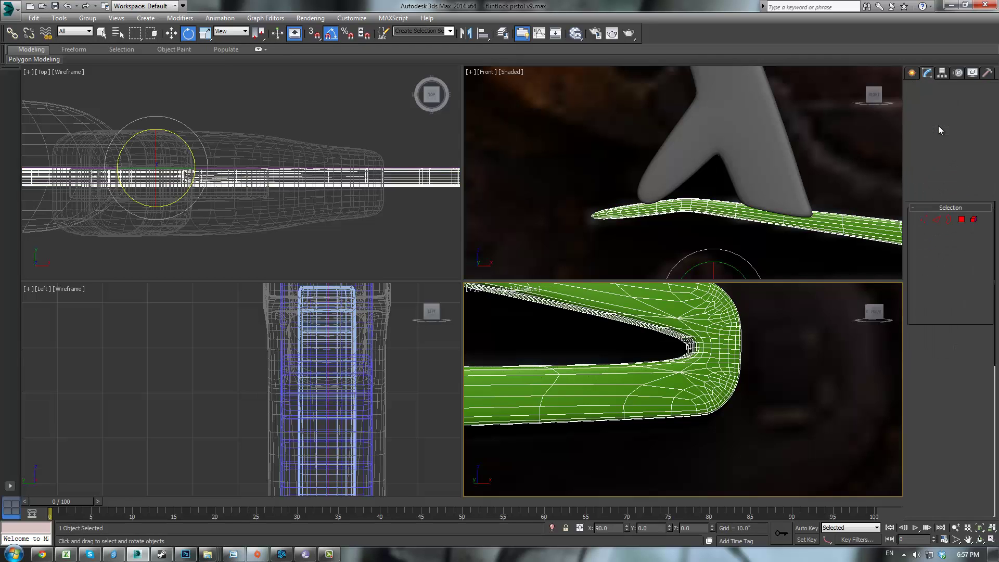
pyautogui.click(939, 224)
pyautogui.press('w')
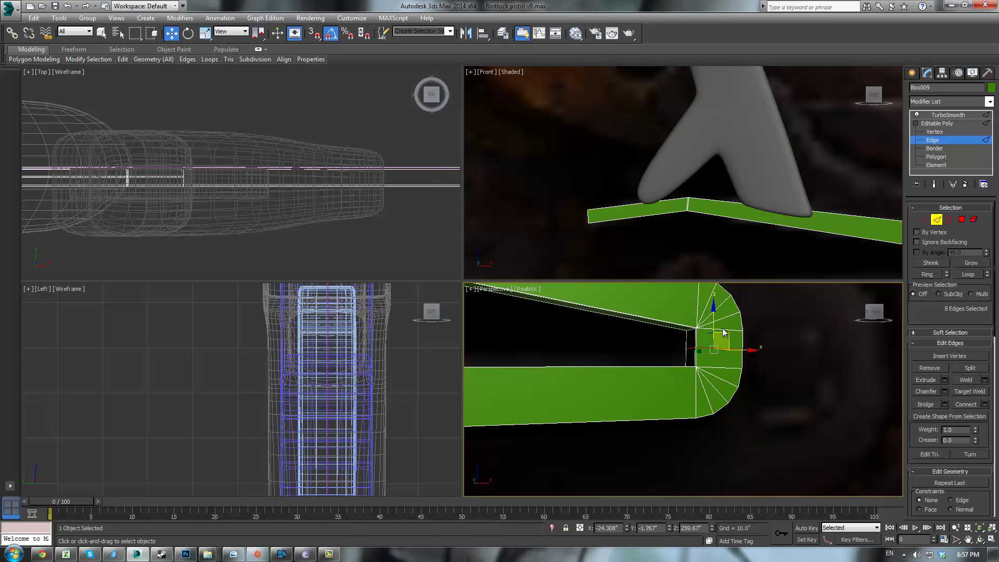
pyautogui.moveTo(715, 312); pyautogui.dragTo(714, 304)
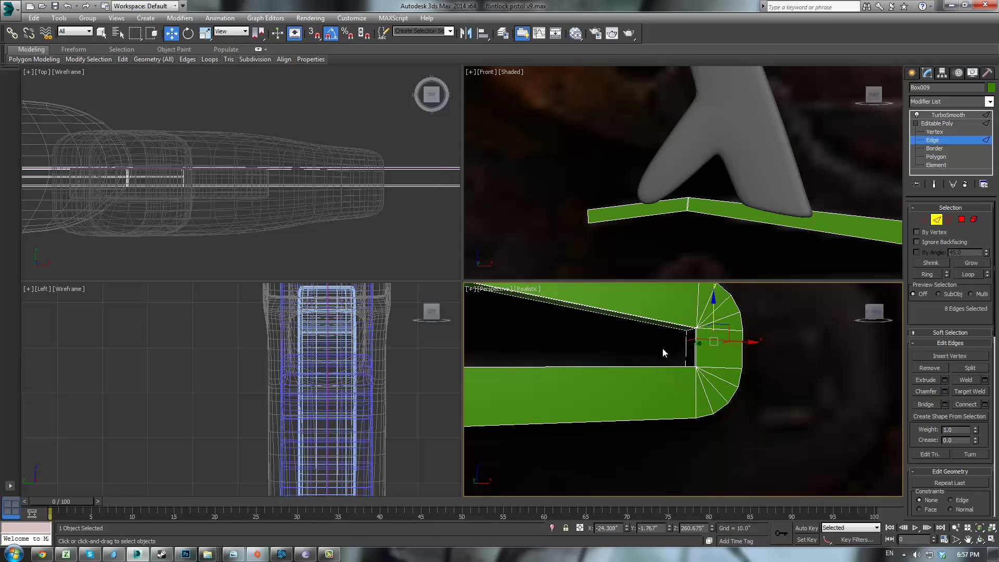
pyautogui.moveTo(762, 355); pyautogui.dragTo(769, 357)
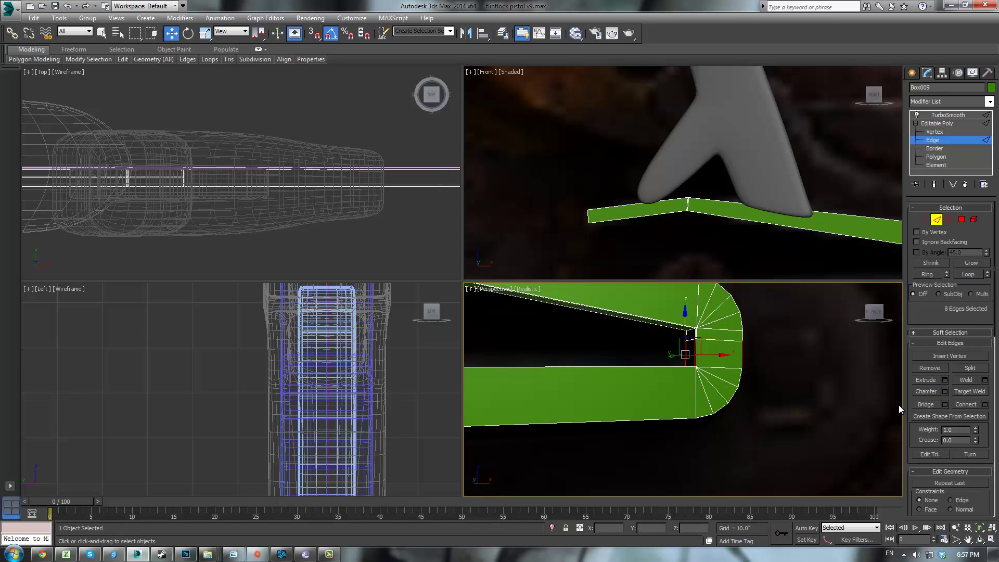
pyautogui.click(973, 405)
# - Check the TurboSmooth result on the fold with its two edge loops against the whole spring
pyautogui.click(938, 124)
pyautogui.click(940, 115)
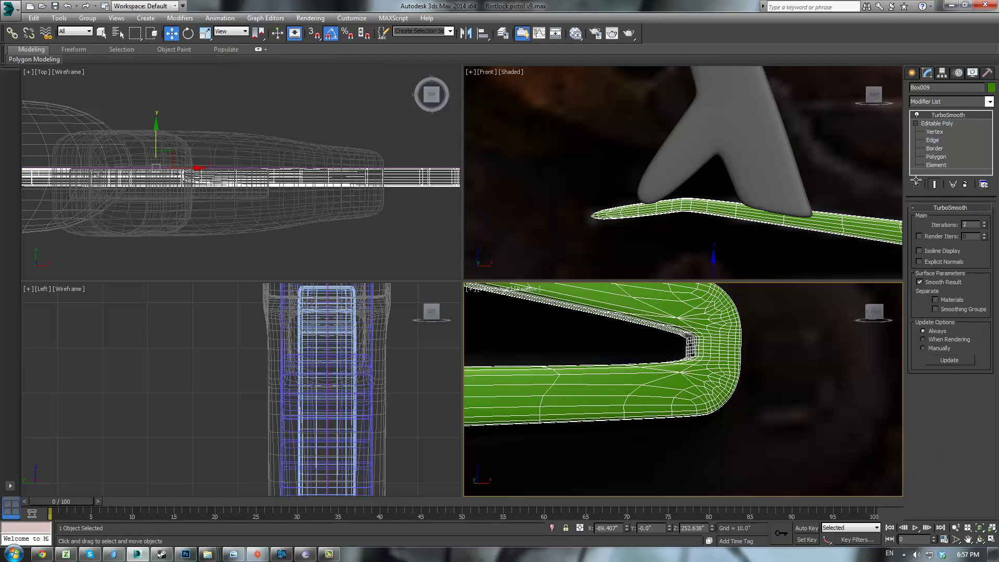
pyautogui.click(802, 368)
pyautogui.scroll(-5, 802, 372)
pyautogui.keyDown('alt'); pyautogui.moveTo(802, 377); pyautogui.dragTo(763, 382, button='middle'); pyautogui.keyUp('alt')
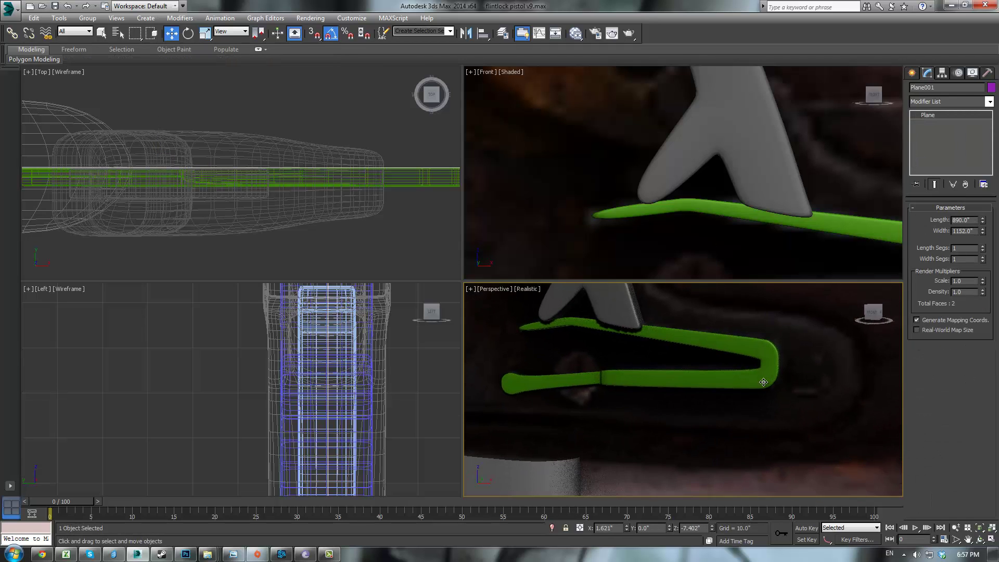
pyautogui.scroll(3, 768, 385)
pyautogui.click(778, 385)
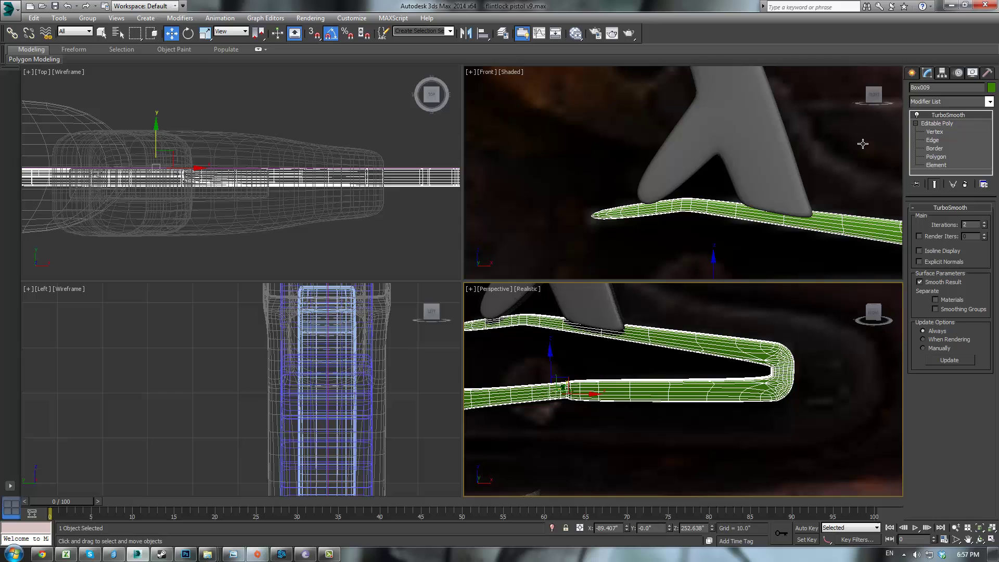
# - Shift the inner vertices of the fold's two middle loops outward to round the inside, and return to TurboSmooth
pyautogui.click(932, 132)
pyautogui.scroll(6, 729, 380)
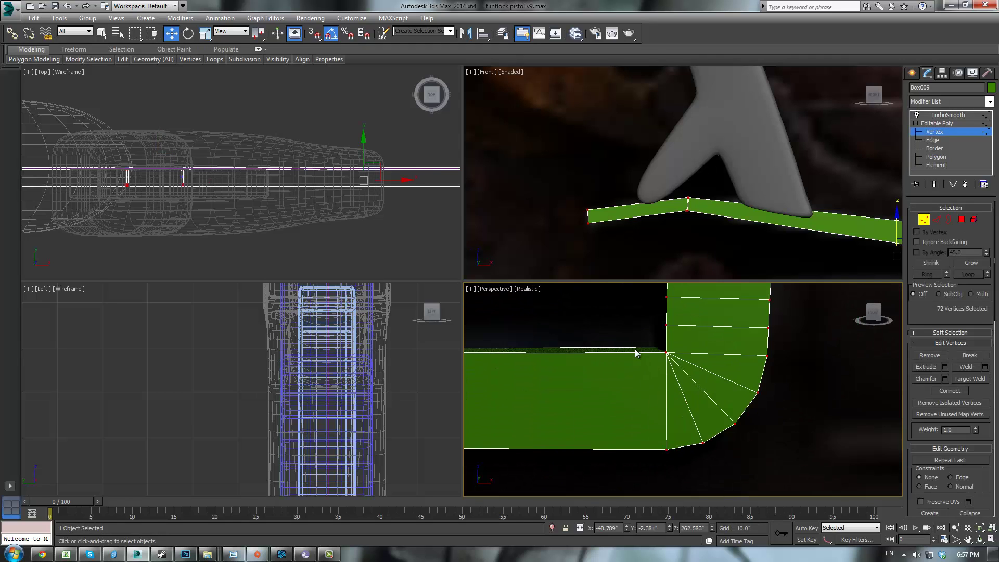
pyautogui.moveTo(635, 348); pyautogui.dragTo(579, 415, button='middle')
pyautogui.moveTo(587, 400); pyautogui.dragTo(657, 416)
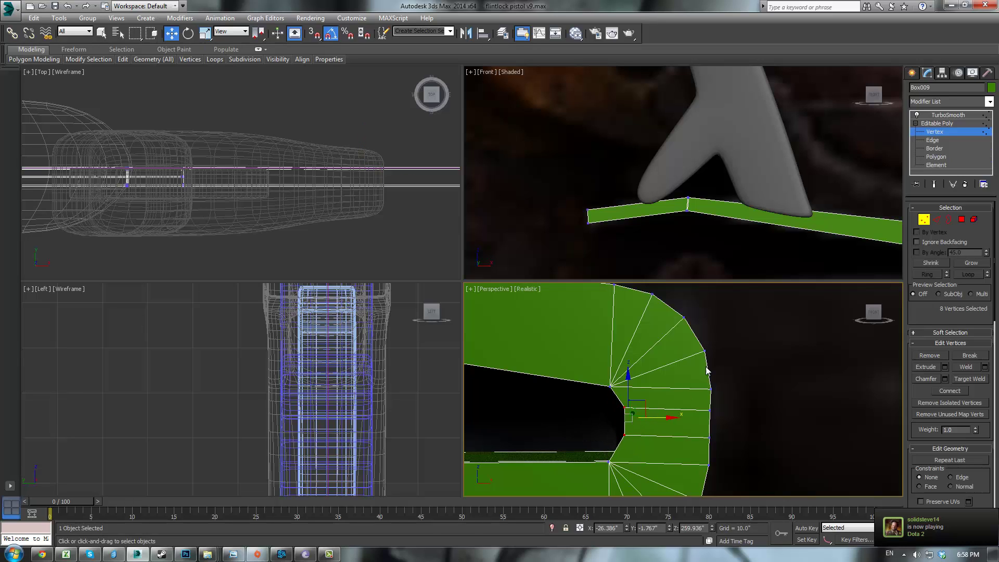
pyautogui.click(941, 104)
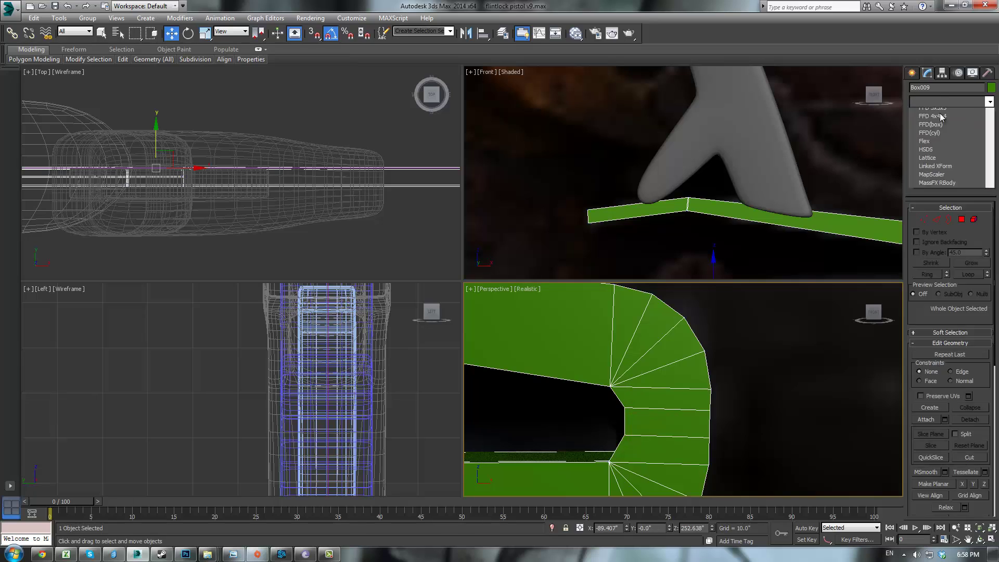
pyautogui.click(941, 108)
pyautogui.click(945, 115)
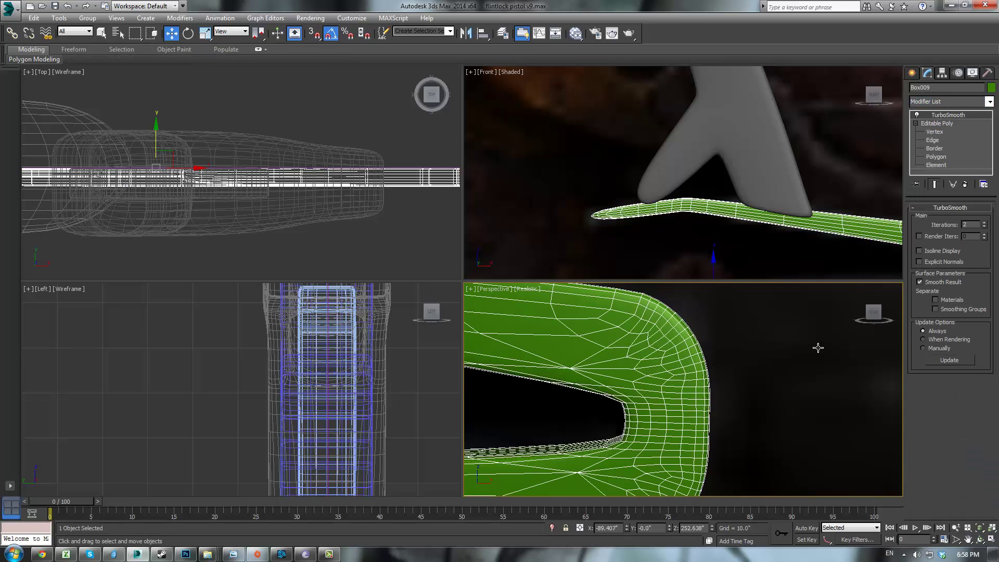
pyautogui.click(767, 397)
pyautogui.scroll(-5, 769, 409)
pyautogui.scroll(3, 770, 406)
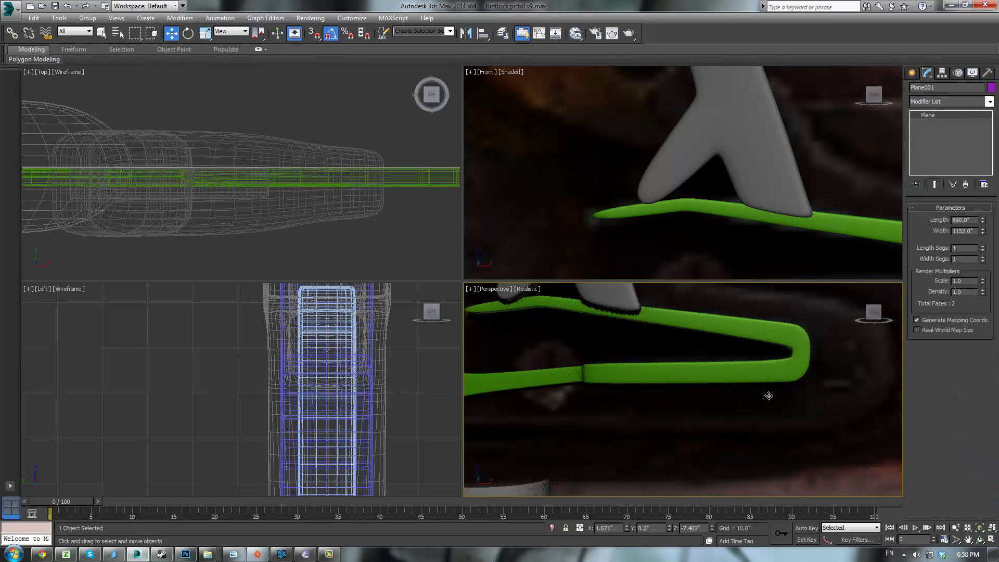
# - Connect the long edges of the lower arm's thick section with 1 segment, pinch 0 and slide -99, beside the thickness step
pyautogui.click(655, 372)
pyautogui.moveTo(655, 373); pyautogui.dragTo(759, 353, button='middle')
pyautogui.click(948, 123)
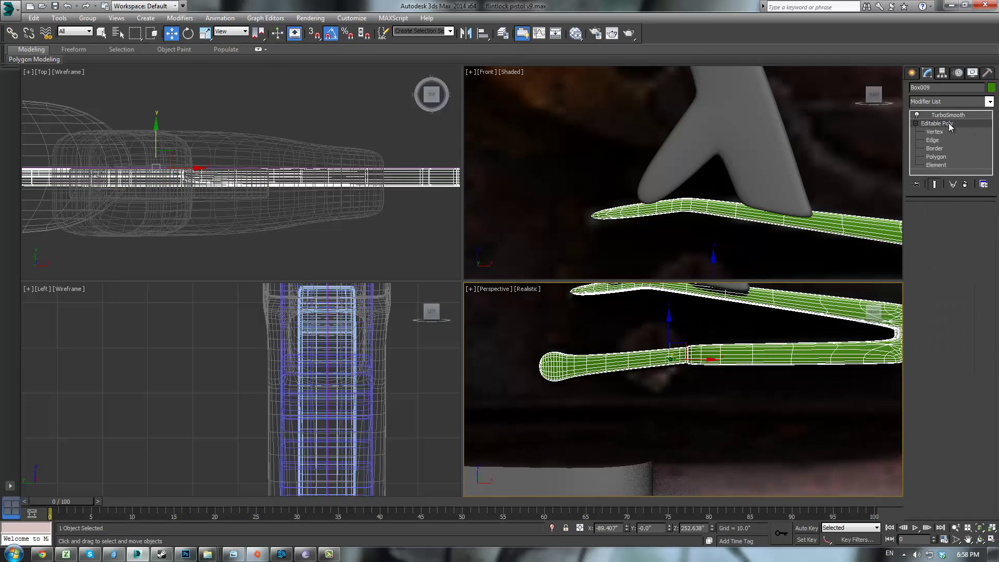
pyautogui.scroll(2, 724, 368)
pyautogui.press('2')
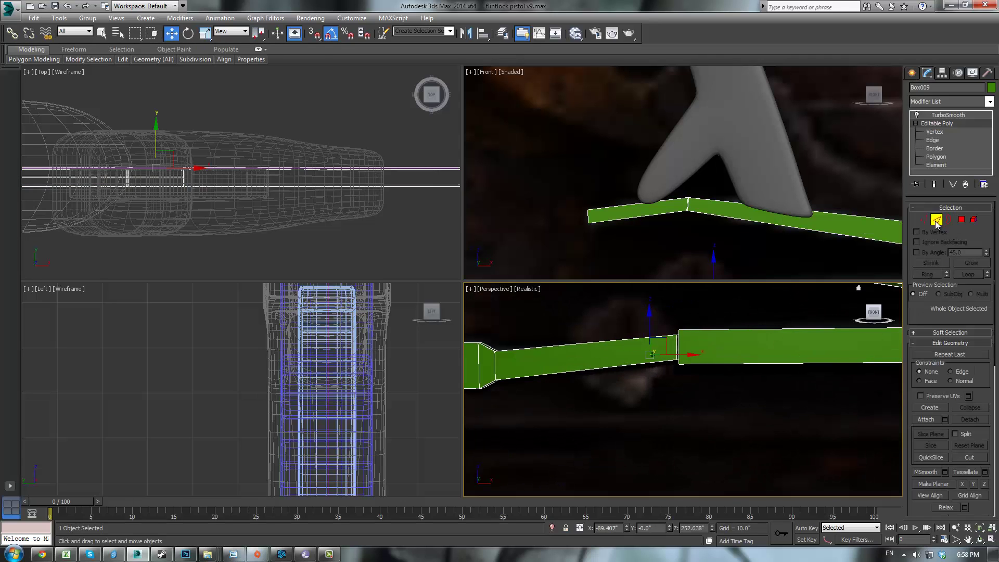
pyautogui.click(985, 405)
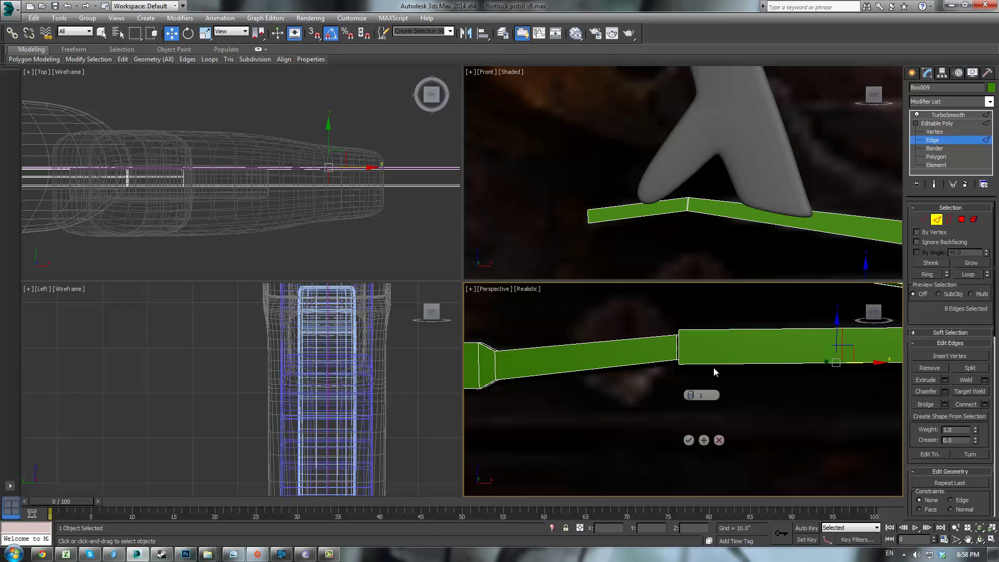
pyautogui.moveTo(692, 426); pyautogui.dragTo(680, 134)
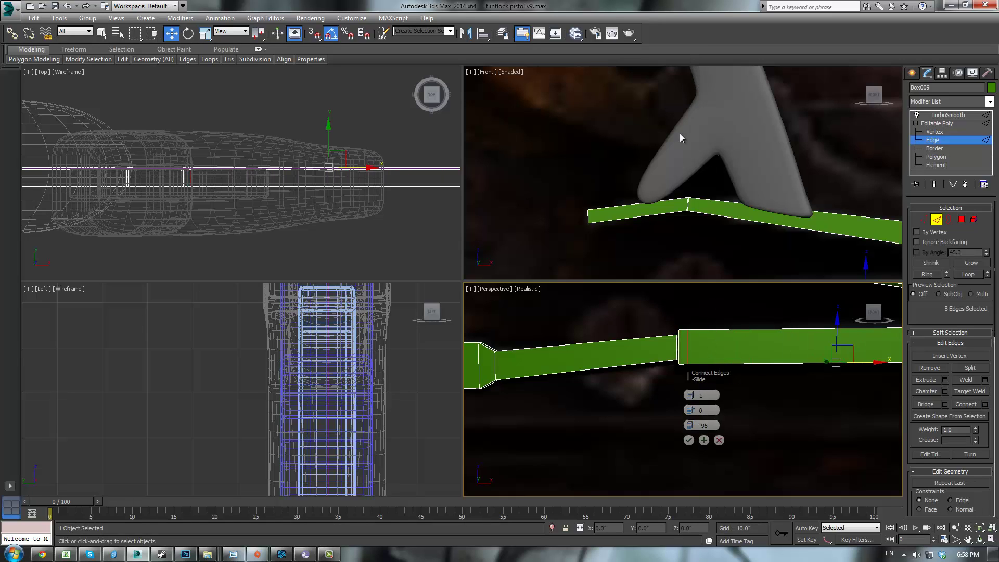
pyautogui.click(689, 426)
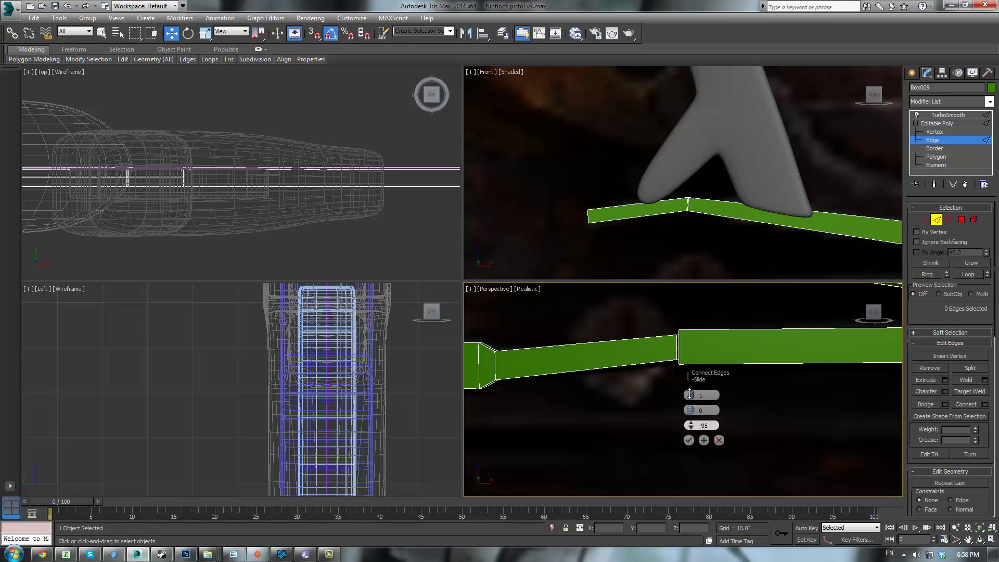
pyautogui.moveTo(690, 395); pyautogui.dragTo(708, 317)
pyautogui.moveTo(685, 426); pyautogui.dragTo(689, 442)
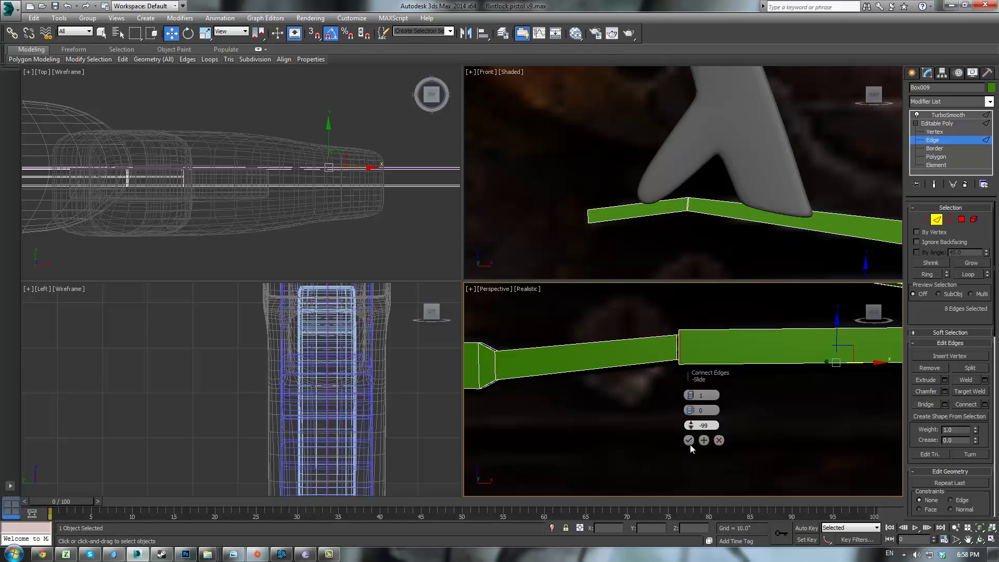
pyautogui.click(688, 440)
# - Inspect the smoothed lower arm at its thickness step and along to the fold at the TurboSmooth level
pyautogui.click(933, 125)
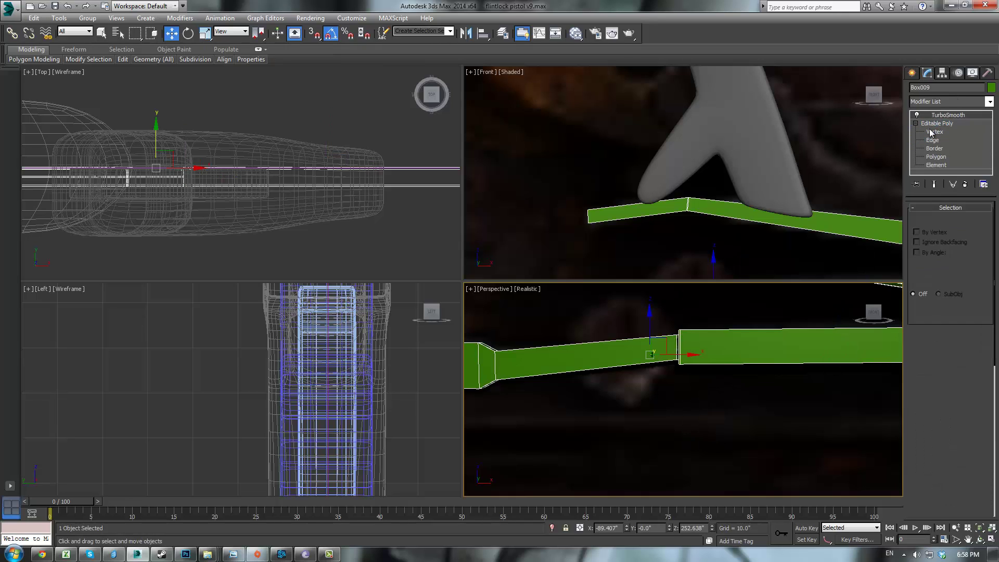
pyautogui.click(937, 116)
pyautogui.click(774, 426)
pyautogui.scroll(-5, 765, 386)
pyautogui.scroll(3, 691, 369)
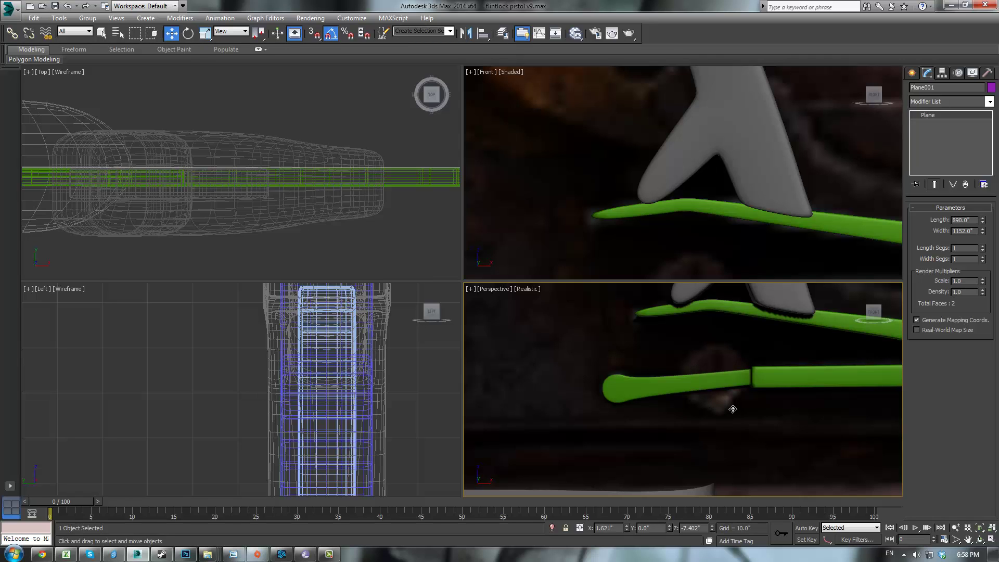
pyautogui.moveTo(733, 409); pyautogui.dragTo(502, 403, button='middle')
pyautogui.click(707, 360)
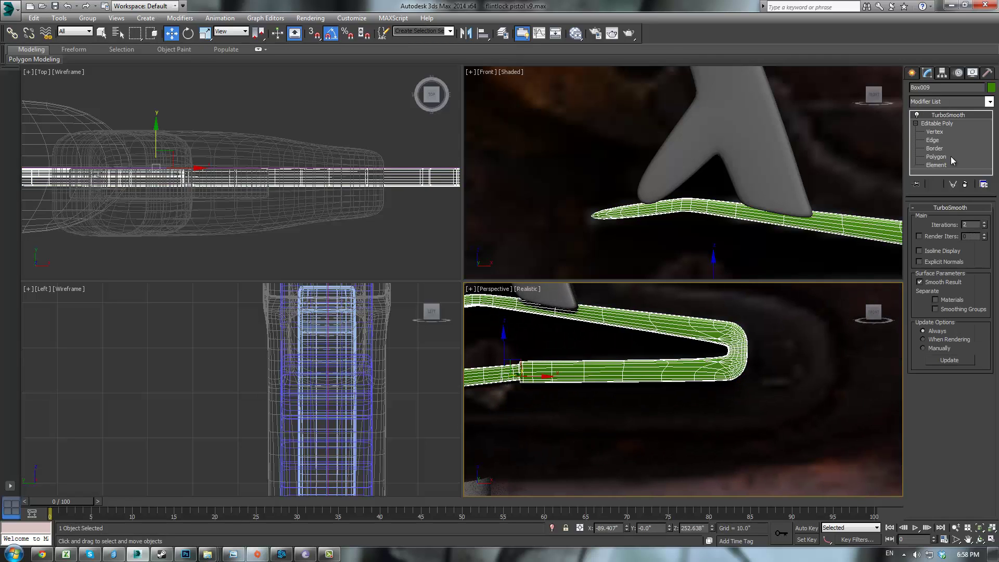
# - Connect the long edges of the lower arm's thick section with 1 segment placed a short distance before the fold
pyautogui.click(946, 123)
pyautogui.scroll(3, 774, 369)
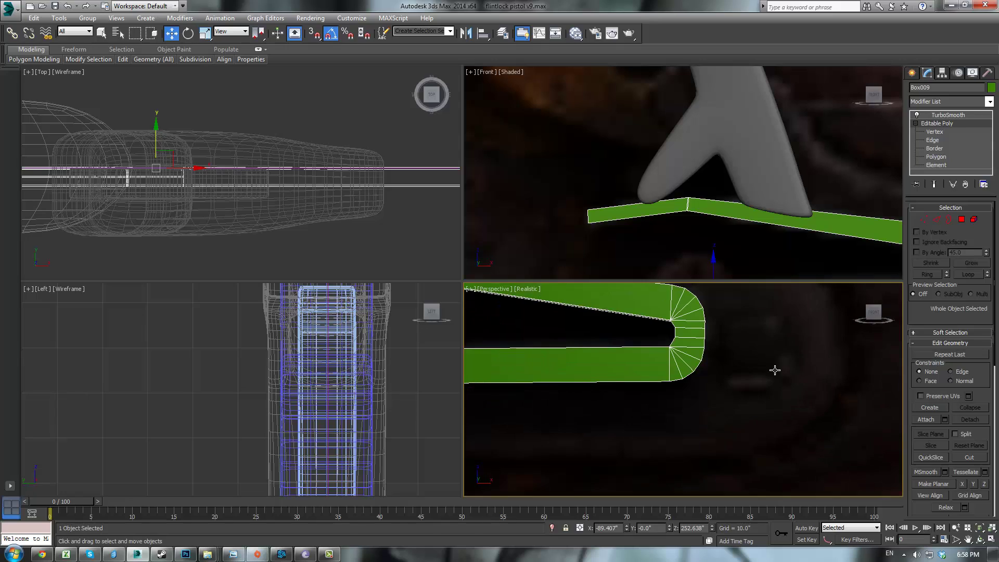
pyautogui.click(939, 220)
pyautogui.moveTo(682, 314); pyautogui.dragTo(678, 488)
pyautogui.click(985, 404)
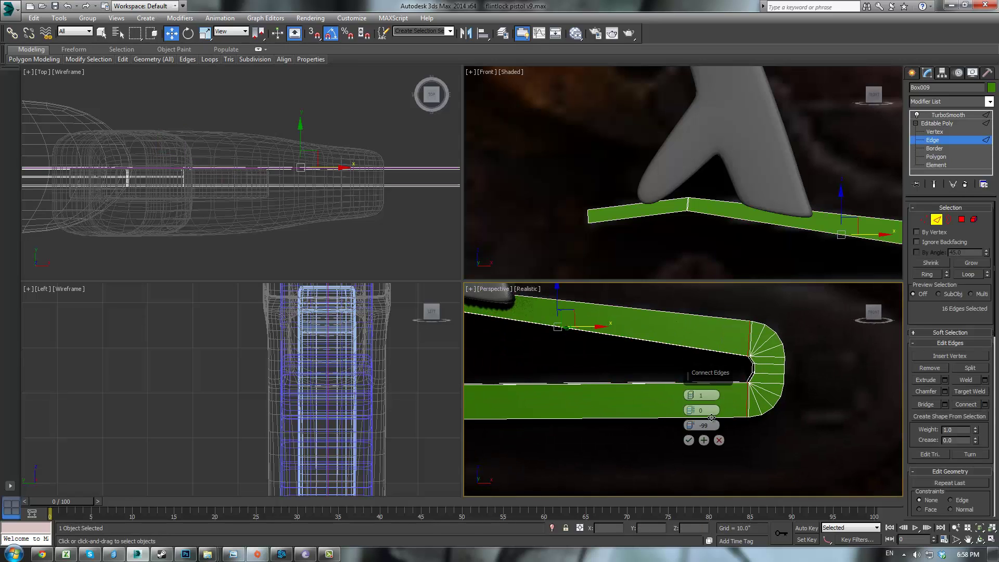
pyautogui.moveTo(691, 426); pyautogui.dragTo(721, 320)
pyautogui.scroll(-3, 609, 401)
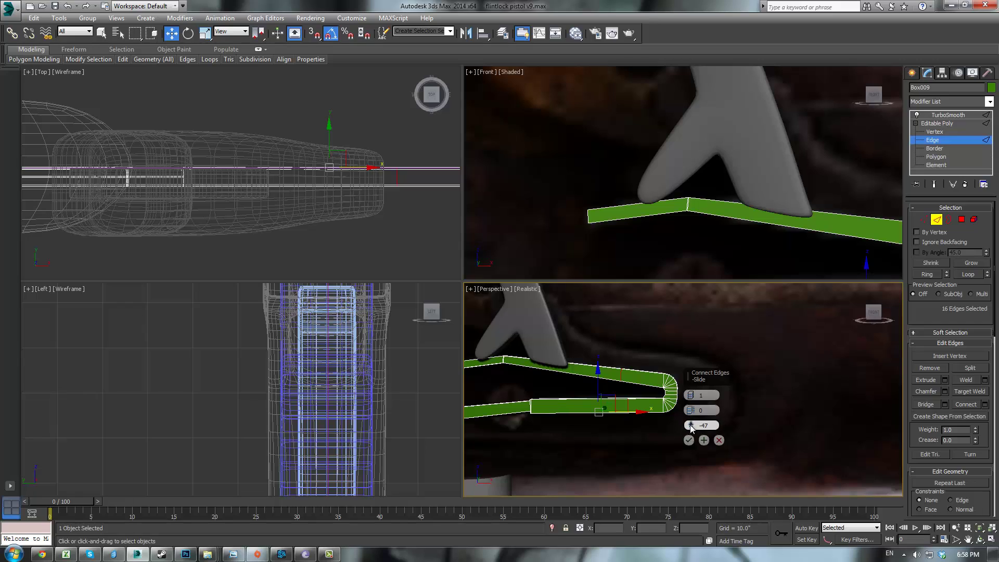
pyautogui.moveTo(691, 425); pyautogui.dragTo(690, 442)
pyautogui.click(689, 440)
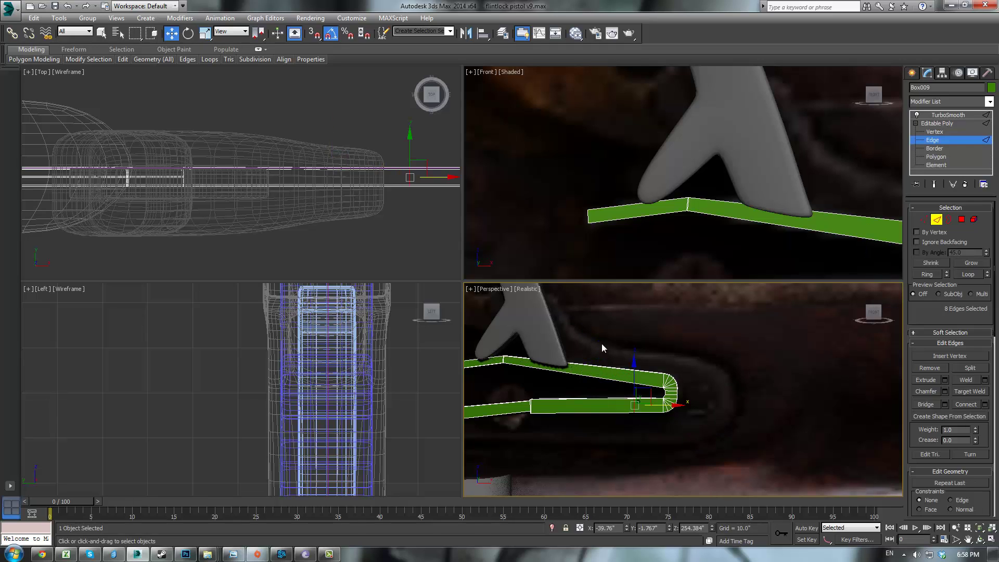
# - Connect the upper arm's long edges with 1 segment and pinch 0, slid close to the fold
pyautogui.doubleClick(604, 380)
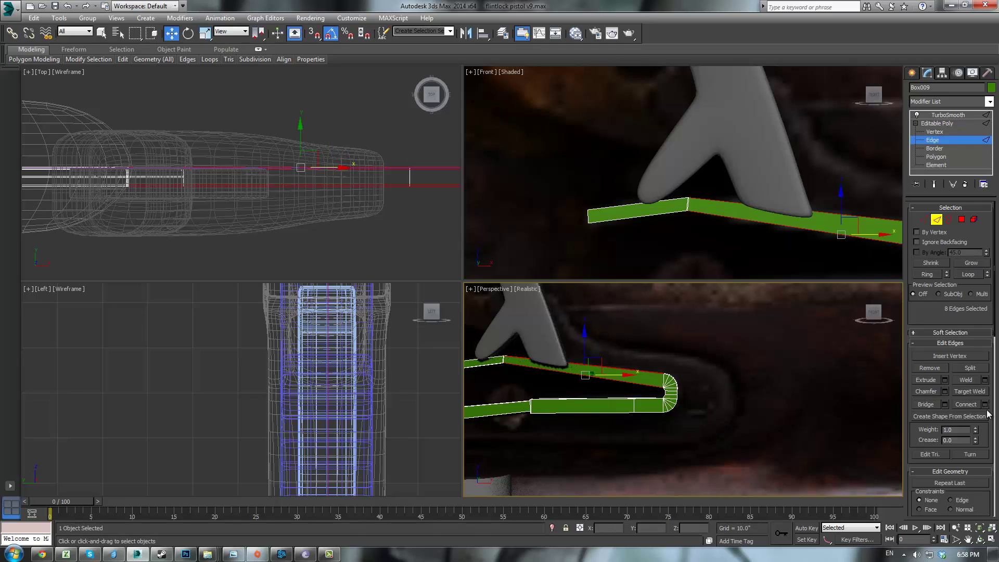
pyautogui.moveTo(691, 425); pyautogui.dragTo(690, 458)
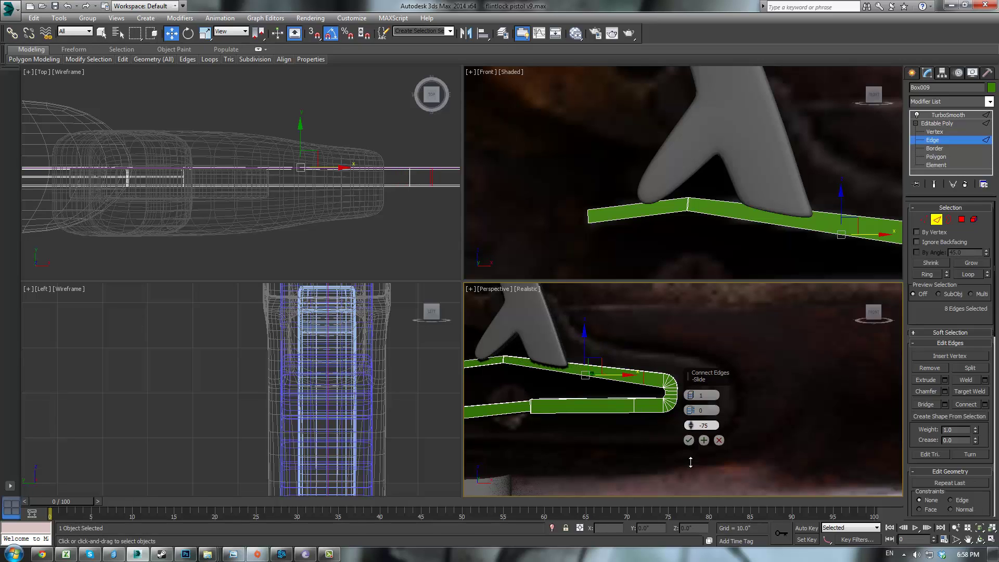
pyautogui.click(704, 440)
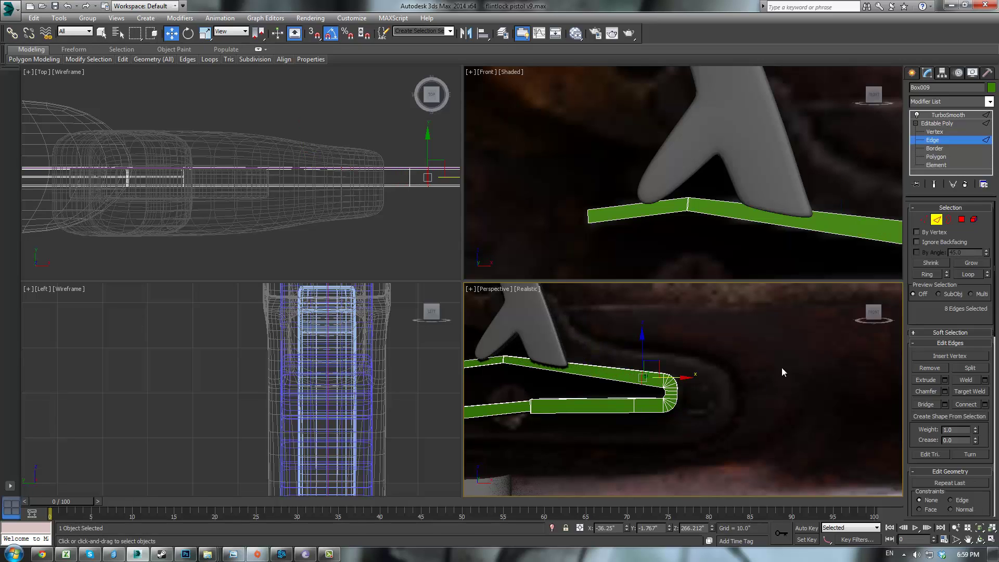
pyautogui.scroll(5, 676, 361)
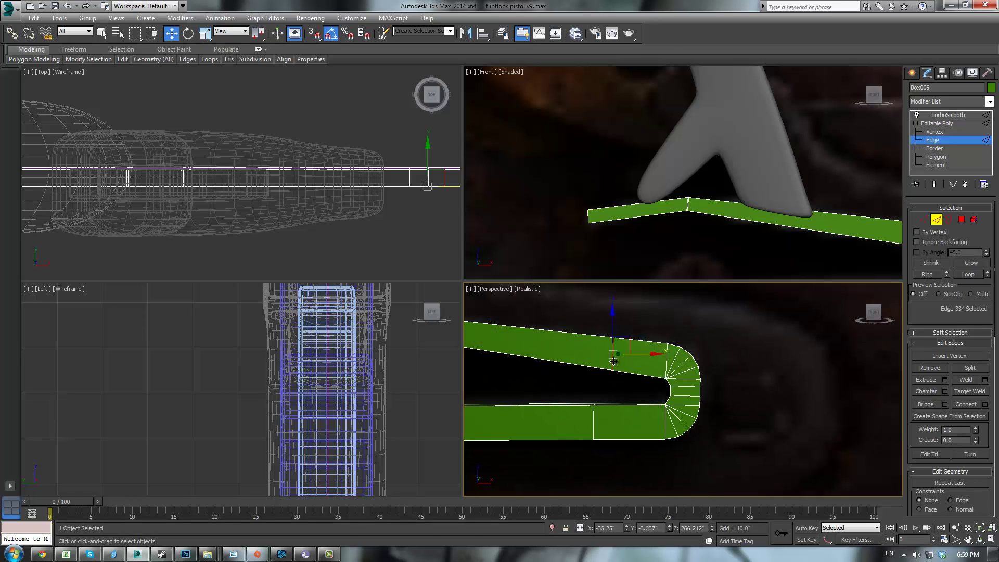
# - Connect the crosswise edges from the upper arm around the fold to the lower arm with 1 segment, pinch 0 and slide -50
pyautogui.press('q')
pyautogui.click(630, 318)
pyautogui.click(612, 353)
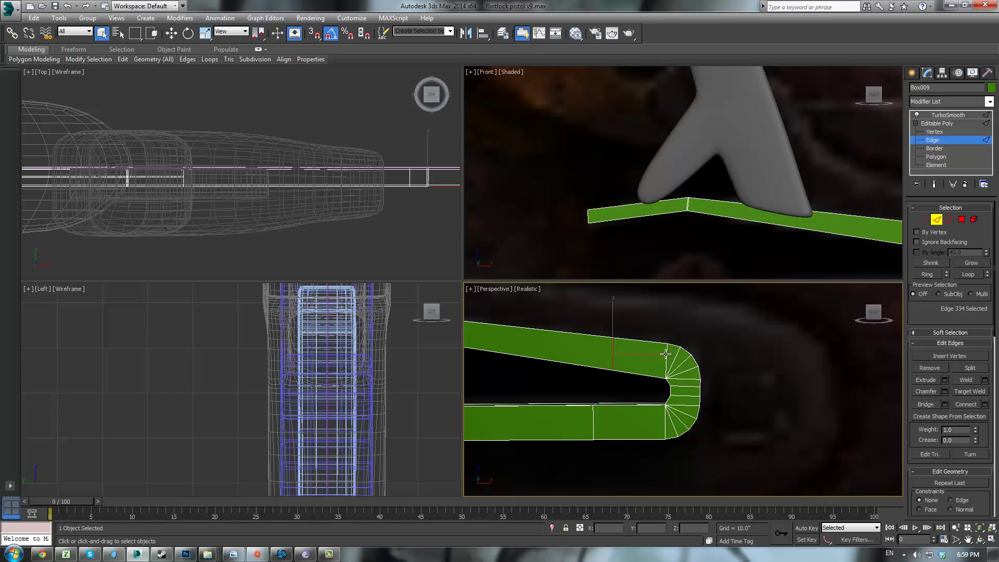
pyautogui.keyDown('ctrl'); pyautogui.click(667, 360); pyautogui.keyUp('ctrl')
pyautogui.keyDown('ctrl'); pyautogui.click(674, 360); pyautogui.keyUp('ctrl')
pyautogui.keyDown('ctrl'); pyautogui.click(680, 362); pyautogui.keyUp('ctrl')
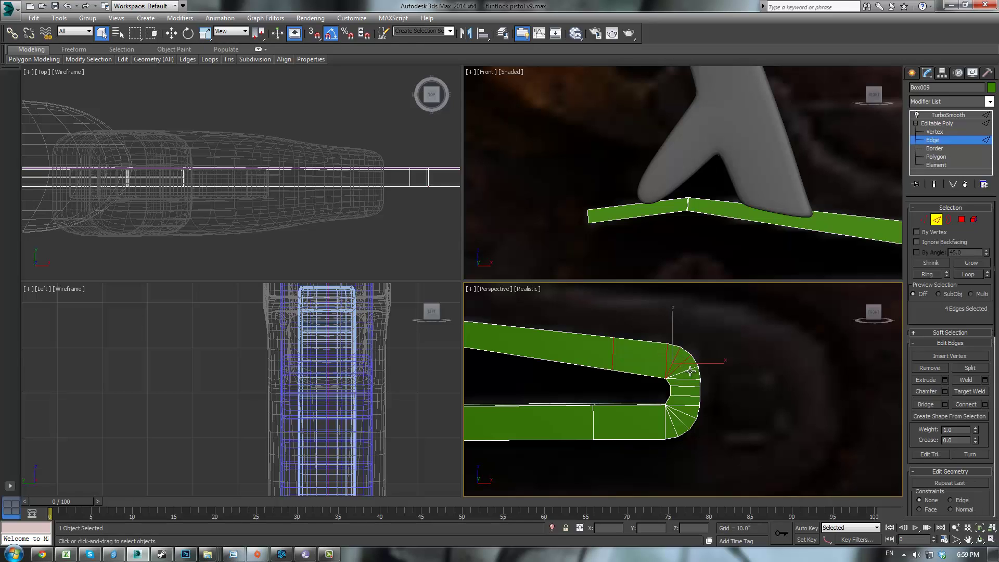
pyautogui.keyDown('ctrl'); pyautogui.click(692, 373); pyautogui.keyUp('ctrl')
pyautogui.keyDown('ctrl'); pyautogui.click(690, 379); pyautogui.keyUp('ctrl')
pyautogui.keyDown('ctrl'); pyautogui.click(688, 387); pyautogui.keyUp('ctrl')
pyautogui.keyDown('ctrl'); pyautogui.click(687, 395); pyautogui.keyUp('ctrl')
pyautogui.keyDown('ctrl'); pyautogui.click(686, 404); pyautogui.keyUp('ctrl')
pyautogui.keyDown('alt'); pyautogui.click(687, 406); pyautogui.keyUp('alt')
pyautogui.keyDown('ctrl'); pyautogui.click(688, 409); pyautogui.keyUp('ctrl')
pyautogui.keyDown('ctrl'); pyautogui.click(685, 415); pyautogui.keyUp('ctrl')
pyautogui.keyDown('ctrl'); pyautogui.click(679, 420); pyautogui.keyUp('ctrl')
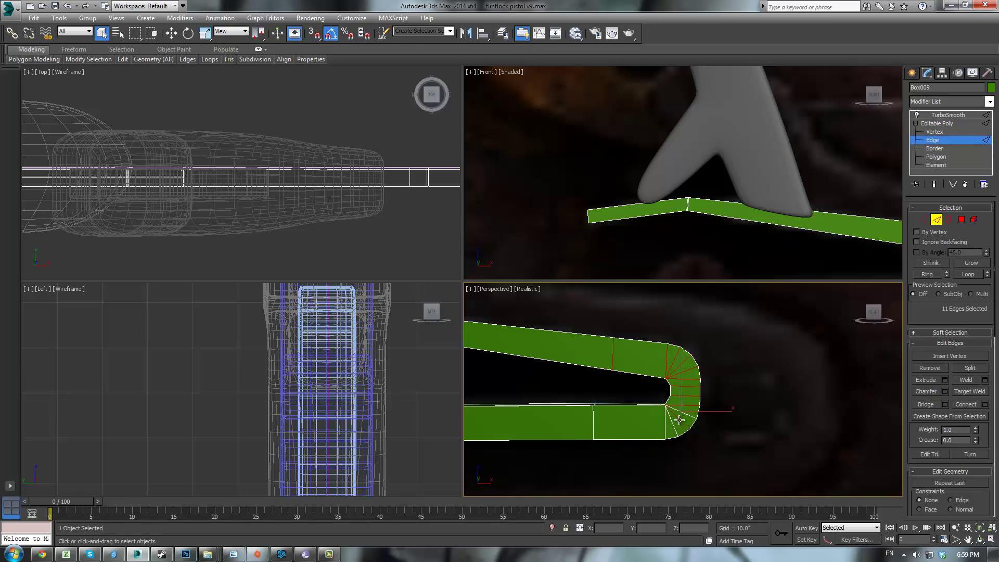
pyautogui.keyDown('ctrl'); pyautogui.click(672, 422); pyautogui.keyUp('ctrl')
pyautogui.keyDown('ctrl'); pyautogui.click(666, 426); pyautogui.keyUp('ctrl')
pyautogui.keyDown('ctrl'); pyautogui.click(593, 422); pyautogui.keyUp('ctrl')
pyautogui.click(985, 405)
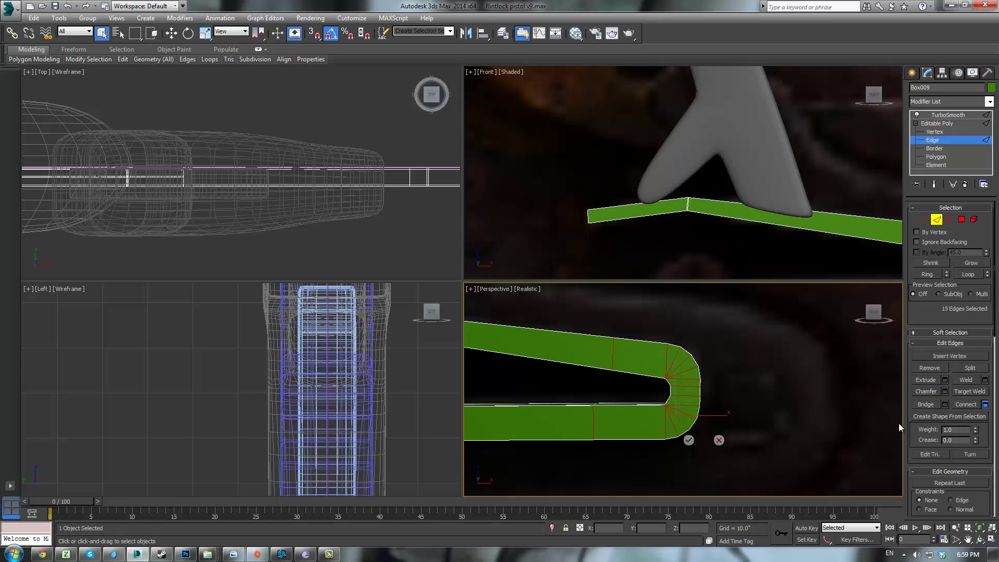
pyautogui.moveTo(692, 426); pyautogui.dragTo(749, 308)
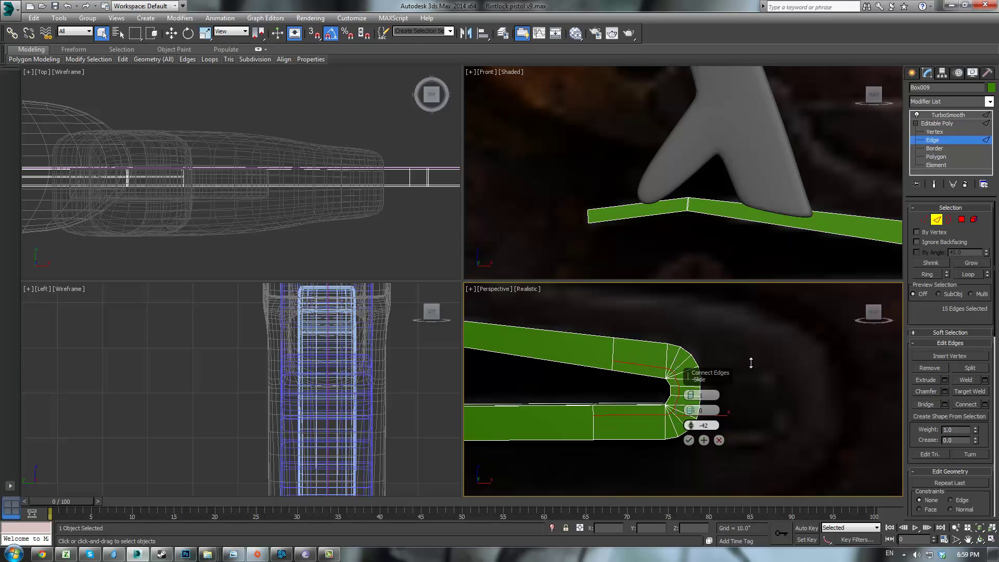
pyautogui.click(688, 440)
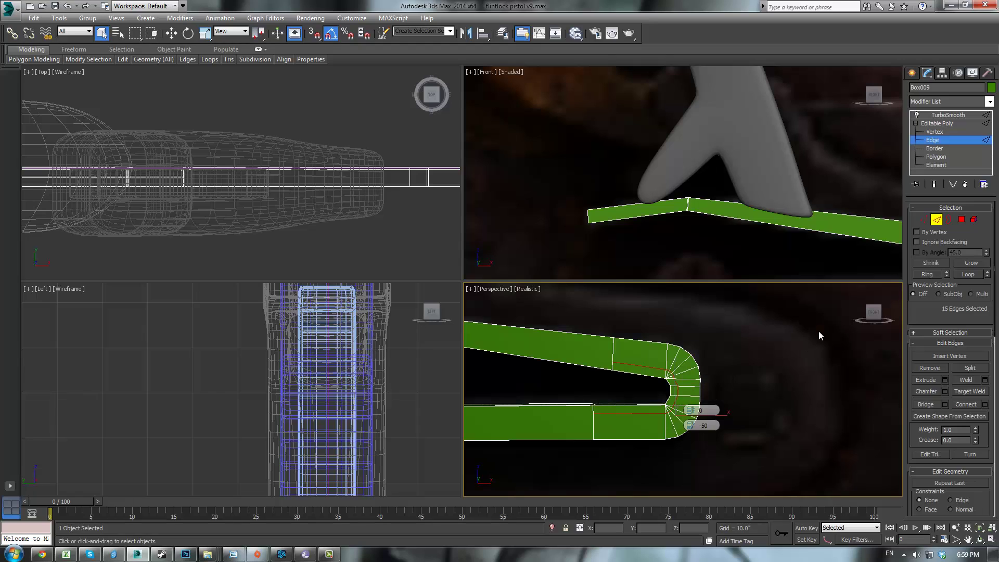
# - Extrude the outer band of 13 side polygons around the fold a short distance outward, leaving out the inner strip polygons
pyautogui.keyDown('ctrl'); pyautogui.click(962, 219); pyautogui.keyUp('ctrl')
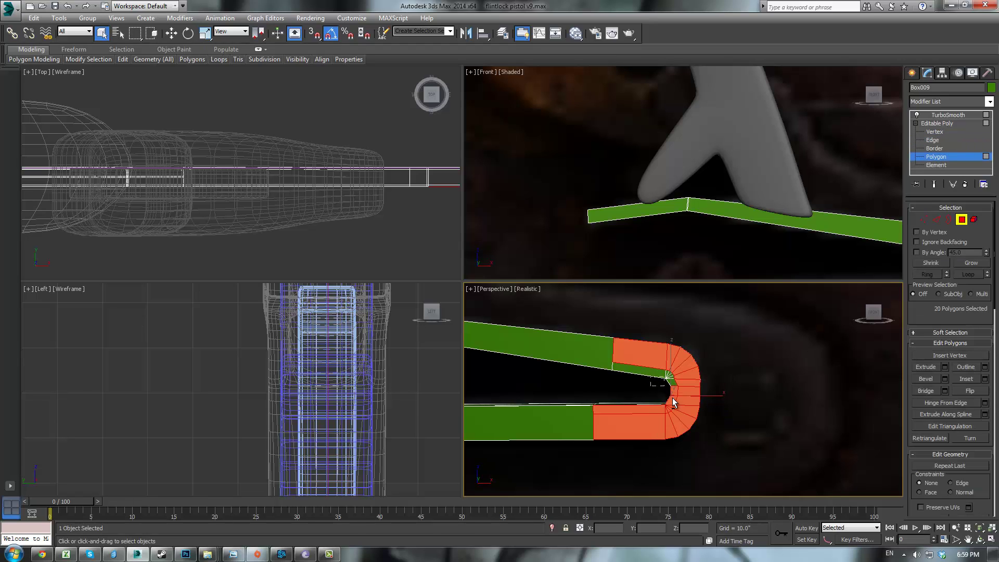
pyautogui.keyDown('alt'); pyautogui.moveTo(670, 385); pyautogui.dragTo(671, 414); pyautogui.keyUp('alt')
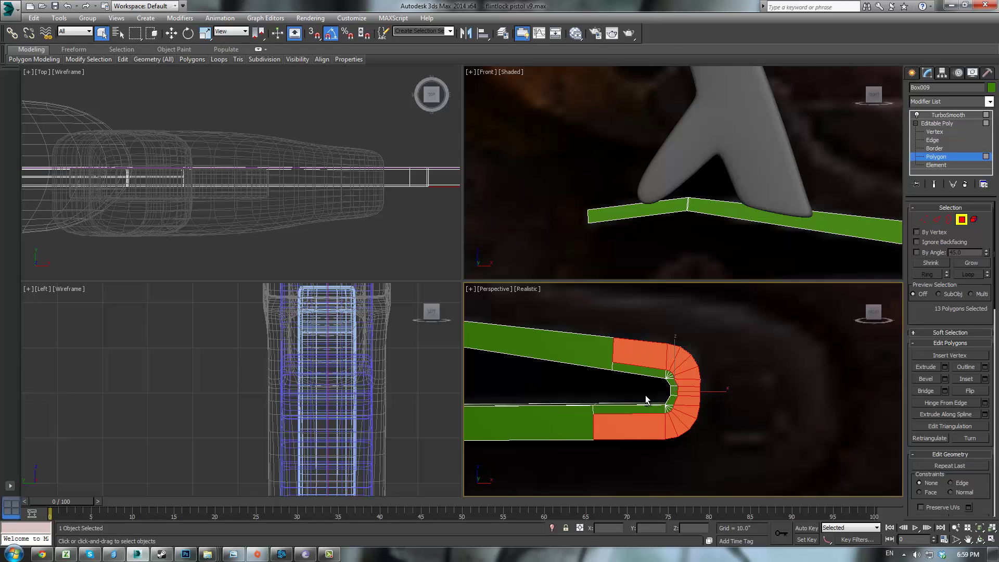
pyautogui.keyDown('alt'); pyautogui.moveTo(689, 367); pyautogui.dragTo(904, 360, button='middle'); pyautogui.keyUp('alt')
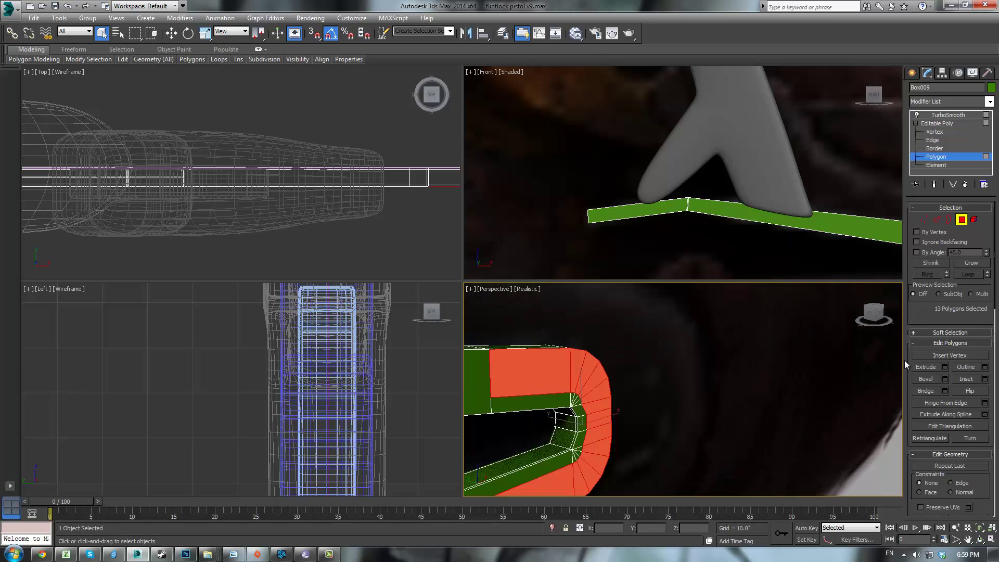
pyautogui.click(923, 369)
pyautogui.keyDown('alt'); pyautogui.moveTo(729, 391); pyautogui.dragTo(759, 371, button='middle'); pyautogui.keyUp('alt')
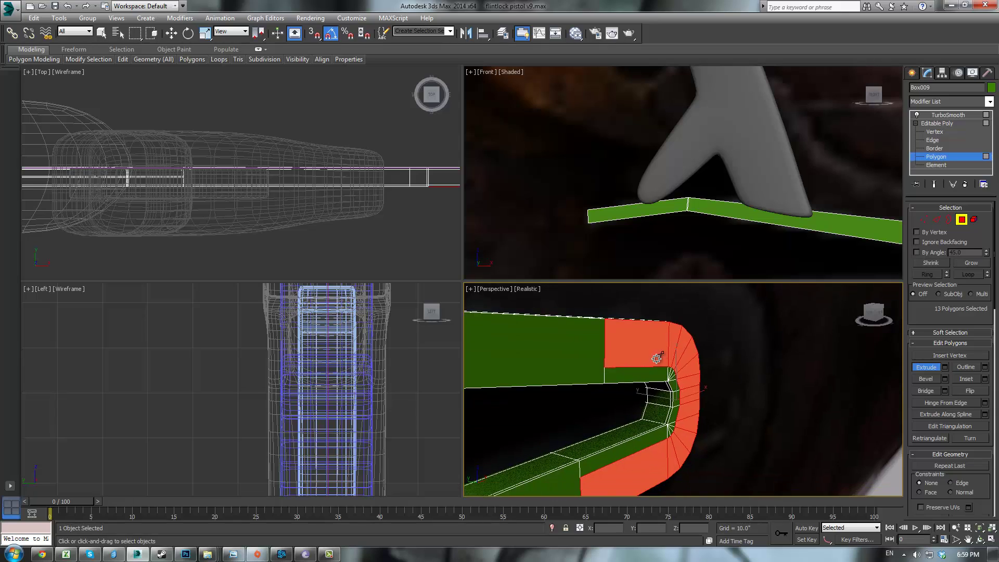
pyautogui.moveTo(650, 350)
pyautogui.mouseDown()
pyautogui.moveTo(675, 344)
pyautogui.moveTo(648, 351)
pyautogui.mouseUp()
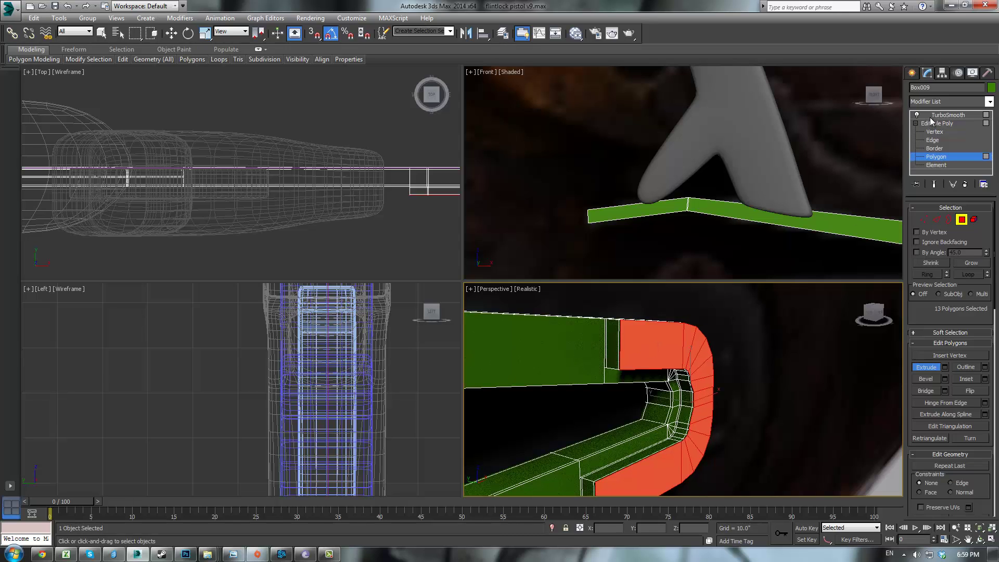
# - Inspect the smoothed raised band around the fold at the TurboSmooth level
pyautogui.click(947, 115)
pyautogui.click(730, 364)
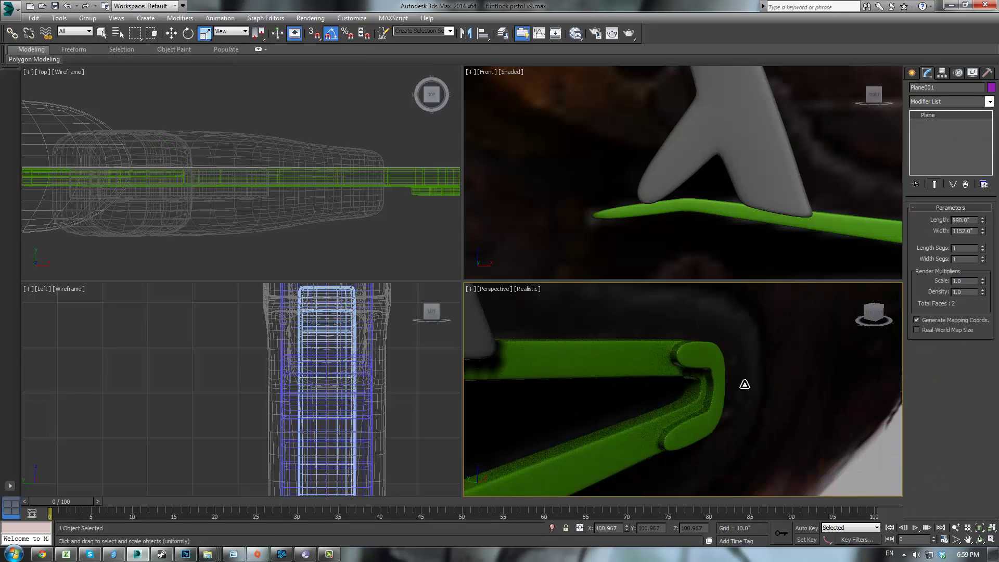
pyautogui.scroll(-5, 745, 384)
pyautogui.keyDown('alt'); pyautogui.moveTo(745, 384); pyautogui.dragTo(712, 373, button='middle'); pyautogui.keyUp('alt')
pyautogui.scroll(3, 697, 365)
pyautogui.click(667, 344)
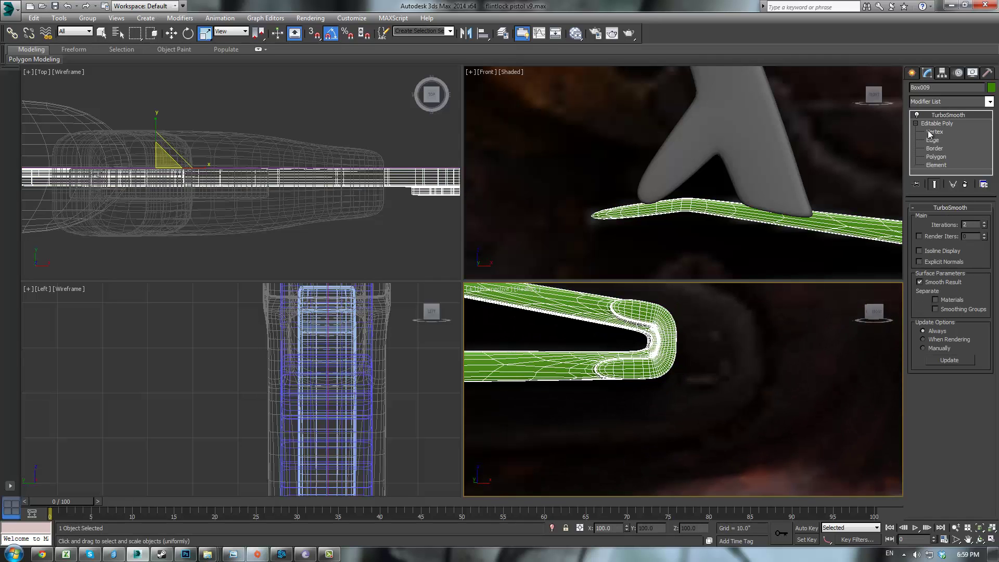
# - Connect the raised band's lengthwise edges on both arms with 1 segment, pinch 0 and slide 95, beside the band's ends
pyautogui.click(937, 123)
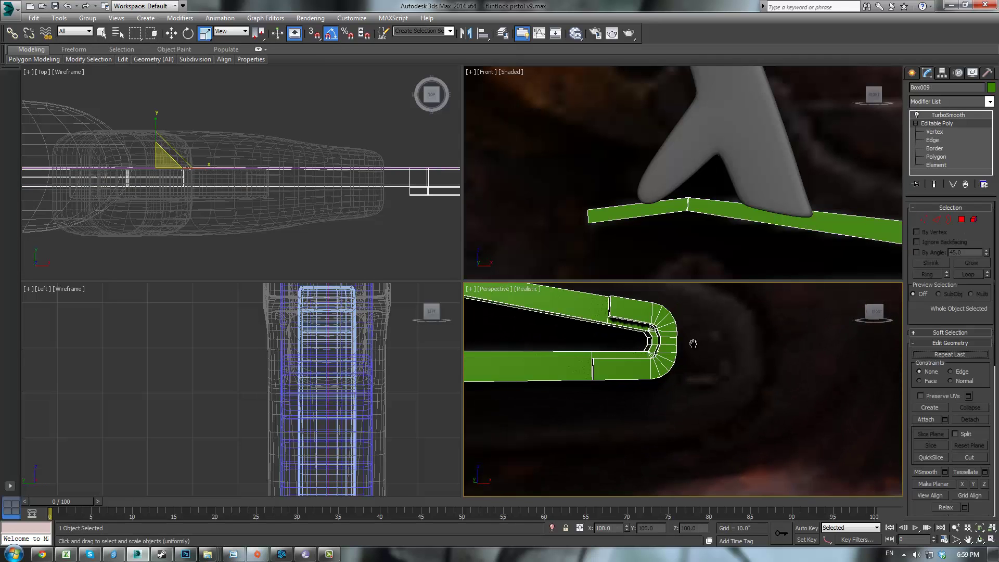
pyautogui.scroll(3, 728, 385)
pyautogui.keyDown('alt'); pyautogui.moveTo(701, 379); pyautogui.dragTo(704, 377, button='middle'); pyautogui.keyUp('alt')
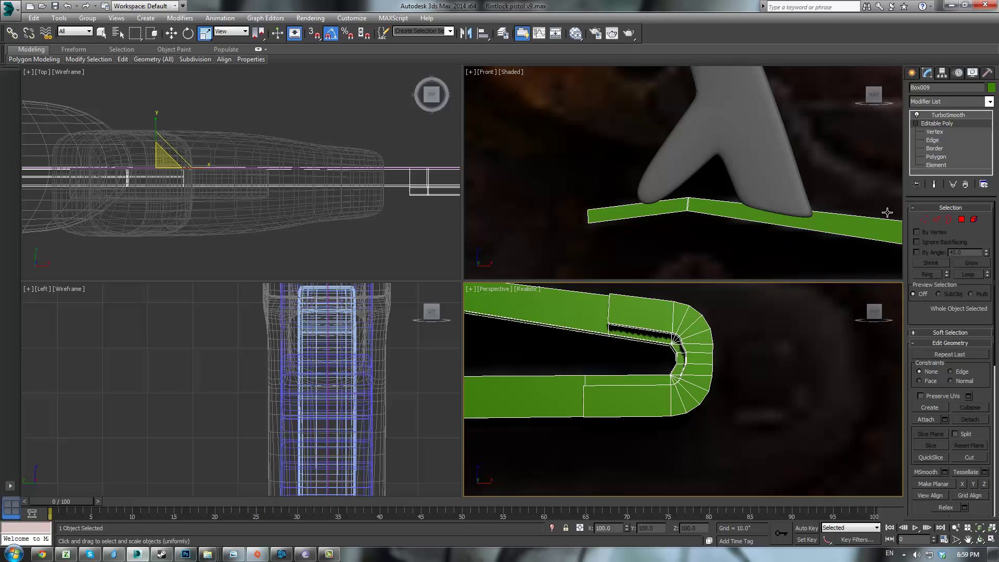
pyautogui.click(939, 220)
pyautogui.moveTo(647, 293); pyautogui.dragTo(647, 308, button='middle')
pyautogui.moveTo(642, 297); pyautogui.dragTo(633, 373)
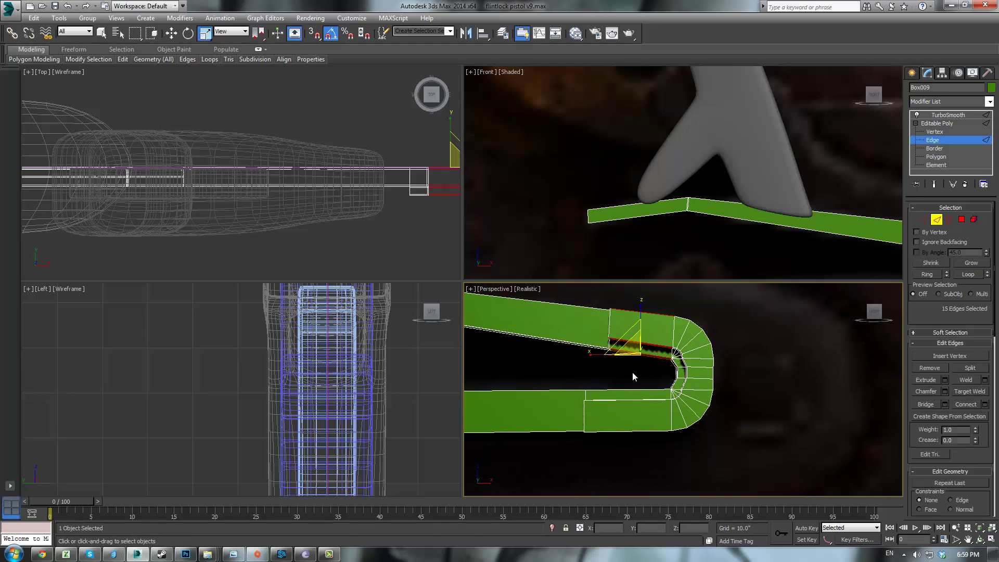
pyautogui.click(985, 405)
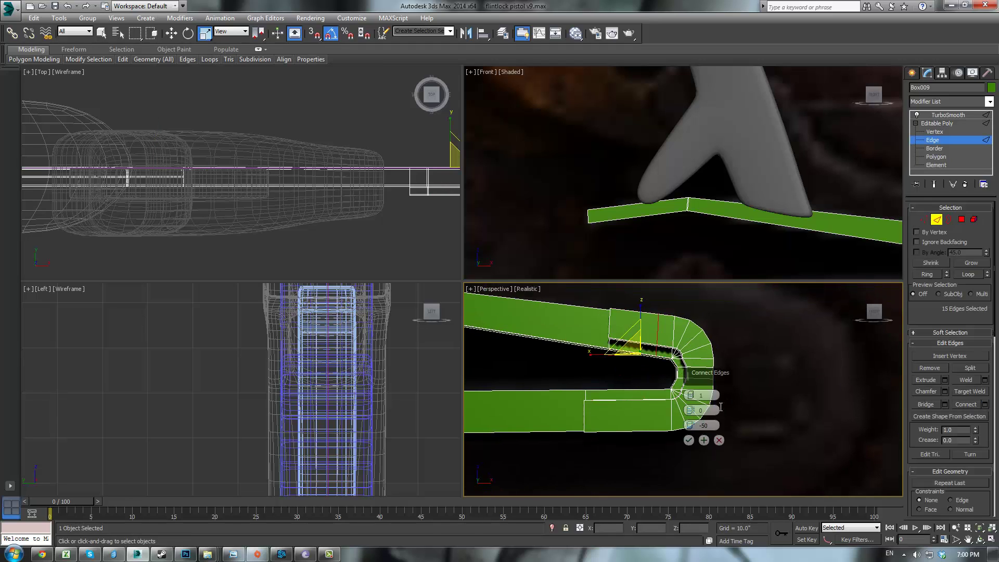
pyautogui.moveTo(691, 425); pyautogui.dragTo(721, 118)
pyautogui.click(689, 440)
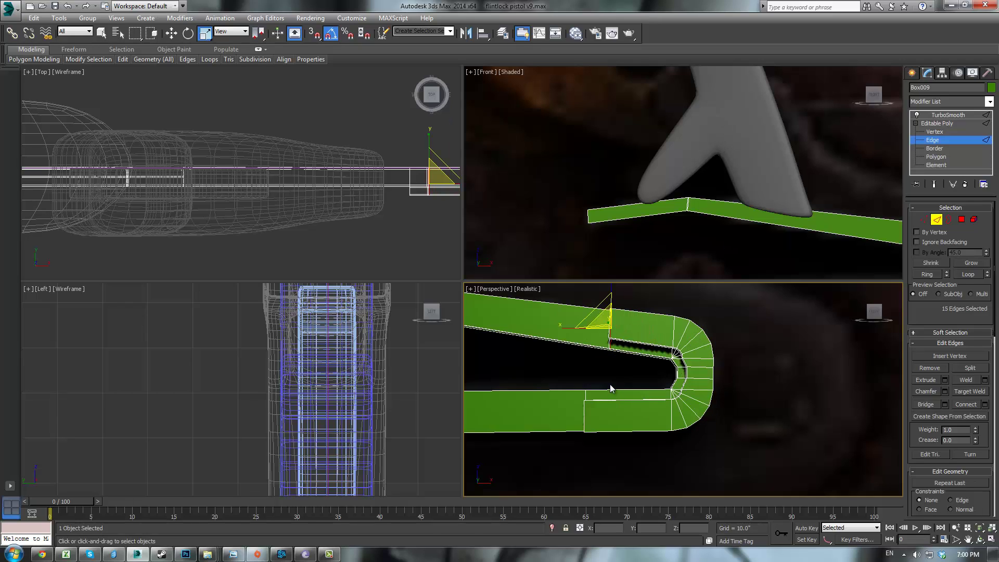
pyautogui.click(985, 405)
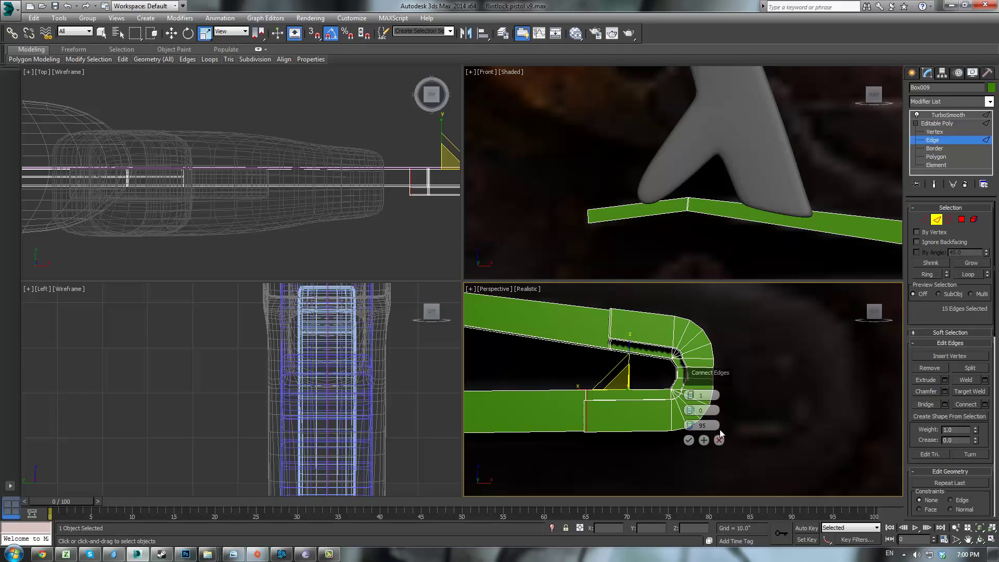
pyautogui.click(689, 440)
# - Inspect the smoothed ends of the raised band on both arms at the TurboSmooth level
pyautogui.click(938, 125)
pyautogui.click(943, 117)
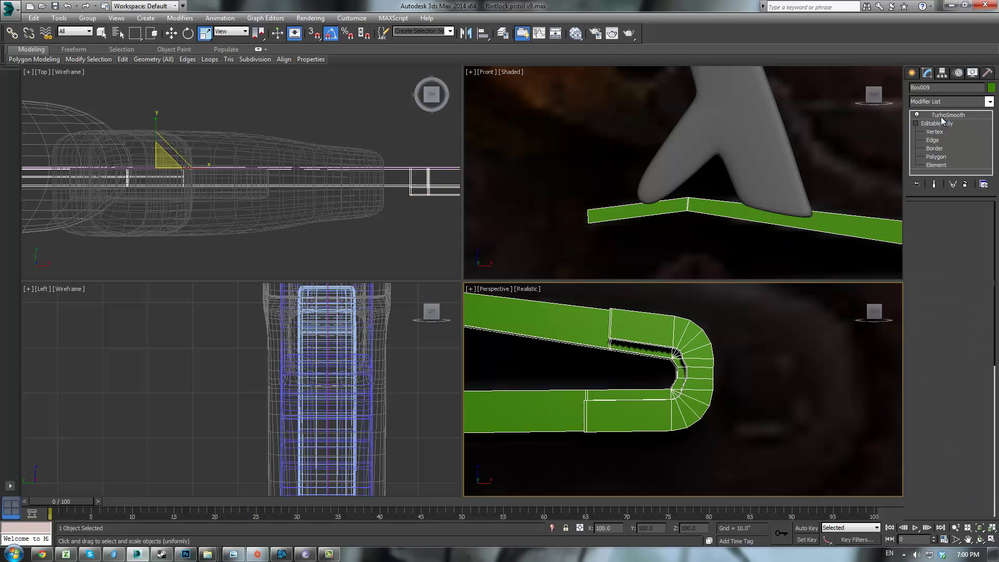
pyautogui.click(812, 336)
pyautogui.scroll(-2, 738, 389)
pyautogui.scroll(-2, 738, 389)
pyautogui.scroll(2, 725, 391)
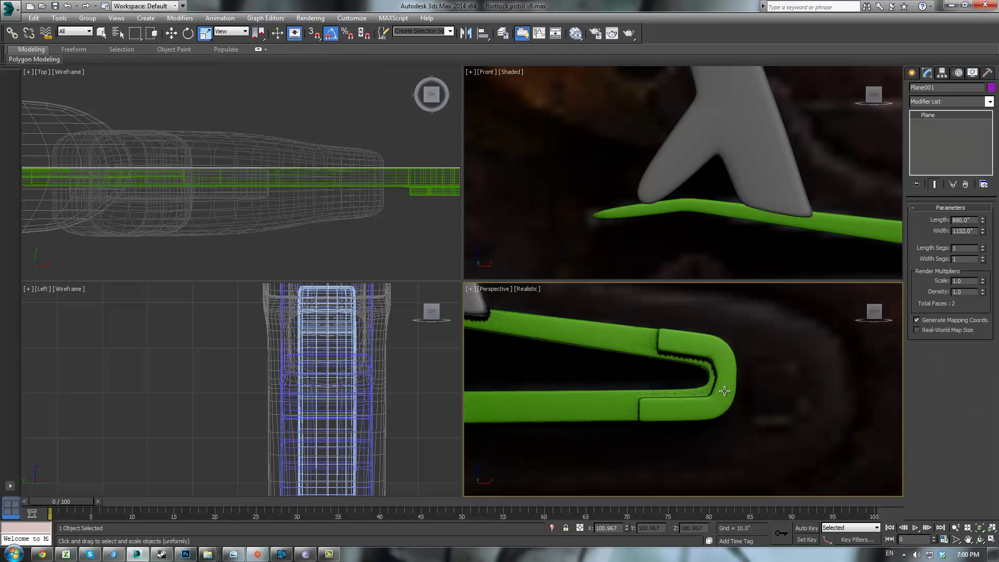
pyautogui.scroll(2, 743, 386)
# - Move the middle vertices on the raised band's inner curve slightly along X towards the inside of the fold
pyautogui.click(697, 361)
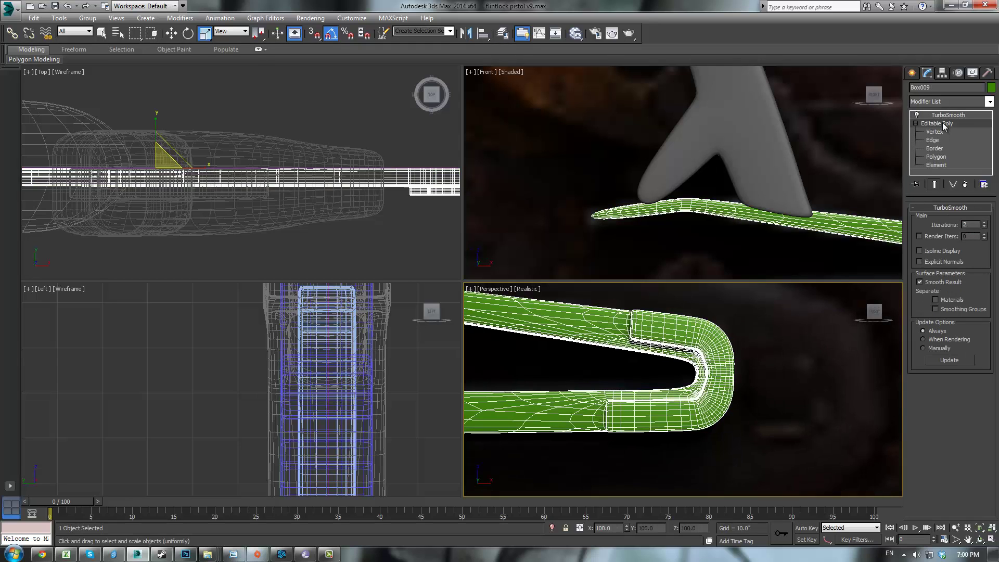
pyautogui.click(942, 123)
pyautogui.click(935, 132)
pyautogui.moveTo(650, 325); pyautogui.dragTo(710, 375)
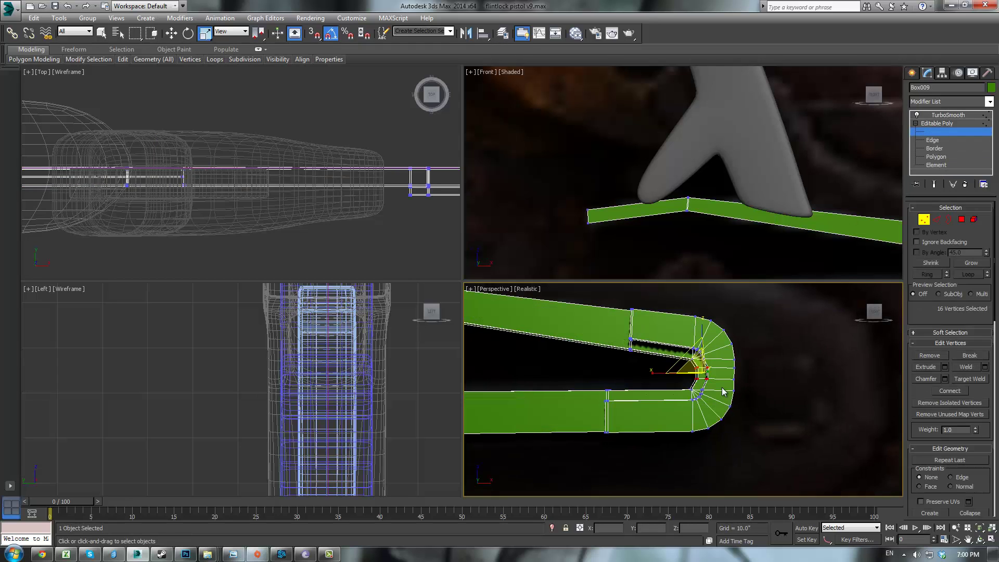
pyautogui.scroll(4, 688, 382)
pyautogui.keyDown('alt'); pyautogui.moveTo(688, 382); pyautogui.dragTo(629, 356, button='middle'); pyautogui.keyUp('alt')
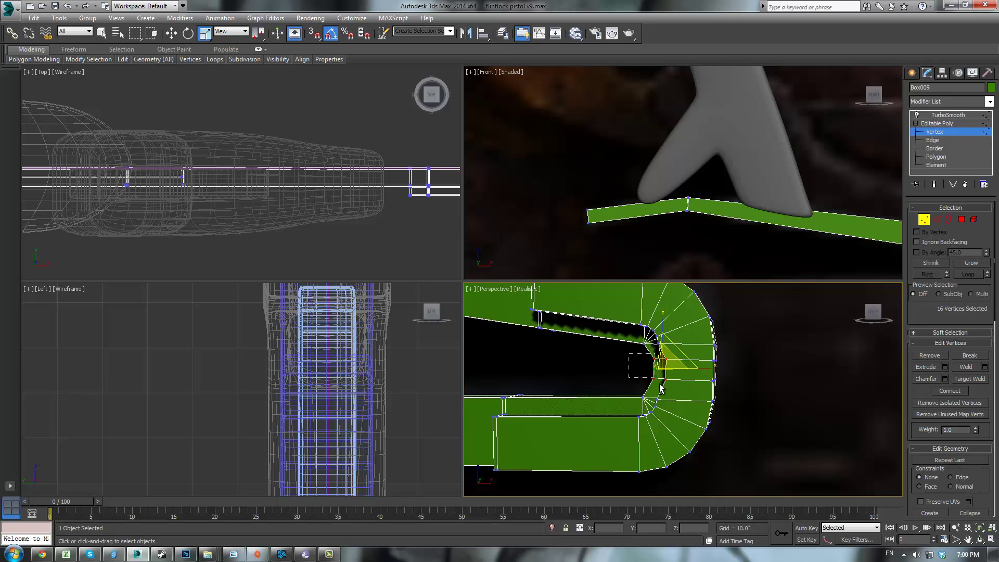
pyautogui.keyDown('alt'); pyautogui.moveTo(660, 384); pyautogui.dragTo(662, 386); pyautogui.keyUp('alt')
pyautogui.keyDown('alt'); pyautogui.moveTo(662, 386); pyautogui.dragTo(669, 382, button='middle'); pyautogui.keyUp('alt')
pyautogui.keyDown('alt'); pyautogui.moveTo(624, 354); pyautogui.dragTo(667, 395); pyautogui.keyUp('alt')
pyautogui.press('w')
pyautogui.press('F3')
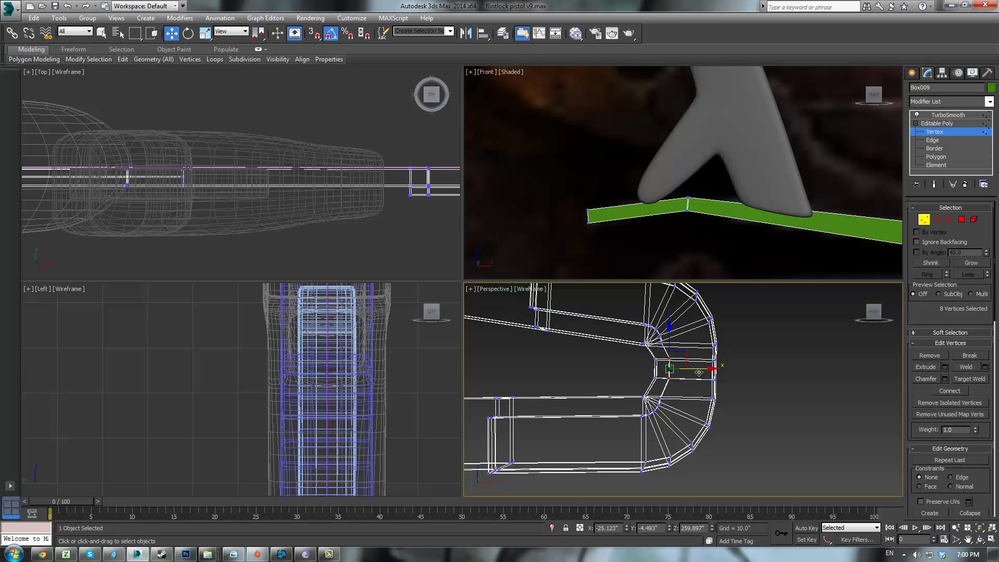
pyautogui.press('F3')
pyautogui.moveTo(700, 371); pyautogui.dragTo(695, 371)
# - Inspect the whole smoothed spring beside the frizzen from the front and at an angle
pyautogui.click(925, 125)
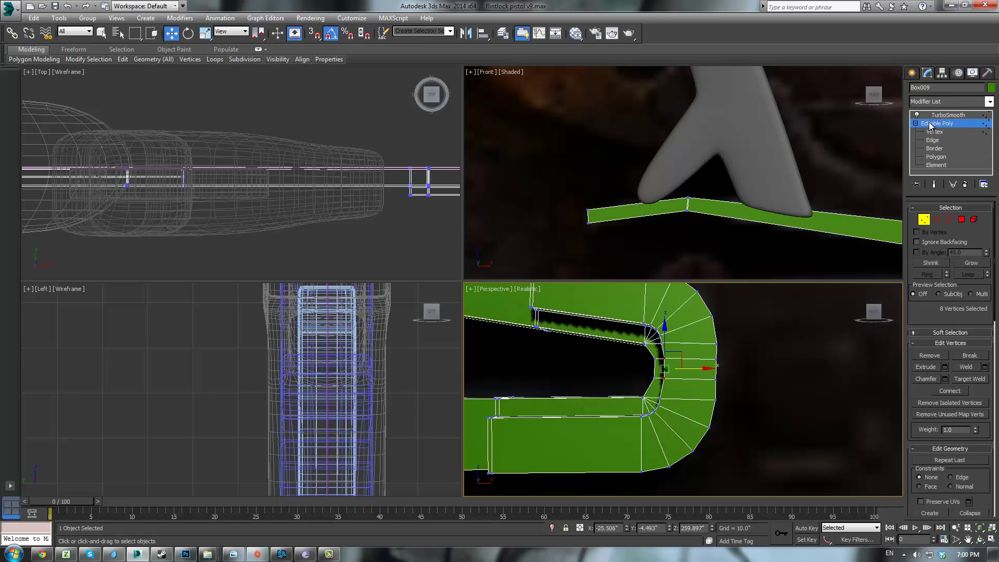
pyautogui.click(933, 115)
pyautogui.click(822, 334)
pyautogui.scroll(-6, 779, 362)
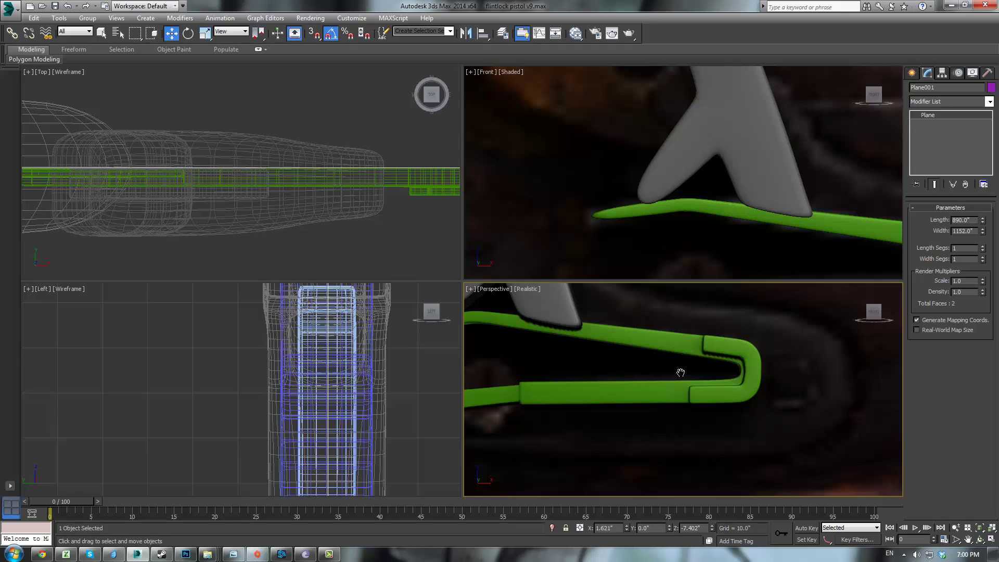
pyautogui.moveTo(681, 373); pyautogui.dragTo(771, 388, button='middle')
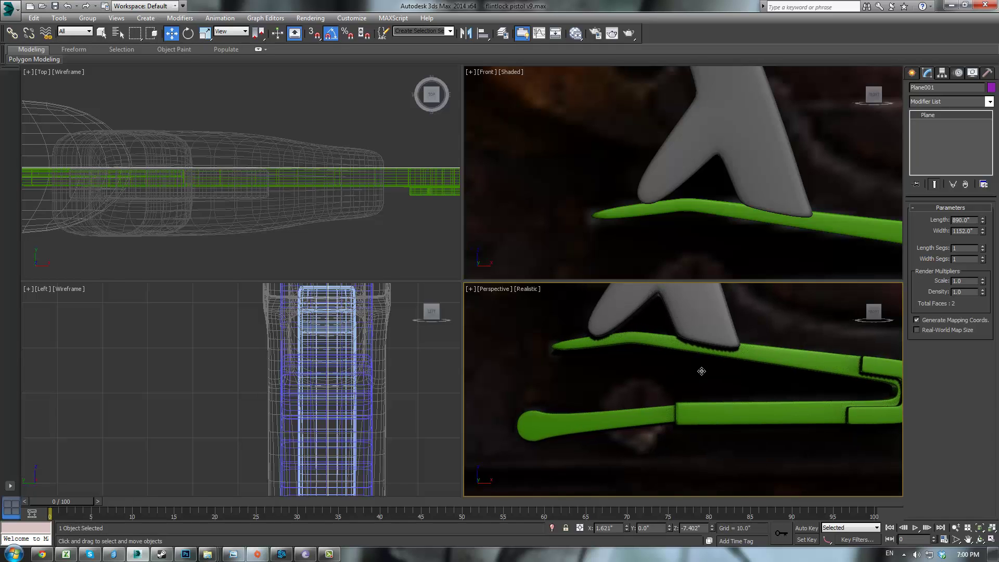
pyautogui.scroll(-3, 701, 373)
pyautogui.scroll(5, 709, 382)
pyautogui.moveTo(711, 383)
pyautogui.keyDown('alt'); pyautogui.mouseDown(button='middle')
pyautogui.moveTo(725, 392)
pyautogui.moveTo(674, 390)
pyautogui.moveTo(704, 399)
pyautogui.moveTo(695, 393)
pyautogui.mouseUp(button='middle'); pyautogui.keyUp('alt')
pyautogui.click(835, 434)
pyautogui.scroll(-3, 819, 436)
pyautogui.scroll(3, 681, 361)
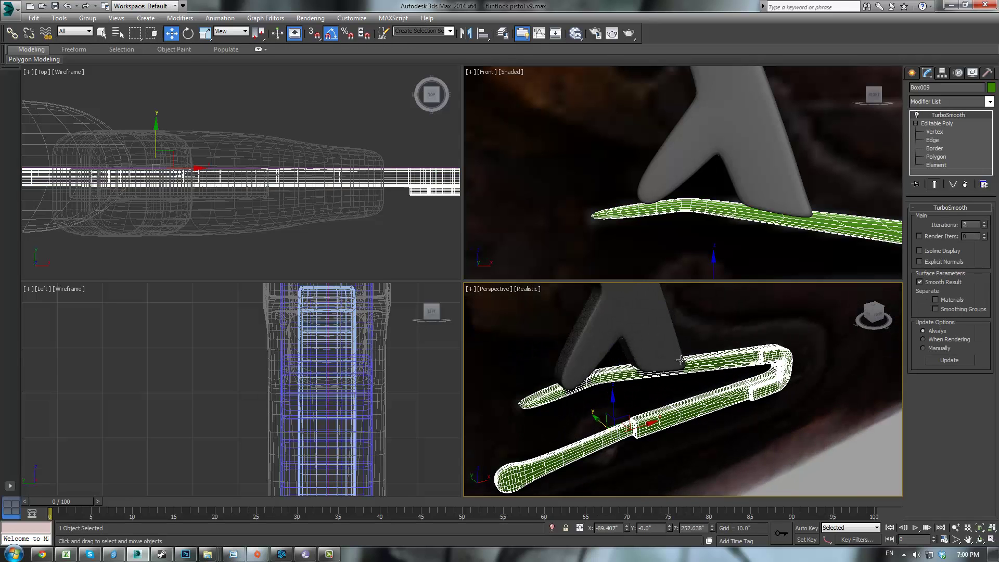
# - Scale the whole spring along Y to about 215% to widen it under the frizzen
pyautogui.click(692, 363)
pyautogui.click(934, 124)
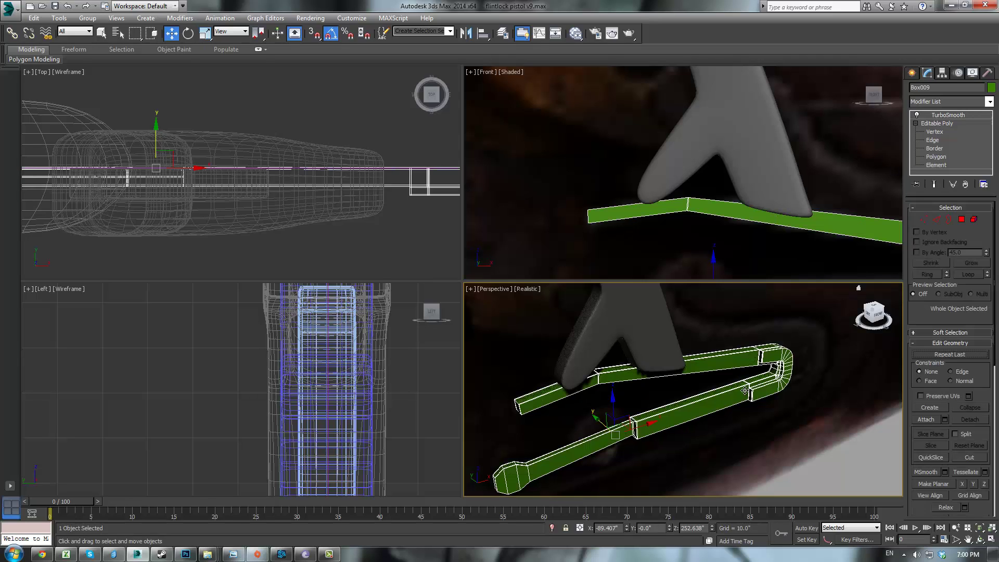
pyautogui.scroll(2, 754, 403)
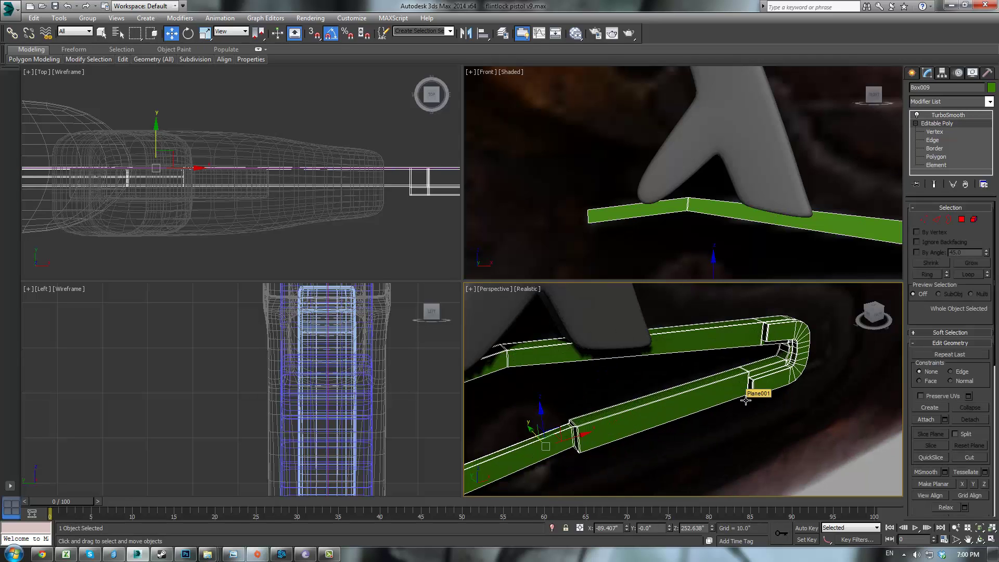
pyautogui.keyDown('alt'); pyautogui.moveTo(736, 406); pyautogui.dragTo(759, 398, button='middle'); pyautogui.keyUp('alt')
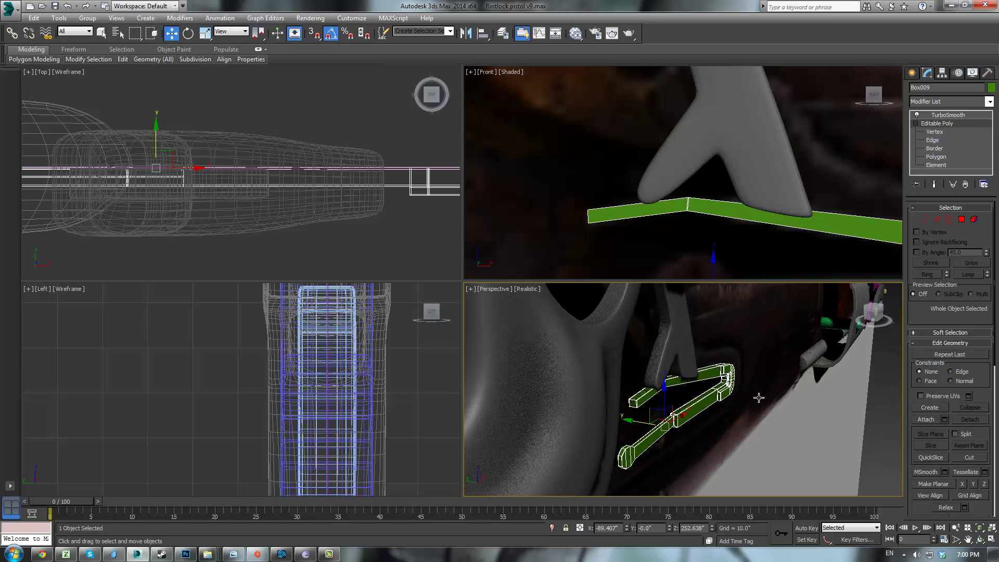
pyautogui.click(716, 362)
pyautogui.click(715, 362)
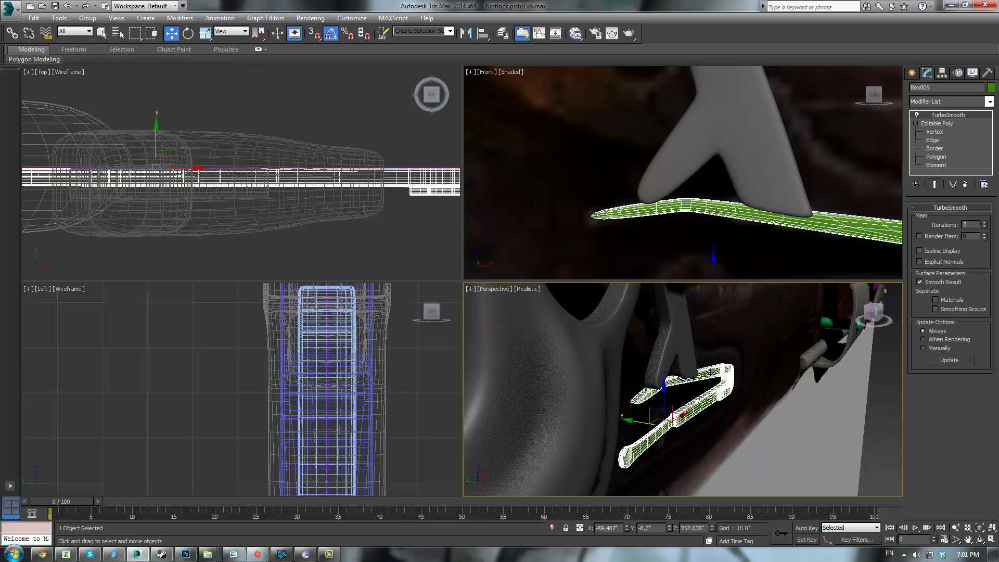
pyautogui.press('r')
pyautogui.moveTo(712, 440); pyautogui.dragTo(748, 442)
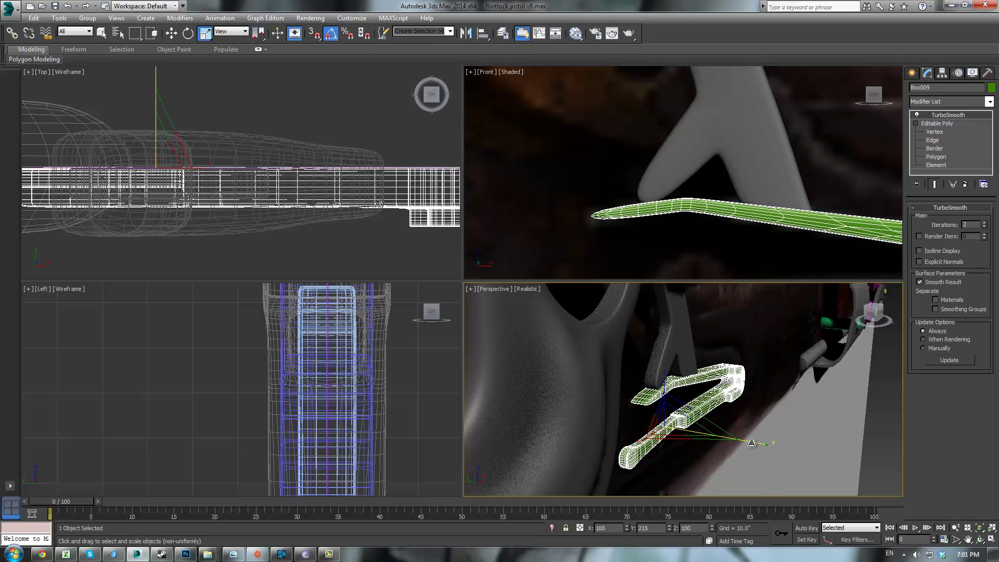
pyautogui.click(825, 435)
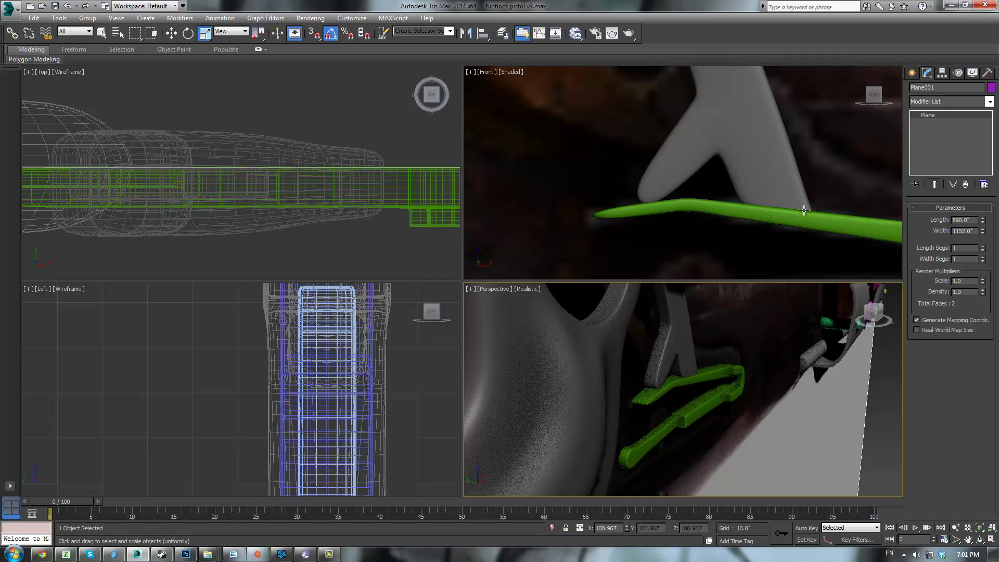
# - Move the frizzen slightly upward in the front view so its foot sits on the spring's upper arm
pyautogui.moveTo(757, 197); pyautogui.dragTo(725, 198, button='middle')
pyautogui.click(723, 171)
pyautogui.scroll(-3, 724, 170)
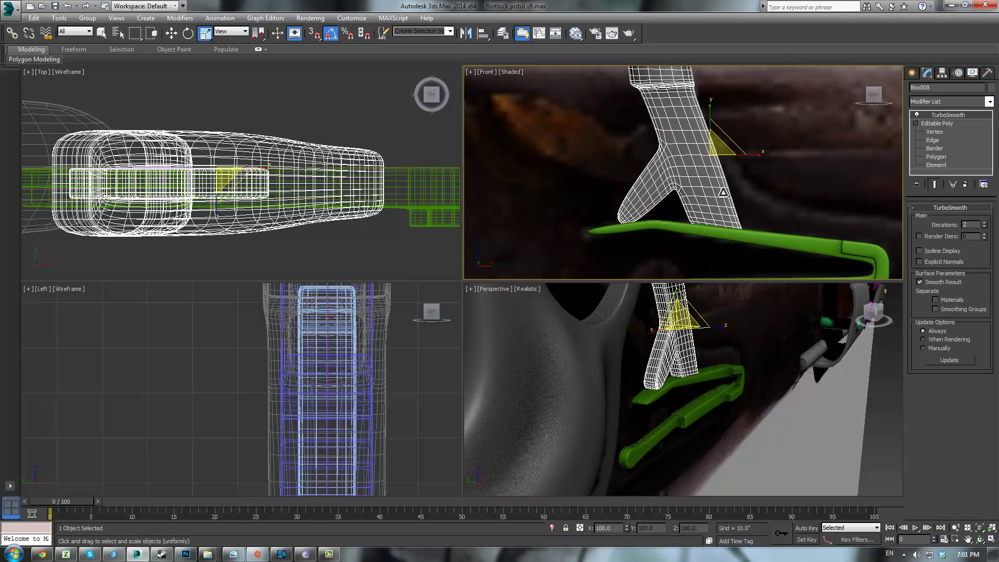
pyautogui.press('w')
pyautogui.moveTo(711, 127); pyautogui.dragTo(714, 120)
pyautogui.click(809, 428)
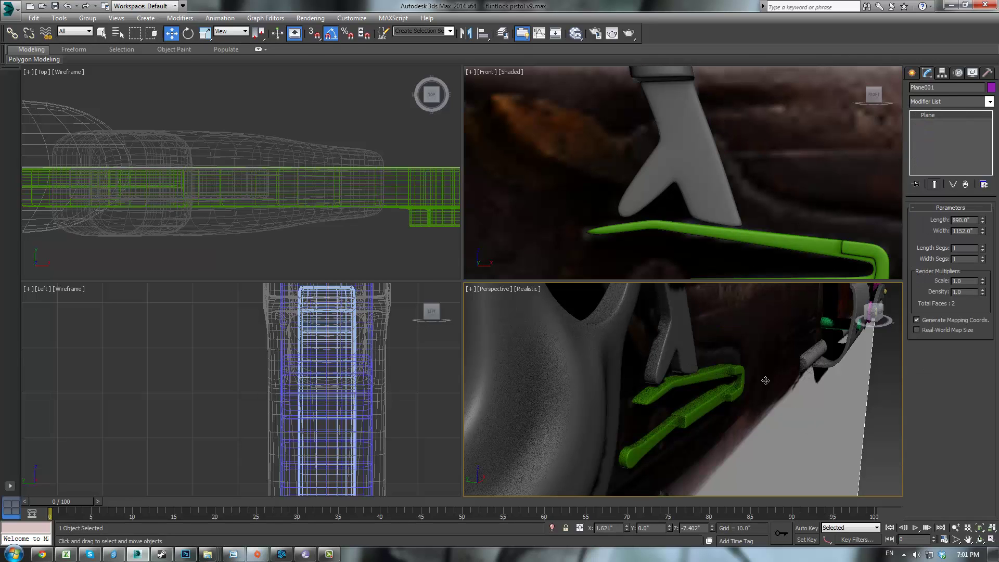
# - Inspect the widened spring, frizzen and hammer together from an angle and from the side
pyautogui.scroll(-3, 765, 381)
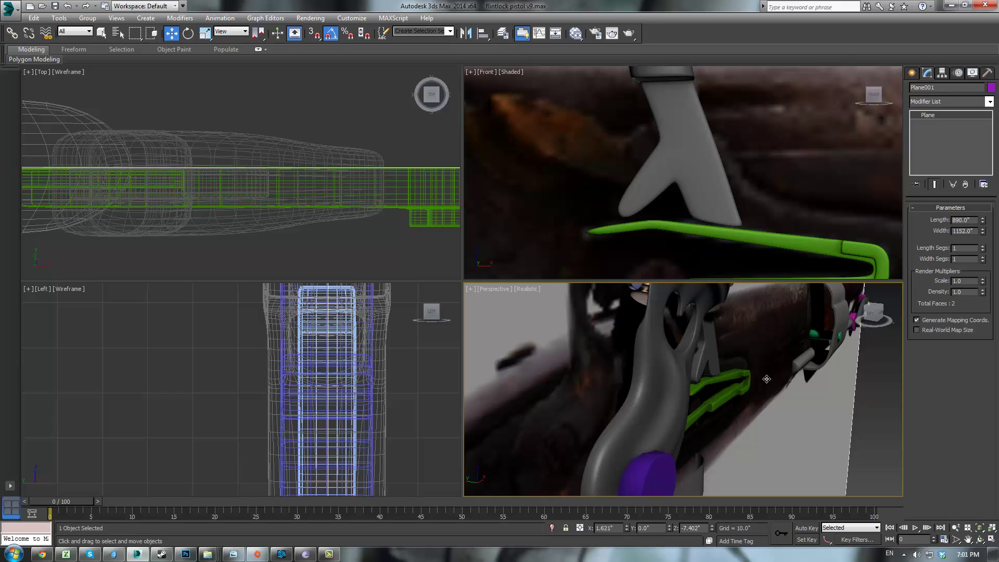
pyautogui.keyDown('alt'); pyautogui.moveTo(773, 385); pyautogui.dragTo(695, 359, button='middle'); pyautogui.keyUp('alt')
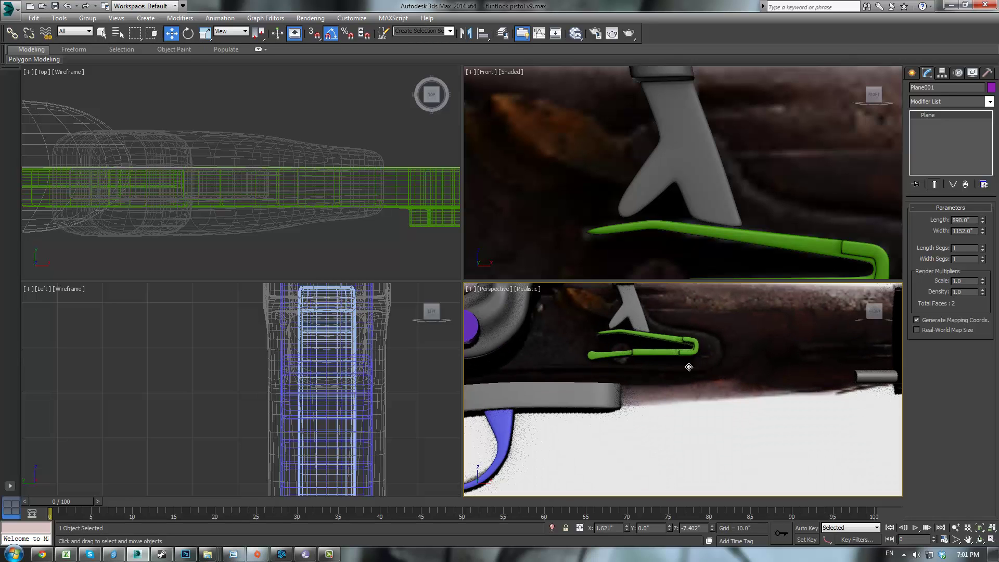
pyautogui.scroll(4, 661, 369)
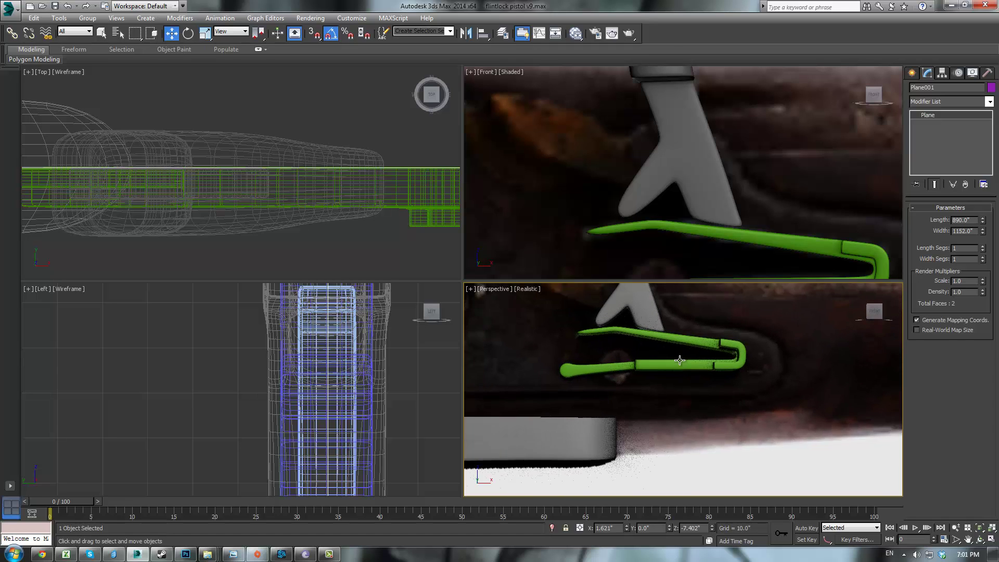
pyautogui.moveTo(923, 402); pyautogui.dragTo(957, 402, button='middle')
pyautogui.scroll(-2, 730, 375)
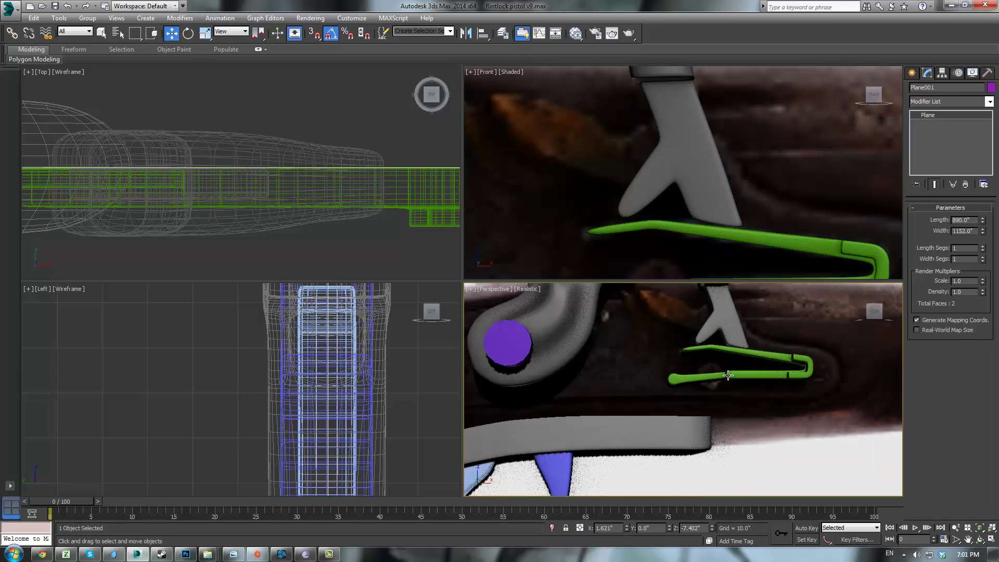
pyautogui.scroll(-1, 730, 374)
pyautogui.scroll(1, 730, 375)
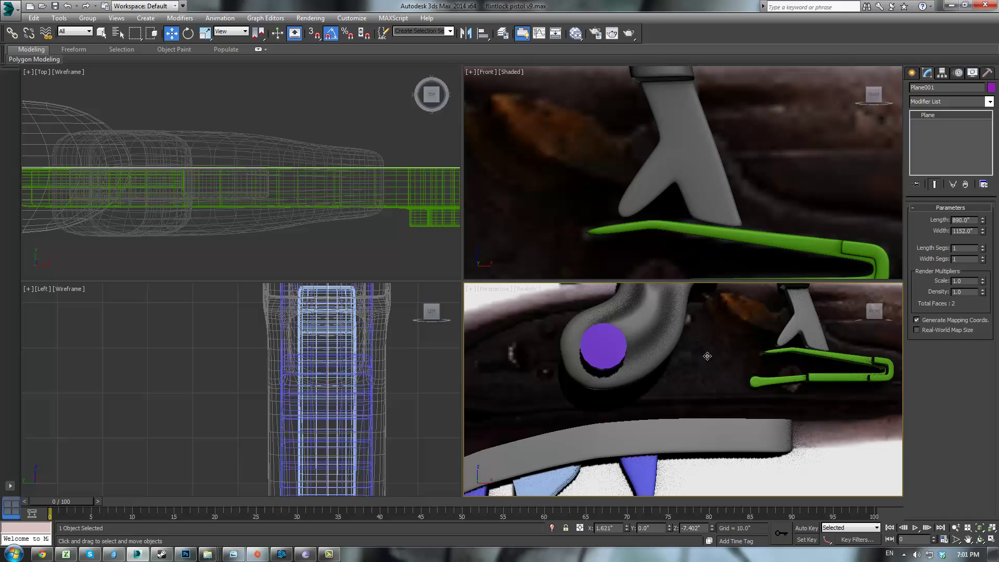
# - Select the cylinder for the hammer screw and compare it with the slotted screw in the pistol reference photo
pyautogui.click(622, 347)
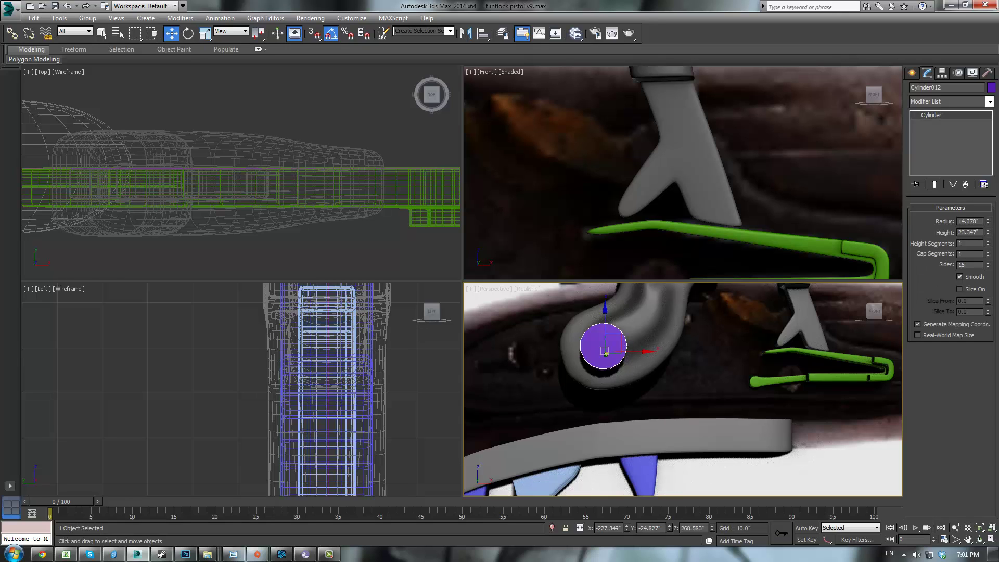
pyautogui.click(234, 554)
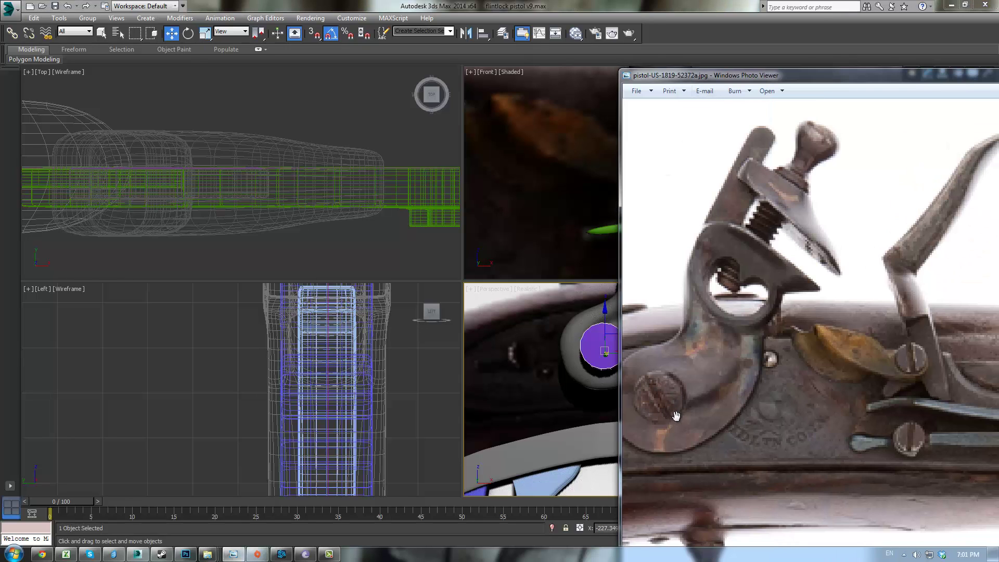
pyautogui.click(768, 59)
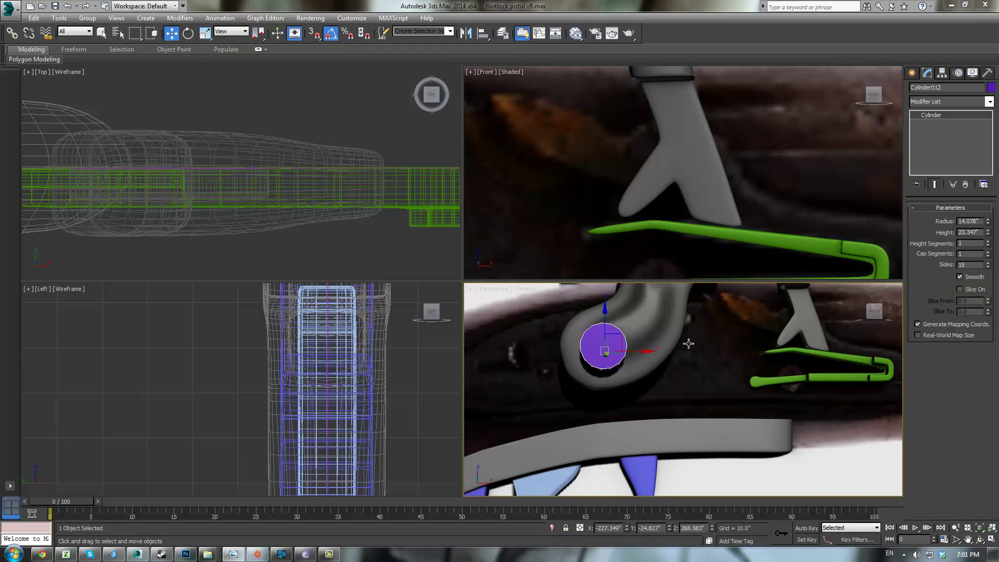
pyautogui.moveTo(689, 344)
pyautogui.mouseDown(button='middle')
pyautogui.moveTo(715, 346)
pyautogui.moveTo(711, 359)
pyautogui.moveTo(716, 321)
pyautogui.moveTo(733, 354)
pyautogui.moveTo(725, 424)
pyautogui.moveTo(733, 300)
pyautogui.moveTo(686, 336)
pyautogui.mouseUp(button='middle')
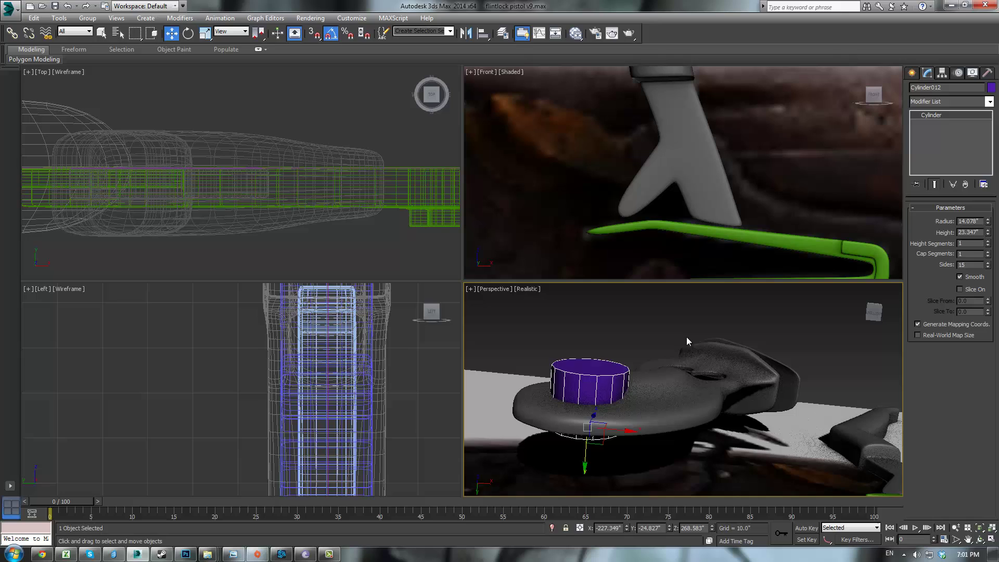
# - Convert the hammer screw cylinder to an Editable Poly and select its outer cap polygon as the basis for edge editing
pyautogui.rightClick(890, 218)
pyautogui.click(892, 297)
pyautogui.click(961, 220)
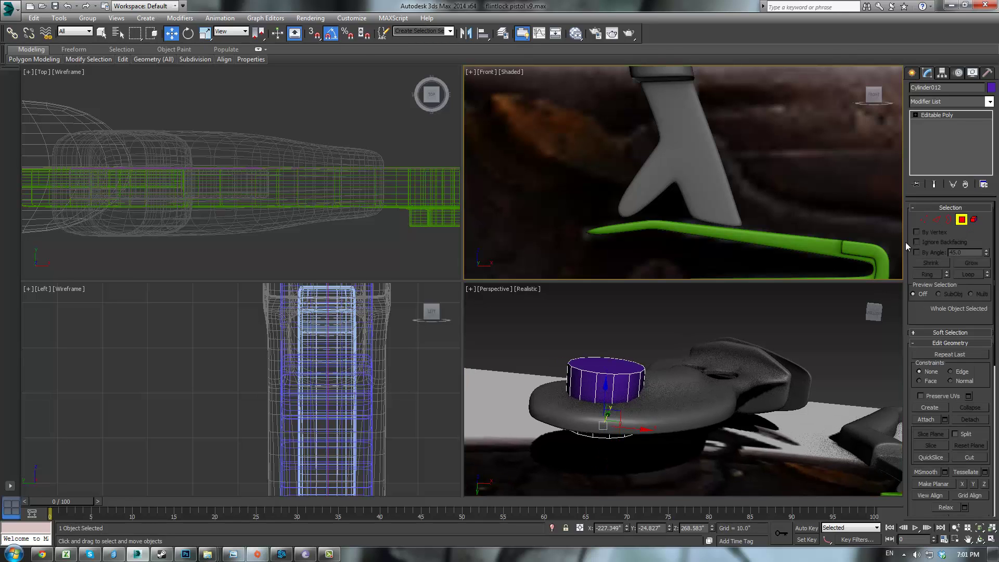
pyautogui.click(635, 367)
pyautogui.keyDown('alt'); pyautogui.moveTo(645, 374); pyautogui.dragTo(646, 428, button='middle'); pyautogui.keyUp('alt')
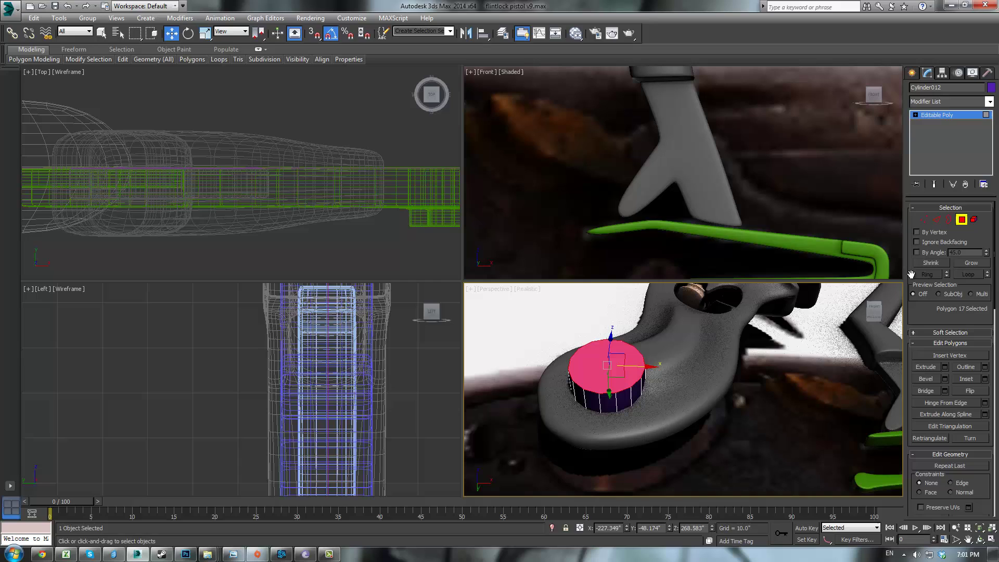
pyautogui.click(940, 219)
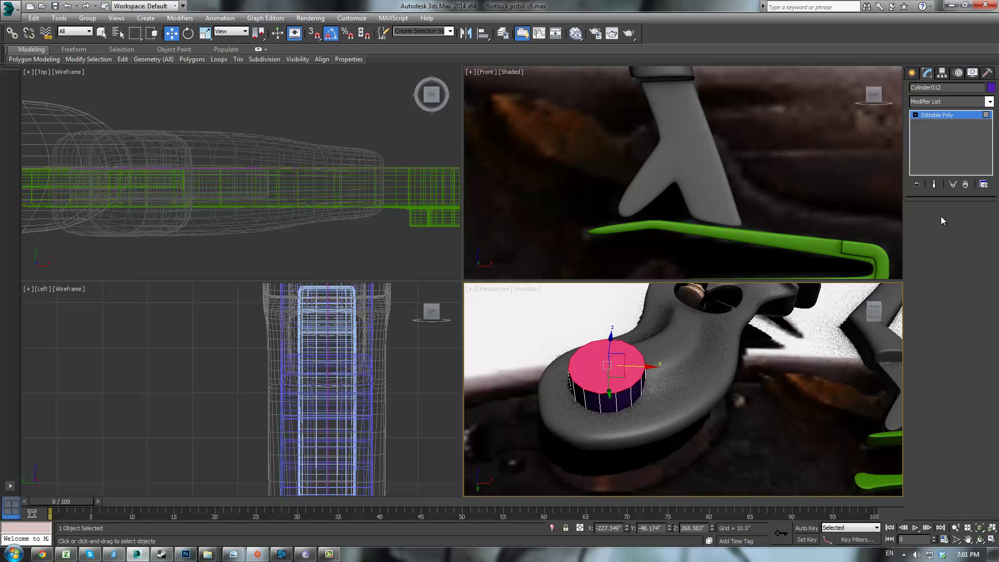
# - Try to cut an edge across the top cap of the purple cylinder
pyautogui.click(939, 114)
pyautogui.click(971, 457)
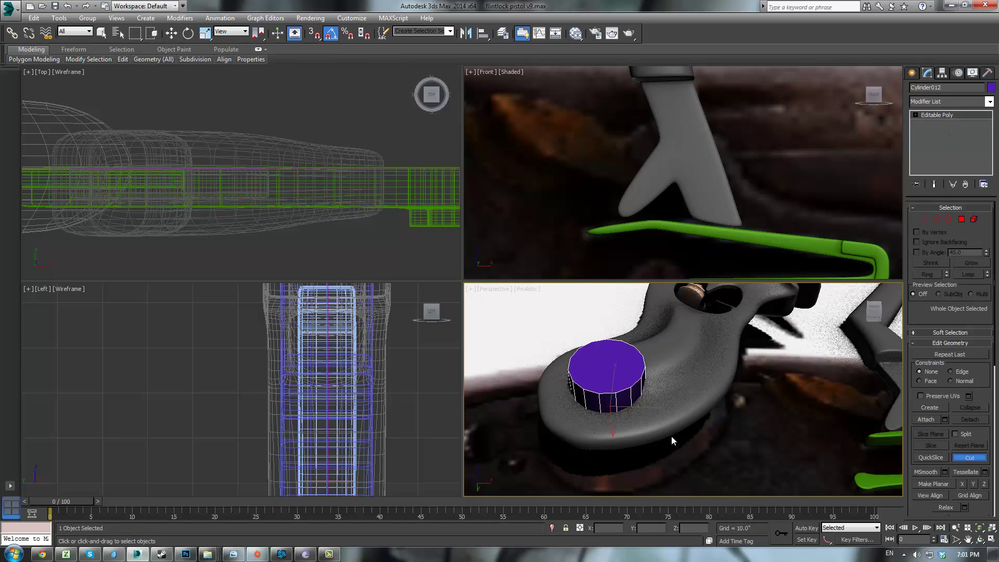
pyautogui.click(613, 341)
pyautogui.click(612, 392)
pyautogui.click(601, 391)
pyautogui.keyDown('alt'); pyautogui.moveTo(703, 362); pyautogui.dragTo(636, 314, button='middle'); pyautogui.keyUp('alt')
# - Try to cut two parallel edges between opposite cap vertices of the cylinder in wireframe display, and inspect the cap at edge level in shaded display
pyautogui.press('F3')
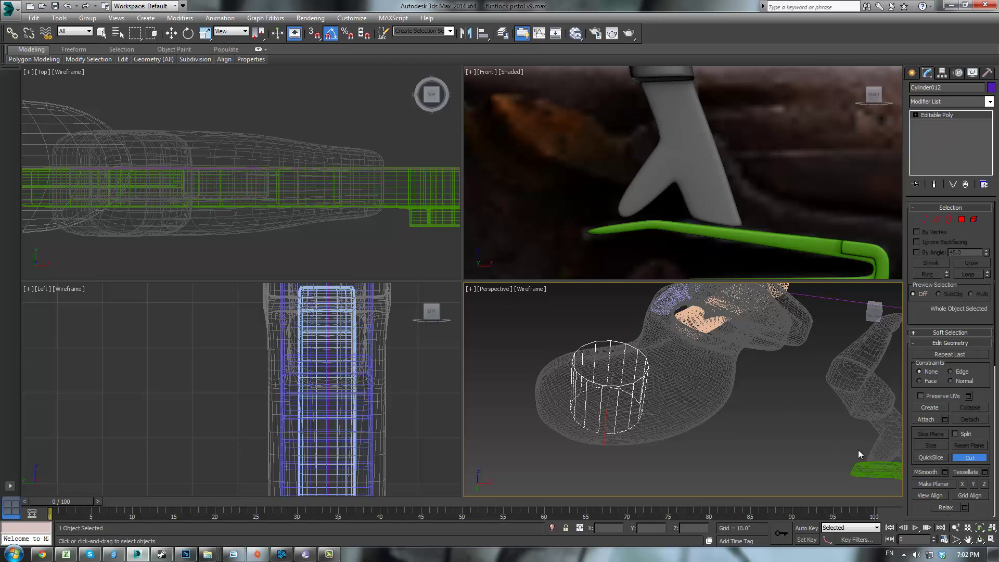
pyautogui.click(619, 385)
pyautogui.click(611, 342)
pyautogui.rightClick(637, 353)
pyautogui.click(602, 385)
pyautogui.click(596, 341)
pyautogui.rightClick(640, 302)
pyautogui.click(939, 114)
pyautogui.press('2')
pyautogui.press('F3')
pyautogui.keyDown('alt'); pyautogui.moveTo(667, 395); pyautogui.dragTo(678, 453, button='middle'); pyautogui.keyUp('alt')
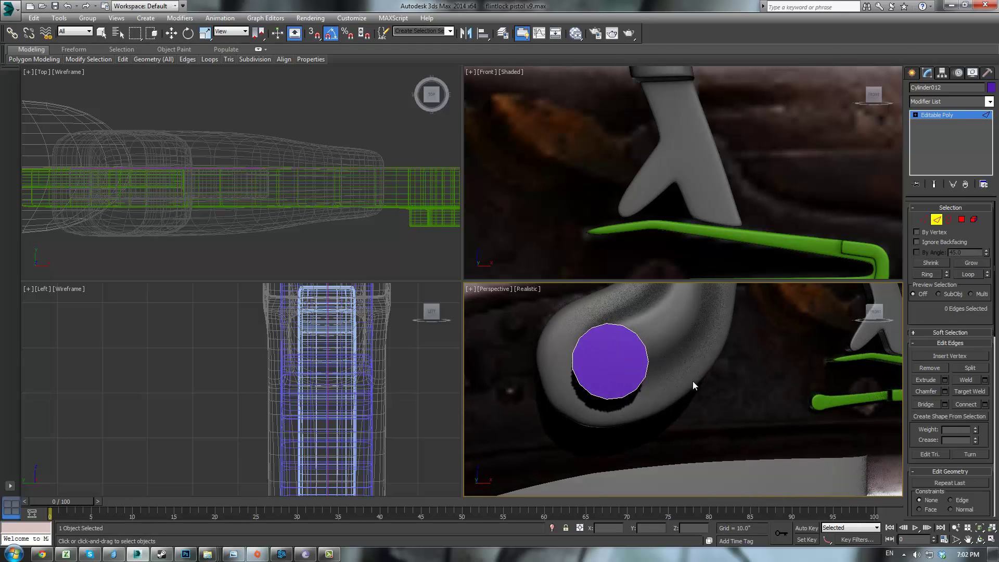
pyautogui.keyDown('alt'); pyautogui.moveTo(692, 381); pyautogui.dragTo(674, 317, button='middle'); pyautogui.keyUp('alt')
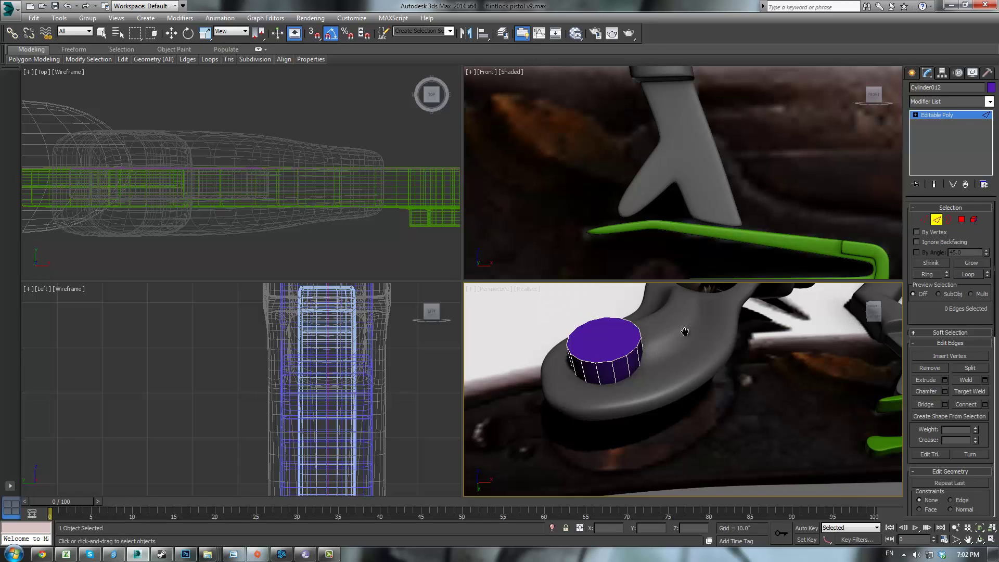
pyautogui.moveTo(685, 332); pyautogui.dragTo(696, 349, button='middle')
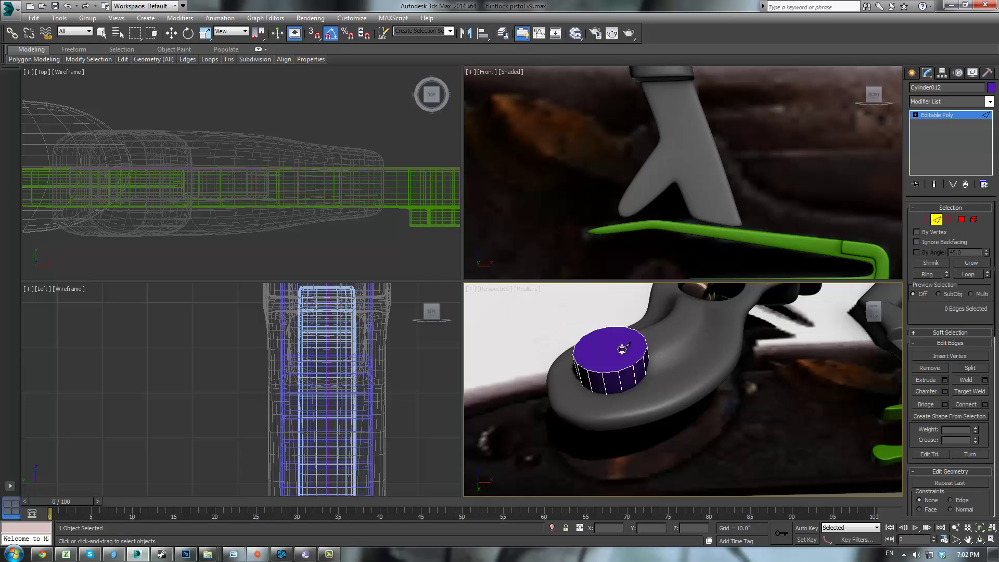
# - Undo the cuts and the poly conversion of the cylinder, and set its number of sides to 16
pyautogui.hotkey('ctrl', 'z')
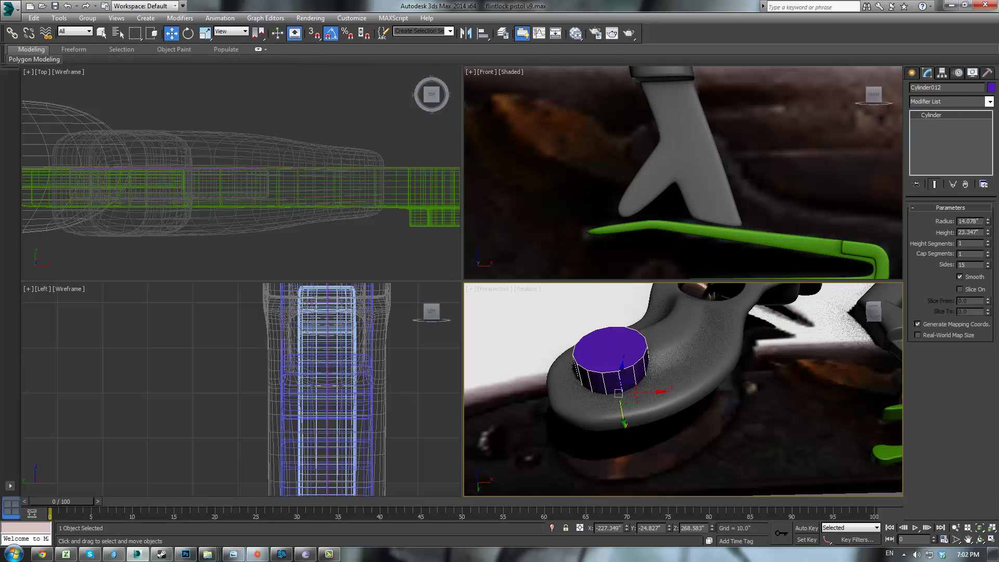
pyautogui.click(989, 263)
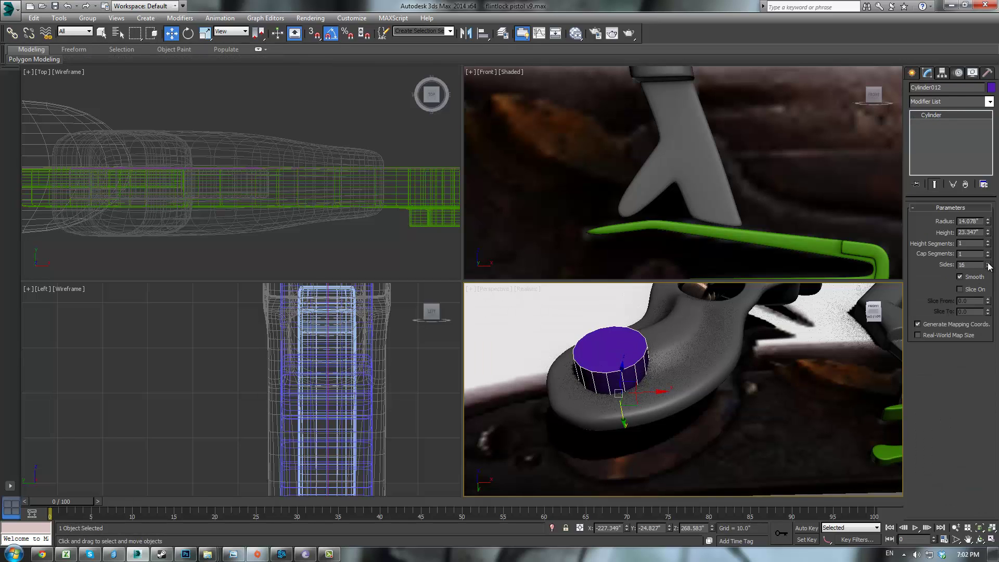
pyautogui.keyDown('alt'); pyautogui.moveTo(746, 387); pyautogui.dragTo(754, 363, button='middle'); pyautogui.keyUp('alt')
pyautogui.click(912, 73)
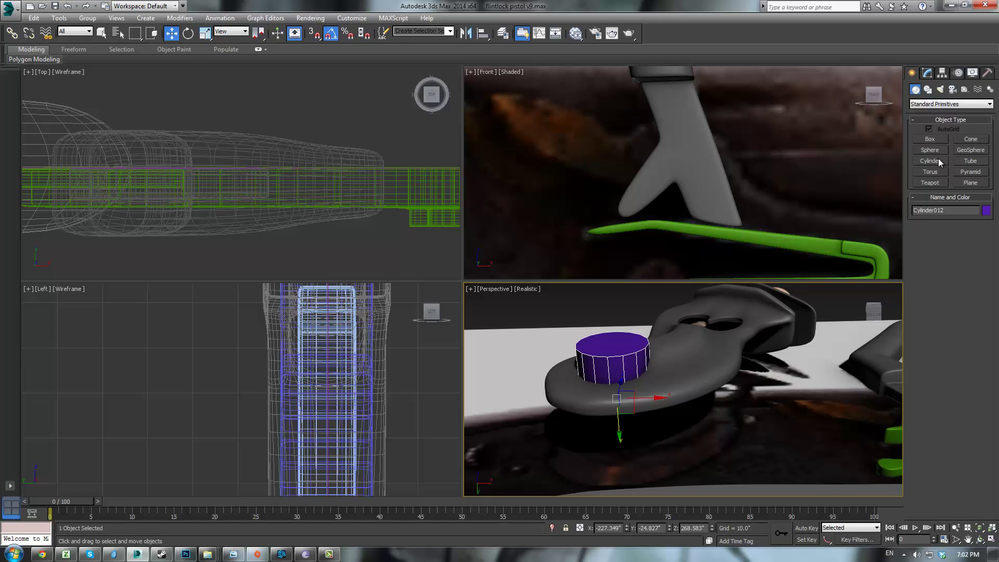
pyautogui.click(930, 161)
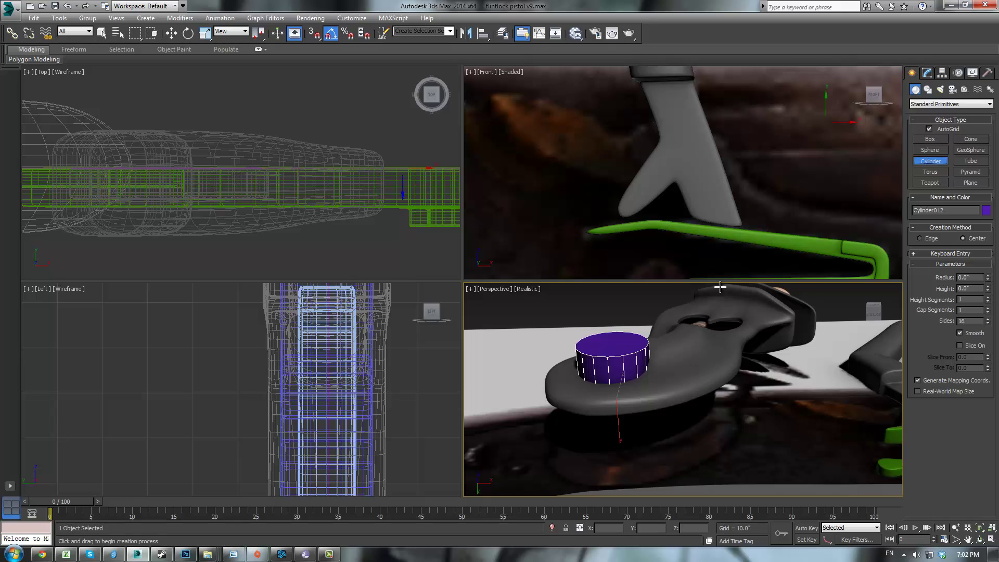
pyautogui.rightClick(677, 334)
pyautogui.moveTo(676, 334); pyautogui.dragTo(714, 363, button='middle')
pyautogui.scroll(2, 767, 374)
pyautogui.scroll(2, 762, 372)
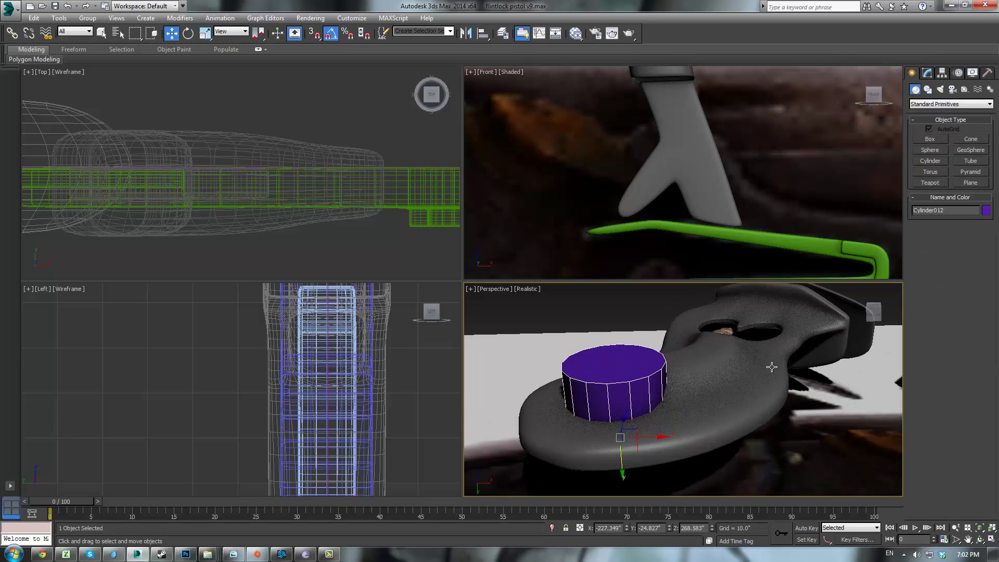
pyautogui.click(928, 74)
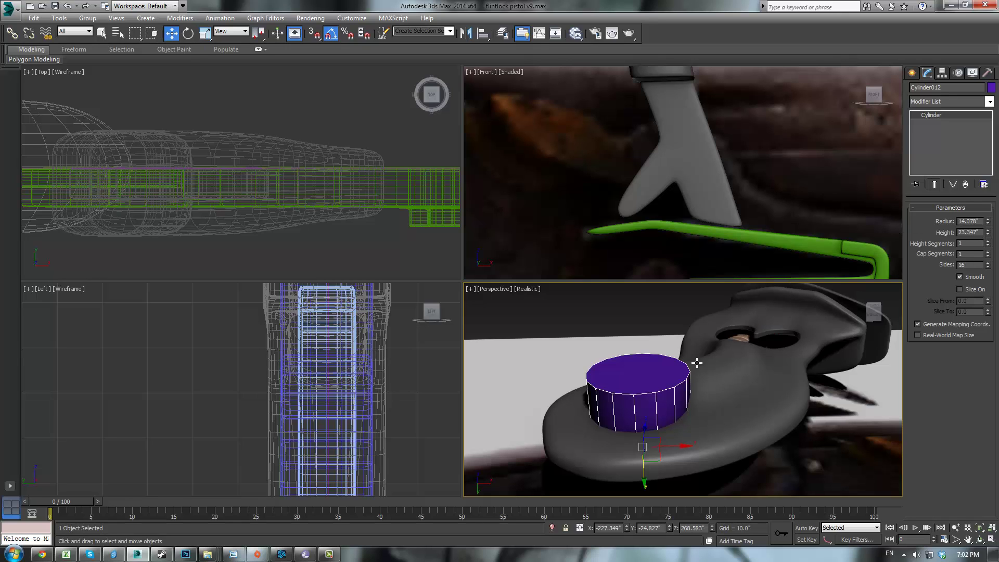
# - Draw a box about 18" long, 18.7" wide and 4.6" high over the lower green arm in the front view
pyautogui.scroll(-5, 771, 177)
pyautogui.moveTo(733, 189); pyautogui.dragTo(771, 162, button='middle')
pyautogui.scroll(4, 635, 161)
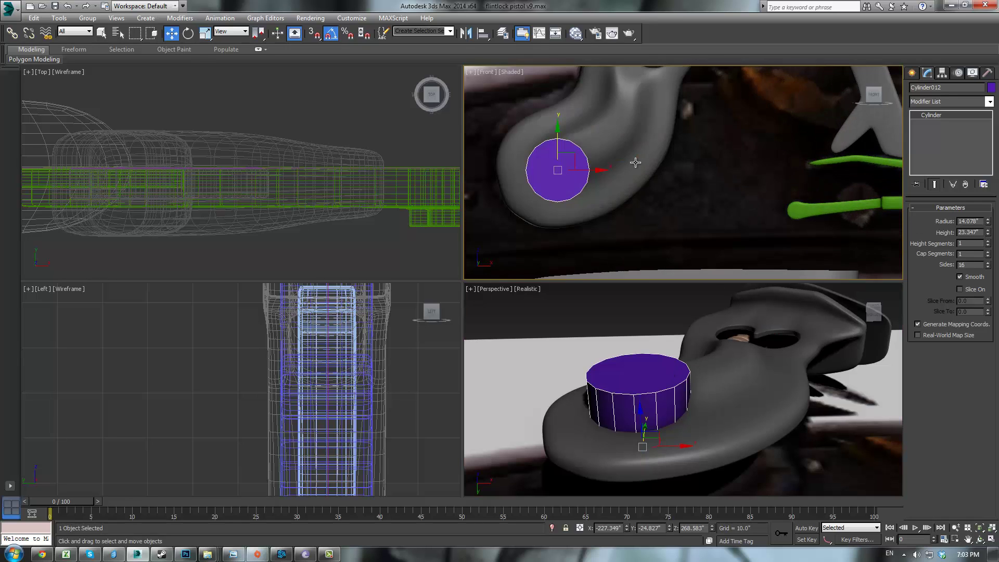
pyautogui.moveTo(667, 170); pyautogui.dragTo(772, 177, button='middle')
pyautogui.click(915, 74)
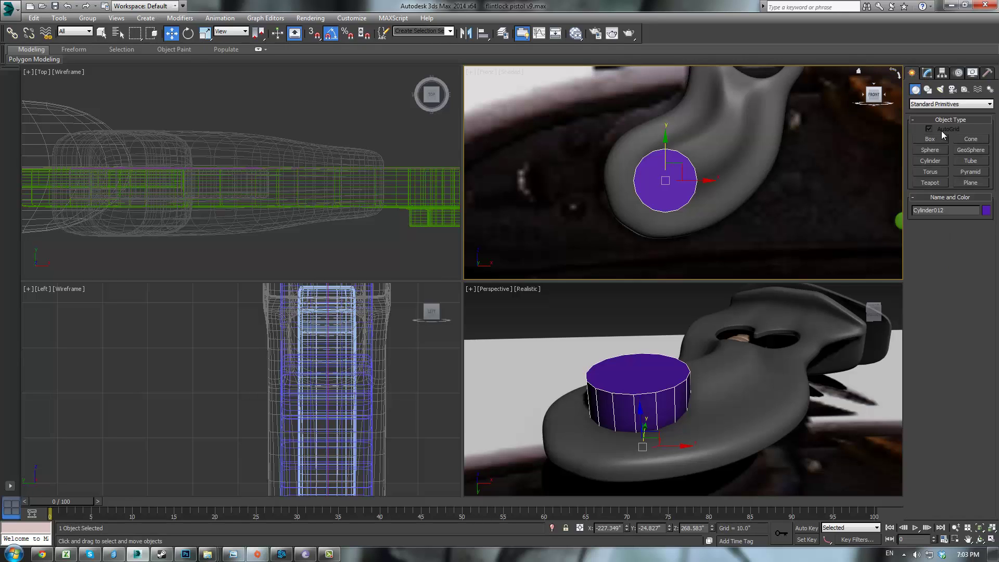
pyautogui.click(934, 139)
pyautogui.moveTo(866, 174); pyautogui.dragTo(597, 146, button='middle')
pyautogui.scroll(3, 621, 144)
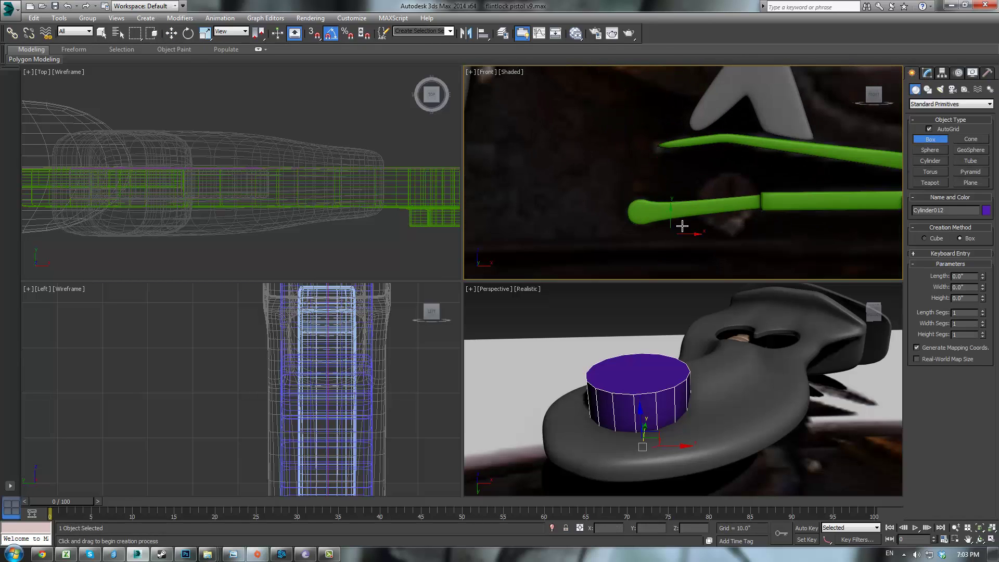
pyautogui.moveTo(661, 152); pyautogui.dragTo(745, 233)
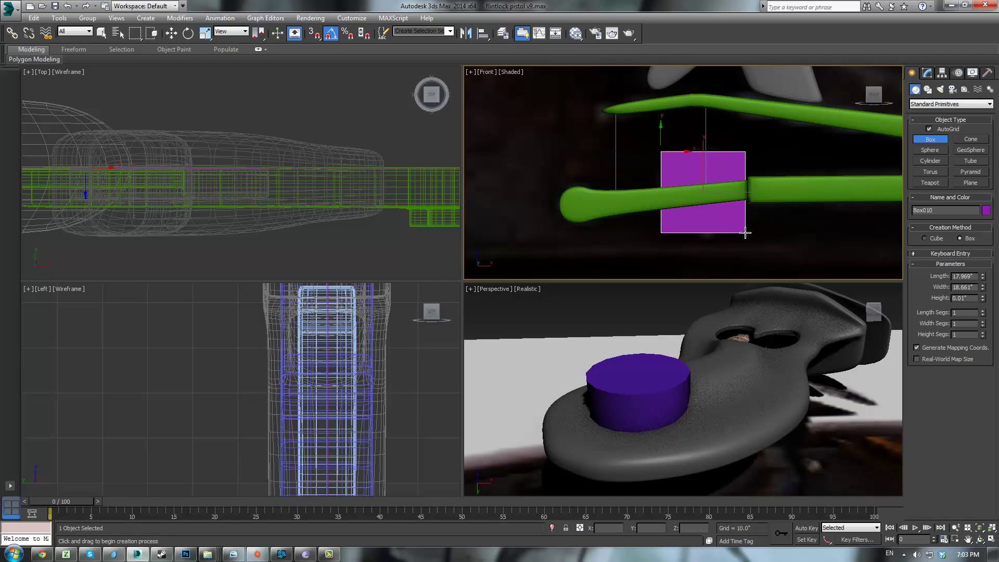
pyautogui.click(747, 214)
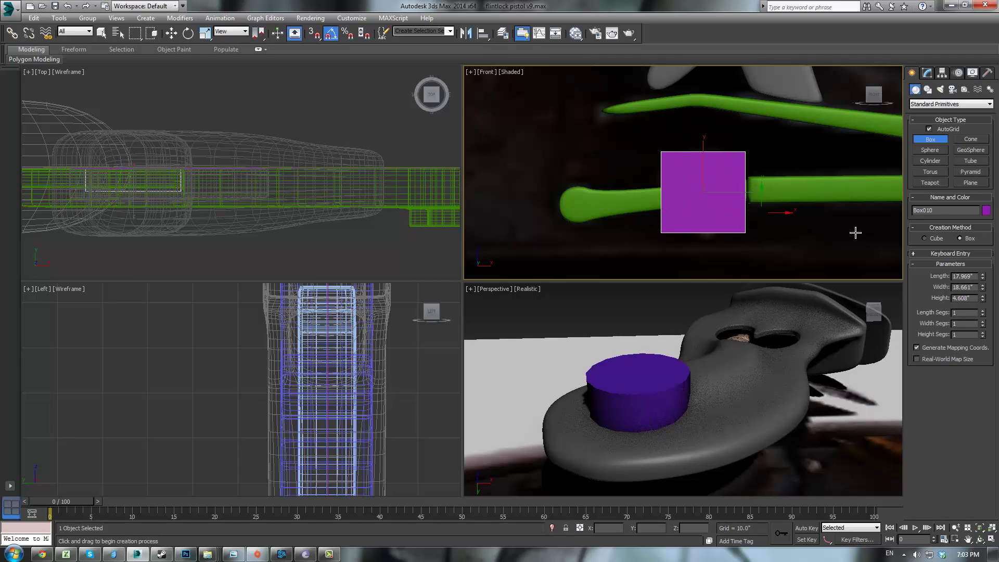
# - Set the box's length and width to 18" and convert it to an Editable Poly
pyautogui.moveTo(975, 276); pyautogui.dragTo(907, 277)
pyautogui.write('18')
pyautogui.press('Tab')
pyautogui.write('18')
pyautogui.press('Return')
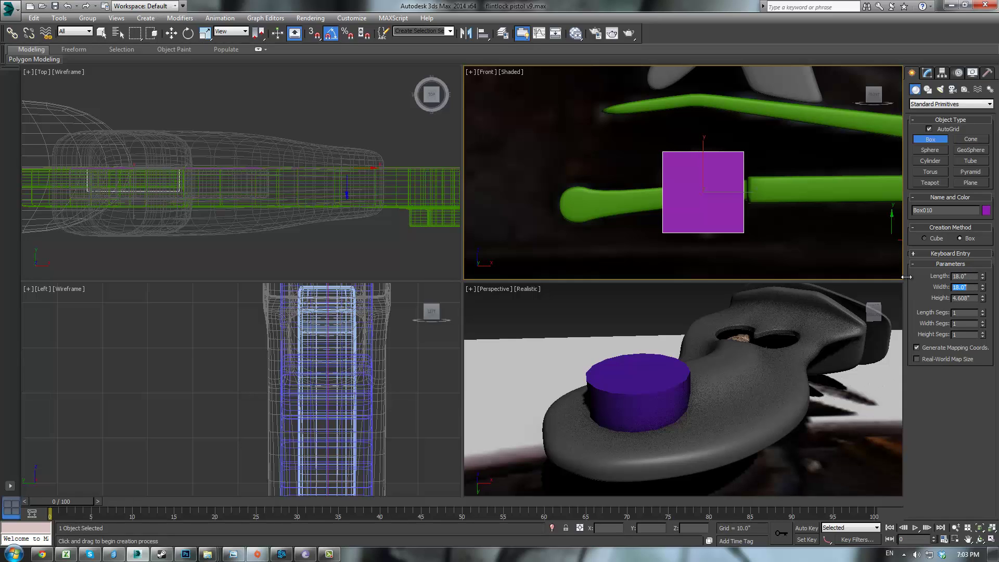
pyautogui.click(927, 73)
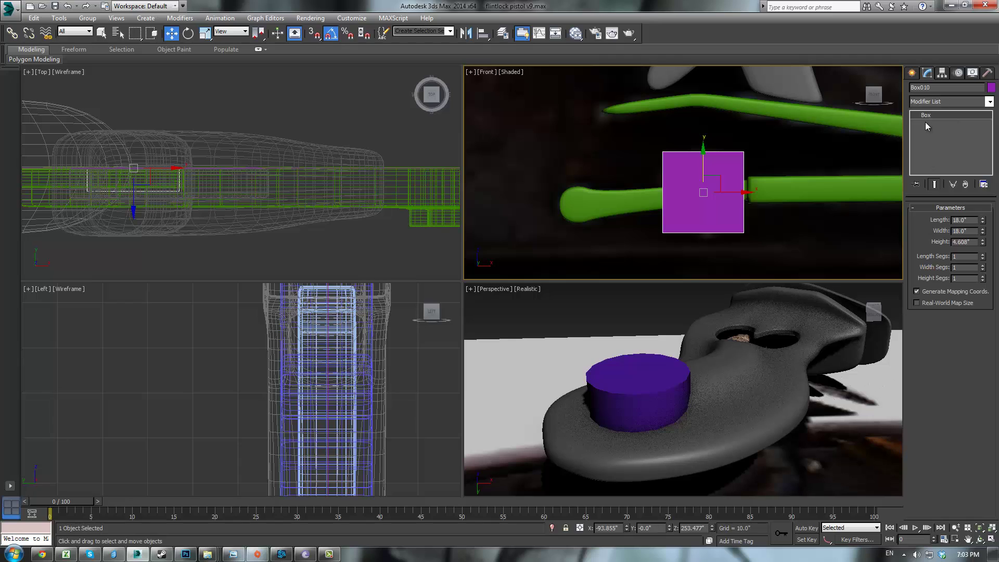
pyautogui.hotkey('ctrl', 'e')
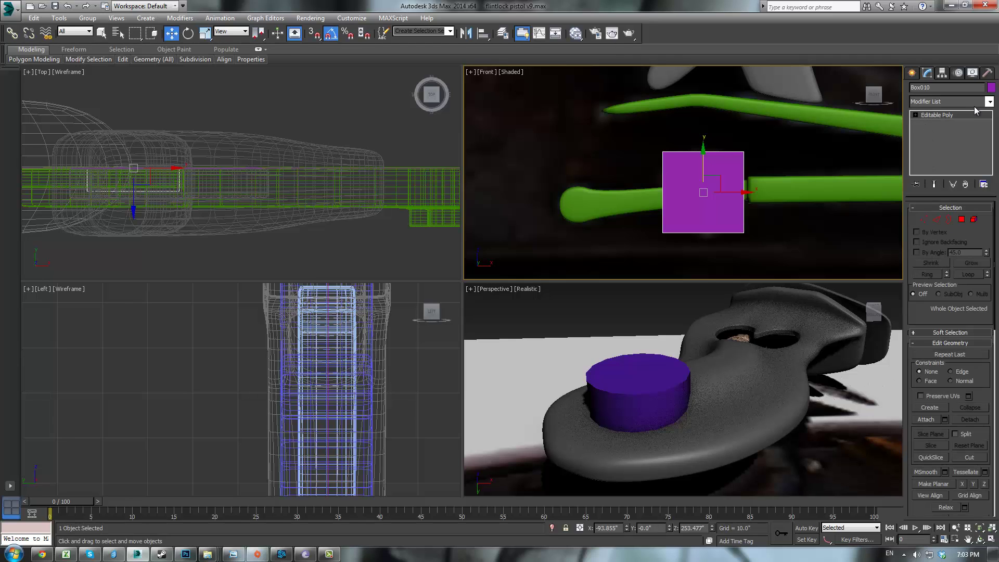
# - Chamfer the box's four corner edges by about 5.262" with one segment, turning its square outline into an octagon
pyautogui.scroll(-2, 834, 353)
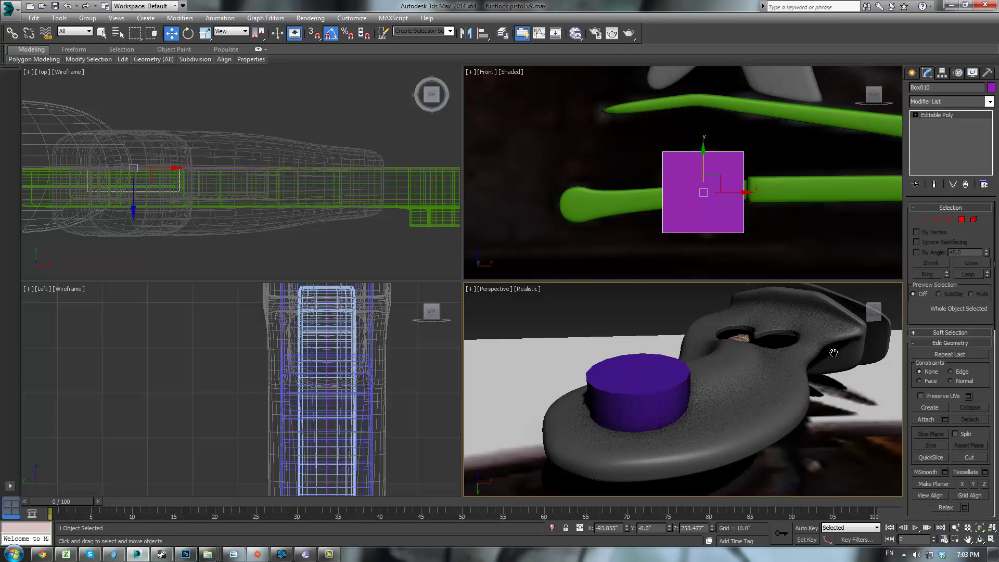
pyautogui.moveTo(776, 334); pyautogui.dragTo(701, 311, button='middle')
pyautogui.scroll(-3, 872, 371)
pyautogui.moveTo(770, 335); pyautogui.dragTo(562, 272, button='middle')
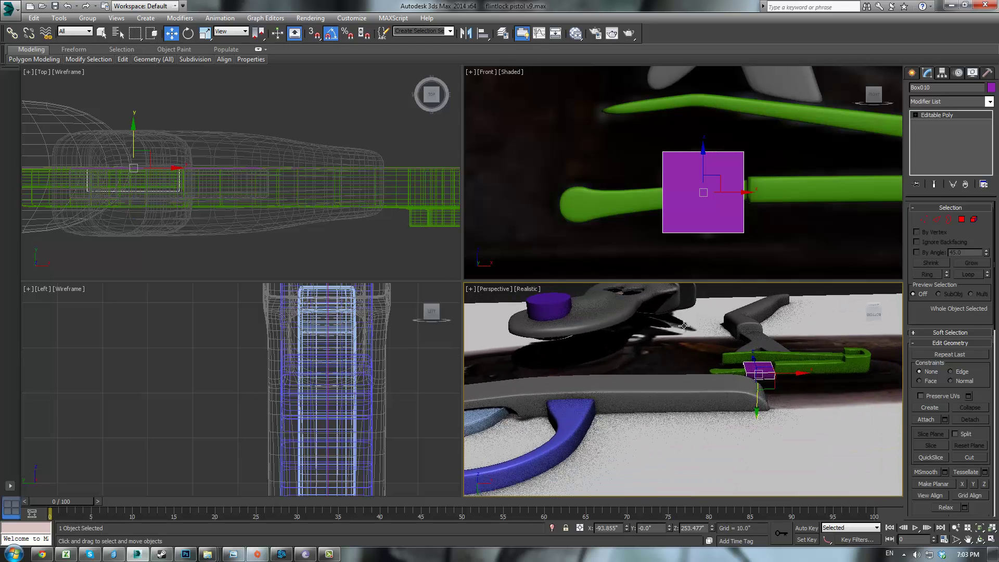
pyautogui.scroll(4, 744, 328)
pyautogui.moveTo(758, 315); pyautogui.dragTo(730, 317, button='middle')
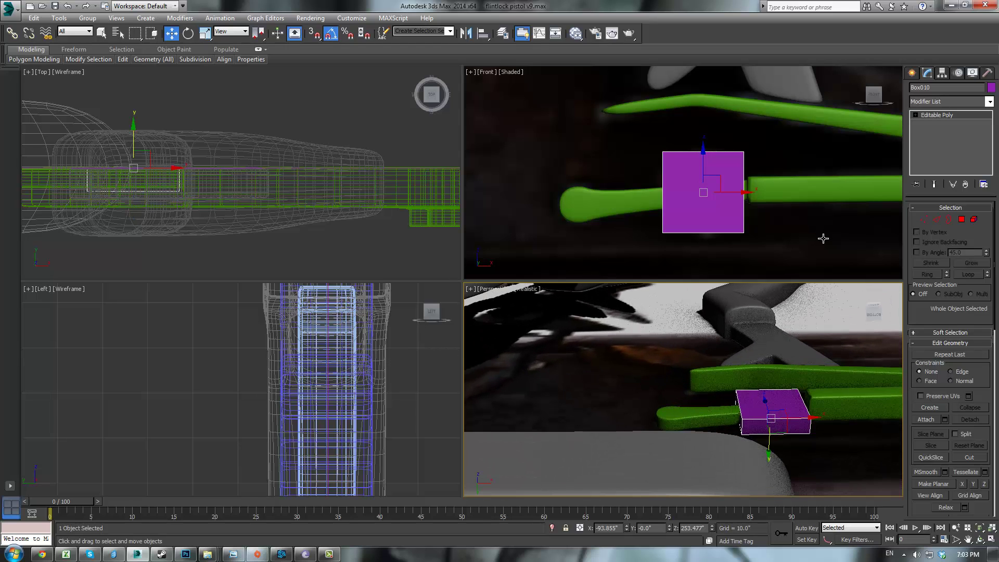
pyautogui.click(936, 219)
pyautogui.moveTo(721, 254); pyautogui.dragTo(682, 102)
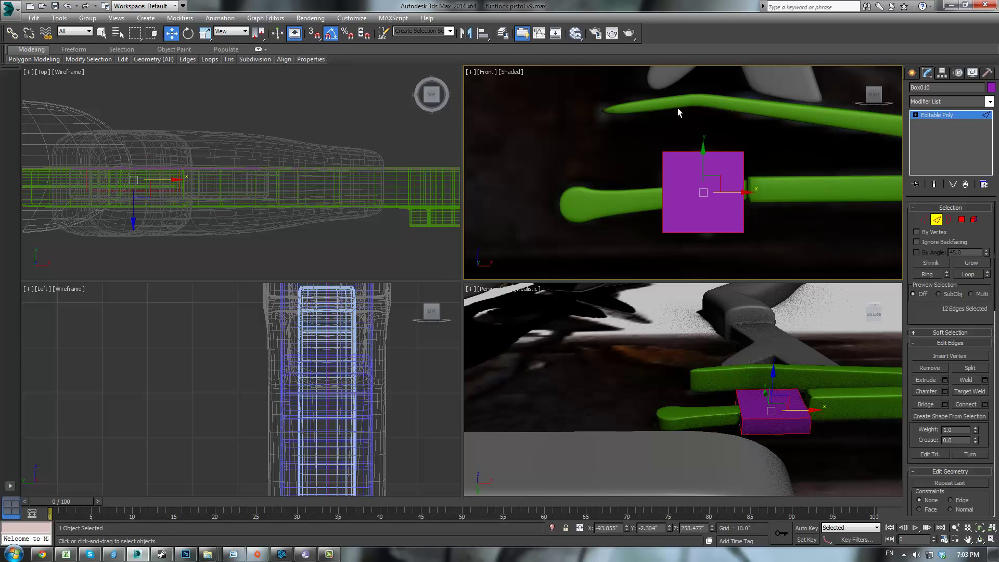
pyautogui.keyDown('alt'); pyautogui.moveTo(724, 272); pyautogui.dragTo(724, 274); pyautogui.keyUp('alt')
pyautogui.keyDown('alt'); pyautogui.moveTo(602, 177); pyautogui.dragTo(781, 212); pyautogui.keyUp('alt')
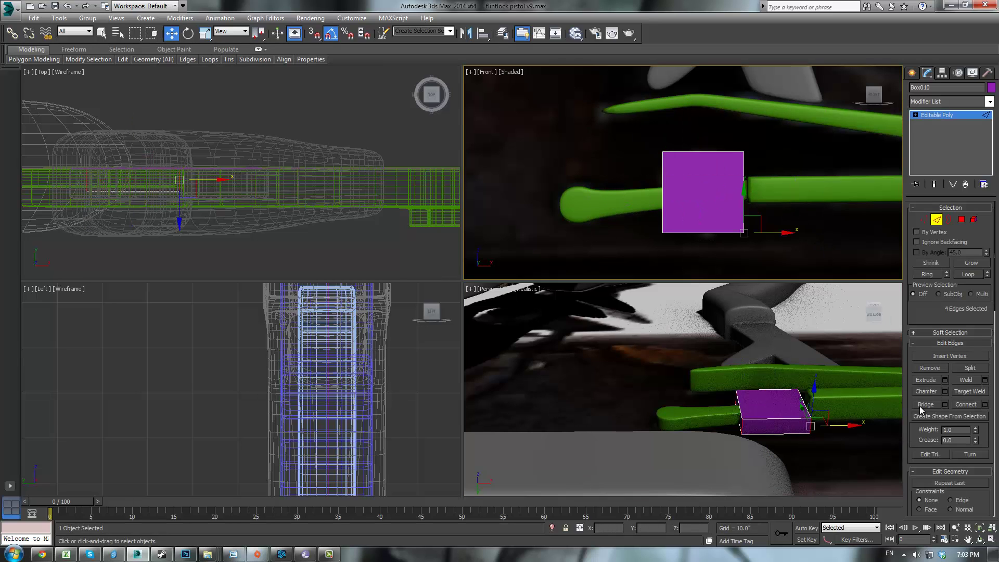
pyautogui.click(946, 392)
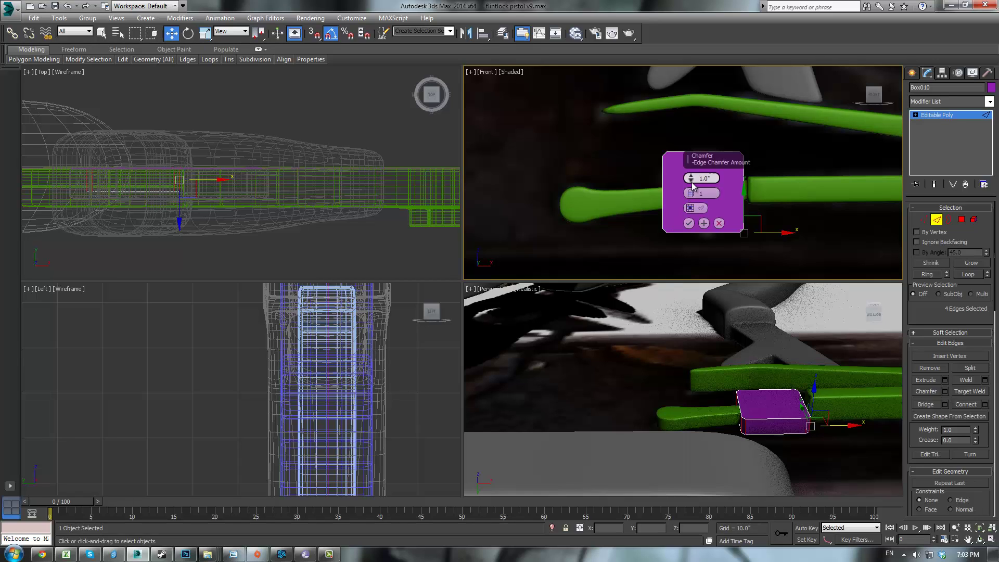
pyautogui.moveTo(691, 179); pyautogui.dragTo(719, 161)
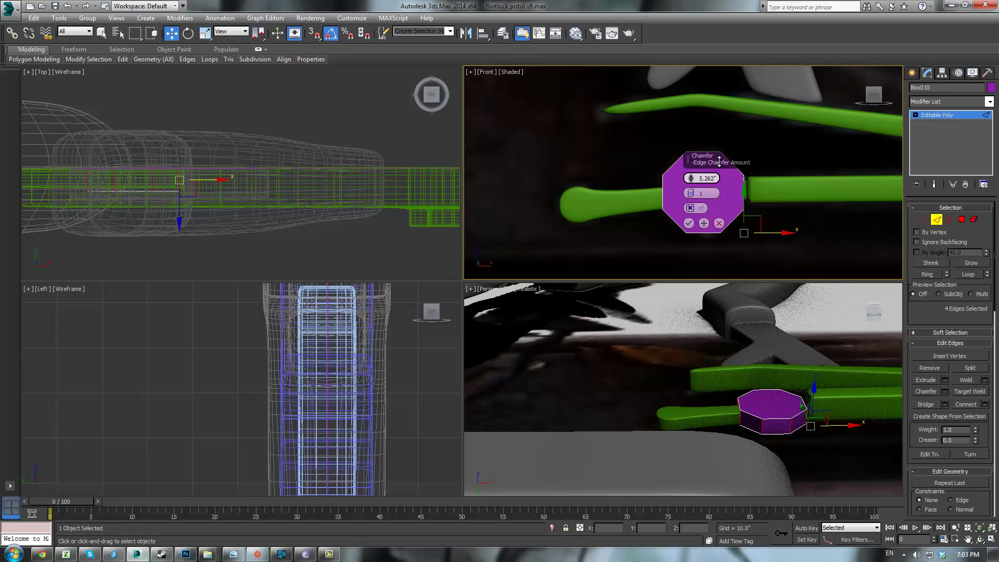
pyautogui.click(689, 223)
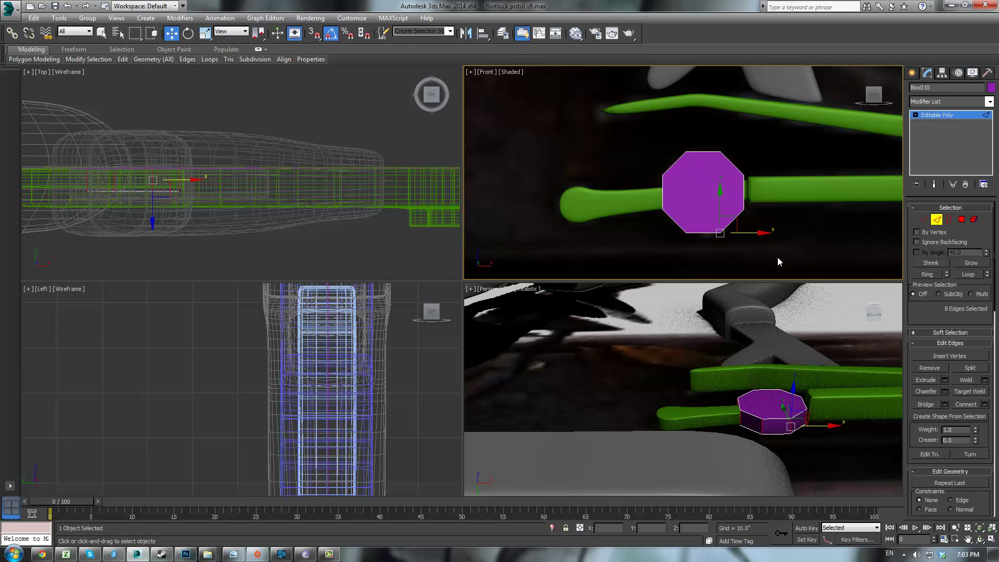
# - Connect the octagon's upper and lower middle edges with 2 segments and a pinch of 20
pyautogui.moveTo(702, 128); pyautogui.dragTo(715, 262)
pyautogui.click(985, 405)
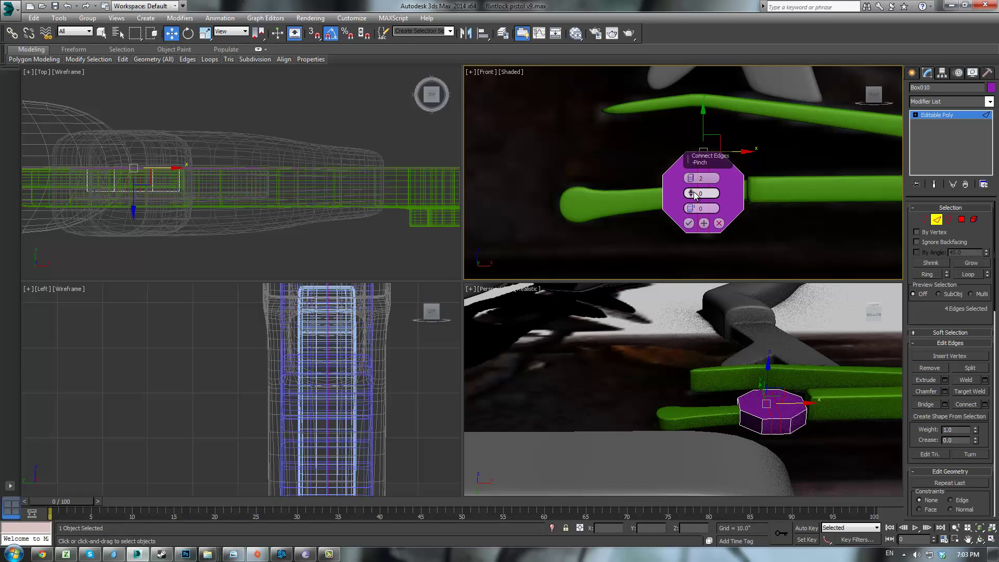
pyautogui.moveTo(694, 194); pyautogui.dragTo(719, 149)
pyautogui.click(689, 223)
# - Connect the short edges between the two new loops with 2 segments and a pinch of 93 as support loops
pyautogui.scroll(3, 829, 418)
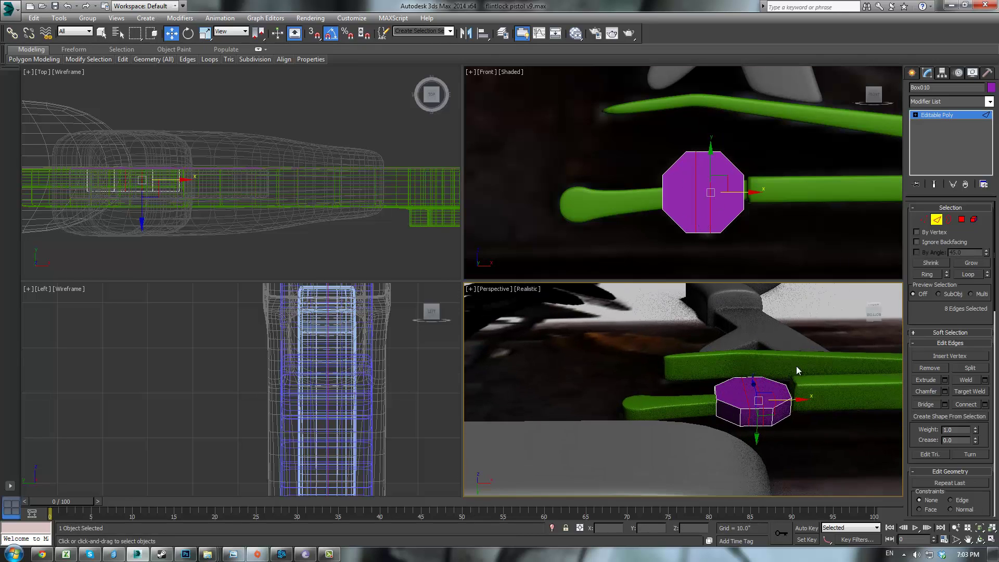
pyautogui.keyDown('alt'); pyautogui.moveTo(796, 367); pyautogui.dragTo(795, 330, button='middle'); pyautogui.keyUp('alt')
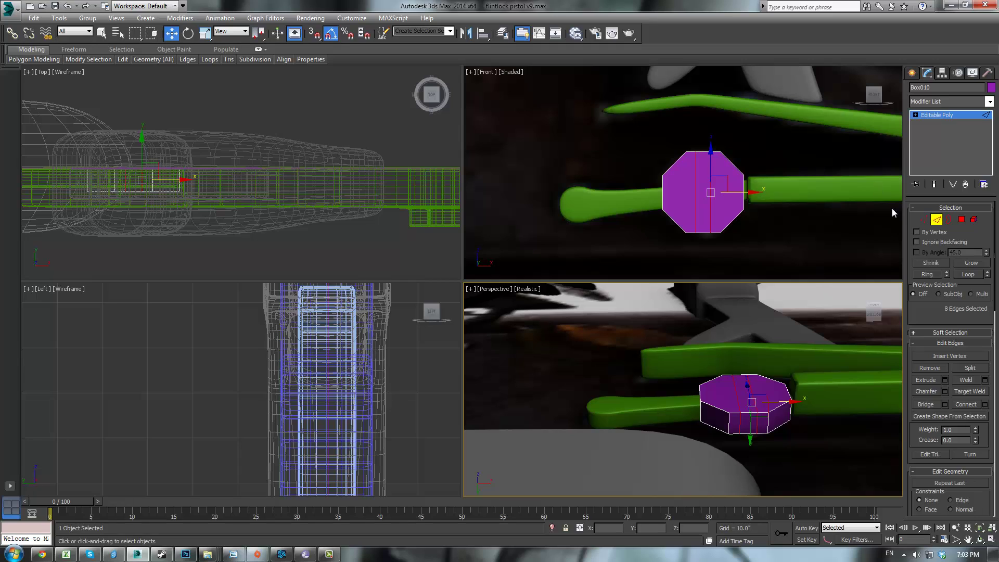
pyautogui.moveTo(703, 128); pyautogui.dragTo(705, 264)
pyautogui.click(985, 404)
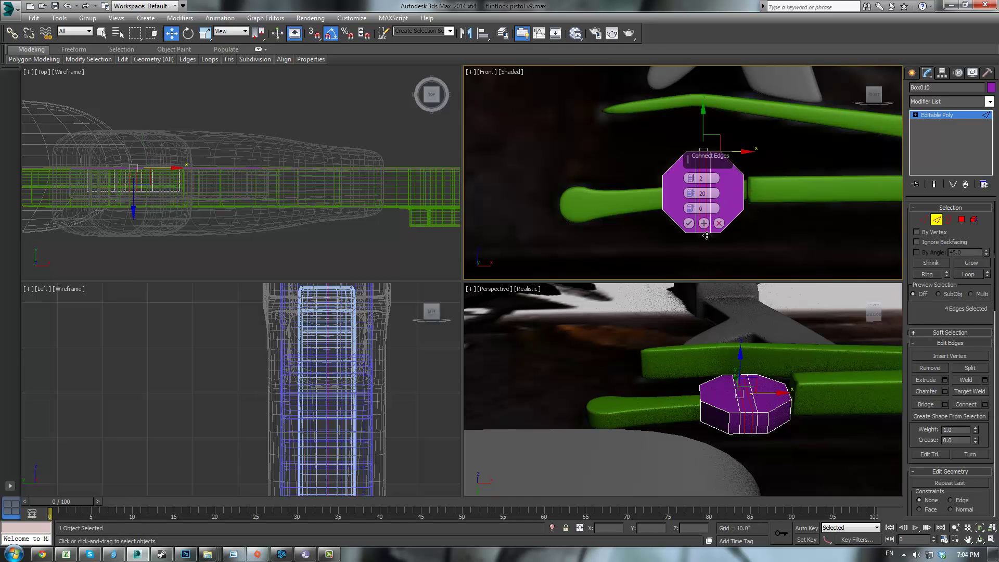
pyautogui.moveTo(690, 195)
pyautogui.mouseDown()
pyautogui.moveTo(692, 130)
pyautogui.moveTo(704, 556)
pyautogui.moveTo(713, 5)
pyautogui.moveTo(715, 50)
pyautogui.moveTo(717, 34)
pyautogui.mouseUp()
pyautogui.click(689, 223)
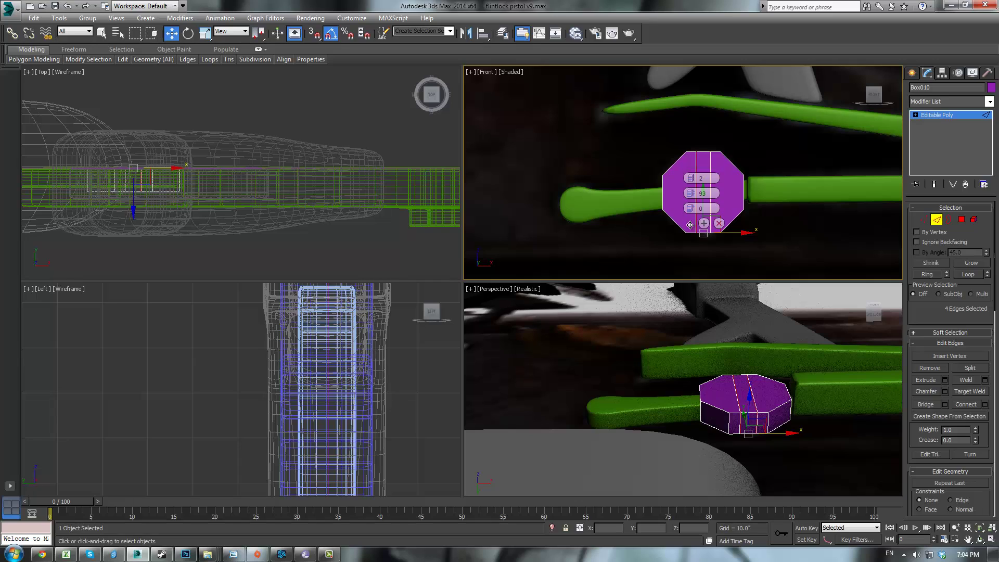
# - Select the two large front polygons beside the central strip and move them outward to form a screw slot
pyautogui.click(962, 220)
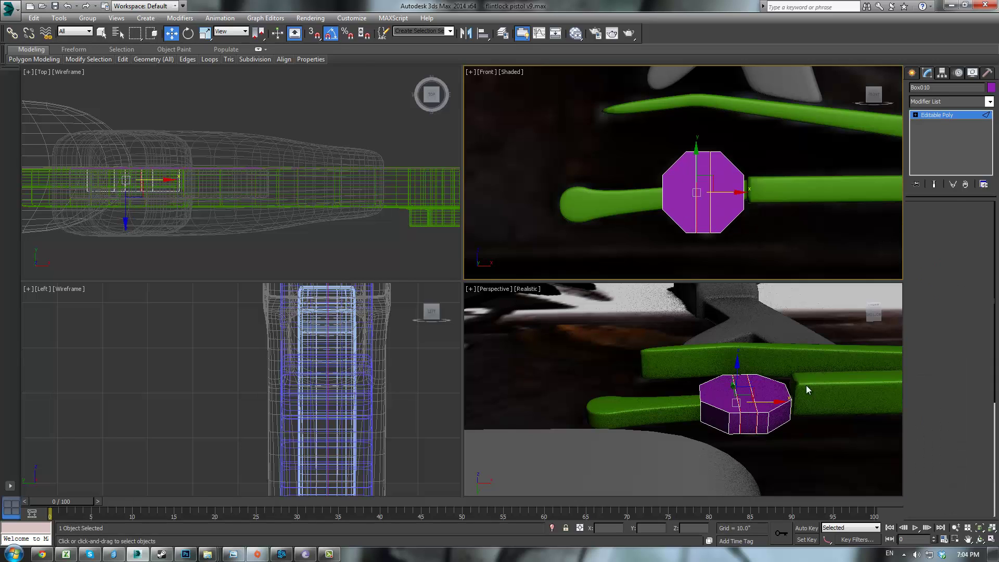
pyautogui.click(772, 390)
pyautogui.keyDown('ctrl'); pyautogui.click(727, 399); pyautogui.keyUp('ctrl')
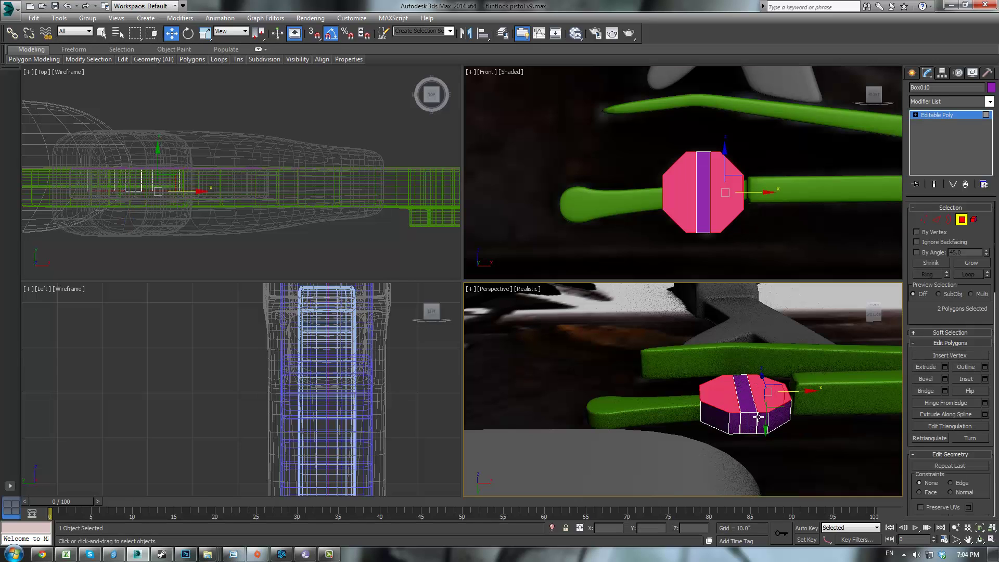
pyautogui.moveTo(765, 424); pyautogui.dragTo(769, 412)
pyautogui.keyDown('alt'); pyautogui.moveTo(763, 340); pyautogui.dragTo(835, 348, button='middle'); pyautogui.keyUp('alt')
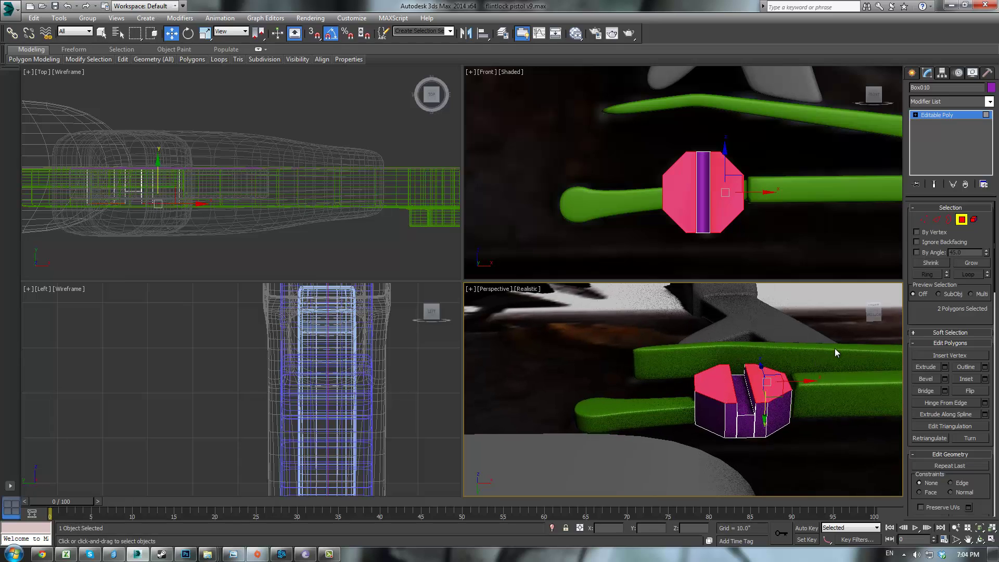
# - Bevel the two raised front polygons of the screw head outward with a slight inward taper and leave polygon editing
pyautogui.click(926, 379)
pyautogui.moveTo(765, 388); pyautogui.dragTo(764, 384)
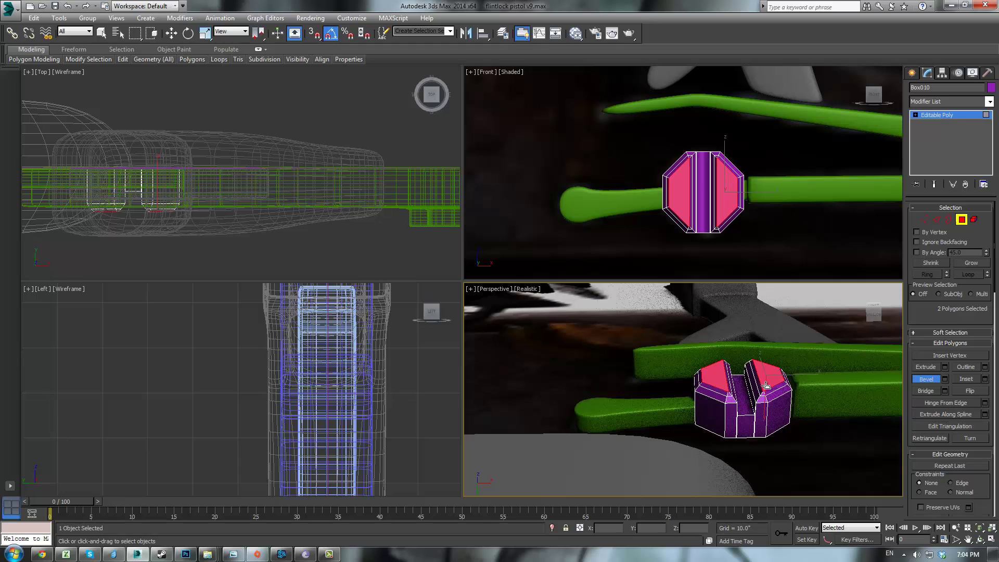
pyautogui.click(938, 102)
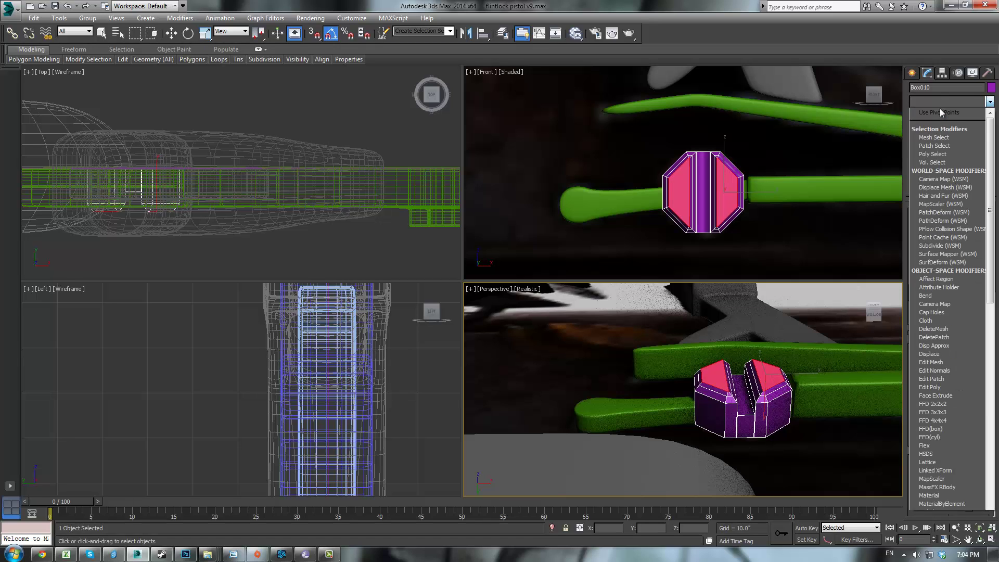
pyautogui.click(941, 107)
pyautogui.click(942, 115)
pyautogui.click(945, 104)
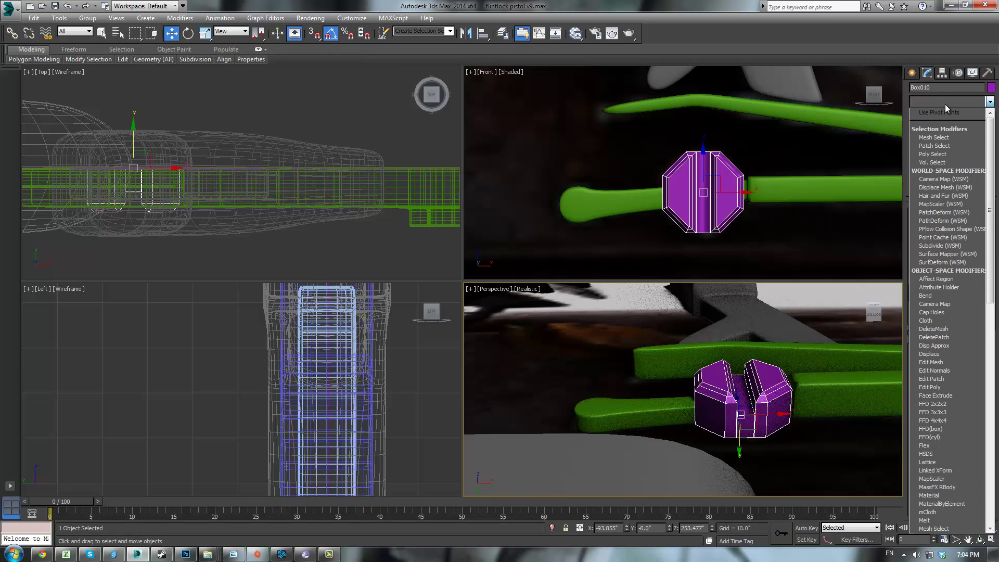
pyautogui.click(945, 104)
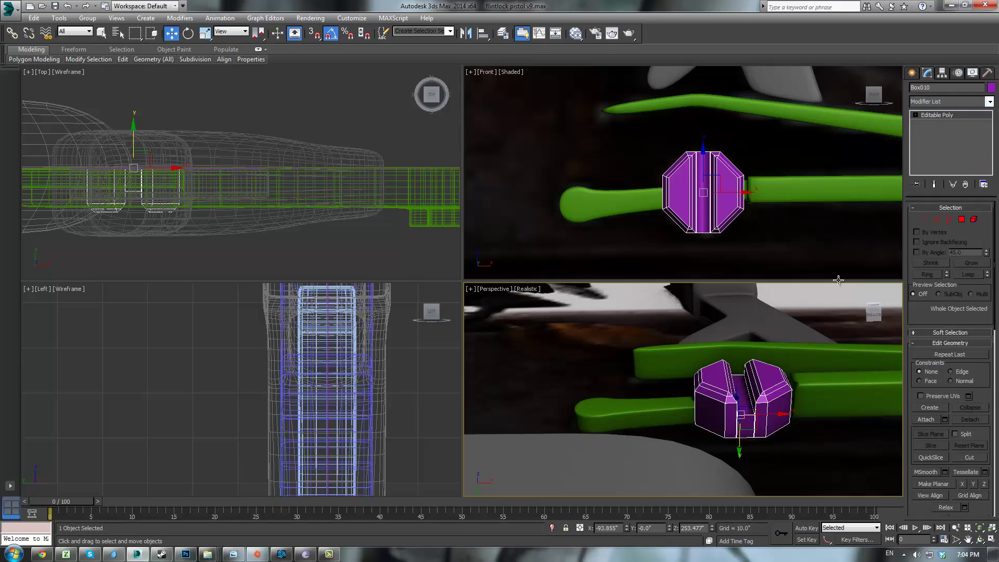
# - Try to bevel the three large polygons on the back of the screw head
pyautogui.click(961, 220)
pyautogui.keyDown('alt'); pyautogui.moveTo(796, 408); pyautogui.dragTo(795, 313, button='middle'); pyautogui.keyUp('alt')
pyautogui.click(765, 400)
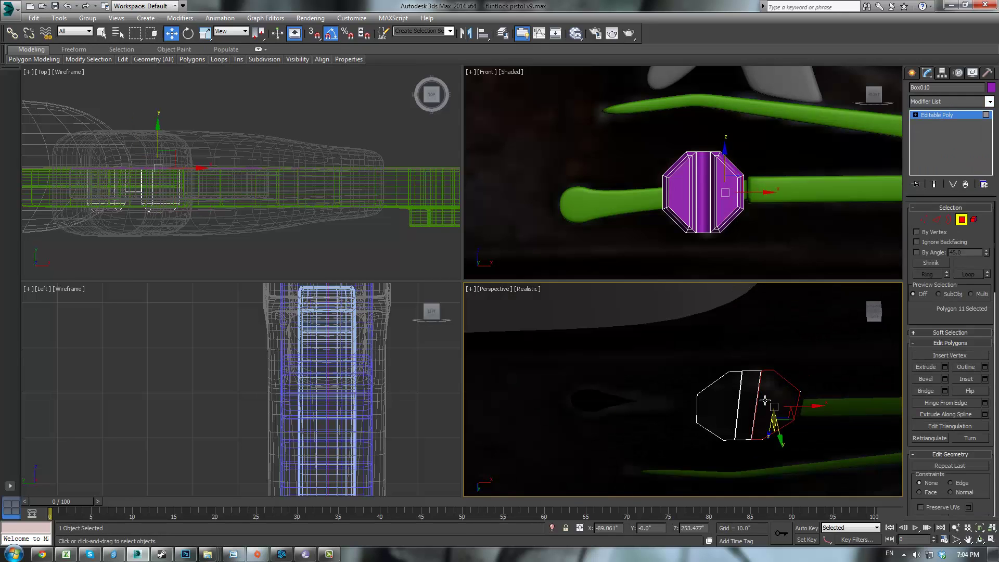
pyautogui.keyDown('ctrl'); pyautogui.click(746, 399); pyautogui.keyUp('ctrl')
pyautogui.keyDown('ctrl'); pyautogui.click(721, 398); pyautogui.keyUp('ctrl')
pyautogui.moveTo(753, 386)
pyautogui.keyDown('alt'); pyautogui.mouseDown(button='middle')
pyautogui.moveTo(790, 370)
pyautogui.moveTo(789, 400)
pyautogui.moveTo(761, 447)
pyautogui.moveTo(765, 392)
pyautogui.mouseUp(button='middle'); pyautogui.keyUp('alt')
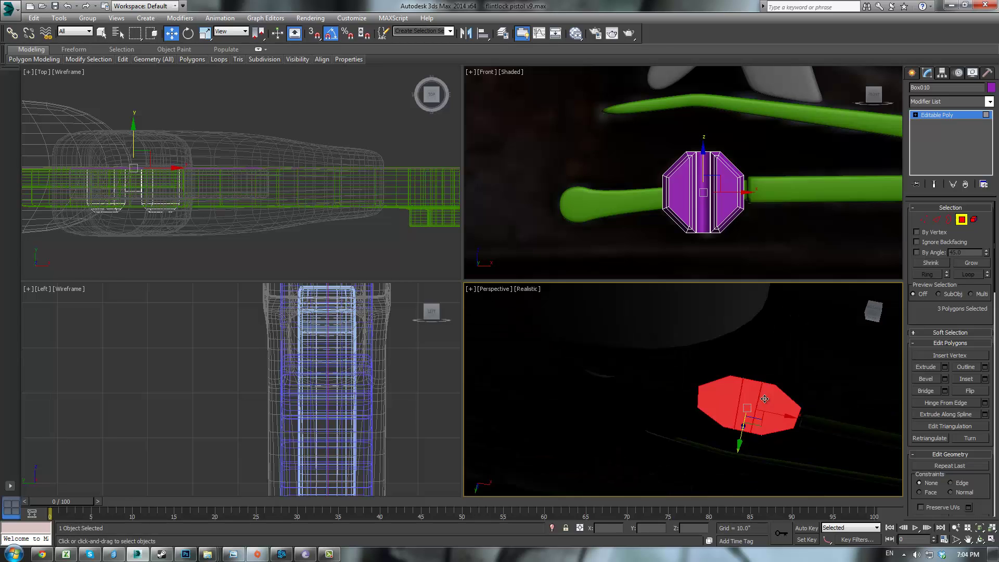
pyautogui.click(926, 379)
pyautogui.moveTo(788, 410); pyautogui.dragTo(786, 414)
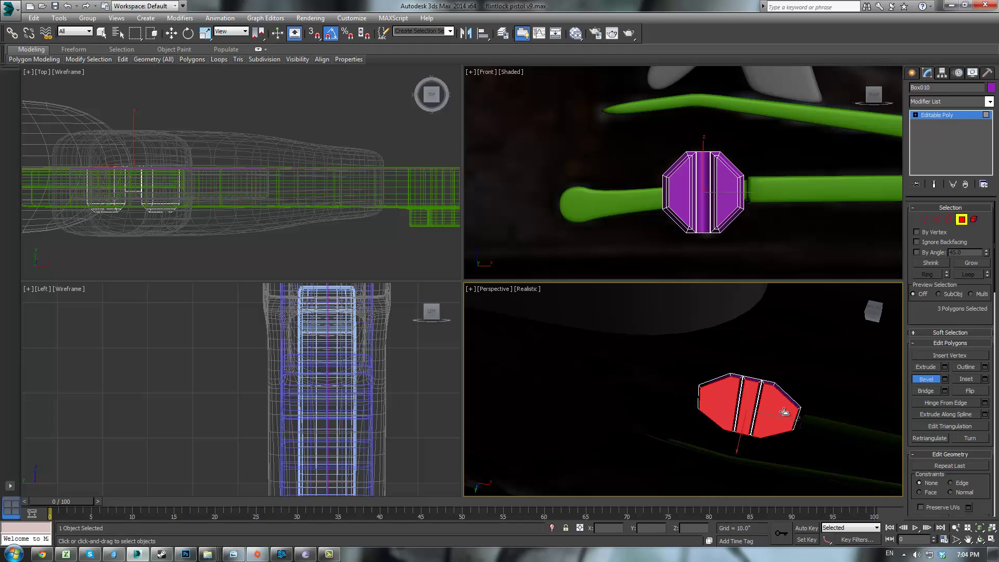
pyautogui.press('w')
pyautogui.press('F2')
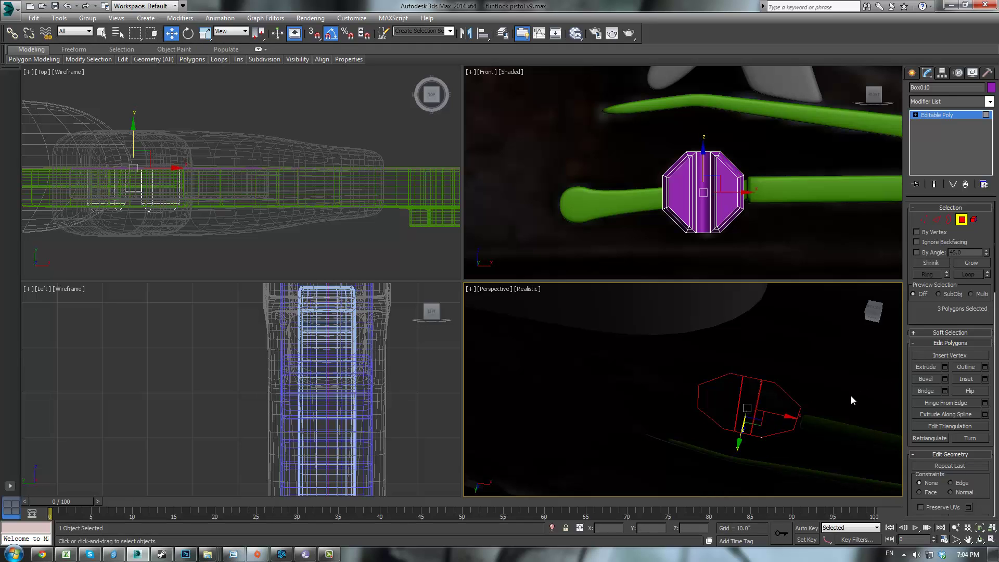
# - Select all five back polygons of the screw head, including the thin support strips, and bevel them outward with a slight inward taper
pyautogui.keyDown('alt'); pyautogui.moveTo(827, 393); pyautogui.dragTo(826, 367, button='middle'); pyautogui.keyUp('alt')
pyautogui.click(775, 415)
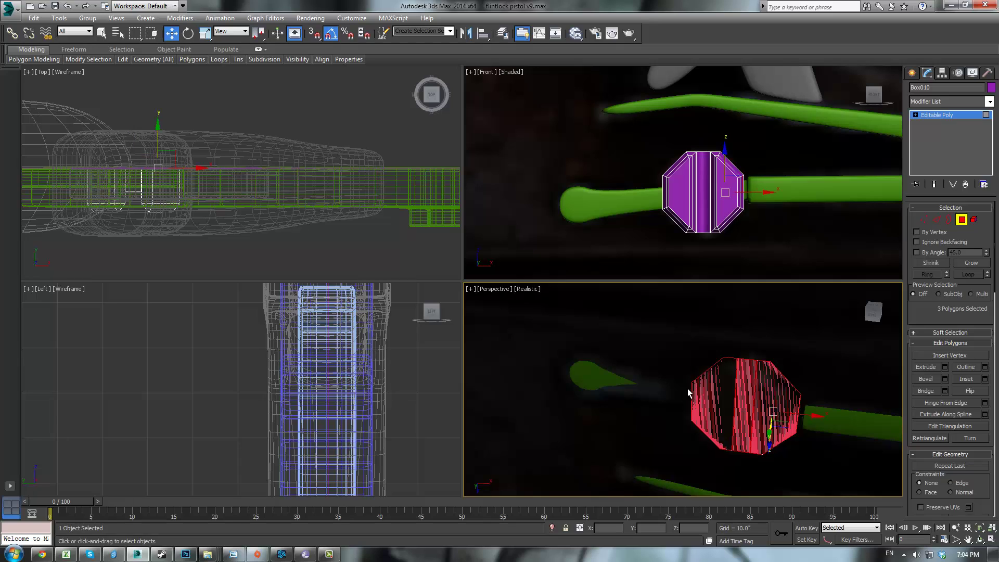
pyautogui.moveTo(660, 372); pyautogui.dragTo(814, 448)
pyautogui.scroll(4, 302, 216)
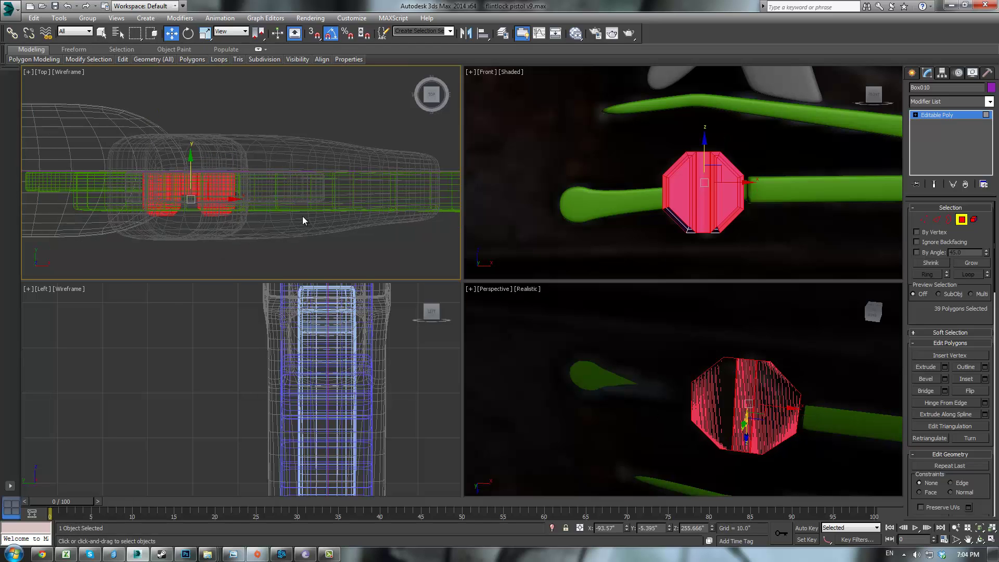
pyautogui.keyDown('alt'); pyautogui.moveTo(312, 256); pyautogui.dragTo(312, 256); pyautogui.keyUp('alt')
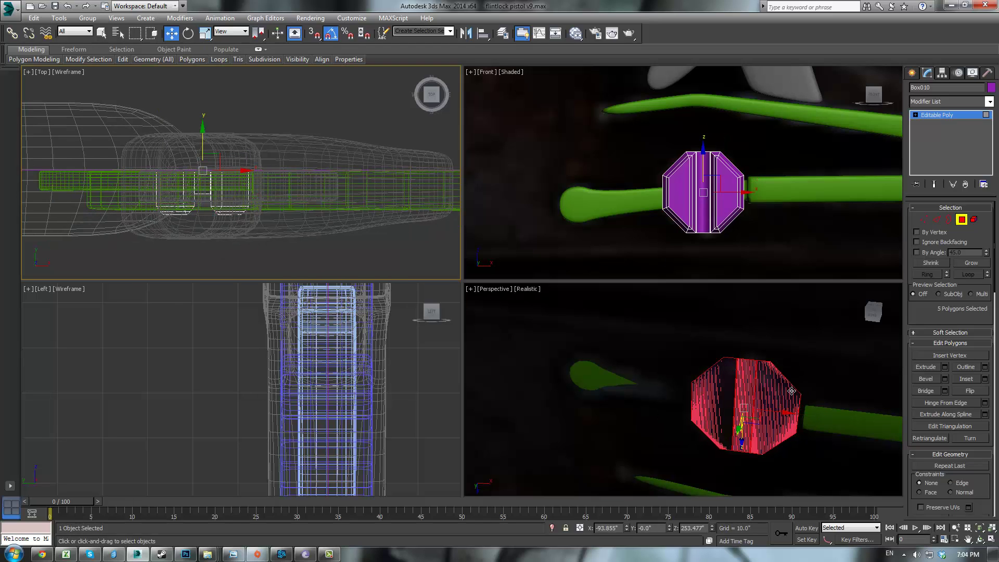
pyautogui.moveTo(768, 403); pyautogui.dragTo(766, 410)
pyautogui.hotkey('ctrl', 'z')
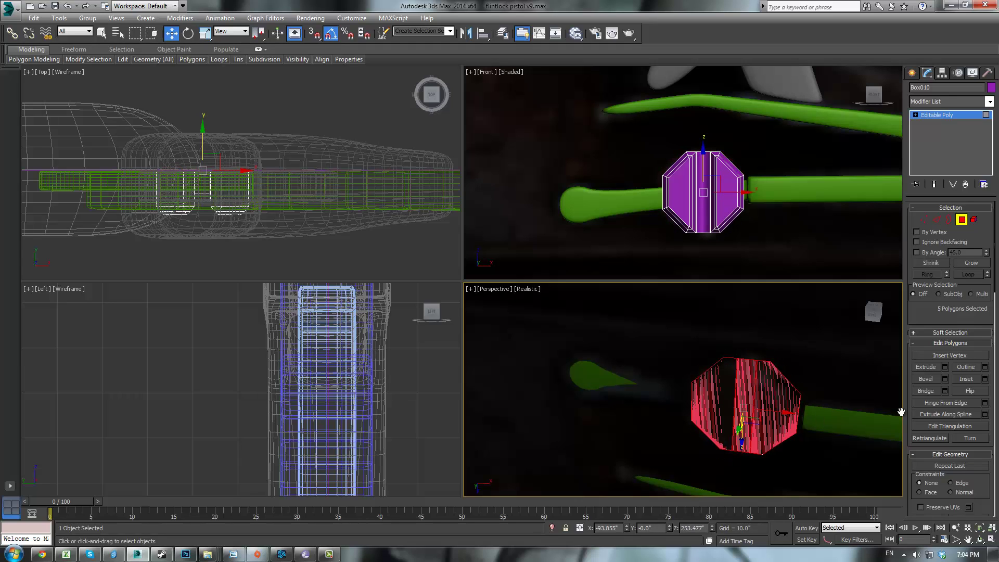
pyautogui.click(929, 383)
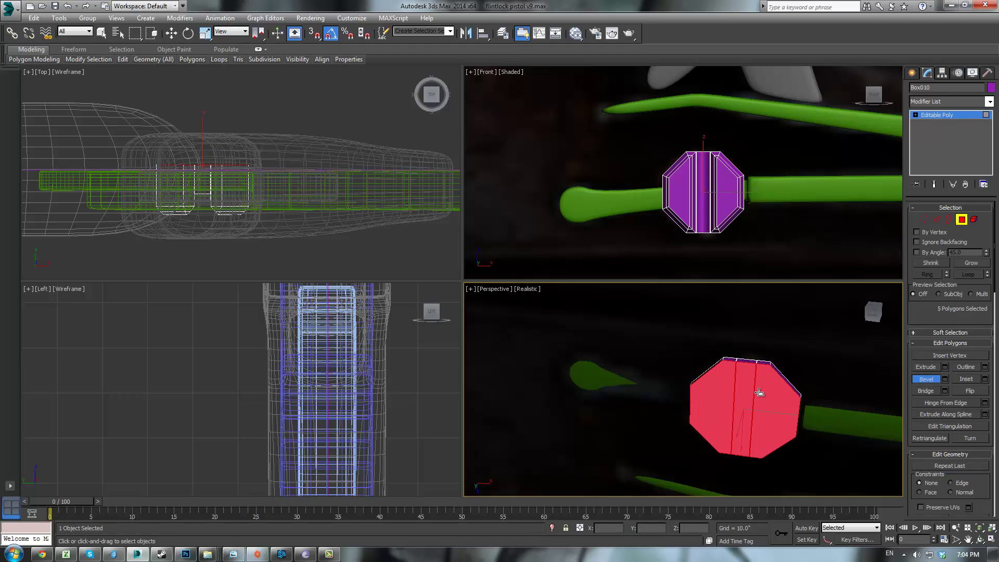
pyautogui.moveTo(760, 394); pyautogui.dragTo(760, 396)
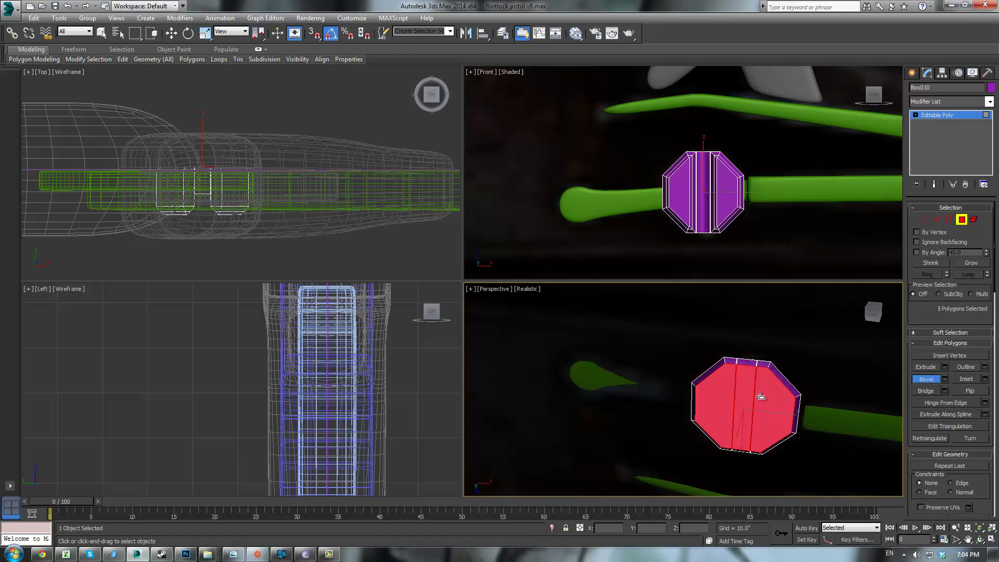
pyautogui.click(937, 116)
# - Apply a TurboSmooth modifier with 2 iterations to the screw head
pyautogui.click(942, 101)
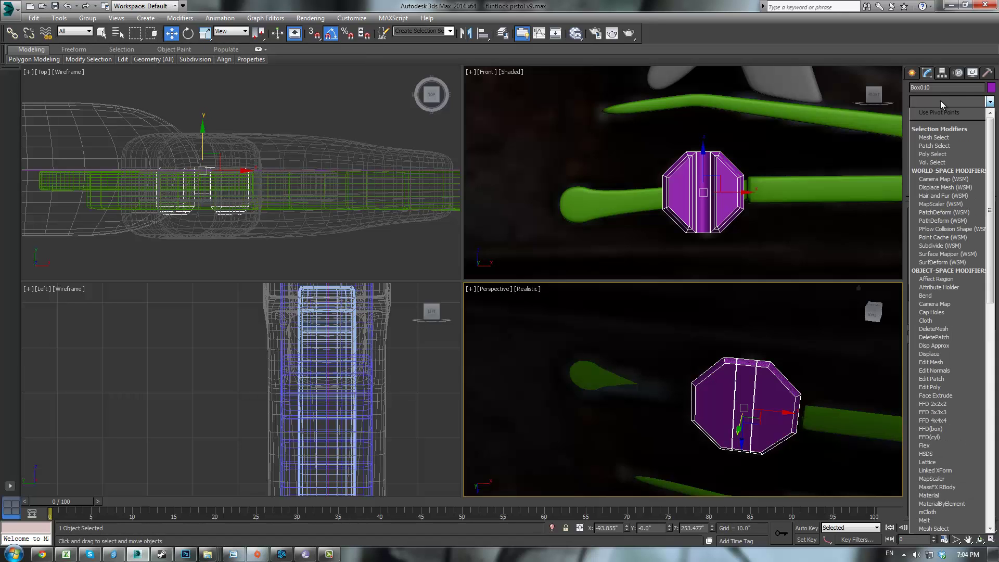
pyautogui.write('tu')
pyautogui.press('Return')
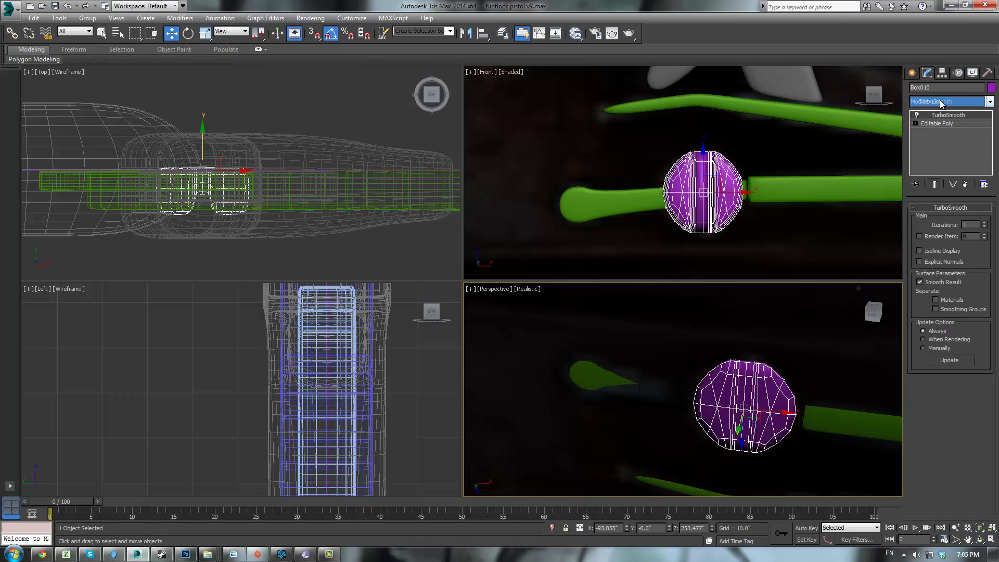
pyautogui.click(985, 223)
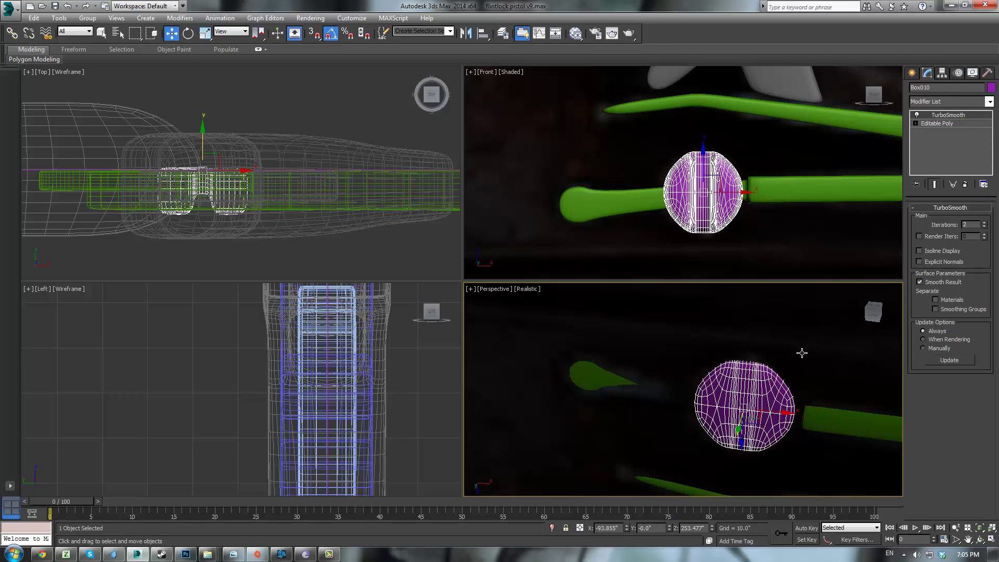
pyautogui.keyDown('alt'); pyautogui.moveTo(863, 334); pyautogui.dragTo(871, 284, button='middle'); pyautogui.keyUp('alt')
pyautogui.click(779, 397)
pyautogui.click(930, 124)
pyautogui.scroll(5, 779, 411)
pyautogui.press('2')
pyautogui.scroll(3, 327, 223)
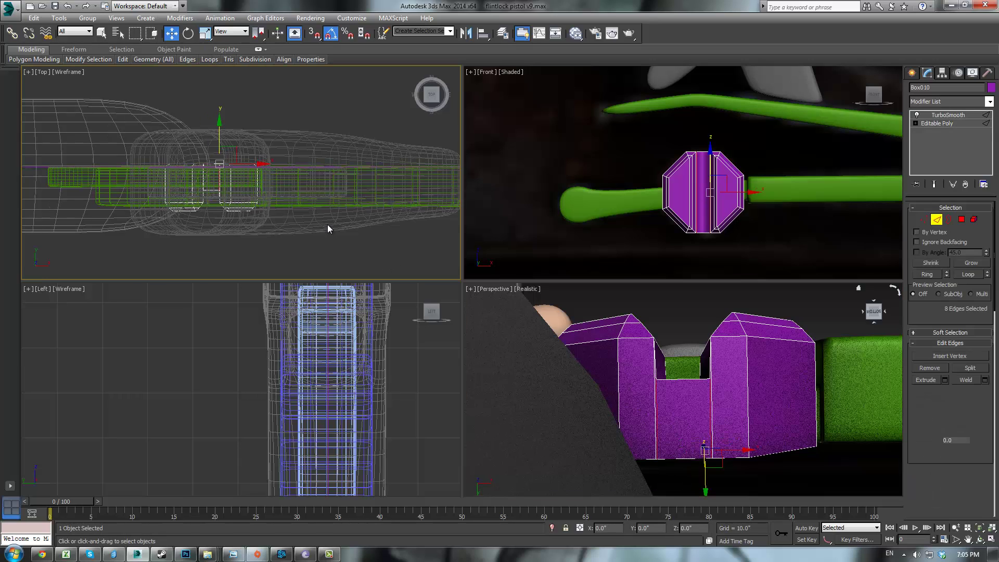
pyautogui.moveTo(339, 184); pyautogui.dragTo(340, 183)
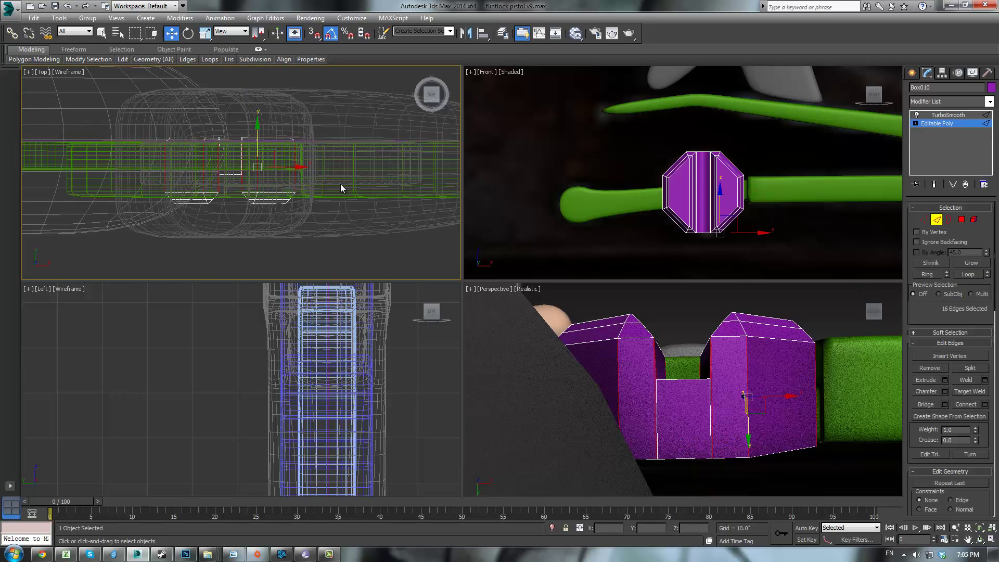
pyautogui.click(985, 404)
pyautogui.click(248, 180)
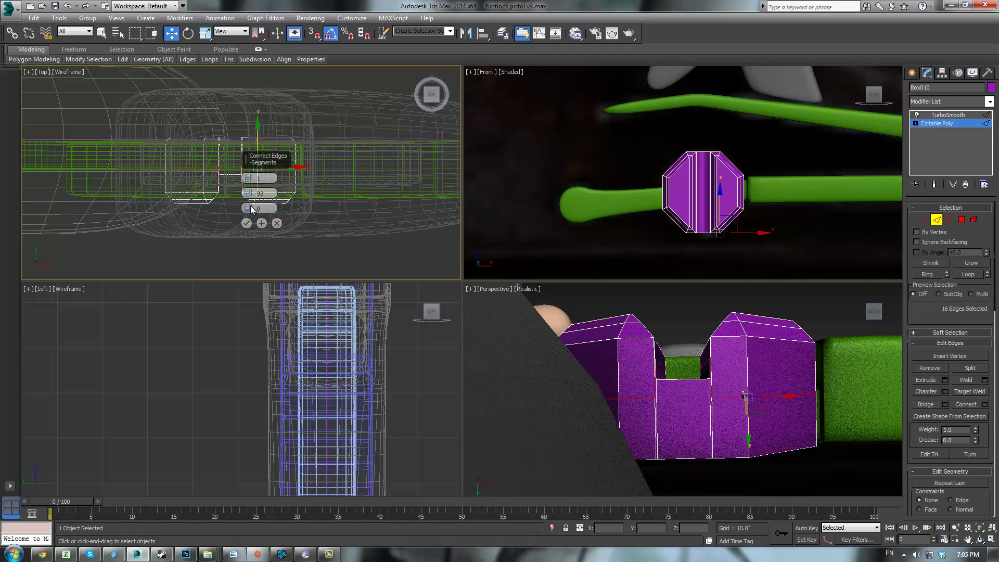
pyautogui.moveTo(290, 120); pyautogui.dragTo(409, 107)
pyautogui.click(277, 223)
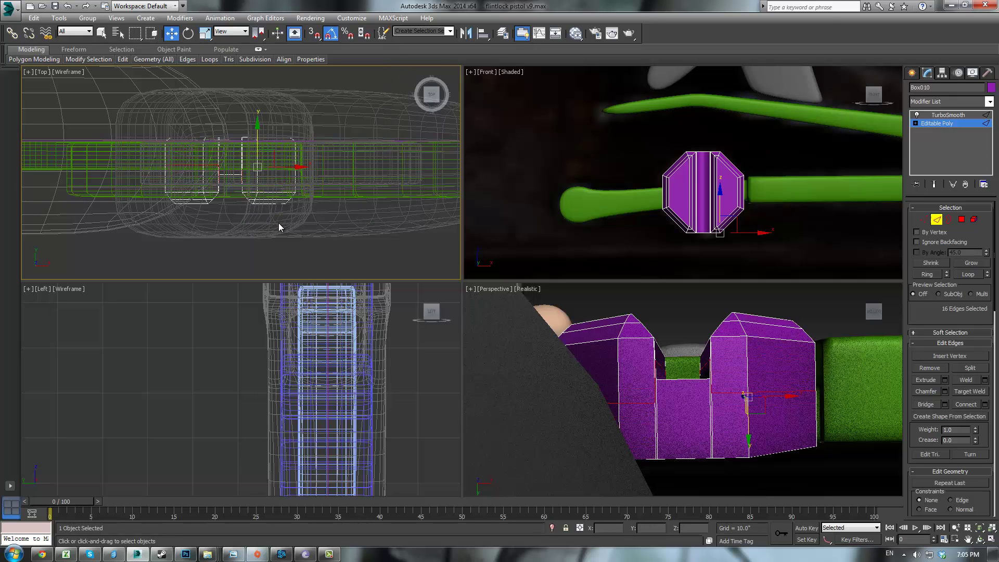
pyautogui.click(748, 250)
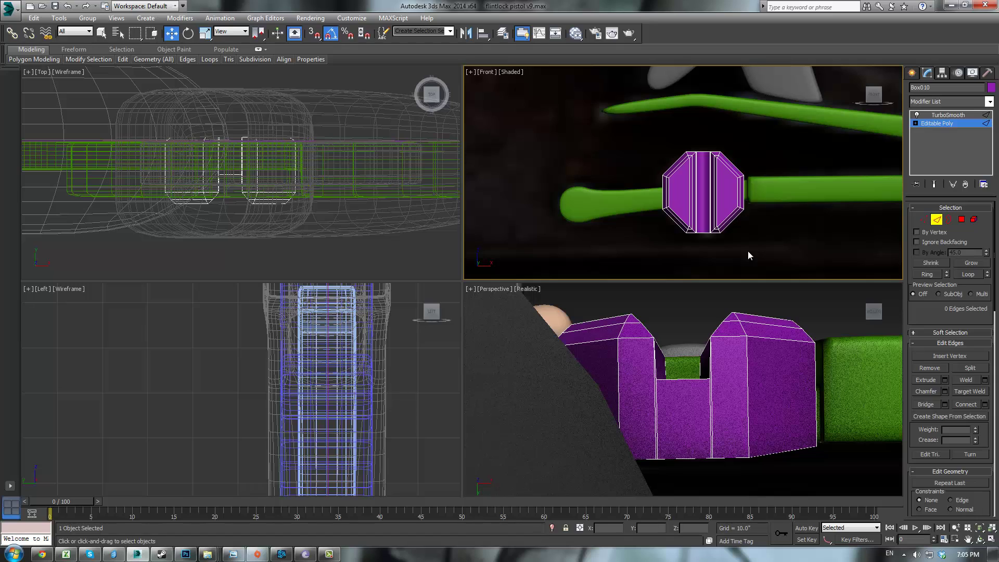
# - Check the TurboSmooth result on the screw head's slot and sides and delete the whole box object
pyautogui.click(948, 116)
pyautogui.click(780, 363)
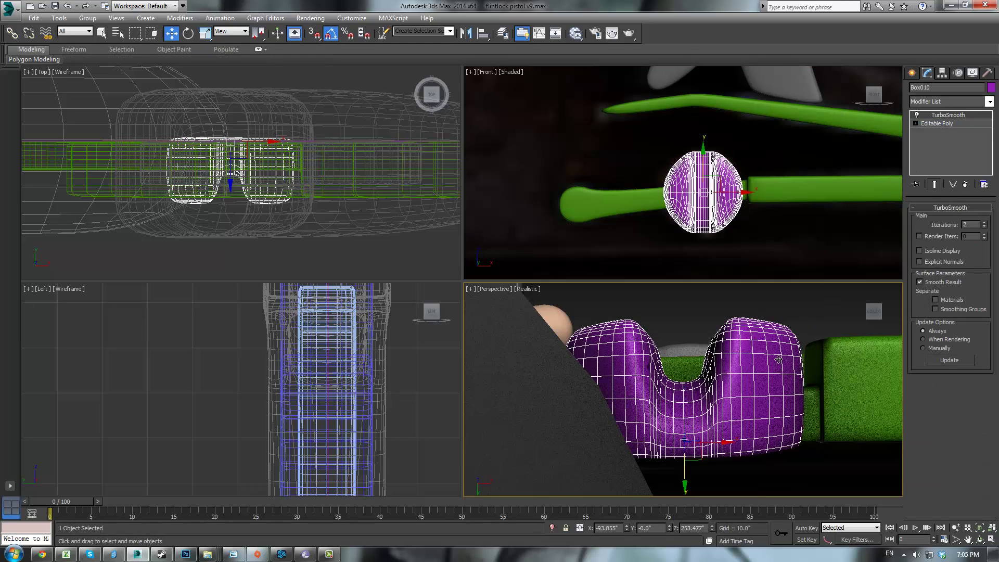
pyautogui.scroll(-4, 757, 356)
pyautogui.keyDown('alt'); pyautogui.moveTo(755, 360); pyautogui.dragTo(739, 432, button='middle'); pyautogui.keyUp('alt')
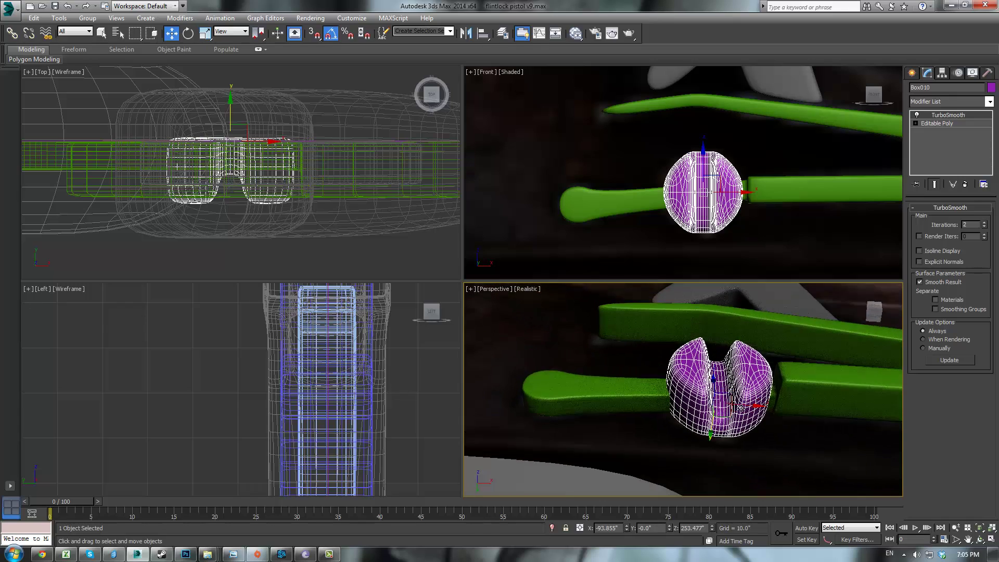
pyautogui.scroll(3, 747, 400)
pyautogui.scroll(5, 752, 399)
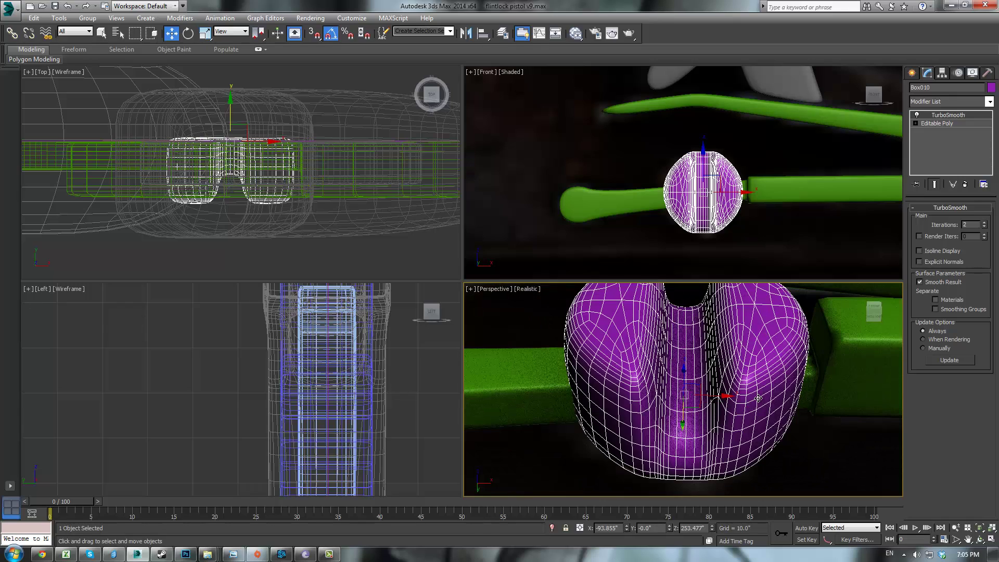
pyautogui.keyDown('alt'); pyautogui.moveTo(760, 359); pyautogui.dragTo(763, 365, button='middle'); pyautogui.keyUp('alt')
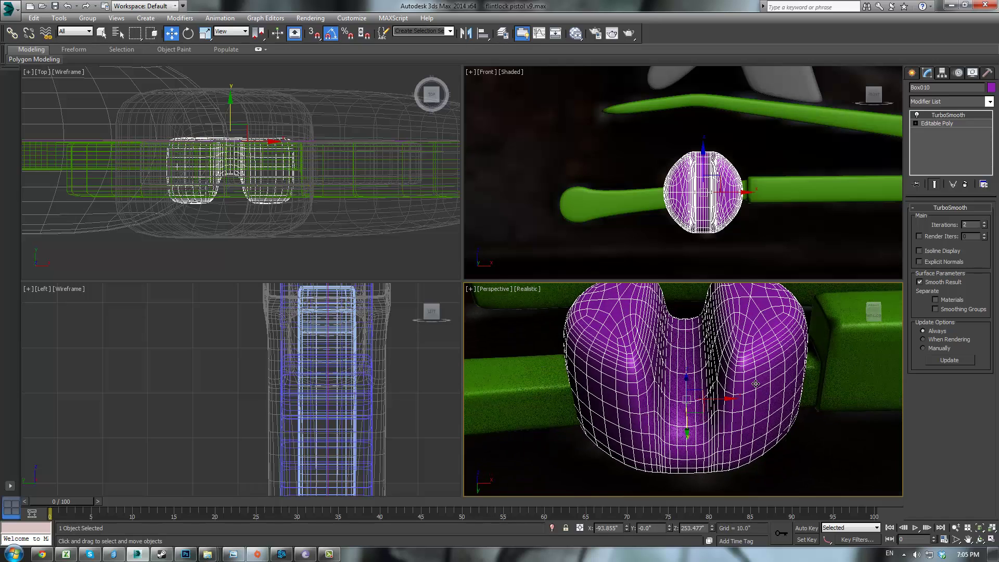
pyautogui.scroll(-4, 763, 364)
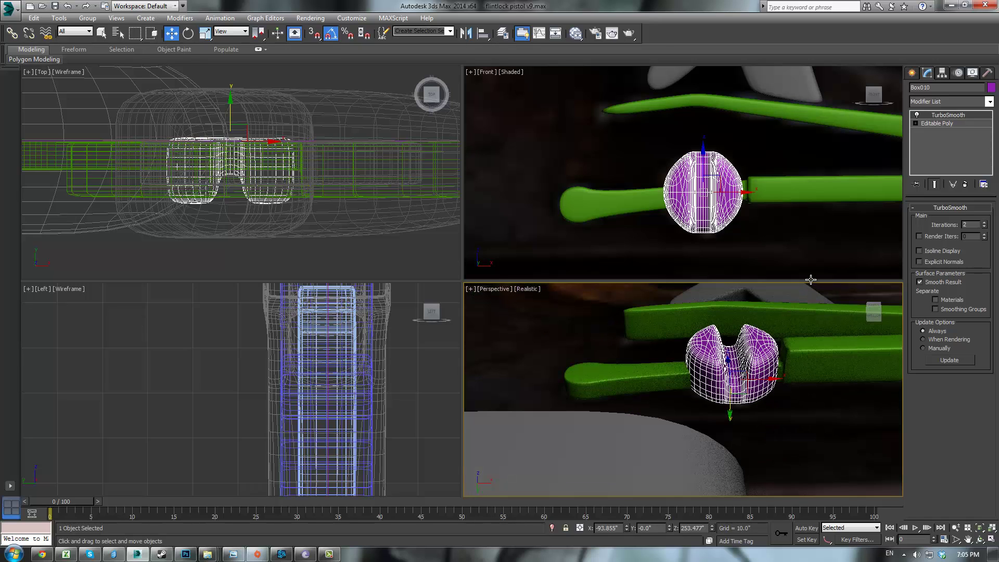
pyautogui.press('Delete')
# - Select the purple cylinder on the rounded end of the dark hammer part and convert it to an Editable Poly
pyautogui.scroll(-7, 672, 347)
pyautogui.scroll(4, 690, 331)
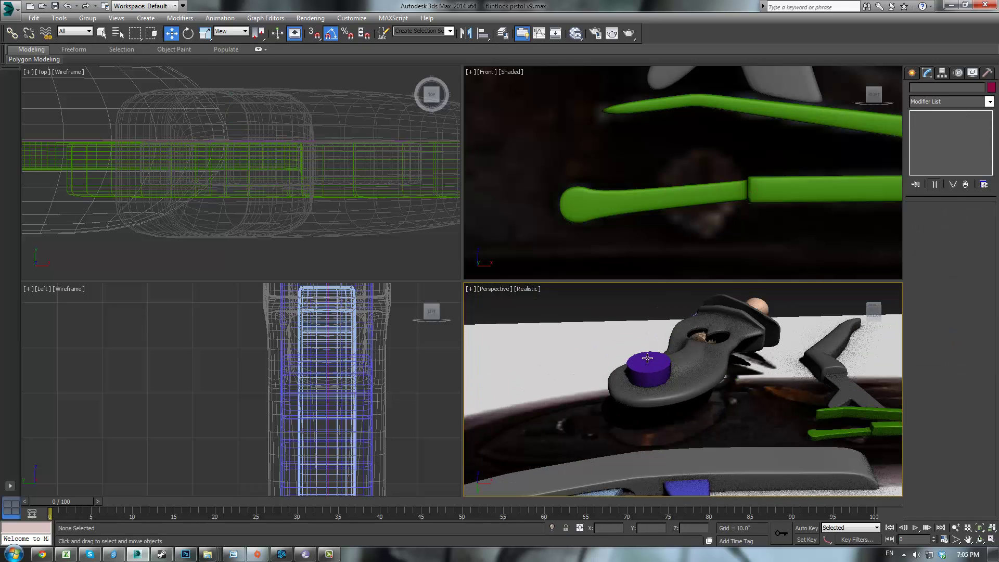
pyautogui.click(648, 358)
pyautogui.click(912, 73)
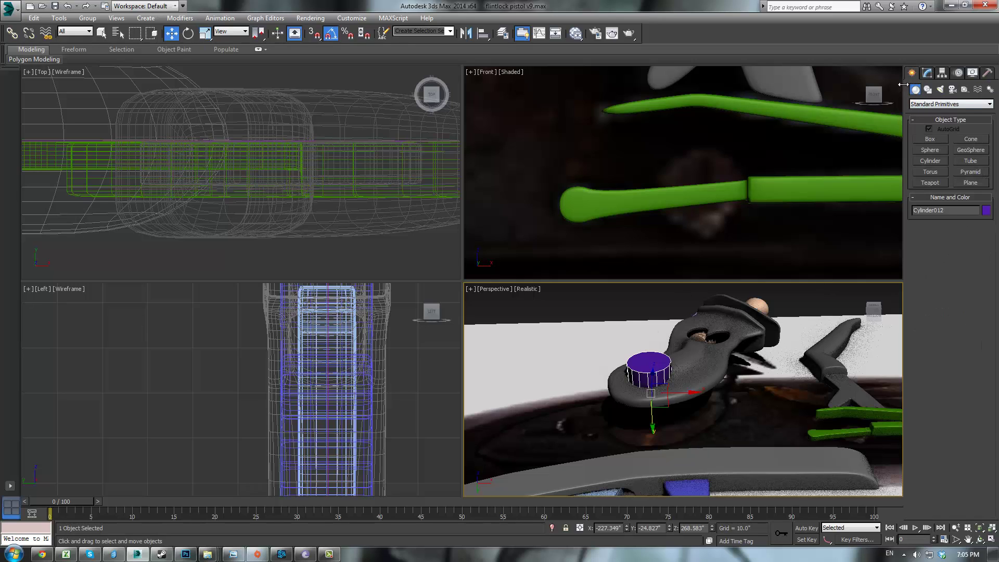
pyautogui.click(927, 74)
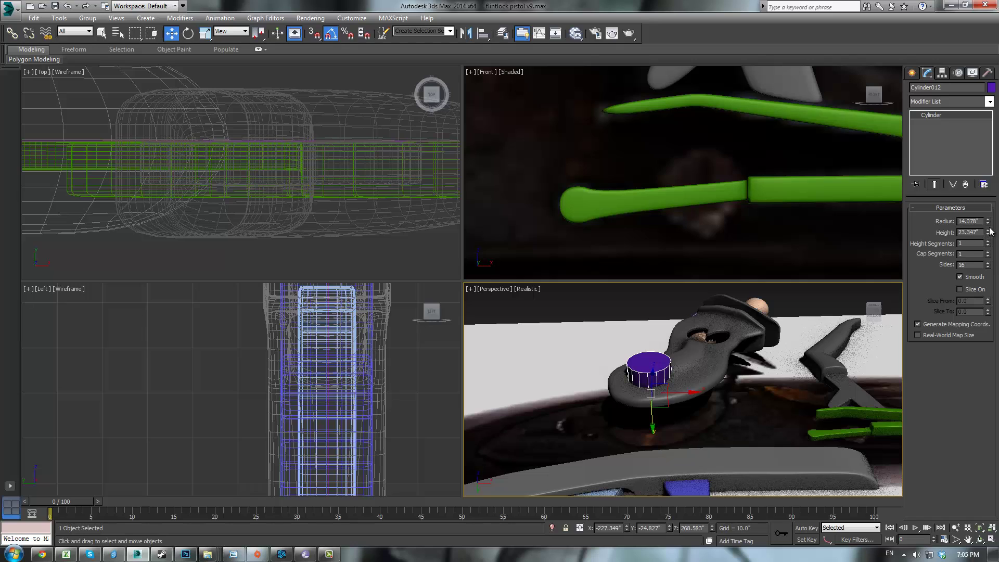
pyautogui.scroll(2, 775, 339)
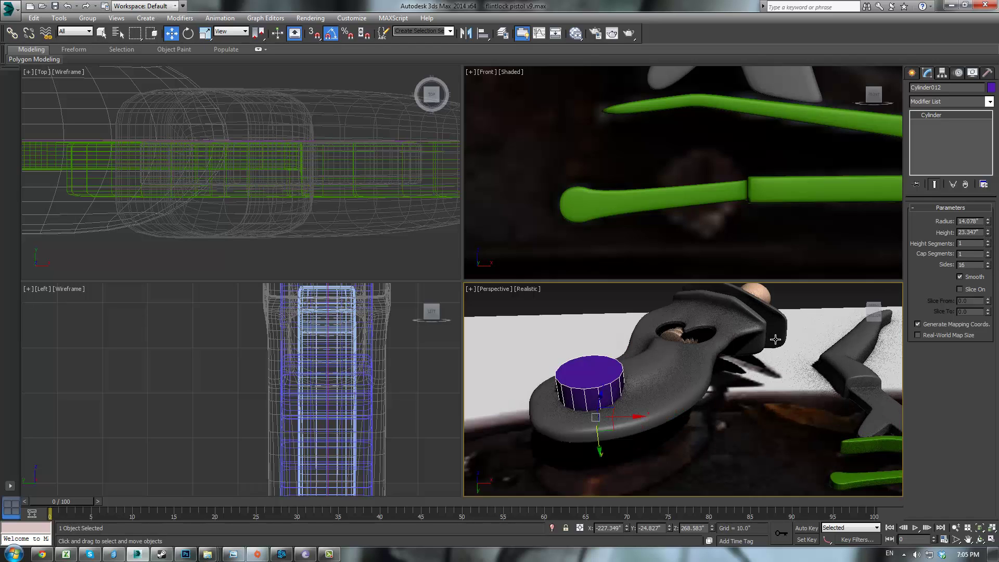
pyautogui.moveTo(687, 348)
pyautogui.keyDown('alt'); pyautogui.mouseDown(button='middle')
pyautogui.moveTo(669, 344)
pyautogui.moveTo(691, 349)
pyautogui.mouseUp(button='middle'); pyautogui.keyUp('alt')
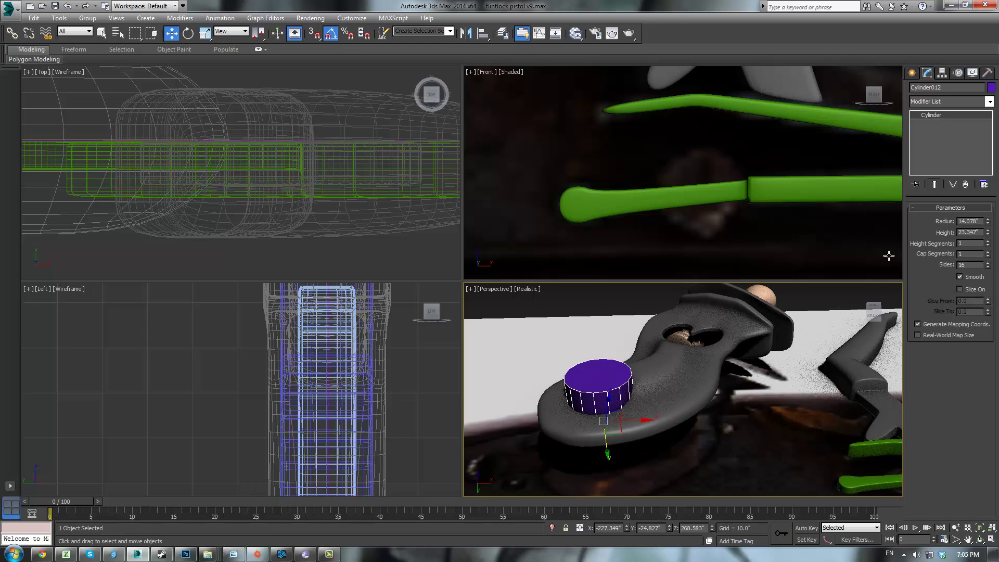
pyautogui.rightClick(931, 115)
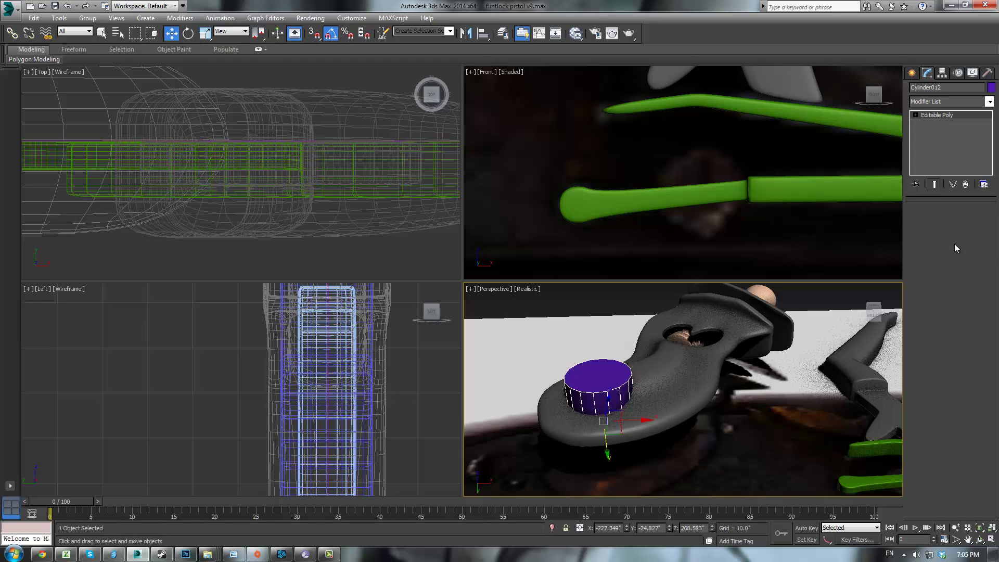
pyautogui.click(954, 244)
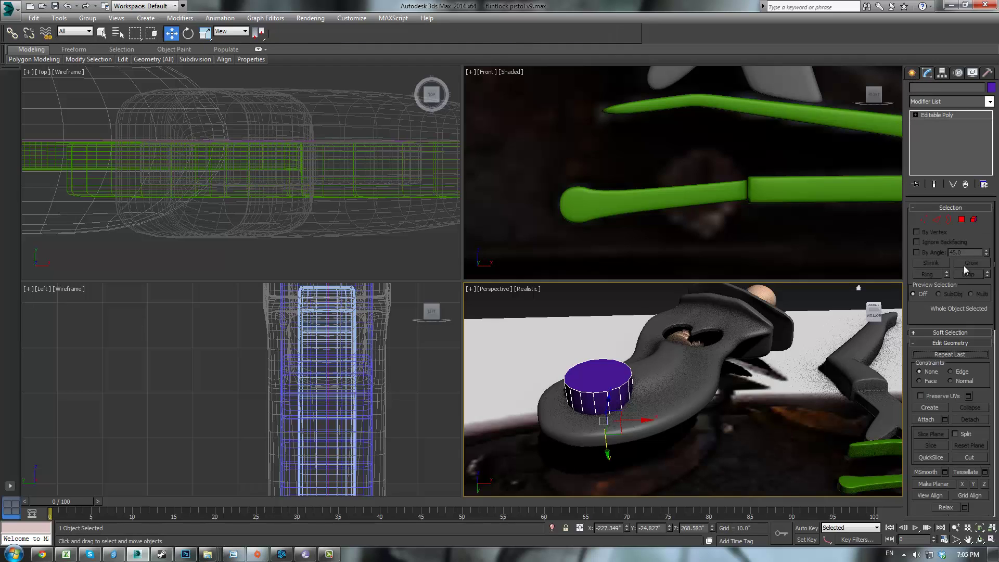
# - Bevel the purple cylinder's cap polygon in successive inward tapers to give the screw head a domed top
pyautogui.click(961, 219)
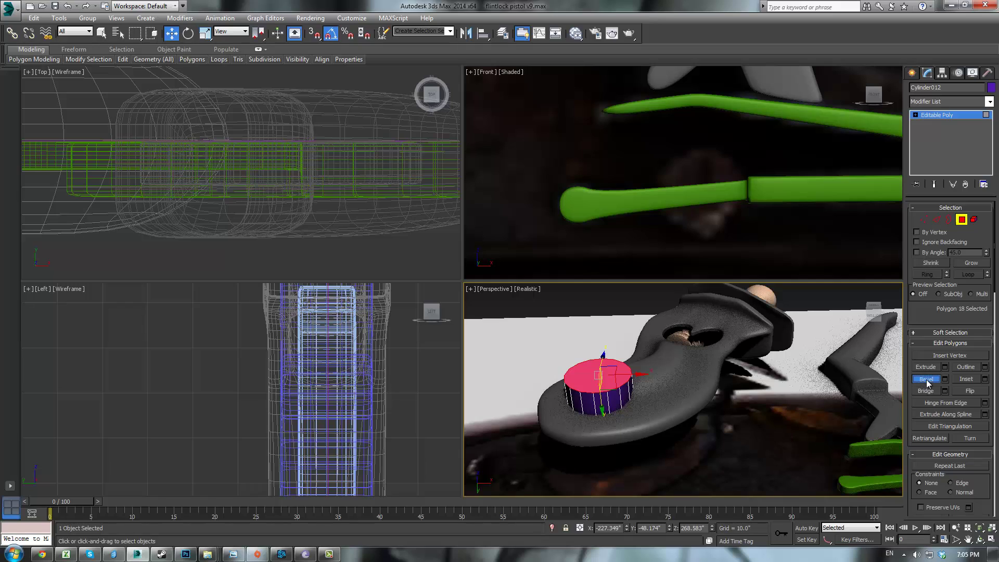
pyautogui.click(926, 380)
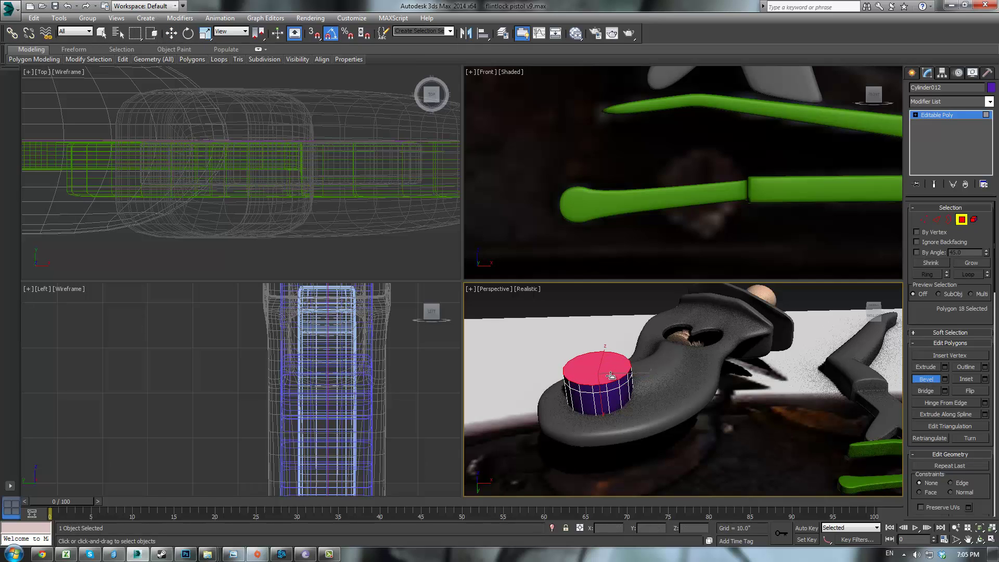
pyautogui.moveTo(611, 375)
pyautogui.mouseDown()
pyautogui.moveTo(613, 384)
pyautogui.moveTo(611, 369)
pyautogui.mouseUp()
pyautogui.click(611, 384)
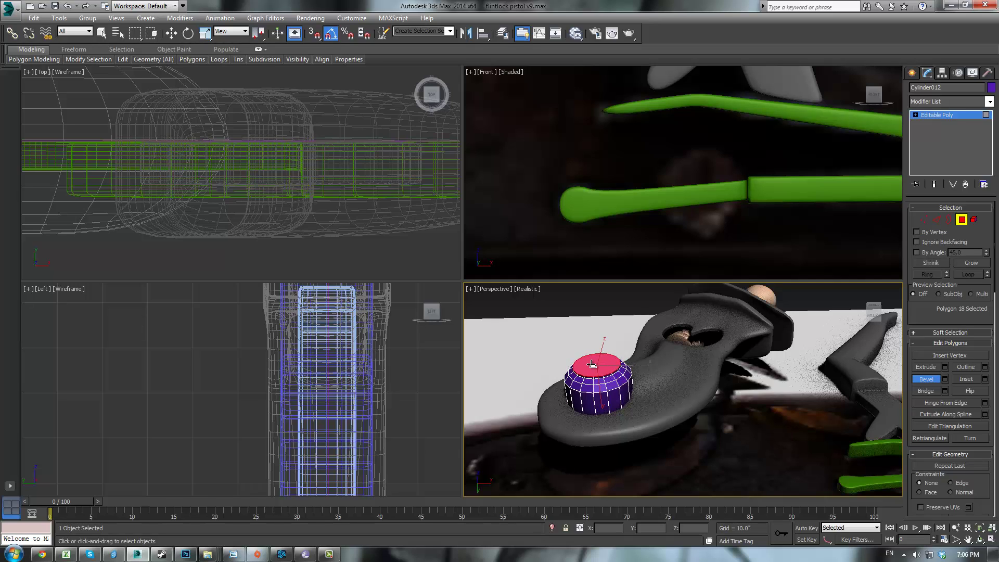
# - Create a thin, tall box about 5.3" long and 3" wide in the Front view, beside the purple screw head
pyautogui.click(910, 74)
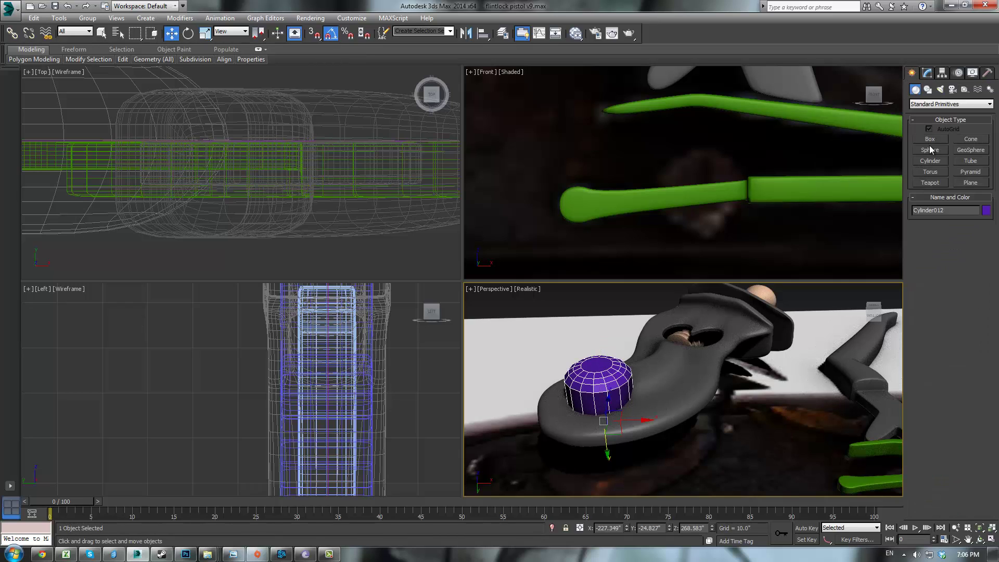
pyautogui.click(930, 139)
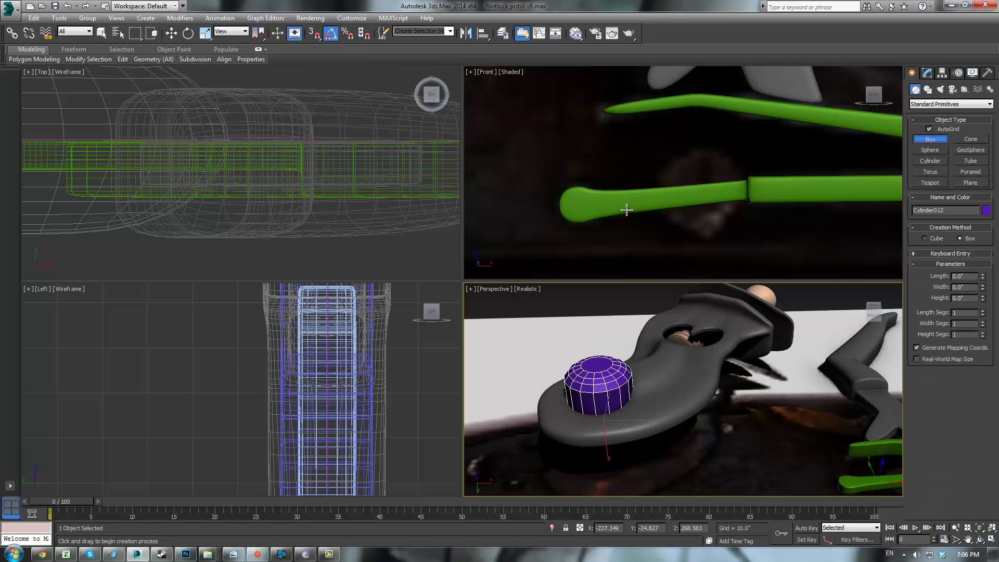
pyautogui.scroll(-6, 597, 196)
pyautogui.moveTo(577, 153); pyautogui.dragTo(672, 170, button='middle')
pyautogui.scroll(3, 671, 170)
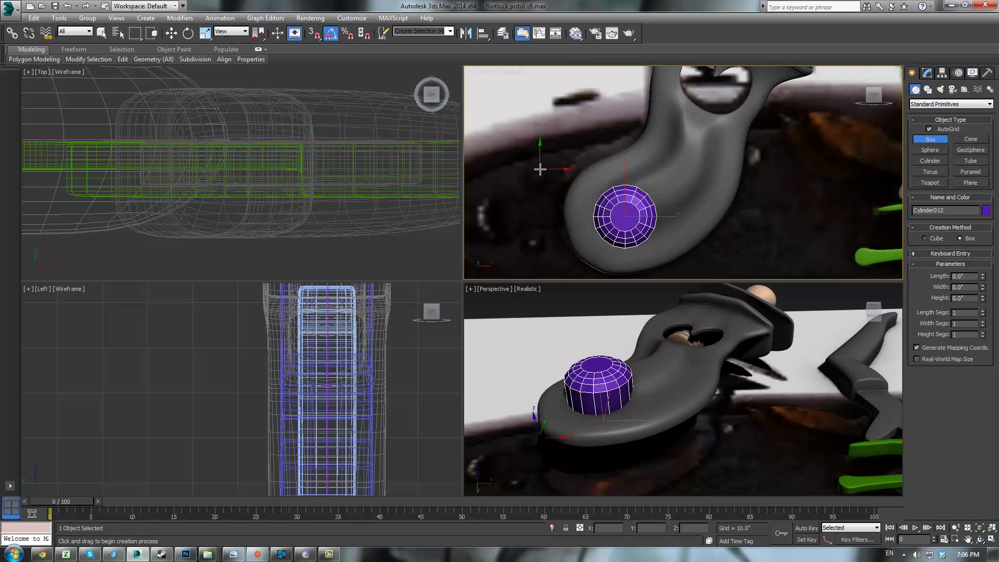
pyautogui.moveTo(540, 169); pyautogui.dragTo(546, 180)
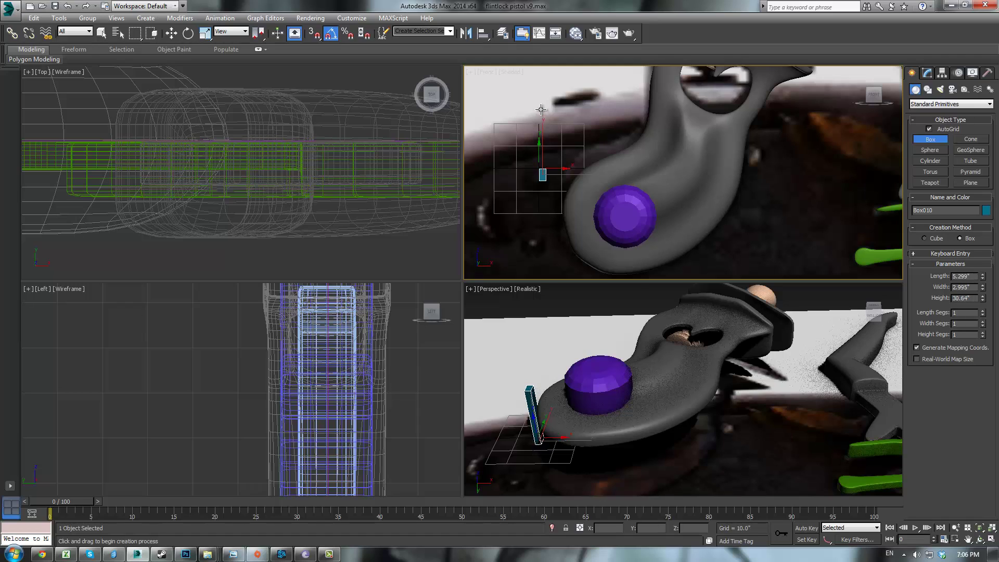
pyautogui.click(543, 80)
pyautogui.rightClick(527, 177)
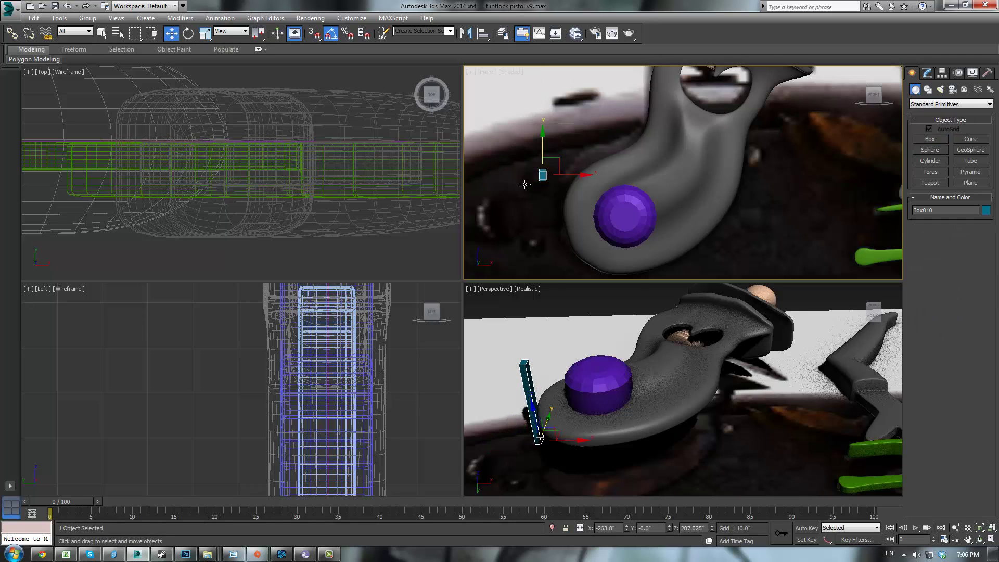
# - Rotate the thin box so its length lies flat across the Front view, and center it horizontally on the screw head
pyautogui.press('e')
pyautogui.moveTo(549, 149); pyautogui.dragTo(546, 198)
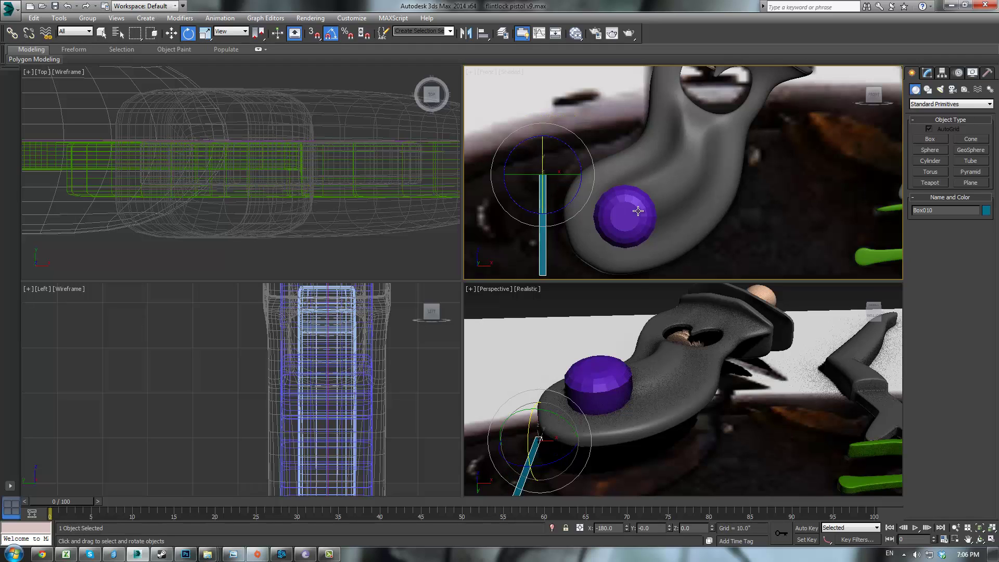
pyautogui.moveTo(560, 161); pyautogui.dragTo(544, 112, button='middle')
pyautogui.press('w')
pyautogui.moveTo(544, 112); pyautogui.dragTo(626, 109)
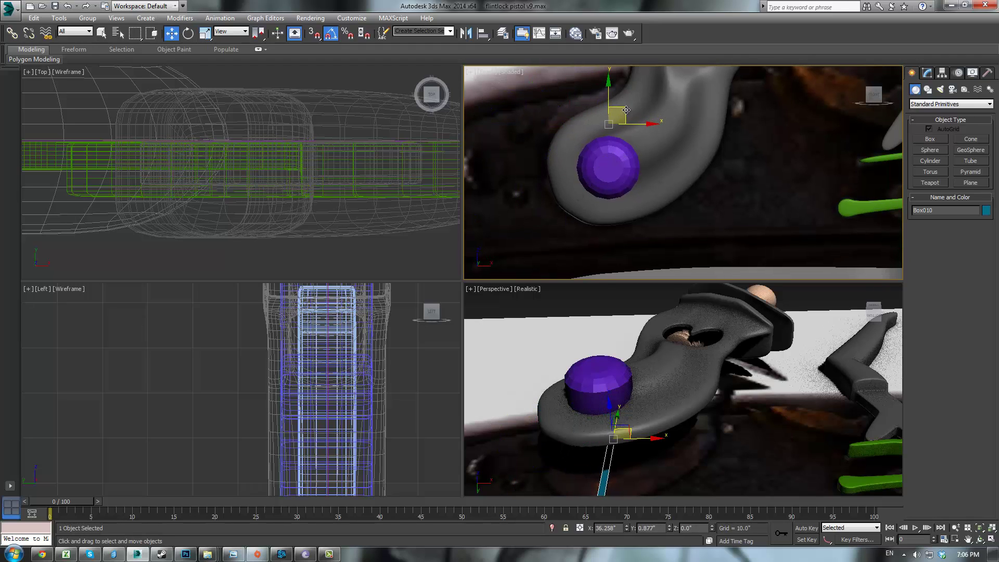
# - Move the thin box in depth until it is partly sunk into the screw head's domed face
pyautogui.scroll(-5, 245, 153)
pyautogui.moveTo(246, 133); pyautogui.dragTo(359, 134, button='middle')
pyautogui.scroll(2, 271, 139)
pyautogui.scroll(2, 235, 193)
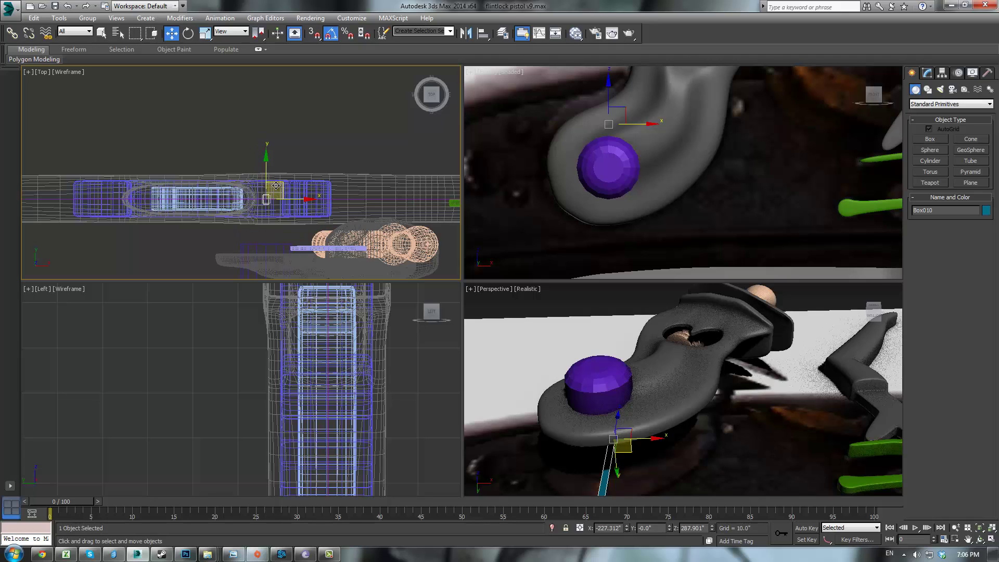
pyautogui.moveTo(267, 171); pyautogui.dragTo(267, 258)
pyautogui.moveTo(277, 211); pyautogui.dragTo(286, 159, button='middle')
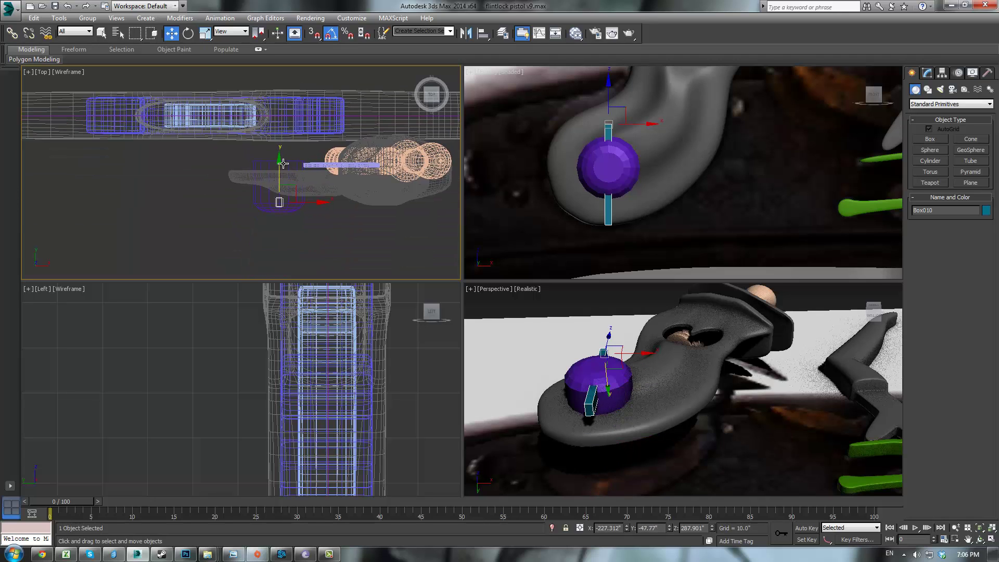
pyautogui.click(283, 166)
pyautogui.click(283, 167)
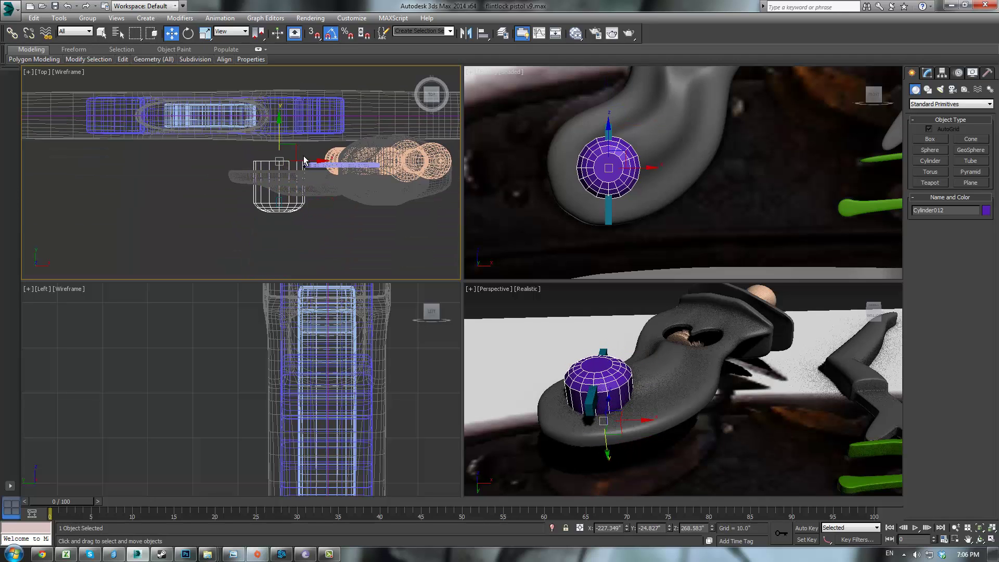
pyautogui.moveTo(280, 163); pyautogui.dragTo(281, 172)
pyautogui.scroll(2, 287, 240)
pyautogui.scroll(3, 298, 143)
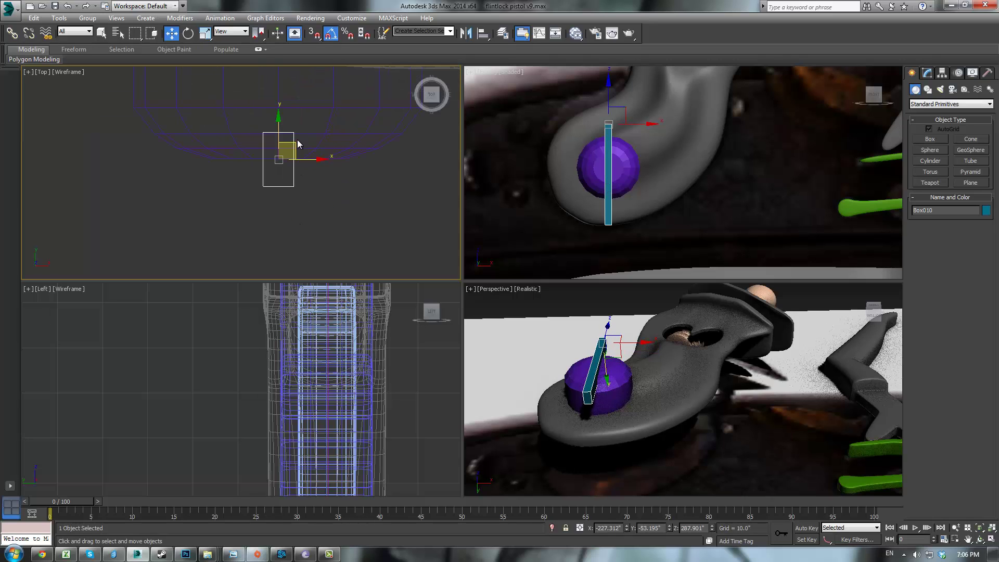
pyautogui.moveTo(280, 129); pyautogui.dragTo(287, 110)
# - Subtract the thin box from the purple screw head with ProBoolean to cut a straight driver slot
pyautogui.scroll(4, 653, 346)
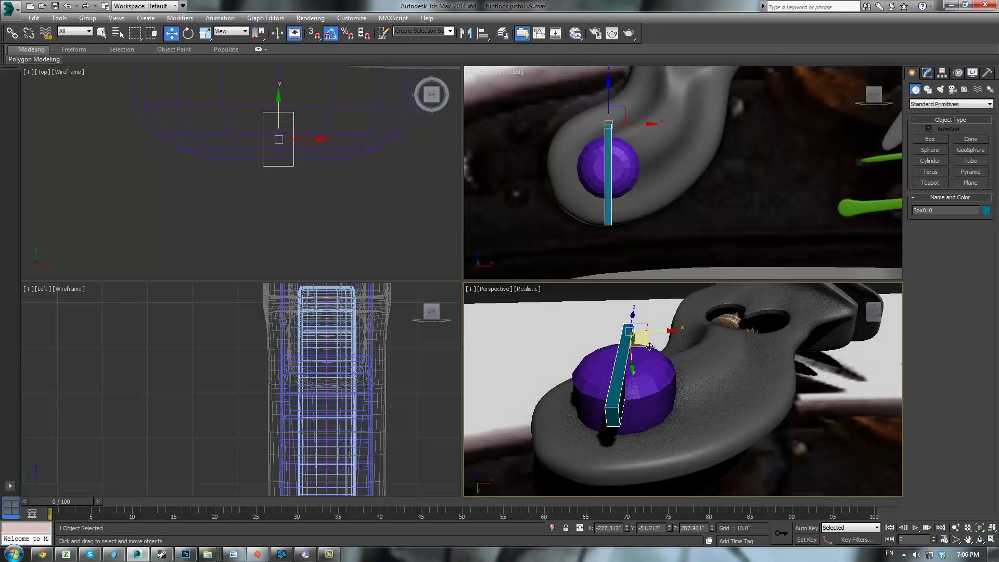
pyautogui.keyDown('alt'); pyautogui.moveTo(650, 346); pyautogui.dragTo(637, 378, button='middle'); pyautogui.keyUp('alt')
pyautogui.click(649, 364)
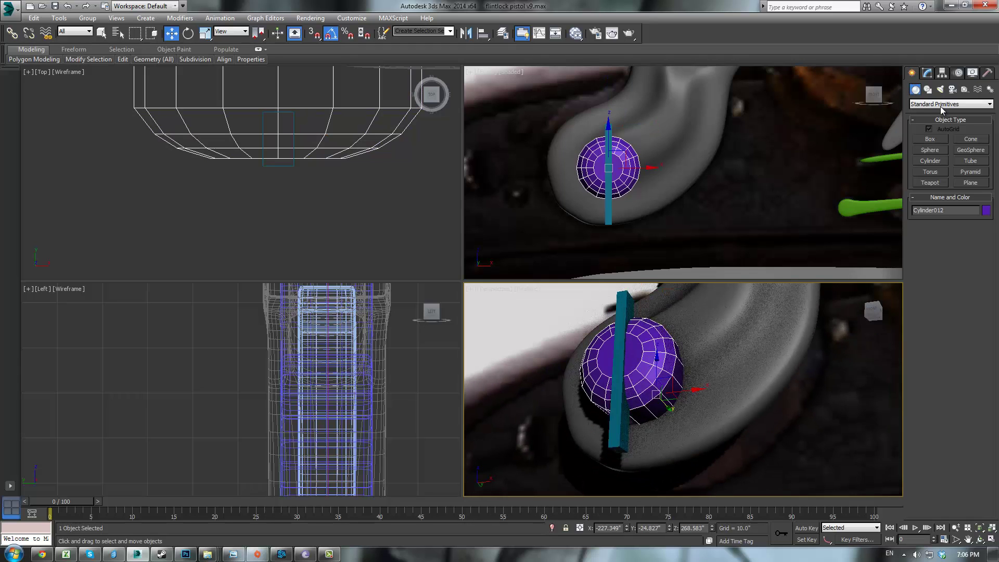
pyautogui.click(927, 89)
pyautogui.click(932, 104)
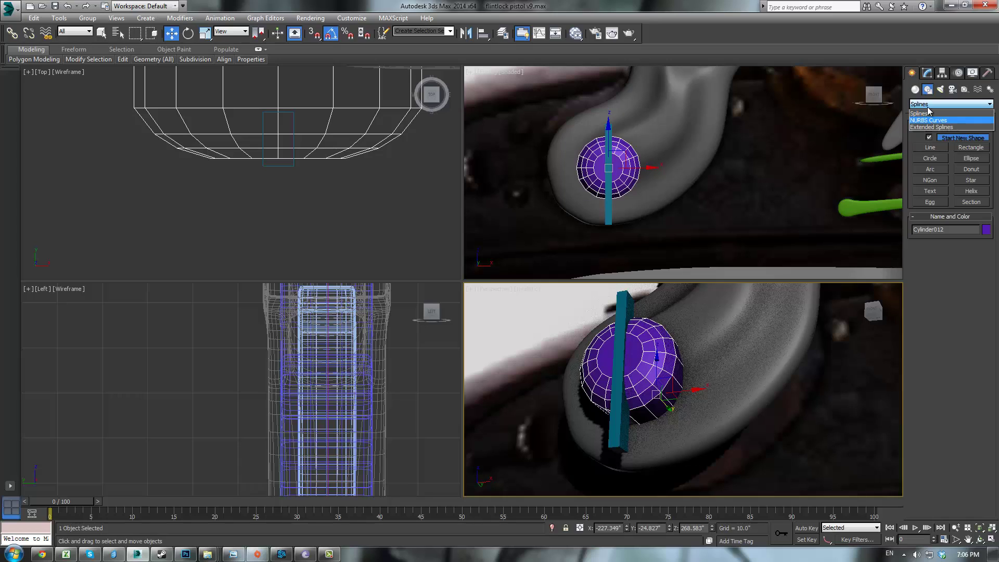
pyautogui.click(916, 89)
pyautogui.click(950, 104)
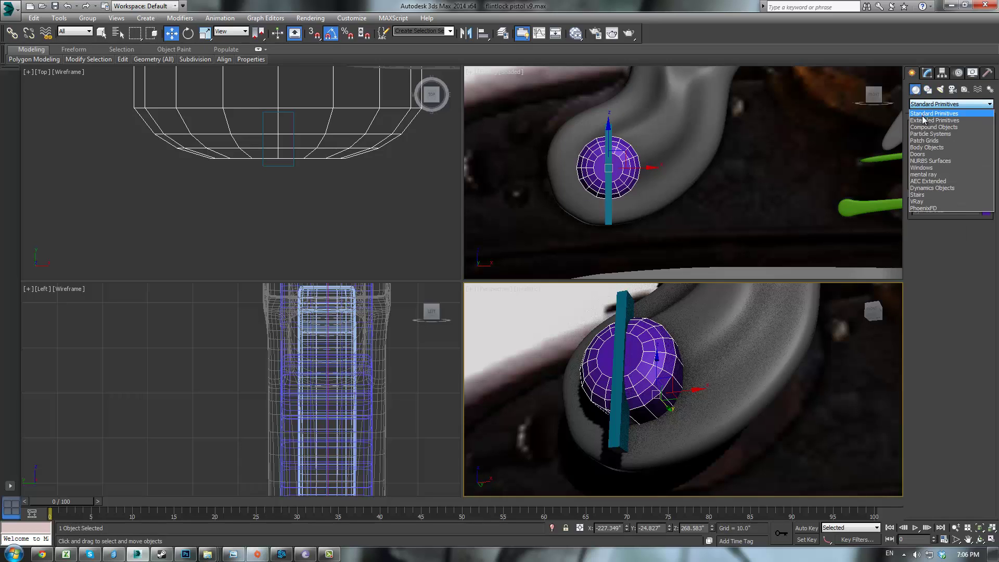
pyautogui.click(920, 127)
pyautogui.click(942, 194)
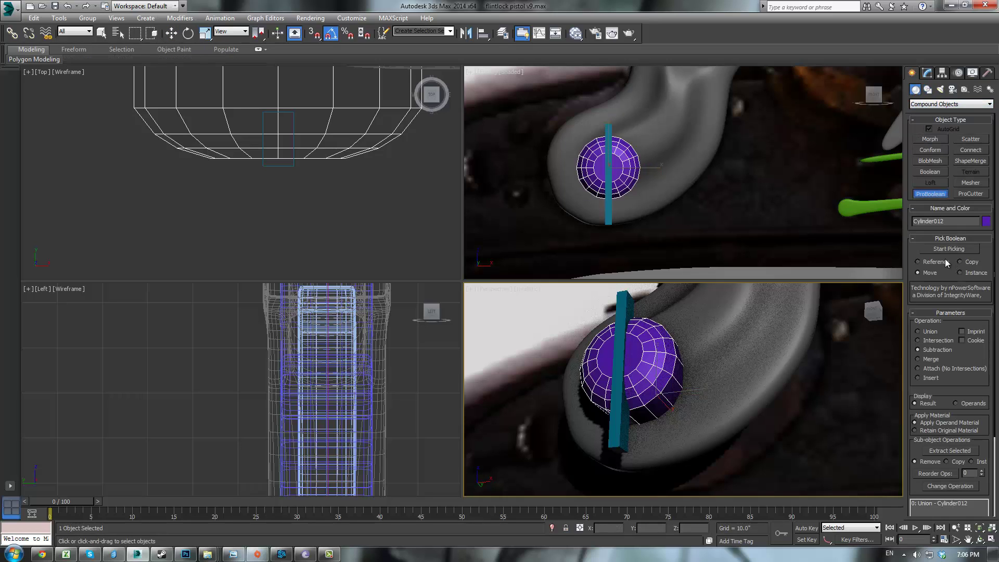
pyautogui.click(617, 347)
pyautogui.keyDown('alt'); pyautogui.moveTo(617, 347); pyautogui.dragTo(744, 286, button='middle'); pyautogui.keyUp('alt')
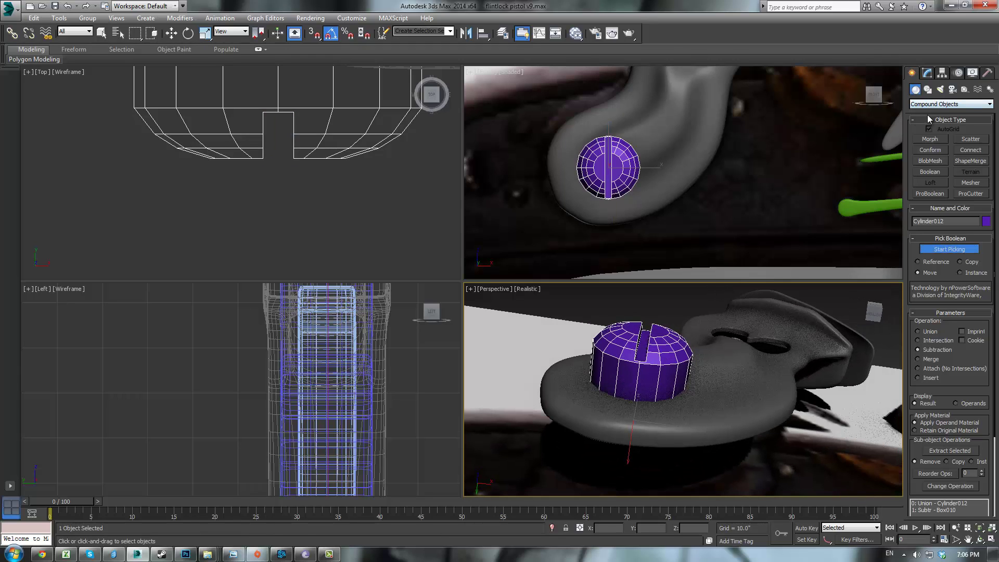
# - Apply a TurboSmooth modifier with 2 iterations to the slotted screw head and inspect its slot and sides
pyautogui.click(928, 73)
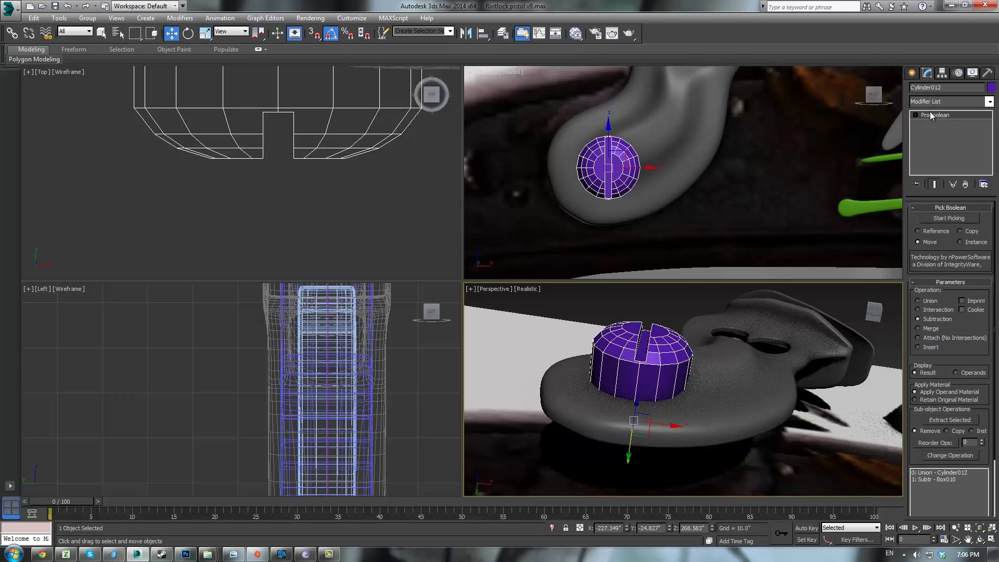
pyautogui.click(939, 102)
pyautogui.write('tu')
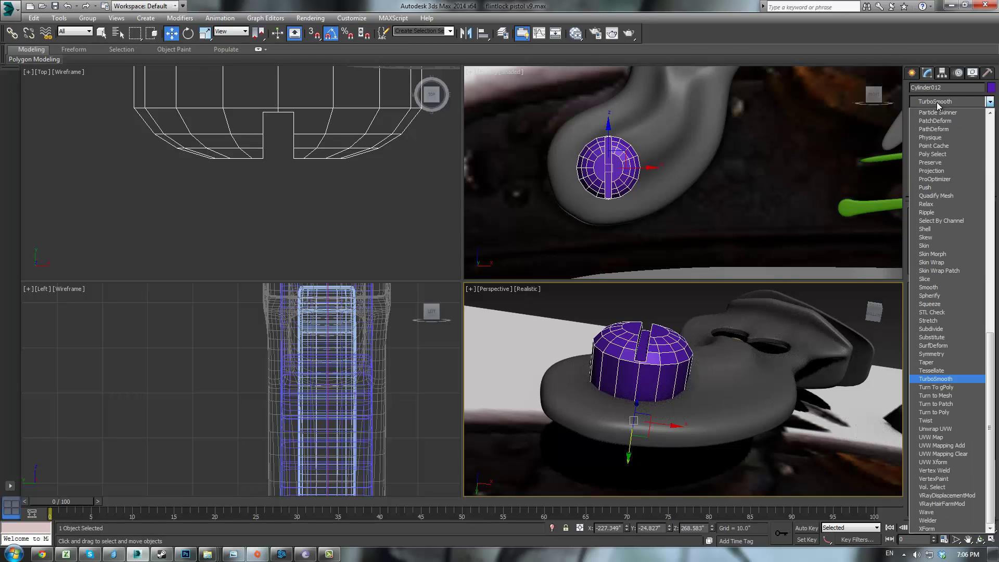
pyautogui.press('Return')
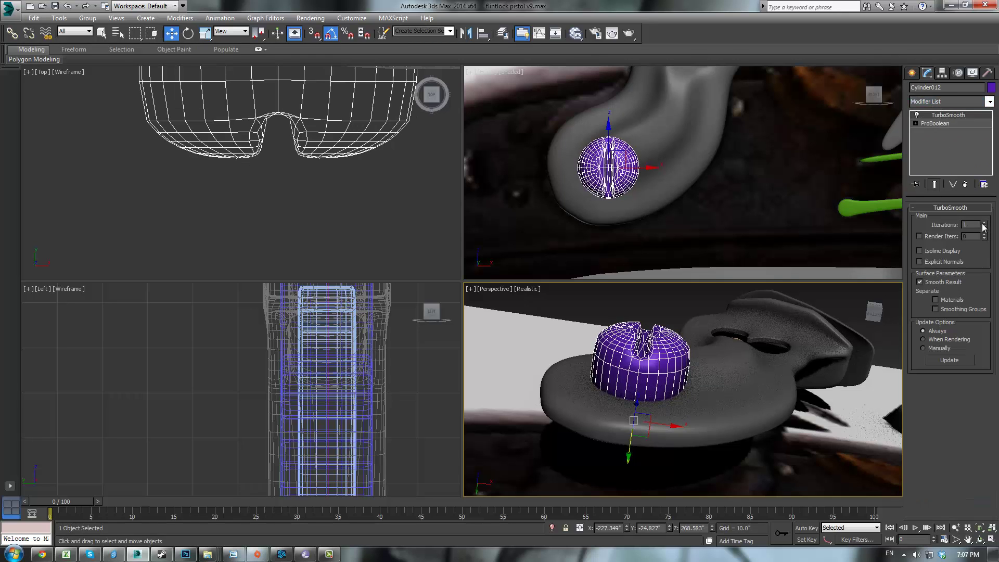
pyautogui.click(983, 224)
pyautogui.click(706, 319)
pyautogui.keyDown('alt'); pyautogui.moveTo(706, 319); pyautogui.dragTo(761, 253, button='middle'); pyautogui.keyUp('alt')
pyautogui.click(642, 318)
pyautogui.moveTo(761, 253)
pyautogui.keyDown('alt'); pyautogui.mouseDown(button='middle')
pyautogui.moveTo(749, 246)
pyautogui.moveTo(747, 254)
pyautogui.mouseUp(button='middle'); pyautogui.keyUp('alt')
pyautogui.moveTo(735, 358); pyautogui.dragTo(732, 379, button='middle')
# - Try to flatten the smoothed screw head by scaling it along its height, and undo the scaling and iteration change
pyautogui.press('r')
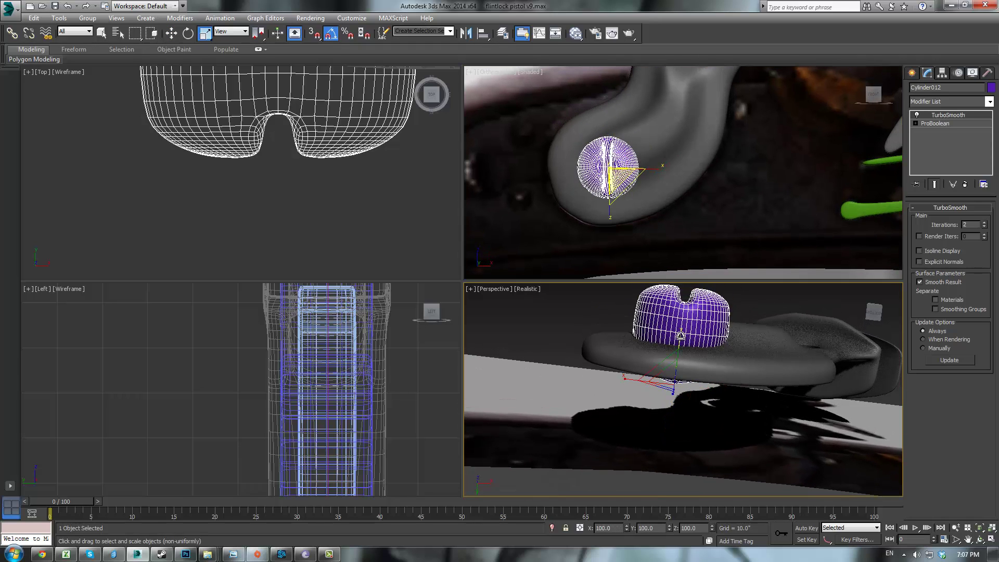
pyautogui.moveTo(677, 339); pyautogui.dragTo(678, 364)
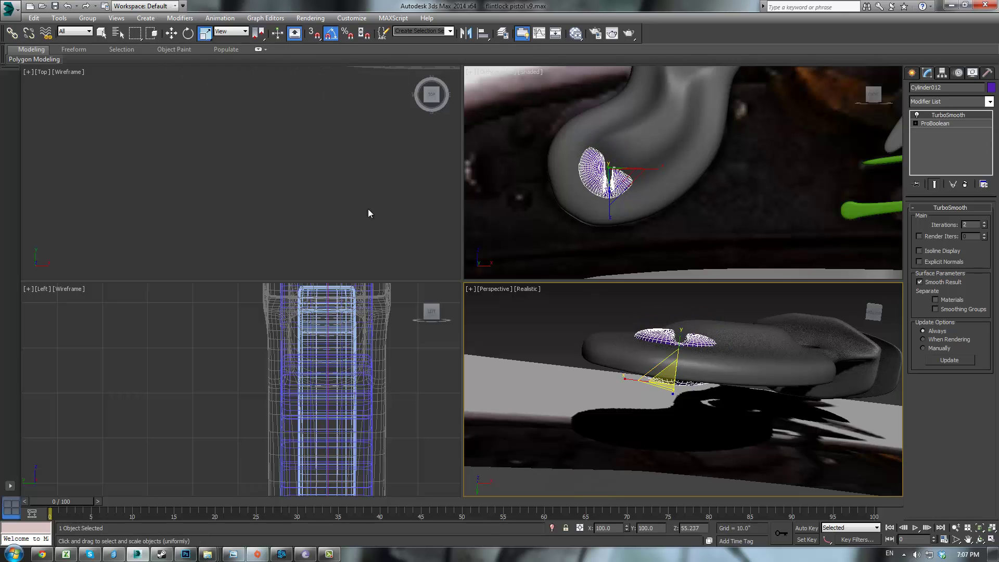
pyautogui.scroll(-10, 335, 199)
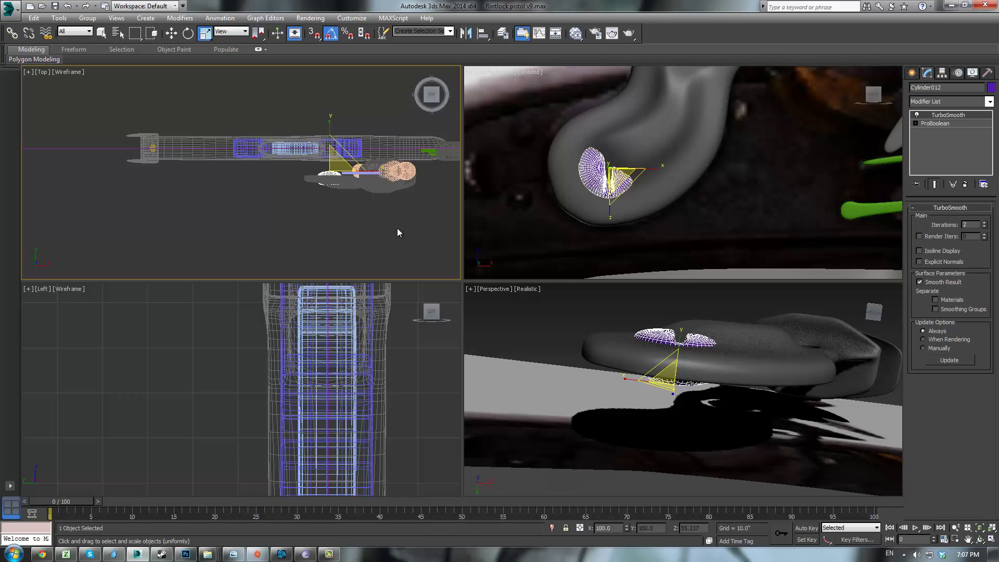
pyautogui.hotkey('ctrl', 'z')
pyautogui.hotkey('ctrl', 'z')
# - Delete the TurboSmooth modifier from the screw head, keeping the object and its ProBoolean slot
pyautogui.click(604, 174)
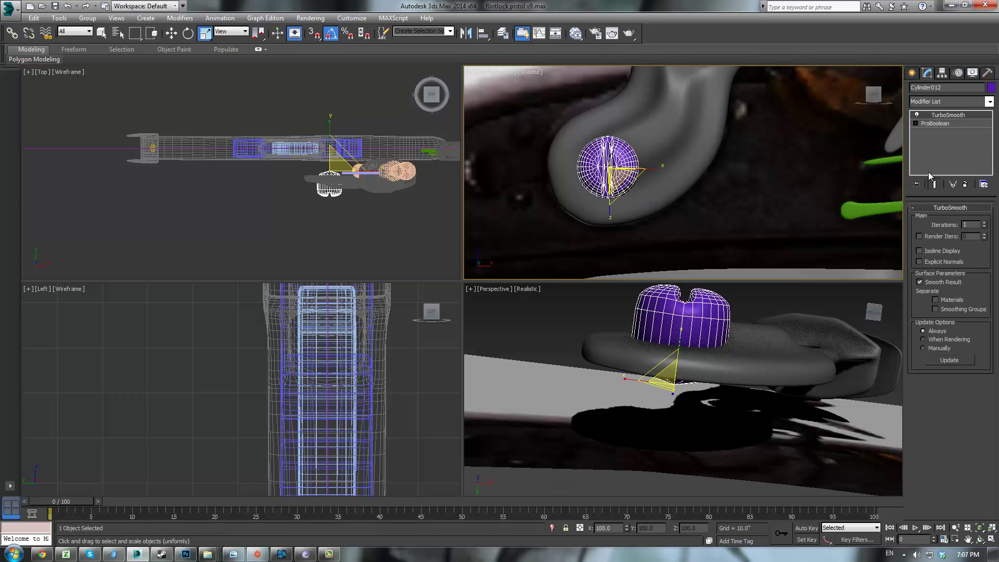
pyautogui.press('Delete')
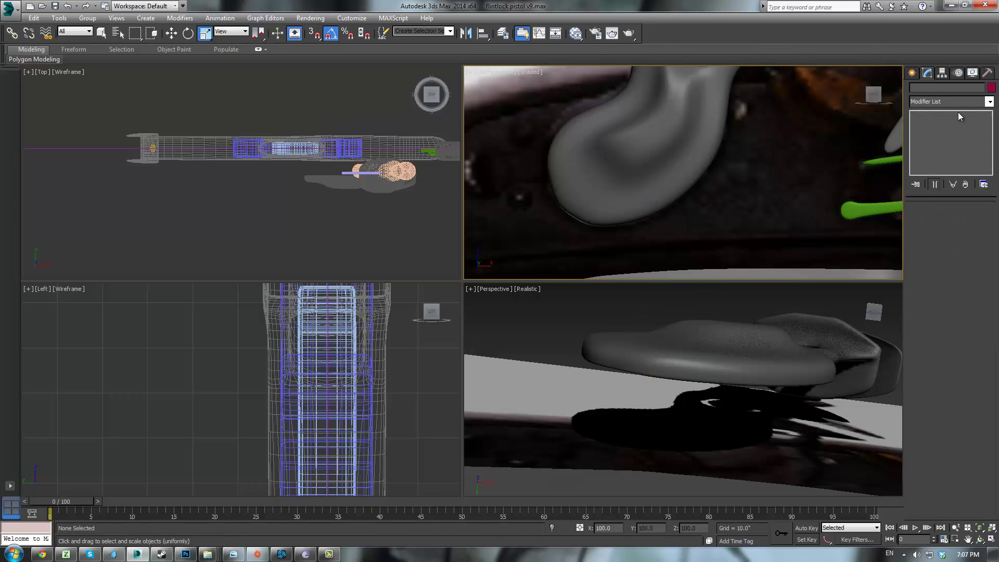
pyautogui.hotkey('ctrl', 'z')
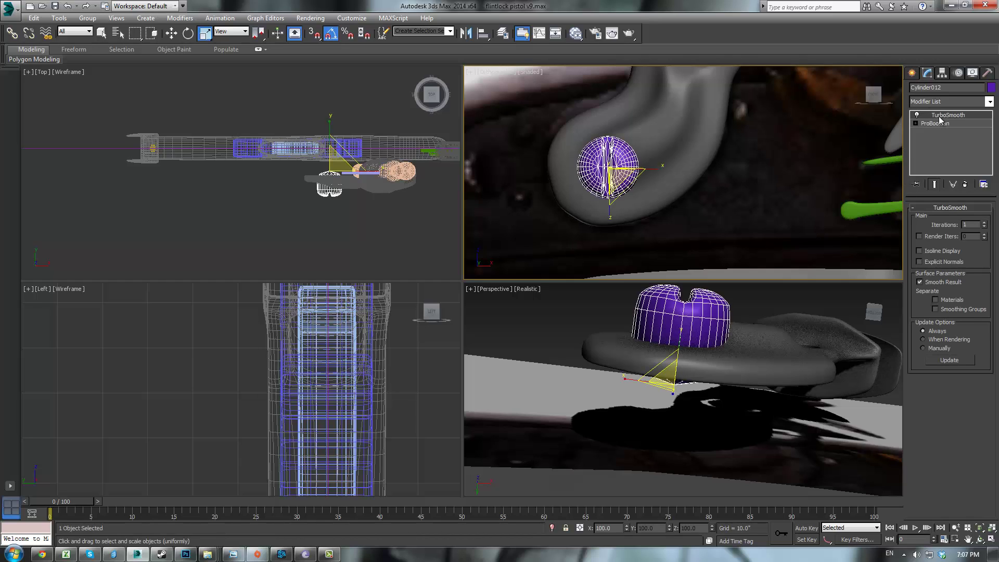
pyautogui.click(102, 32)
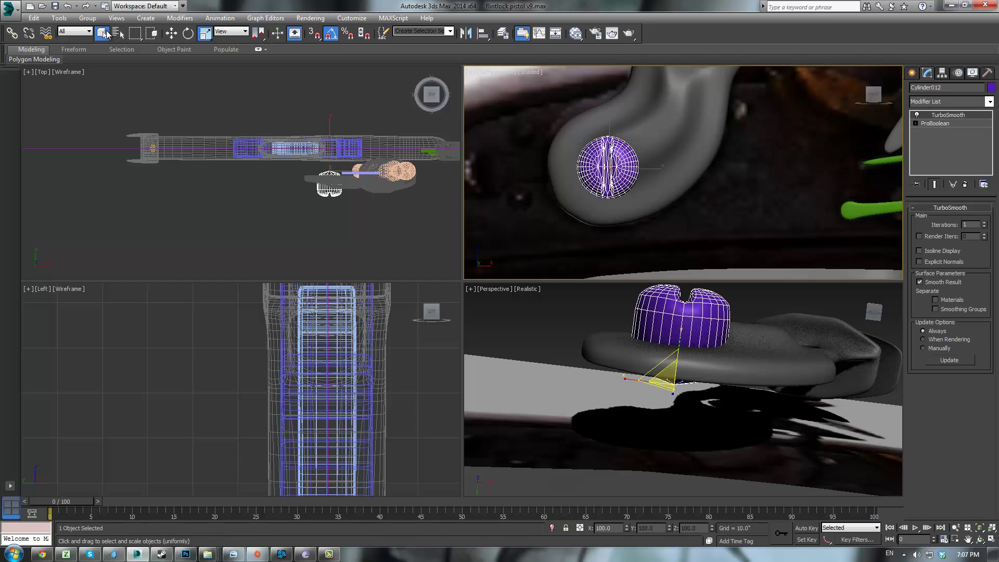
pyautogui.click(944, 124)
pyautogui.click(944, 116)
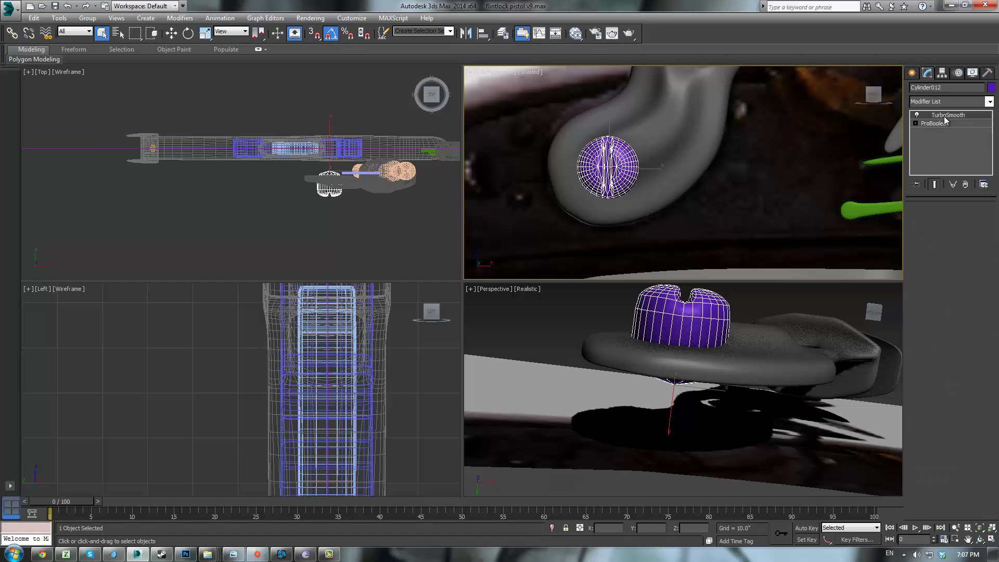
pyautogui.press('Delete')
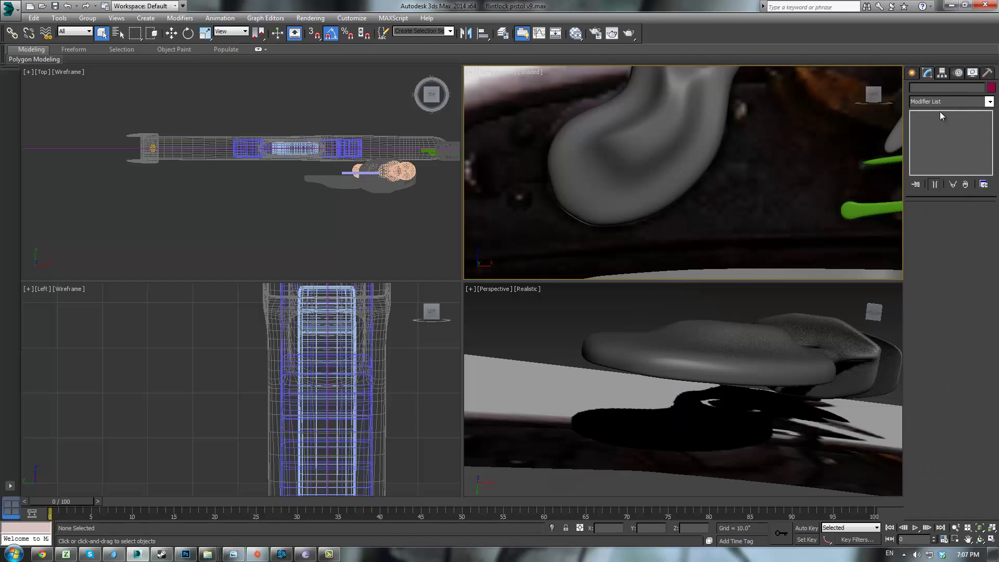
pyautogui.hotkey('ctrl', 'z')
pyautogui.rightClick(942, 113)
pyautogui.click(903, 133)
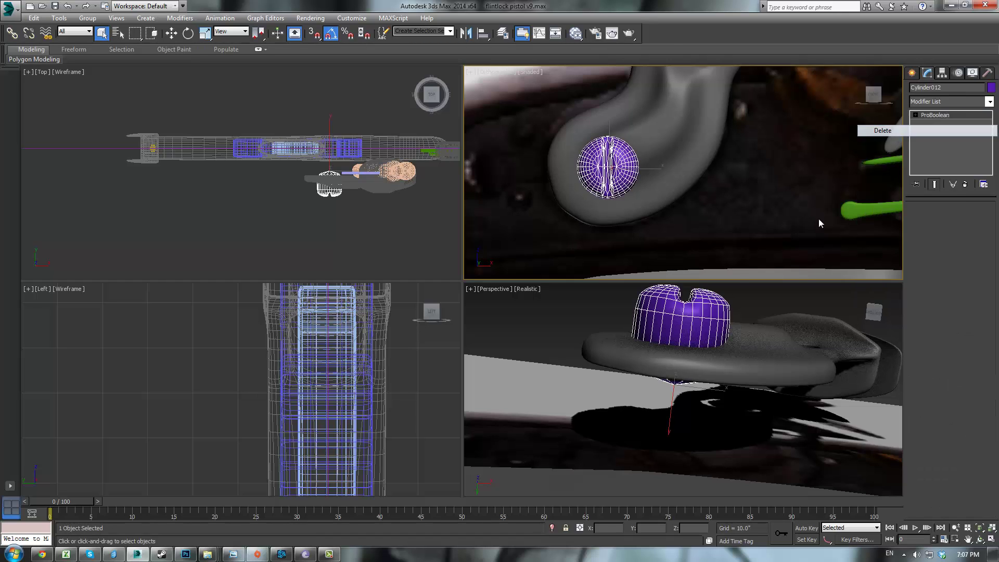
# - Check the unsmoothed screw head on the hammer part and reselect it
pyautogui.scroll(-3, 736, 388)
pyautogui.moveTo(736, 388)
pyautogui.keyDown('alt'); pyautogui.mouseDown(button='middle')
pyautogui.moveTo(714, 427)
pyautogui.moveTo(729, 422)
pyautogui.moveTo(733, 397)
pyautogui.mouseUp(button='middle'); pyautogui.keyUp('alt')
pyautogui.click(713, 313)
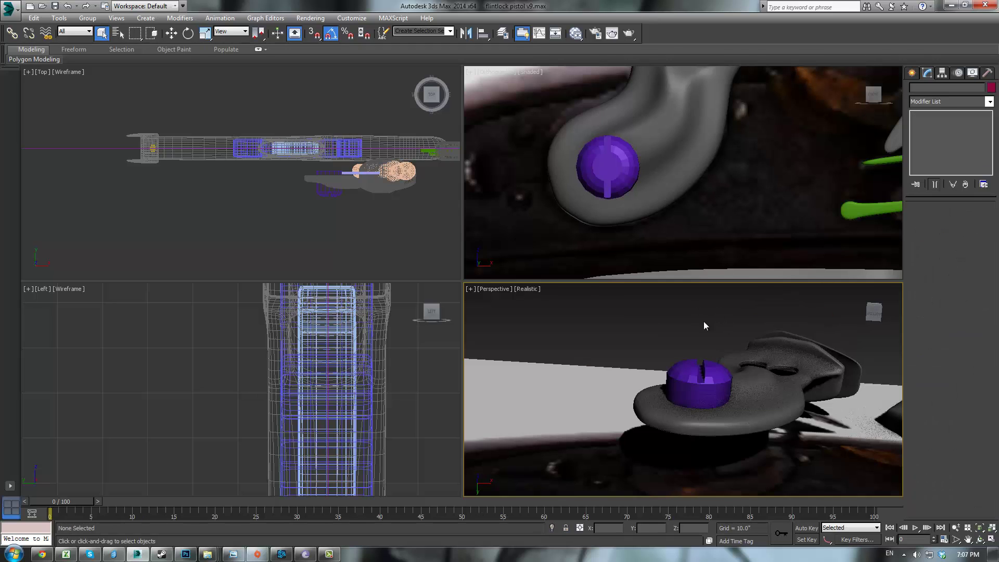
pyautogui.click(700, 384)
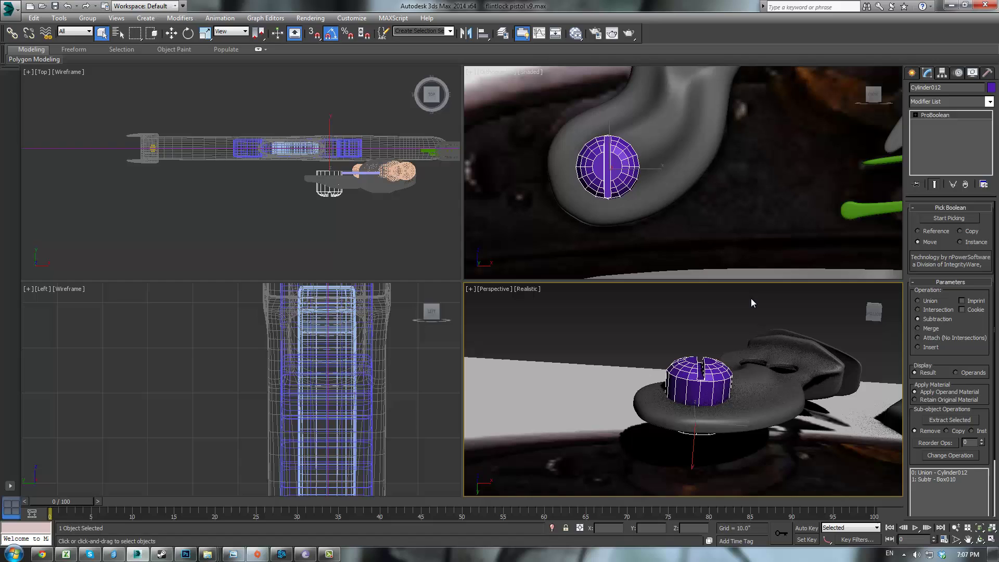
# - Add a Smooth modifier with Auto Smooth enabled to the slotted screw head on the hammer
pyautogui.click(971, 102)
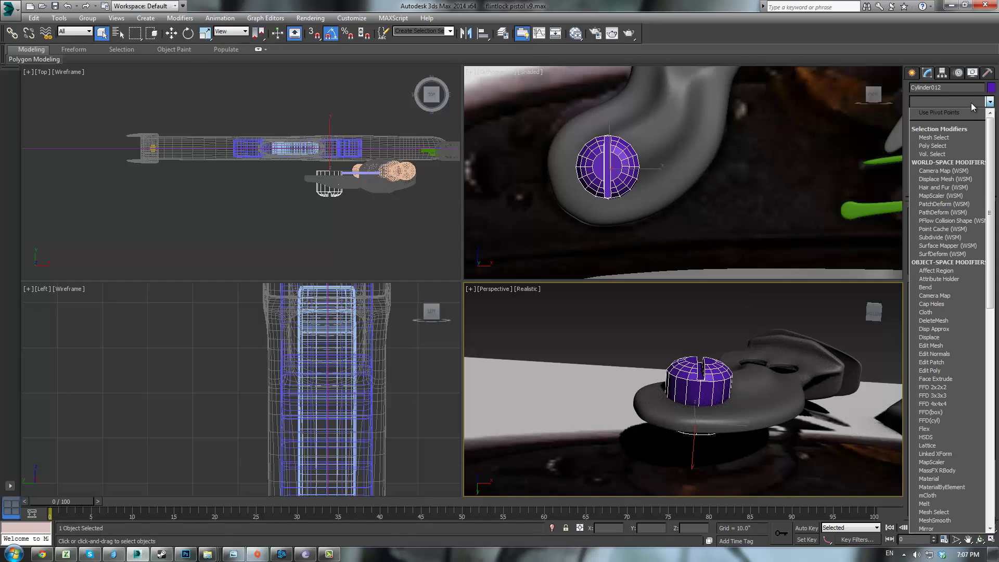
pyautogui.write('sm')
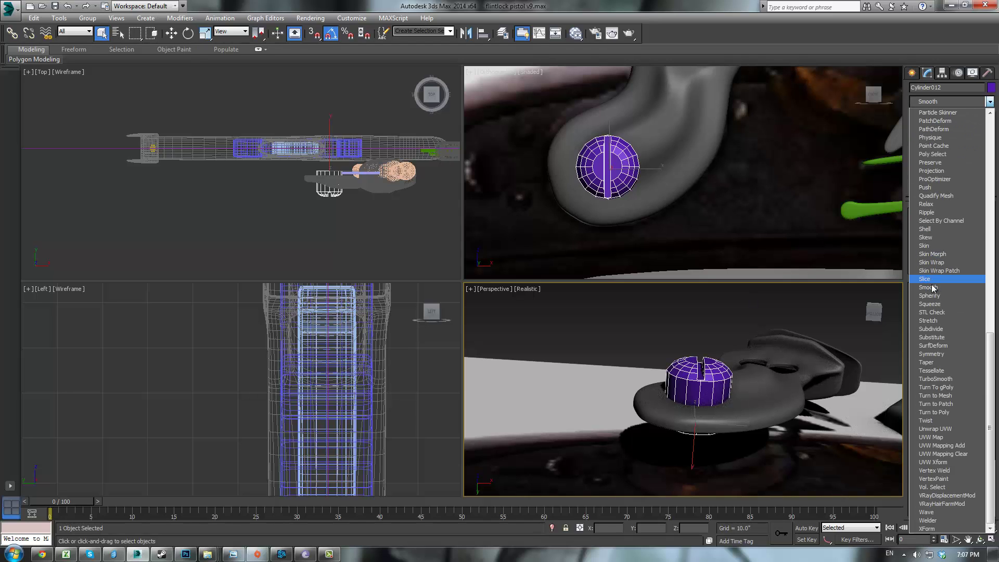
pyautogui.click(931, 288)
pyautogui.click(917, 220)
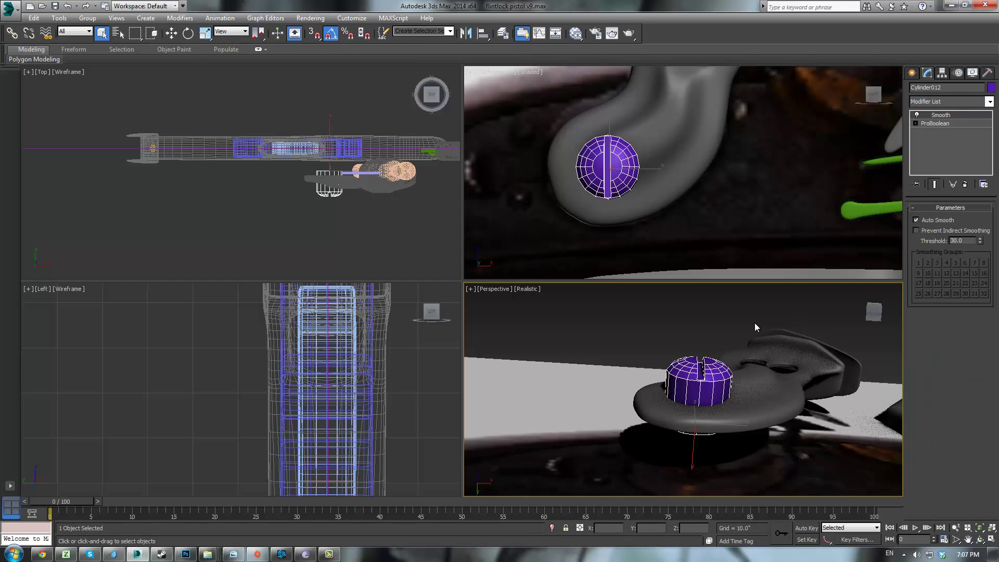
pyautogui.click(720, 335)
pyautogui.keyDown('alt'); pyautogui.moveTo(720, 335); pyautogui.dragTo(708, 396, button='middle'); pyautogui.keyUp('alt')
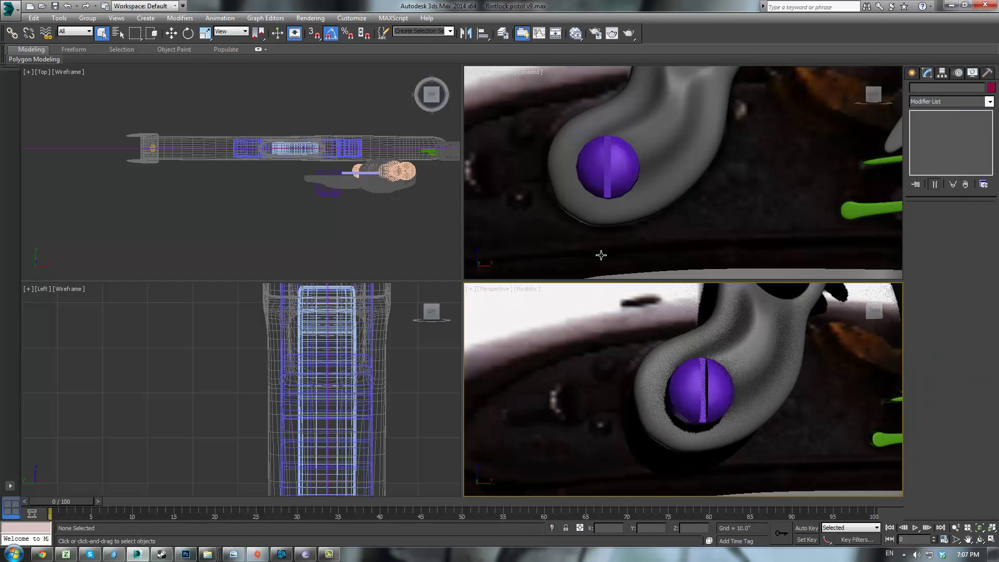
# - Move the hammer's screw head about 4 inches along its axis so it sits deeper in the hammer part
pyautogui.scroll(5, 348, 175)
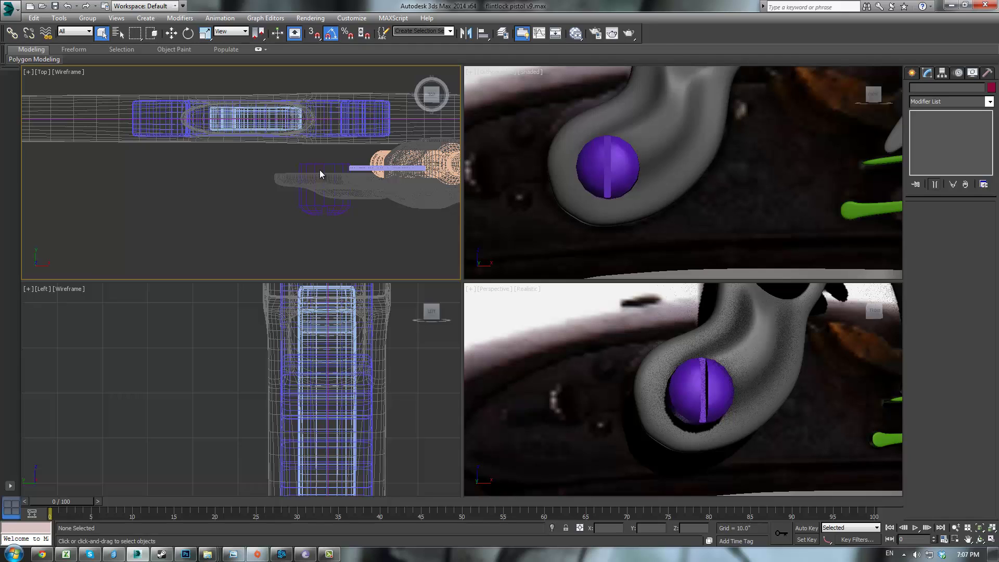
pyautogui.click(328, 166)
pyautogui.press('w')
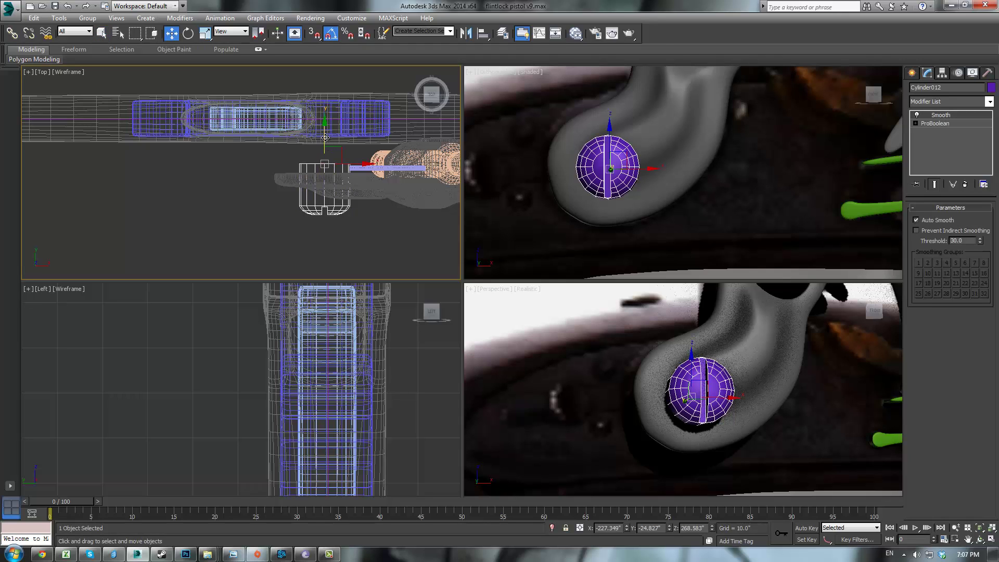
pyautogui.moveTo(323, 131); pyautogui.dragTo(329, 127)
pyautogui.scroll(4, 728, 387)
pyautogui.keyDown('alt'); pyautogui.moveTo(729, 388); pyautogui.dragTo(743, 337, button='middle'); pyautogui.keyUp('alt')
# - Clone the screw head as a single independent copy placed over the lower arm of the green spring
pyautogui.scroll(-3, 743, 337)
pyautogui.moveTo(675, 239); pyautogui.dragTo(629, 254, button='middle')
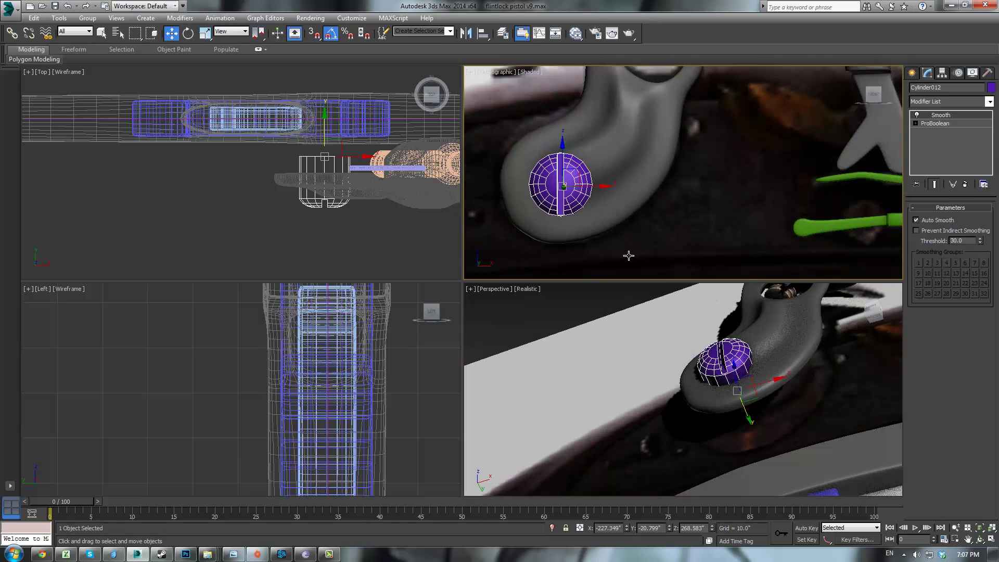
pyautogui.scroll(-3, 629, 255)
pyautogui.moveTo(717, 234); pyautogui.dragTo(654, 213, button='middle')
pyautogui.scroll(3, 654, 212)
pyautogui.keyDown('shift'); pyautogui.moveTo(497, 174); pyautogui.dragTo(713, 204); pyautogui.keyUp('shift')
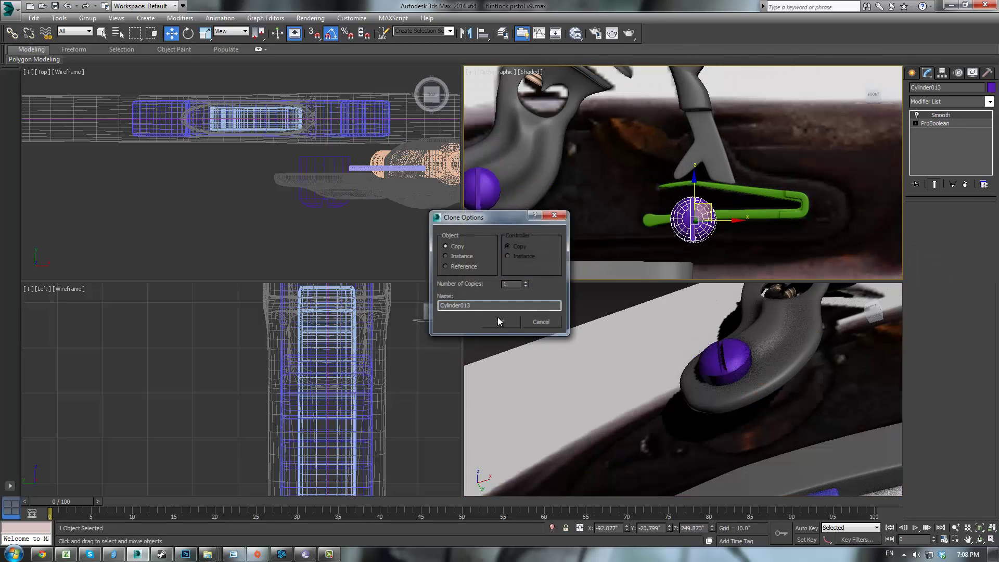
pyautogui.press('Return')
# - Scale the copied screw head down uniformly and align it with the spring's lower arm in the side view
pyautogui.scroll(2, 732, 206)
pyautogui.press('r')
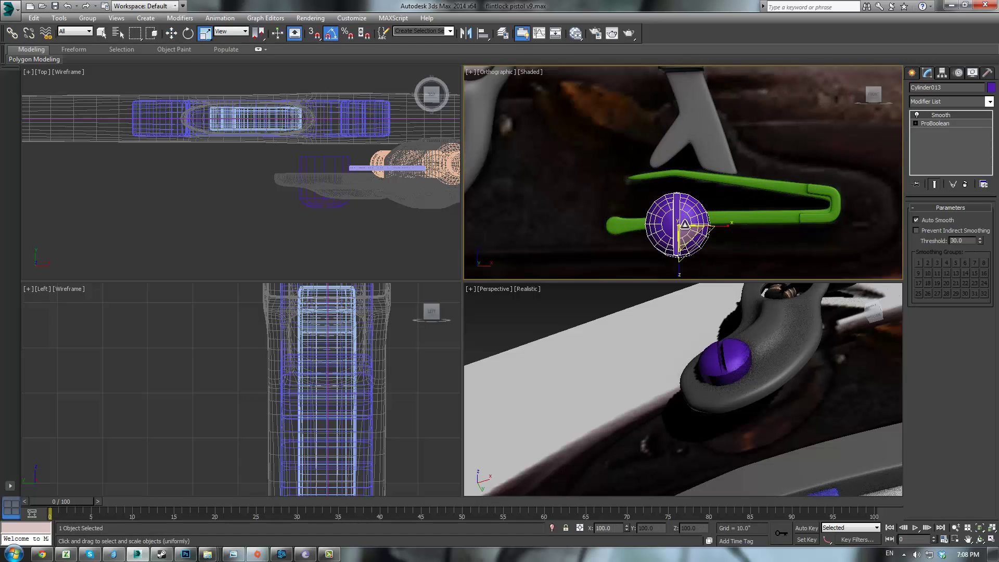
pyautogui.moveTo(686, 234); pyautogui.dragTo(712, 265)
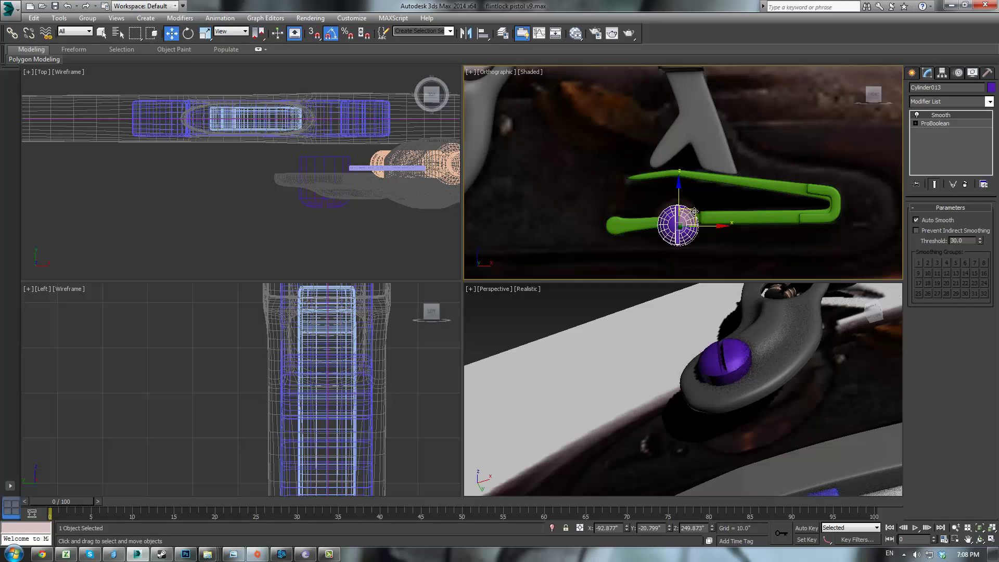
pyautogui.moveTo(695, 211)
pyautogui.mouseDown()
pyautogui.moveTo(627, 225)
pyautogui.moveTo(724, 192)
pyautogui.moveTo(693, 205)
pyautogui.mouseUp()
# - Move the small screw head along its axis until it sits against the green spring's lower arm
pyautogui.moveTo(430, 214); pyautogui.dragTo(367, 202, button='middle')
pyautogui.scroll(-3, 708, 386)
pyautogui.moveTo(761, 341); pyautogui.dragTo(666, 415, button='middle')
pyautogui.scroll(3, 663, 413)
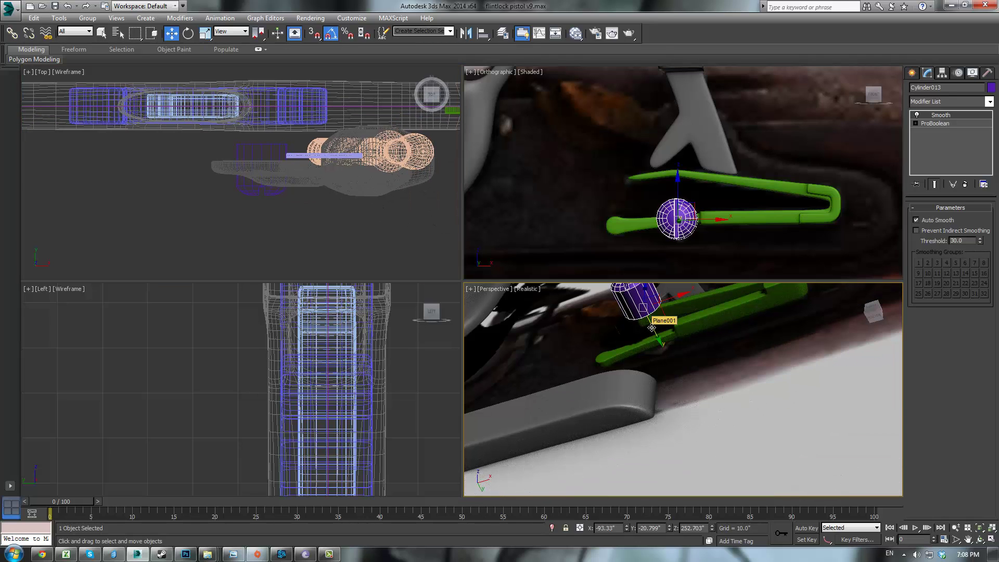
pyautogui.moveTo(652, 328); pyautogui.dragTo(692, 375)
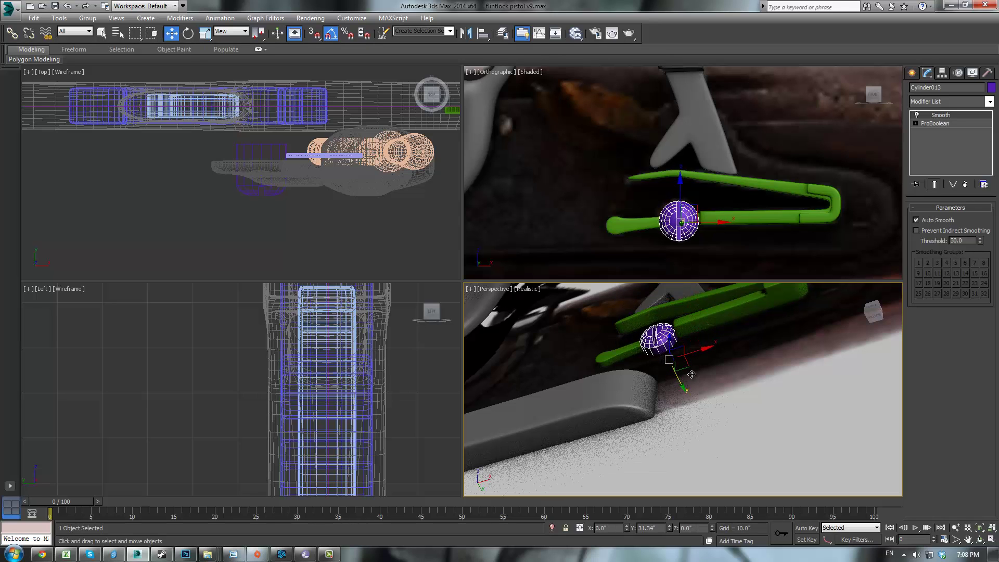
pyautogui.keyDown('alt'); pyautogui.moveTo(692, 374); pyautogui.dragTo(732, 367, button='middle'); pyautogui.keyUp('alt')
pyautogui.scroll(5, 731, 367)
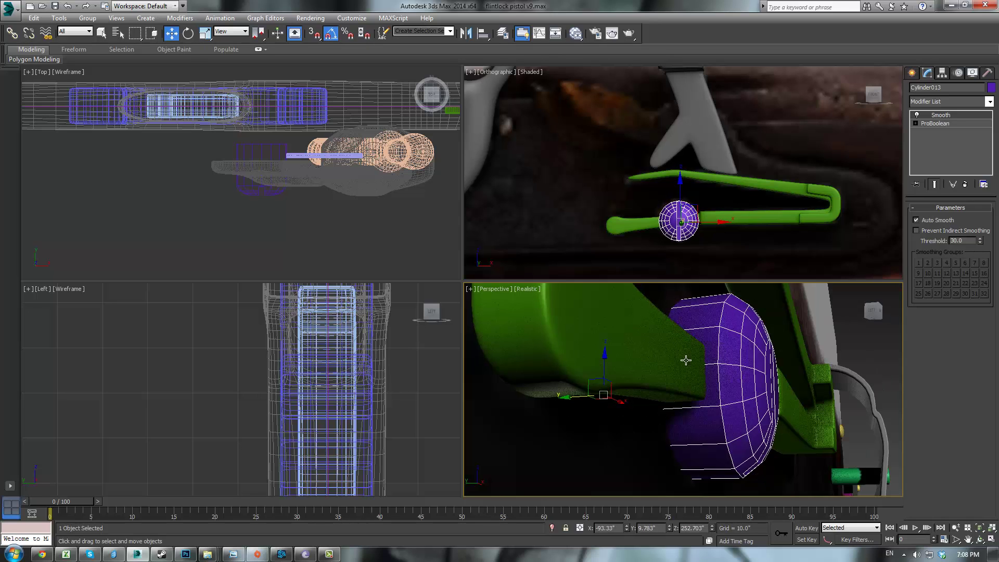
pyautogui.moveTo(570, 403); pyautogui.dragTo(566, 401)
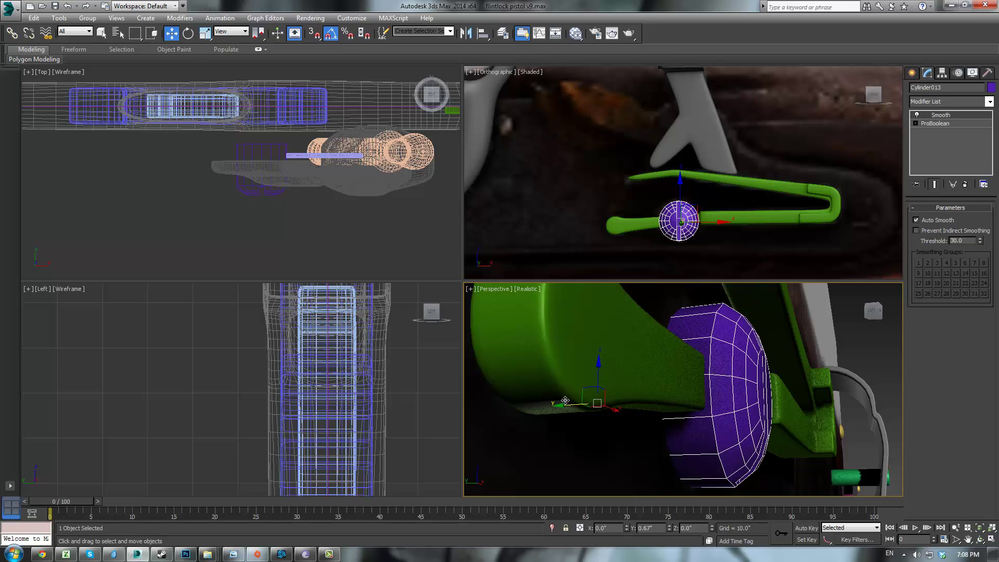
pyautogui.scroll(-6, 566, 401)
pyautogui.click(834, 351)
pyautogui.keyDown('alt'); pyautogui.moveTo(833, 352); pyautogui.dragTo(733, 385, button='middle'); pyautogui.keyUp('alt')
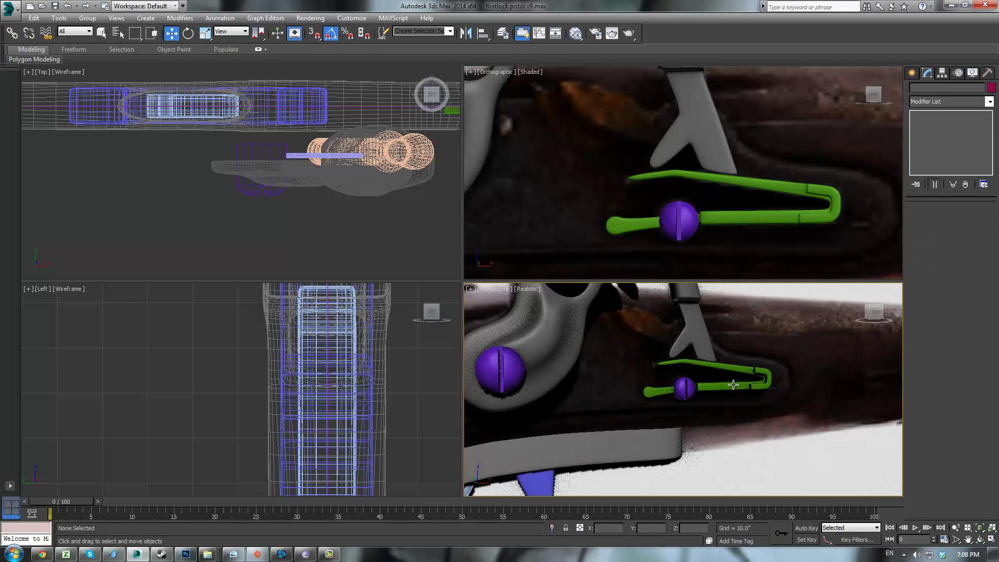
# - Rotate the spring and hammer screw heads about their own axes so their slots point in different diagonal directions
pyautogui.click(684, 388)
pyautogui.press('e')
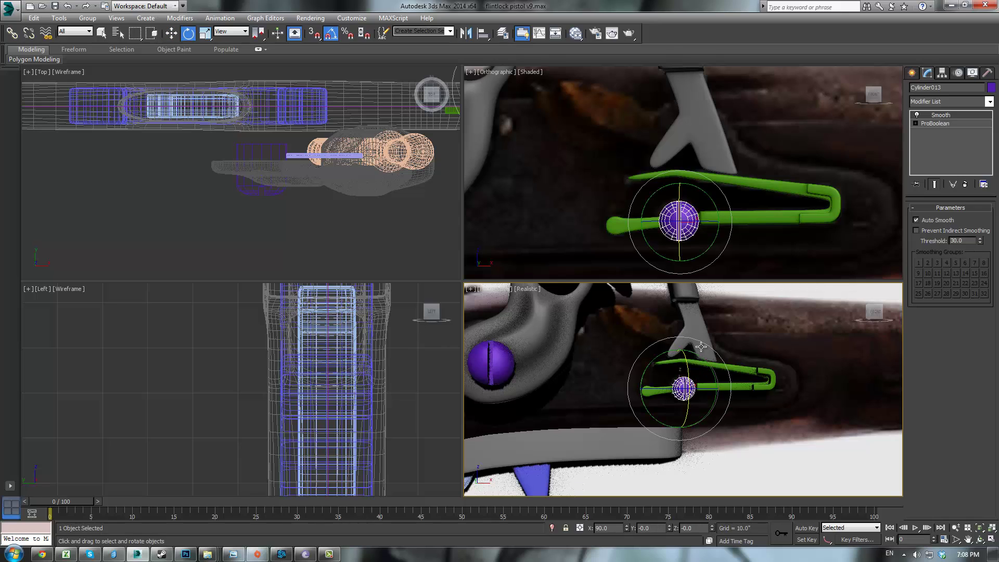
pyautogui.keyDown('alt'); pyautogui.moveTo(701, 347); pyautogui.dragTo(706, 357, button='middle'); pyautogui.keyUp('alt')
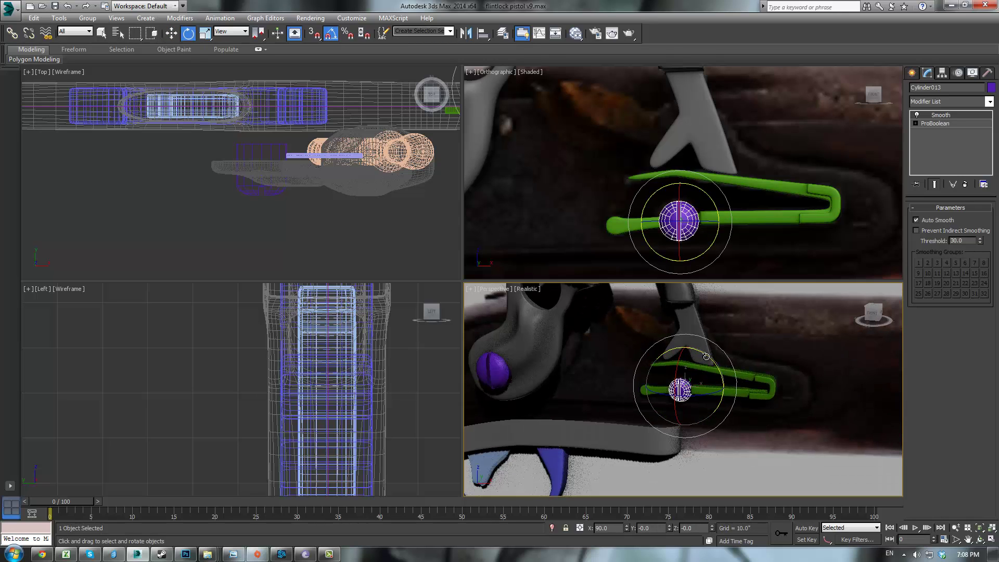
pyautogui.click(491, 371)
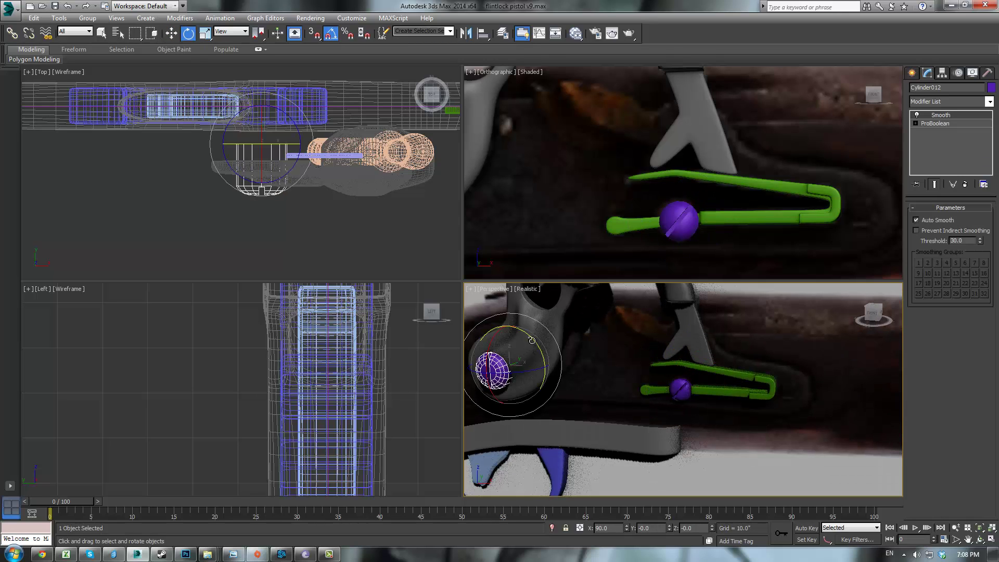
pyautogui.moveTo(532, 340)
pyautogui.mouseDown()
pyautogui.moveTo(533, 323)
pyautogui.moveTo(545, 334)
pyautogui.mouseUp()
pyautogui.click(710, 454)
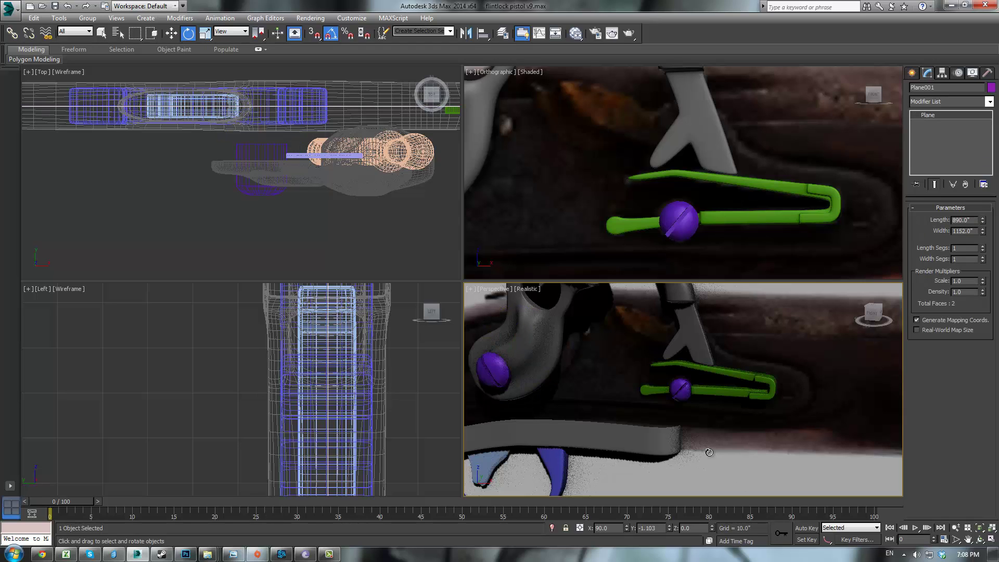
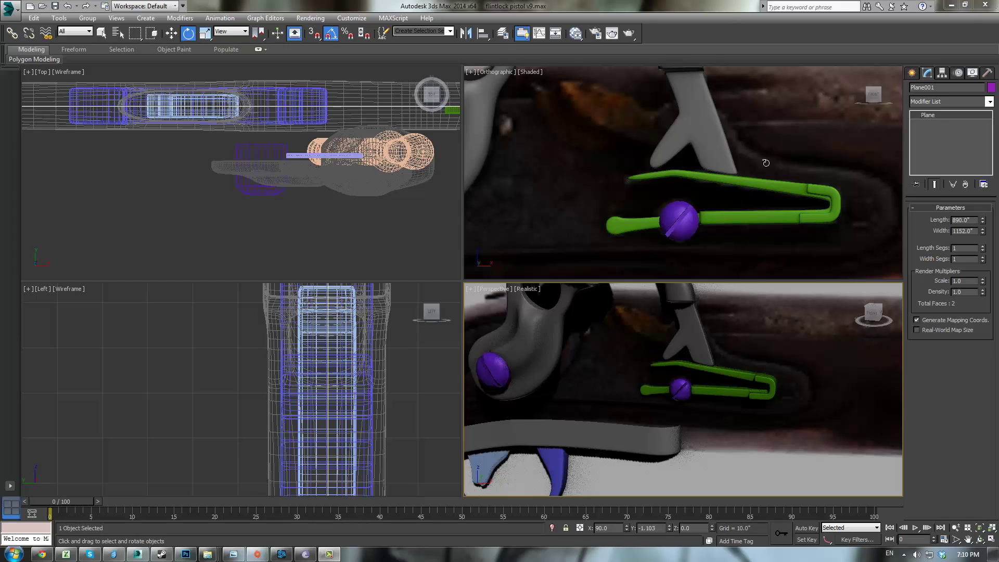
# - Adjust the lower vertices of the grey forked part above the spring and return to its TurboSmooth level
pyautogui.click(721, 141)
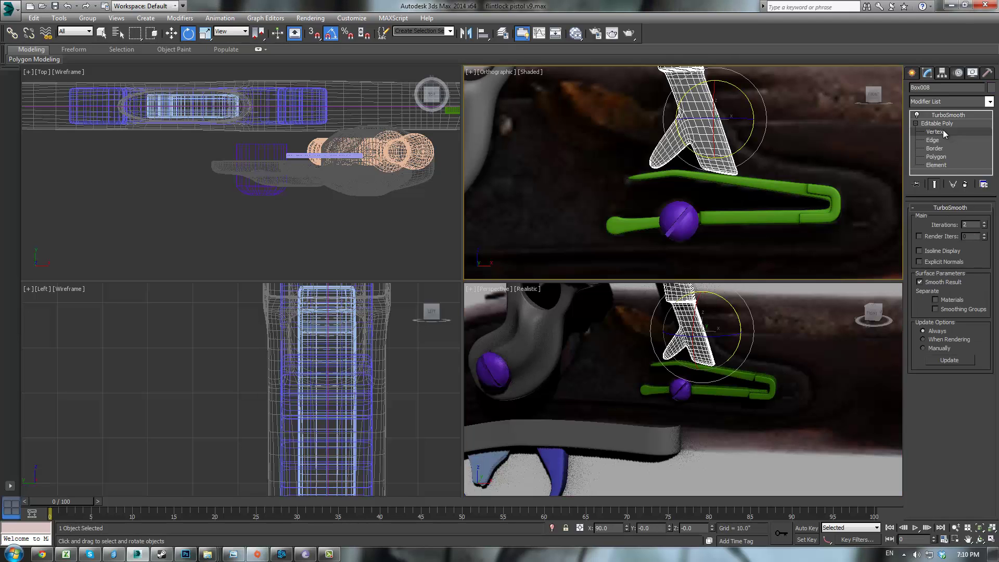
pyautogui.click(939, 125)
pyautogui.press('1')
pyautogui.moveTo(689, 160); pyautogui.dragTo(722, 154)
pyautogui.press('w')
pyautogui.click(943, 124)
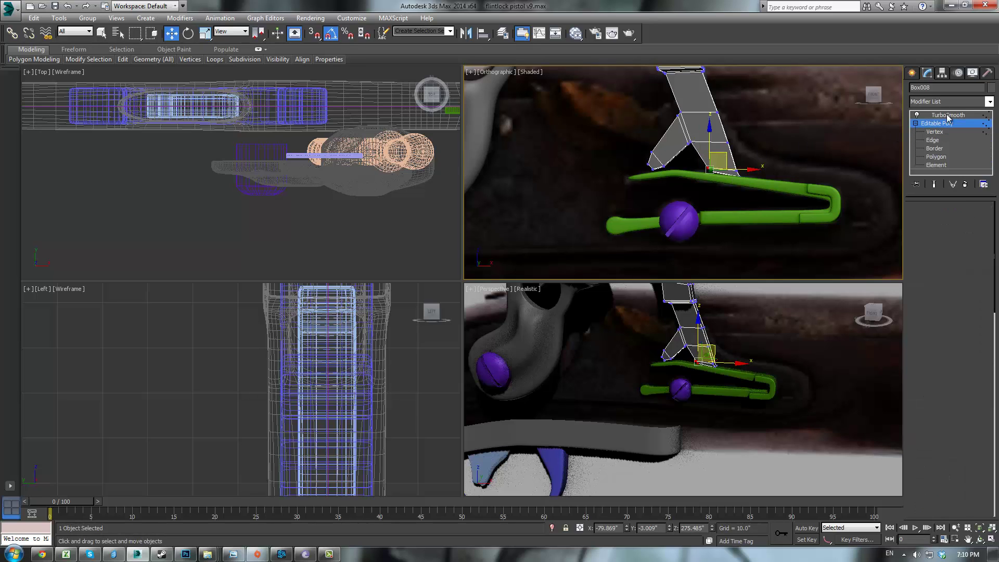
pyautogui.click(951, 116)
pyautogui.click(771, 492)
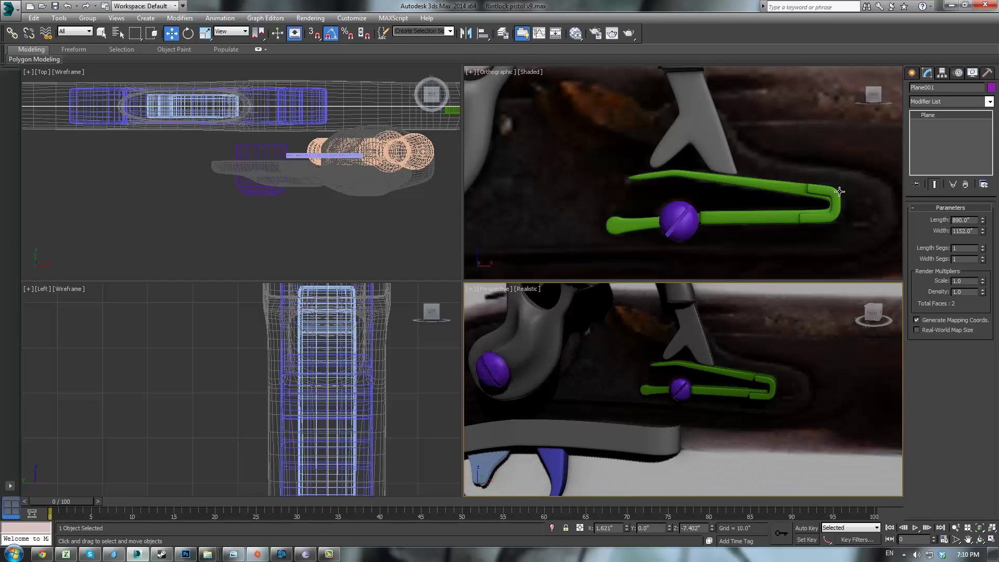
# - Create a 16-sided cylinder about 7.4 inches in radius beside the green spring's closed end and convert it to Editable Poly
pyautogui.click(914, 74)
pyautogui.click(929, 105)
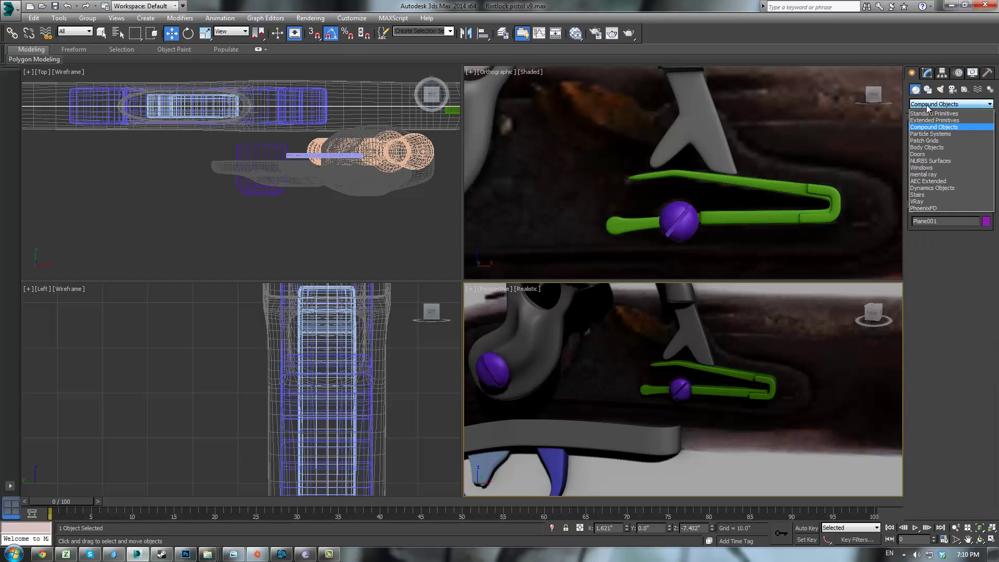
pyautogui.click(929, 114)
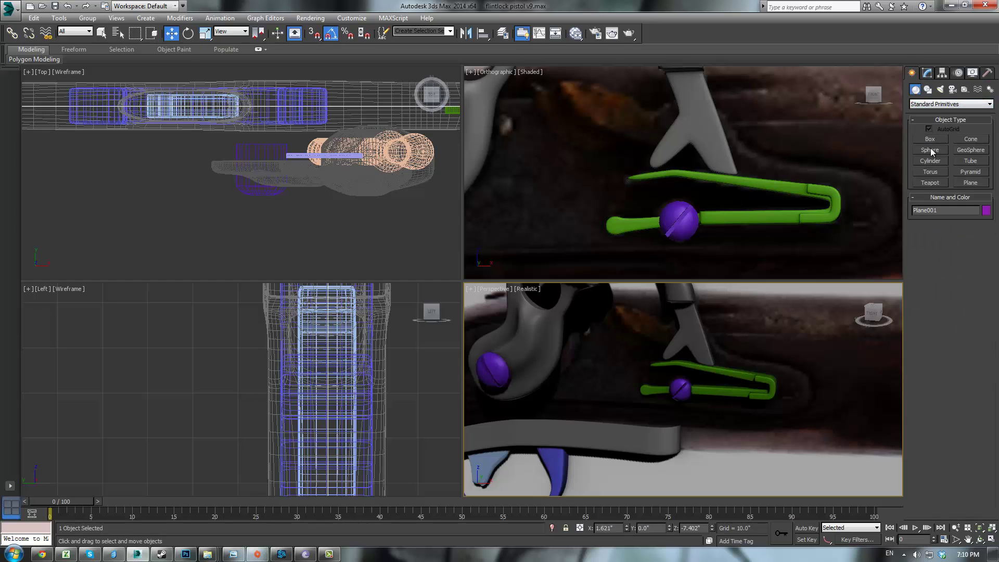
pyautogui.click(931, 162)
pyautogui.scroll(4, 677, 183)
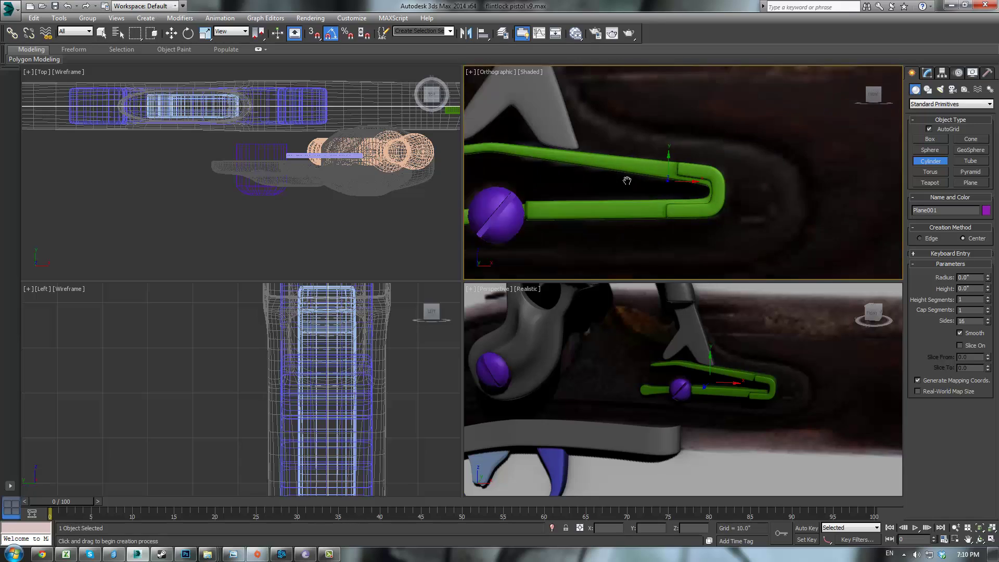
pyautogui.moveTo(750, 207); pyautogui.dragTo(758, 238)
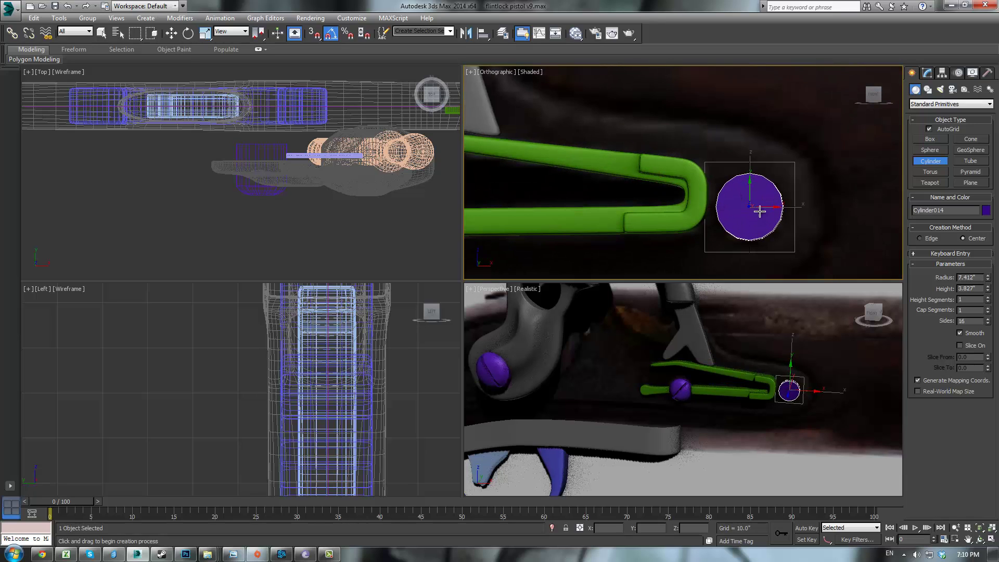
pyautogui.click(760, 206)
pyautogui.press('w')
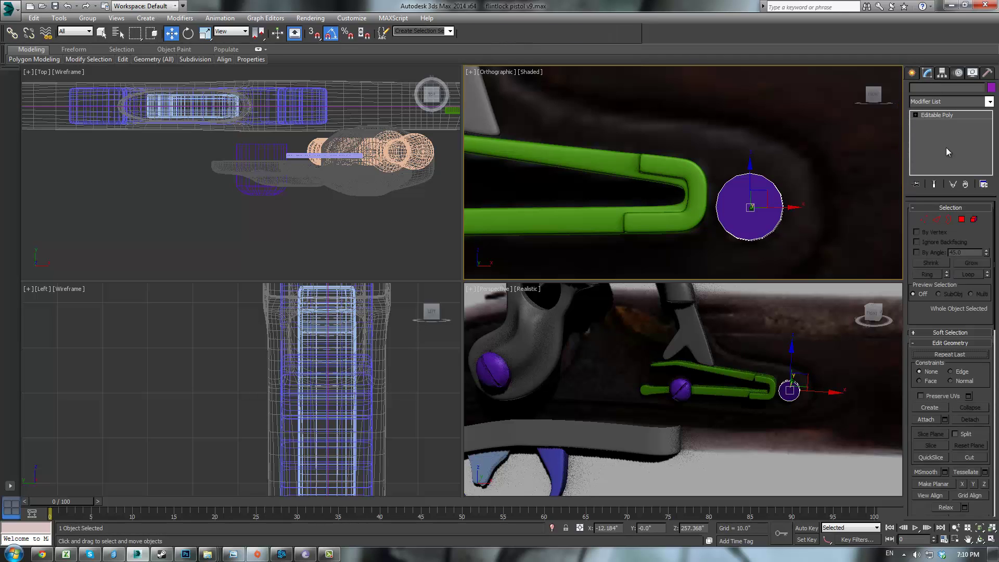
# - Bevel the new cylinder's front cap polygon in successive, narrowing levels to form a rounded pin head
pyautogui.click(962, 219)
pyautogui.click(789, 391)
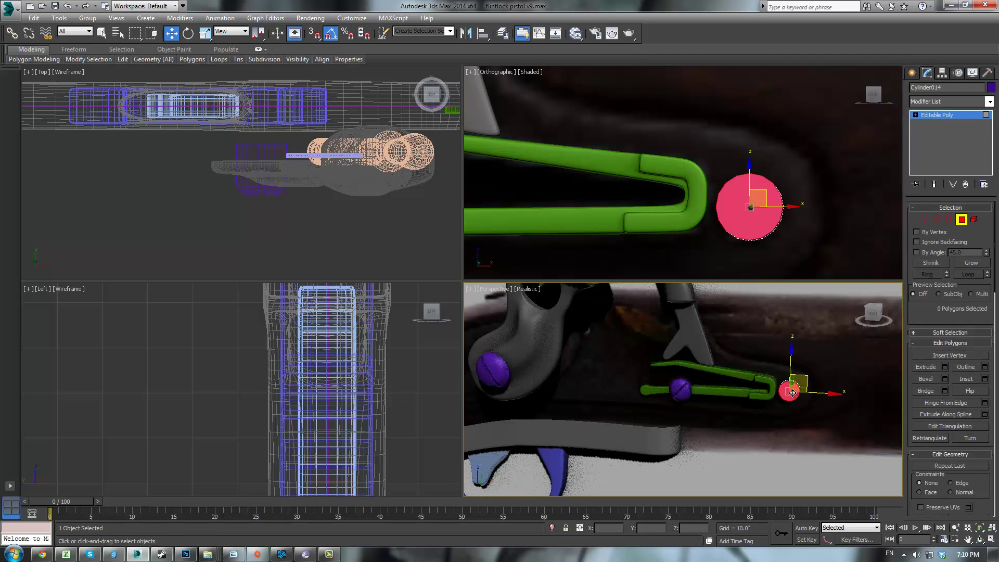
pyautogui.press('z')
pyautogui.scroll(-2, 748, 368)
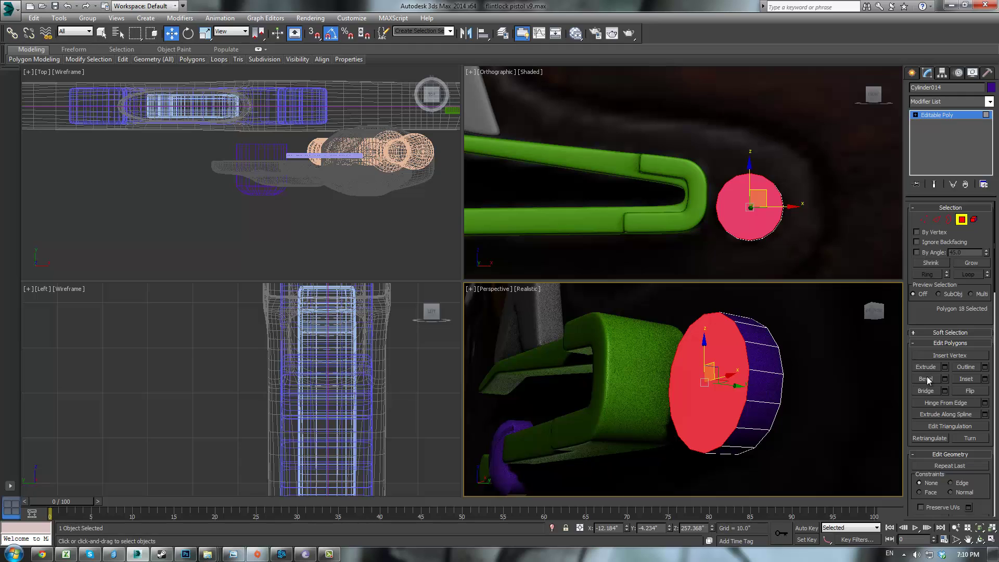
pyautogui.click(926, 379)
pyautogui.moveTo(735, 354); pyautogui.dragTo(735, 349)
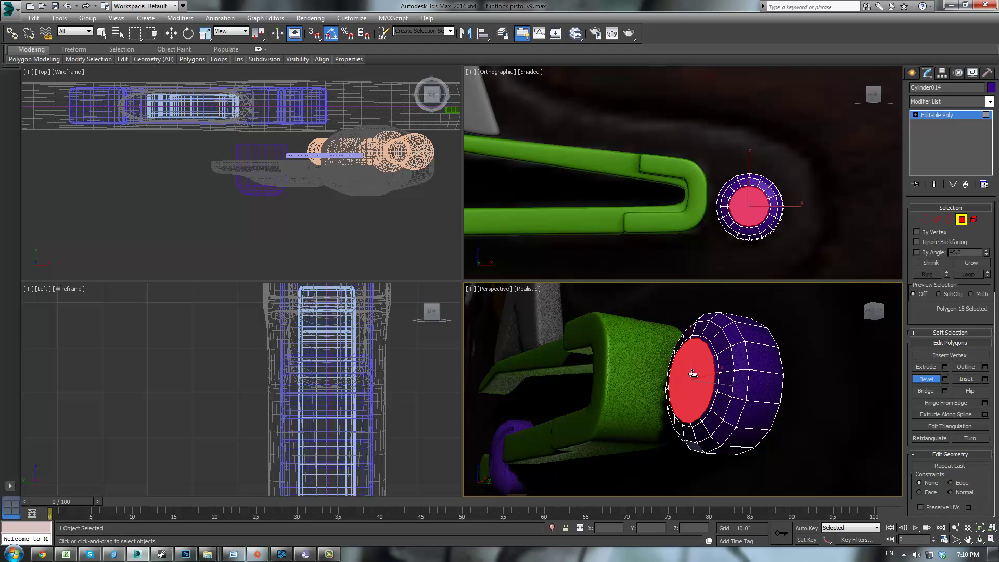
pyautogui.click(950, 116)
pyautogui.click(810, 149)
pyautogui.scroll(-9, 799, 150)
pyautogui.scroll(5, 773, 180)
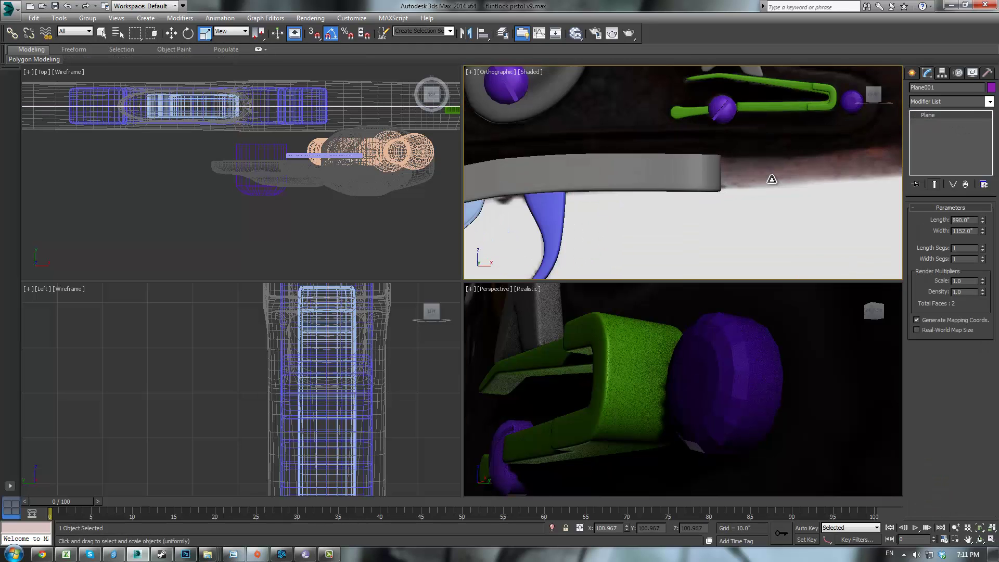
pyautogui.scroll(-5, 735, 186)
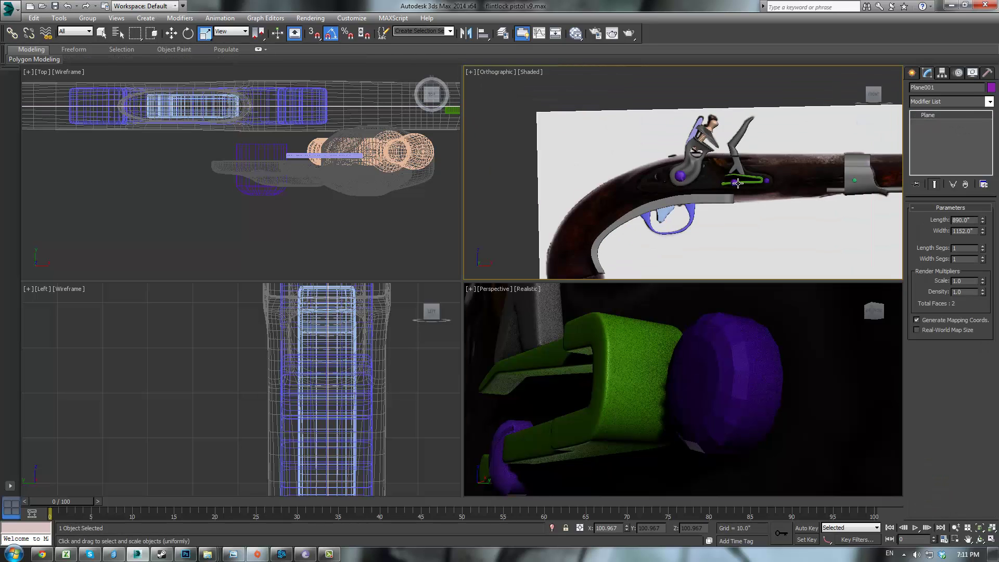
pyautogui.scroll(4, 741, 182)
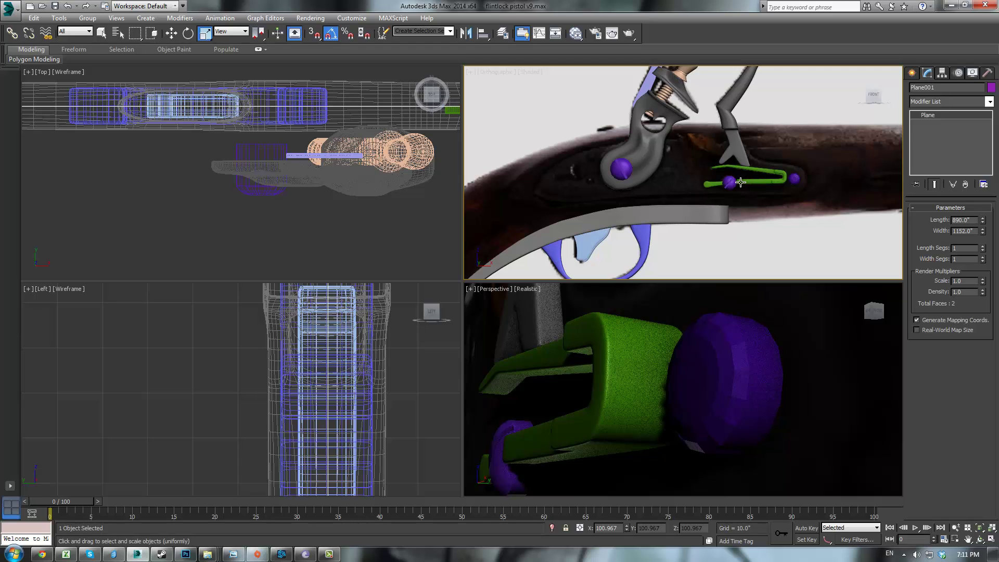
pyautogui.scroll(2, 741, 183)
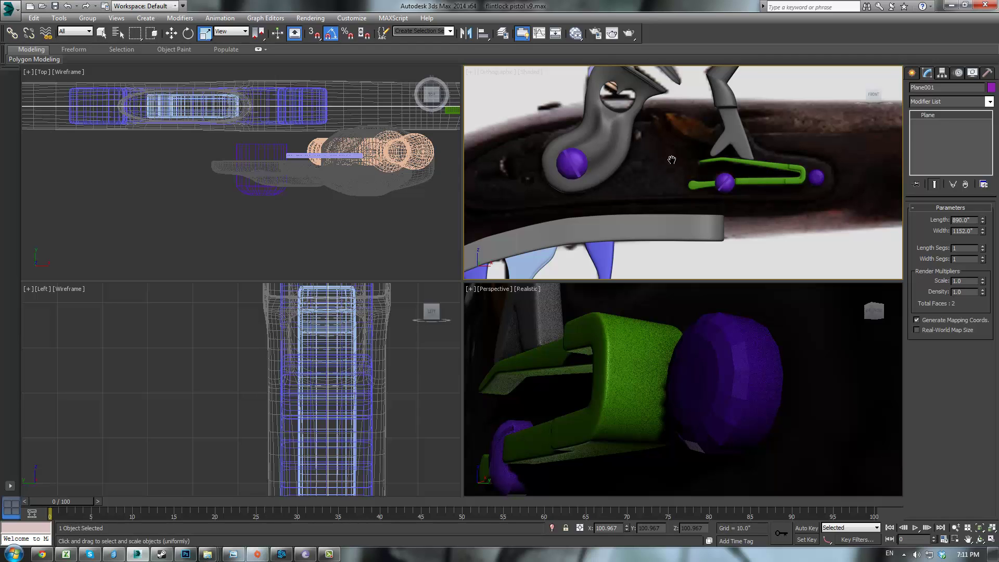
# - Copy the rounded pin head from the spring's closed end to the lock plate beside the hammer's neck
pyautogui.moveTo(672, 160); pyautogui.dragTo(701, 193, button='middle')
pyautogui.scroll(2, 752, 168)
pyautogui.click(913, 74)
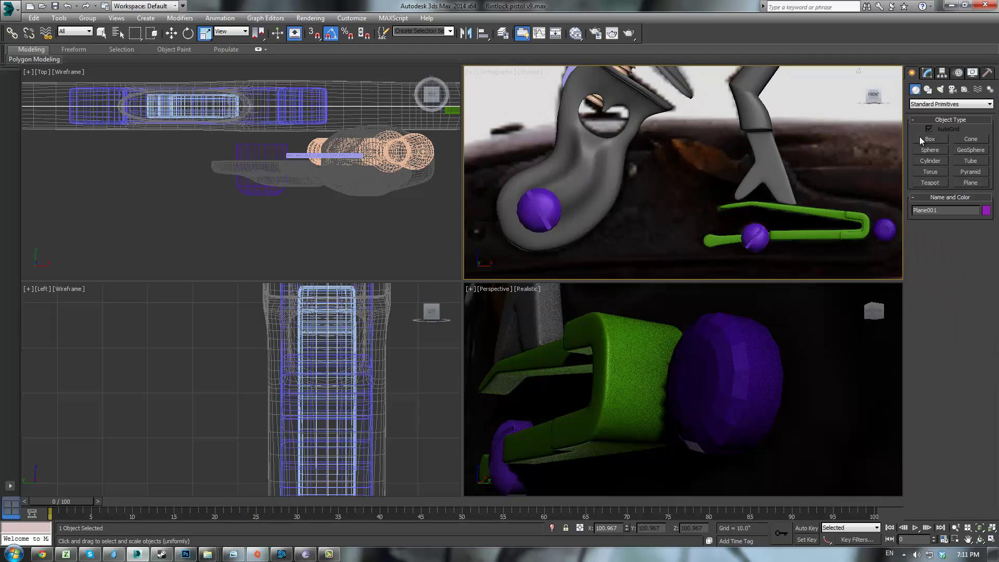
pyautogui.click(884, 231)
pyautogui.press('w')
pyautogui.moveTo(874, 186); pyautogui.dragTo(833, 197, button='middle')
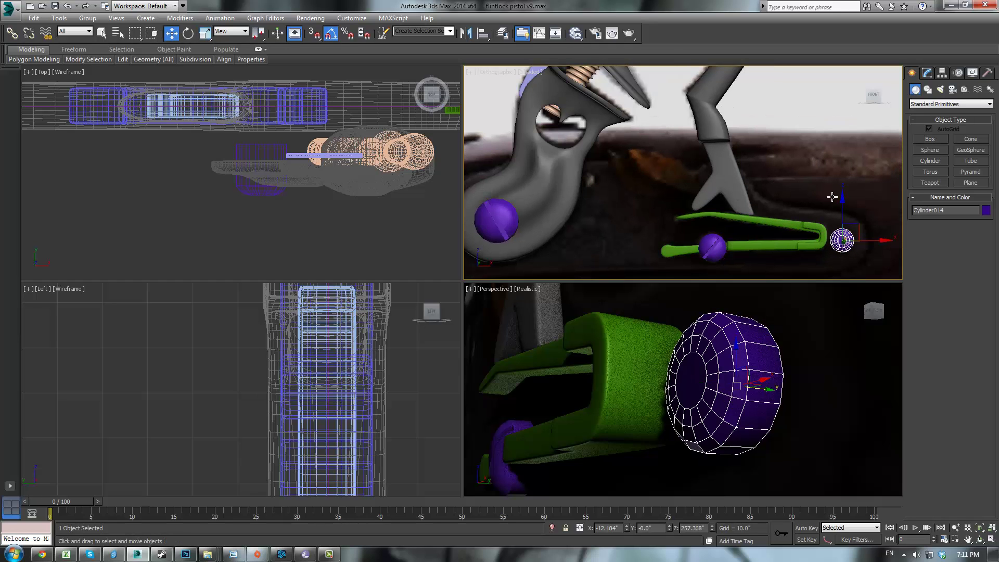
pyautogui.moveTo(860, 228)
pyautogui.keyDown('shift'); pyautogui.mouseDown()
pyautogui.moveTo(599, 161)
pyautogui.moveTo(603, 168)
pyautogui.mouseUp(); pyautogui.keyUp('shift')
pyautogui.click(500, 322)
# - Scale the copied pin head down uniformly and align it with the small pin in the reference beside the hammer
pyautogui.scroll(4, 491, 185)
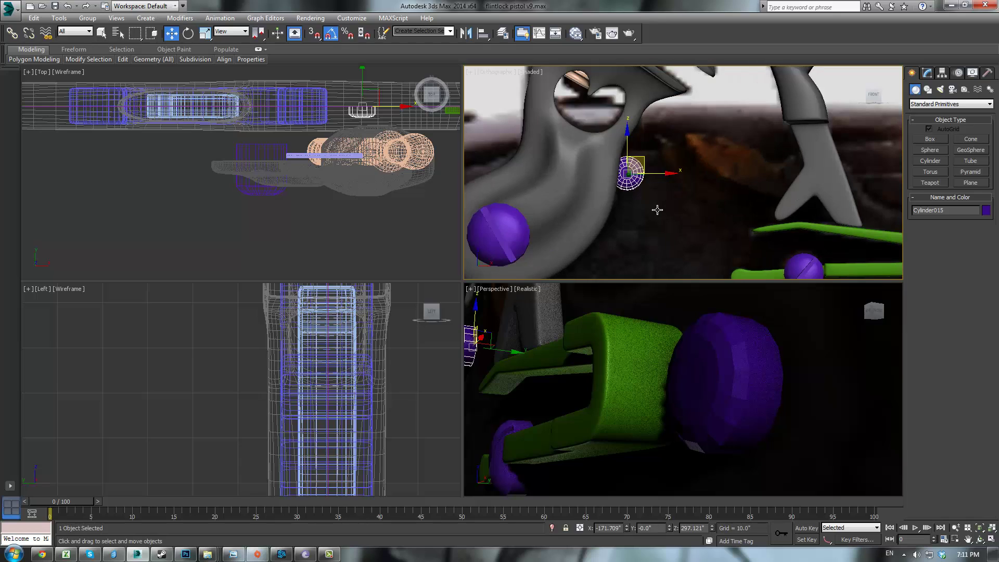
pyautogui.press('r')
pyautogui.moveTo(632, 186); pyautogui.dragTo(687, 248)
pyautogui.scroll(2, 696, 137)
pyautogui.press('w')
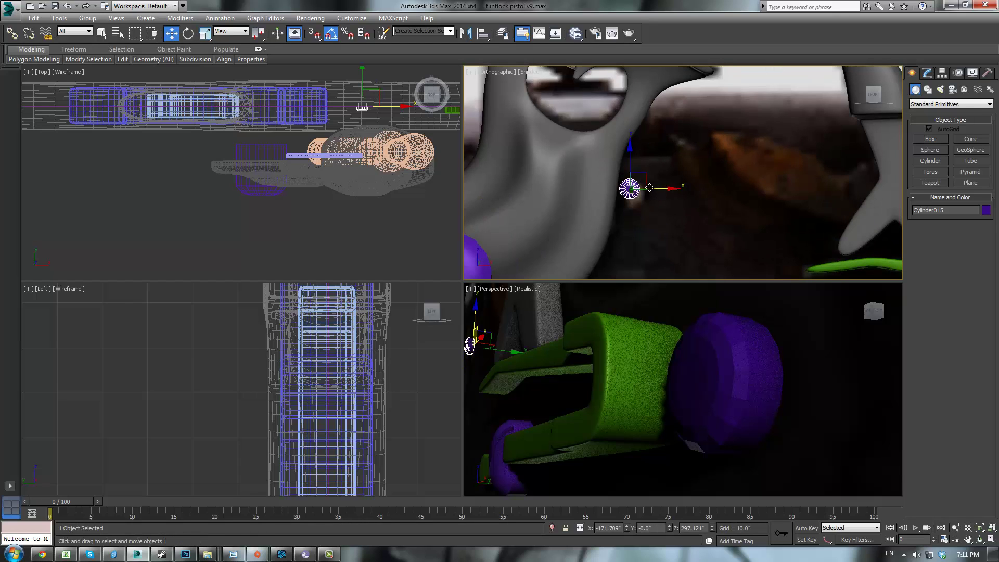
pyautogui.moveTo(644, 173); pyautogui.dragTo(650, 180)
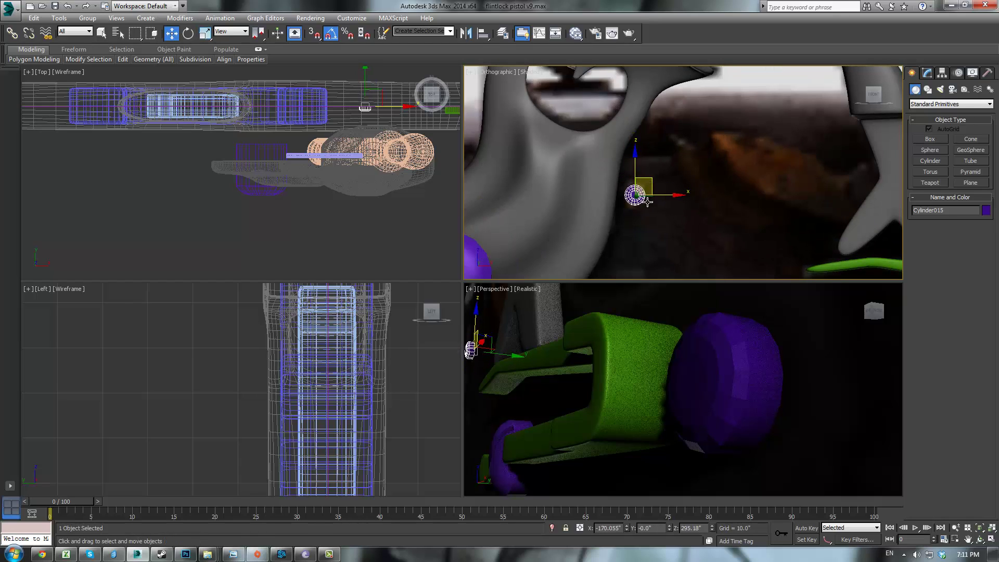
pyautogui.click(652, 229)
# - Copy the large pin head at the spring's closed end to the grip side of the hammer's round base
pyautogui.scroll(-3, 678, 211)
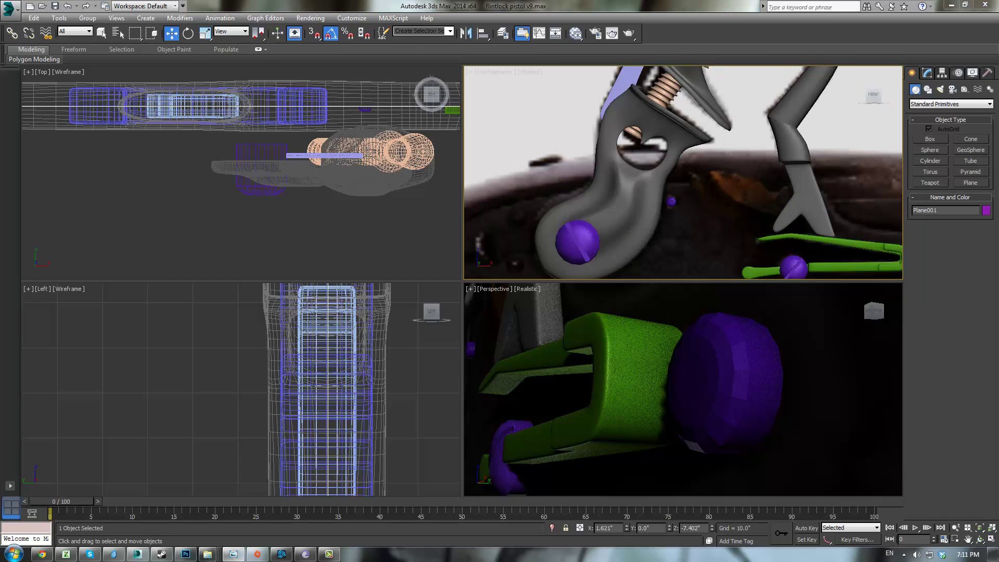
pyautogui.moveTo(748, 193); pyautogui.dragTo(690, 120, button='middle')
pyautogui.click(872, 187)
pyautogui.scroll(-2, 687, 134)
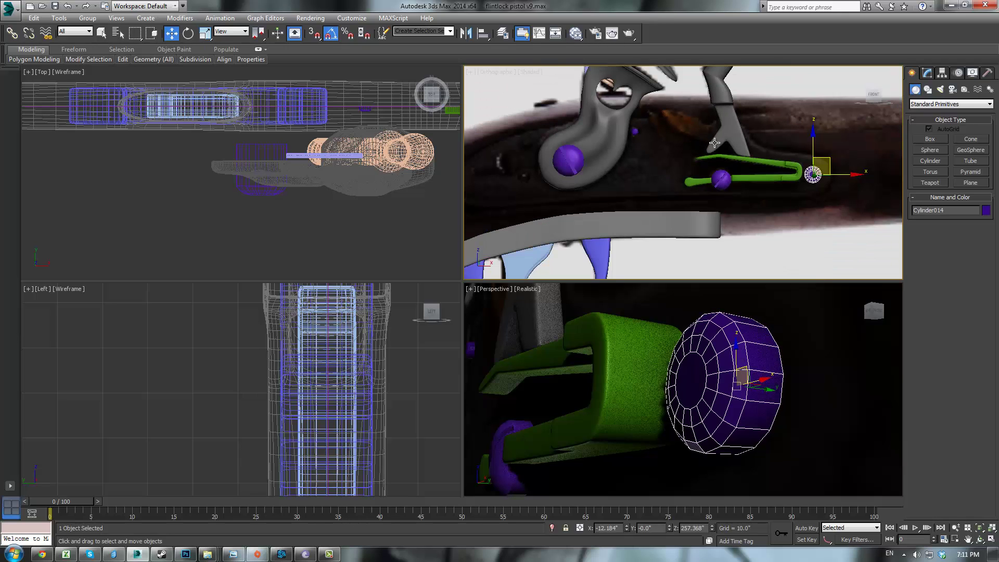
pyautogui.keyDown('shift'); pyautogui.moveTo(822, 159); pyautogui.dragTo(530, 160); pyautogui.keyUp('shift')
pyautogui.click(498, 321)
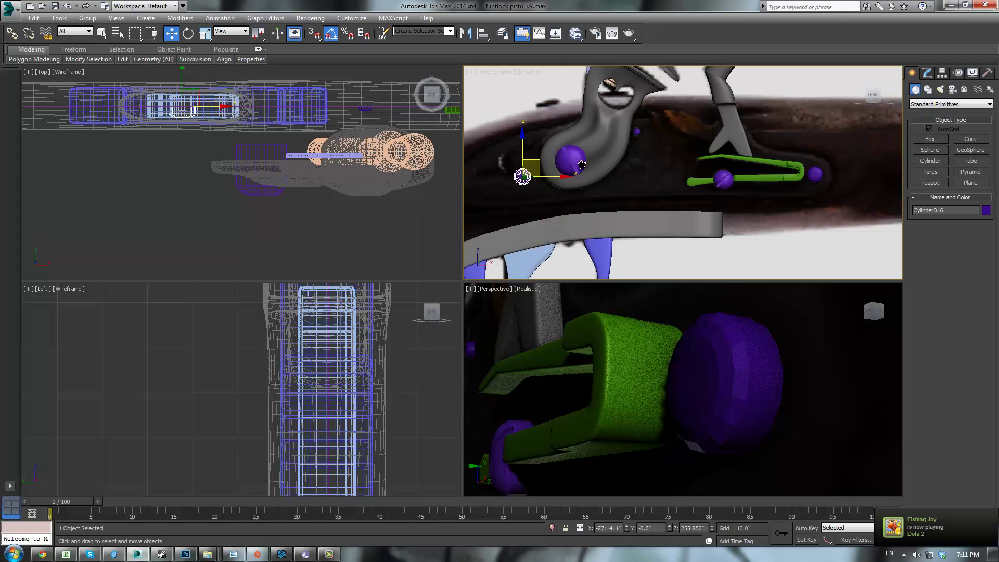
# - Scale the new pin head behind the hammer to about 58 percent and nudge it slightly toward the hammer
pyautogui.scroll(4, 599, 188)
pyautogui.press('r')
pyautogui.moveTo(633, 200)
pyautogui.mouseDown()
pyautogui.moveTo(647, 353)
pyautogui.moveTo(662, 323)
pyautogui.moveTo(670, 222)
pyautogui.mouseUp()
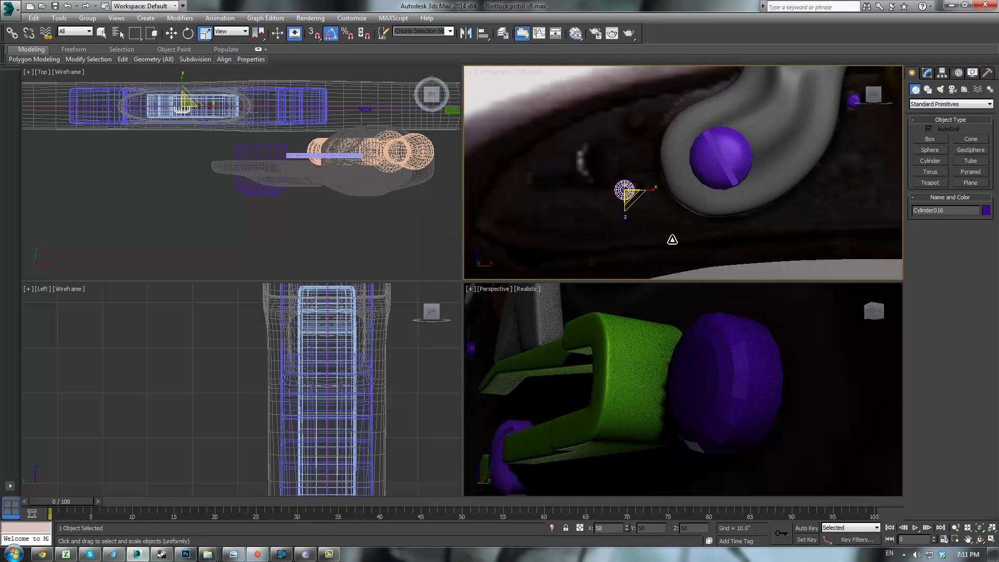
pyautogui.press('w')
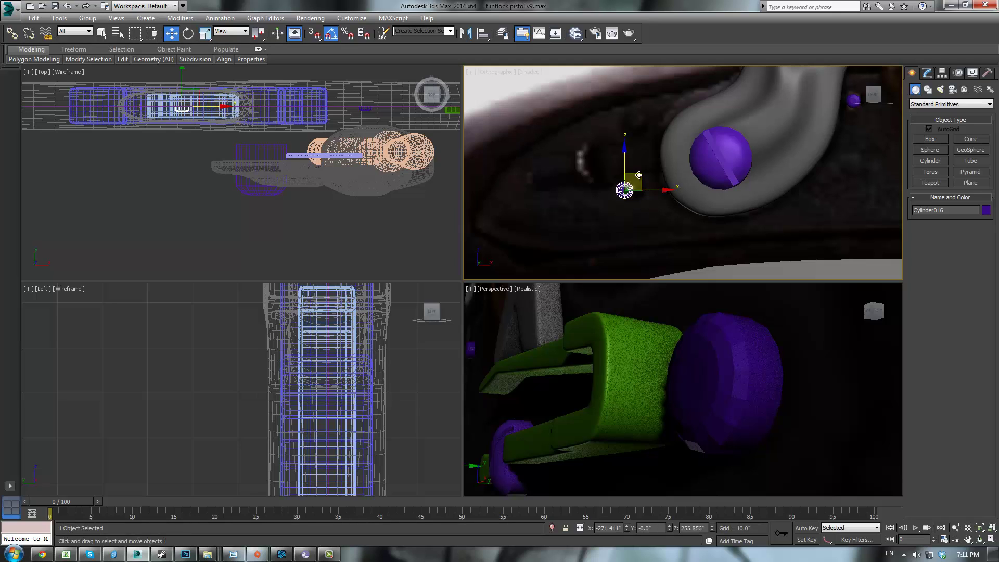
pyautogui.moveTo(645, 174); pyautogui.dragTo(646, 174)
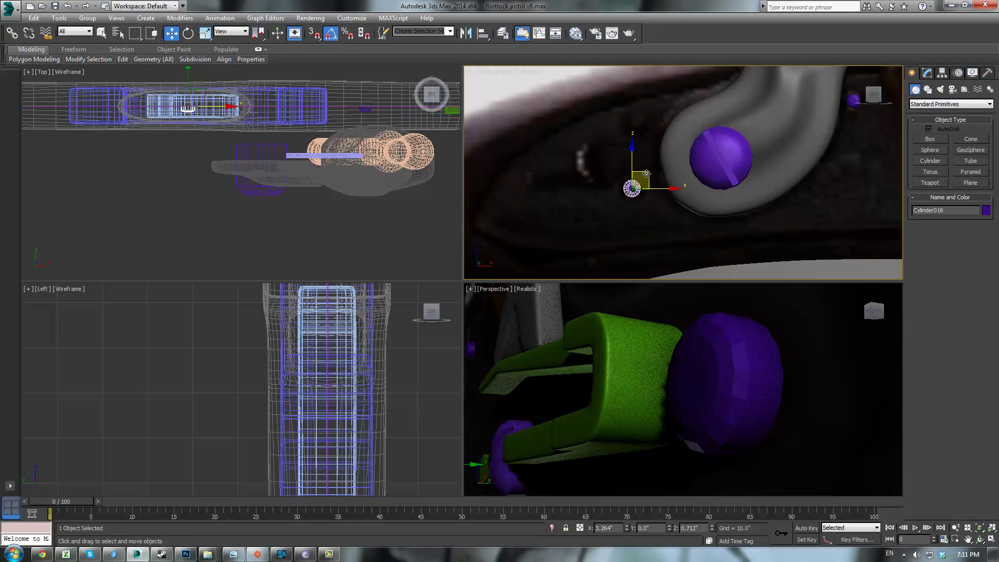
# - Enlarge the small pin head behind the hammer slightly and place a copy of it directly above
pyautogui.press('r')
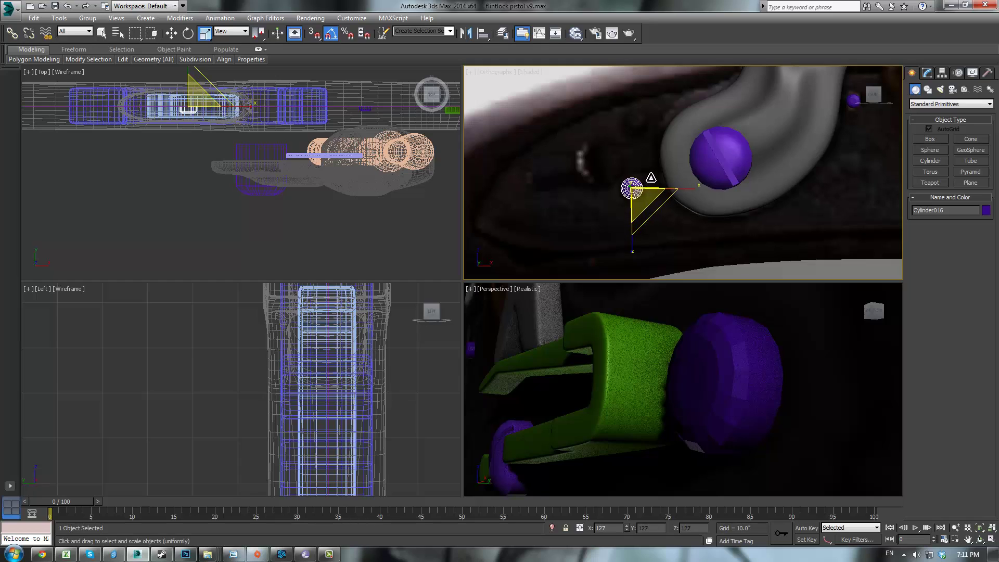
pyautogui.press('w')
pyautogui.moveTo(649, 174)
pyautogui.keyDown('shift'); pyautogui.mouseDown()
pyautogui.moveTo(661, 112)
pyautogui.moveTo(652, 108)
pyautogui.mouseUp(); pyautogui.keyUp('shift')
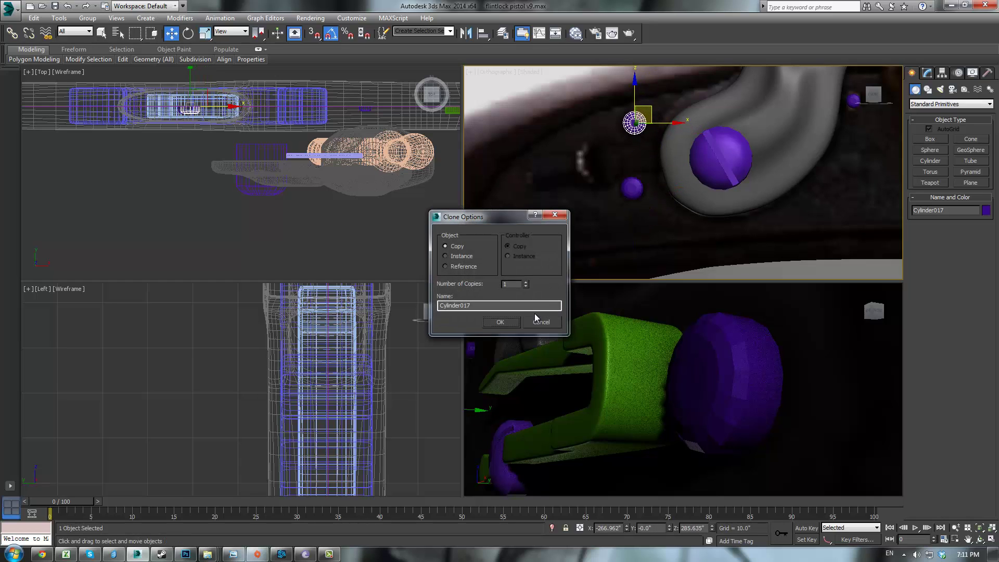
pyautogui.click(515, 323)
pyautogui.click(636, 222)
pyautogui.scroll(-5, 664, 222)
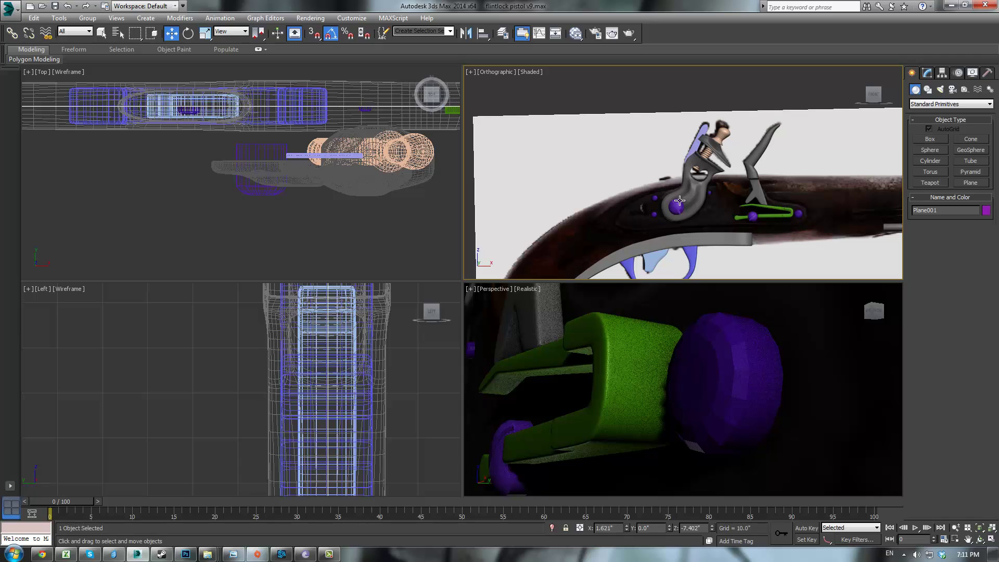
# - Create a box about 69 by 90 inches and 3.3 inches thick behind the hammer and convert it to Editable Poly
pyautogui.scroll(-2, 785, 234)
pyautogui.scroll(6, 769, 232)
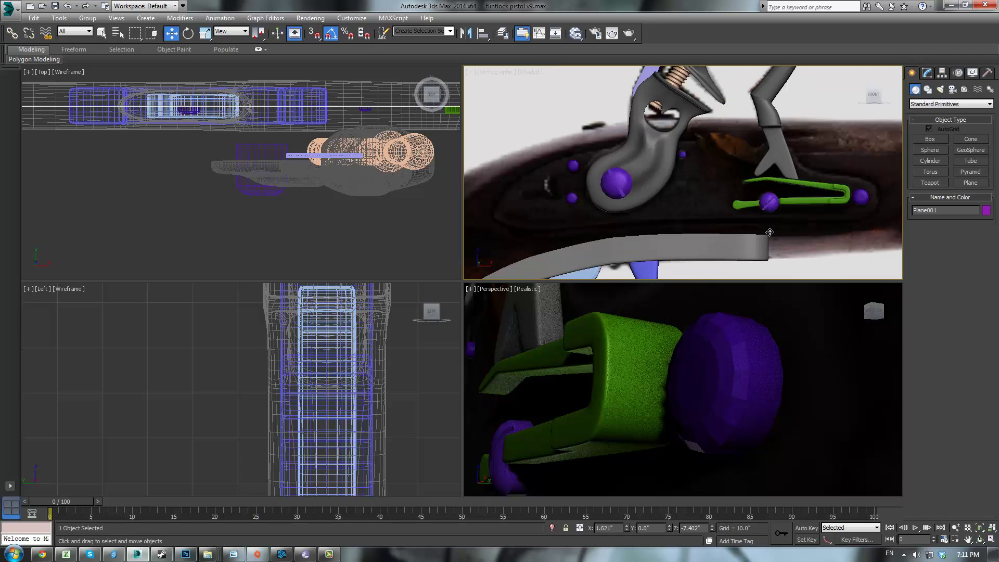
pyautogui.moveTo(744, 183); pyautogui.dragTo(720, 193, button='middle')
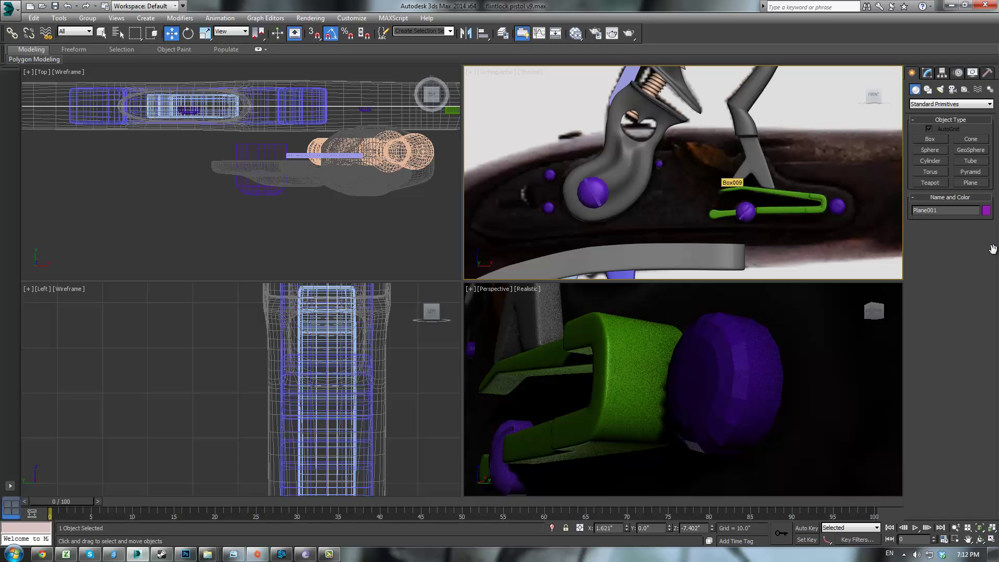
pyautogui.scroll(-3, 843, 199)
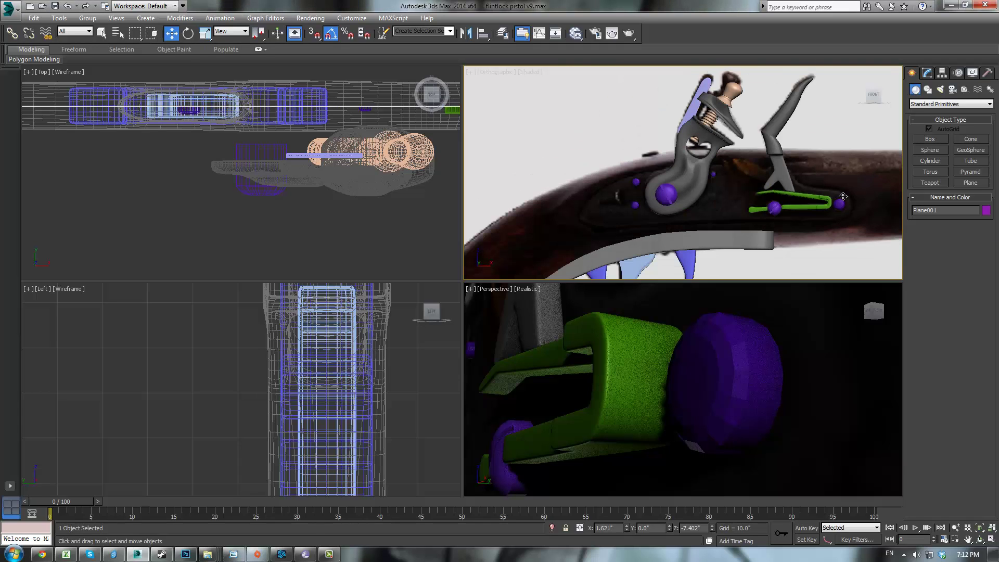
pyautogui.click(929, 140)
pyautogui.scroll(3, 587, 175)
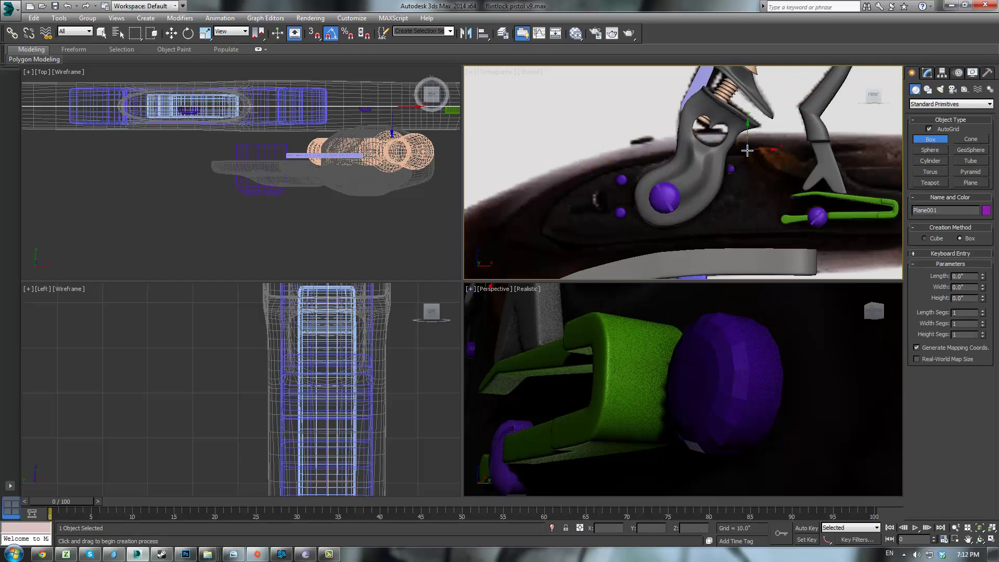
pyautogui.moveTo(744, 155); pyautogui.dragTo(642, 234)
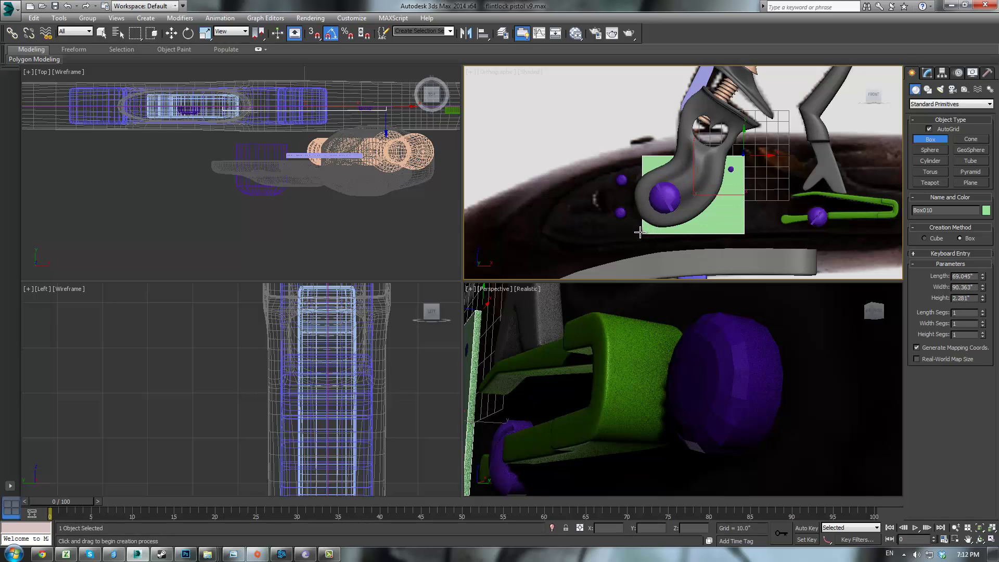
pyautogui.click(640, 231)
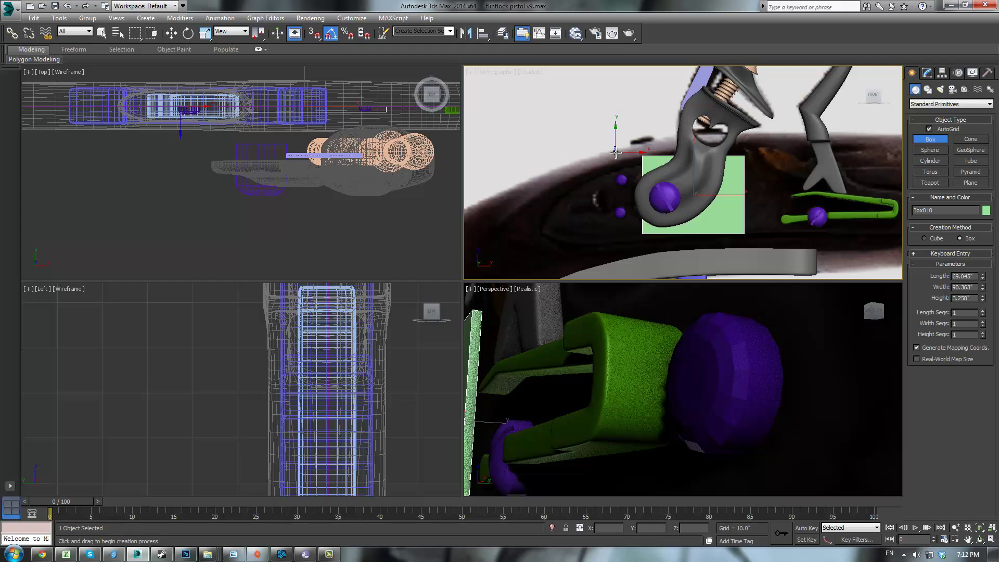
pyautogui.press('w')
pyautogui.click(932, 77)
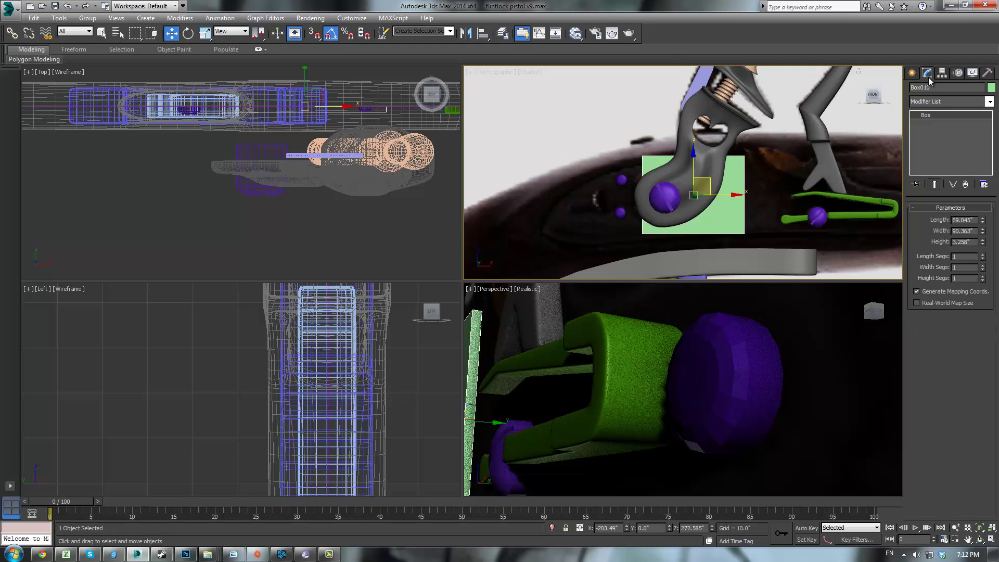
pyautogui.hotkey('alt', 'w')
# - Lower the upper and lower corner vertices on the plate's grip-side end to follow the reference lock plate
pyautogui.scroll(5, 750, 171)
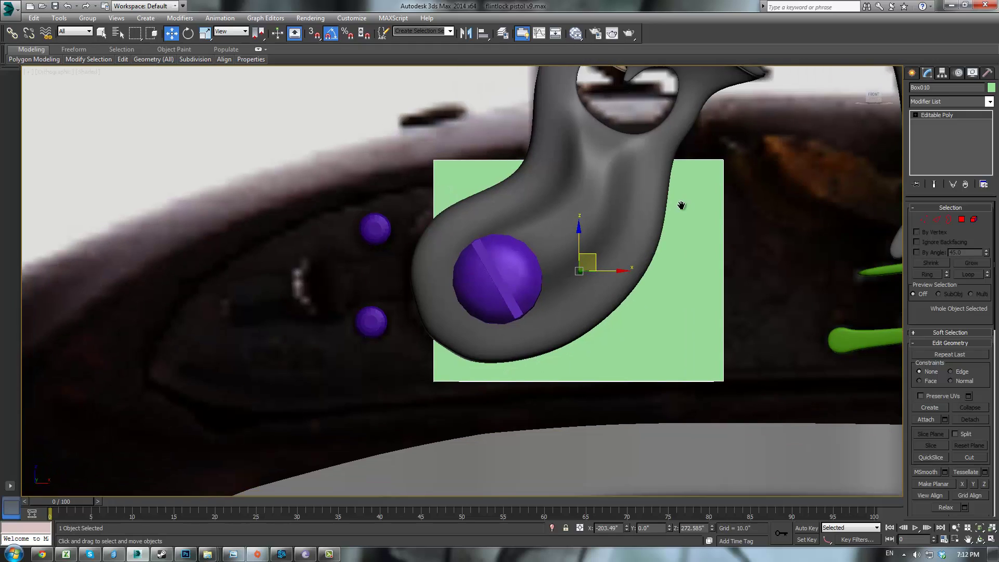
pyautogui.moveTo(681, 205); pyautogui.dragTo(698, 209, button='middle')
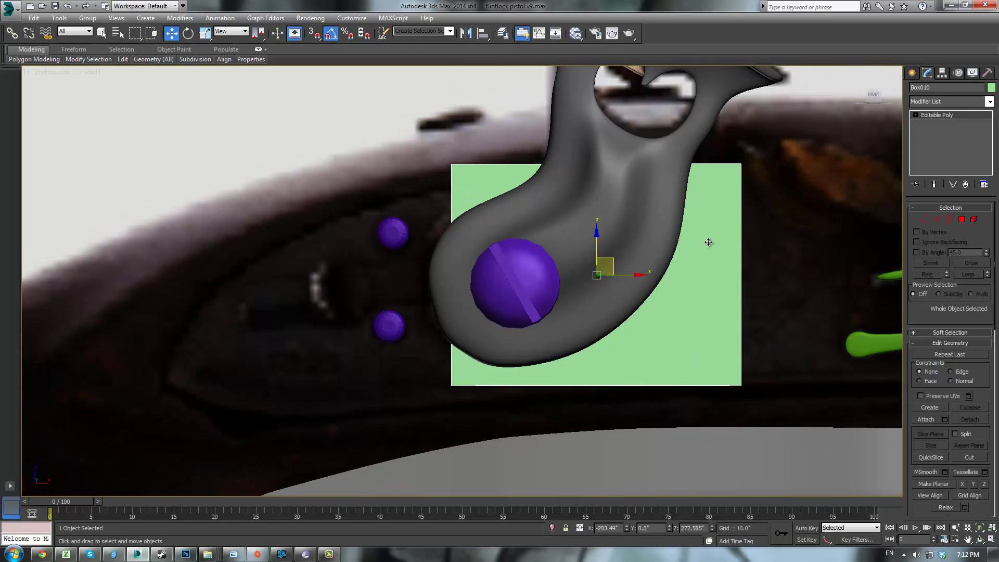
pyautogui.press('1')
pyautogui.moveTo(441, 144); pyautogui.dragTo(457, 157)
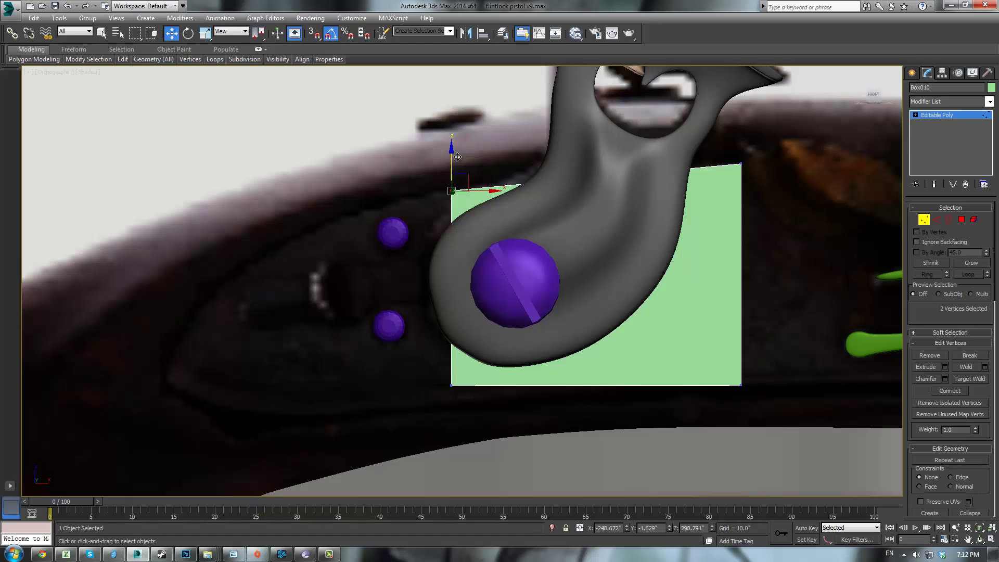
pyautogui.moveTo(454, 350); pyautogui.dragTo(454, 366)
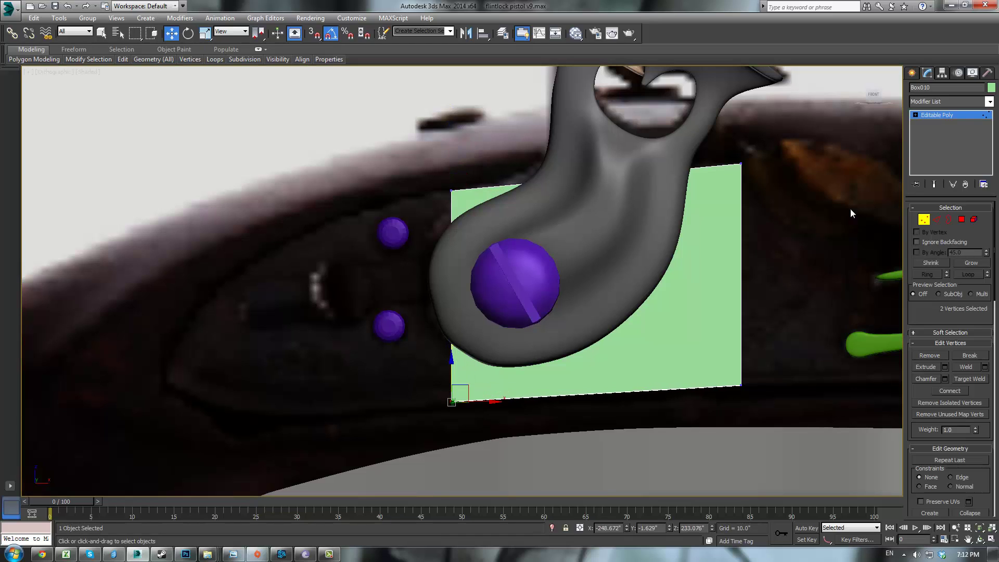
# - Extrude the plate's grip-side end polygon past the two small pin heads
pyautogui.click(961, 221)
pyautogui.click(466, 201)
pyautogui.press('F2')
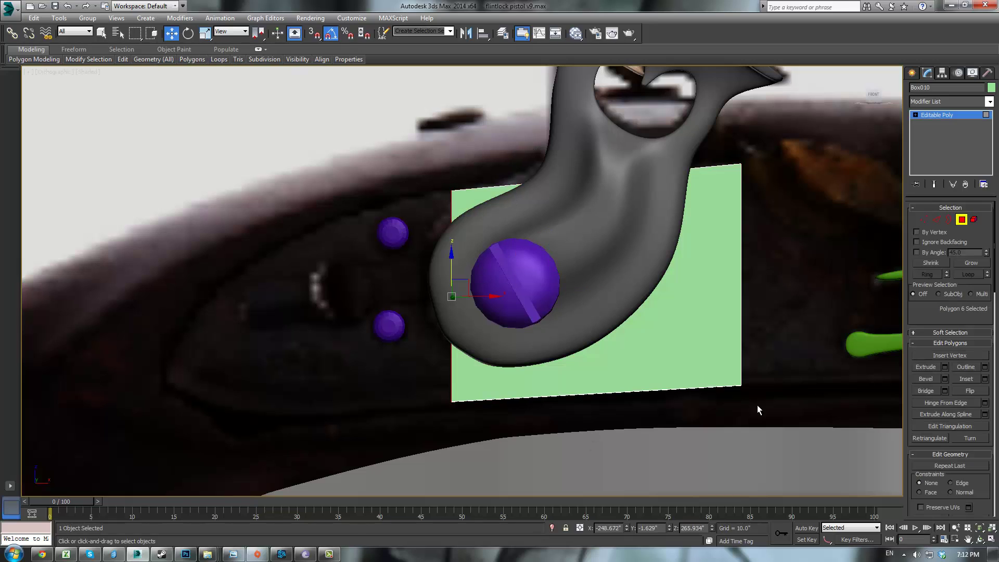
pyautogui.click(945, 367)
pyautogui.moveTo(470, 302); pyautogui.dragTo(484, 165)
pyautogui.click(467, 317)
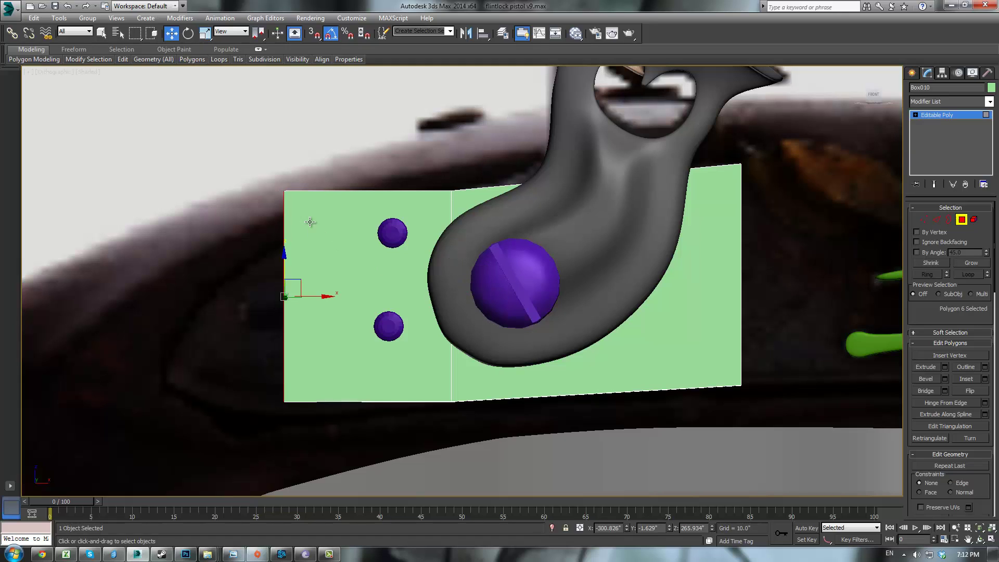
# - Lower the upper and lower vertices of the newly extruded end to match the lock plate's outline
pyautogui.press('1')
pyautogui.moveTo(297, 202)
pyautogui.mouseDown()
pyautogui.moveTo(273, 178)
pyautogui.moveTo(292, 213)
pyautogui.mouseUp()
pyautogui.moveTo(237, 355); pyautogui.dragTo(328, 427)
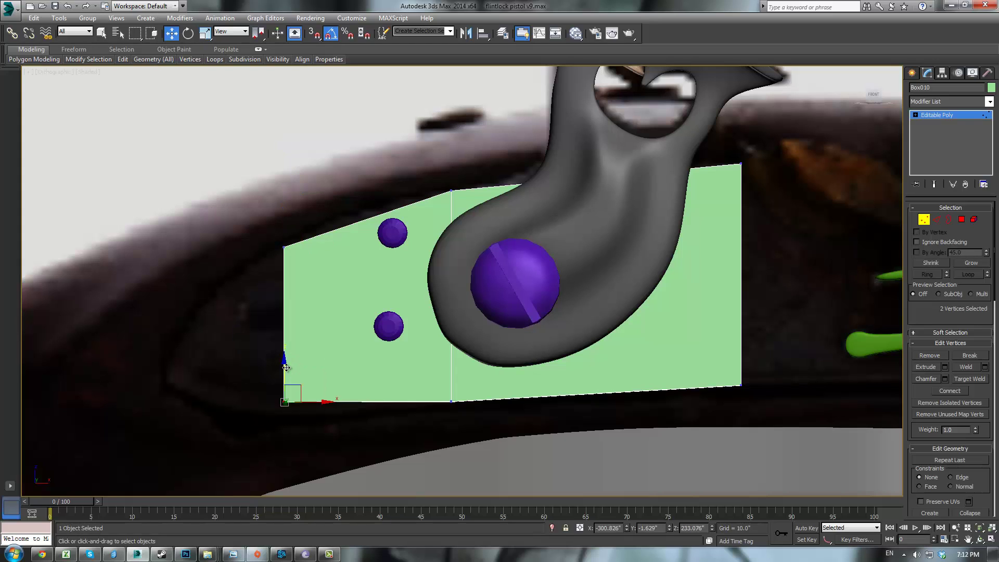
pyautogui.moveTo(287, 368); pyautogui.dragTo(290, 381)
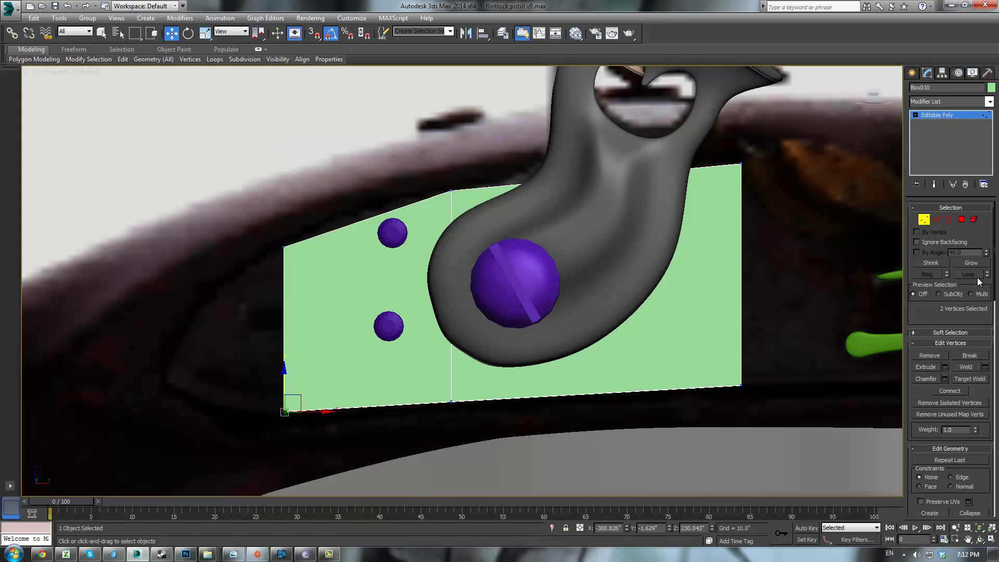
# - Extrude the plate's grip-side end polygon further in two equal segments toward the reference plate's tip
pyautogui.click(962, 220)
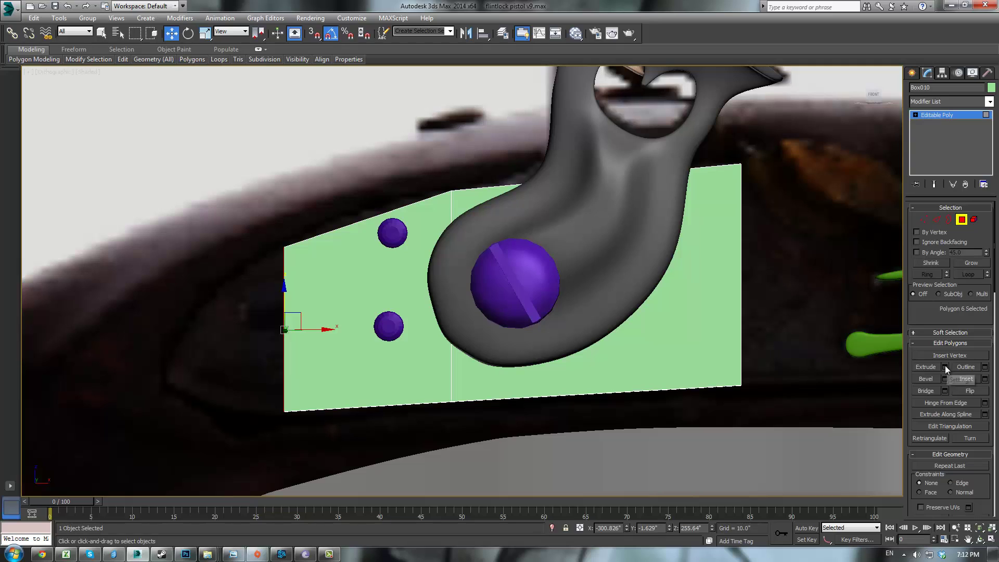
pyautogui.click(946, 366)
pyautogui.moveTo(468, 302); pyautogui.dragTo(475, 397)
pyautogui.click(483, 317)
pyautogui.click(468, 318)
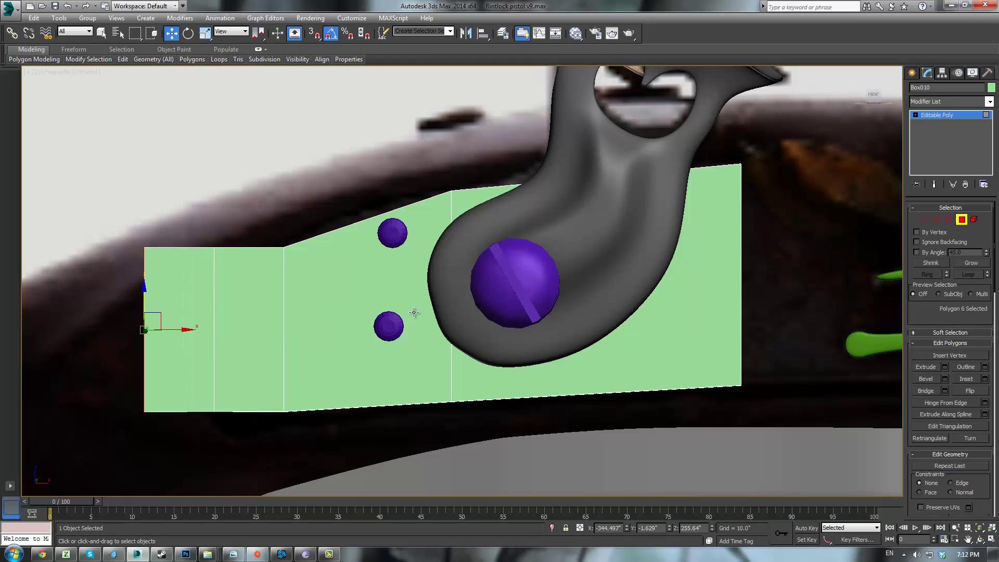
# - Move the upper and lower vertices of the two new segments inward to taper the plate into its tip
pyautogui.press('1')
pyautogui.moveTo(197, 217); pyautogui.dragTo(285, 273)
pyautogui.moveTo(189, 384); pyautogui.dragTo(233, 433)
pyautogui.moveTo(212, 378); pyautogui.dragTo(233, 373)
pyautogui.moveTo(101, 346); pyautogui.dragTo(187, 373)
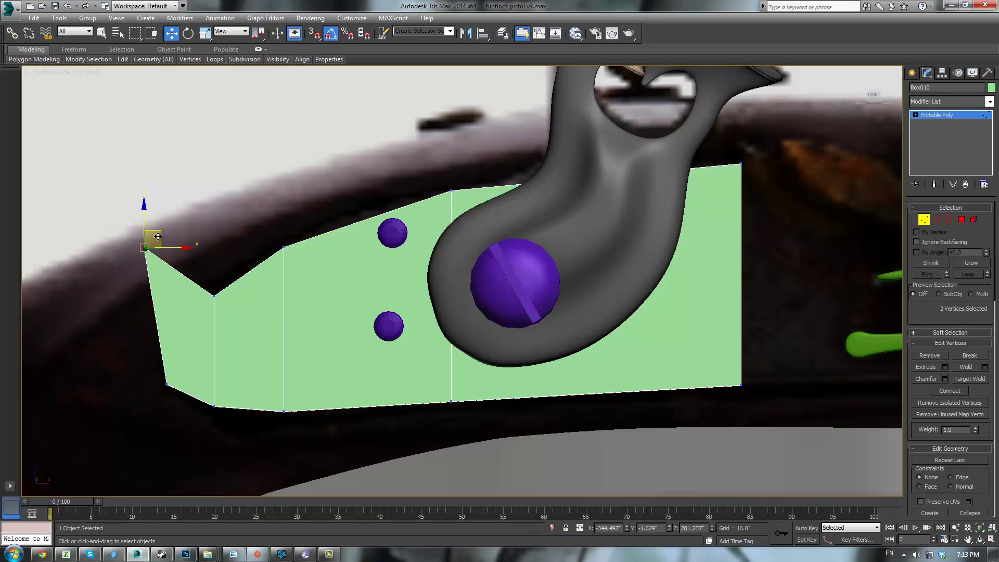
pyautogui.moveTo(158, 237); pyautogui.dragTo(180, 355)
# - Select all four vertices of the plate's spring-side end and shift them slightly toward the hammer
pyautogui.moveTo(775, 310); pyautogui.dragTo(573, 308, button='middle')
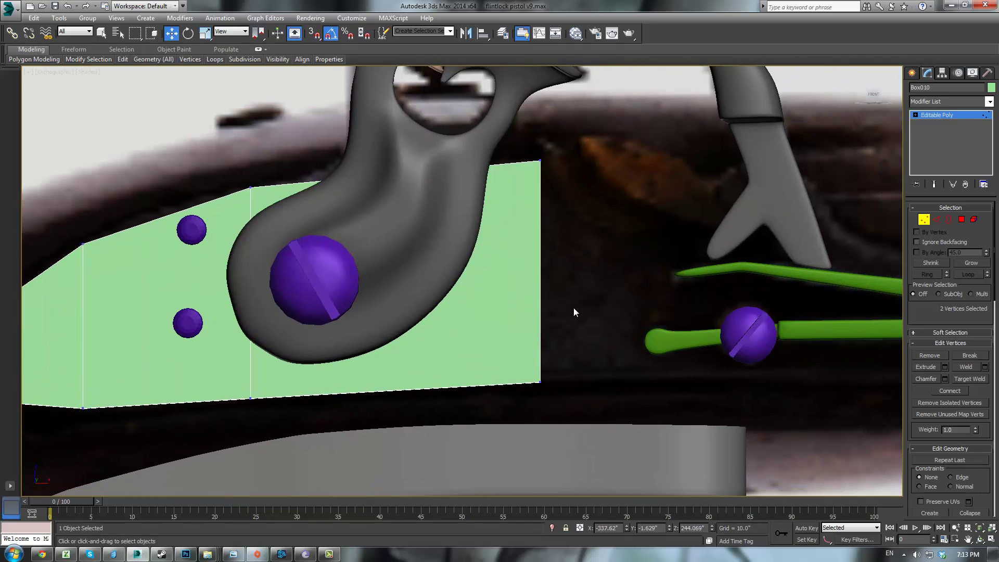
pyautogui.click(540, 161)
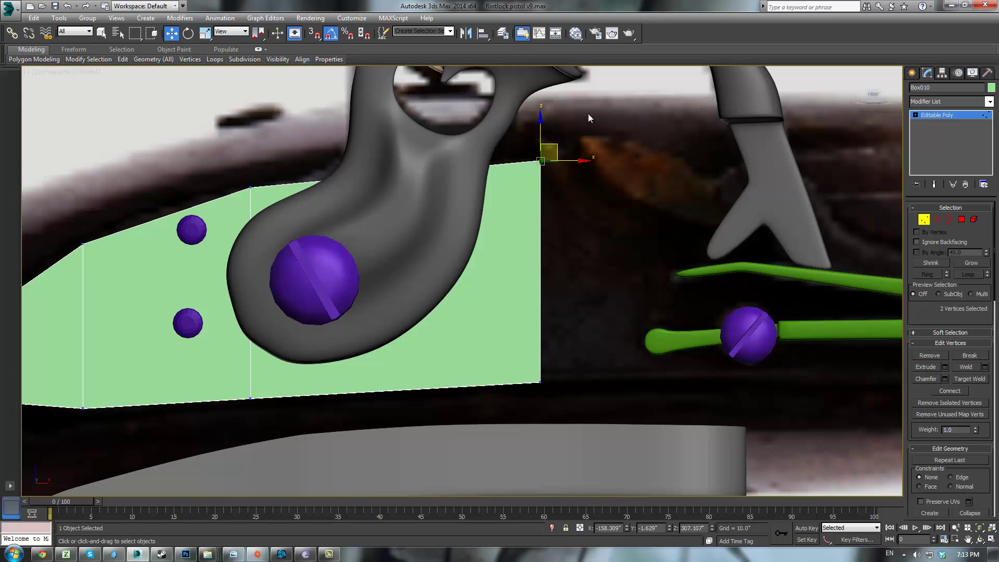
pyautogui.moveTo(597, 104); pyautogui.dragTo(533, 385)
pyautogui.moveTo(574, 270)
pyautogui.mouseDown()
pyautogui.moveTo(523, 261)
pyautogui.moveTo(567, 262)
pyautogui.mouseUp()
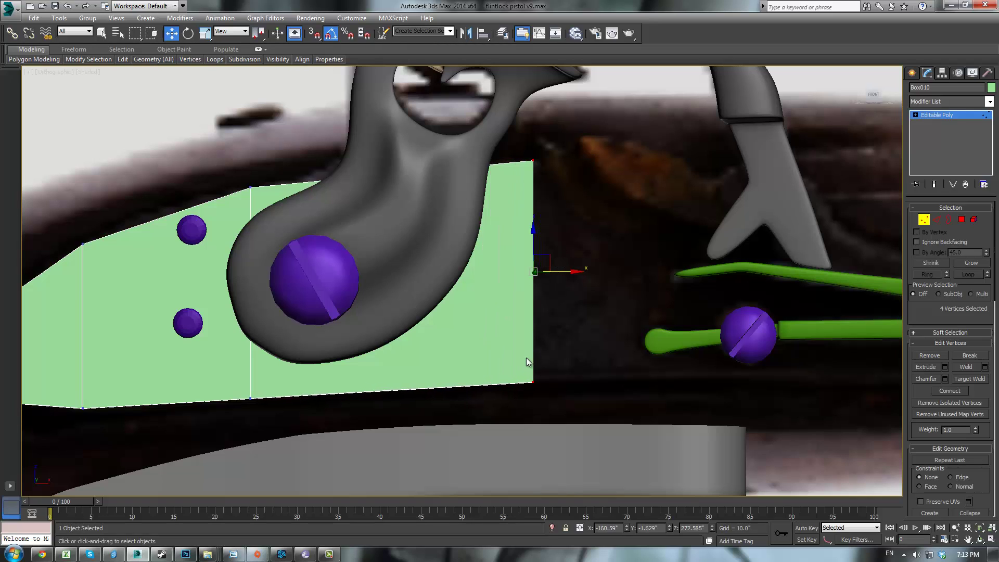
# - Raise the spring-side end's lower vertices slightly, and connect the plate's upper and lower edges behind the hammer with one vertical segment
pyautogui.moveTo(522, 358); pyautogui.dragTo(552, 362)
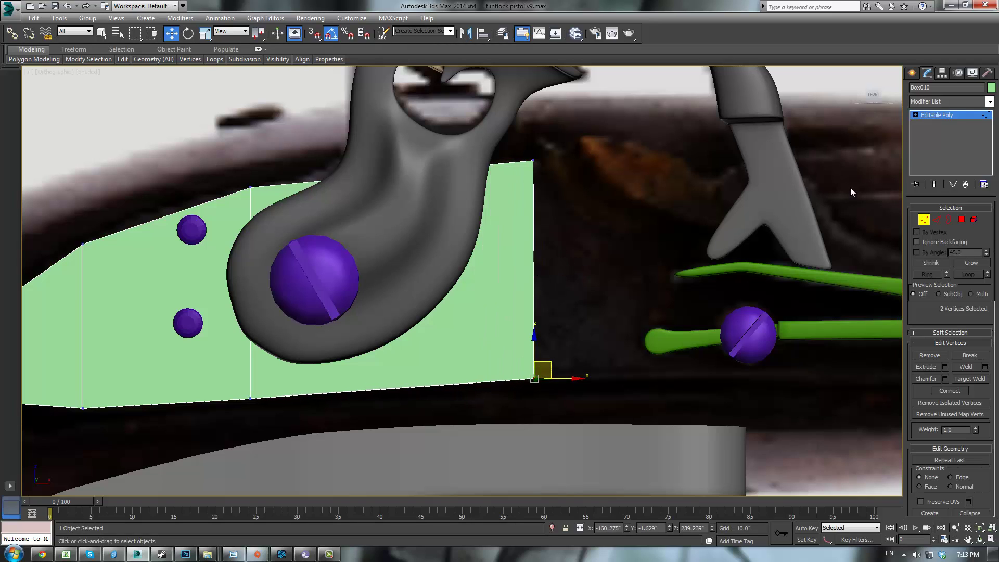
pyautogui.click(937, 220)
pyautogui.moveTo(417, 122); pyautogui.dragTo(433, 368)
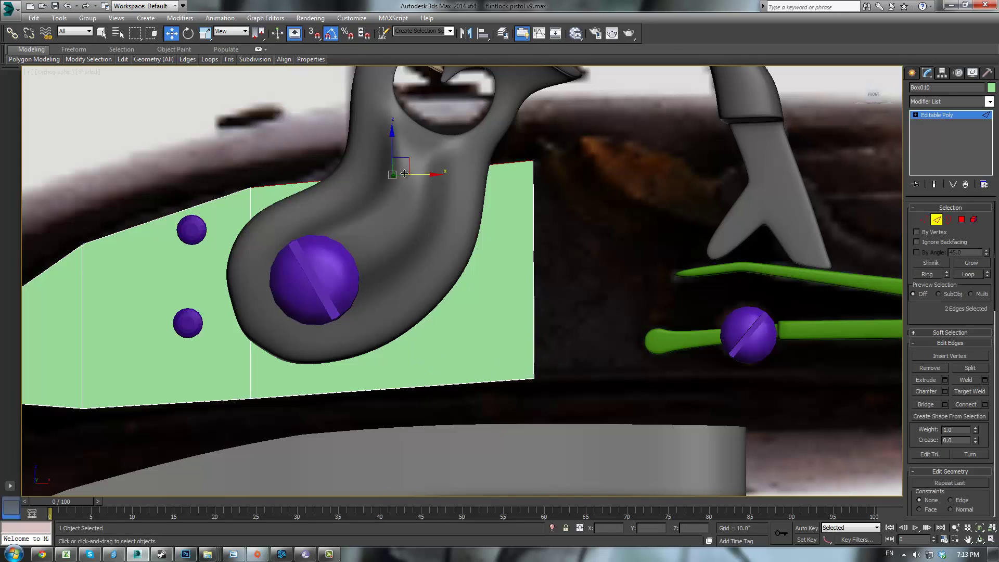
pyautogui.moveTo(423, 421); pyautogui.dragTo(421, 427)
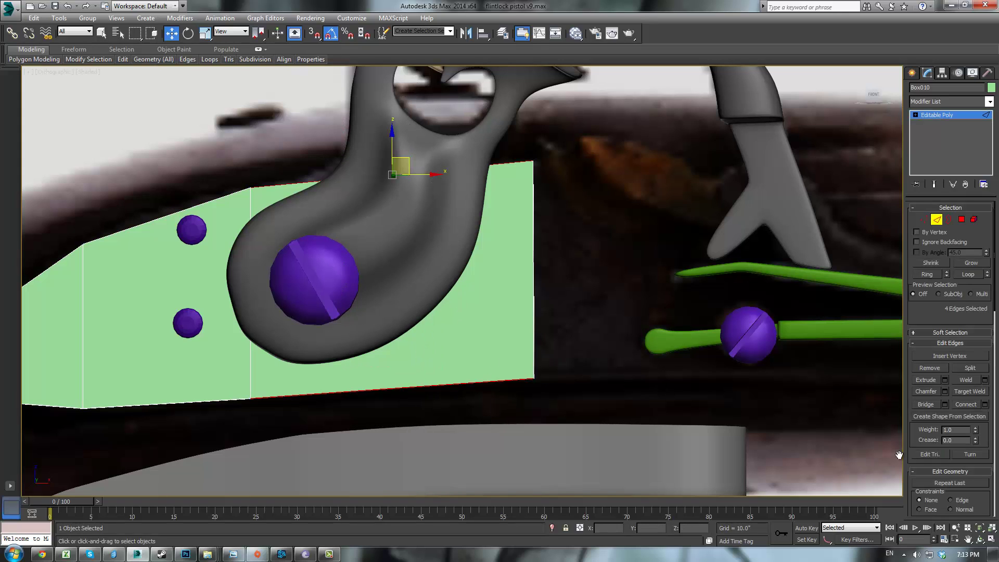
pyautogui.click(967, 405)
pyautogui.click(468, 417)
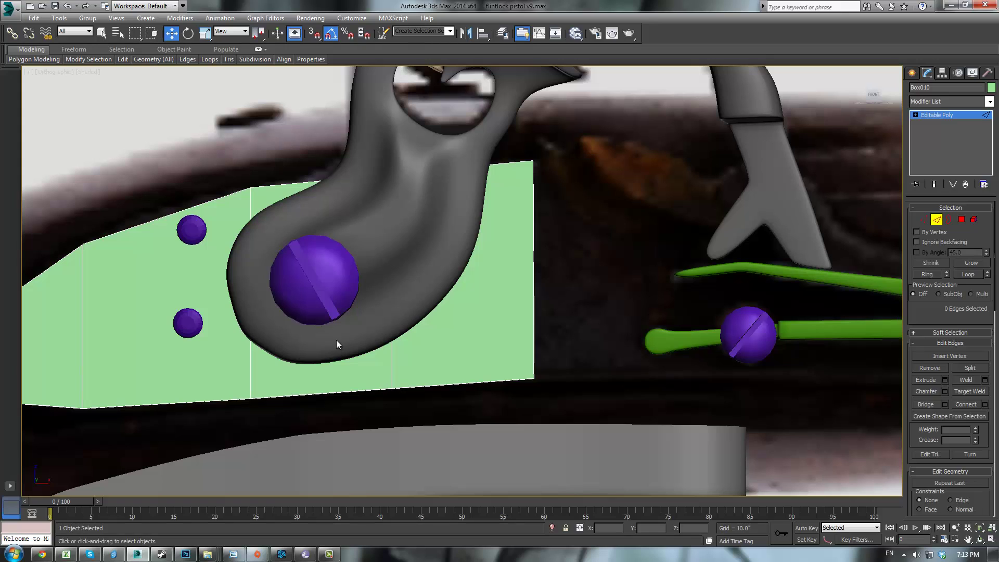
pyautogui.moveTo(405, 418); pyautogui.dragTo(405, 420)
pyautogui.press('1')
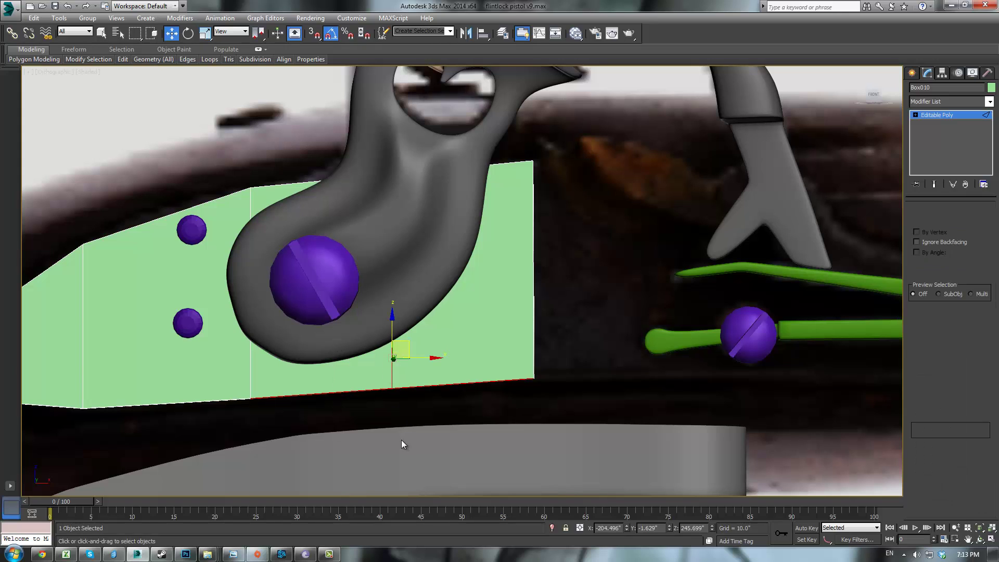
# - Try to raise the lower vertices along the plate's bottom edge, including the new segment's, to follow the reference outline
pyautogui.moveTo(437, 371); pyautogui.dragTo(391, 348)
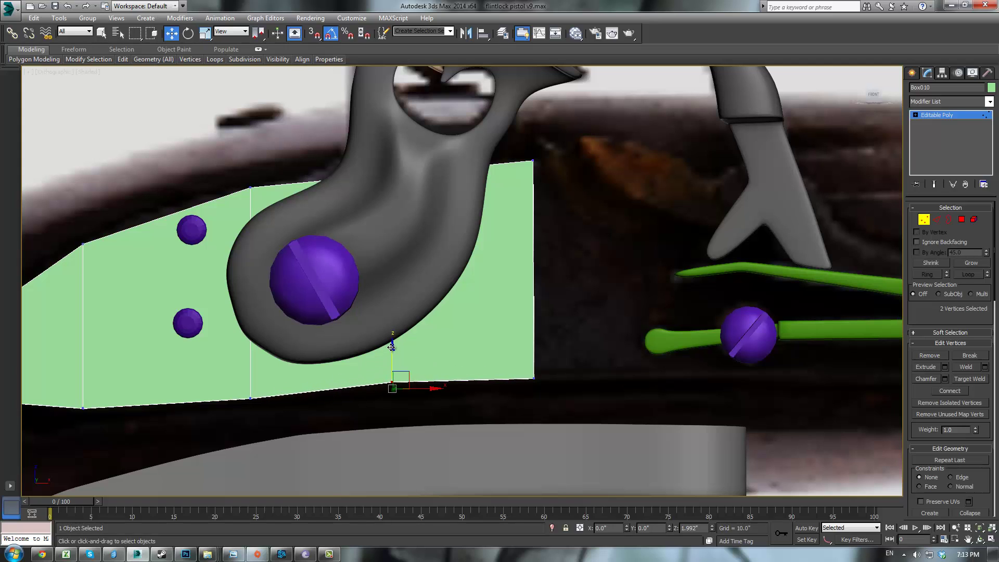
pyautogui.moveTo(392, 347)
pyautogui.mouseDown()
pyautogui.moveTo(404, 329)
pyautogui.moveTo(405, 341)
pyautogui.mouseUp()
pyautogui.click(542, 364)
pyautogui.moveTo(525, 345)
pyautogui.mouseDown()
pyautogui.moveTo(556, 394)
pyautogui.moveTo(534, 338)
pyautogui.mouseUp()
pyautogui.moveTo(409, 331); pyautogui.dragTo(548, 248, button='middle')
pyautogui.moveTo(359, 294); pyautogui.dragTo(414, 335)
pyautogui.moveTo(389, 291)
pyautogui.mouseDown()
pyautogui.moveTo(395, 245)
pyautogui.moveTo(396, 284)
pyautogui.mouseUp()
pyautogui.moveTo(208, 306); pyautogui.dragTo(229, 298)
pyautogui.scroll(5, 368, 243)
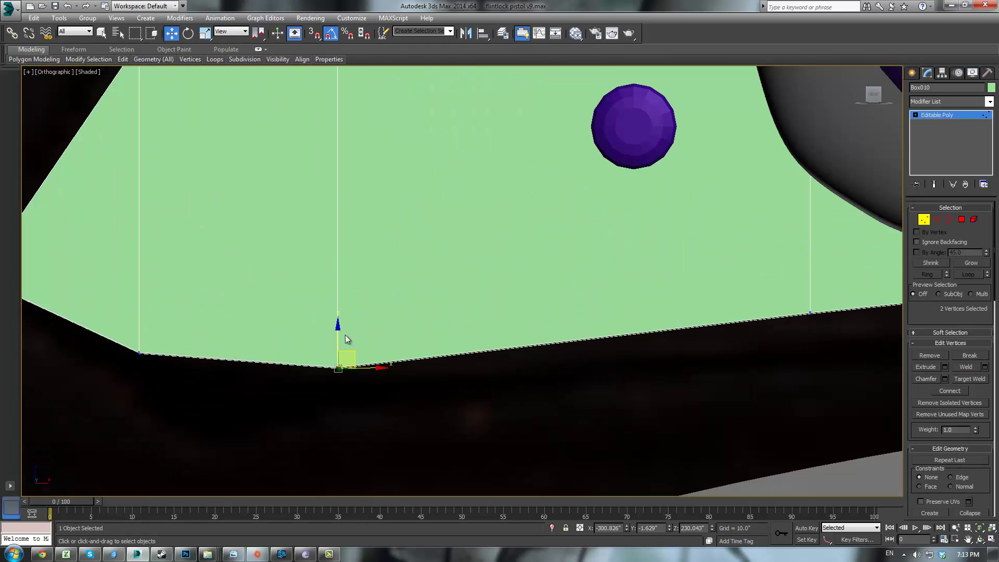
pyautogui.moveTo(339, 334); pyautogui.dragTo(398, 307)
pyautogui.scroll(-5, 463, 261)
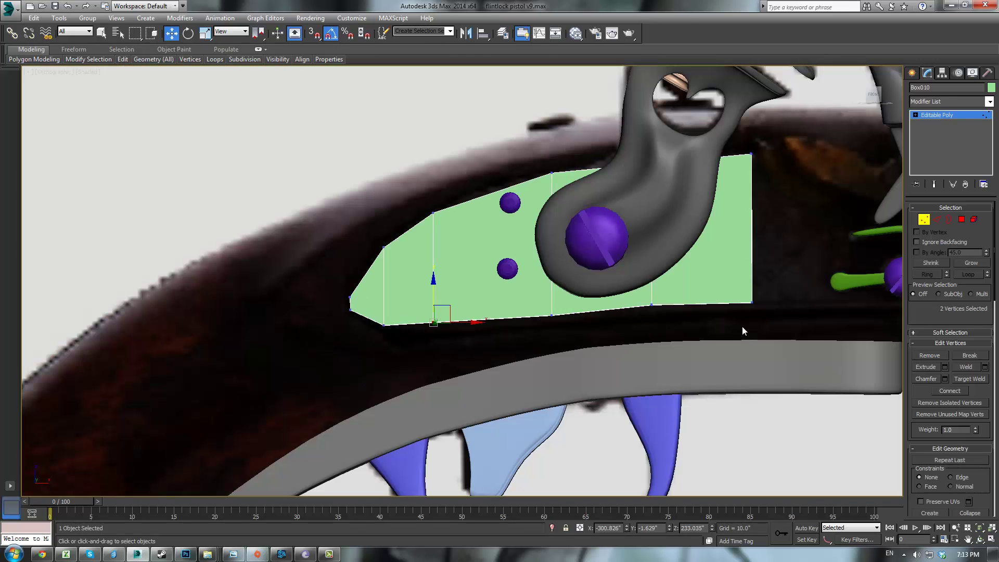
pyautogui.moveTo(742, 330); pyautogui.dragTo(679, 344, button='middle')
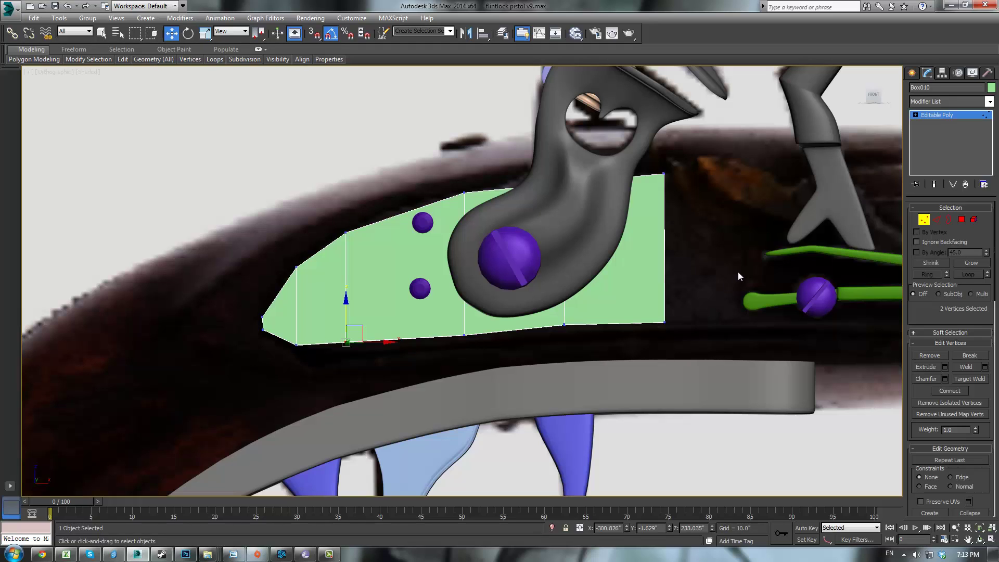
# - Undo the vertex moves along the plate's bottom edge, keeping the connected segment
pyautogui.hotkey('ctrl', 'z')
pyautogui.hotkey('ctrl', 'z')
pyautogui.hotkey('ctrl', 'z')
pyautogui.hotkey('ctrl', 'z')
pyautogui.hotkey('ctrl', 'z')
pyautogui.hotkey('ctrl', 'z')
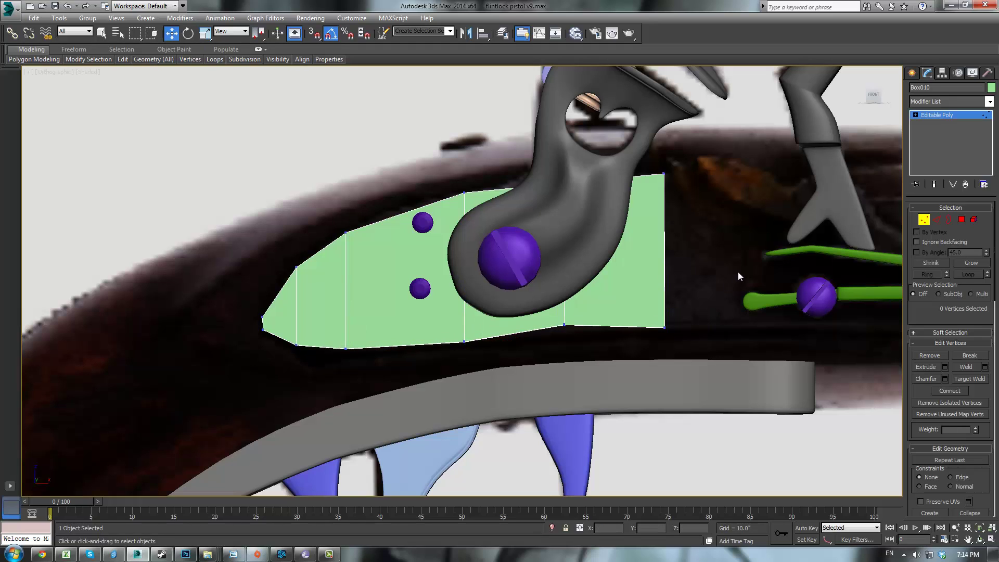
pyautogui.hotkey('ctrl', 'z')
pyautogui.hotkey('ctrl', 'z')
# - Try to extrude the plate's spring-side end polygon as a thin 0.758" strip followed by a longer segment
pyautogui.moveTo(738, 272); pyautogui.dragTo(573, 245, button='middle')
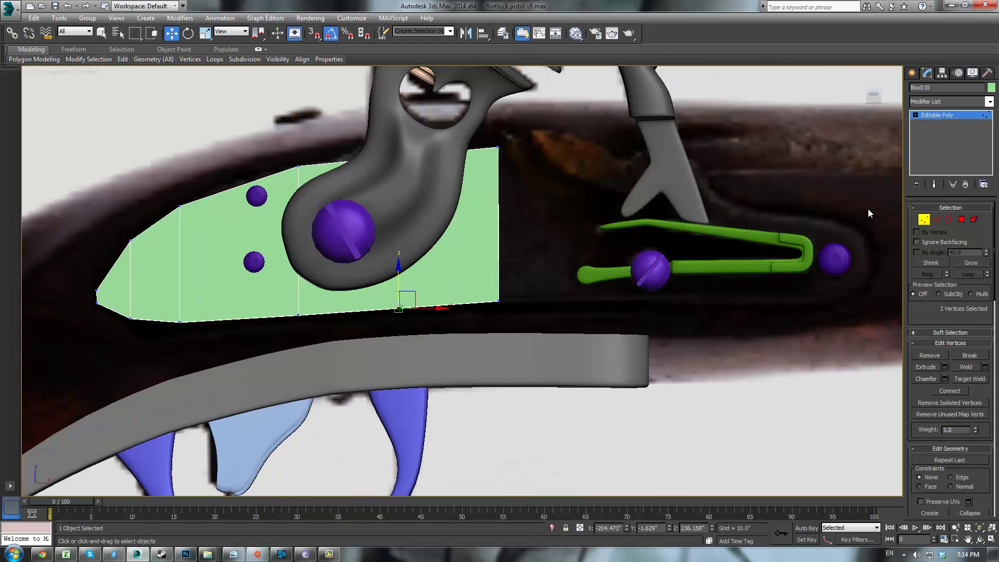
pyautogui.click(962, 219)
pyautogui.scroll(2, 634, 208)
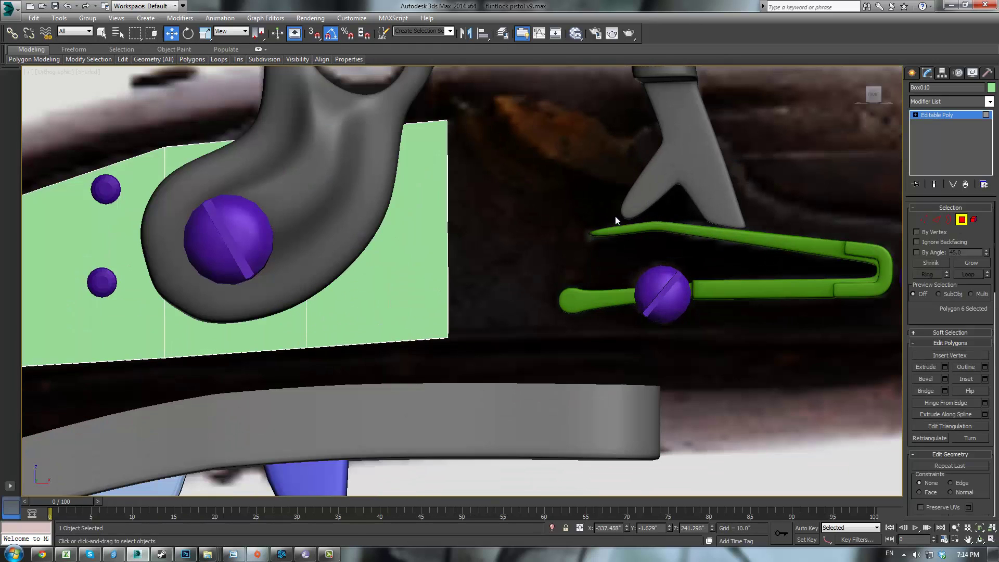
pyautogui.click(415, 241)
pyautogui.moveTo(417, 394); pyautogui.dragTo(419, 396)
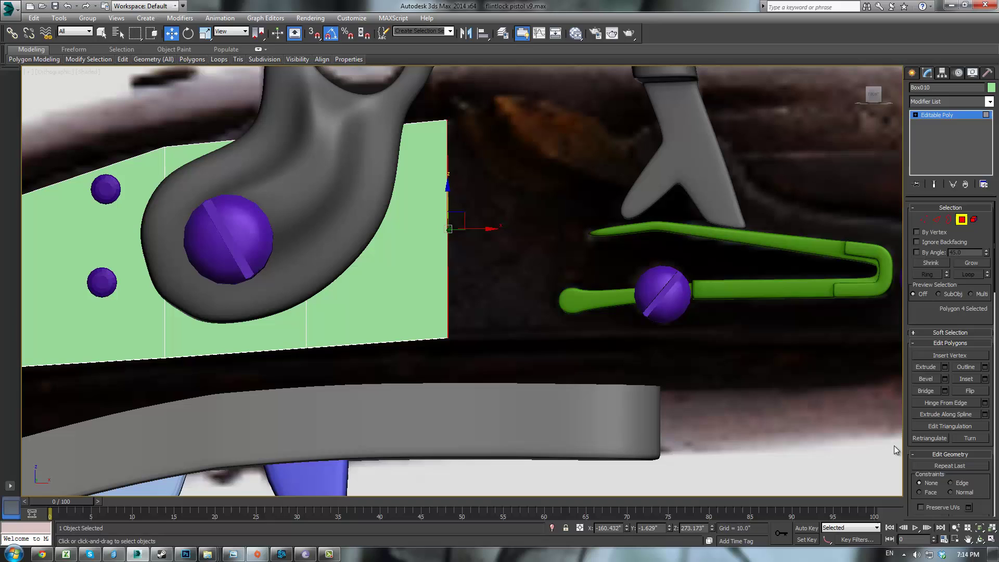
pyautogui.click(945, 367)
pyautogui.moveTo(618, 196); pyautogui.dragTo(645, 270, button='middle')
pyautogui.moveTo(469, 302); pyautogui.dragTo(464, 369)
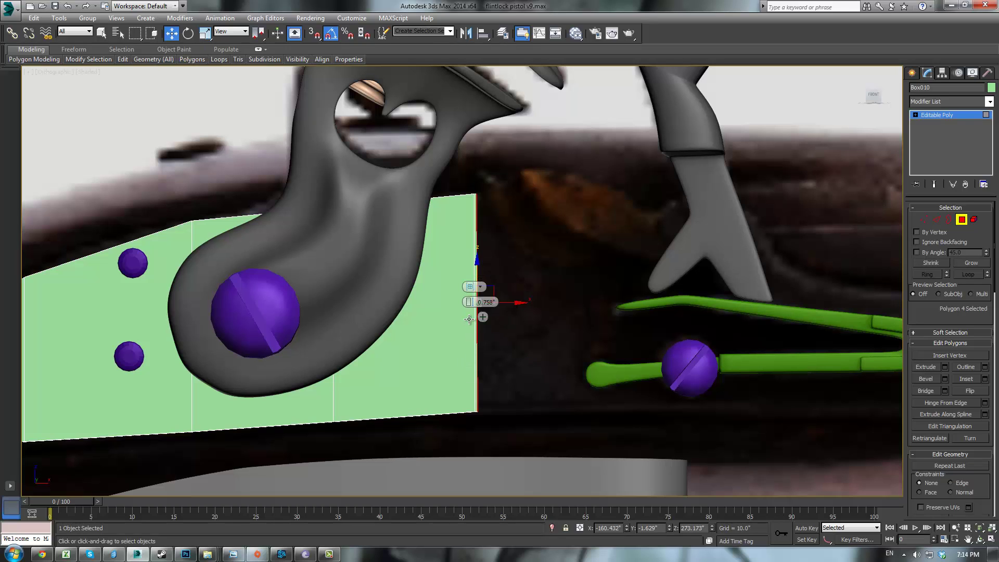
pyautogui.click(468, 317)
pyautogui.scroll(3, 599, 406)
pyautogui.scroll(-3, 582, 409)
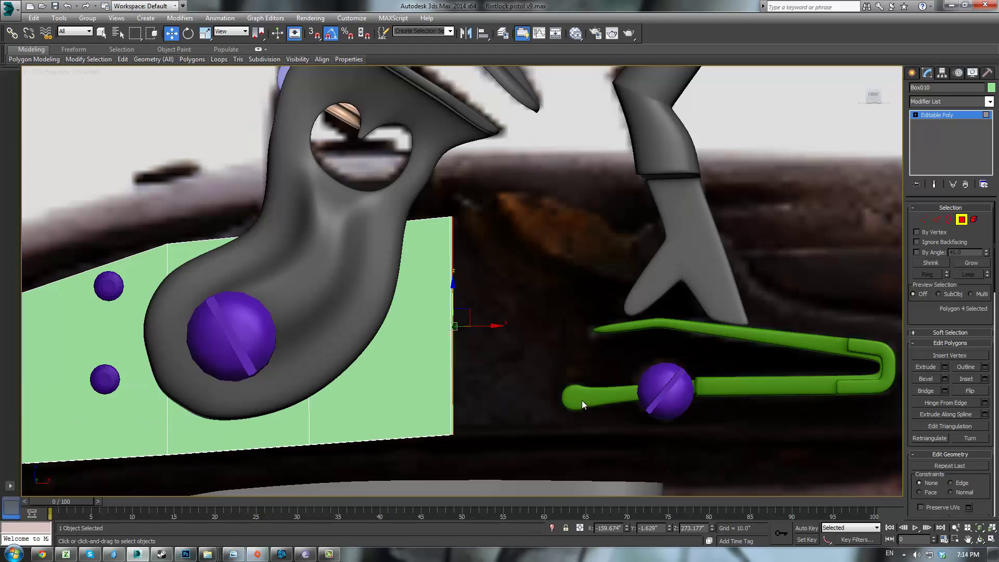
pyautogui.click(945, 367)
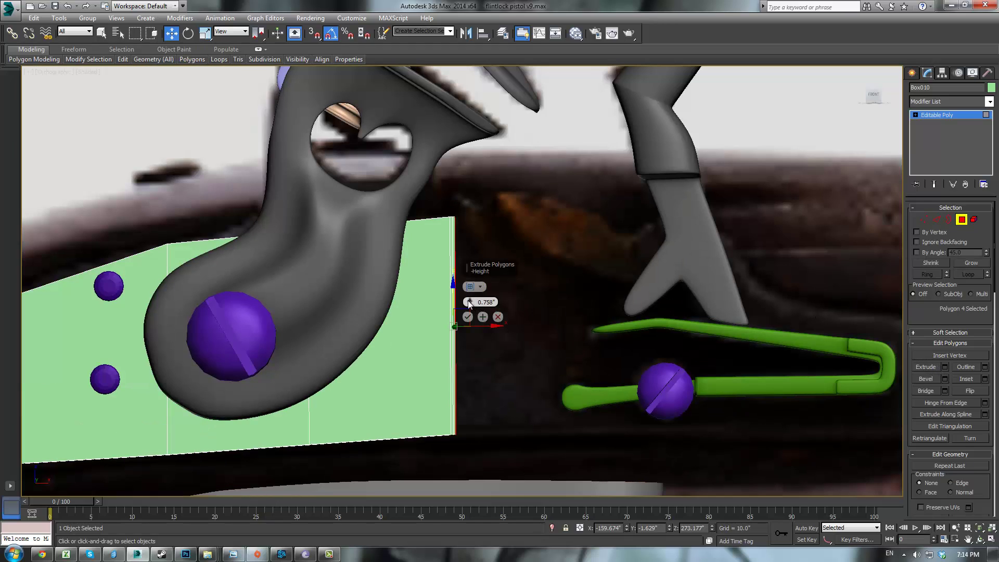
pyautogui.moveTo(469, 302); pyautogui.dragTo(484, 404)
pyautogui.click(469, 318)
pyautogui.press('1')
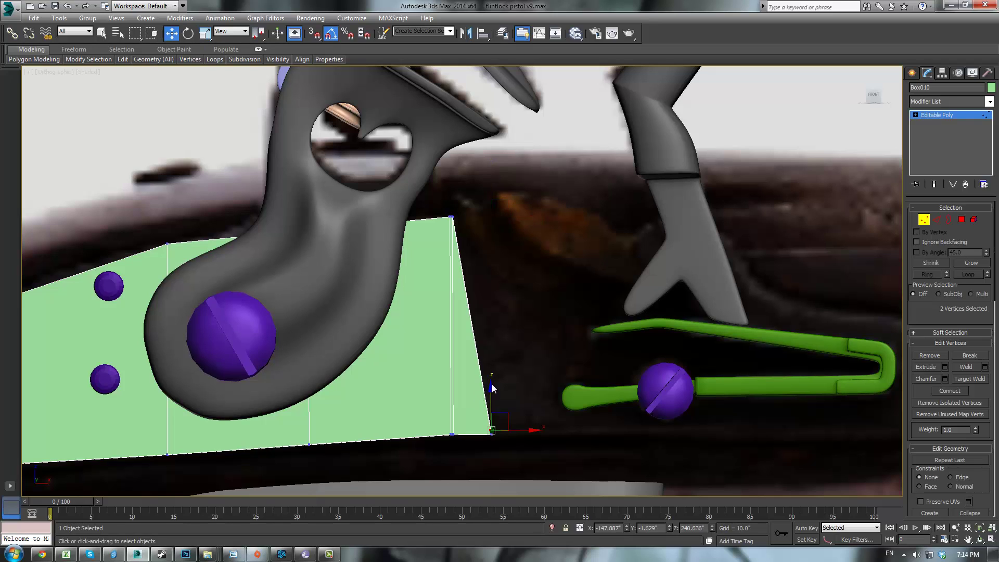
# - Undo both extrusions and the vertex changes at the plate's spring-side end
pyautogui.hotkey('ctrl', 'z')
pyautogui.hotkey('ctrl', 'z')
pyautogui.hotkey('ctrl', 'z')
pyautogui.hotkey('ctrl', 'z')
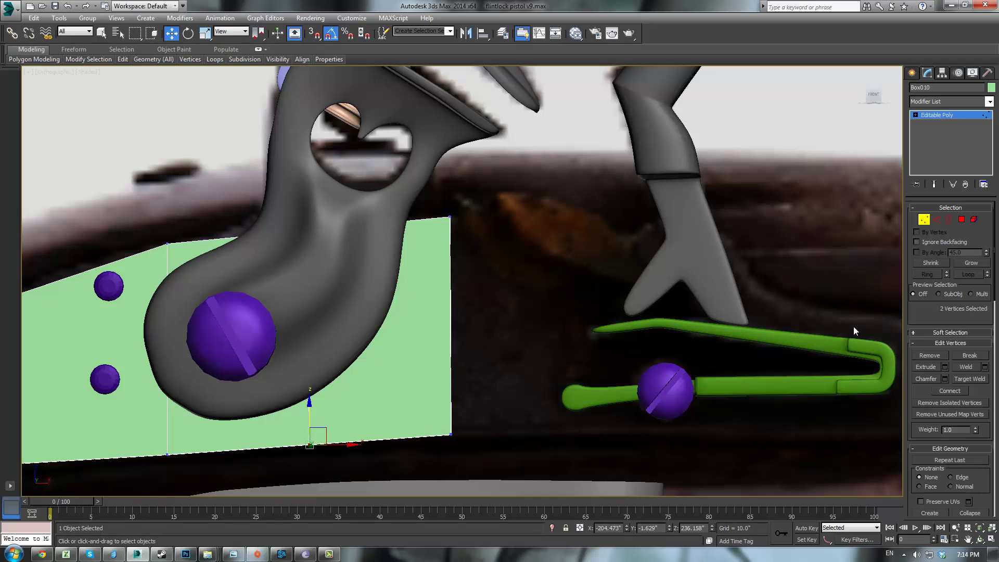
# - Extrude the plate's spring-side end polygon 50.37" toward the spring
pyautogui.click(962, 220)
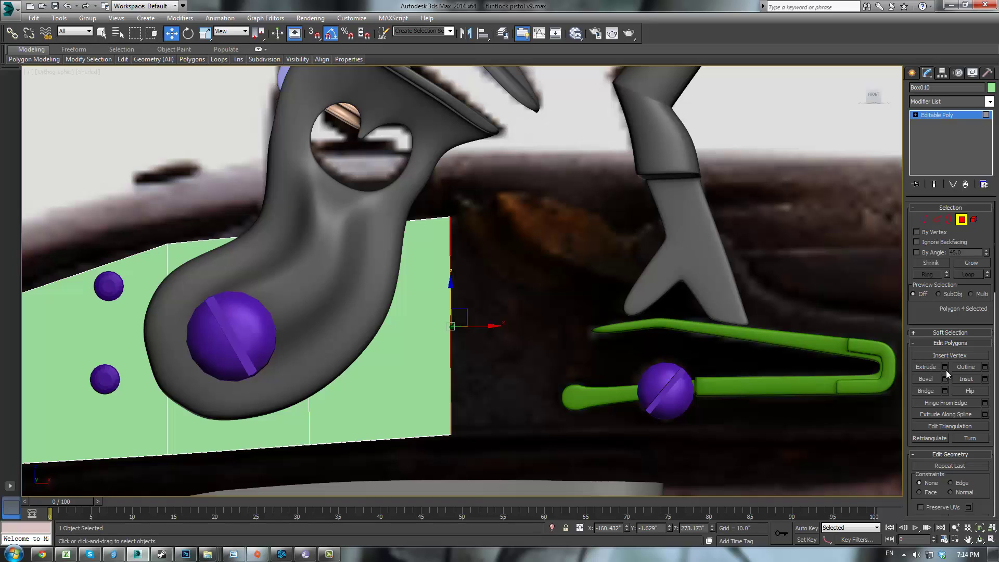
pyautogui.click(945, 367)
pyautogui.scroll(-3, 494, 267)
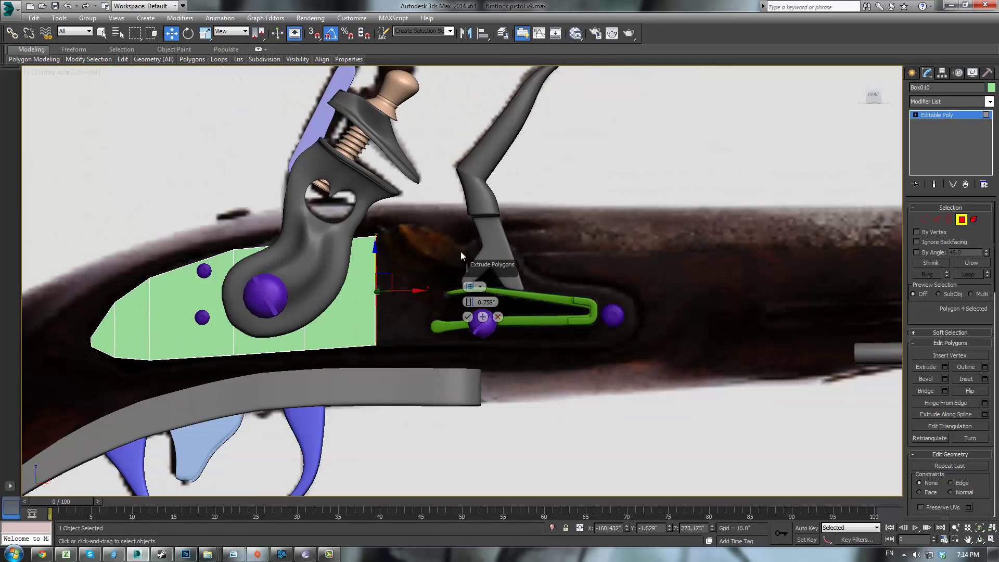
pyautogui.moveTo(469, 302); pyautogui.dragTo(489, 222)
pyautogui.click(468, 317)
pyautogui.moveTo(527, 334); pyautogui.dragTo(539, 307, button='middle')
pyautogui.scroll(2, 539, 308)
# - Adjust the new segment's lower end vertices and lower its upper end vertices to follow the reference plate outline
pyautogui.press('1')
pyautogui.moveTo(458, 313); pyautogui.dragTo(426, 348)
pyautogui.moveTo(439, 294)
pyautogui.mouseDown()
pyautogui.moveTo(440, 275)
pyautogui.moveTo(441, 295)
pyautogui.mouseUp()
pyautogui.moveTo(483, 174); pyautogui.dragTo(484, 217, button='middle')
pyautogui.moveTo(419, 166); pyautogui.dragTo(455, 221)
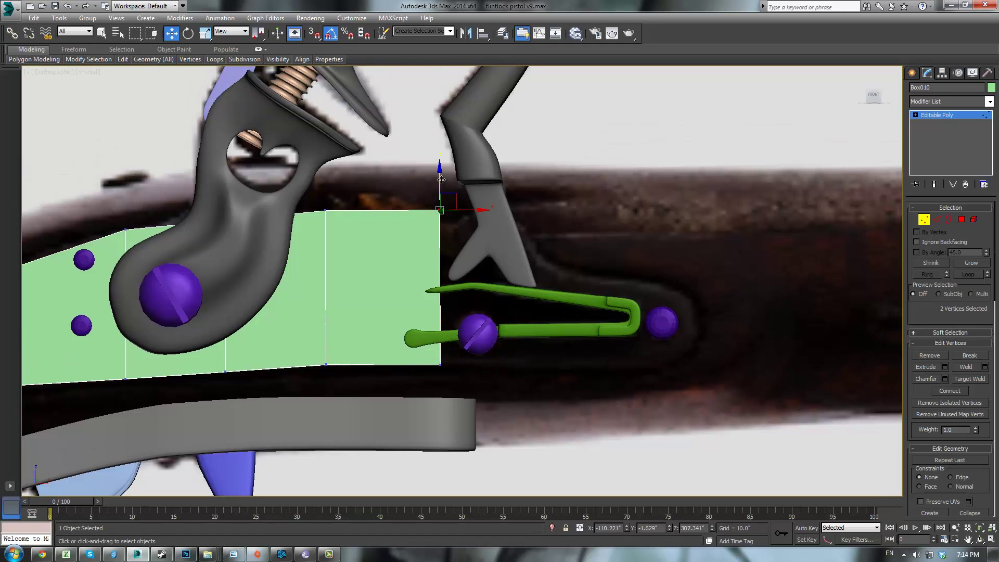
pyautogui.moveTo(441, 179)
pyautogui.mouseDown()
pyautogui.moveTo(447, 214)
pyautogui.moveTo(446, 193)
pyautogui.mouseUp()
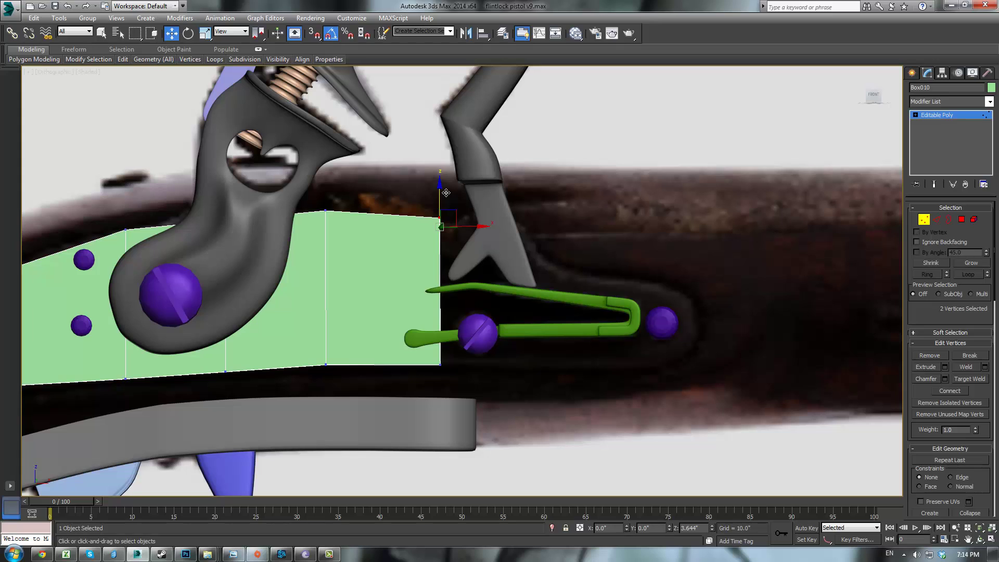
pyautogui.moveTo(446, 193); pyautogui.dragTo(448, 193)
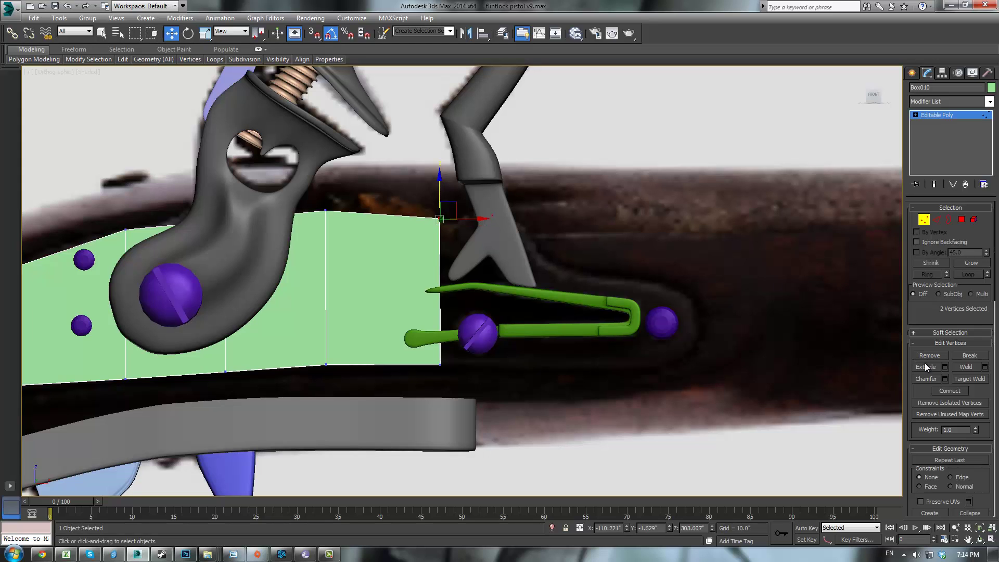
# - Extrude the end polygon another 50.37" and pull the new end back toward the hammer, just past the spring screw
pyautogui.click(962, 219)
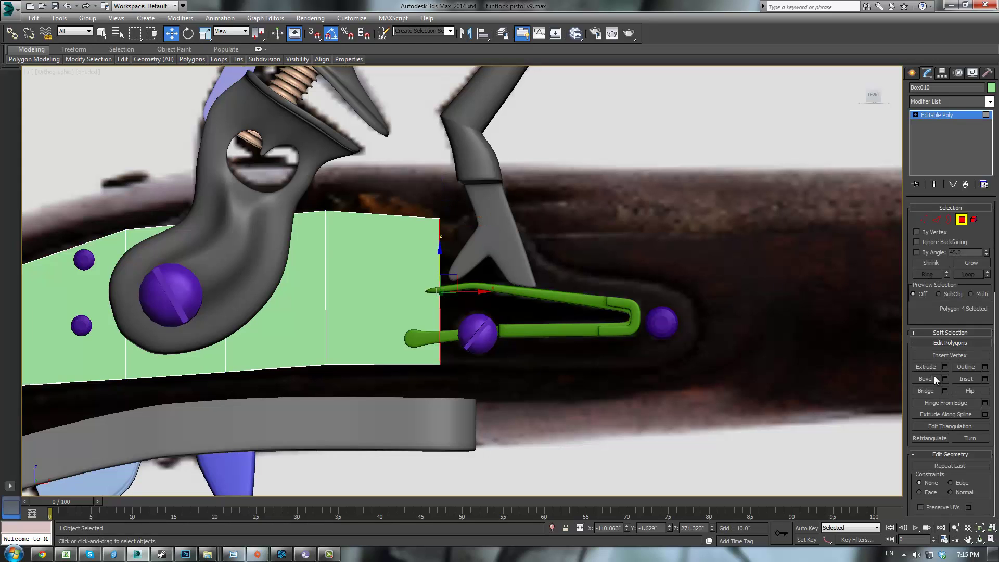
pyautogui.click(945, 367)
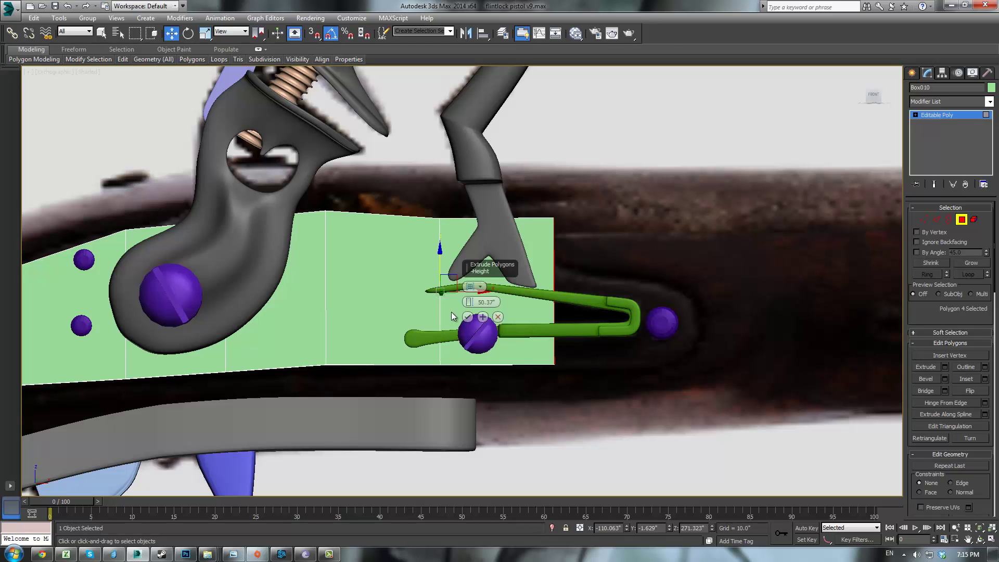
pyautogui.click(467, 316)
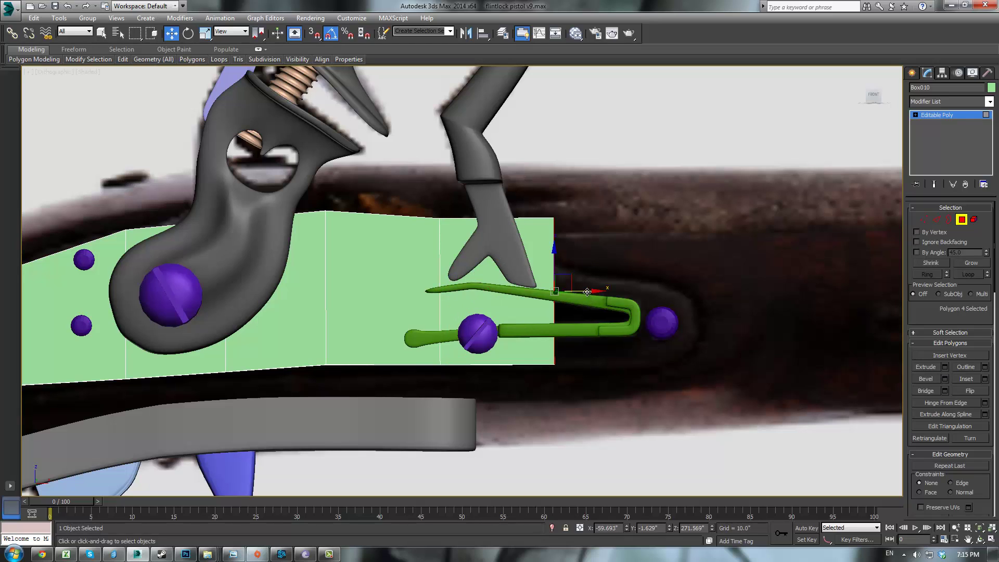
pyautogui.moveTo(587, 292); pyautogui.dragTo(523, 311)
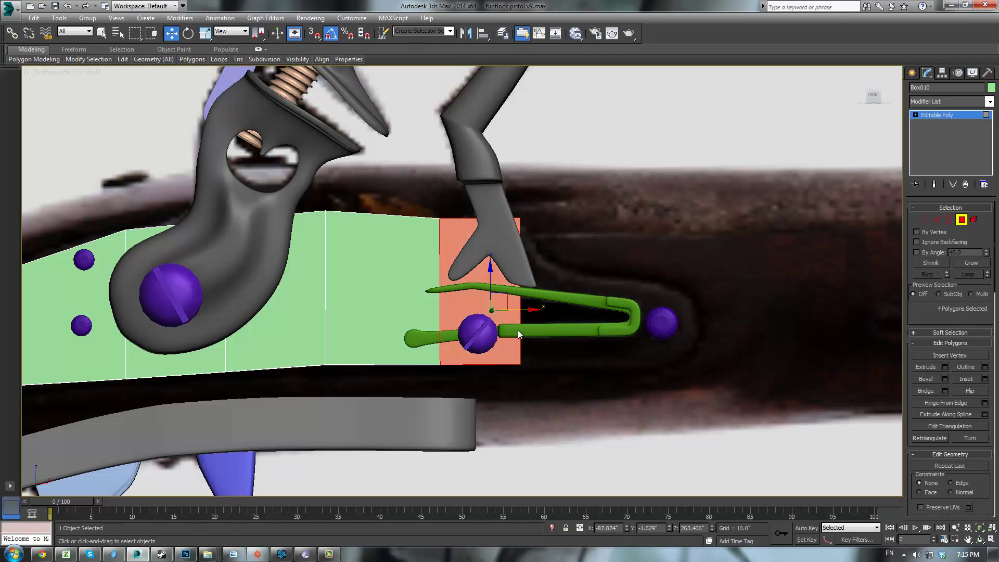
# - Lower the bottom and top end vertices of this second segment slightly to match the reference outline
pyautogui.press('1')
pyautogui.moveTo(546, 360); pyautogui.dragTo(512, 388)
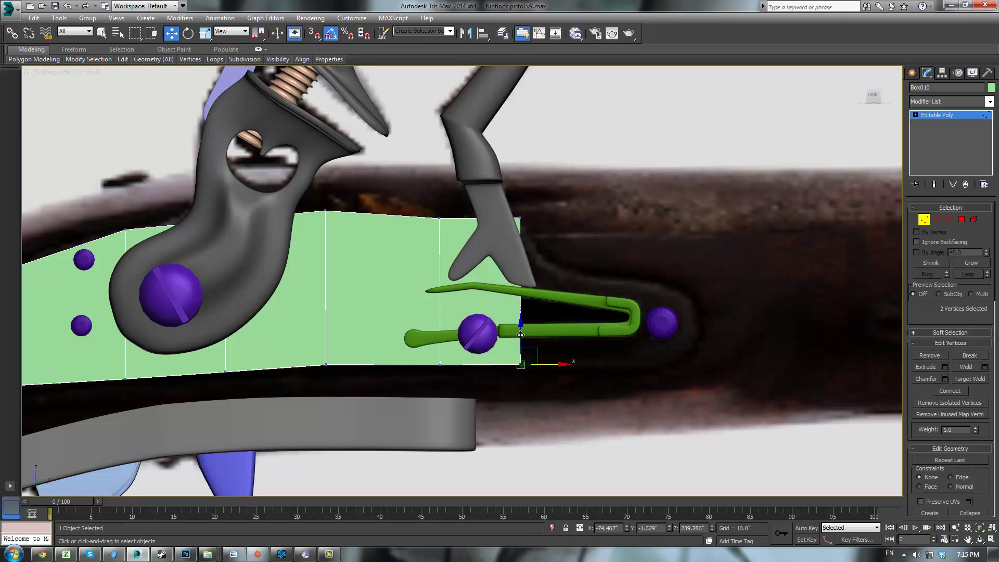
pyautogui.moveTo(522, 336); pyautogui.dragTo(522, 340)
pyautogui.moveTo(553, 237); pyautogui.dragTo(536, 221)
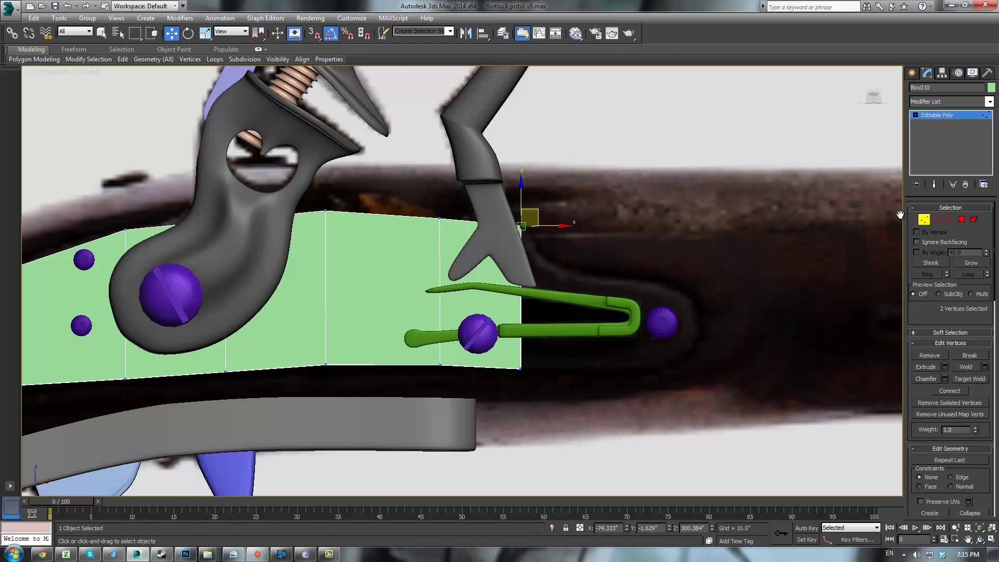
# - Select only the plate's spring-side end polygon and extrude it 11.391"
pyautogui.click(962, 219)
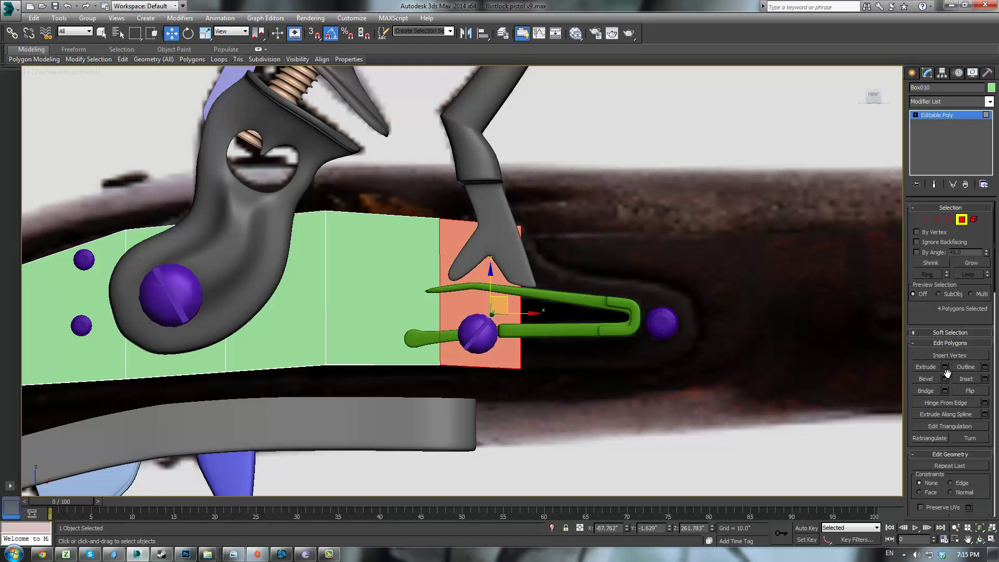
pyautogui.keyDown('alt'); pyautogui.moveTo(439, 162); pyautogui.dragTo(448, 266); pyautogui.keyUp('alt')
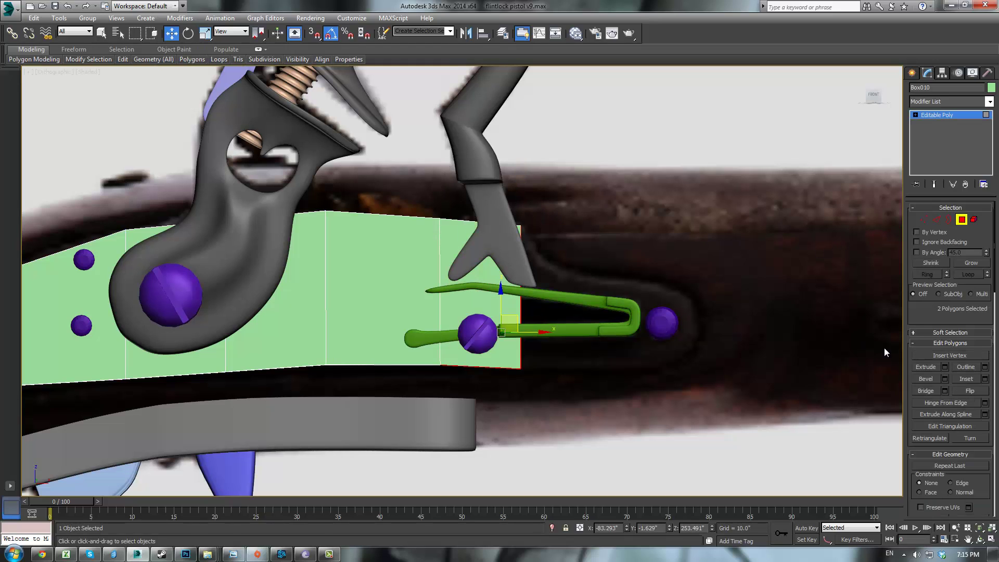
pyautogui.click(945, 367)
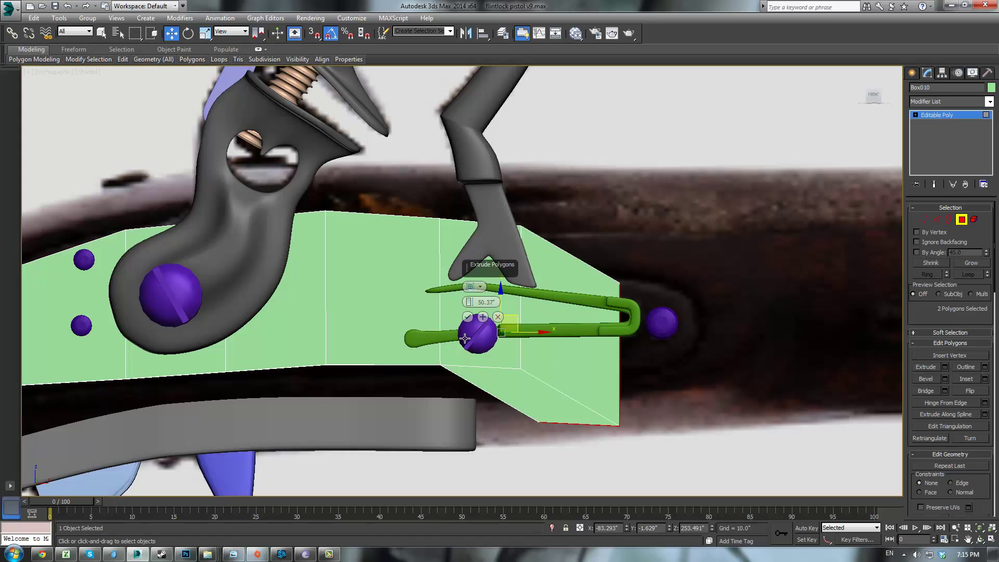
pyautogui.moveTo(381, 314); pyautogui.dragTo(463, 393)
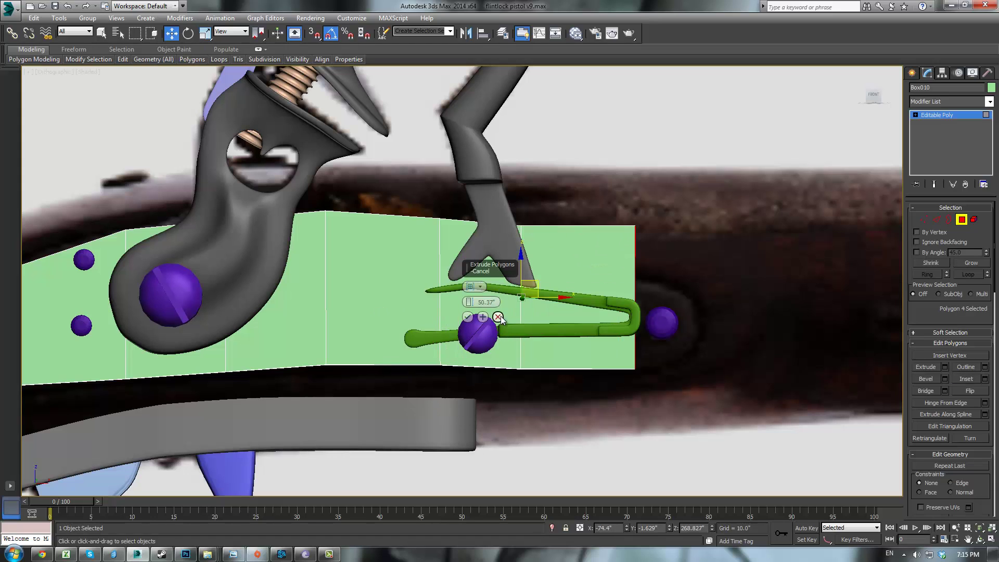
pyautogui.moveTo(470, 302); pyautogui.dragTo(468, 388)
pyautogui.click(468, 317)
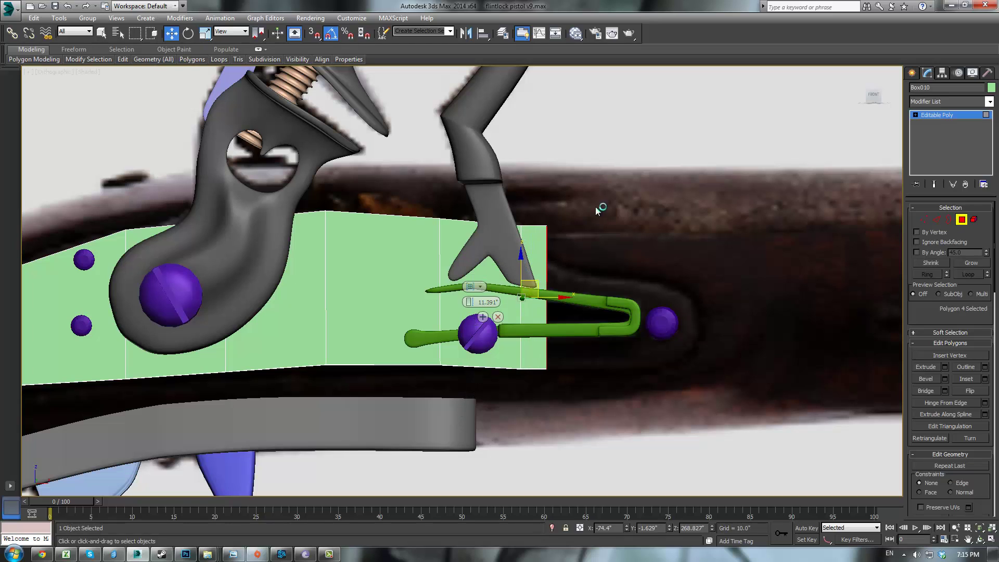
# - Lower the upper end vertices of the newest plate segment to form a downward slope matching the reference outline
pyautogui.press('1')
pyautogui.moveTo(596, 192); pyautogui.dragTo(533, 255)
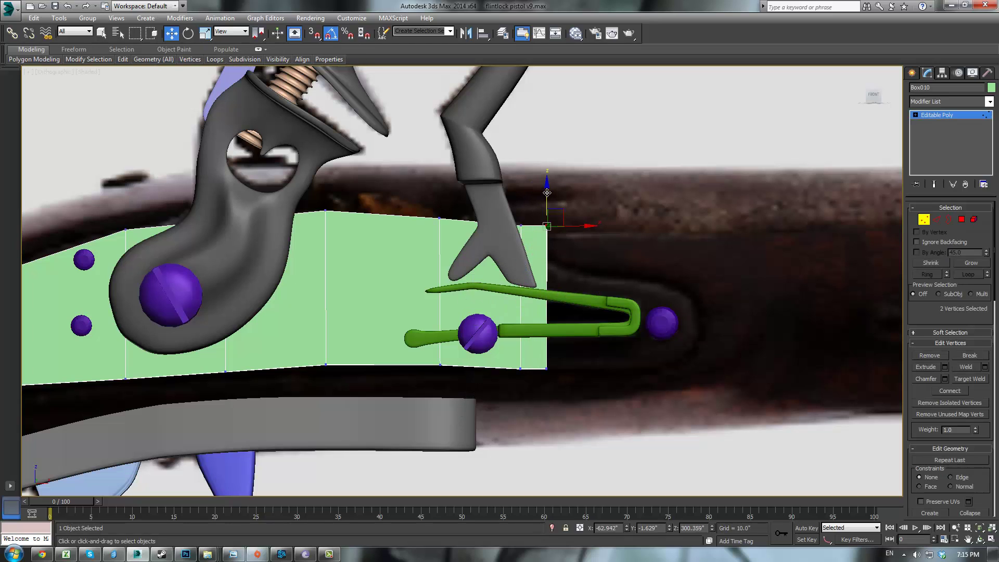
pyautogui.moveTo(546, 191); pyautogui.dragTo(546, 225)
pyautogui.moveTo(566, 364); pyautogui.dragTo(545, 383)
pyautogui.click(671, 354)
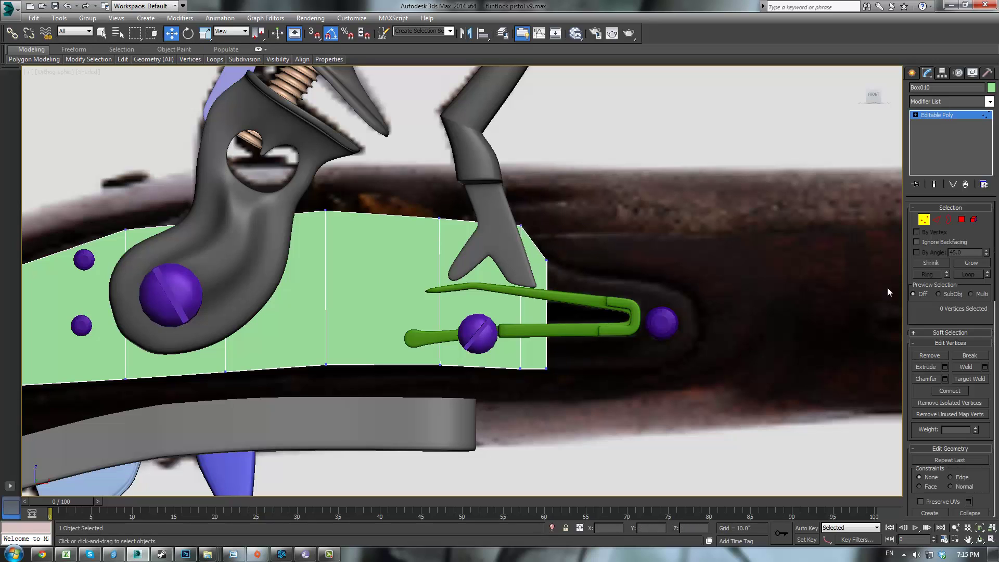
# - Extrude the plate's end polygon 12.767" and lower the new segment's upper end vertices slightly along the reference outline
pyautogui.click(964, 221)
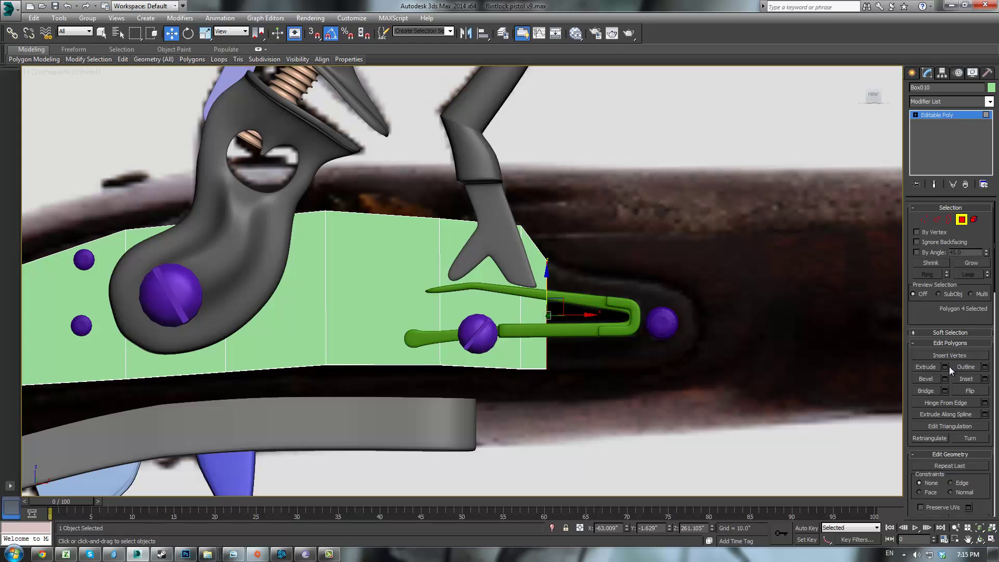
pyautogui.click(946, 367)
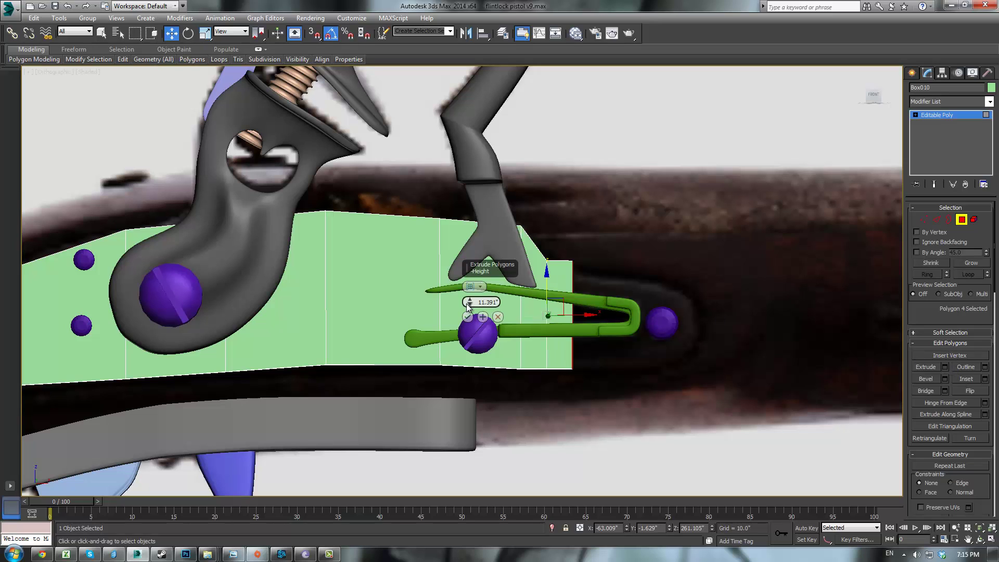
pyautogui.moveTo(470, 302); pyautogui.dragTo(502, 296)
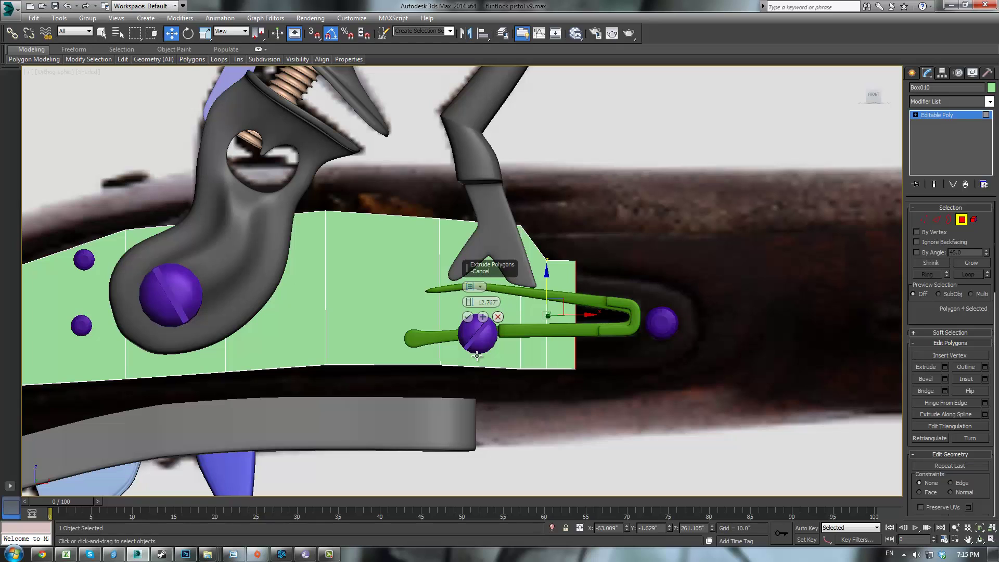
pyautogui.click(467, 317)
pyautogui.press('1')
pyautogui.moveTo(594, 245); pyautogui.dragTo(567, 271)
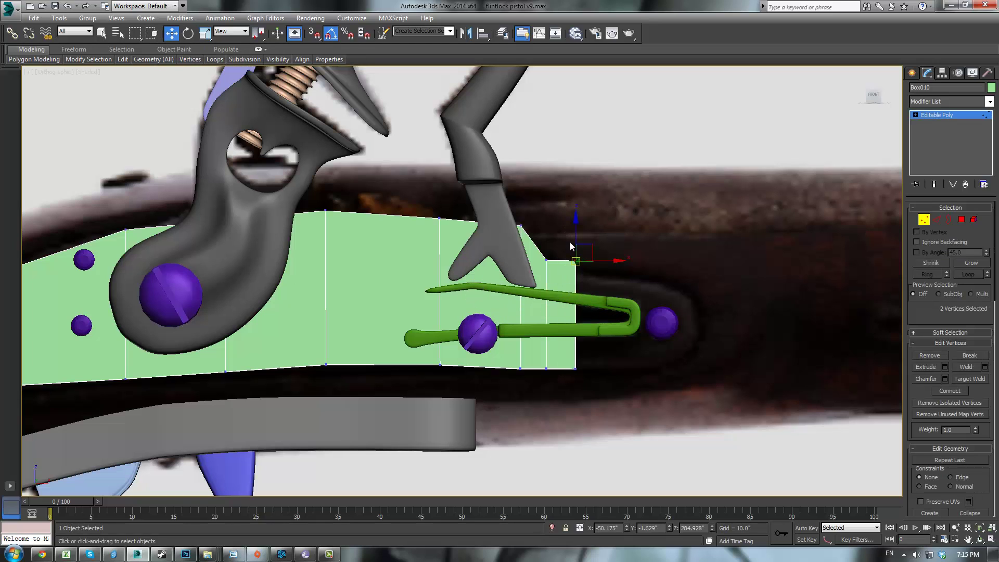
pyautogui.moveTo(578, 235); pyautogui.dragTo(579, 249)
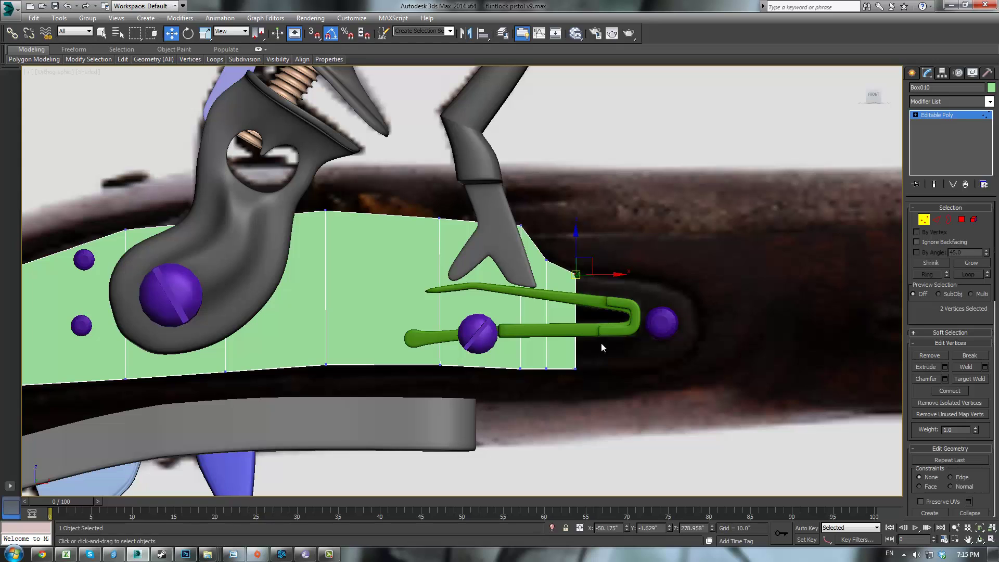
pyautogui.moveTo(564, 378); pyautogui.dragTo(565, 379)
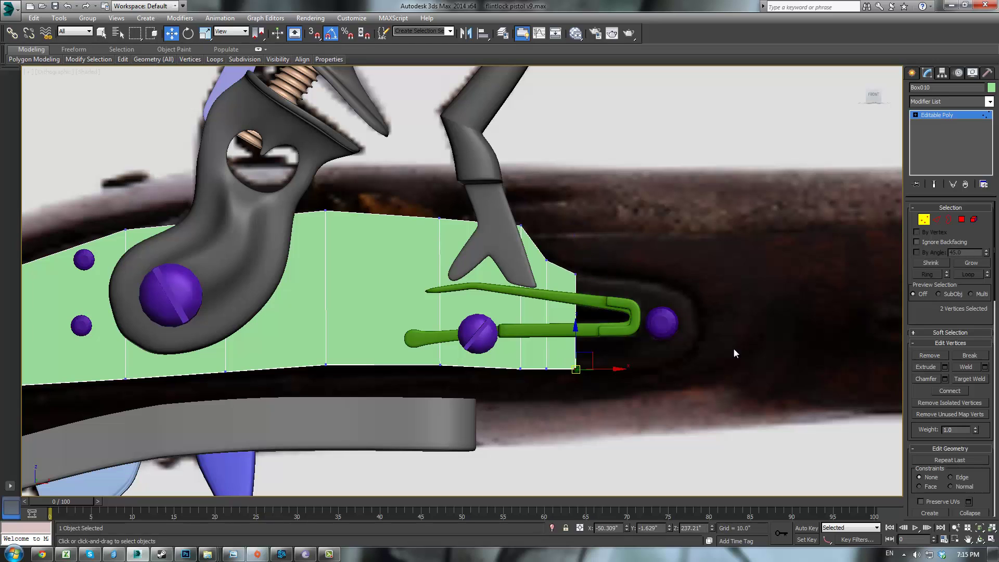
# - Extrude the end polygon 36.842" to the end screw, lower its upper end vertices slightly and raise its lower ones a touch
pyautogui.click(962, 219)
pyautogui.click(946, 368)
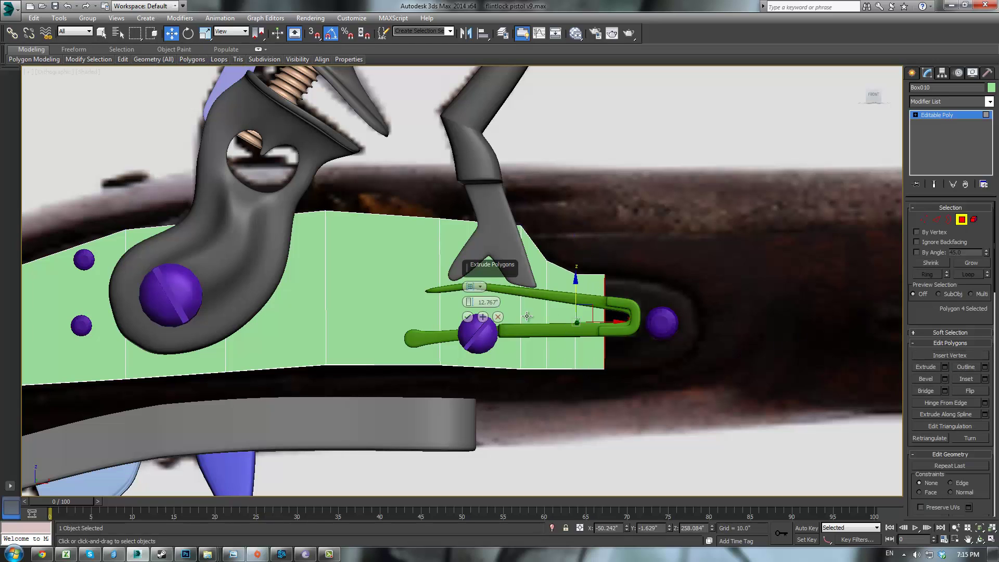
pyautogui.moveTo(470, 302); pyautogui.dragTo(490, 247)
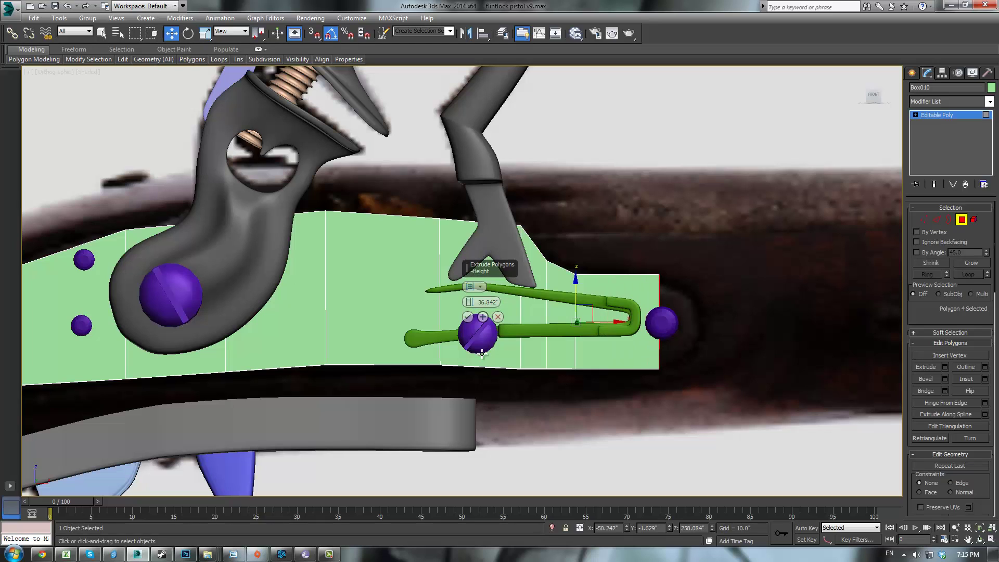
pyautogui.click(468, 316)
pyautogui.press('1')
pyautogui.moveTo(635, 260); pyautogui.dragTo(671, 287)
pyautogui.moveTo(661, 242); pyautogui.dragTo(662, 254)
pyautogui.moveTo(669, 398); pyautogui.dragTo(670, 398)
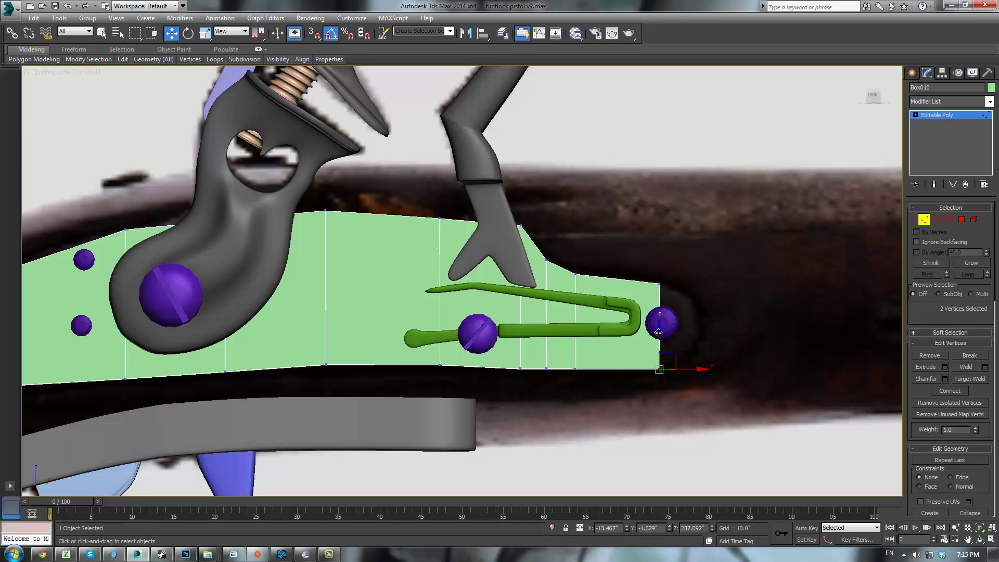
pyautogui.moveTo(659, 334); pyautogui.dragTo(658, 332)
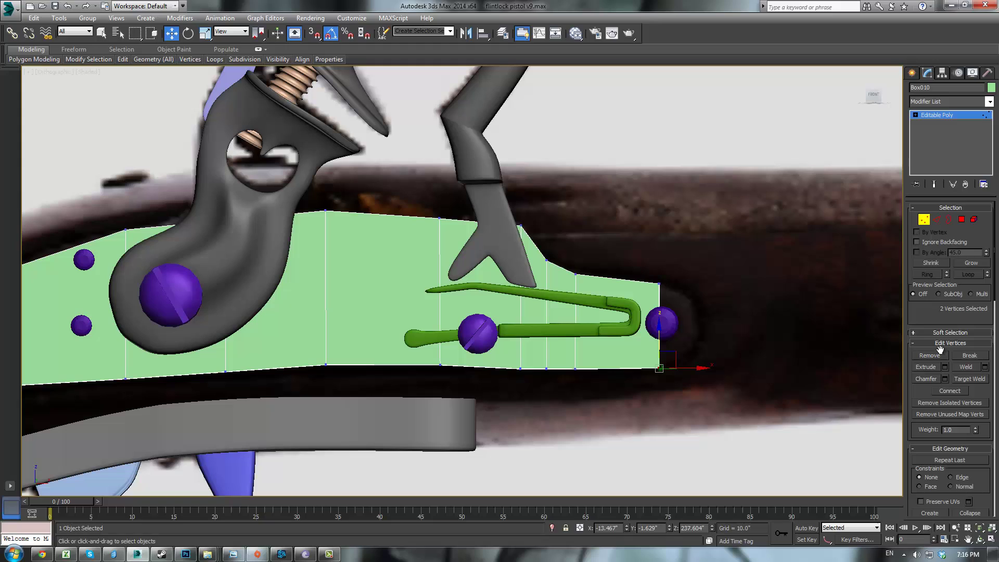
# - Extrude the plate's end polygon twice by 8.869" past the end screw
pyautogui.click(962, 219)
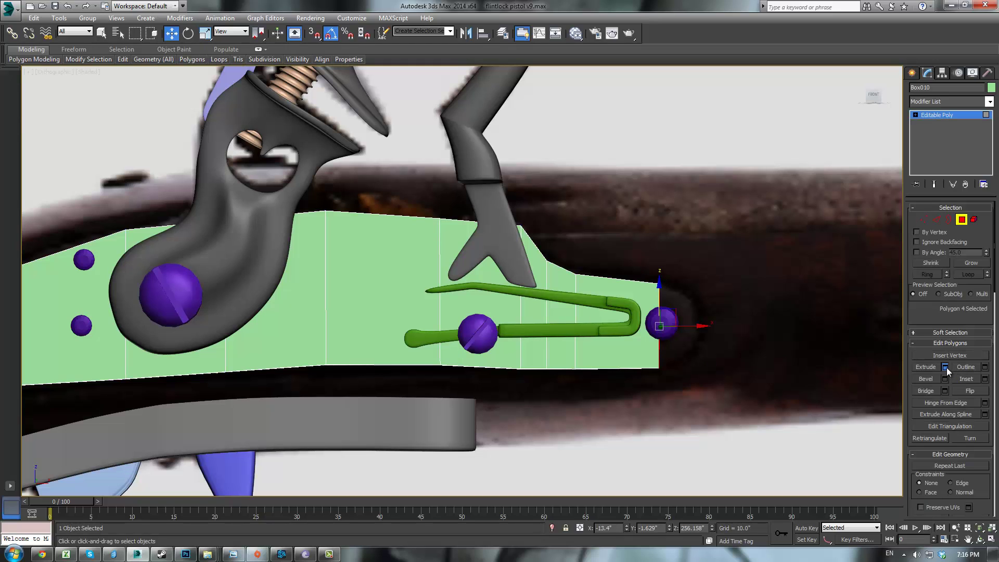
pyautogui.click(946, 367)
pyautogui.moveTo(470, 302); pyautogui.dragTo(479, 320)
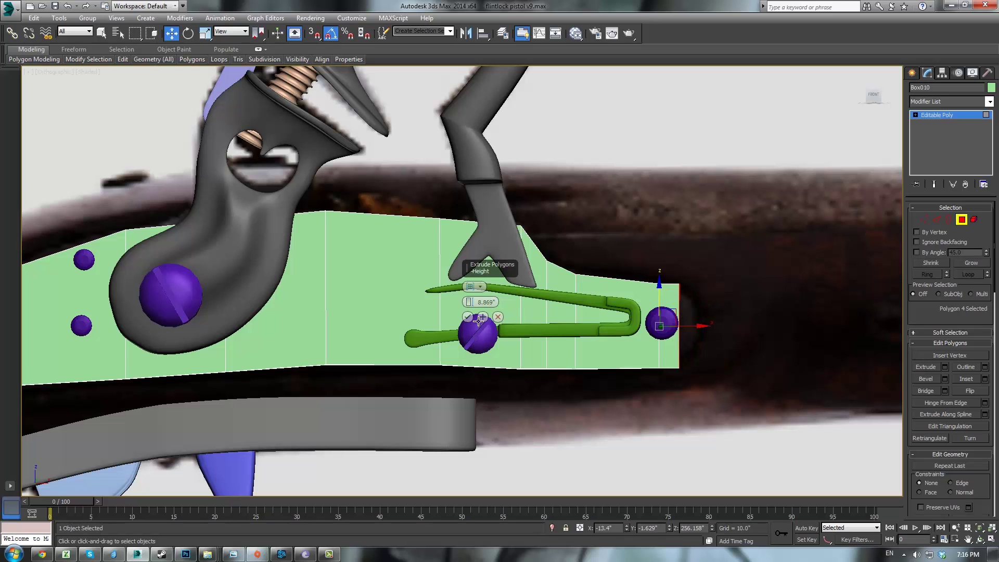
pyautogui.click(482, 317)
pyautogui.click(469, 317)
# - Pull the end vertices back slightly and scale the last two vertex columns vertically inward to round the plate's tip
pyautogui.press('1')
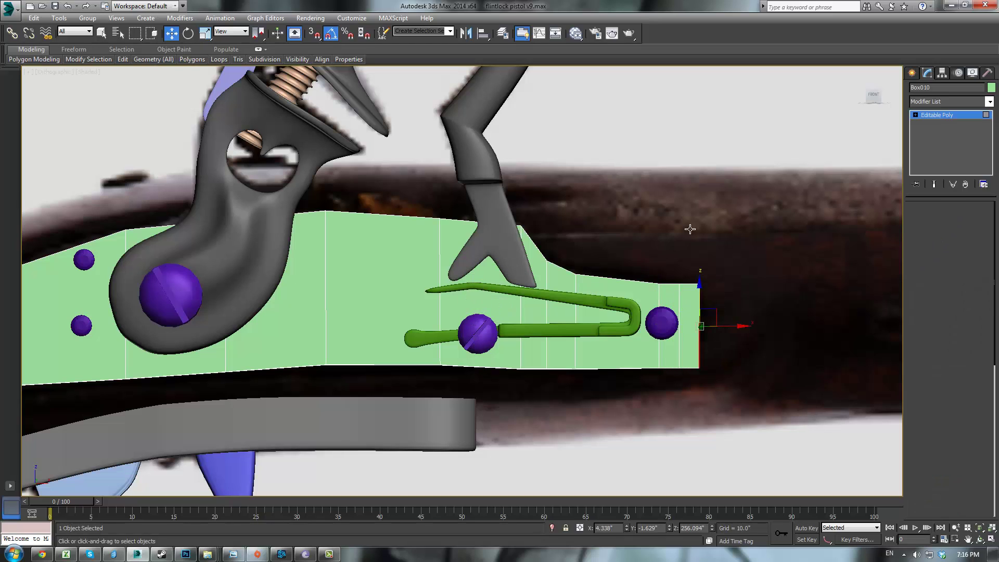
pyautogui.moveTo(657, 253); pyautogui.dragTo(688, 291)
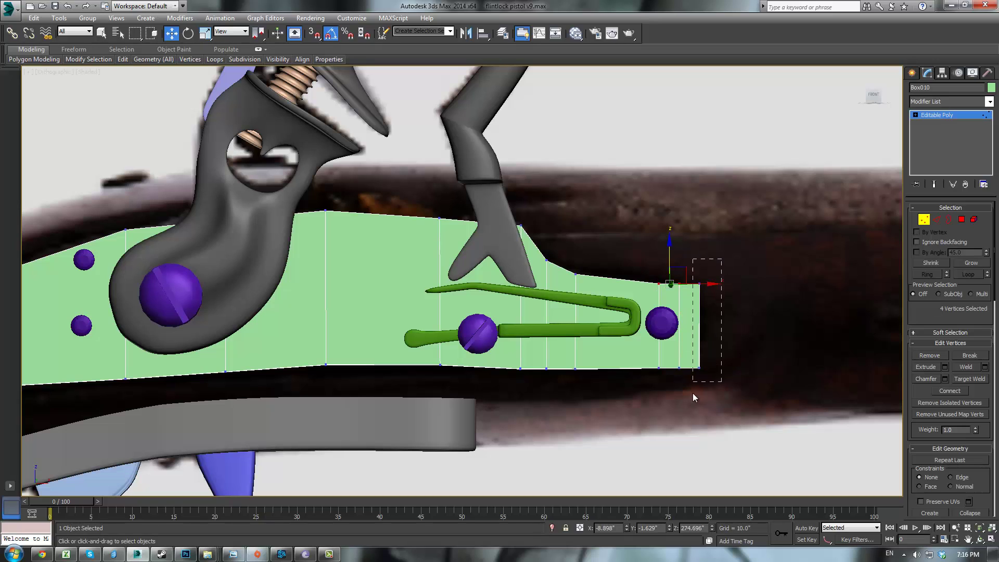
pyautogui.moveTo(693, 393); pyautogui.dragTo(693, 394)
pyautogui.moveTo(733, 329); pyautogui.dragTo(727, 329)
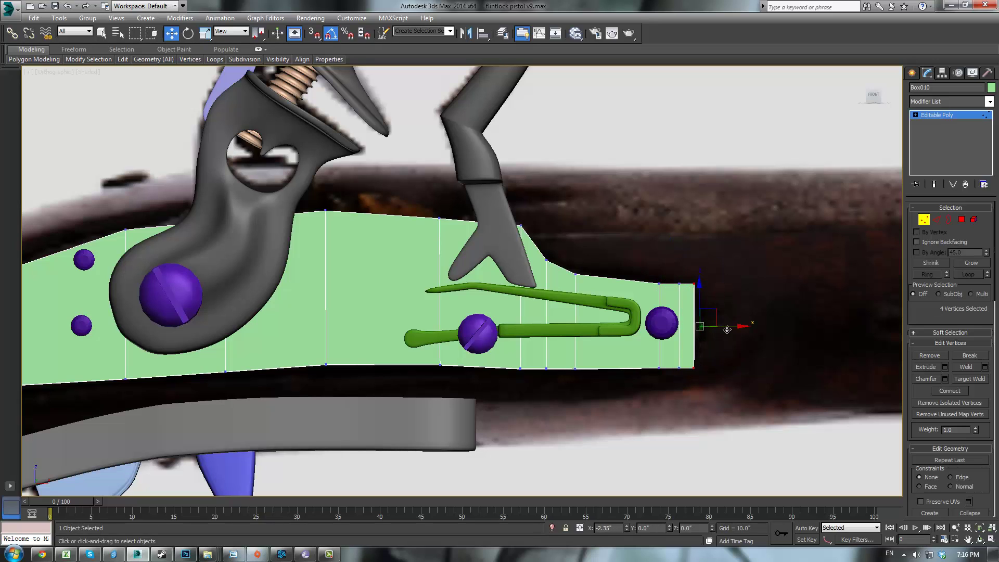
pyautogui.press('r')
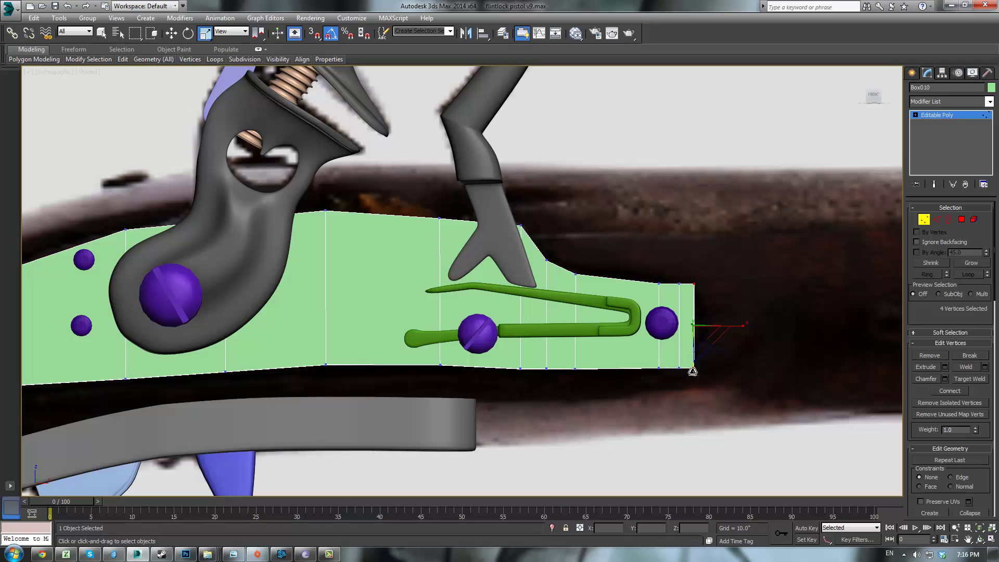
pyautogui.moveTo(693, 372); pyautogui.dragTo(757, 332)
pyautogui.moveTo(682, 393); pyautogui.dragTo(677, 368)
pyautogui.click(706, 398)
pyautogui.click(940, 114)
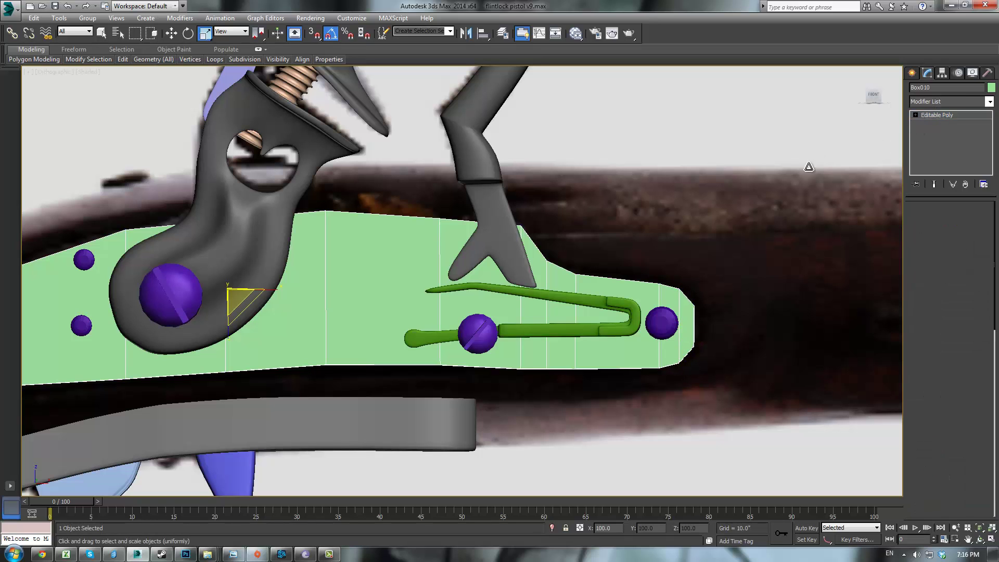
pyautogui.click(777, 208)
# - Select all 12 front-facing polygons of the lock plate from one tip to the other
pyautogui.scroll(-5, 719, 232)
pyautogui.scroll(2, 715, 237)
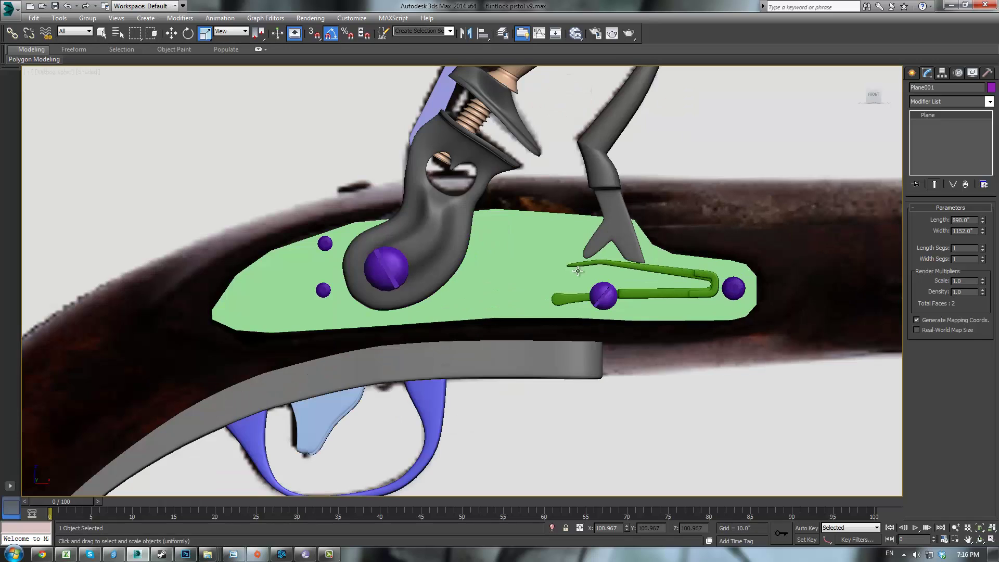
pyautogui.click(550, 268)
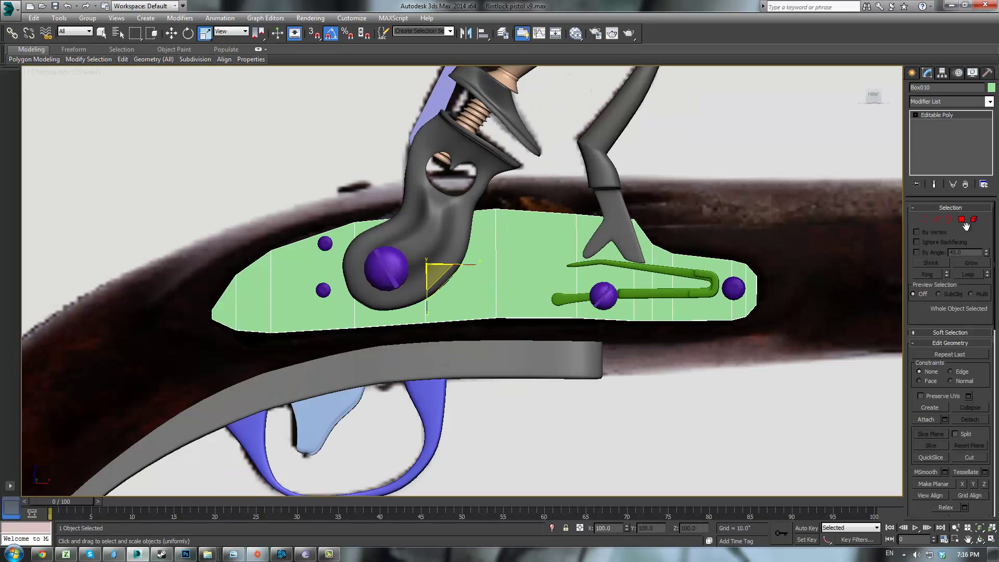
pyautogui.press('4')
pyautogui.click(228, 313)
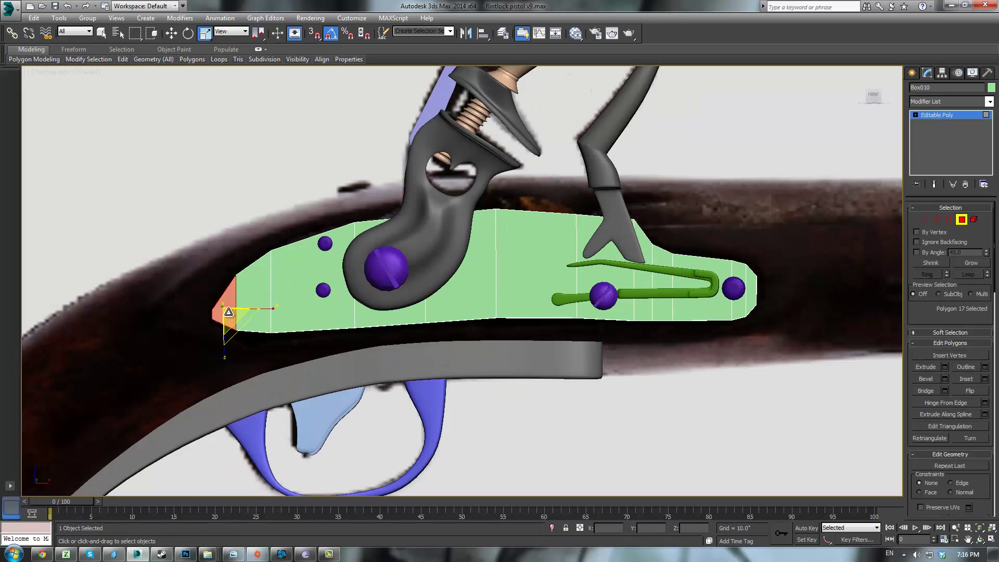
pyautogui.keyDown('ctrl'); pyautogui.click(252, 299); pyautogui.keyUp('ctrl')
pyautogui.press('q')
pyautogui.keyDown('ctrl'); pyautogui.click(308, 296); pyautogui.keyUp('ctrl')
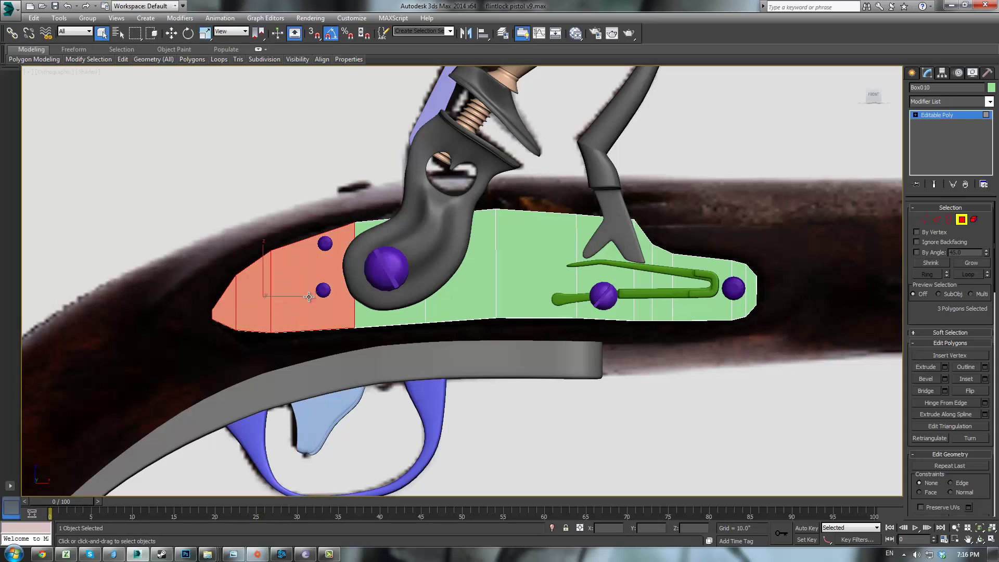
pyautogui.keyDown('ctrl'); pyautogui.click(406, 313); pyautogui.keyUp('ctrl')
pyautogui.keyDown('ctrl'); pyautogui.click(461, 307); pyautogui.keyUp('ctrl')
pyautogui.keyDown('ctrl'); pyautogui.click(536, 307); pyautogui.keyUp('ctrl')
pyautogui.keyDown('ctrl'); pyautogui.click(607, 311); pyautogui.keyUp('ctrl')
pyautogui.keyDown('ctrl'); pyautogui.click(644, 311); pyautogui.keyUp('ctrl')
pyautogui.keyDown('ctrl'); pyautogui.click(663, 310); pyautogui.keyUp('ctrl')
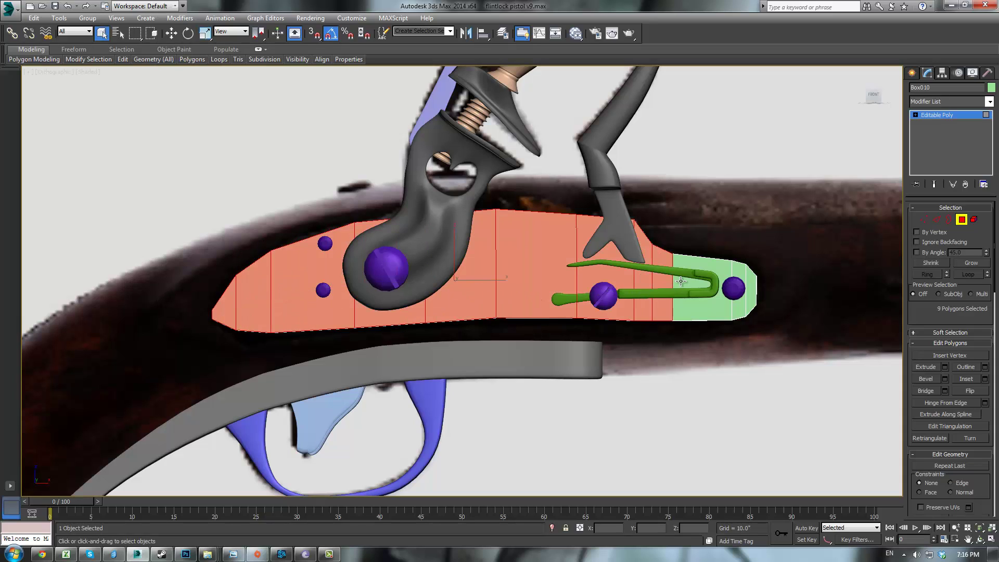
pyautogui.keyDown('ctrl'); pyautogui.click(681, 281); pyautogui.keyUp('ctrl')
pyautogui.keyDown('ctrl'); pyautogui.click(740, 283); pyautogui.keyUp('ctrl')
pyautogui.keyDown('ctrl'); pyautogui.click(750, 277); pyautogui.keyUp('ctrl')
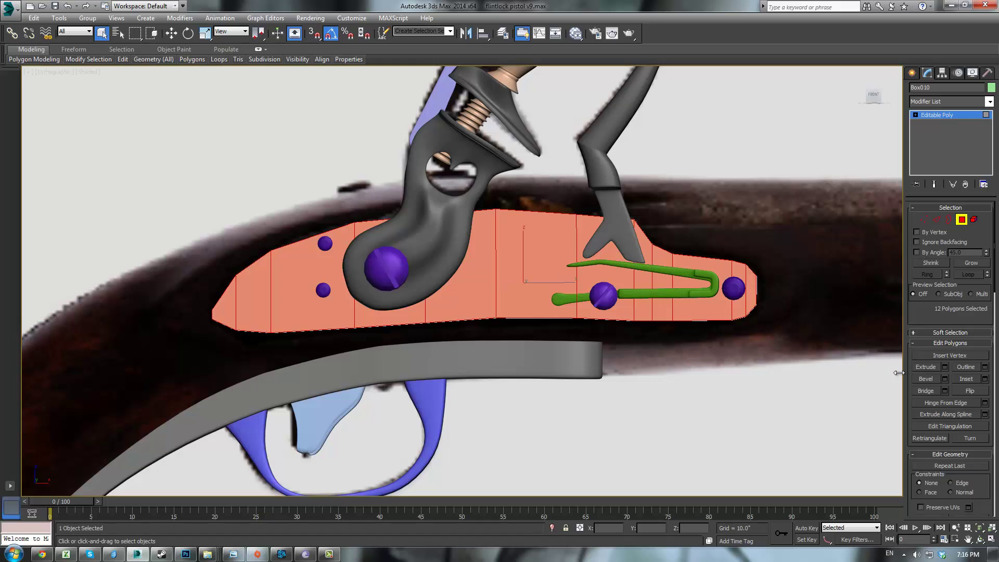
# - Try to inset the selected front polygons to form a narrow border around the lock plate
pyautogui.click(967, 379)
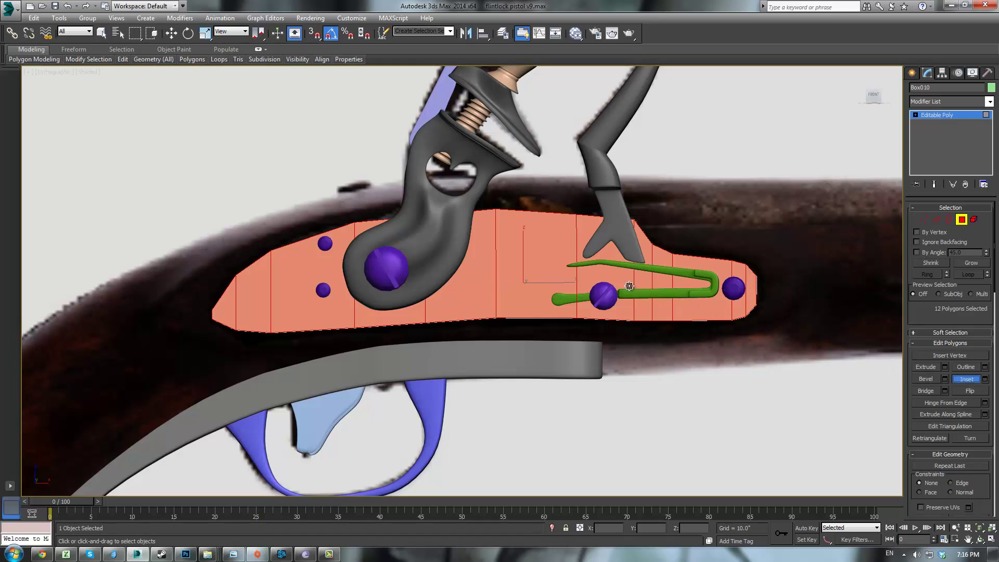
pyautogui.moveTo(630, 290); pyautogui.dragTo(632, 292)
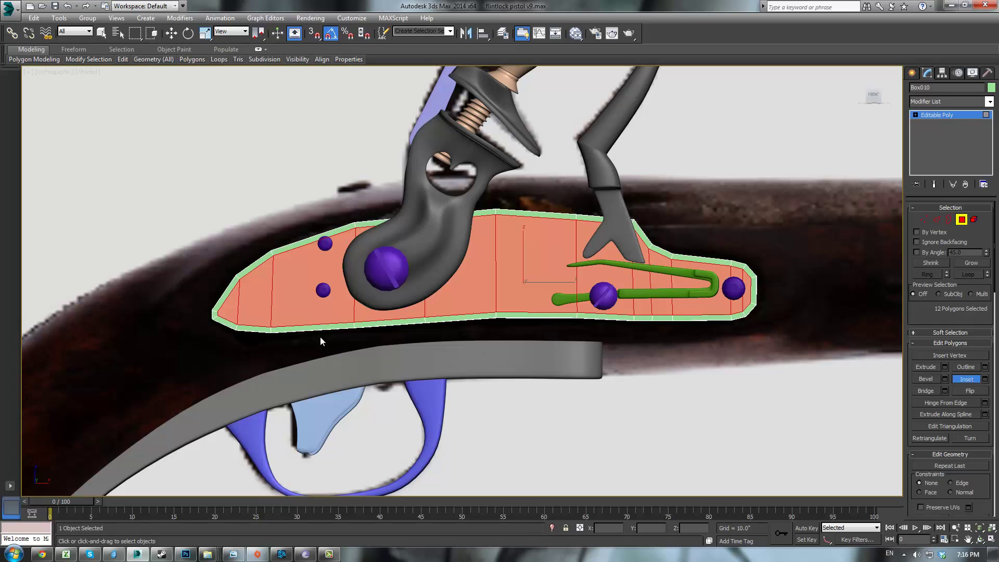
pyautogui.press('1')
pyautogui.scroll(5, 242, 313)
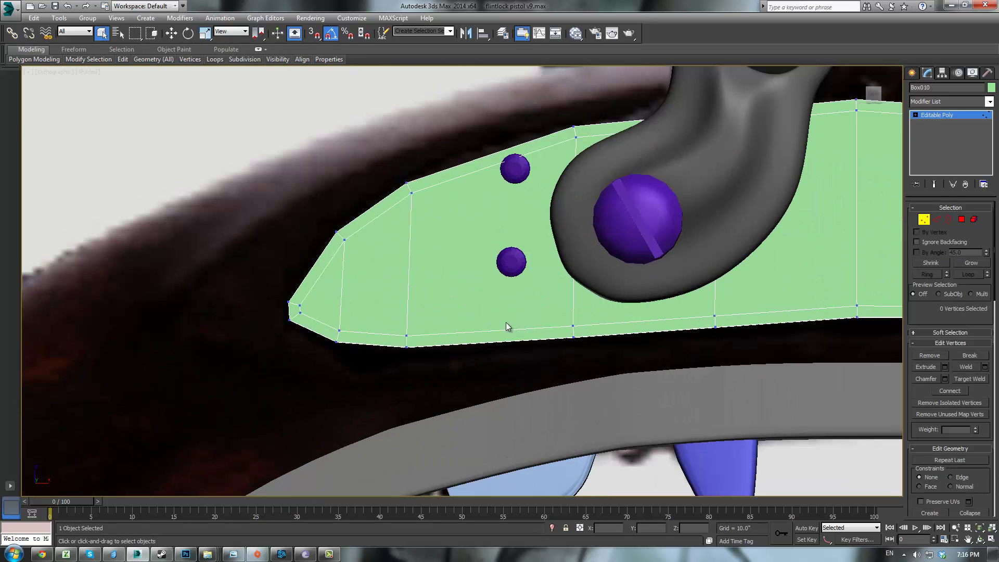
pyautogui.scroll(-3, 468, 321)
pyautogui.moveTo(710, 332); pyautogui.dragTo(428, 335, button='middle')
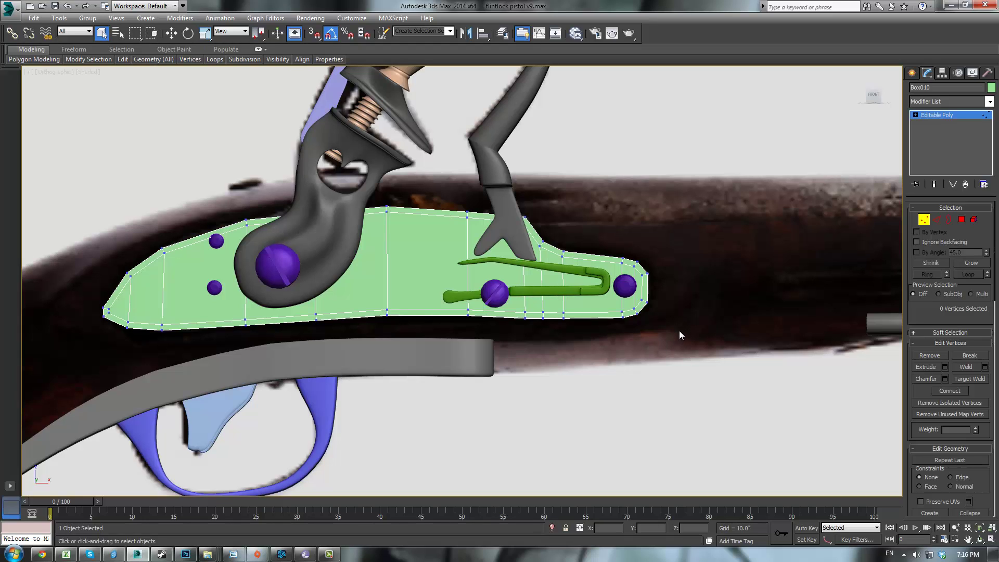
pyautogui.moveTo(675, 327); pyautogui.dragTo(746, 348, button='middle')
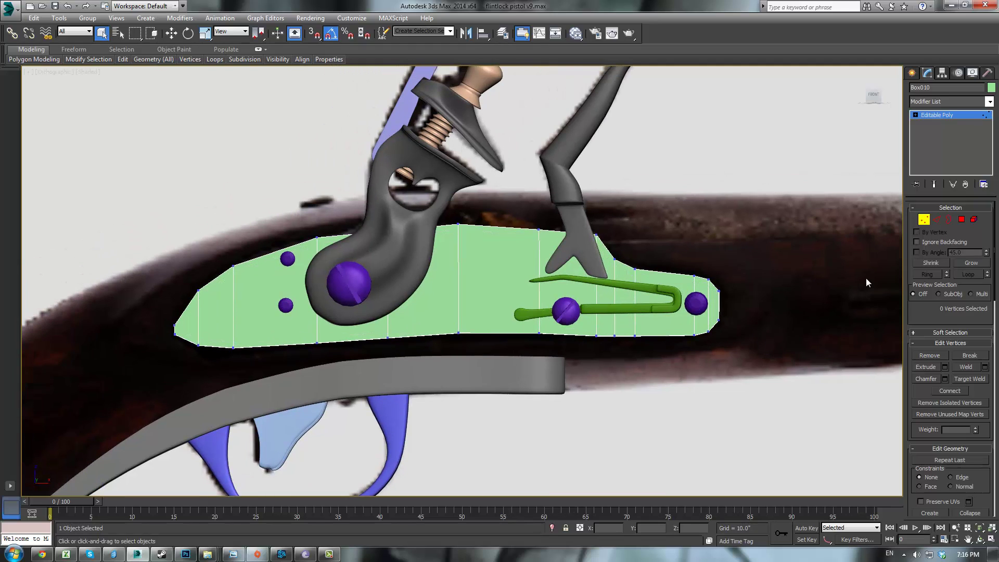
# - Bevel the plate's selected front polygons, undo the first result and bevel them again with a wider sloped border
pyautogui.click(962, 219)
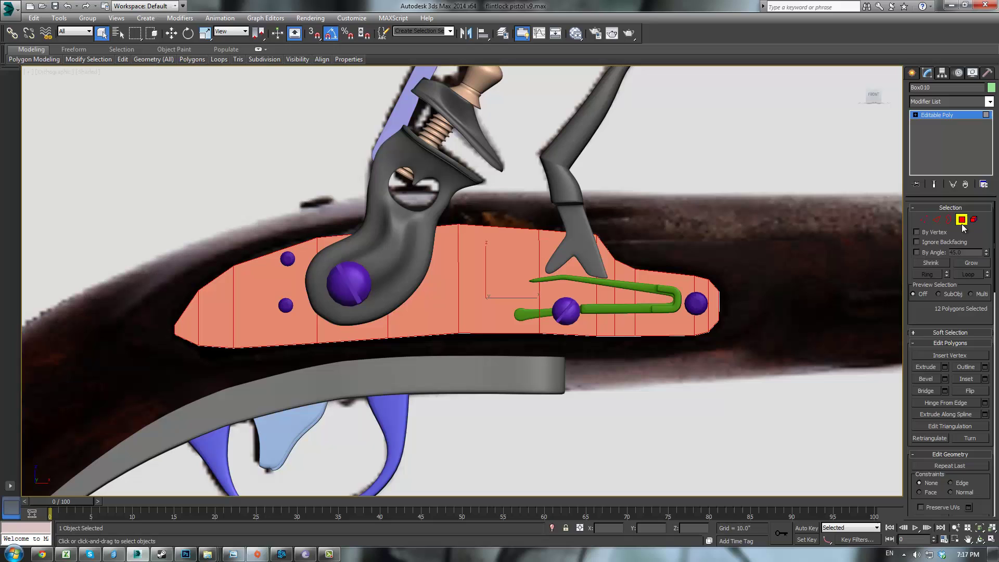
pyautogui.click(923, 380)
pyautogui.keyDown('alt'); pyautogui.moveTo(683, 410); pyautogui.dragTo(683, 324, button='middle'); pyautogui.keyUp('alt')
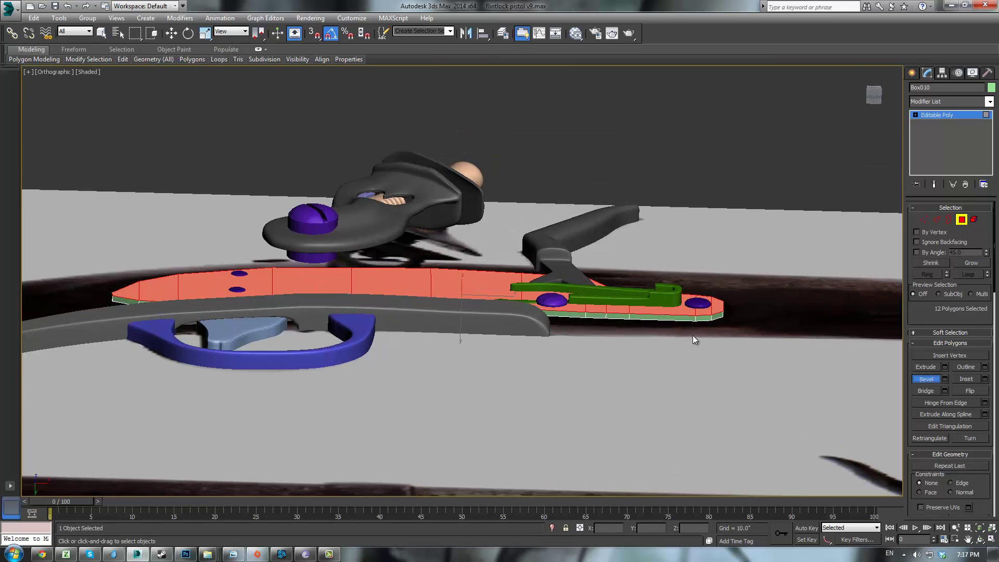
pyautogui.scroll(8, 651, 354)
pyautogui.moveTo(630, 241)
pyautogui.mouseDown()
pyautogui.moveTo(634, 216)
pyautogui.moveTo(634, 239)
pyautogui.mouseUp()
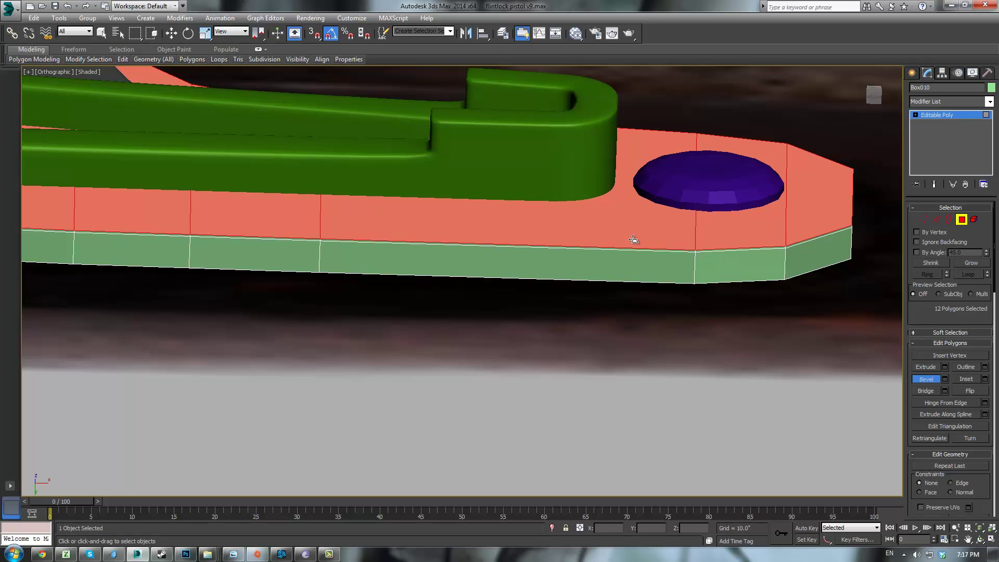
pyautogui.moveTo(640, 231)
pyautogui.mouseDown()
pyautogui.moveTo(640, 205)
pyautogui.moveTo(640, 218)
pyautogui.mouseUp()
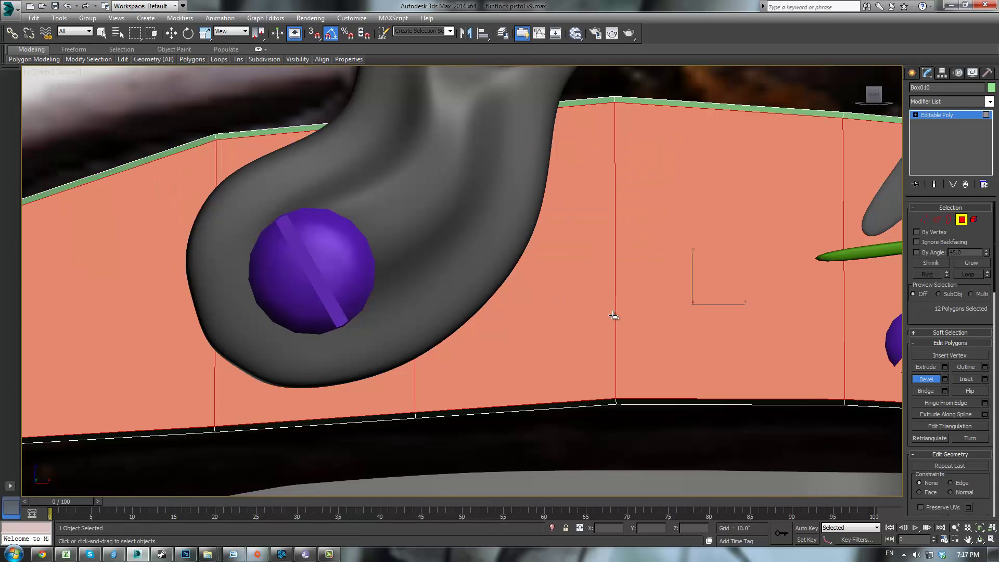
pyautogui.hotkey('ctrl', 'z')
pyautogui.moveTo(565, 320); pyautogui.dragTo(566, 303)
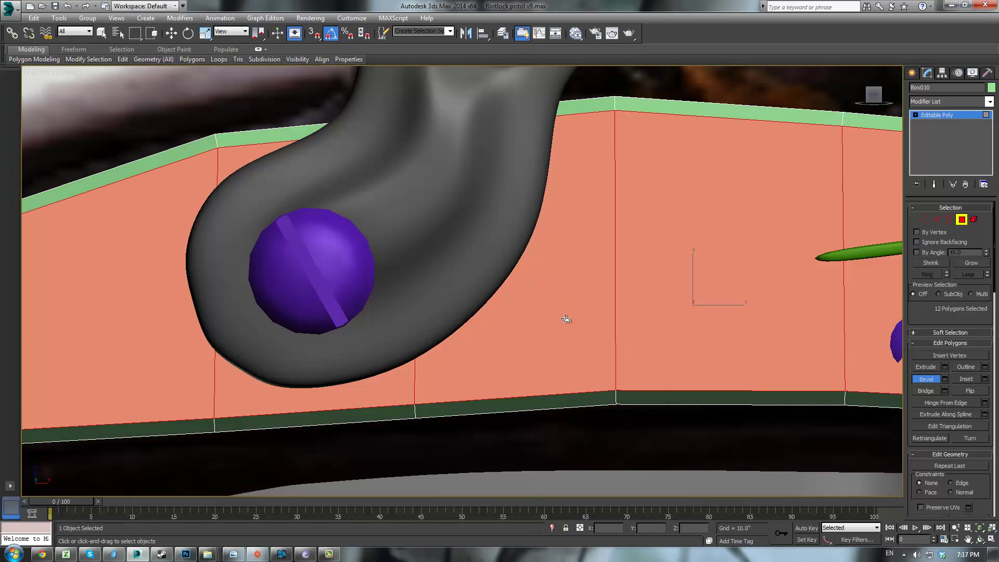
# - Examine the beveled border along the lock plate's underside and spring-side tip, ending at the plate's back face
pyautogui.scroll(-4, 643, 364)
pyautogui.keyDown('alt'); pyautogui.moveTo(667, 363); pyautogui.dragTo(673, 309, button='middle'); pyautogui.keyUp('alt')
pyautogui.press('p')
pyautogui.scroll(6, 728, 333)
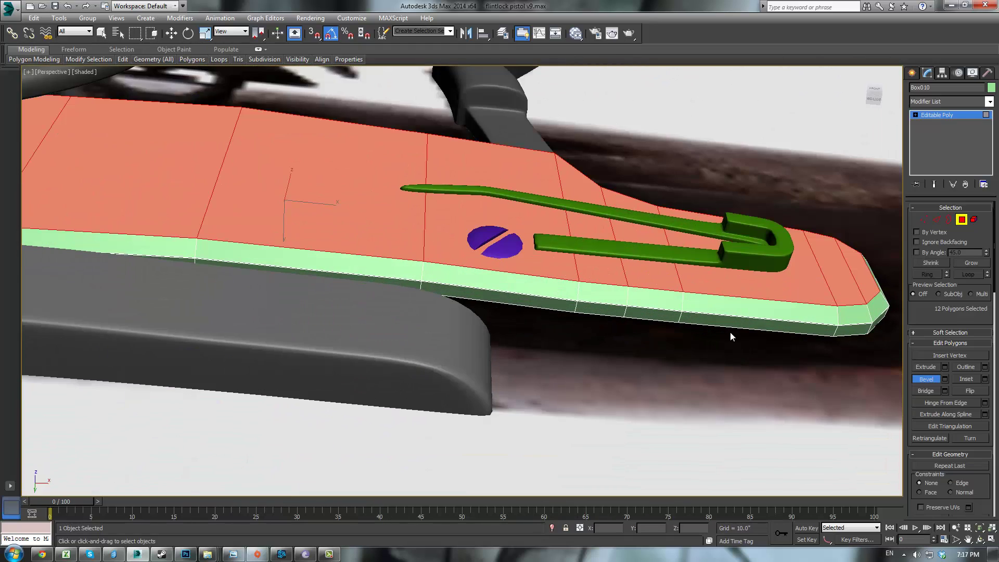
pyautogui.moveTo(733, 337); pyautogui.dragTo(529, 332, button='middle')
pyautogui.scroll(3, 529, 332)
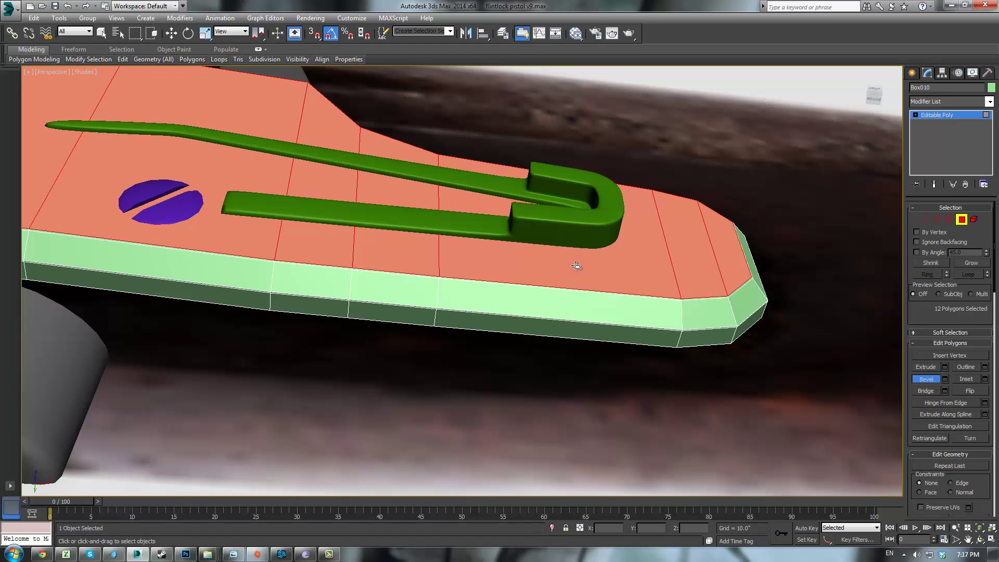
pyautogui.keyDown('alt'); pyautogui.moveTo(789, 279); pyautogui.dragTo(768, 338, button='middle'); pyautogui.keyUp('alt')
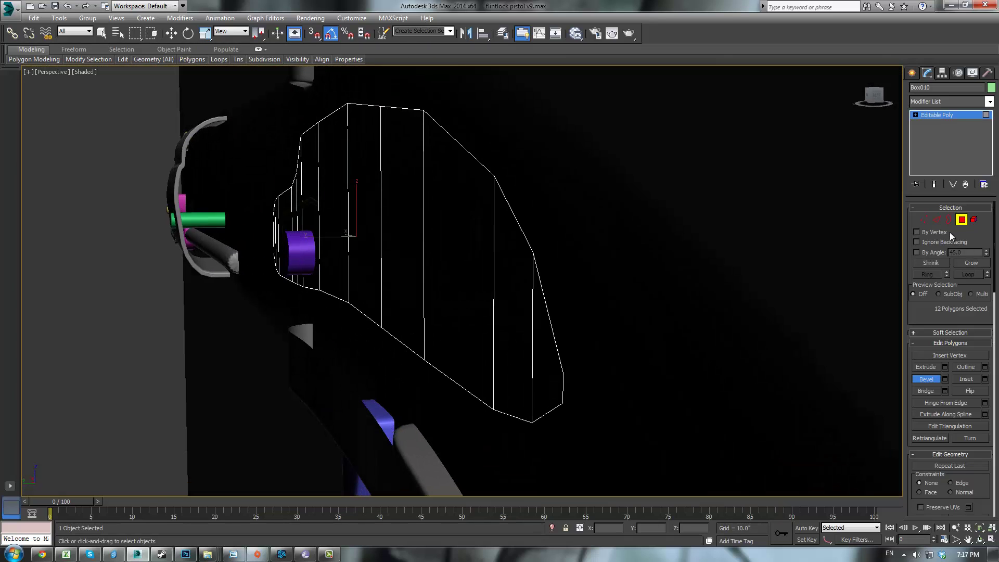
# - Leave the Bevel tool and select all 12 back-facing polygons of the lock plate from tip to tip
pyautogui.press('q')
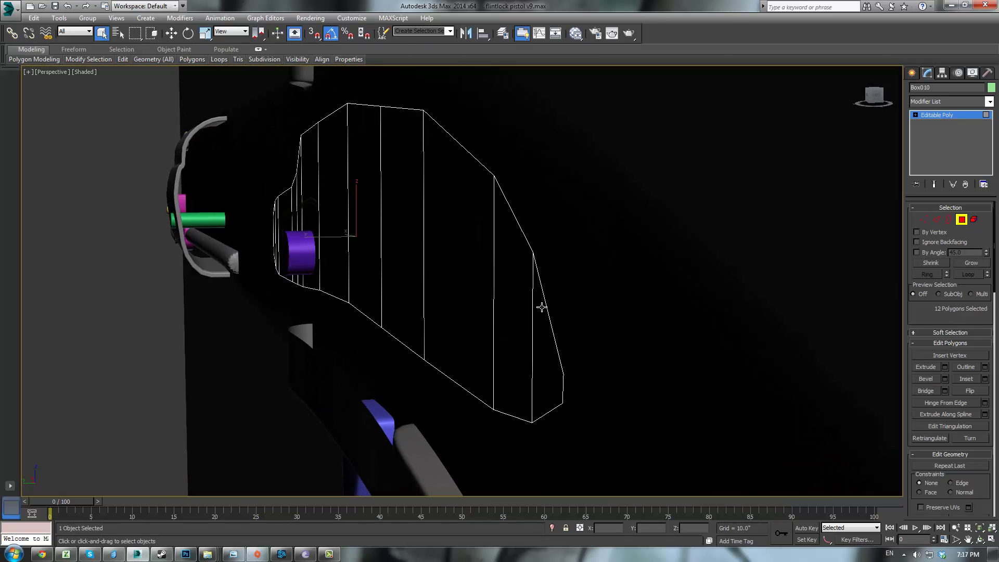
pyautogui.click(542, 307)
pyautogui.keyDown('ctrl'); pyautogui.click(518, 294); pyautogui.keyUp('ctrl')
pyautogui.keyDown('ctrl'); pyautogui.click(477, 270); pyautogui.keyUp('ctrl')
pyautogui.keyDown('ctrl'); pyautogui.click(404, 235); pyautogui.keyUp('ctrl')
pyautogui.keyDown('ctrl'); pyautogui.click(354, 203); pyautogui.keyUp('ctrl')
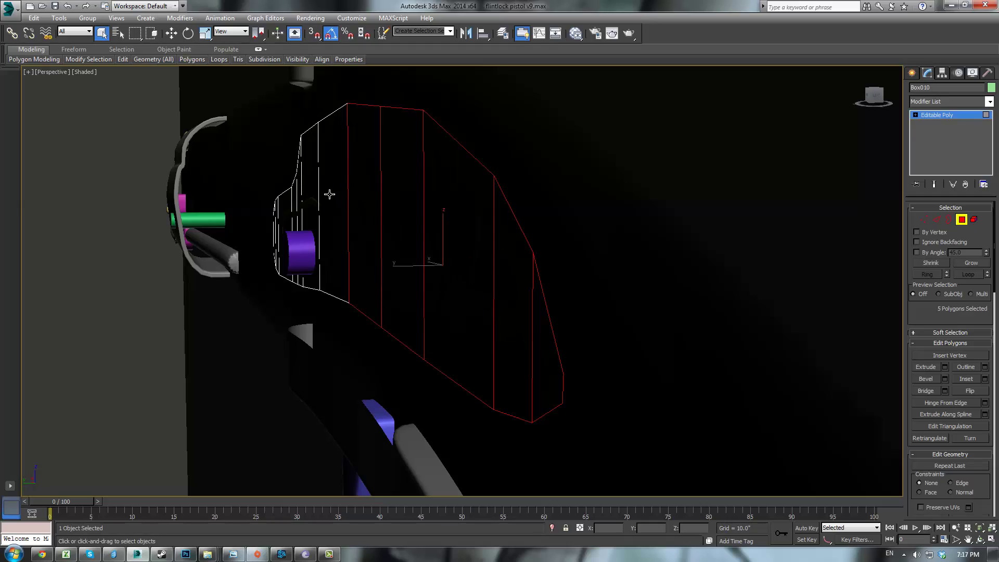
pyautogui.keyDown('ctrl'); pyautogui.click(327, 194); pyautogui.keyUp('ctrl')
pyautogui.keyDown('ctrl'); pyautogui.click(308, 194); pyautogui.keyUp('ctrl')
pyautogui.keyDown('alt'); pyautogui.moveTo(308, 193); pyautogui.dragTo(654, 225, button='middle'); pyautogui.keyUp('alt')
pyautogui.keyDown('ctrl'); pyautogui.click(331, 240); pyautogui.keyUp('ctrl')
pyautogui.keyDown('ctrl'); pyautogui.click(293, 252); pyautogui.keyUp('ctrl')
pyautogui.keyDown('ctrl'); pyautogui.click(209, 269); pyautogui.keyUp('ctrl')
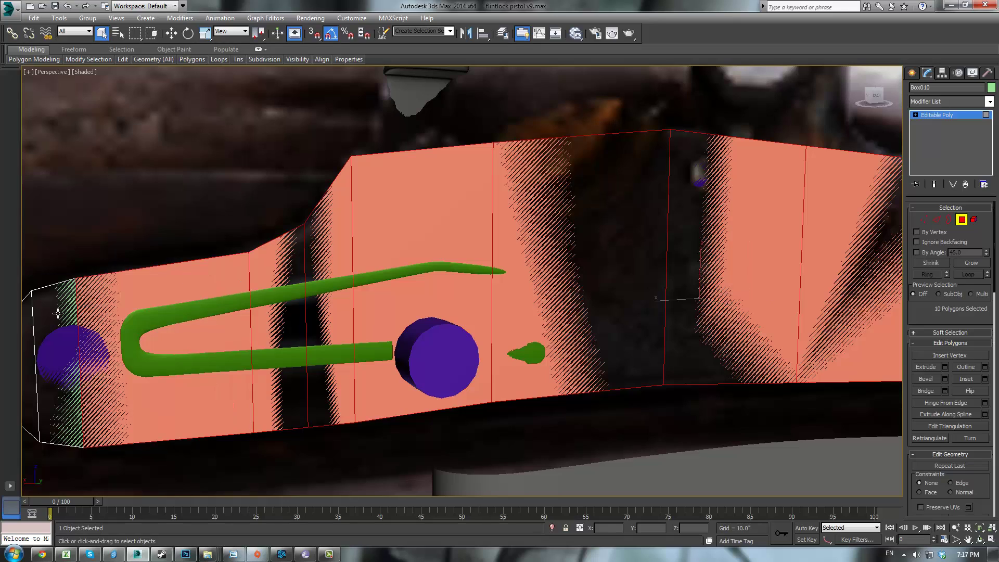
pyautogui.keyDown('ctrl'); pyautogui.click(55, 315); pyautogui.keyUp('ctrl')
pyautogui.keyDown('ctrl'); pyautogui.click(29, 331); pyautogui.keyUp('ctrl')
# - Extrude the selected back polygons of the lock plate by 5.05"
pyautogui.moveTo(187, 330); pyautogui.dragTo(600, 275, button='middle')
pyautogui.scroll(3, 601, 275)
pyautogui.click(945, 368)
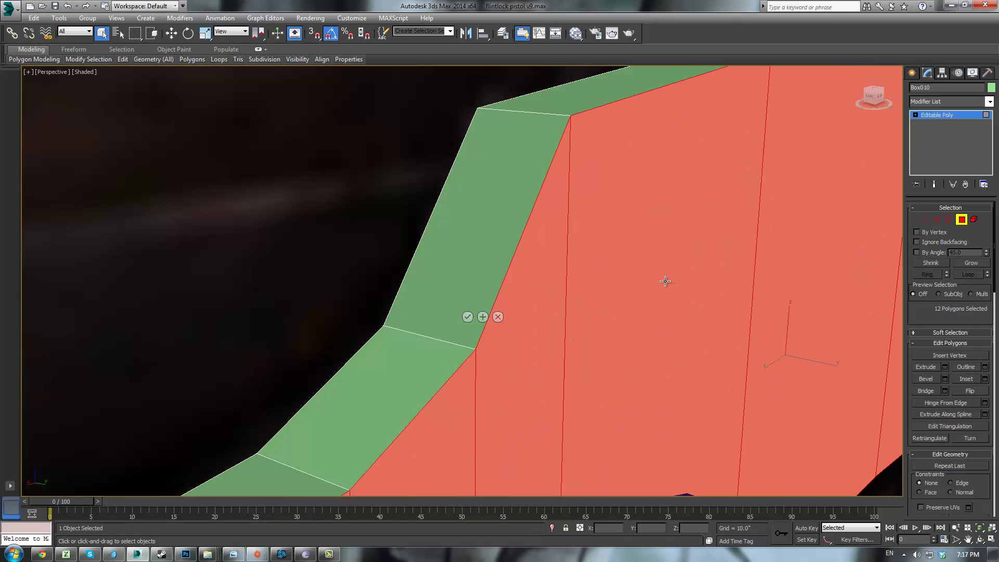
pyautogui.moveTo(520, 264); pyautogui.dragTo(517, 326, button='middle')
pyautogui.moveTo(469, 302); pyautogui.dragTo(479, 326)
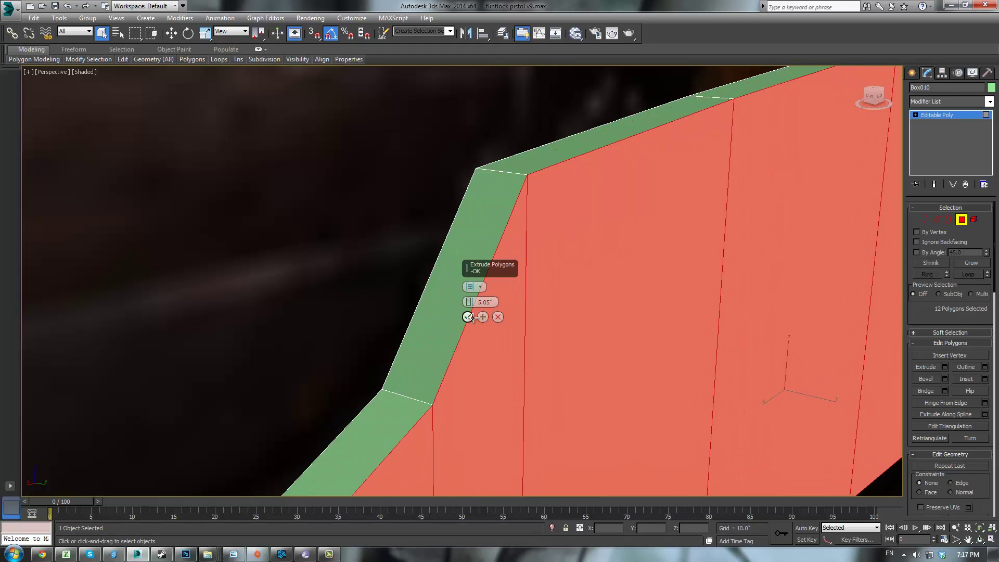
pyautogui.click(468, 317)
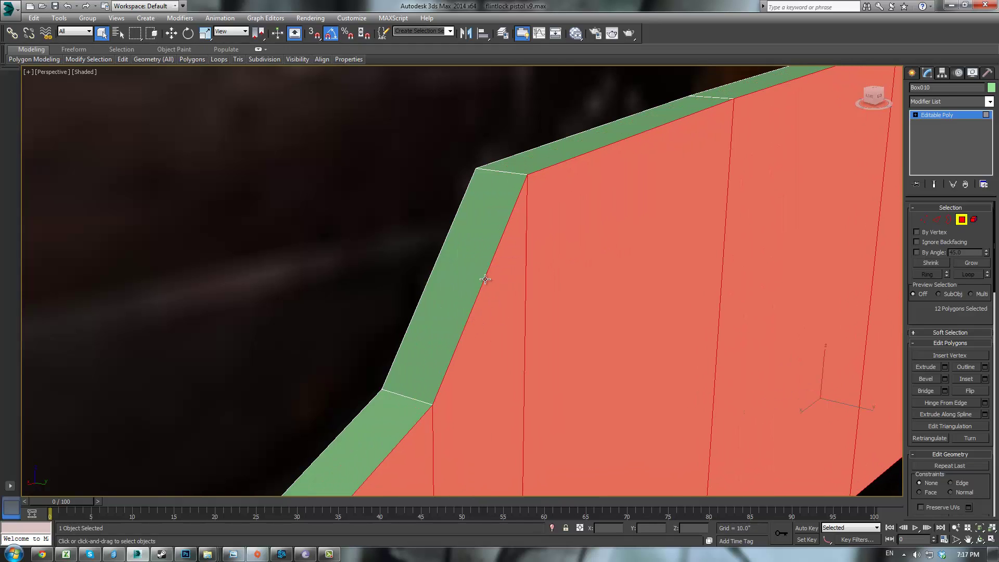
# - Extrude the same back polygons again by 0.154" to add a thin supporting edge strip
pyautogui.click(945, 368)
pyautogui.moveTo(471, 302); pyautogui.dragTo(475, 333)
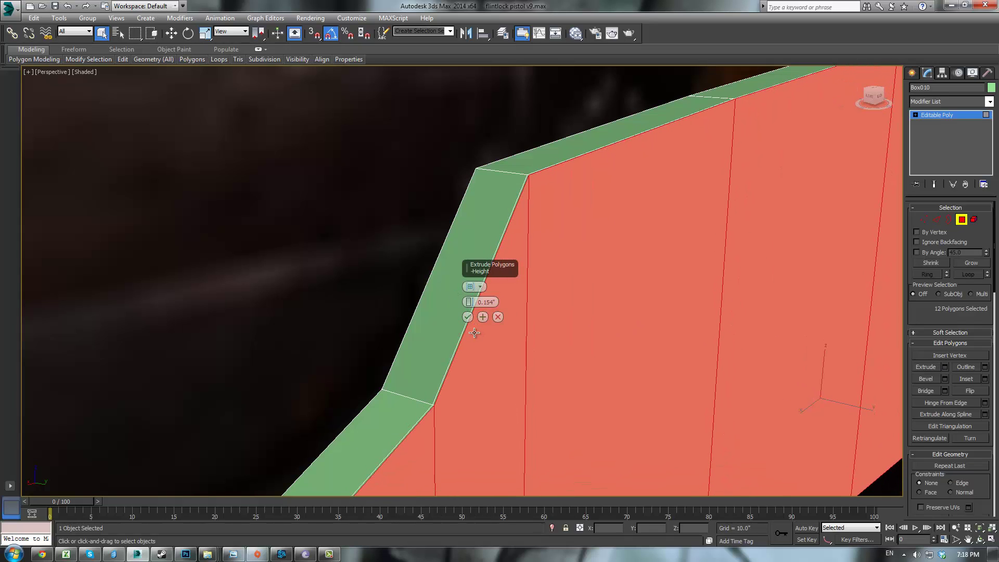
pyautogui.click(468, 317)
# - Leave polygon editing, apply a TurboSmooth modifier with 2 iterations to the lock plate and deselect it
pyautogui.scroll(-4, 524, 300)
pyautogui.keyDown('alt'); pyautogui.moveTo(524, 300); pyautogui.dragTo(667, 277, button='middle'); pyautogui.keyUp('alt')
pyautogui.click(957, 118)
pyautogui.click(942, 103)
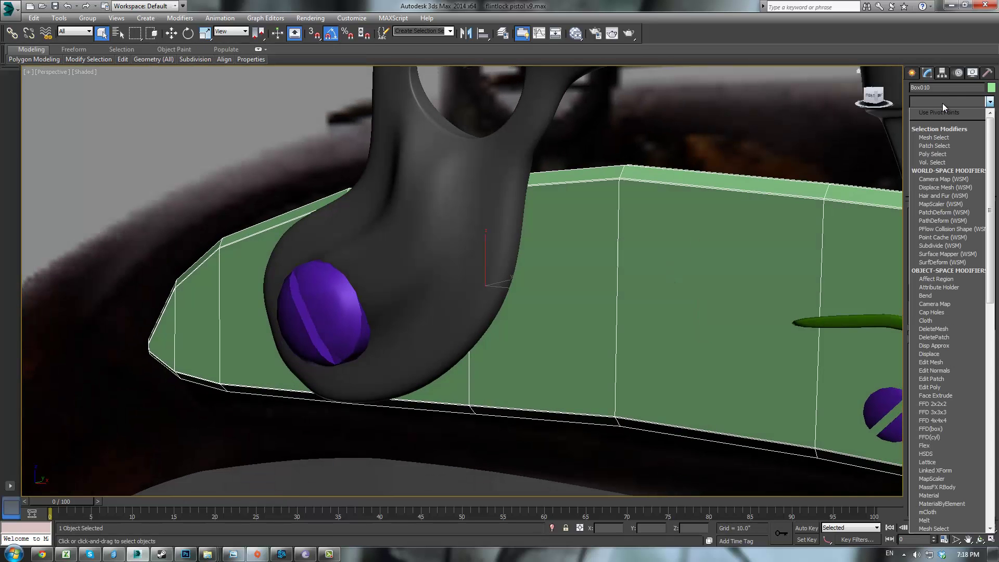
pyautogui.write('tu')
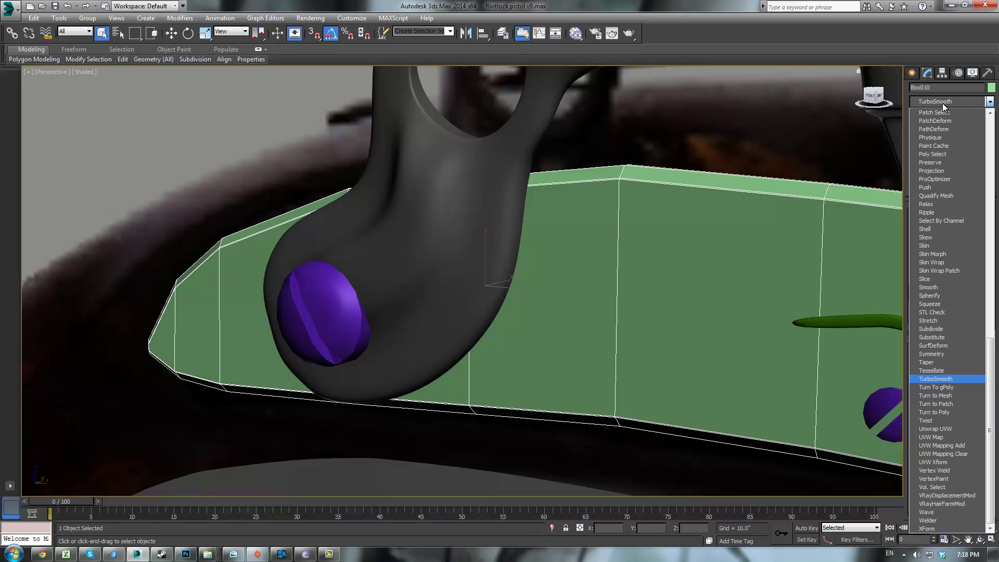
pyautogui.press('Return')
pyautogui.click(985, 223)
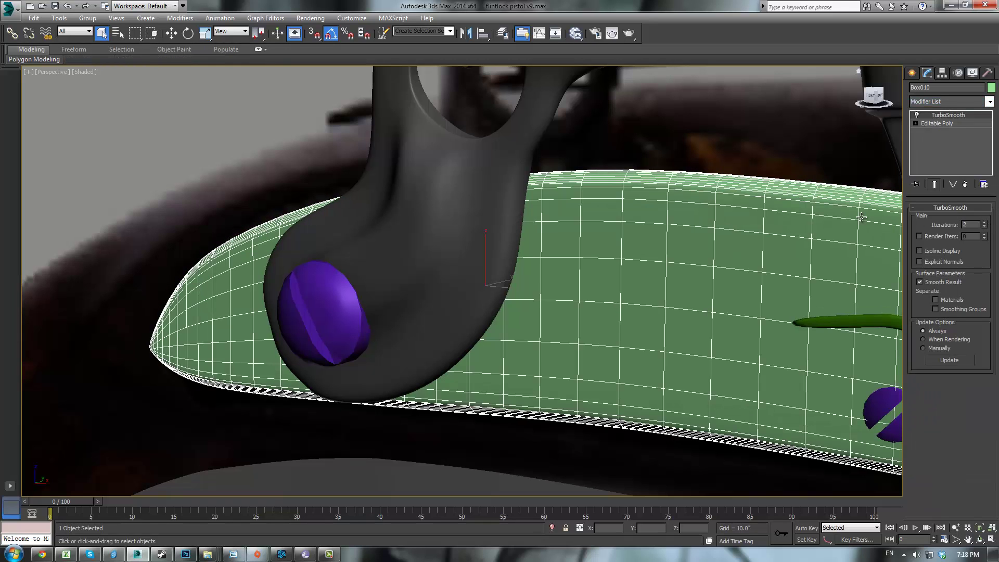
pyautogui.scroll(-5, 554, 103)
pyautogui.click(633, 360)
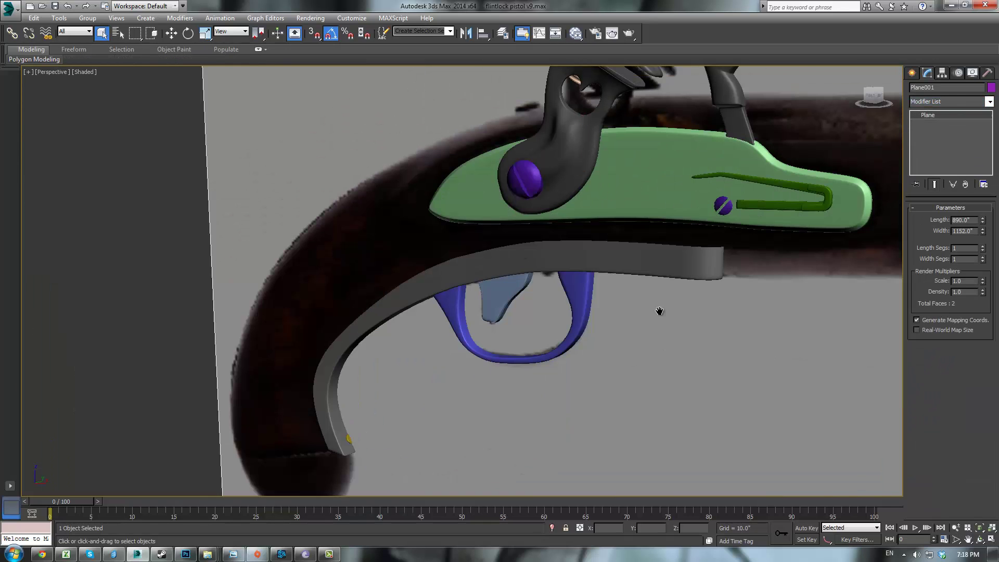
# - Spread the inner bevel corner vertices at the plate's grip-side tip apart and inward, and return to the TurboSmooth level
pyautogui.scroll(6, 661, 313)
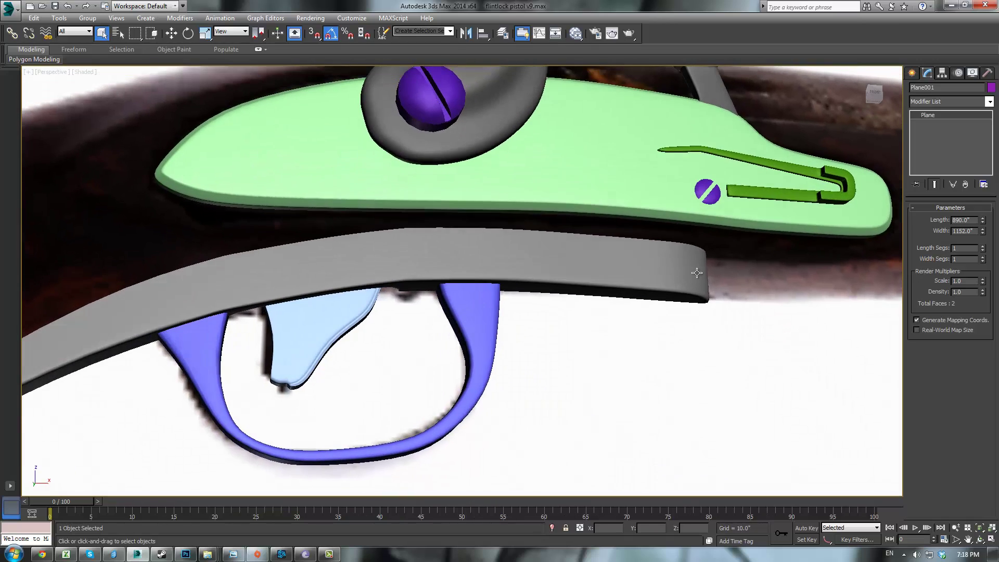
pyautogui.moveTo(697, 273)
pyautogui.keyDown('alt'); pyautogui.mouseDown(button='middle')
pyautogui.moveTo(671, 273)
pyautogui.moveTo(684, 279)
pyautogui.mouseUp(button='middle'); pyautogui.keyUp('alt')
pyautogui.scroll(6, 518, 246)
pyautogui.scroll(4, 598, 276)
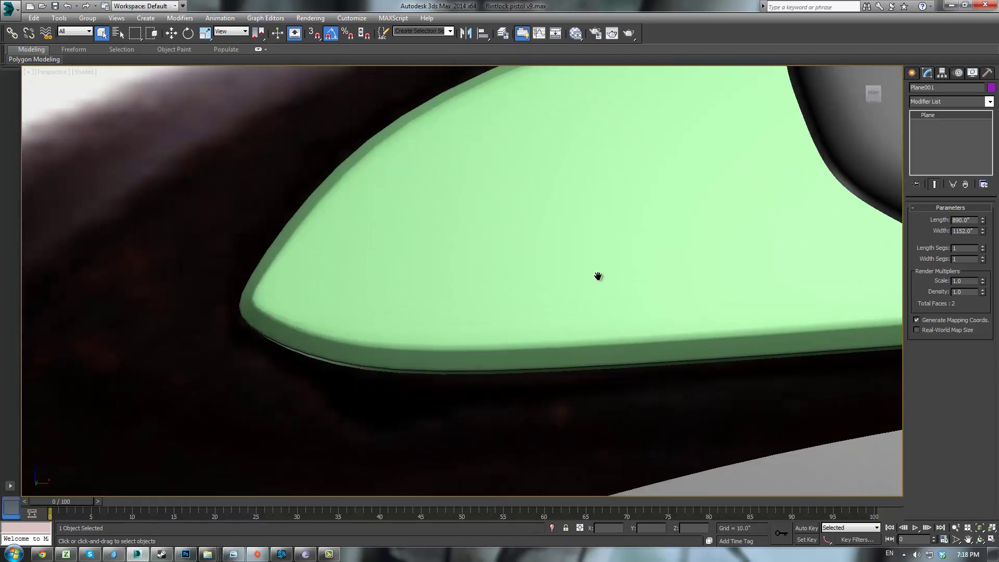
pyautogui.click(632, 264)
pyautogui.click(937, 124)
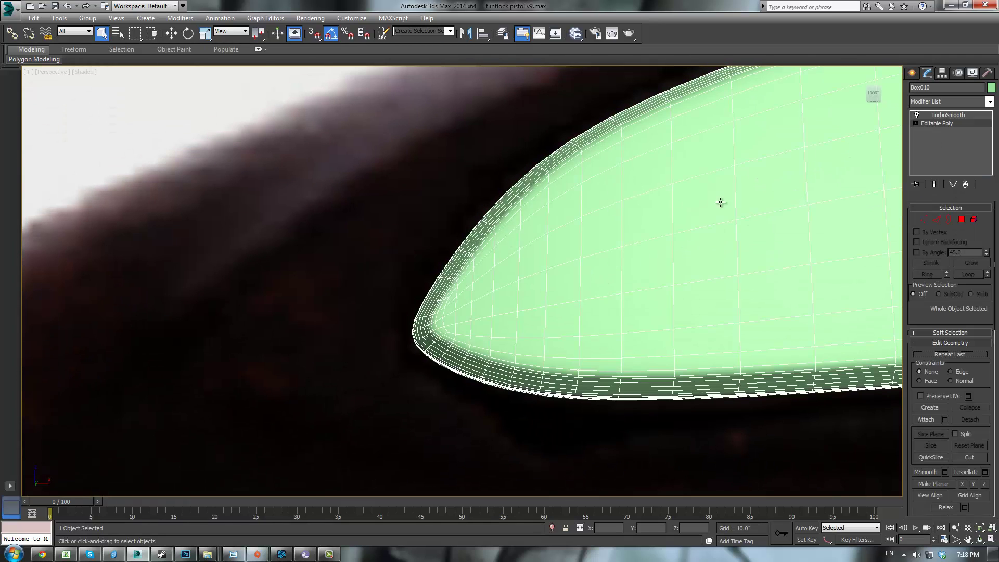
pyautogui.scroll(3, 603, 268)
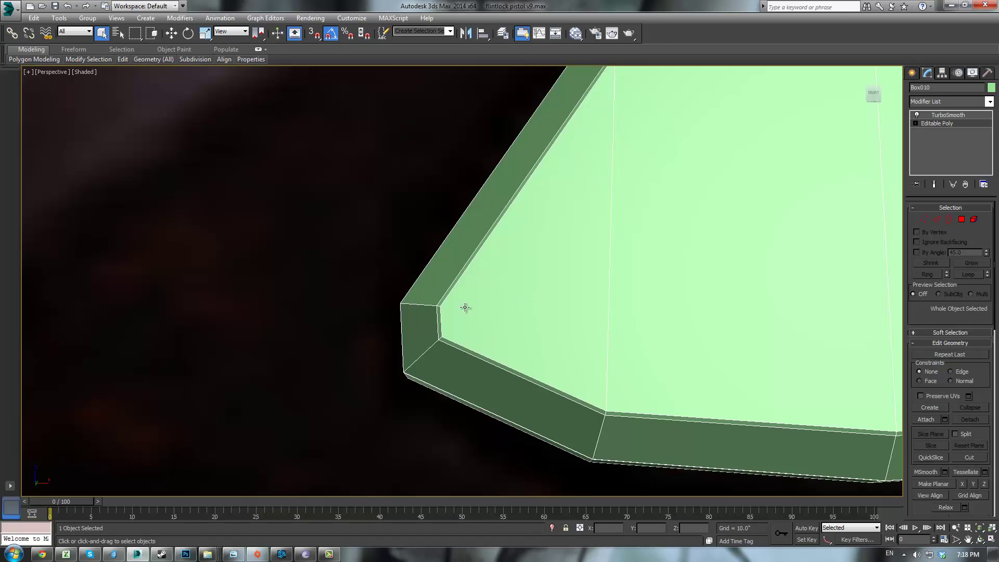
pyautogui.press('1')
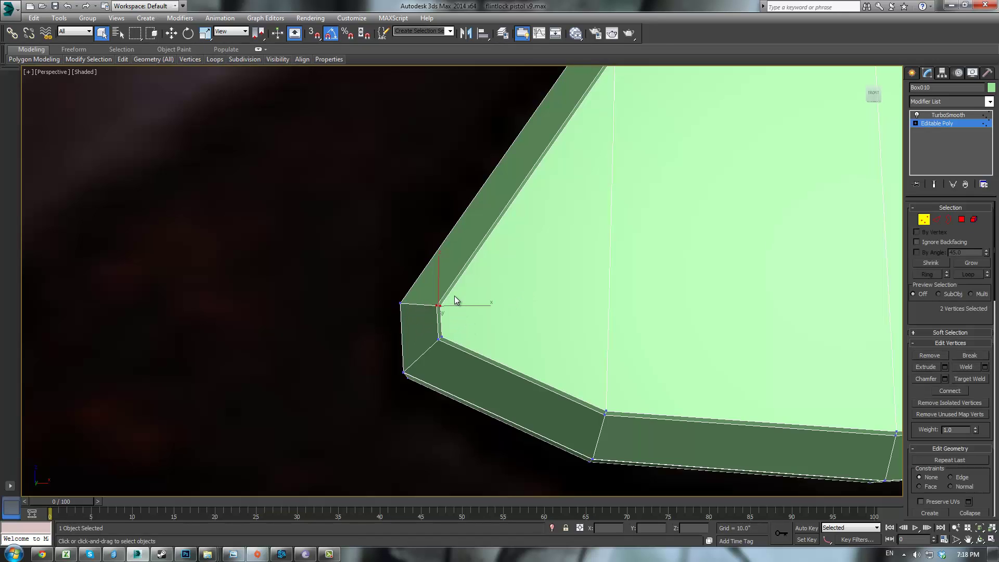
pyautogui.press('w')
pyautogui.moveTo(454, 294); pyautogui.dragTo(472, 260)
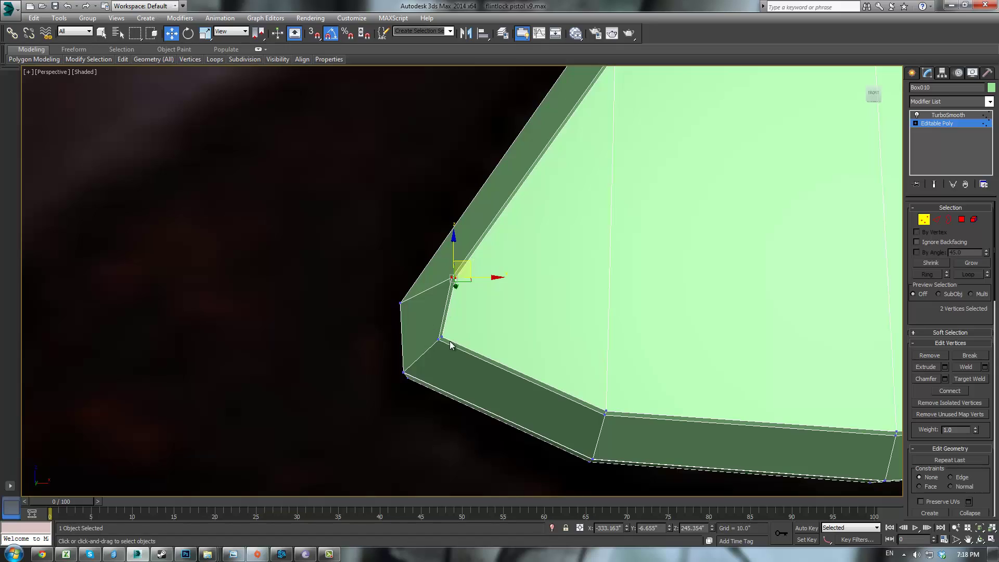
pyautogui.moveTo(460, 355); pyautogui.dragTo(497, 349)
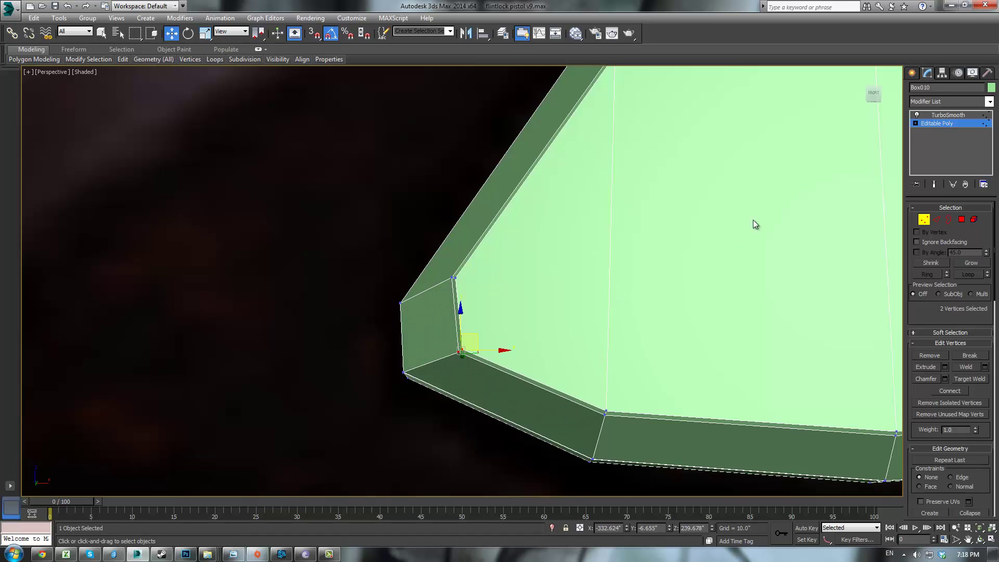
pyautogui.click(945, 125)
pyautogui.click(945, 116)
# - Deselect the lock plate and examine the smoothed plate with the hammer and spring against the reference image
pyautogui.scroll(-6, 701, 239)
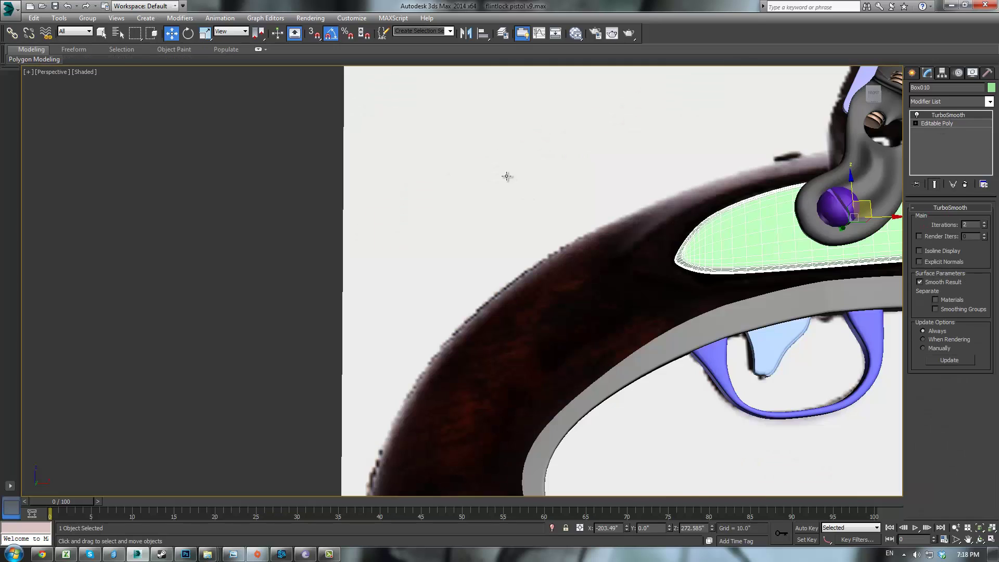
pyautogui.click(263, 288)
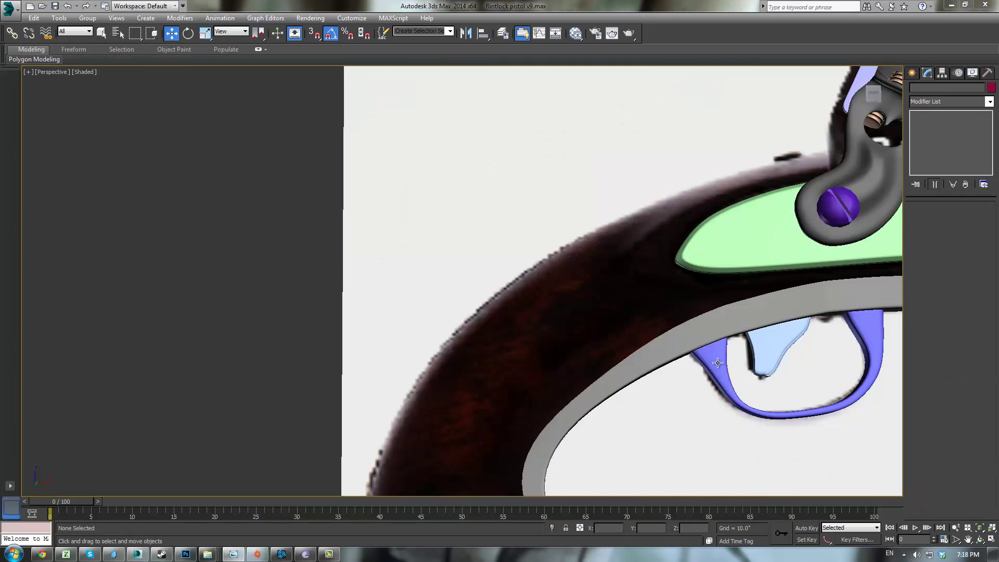
pyautogui.moveTo(718, 362); pyautogui.dragTo(643, 370, button='middle')
pyautogui.moveTo(749, 302); pyautogui.dragTo(489, 307, button='middle')
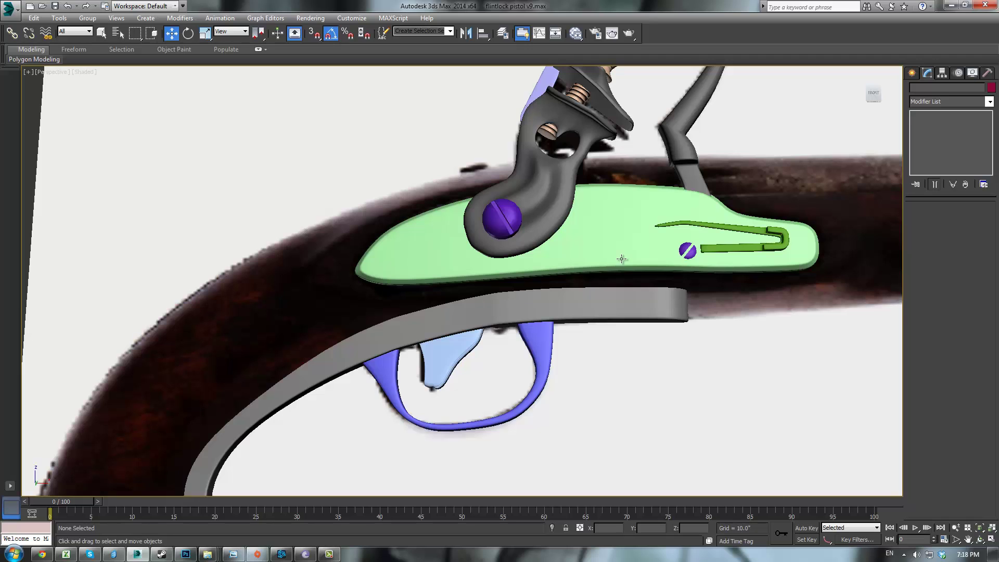
pyautogui.moveTo(622, 259); pyautogui.dragTo(582, 293, button='middle')
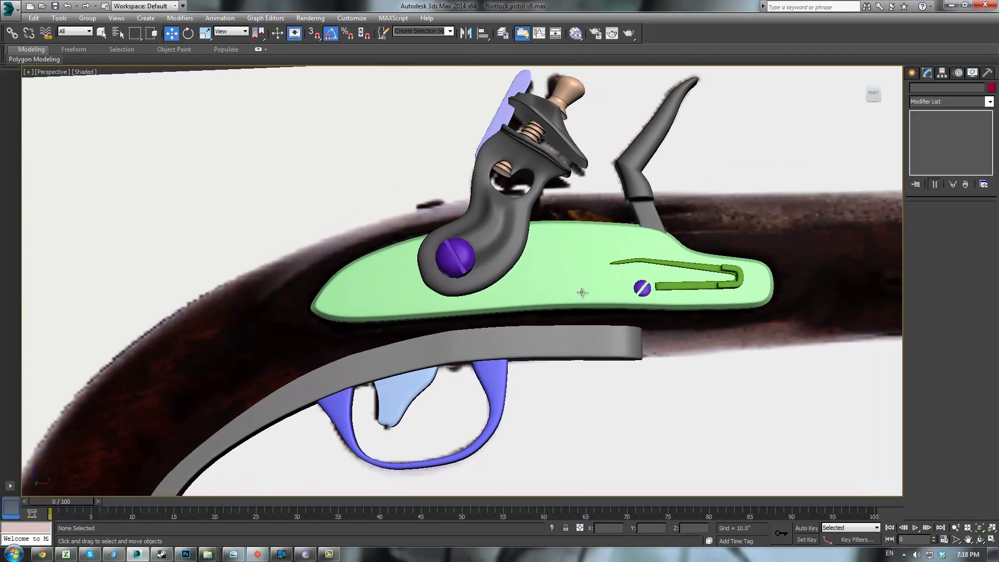
pyautogui.hotkey('alt', 'w')
pyautogui.hotkey('alt', 'w')
pyautogui.moveTo(550, 292)
pyautogui.keyDown('alt'); pyautogui.mouseDown(button='middle')
pyautogui.moveTo(554, 256)
pyautogui.moveTo(619, 265)
pyautogui.moveTo(549, 279)
pyautogui.mouseUp(button='middle'); pyautogui.keyUp('alt')
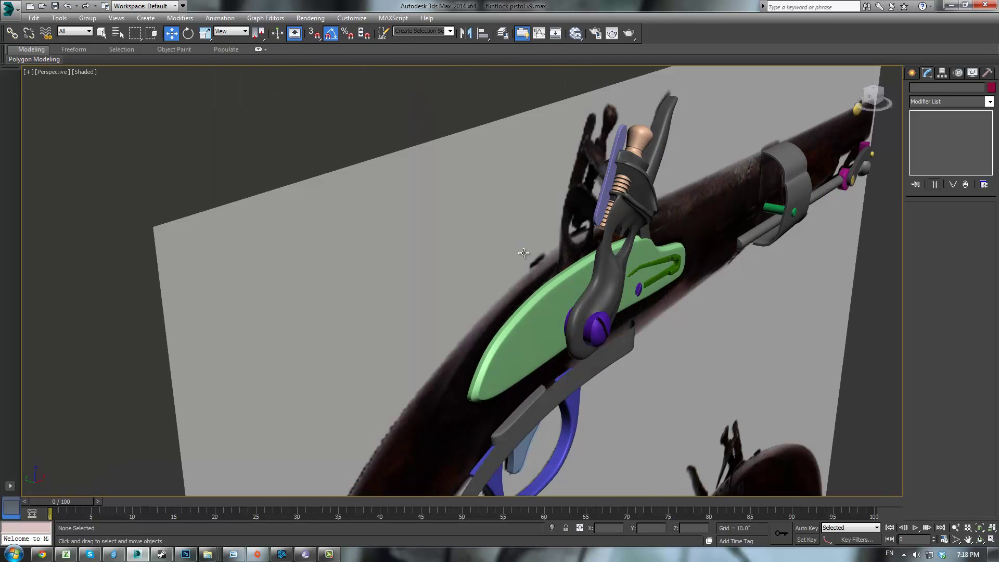
# - Unhide all parts of the pistol and hide the reference image plane
pyautogui.click(503, 240)
pyautogui.rightClick(504, 237)
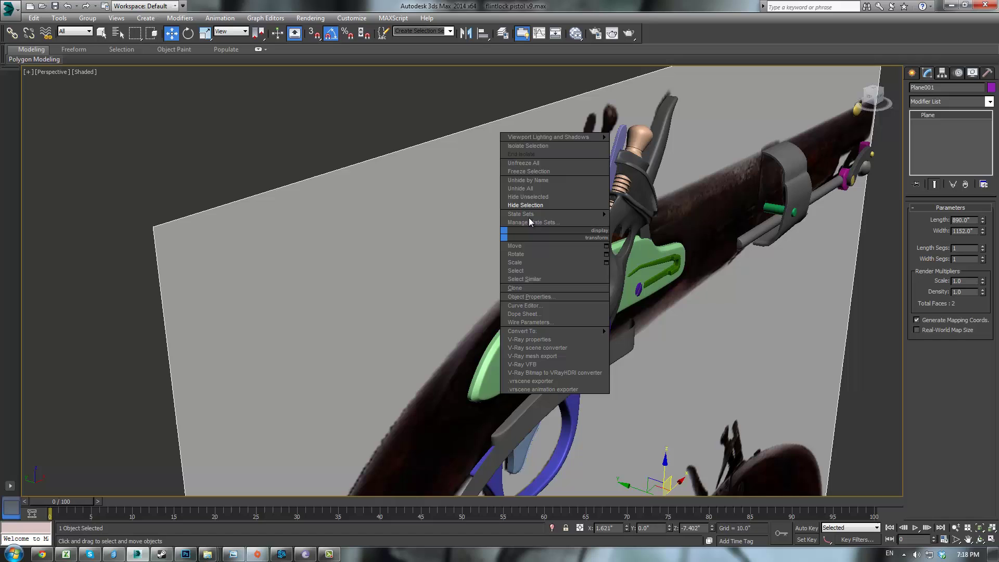
pyautogui.click(541, 194)
pyautogui.rightClick(443, 166)
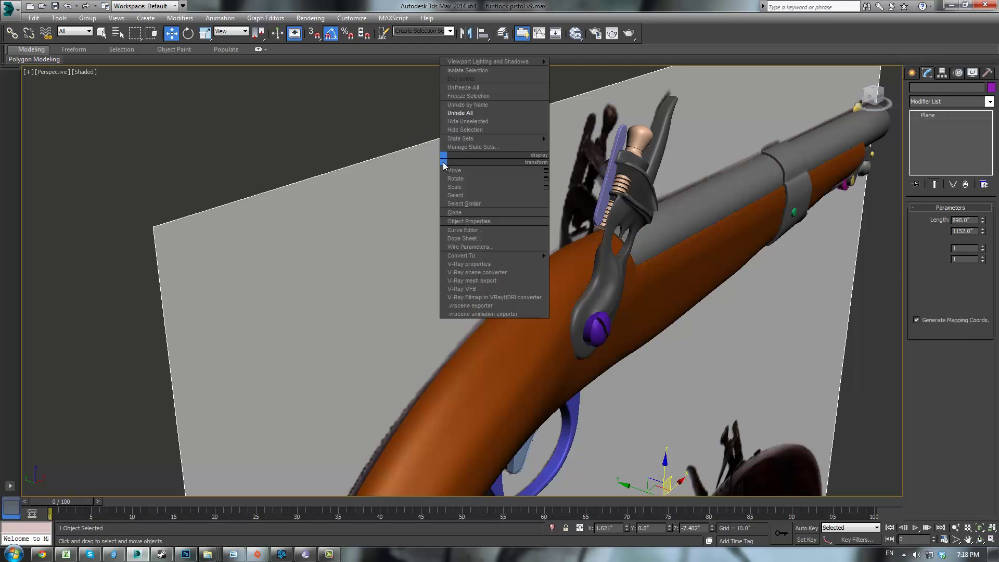
pyautogui.click(462, 131)
# - Show the model in wireframe and select the 12 lock objects, including the plate, hammer, frizzen, spring and screws
pyautogui.keyDown('alt'); pyautogui.moveTo(447, 183); pyautogui.dragTo(510, 233, button='middle'); pyautogui.keyUp('alt')
pyautogui.keyDown('alt'); pyautogui.moveTo(596, 233); pyautogui.dragTo(513, 186, button='middle'); pyautogui.keyUp('alt')
pyautogui.press('F3')
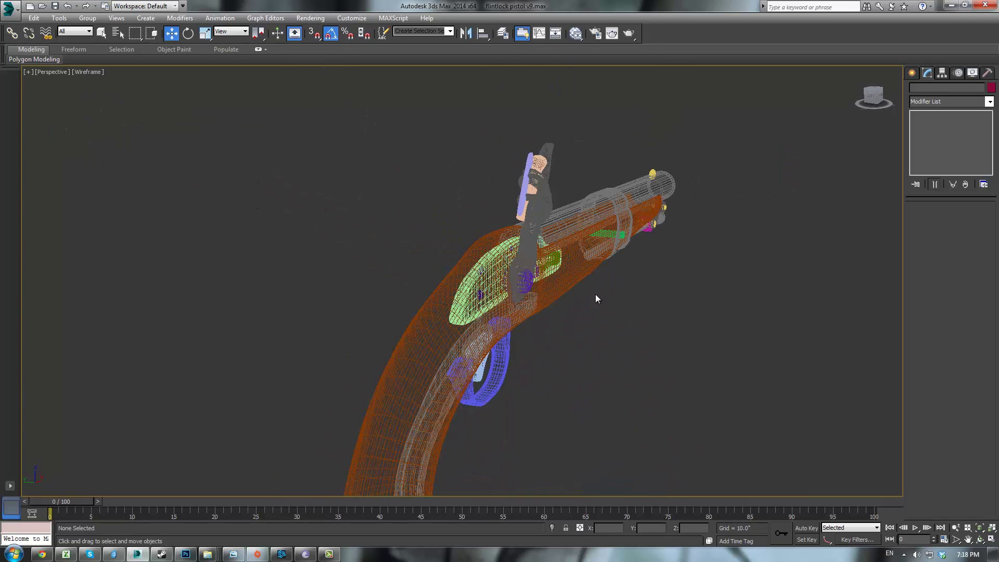
pyautogui.scroll(3, 595, 295)
pyautogui.click(451, 244)
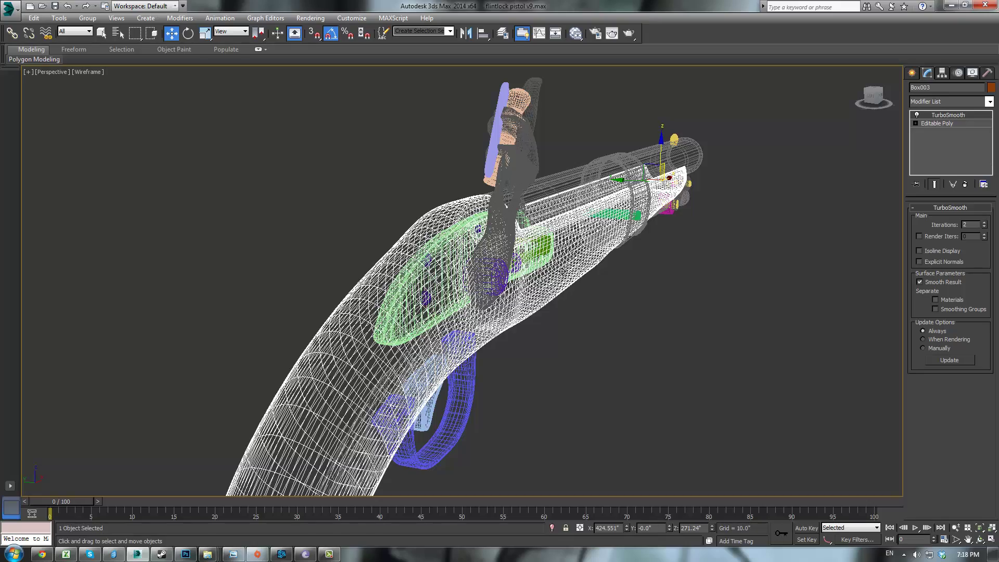
pyautogui.keyDown('alt'); pyautogui.moveTo(531, 269); pyautogui.dragTo(399, 225, button='middle'); pyautogui.keyUp('alt')
pyautogui.moveTo(288, 148); pyautogui.dragTo(549, 264)
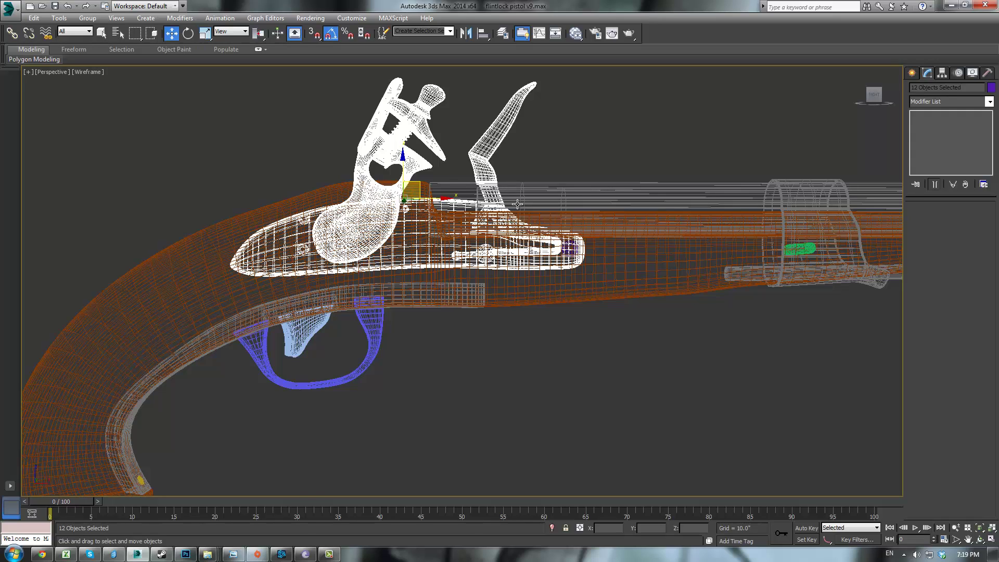
# - Move the selected lock objects sideways along Y clear of the stock and return to shaded display
pyautogui.keyDown('alt'); pyautogui.moveTo(518, 204); pyautogui.dragTo(404, 207, button='middle'); pyautogui.keyUp('alt')
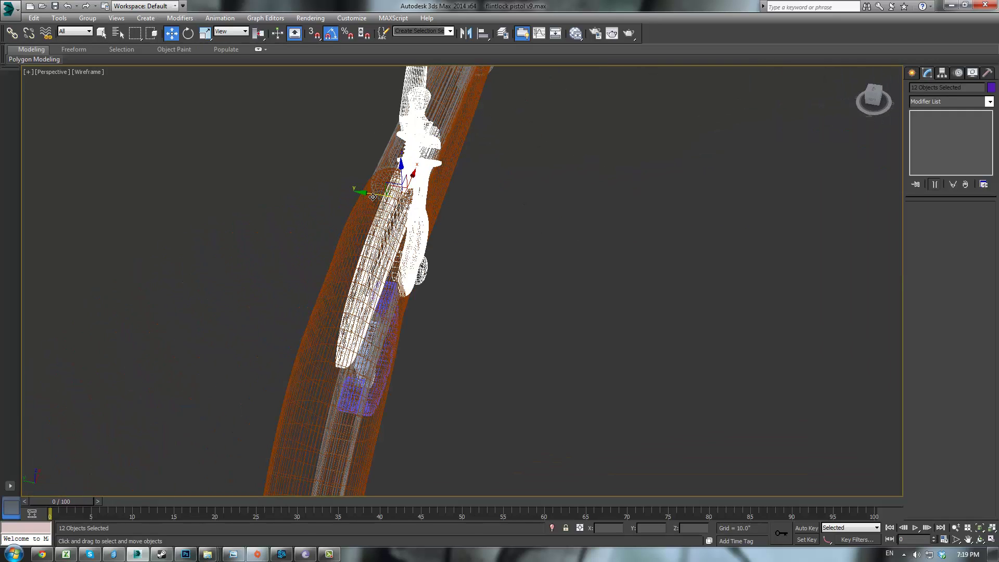
pyautogui.moveTo(372, 196); pyautogui.dragTo(455, 210)
pyautogui.press('F3')
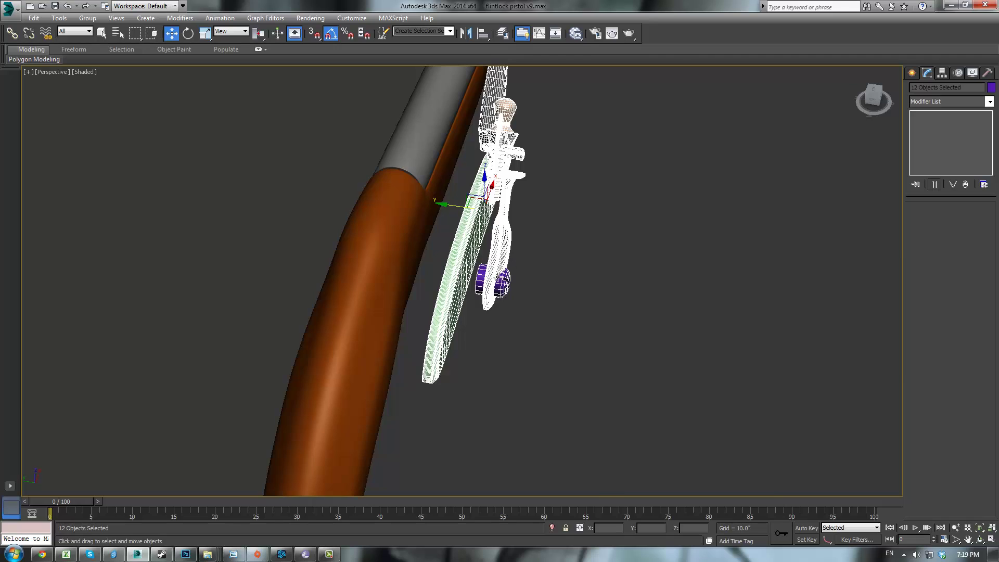
# - From the top view, move the lock objects along Y against the stock's side and check the fit from below
pyautogui.press('t')
pyautogui.moveTo(468, 259); pyautogui.dragTo(578, 188, button='middle')
pyautogui.moveTo(502, 398); pyautogui.dragTo(502, 303)
pyautogui.press('p')
pyautogui.scroll(-5, 563, 332)
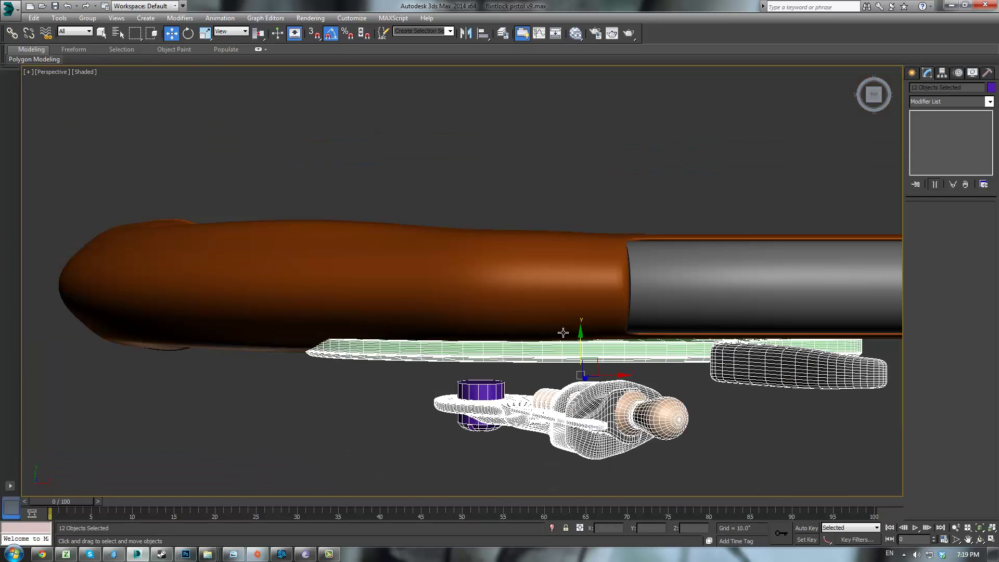
pyautogui.keyDown('alt'); pyautogui.moveTo(648, 371); pyautogui.dragTo(445, 397, button='middle'); pyautogui.keyUp('alt')
pyautogui.keyDown('alt'); pyautogui.moveTo(543, 415); pyautogui.dragTo(557, 310, button='middle'); pyautogui.keyUp('alt')
pyautogui.scroll(5, 557, 309)
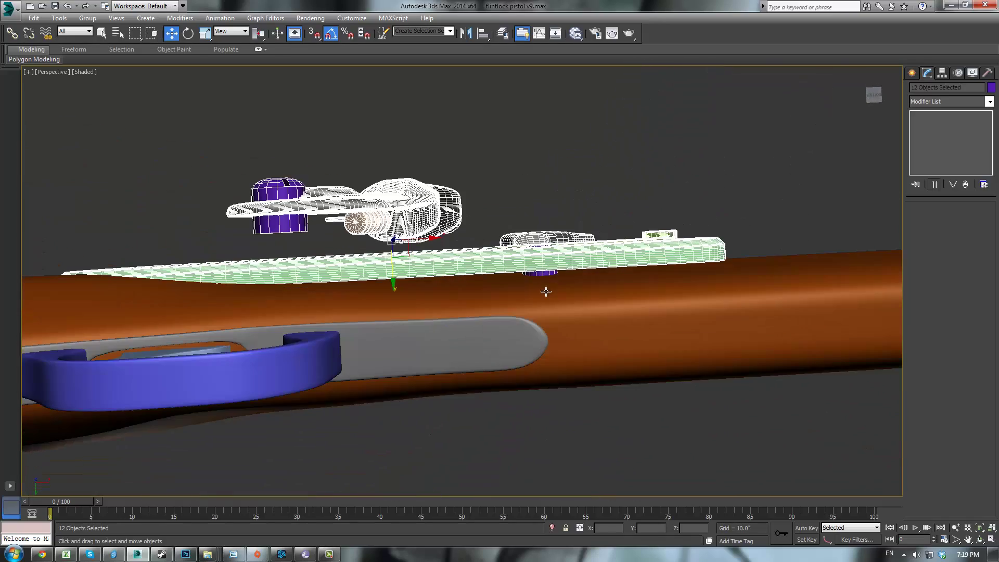
# - Move the 12 selected lock objects back and forth along Y to seat the plate against the stock's side
pyautogui.moveTo(395, 281)
pyautogui.mouseDown()
pyautogui.moveTo(394, 298)
pyautogui.moveTo(390, 288)
pyautogui.mouseUp()
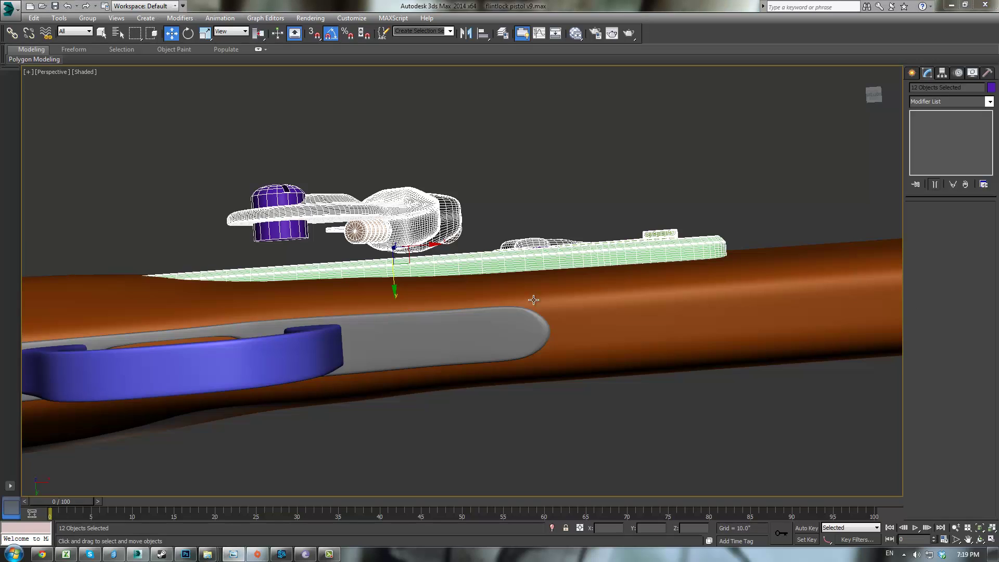
pyautogui.moveTo(533, 300); pyautogui.dragTo(625, 327, button='middle')
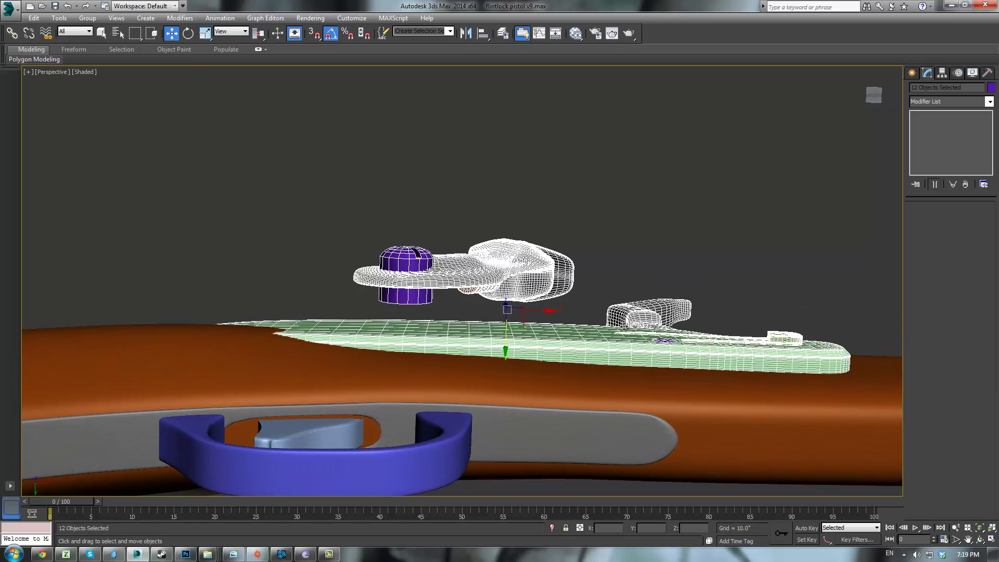
pyautogui.moveTo(506, 343); pyautogui.dragTo(498, 329)
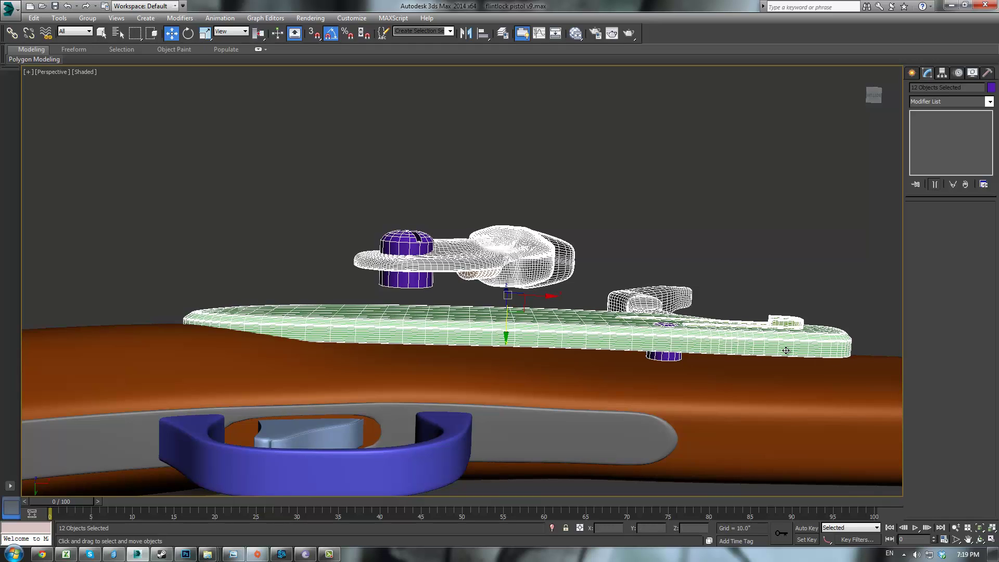
pyautogui.moveTo(749, 341)
pyautogui.keyDown('alt'); pyautogui.mouseDown(button='middle')
pyautogui.moveTo(752, 319)
pyautogui.moveTo(748, 335)
pyautogui.mouseUp(button='middle'); pyautogui.keyUp('alt')
# - Try rotating the lock objects slightly about Z to follow the stock's side, turning angle snap off for finer control
pyautogui.press('e')
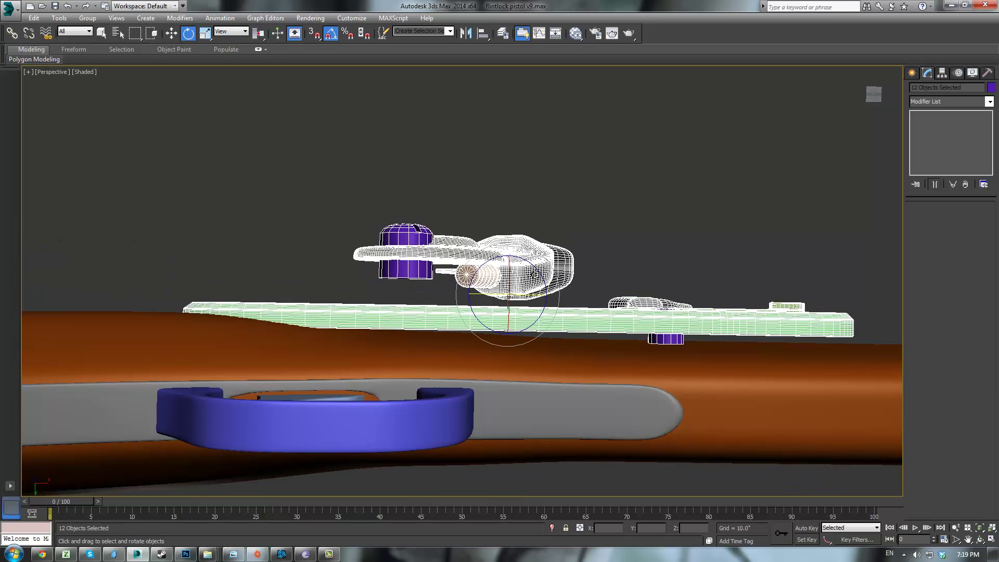
pyautogui.moveTo(534, 279); pyautogui.dragTo(536, 267)
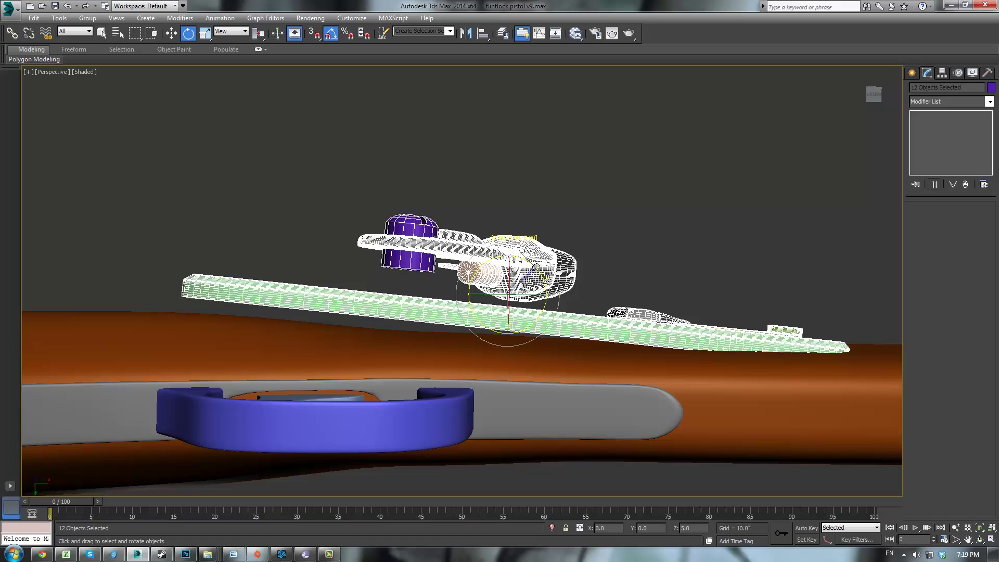
pyautogui.rightClick(535, 267)
pyautogui.moveTo(534, 267); pyautogui.dragTo(536, 266)
pyautogui.rightClick(534, 266)
pyautogui.press('a')
pyautogui.press('w')
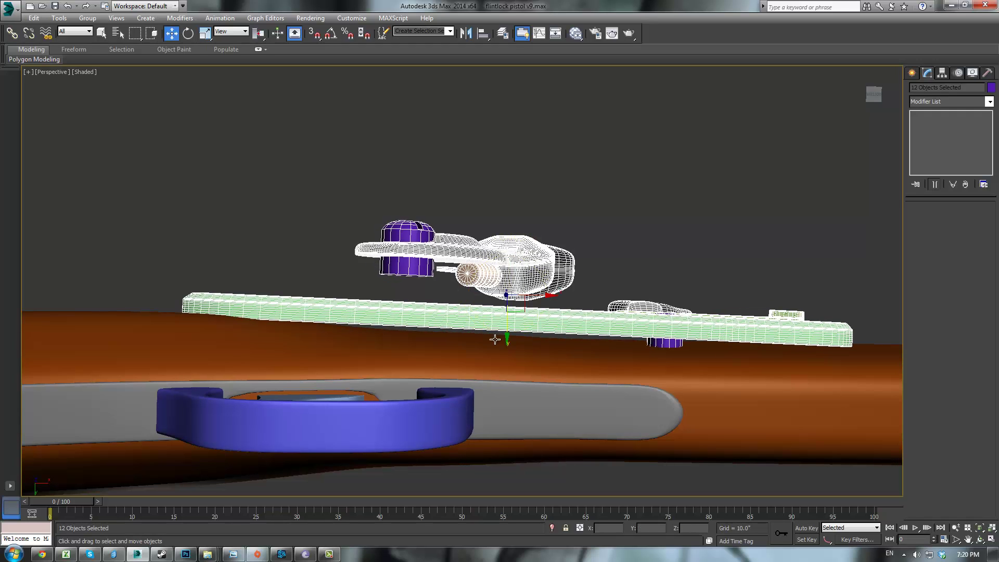
# - Move the lock objects along Y into the stock's side, bringing the plate back parallel to the barrel as seen from the top
pyautogui.moveTo(507, 337); pyautogui.dragTo(505, 352)
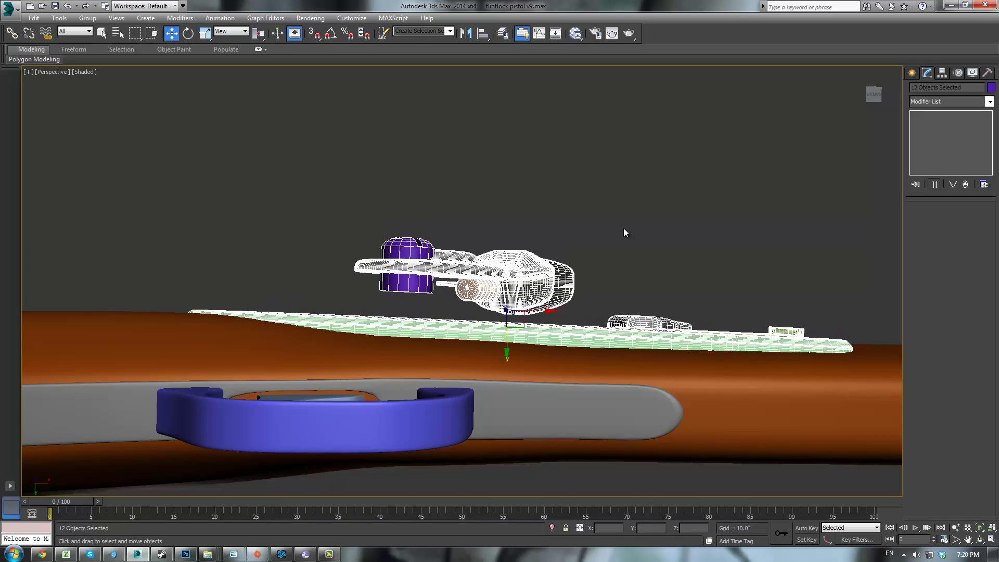
pyautogui.keyDown('alt'); pyautogui.moveTo(624, 228); pyautogui.dragTo(711, 365, button='middle'); pyautogui.keyUp('alt')
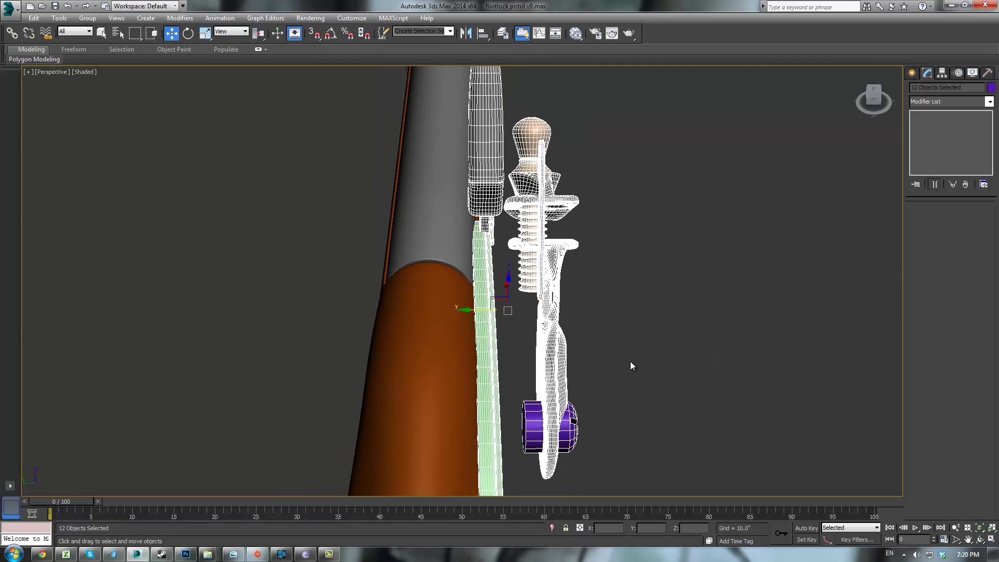
pyautogui.press('t')
pyautogui.press('F3')
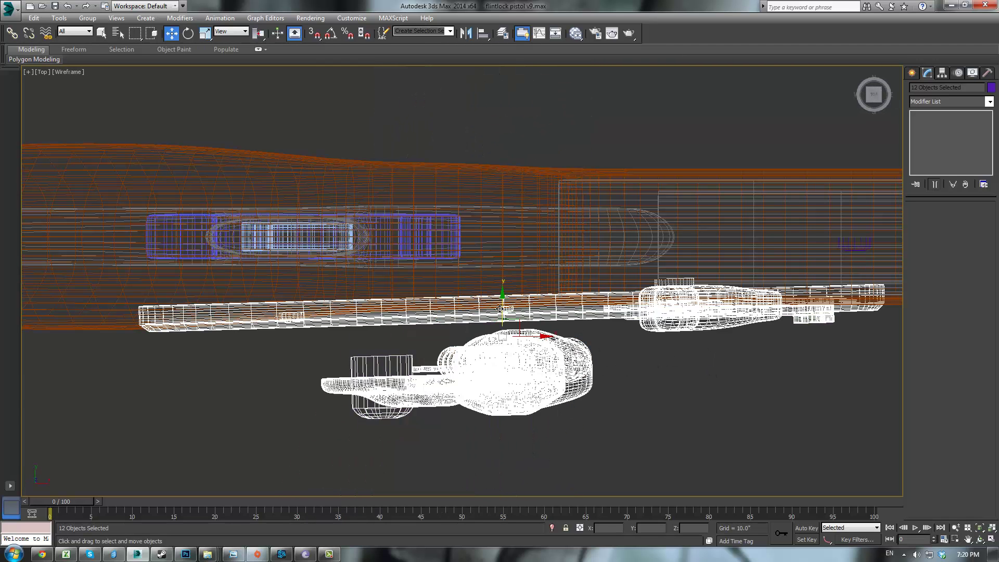
pyautogui.moveTo(507, 308)
pyautogui.mouseDown()
pyautogui.moveTo(507, 326)
pyautogui.moveTo(505, 297)
pyautogui.mouseUp()
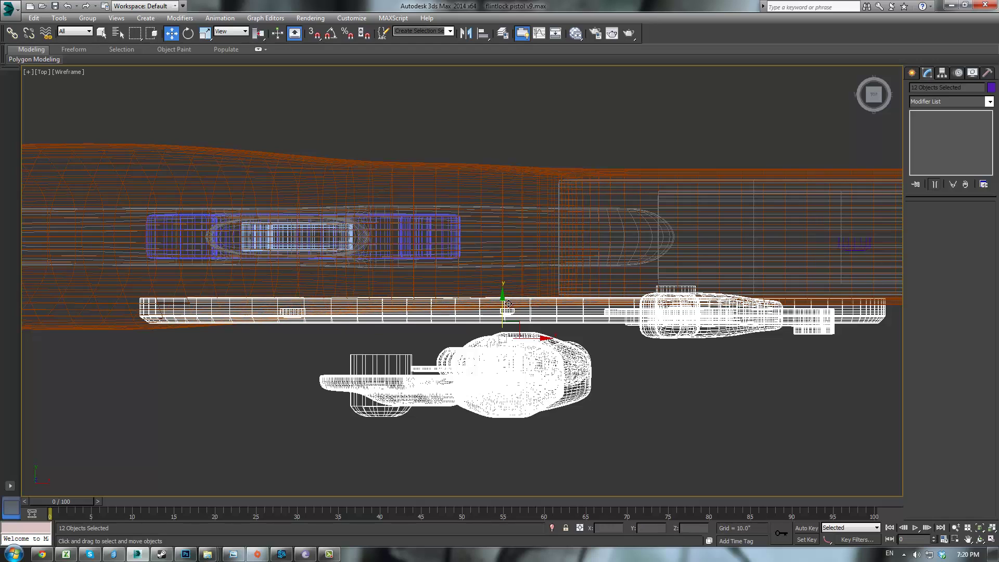
# - Deselect the lock objects and examine the lock's fit on the pistol in shaded display from the top and side
pyautogui.click(658, 389)
pyautogui.press('F3')
pyautogui.scroll(-2, 636, 354)
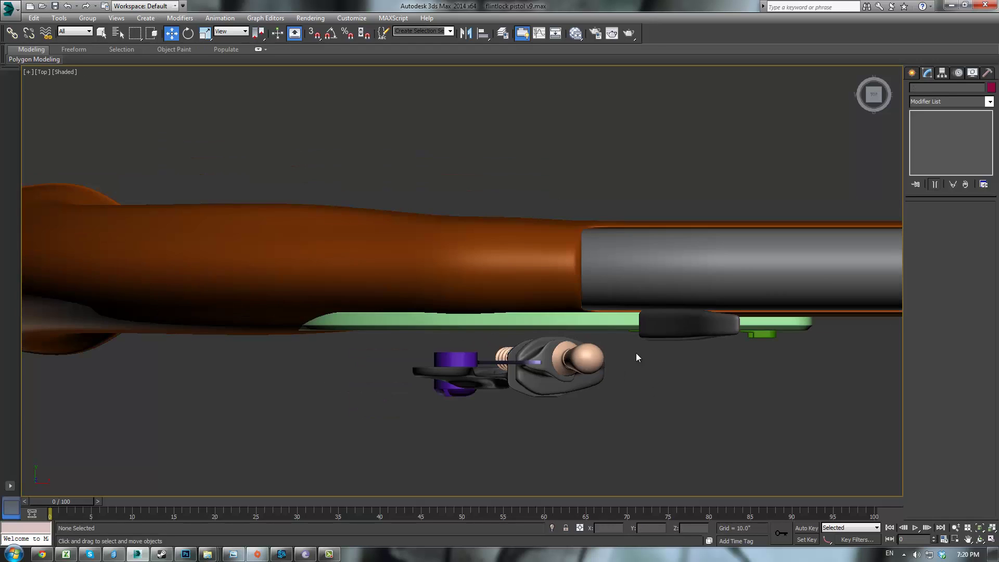
pyautogui.keyDown('alt'); pyautogui.moveTo(636, 353); pyautogui.dragTo(648, 290, button='middle'); pyautogui.keyUp('alt')
pyautogui.moveTo(648, 290); pyautogui.dragTo(641, 316, button='middle')
pyautogui.press('p')
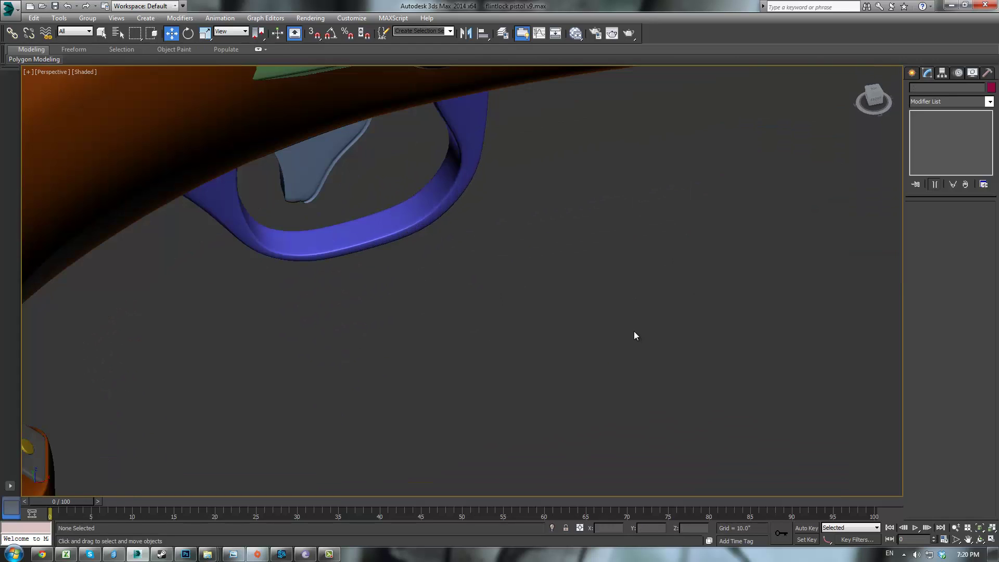
pyautogui.press('z')
pyautogui.scroll(5, 629, 321)
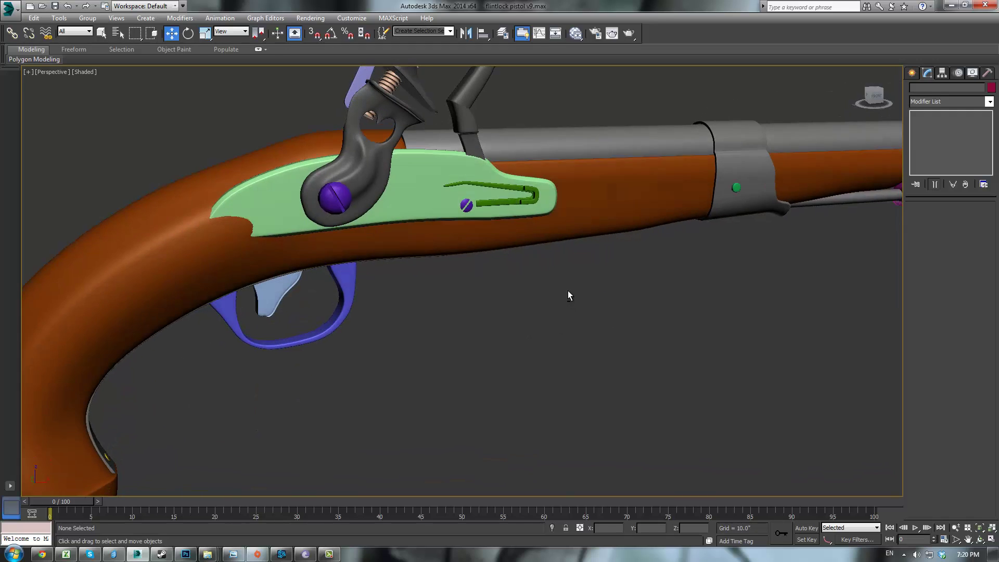
# - Select the two small pins behind the hammer in wireframe and move them outward about 3.4 along Y through the lock plate
pyautogui.press('F3')
pyautogui.scroll(2, 579, 296)
pyautogui.moveTo(529, 342); pyautogui.dragTo(591, 373, button='middle')
pyautogui.scroll(3, 591, 373)
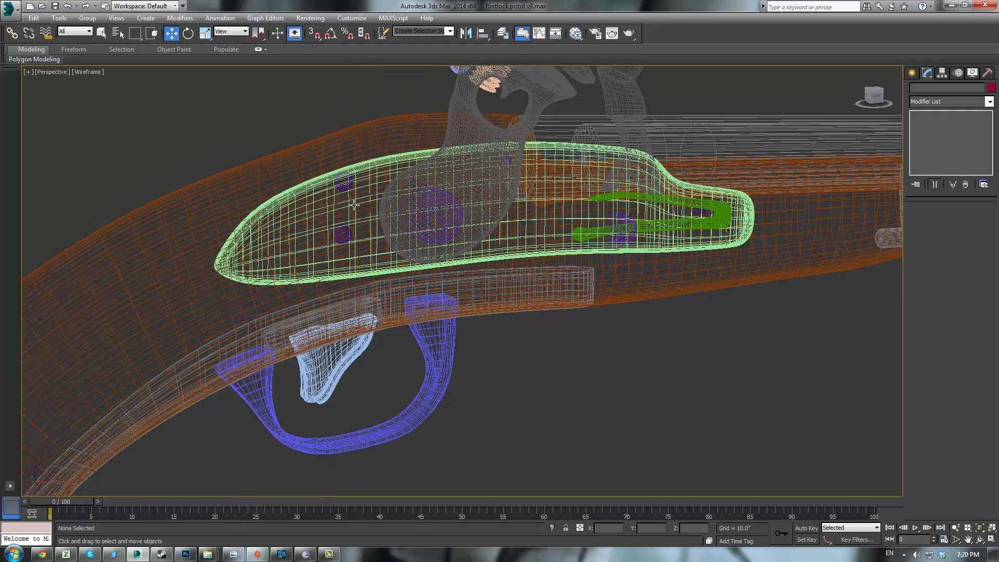
pyautogui.click(345, 186)
pyautogui.keyDown('ctrl'); pyautogui.click(343, 235); pyautogui.keyUp('ctrl')
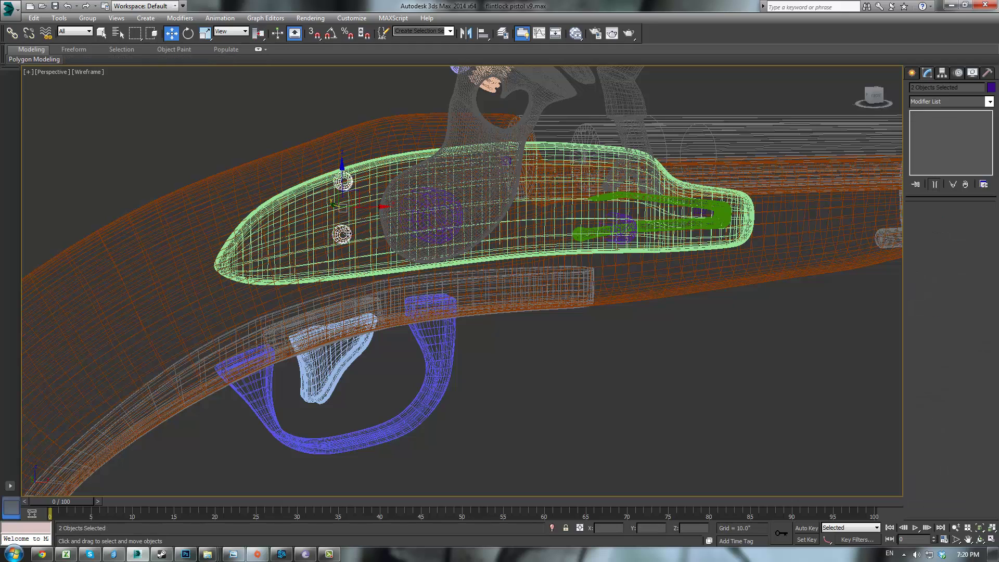
pyautogui.press('F3')
pyautogui.press('F3')
pyautogui.press('F3')
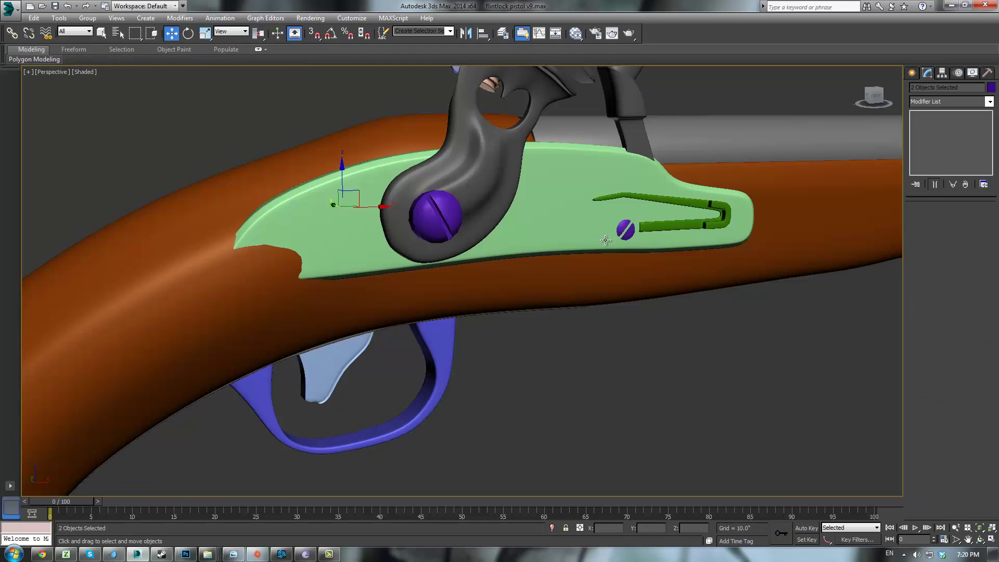
pyautogui.keyDown('alt'); pyautogui.moveTo(573, 245); pyautogui.dragTo(539, 239, button='middle'); pyautogui.keyUp('alt')
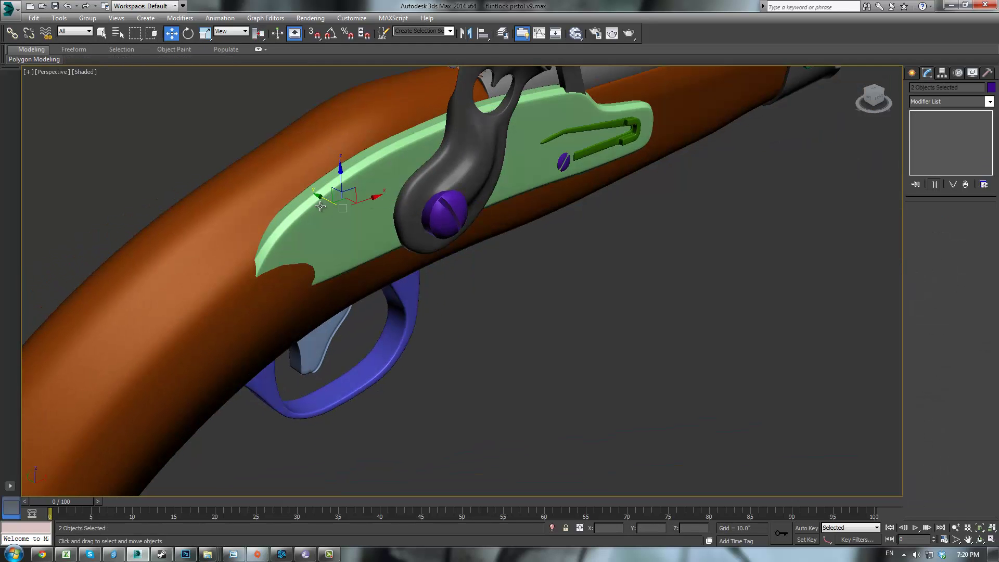
pyautogui.moveTo(323, 202); pyautogui.dragTo(327, 203)
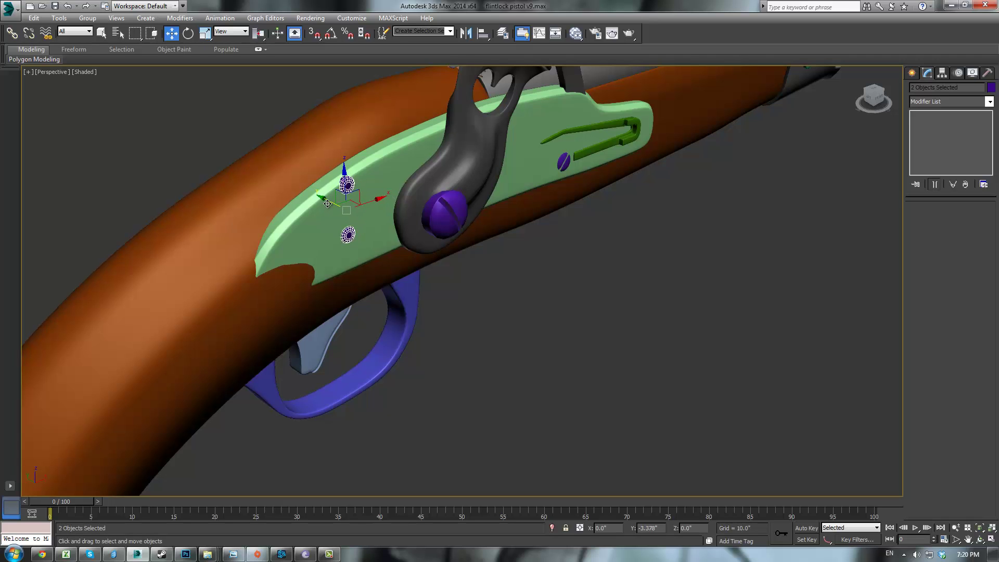
pyautogui.keyDown('alt'); pyautogui.moveTo(443, 223); pyautogui.dragTo(544, 245, button='middle'); pyautogui.keyUp('alt')
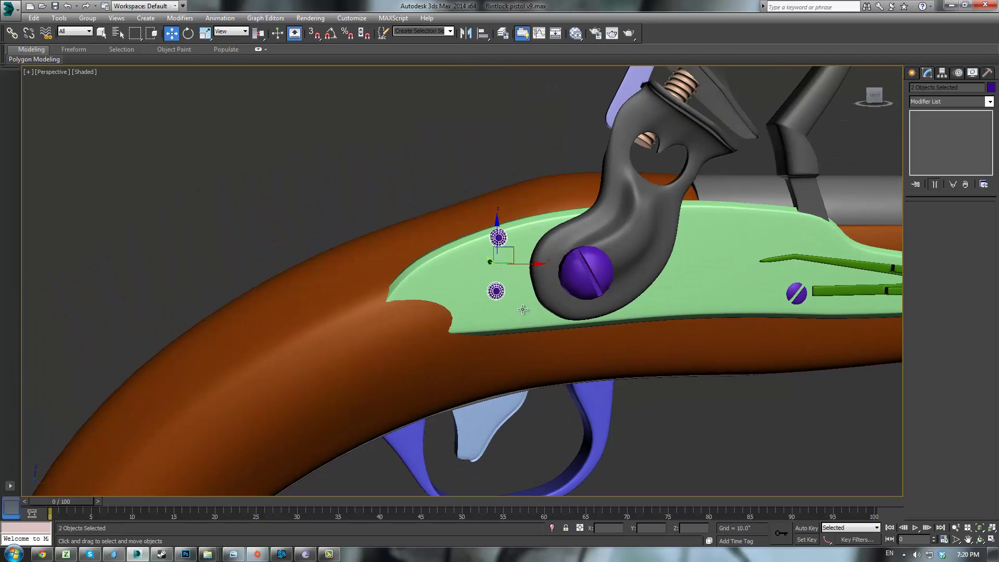
# - Scale down the two small pins on the plate one at a time and shift the upper one slightly lower
pyautogui.press('r')
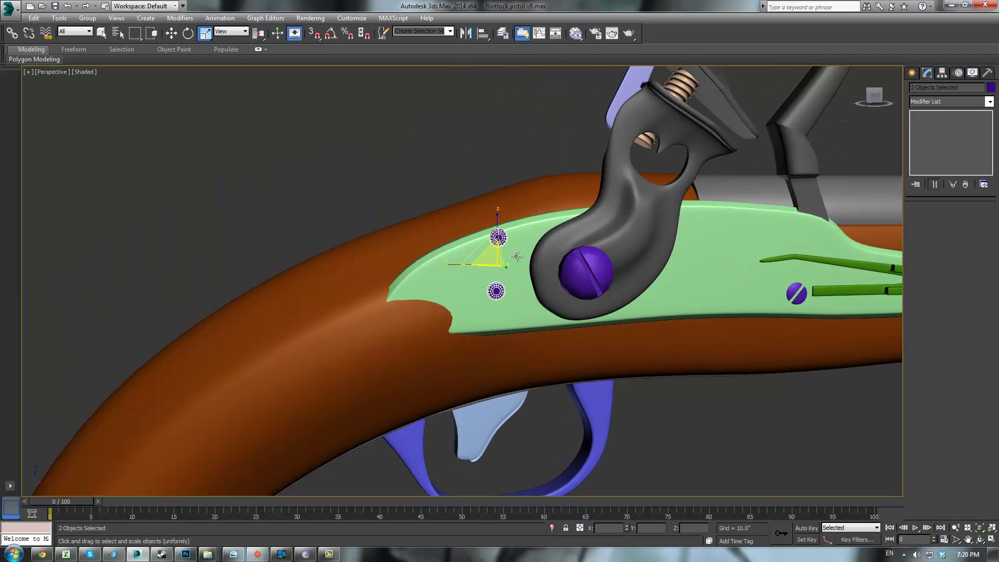
pyautogui.moveTo(496, 254); pyautogui.dragTo(495, 257)
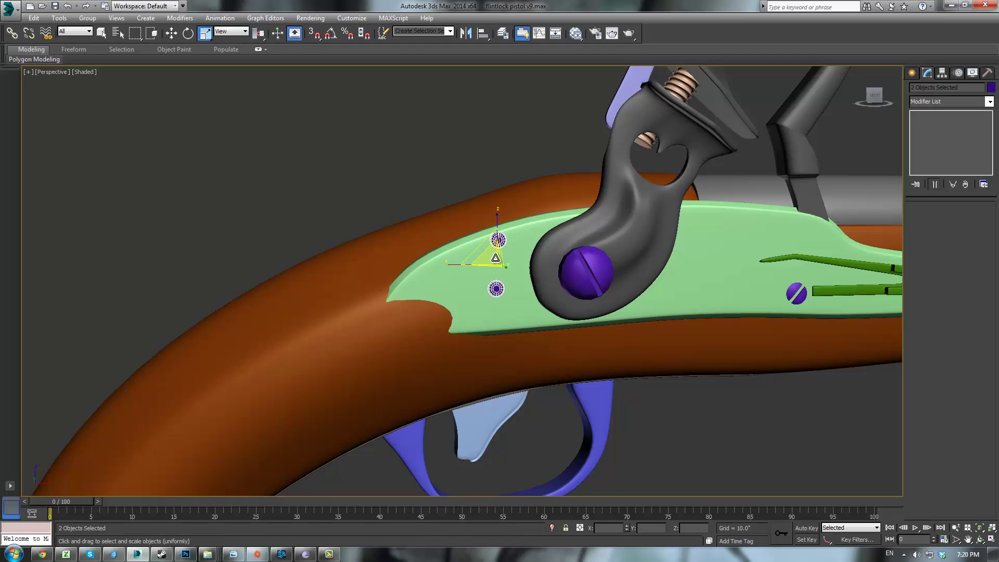
pyautogui.click(498, 238)
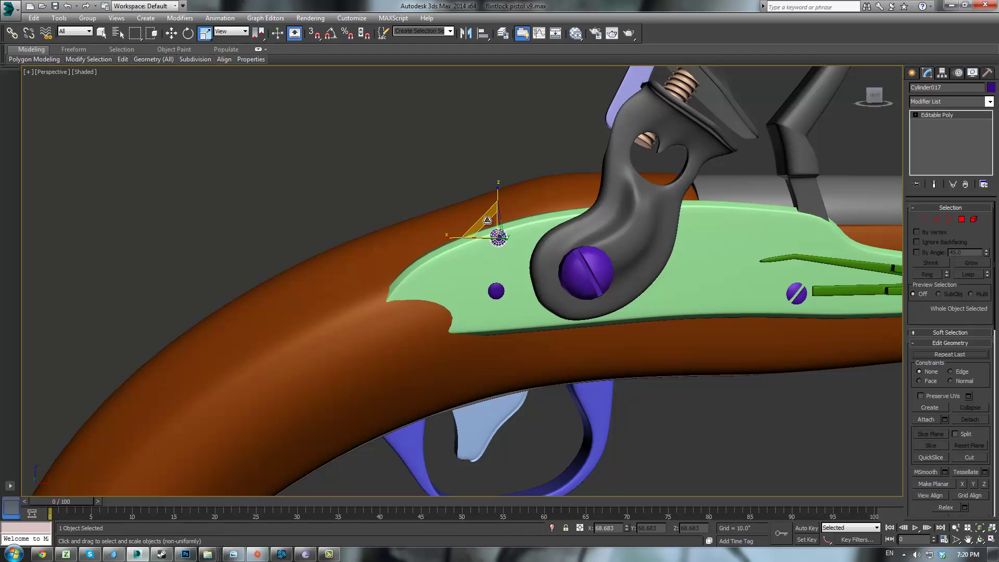
pyautogui.moveTo(488, 220); pyautogui.dragTo(498, 234)
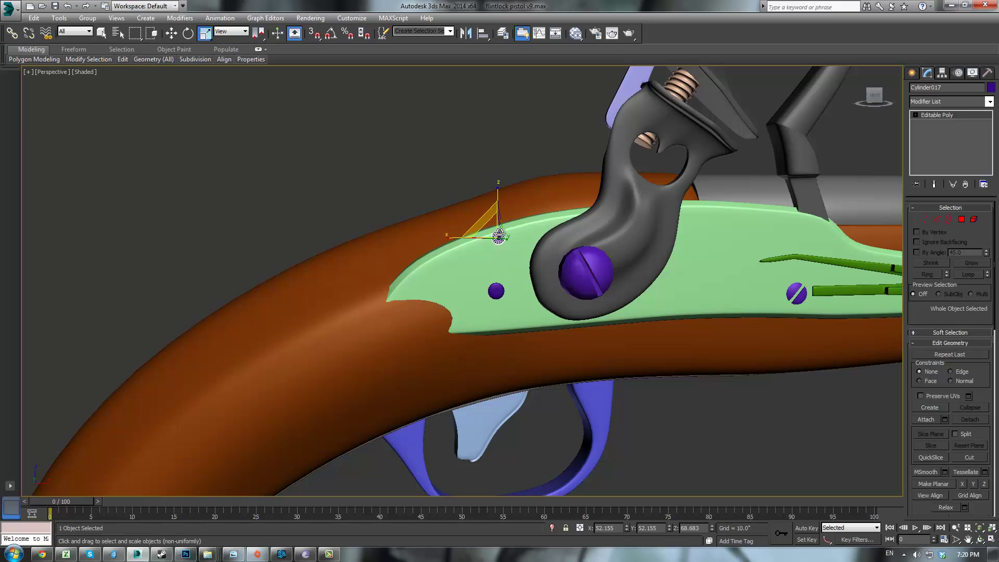
pyautogui.press('w')
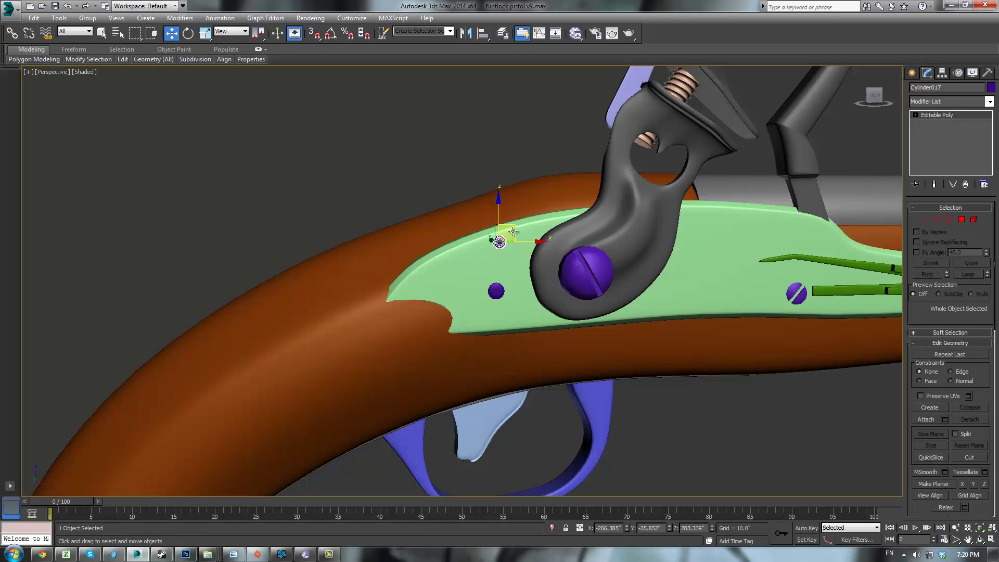
pyautogui.click(497, 290)
pyautogui.press('r')
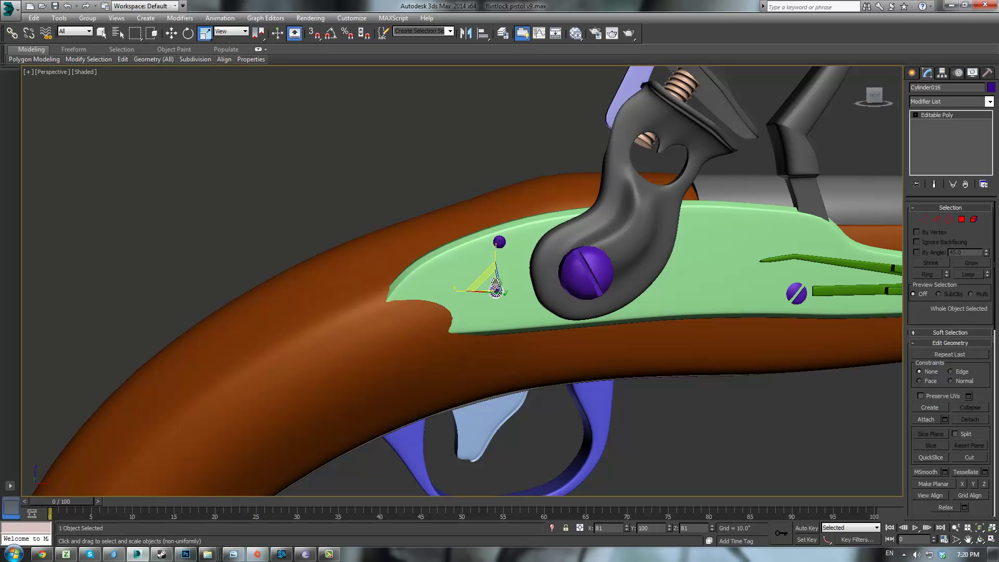
pyautogui.moveTo(496, 286); pyautogui.dragTo(496, 285)
pyautogui.click(726, 423)
# - Select the five hammer assembly objects, including the large screw, and move them about 23.4 along Y toward the lock plate
pyautogui.moveTo(740, 370); pyautogui.dragTo(620, 369, button='middle')
pyautogui.click(656, 298)
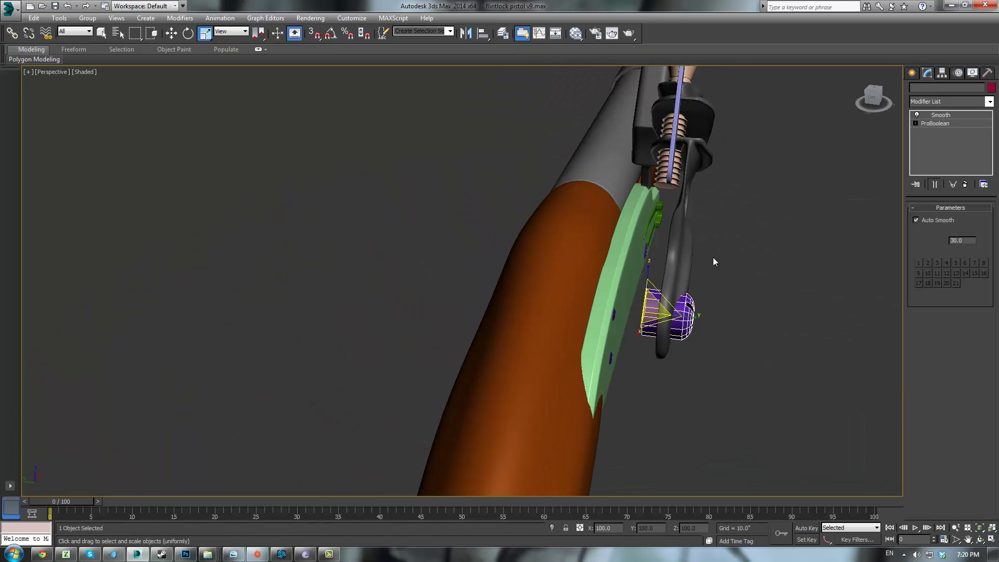
pyautogui.keyDown('alt'); pyautogui.moveTo(713, 257); pyautogui.dragTo(688, 186, button='middle'); pyautogui.keyUp('alt')
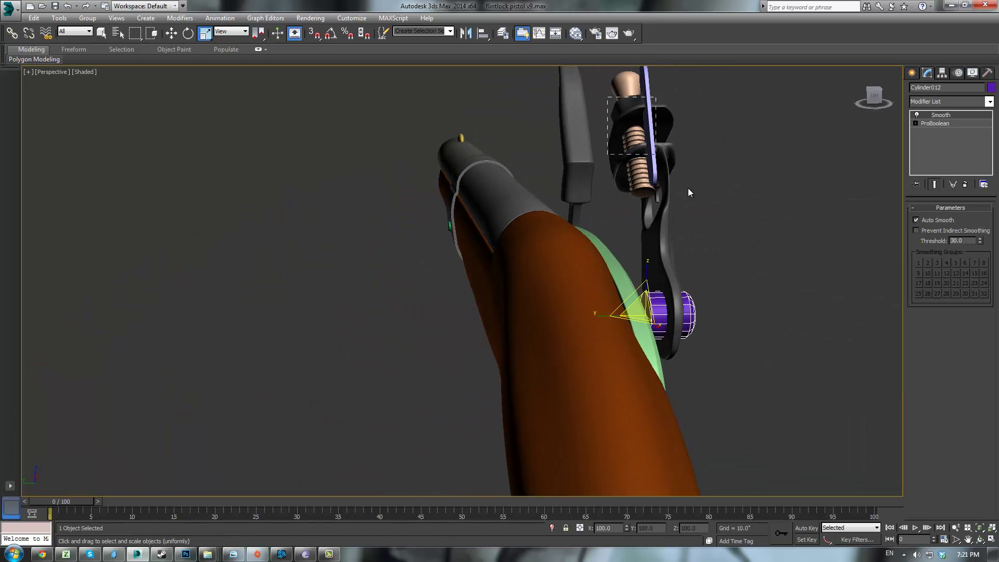
pyautogui.moveTo(688, 193); pyautogui.dragTo(692, 201)
pyautogui.keyDown('ctrl'); pyautogui.moveTo(676, 327); pyautogui.dragTo(674, 330); pyautogui.keyUp('ctrl')
pyautogui.keyDown('alt'); pyautogui.moveTo(766, 309); pyautogui.dragTo(739, 307, button='middle'); pyautogui.keyUp('alt')
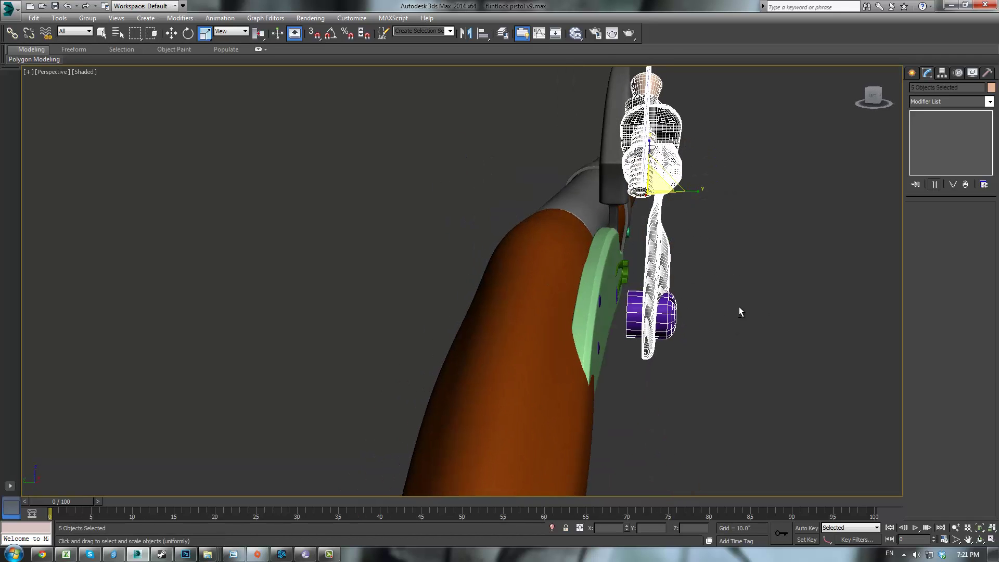
pyautogui.press('w')
pyautogui.moveTo(624, 185); pyautogui.dragTo(577, 193)
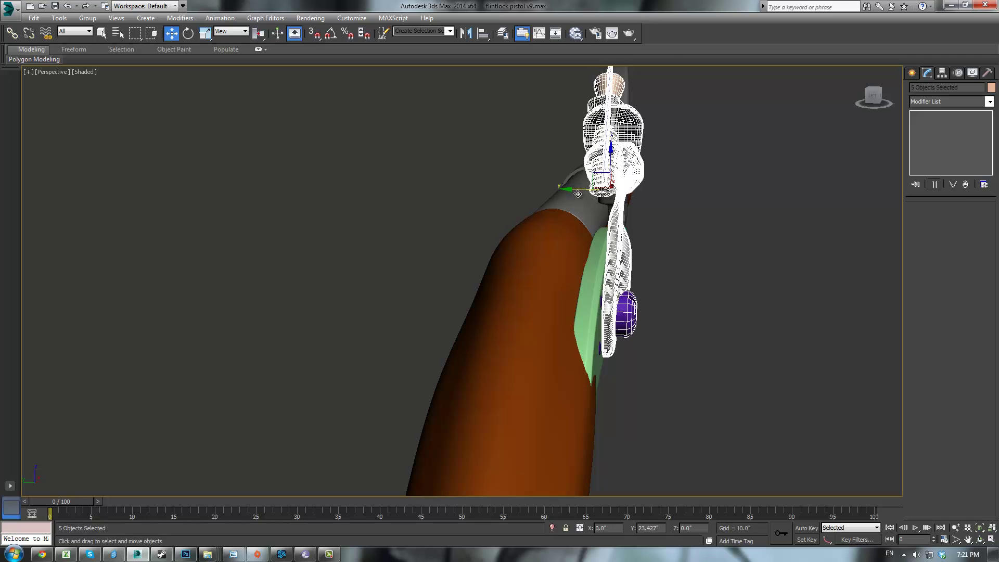
# - From the top view, nudge the hammer assembly about -0.22 along Y to refine its fit beside the plate, leaving nothing selected
pyautogui.press('t')
pyautogui.scroll(4, 483, 315)
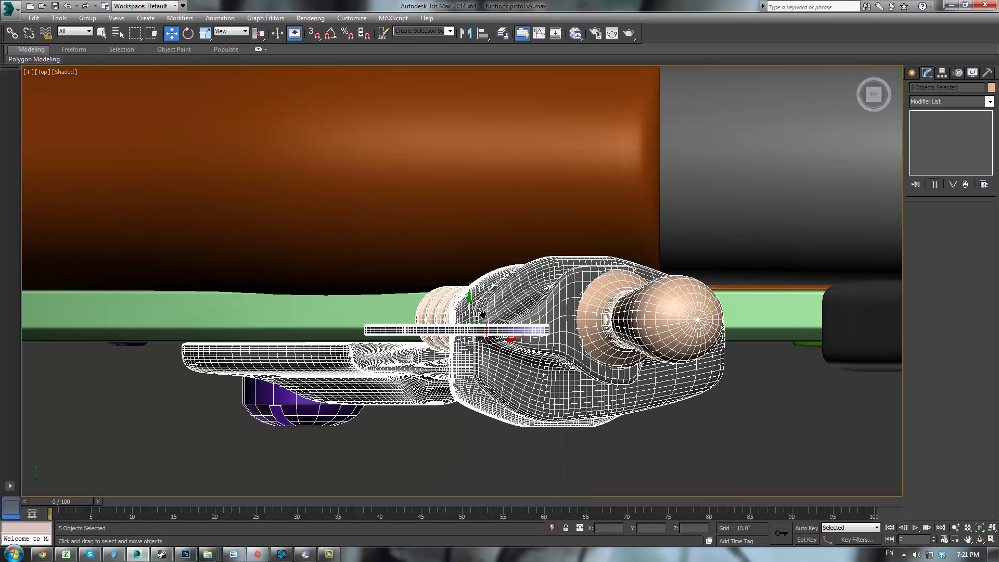
pyautogui.moveTo(445, 314); pyautogui.dragTo(560, 296, button='middle')
pyautogui.moveTo(585, 282); pyautogui.dragTo(581, 284)
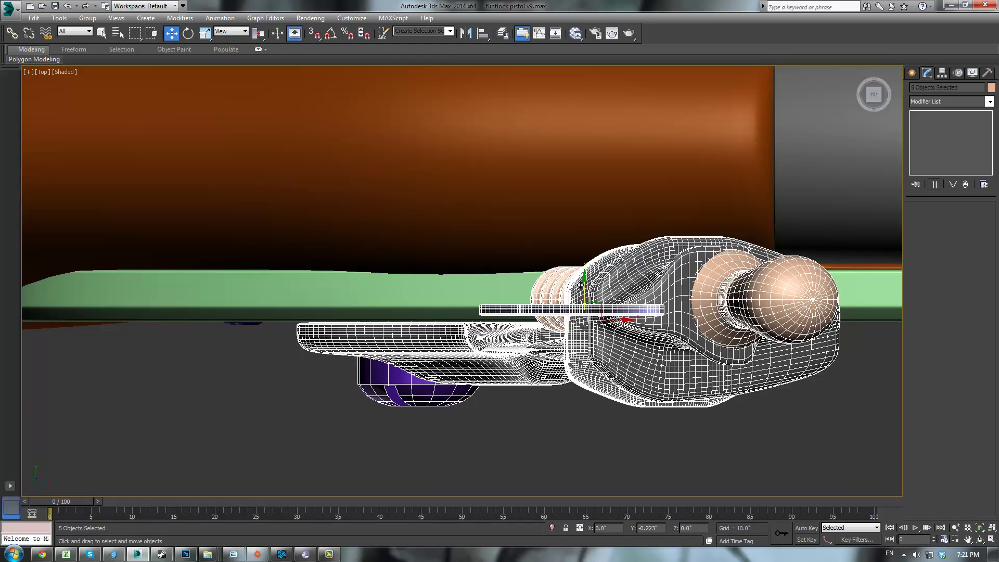
pyautogui.click(526, 412)
# - Select the green spring, its slotted screw and the round screw at the plate's front tip, excluding the lock plate and stock
pyautogui.press('p')
pyautogui.scroll(-5, 551, 333)
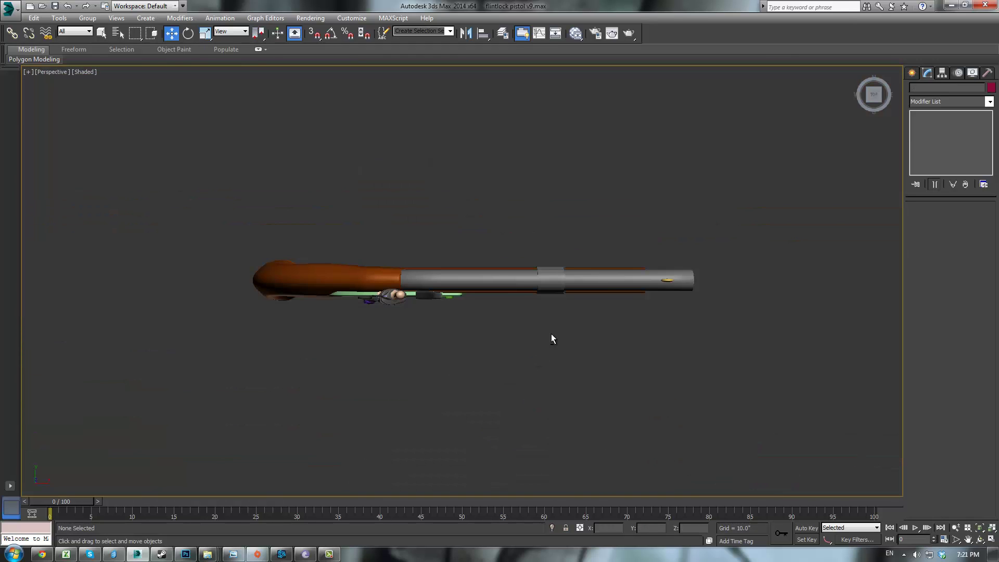
pyautogui.keyDown('alt'); pyautogui.moveTo(552, 335); pyautogui.dragTo(584, 262, button='middle'); pyautogui.keyUp('alt')
pyautogui.scroll(8, 521, 284)
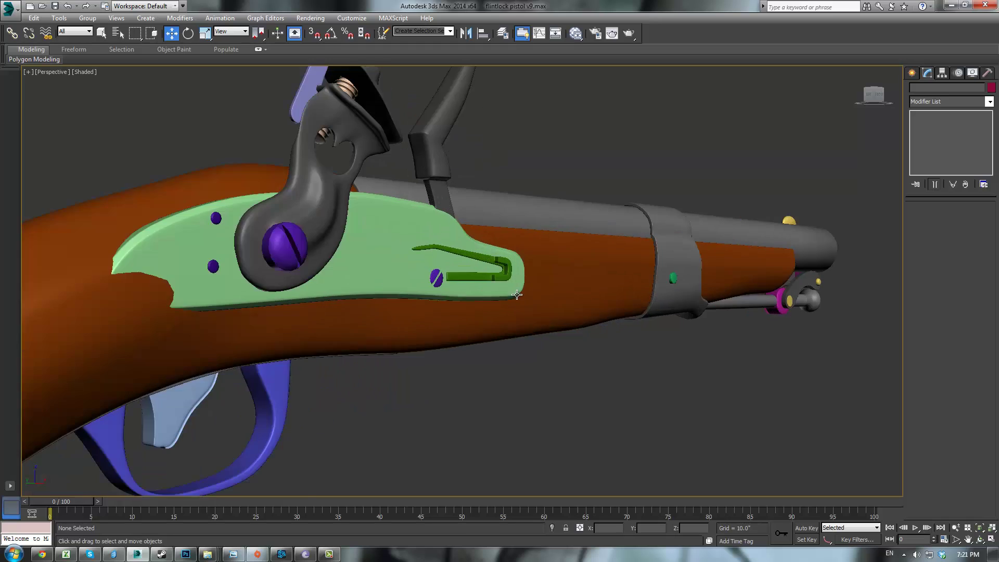
pyautogui.press('F3')
pyautogui.keyDown('alt'); pyautogui.moveTo(517, 296); pyautogui.dragTo(592, 319, button='middle'); pyautogui.keyUp('alt')
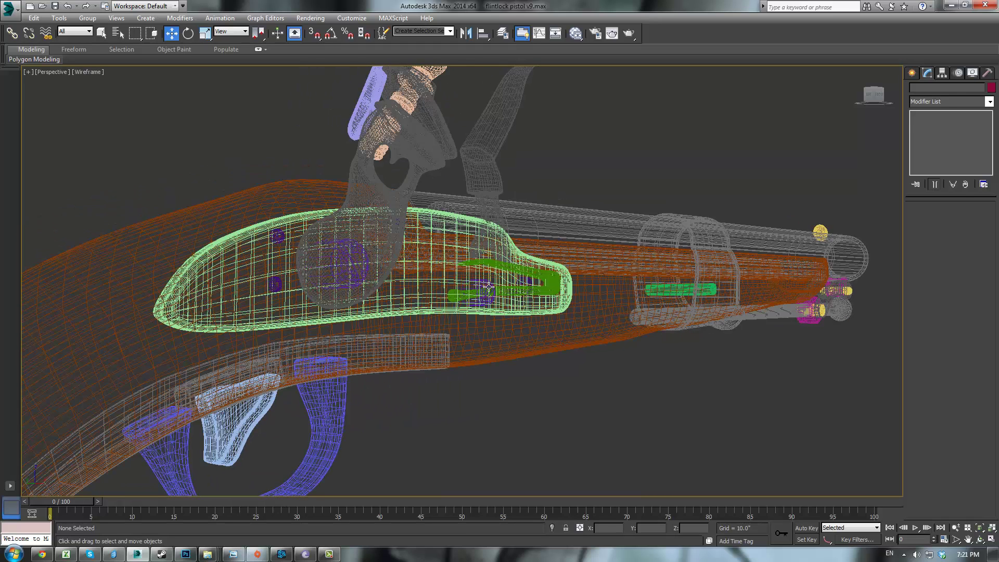
pyautogui.click(489, 285)
pyautogui.keyDown('ctrl'); pyautogui.click(529, 281); pyautogui.keyUp('ctrl')
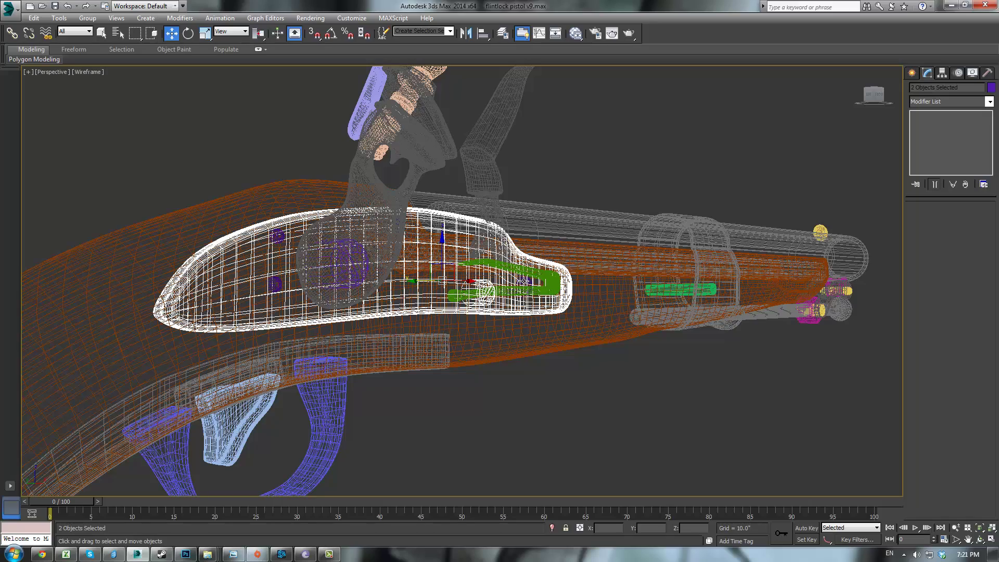
pyautogui.moveTo(583, 151); pyautogui.dragTo(527, 345)
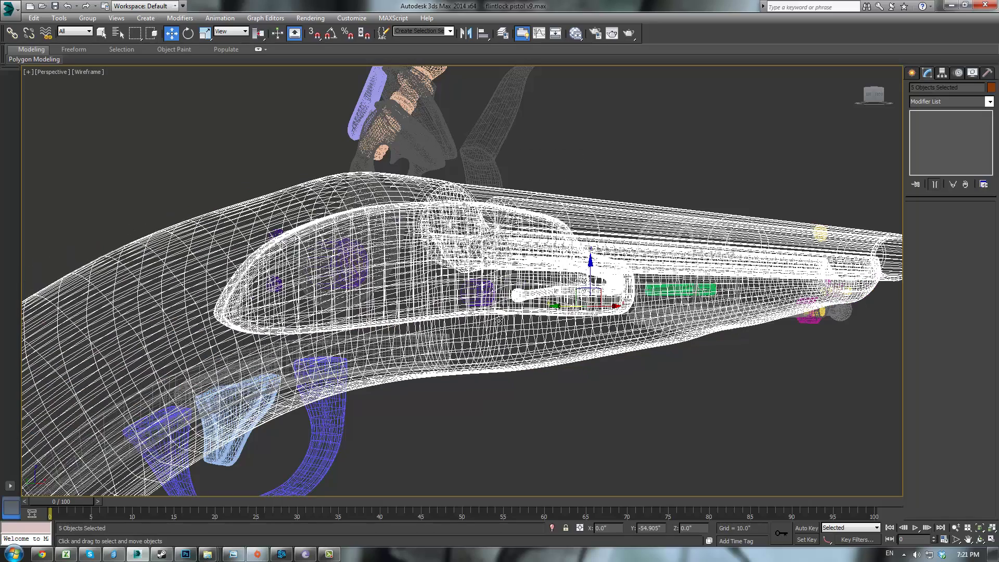
pyautogui.keyDown('alt'); pyautogui.click(645, 256); pyautogui.keyUp('alt')
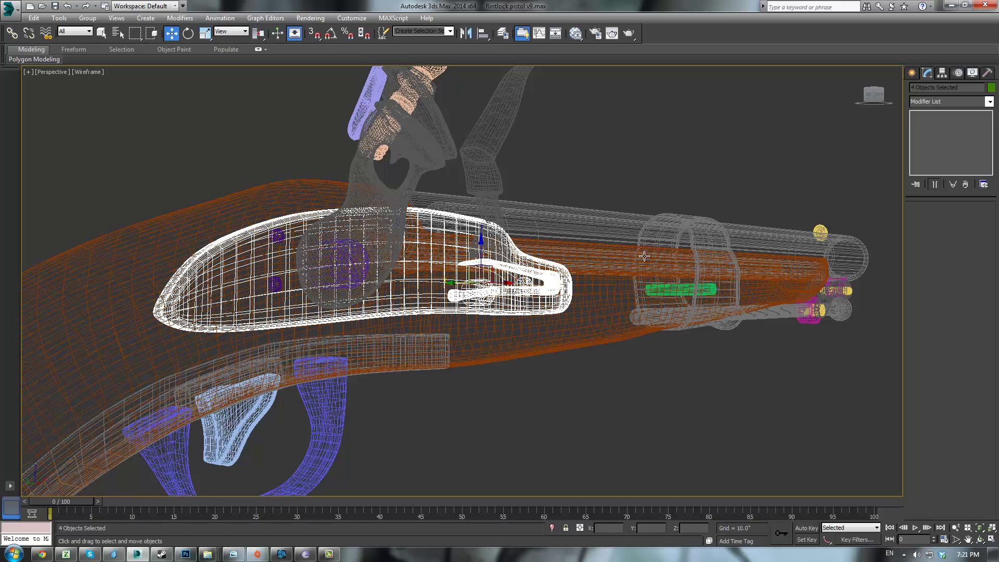
pyautogui.press('F3')
pyautogui.keyDown('alt'); pyautogui.moveTo(555, 256); pyautogui.dragTo(450, 218, button='middle'); pyautogui.keyUp('alt')
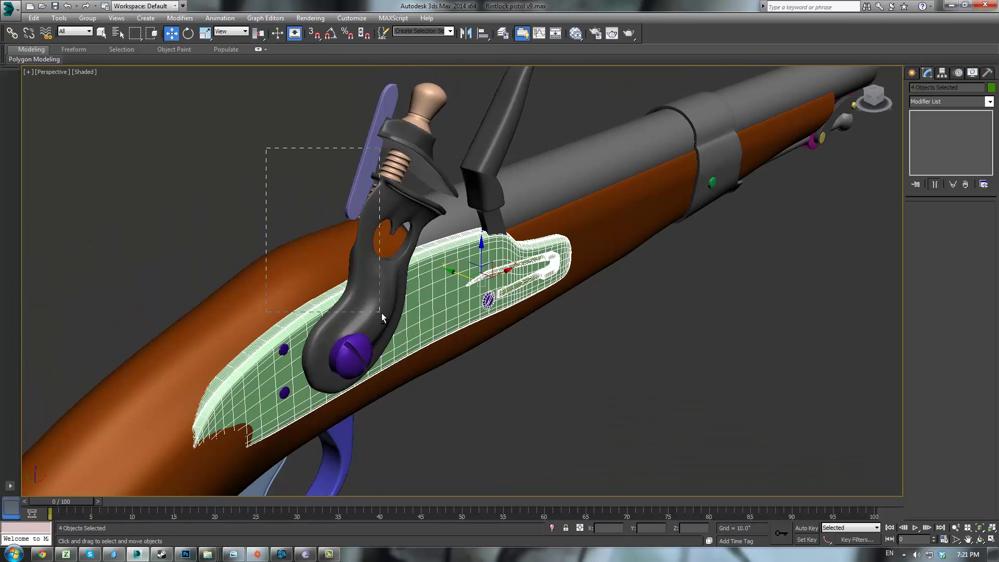
pyautogui.keyDown('alt'); pyautogui.moveTo(382, 313); pyautogui.dragTo(382, 314); pyautogui.keyUp('alt')
# - Move the spring and both screws about -37.1 along Y, and bring only the spring and slotted screw back about 29.6
pyautogui.moveTo(481, 265); pyautogui.dragTo(522, 276)
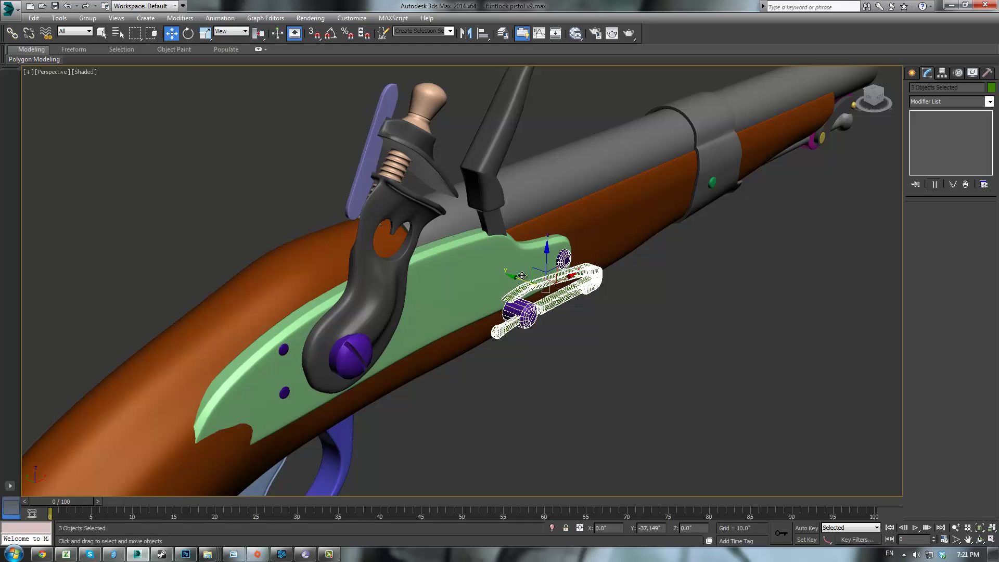
pyautogui.moveTo(522, 276); pyautogui.dragTo(523, 276)
pyautogui.keyDown('alt'); pyautogui.moveTo(598, 254); pyautogui.dragTo(597, 255); pyautogui.keyUp('alt')
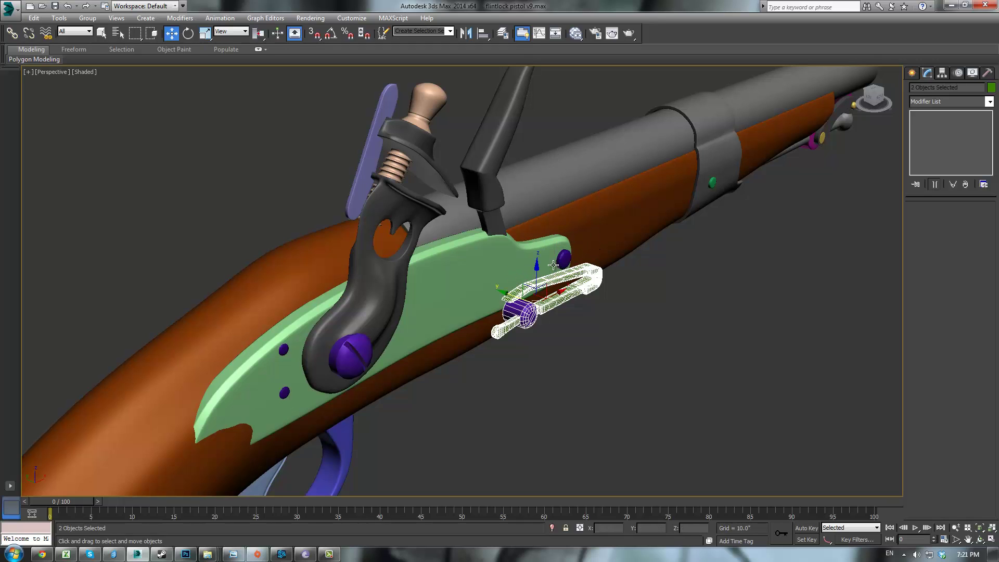
pyautogui.moveTo(510, 295); pyautogui.dragTo(476, 275)
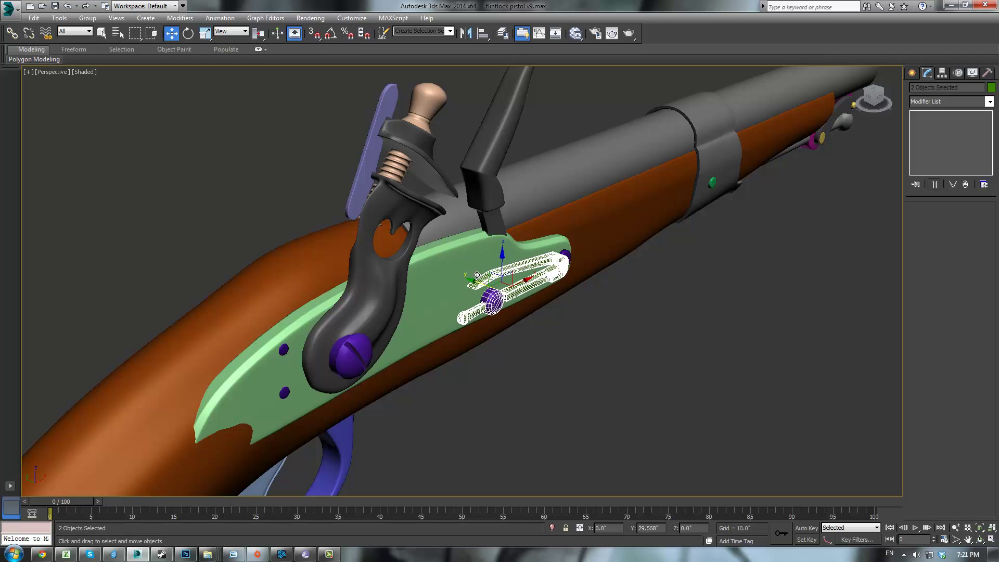
# - From the top view, nudge the spring and slotted screw along Y until they touch the lock plate's outer face
pyautogui.press('t')
pyautogui.scroll(2, 549, 310)
pyautogui.moveTo(587, 348); pyautogui.dragTo(355, 291, button='middle')
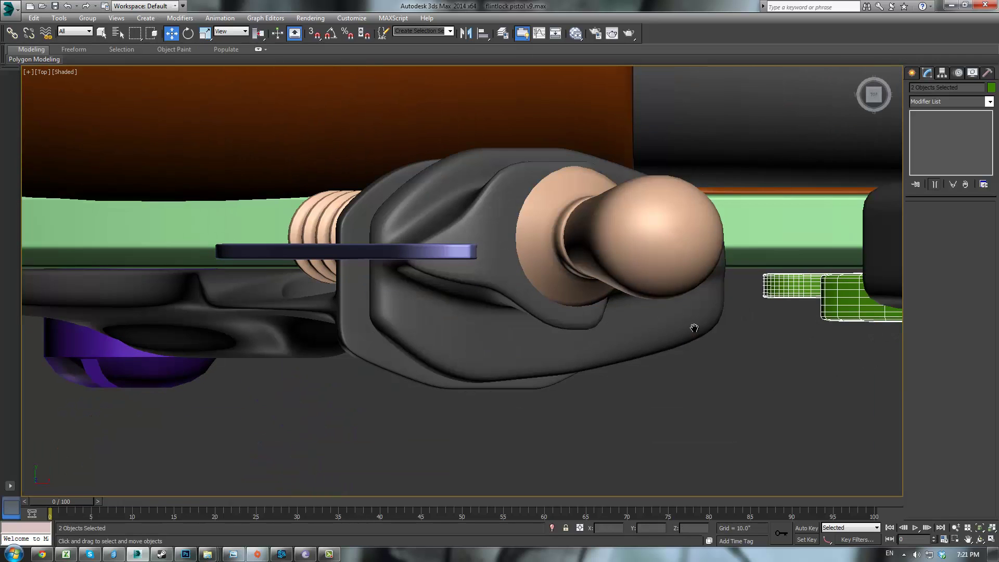
pyautogui.moveTo(695, 328); pyautogui.dragTo(367, 311, button='middle')
pyautogui.moveTo(620, 300); pyautogui.dragTo(544, 315, button='middle')
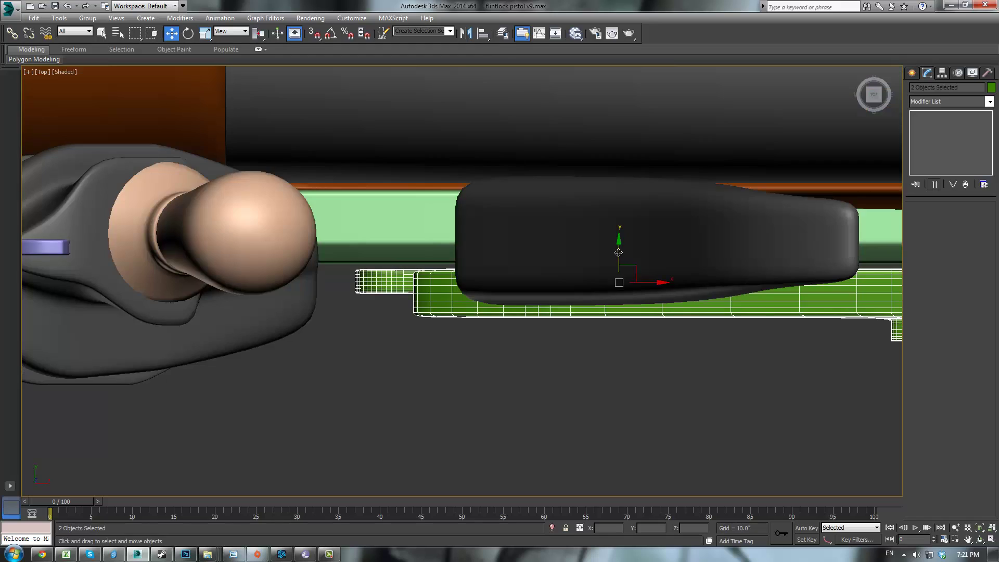
pyautogui.moveTo(619, 253); pyautogui.dragTo(618, 248)
pyautogui.press('F3')
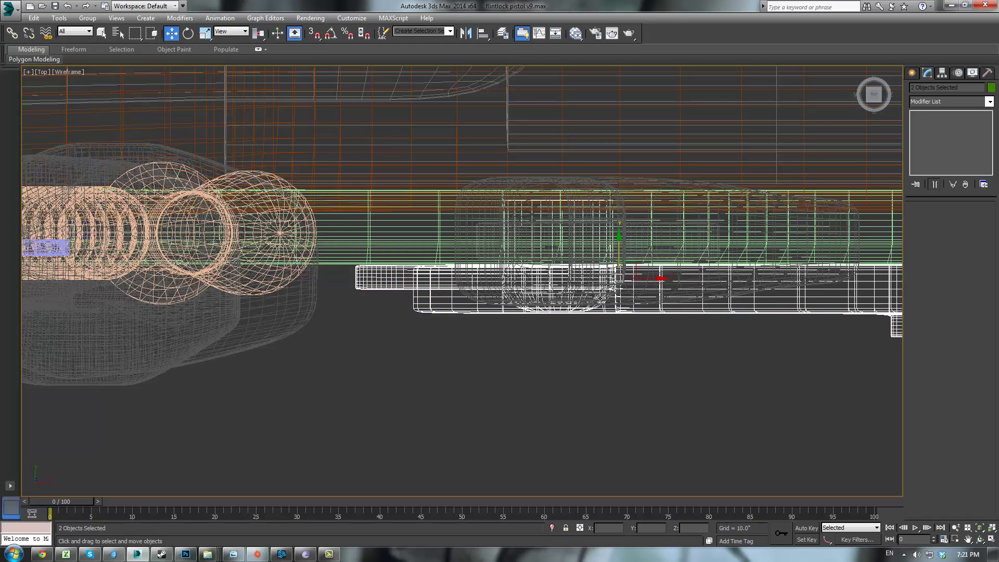
# - Select the frizzen above the spring and move it outward along Y from the barrel
pyautogui.press('p')
pyautogui.press('z')
pyautogui.keyDown('alt'); pyautogui.moveTo(573, 342); pyautogui.dragTo(628, 265, button='middle'); pyautogui.keyUp('alt')
pyautogui.click(605, 388)
pyautogui.keyDown('alt'); pyautogui.moveTo(605, 388); pyautogui.dragTo(553, 348, button='middle'); pyautogui.keyUp('alt')
pyautogui.click(465, 120)
pyautogui.moveTo(596, 178); pyautogui.dragTo(560, 182, button='middle')
pyautogui.scroll(-3, 625, 268)
pyautogui.moveTo(560, 188); pyautogui.dragTo(547, 193)
# - In the top wireframe view, nudge the frizzen about 1.01 and then slightly further along Y over the spring, leaving nothing selected
pyautogui.press('t')
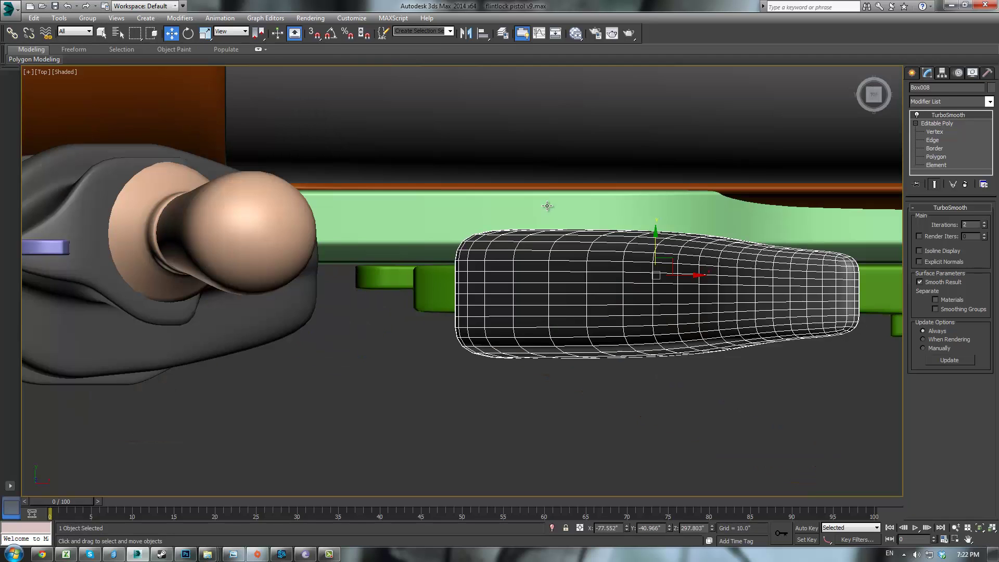
pyautogui.moveTo(651, 296); pyautogui.dragTo(639, 305, button='middle')
pyautogui.press('F3')
pyautogui.moveTo(639, 239); pyautogui.dragTo(597, 262, button='middle')
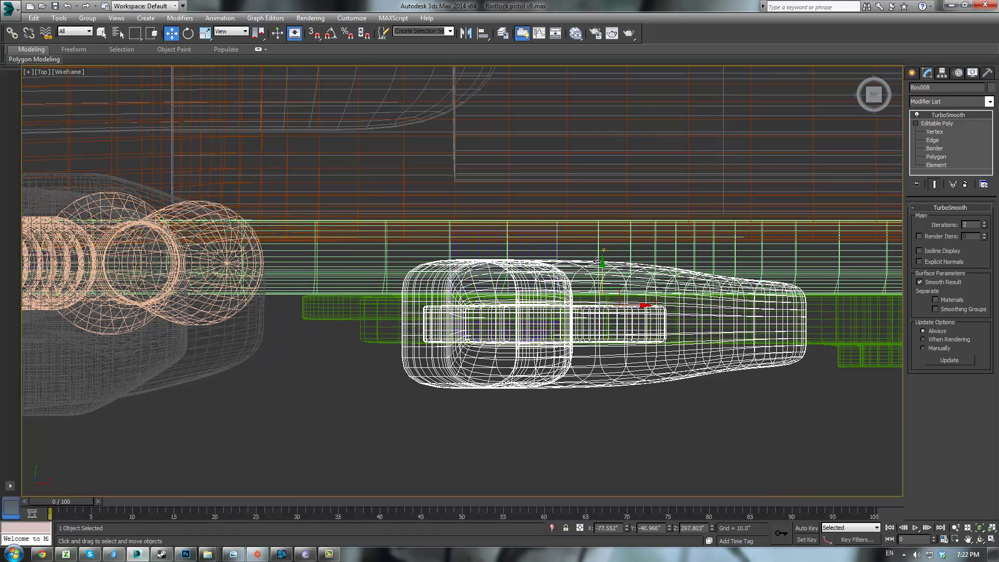
pyautogui.moveTo(601, 266); pyautogui.dragTo(603, 261)
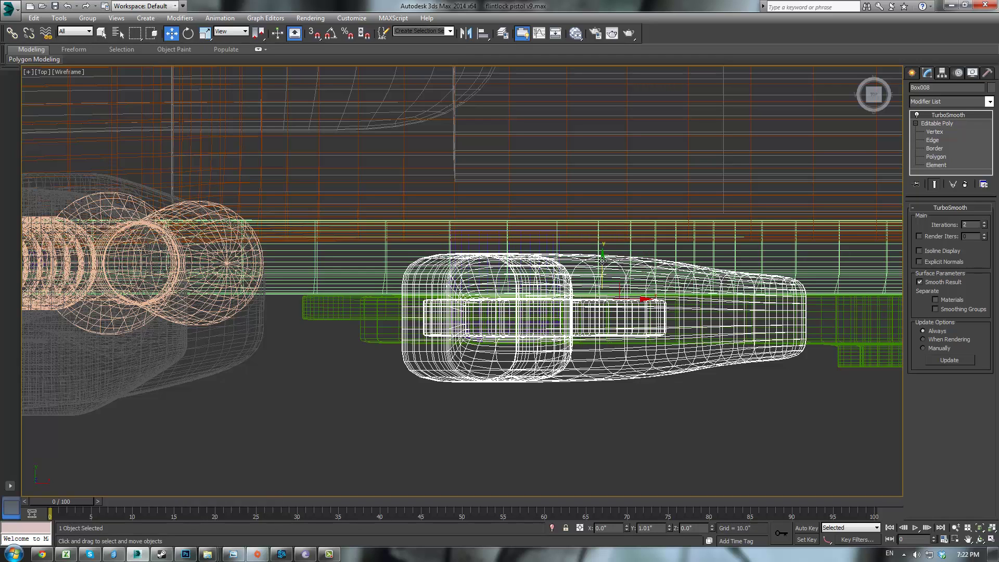
pyautogui.click(639, 430)
pyautogui.click(617, 341)
pyautogui.moveTo(601, 259); pyautogui.dragTo(596, 255)
pyautogui.click(639, 433)
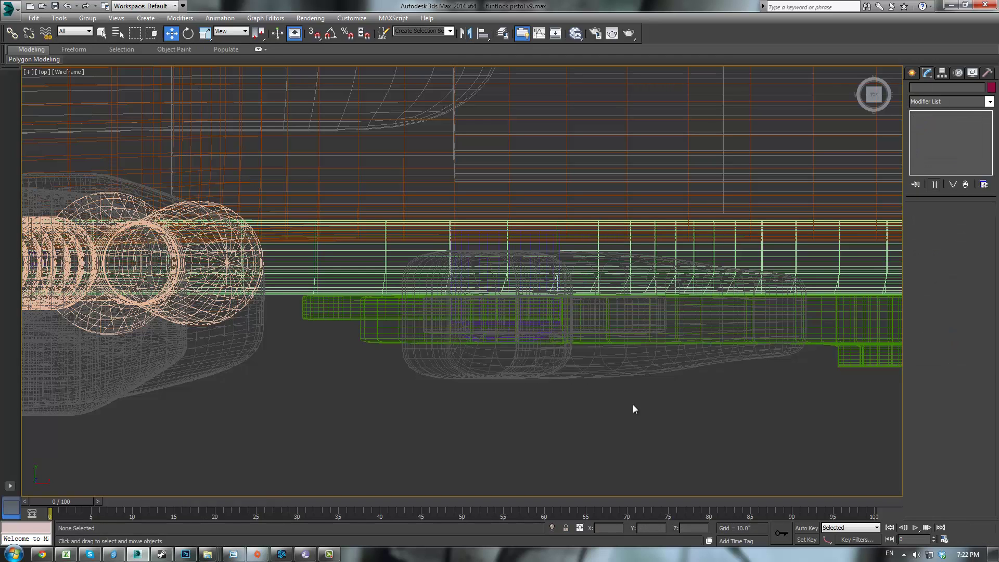
# - Examine how the spring, screws and frizzen fit against the front of the lock plate in the shaded perspective view
pyautogui.press('p')
pyautogui.press('F3')
pyautogui.press('z')
pyautogui.moveTo(605, 347)
pyautogui.keyDown('alt'); pyautogui.mouseDown(button='middle')
pyautogui.moveTo(635, 251)
pyautogui.moveTo(627, 240)
pyautogui.mouseUp(button='middle'); pyautogui.keyUp('alt')
pyautogui.scroll(4, 492, 235)
pyautogui.moveTo(492, 235); pyautogui.dragTo(611, 273, button='middle')
pyautogui.scroll(3, 682, 315)
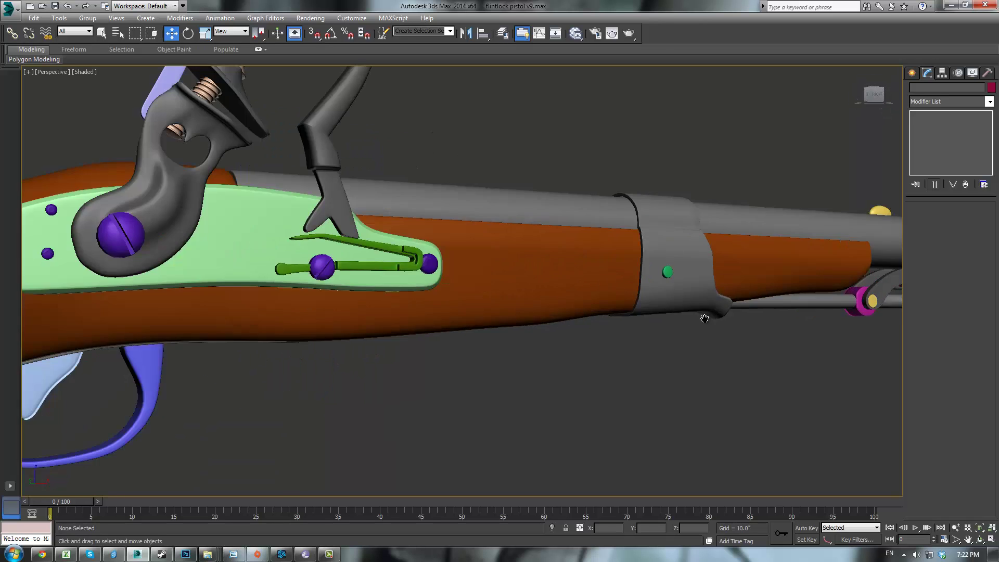
pyautogui.moveTo(704, 317); pyautogui.dragTo(648, 289, button='middle')
pyautogui.scroll(3, 432, 233)
pyautogui.moveTo(432, 232); pyautogui.dragTo(661, 311, button='middle')
pyautogui.scroll(-1, 661, 310)
pyautogui.keyDown('alt'); pyautogui.moveTo(489, 230); pyautogui.dragTo(455, 236, button='middle'); pyautogui.keyUp('alt')
# - Connect the lock plate's lengthwise edges behind its front shoulder with one segment, using a slide of -96
pyautogui.click(373, 283)
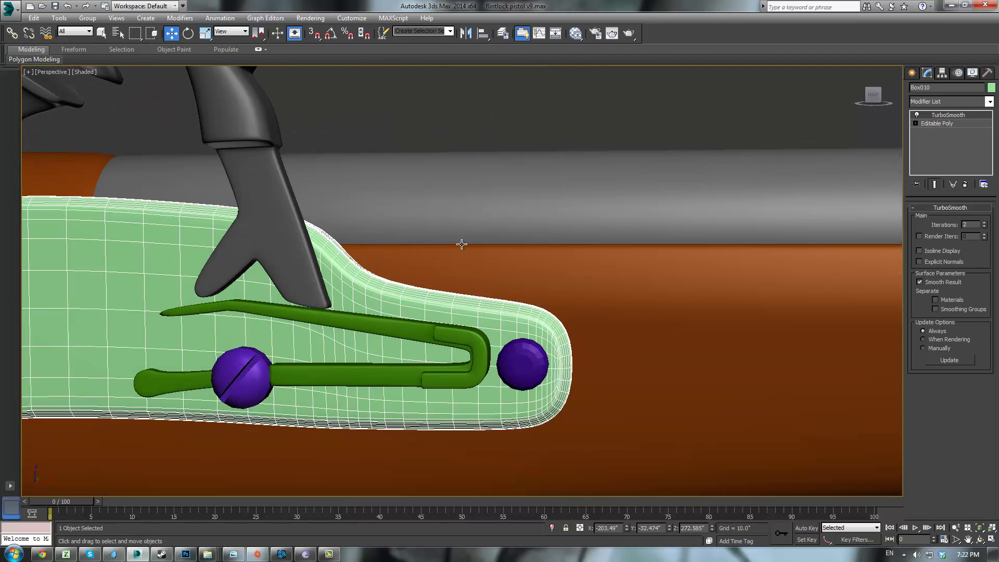
pyautogui.click(930, 122)
pyautogui.keyDown('alt'); pyautogui.moveTo(569, 219); pyautogui.dragTo(643, 219, button='middle'); pyautogui.keyUp('alt')
pyautogui.press('F3')
pyautogui.keyDown('alt'); pyautogui.moveTo(519, 241); pyautogui.dragTo(788, 248, button='middle'); pyautogui.keyUp('alt')
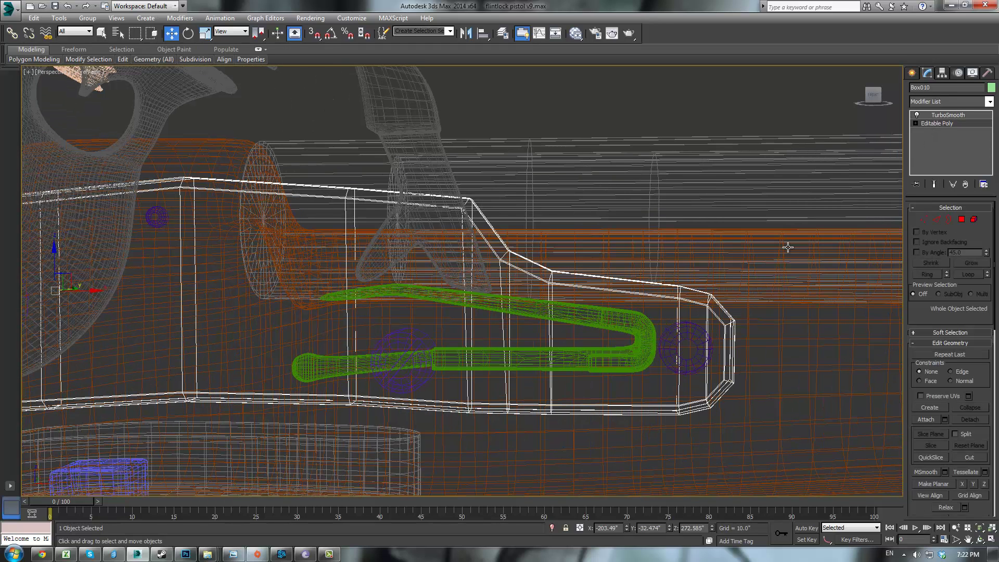
pyautogui.click(937, 220)
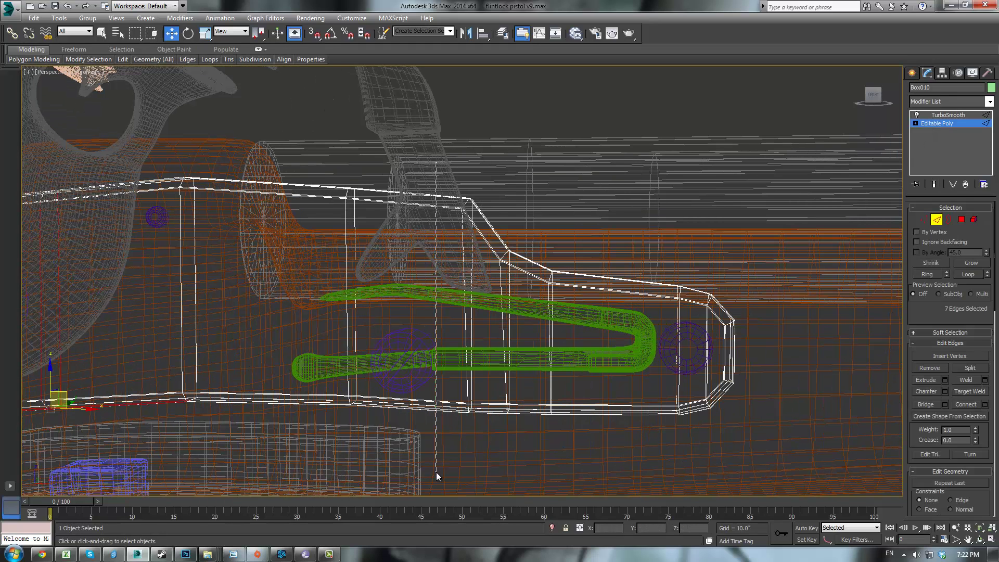
pyautogui.moveTo(437, 476); pyautogui.dragTo(438, 475)
pyautogui.click(985, 406)
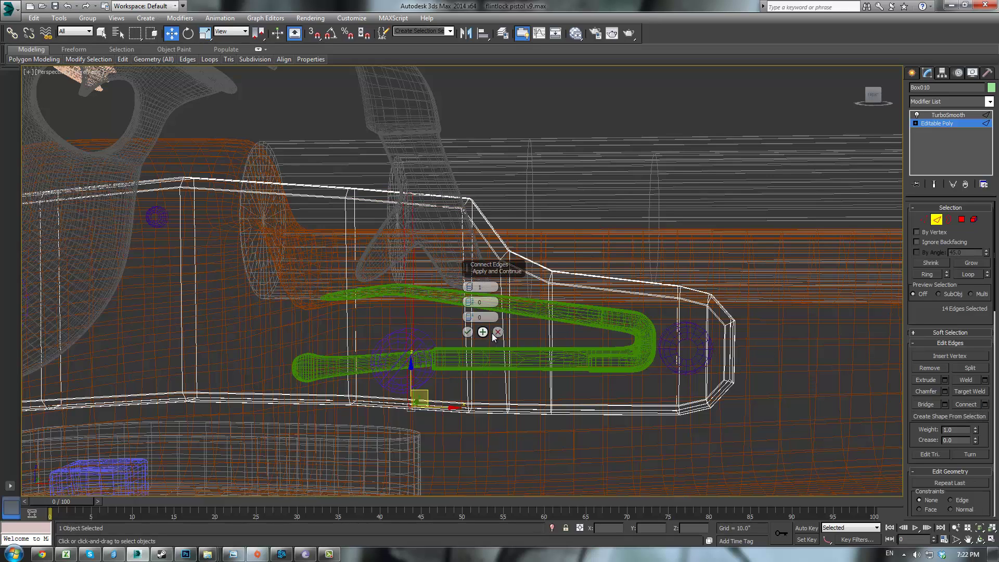
pyautogui.moveTo(468, 318); pyautogui.dragTo(486, 519)
pyautogui.click(468, 332)
# - From the front view, move the new edge loop's lower vertices back along X beneath the spring's slotted screw
pyautogui.moveTo(486, 395); pyautogui.dragTo(535, 324, button='middle')
pyautogui.press('1')
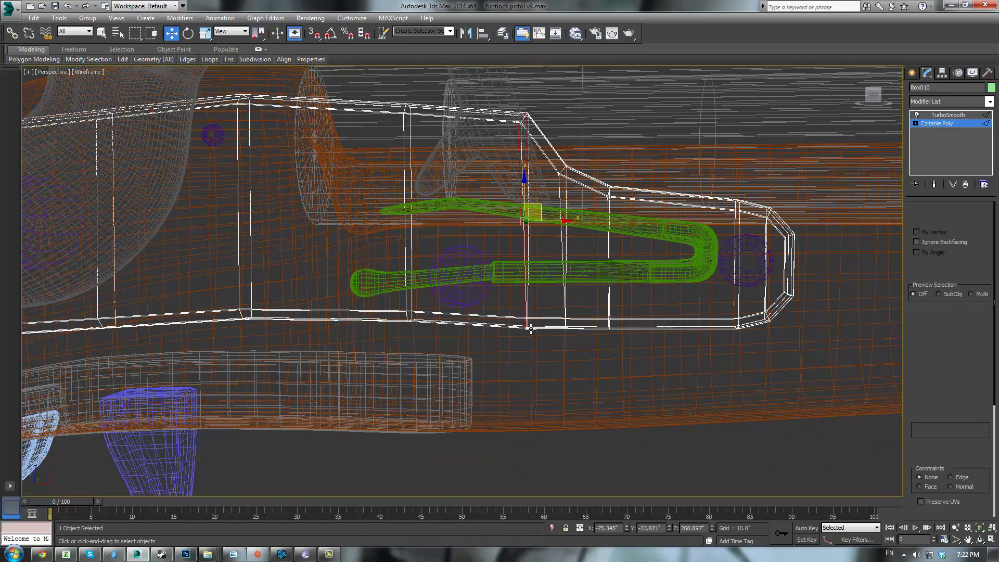
pyautogui.press('f')
pyautogui.scroll(5, 509, 341)
pyautogui.scroll(-4, 698, 417)
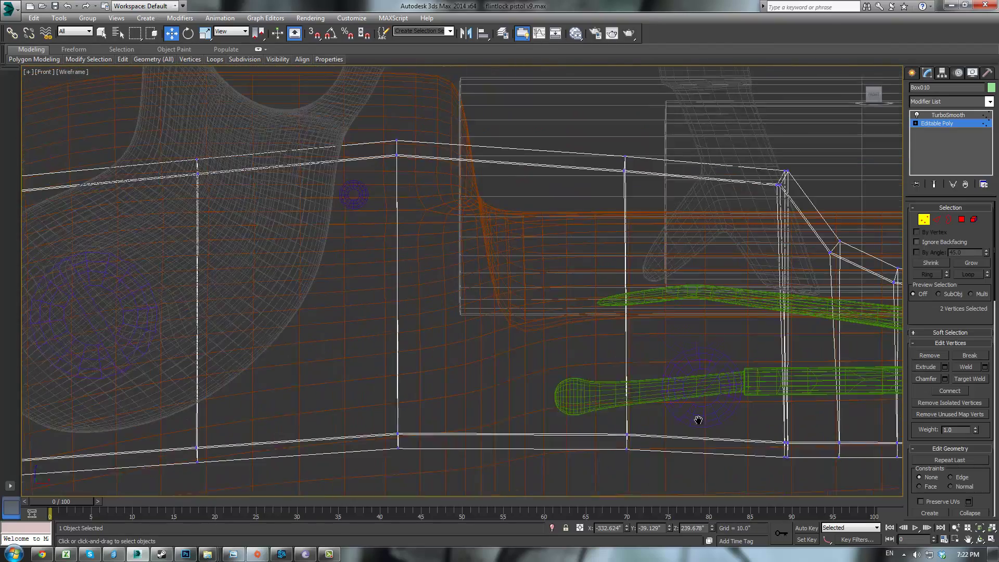
pyautogui.scroll(7, 666, 337)
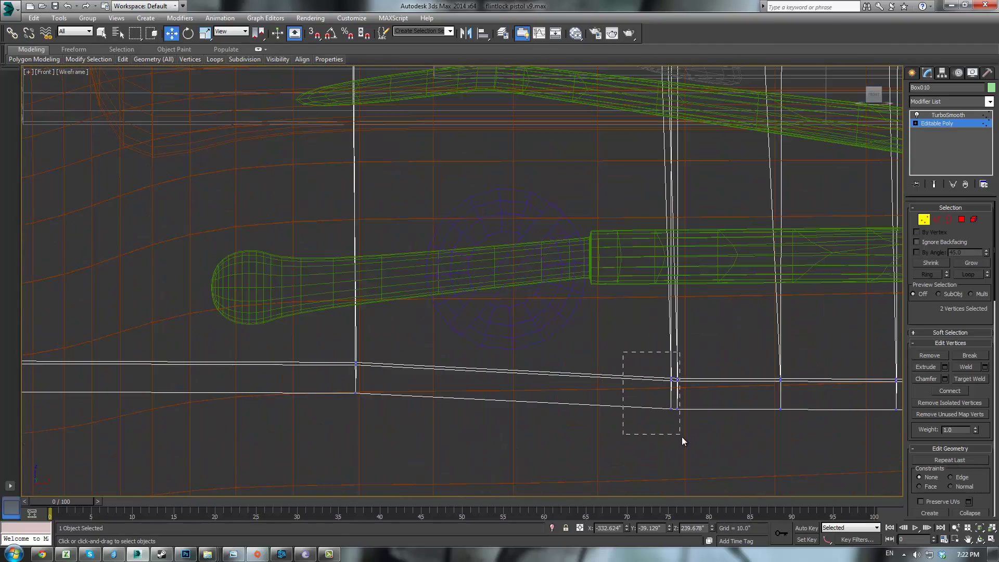
pyautogui.moveTo(673, 439); pyautogui.dragTo(676, 439)
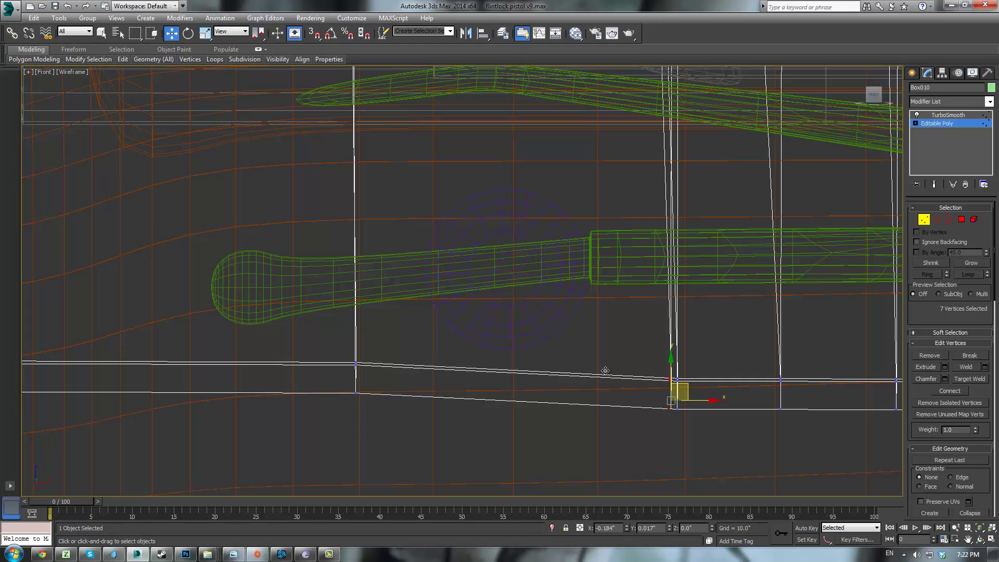
pyautogui.moveTo(676, 390); pyautogui.dragTo(531, 378)
pyautogui.click(646, 293)
pyautogui.moveTo(647, 294); pyautogui.dragTo(616, 375, button='middle')
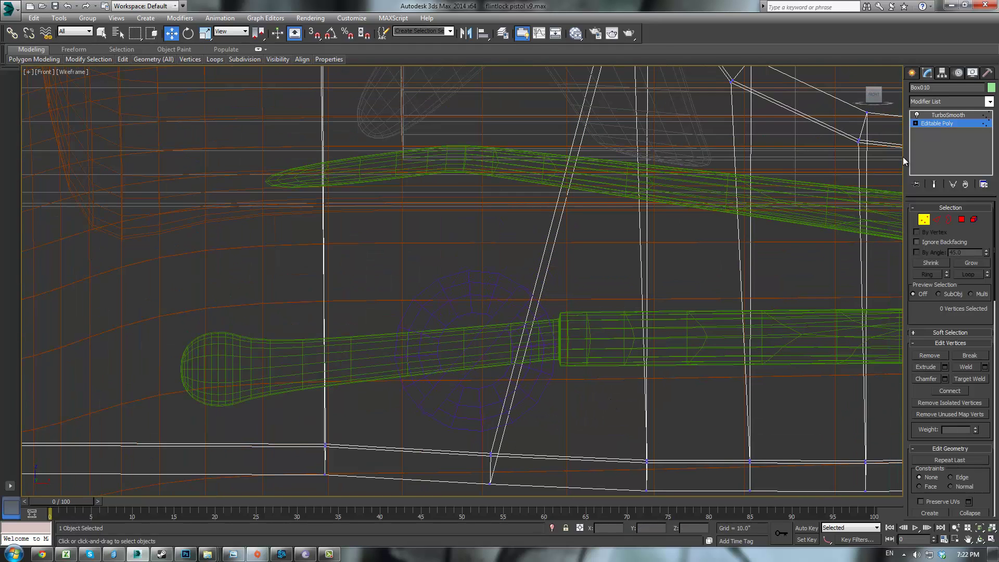
# - Return to the lock plate's TurboSmooth level and check the smoothed outline in shaded view, leaving nothing selected
pyautogui.click(948, 115)
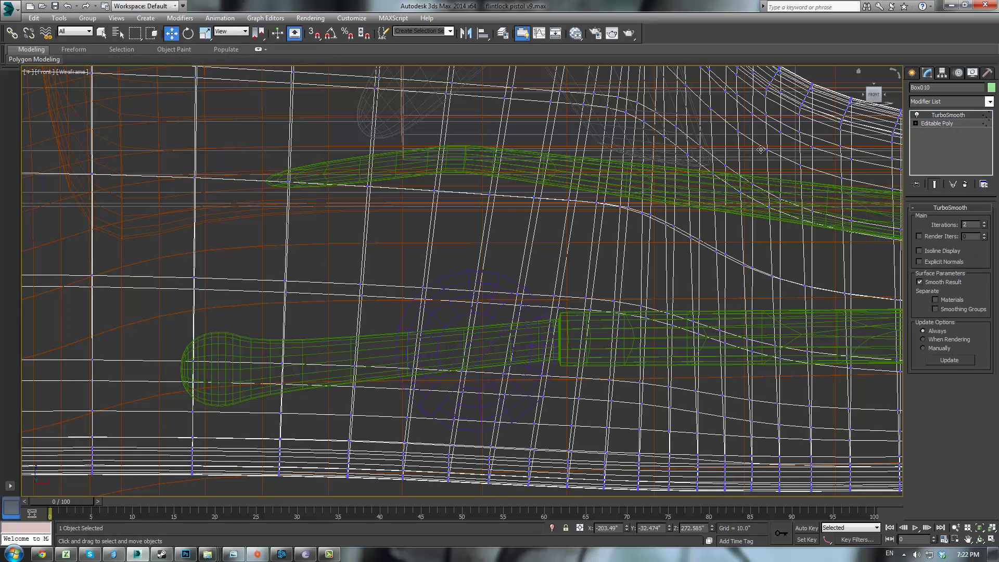
pyautogui.press('F3')
pyautogui.scroll(-6, 703, 198)
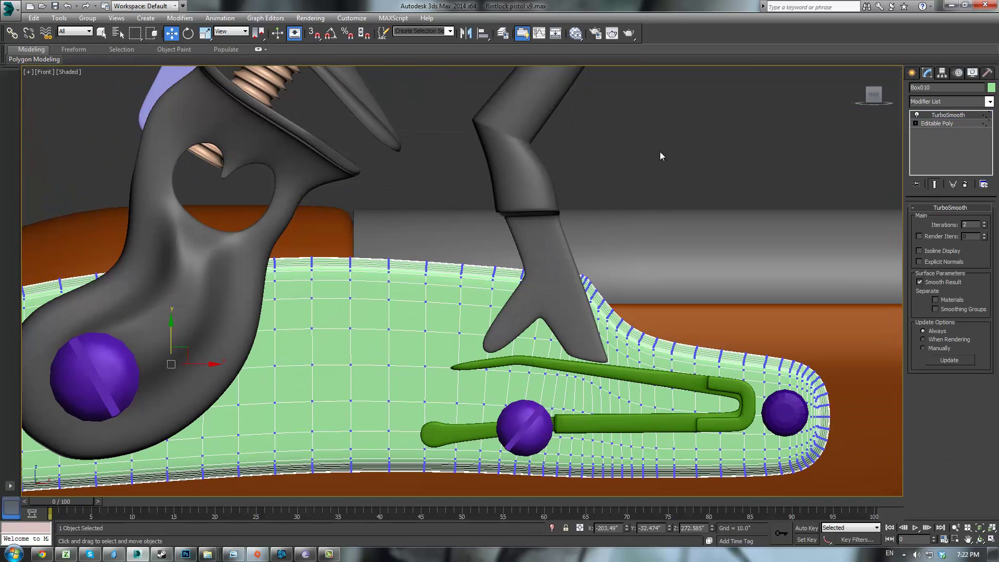
pyautogui.click(661, 152)
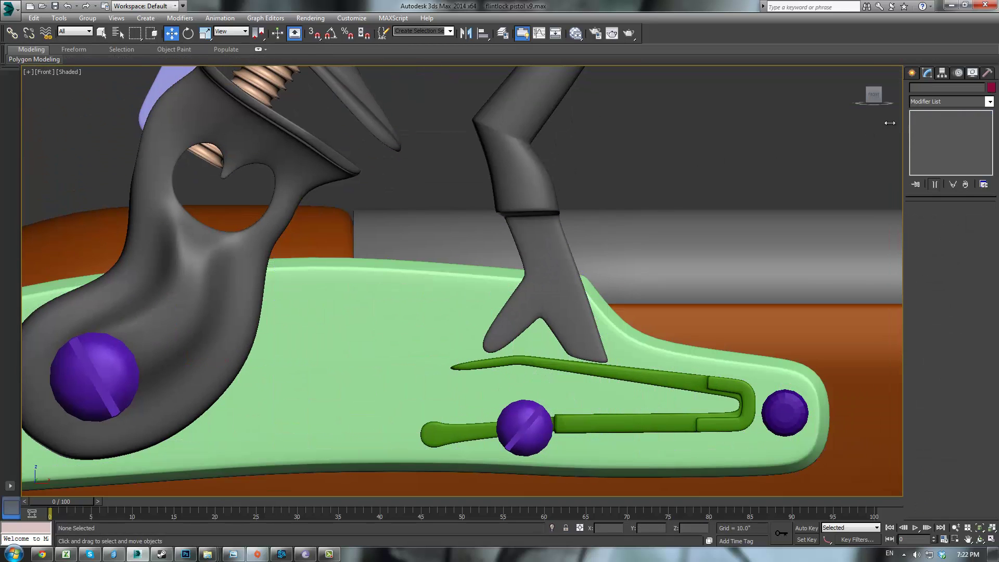
# - Connect the lock plate's lengthwise edges across its front shoulder with one segment, using a slide of 95
pyautogui.click(618, 326)
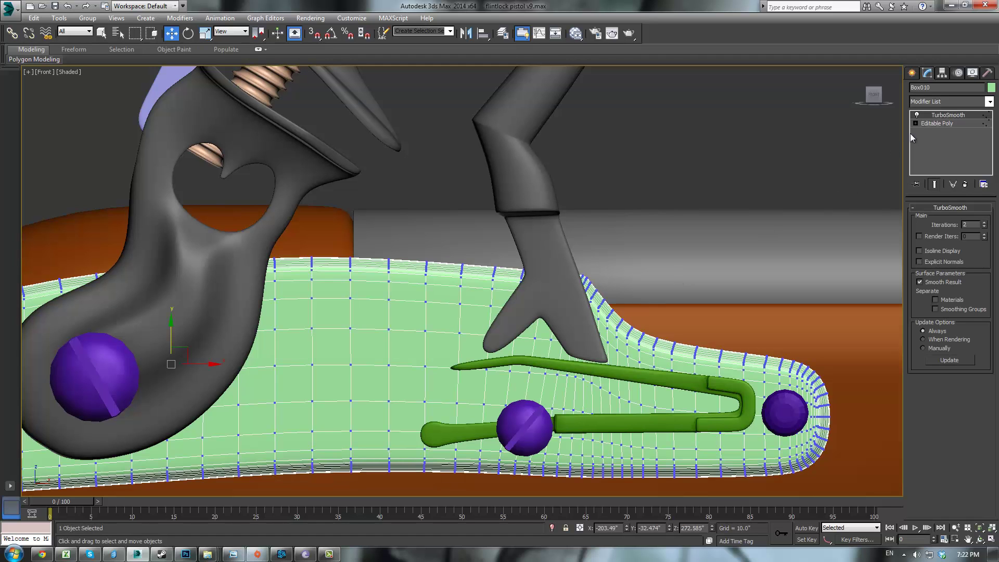
pyautogui.click(927, 124)
pyautogui.press('1')
pyautogui.scroll(2, 697, 284)
pyautogui.moveTo(664, 245); pyautogui.dragTo(675, 163, button='middle')
pyautogui.click(938, 220)
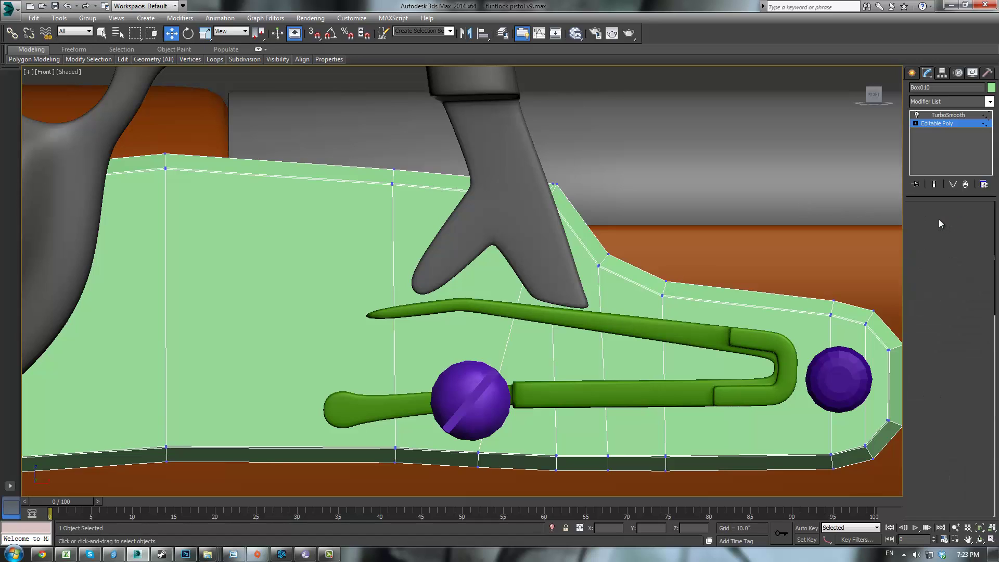
pyautogui.click(582, 242)
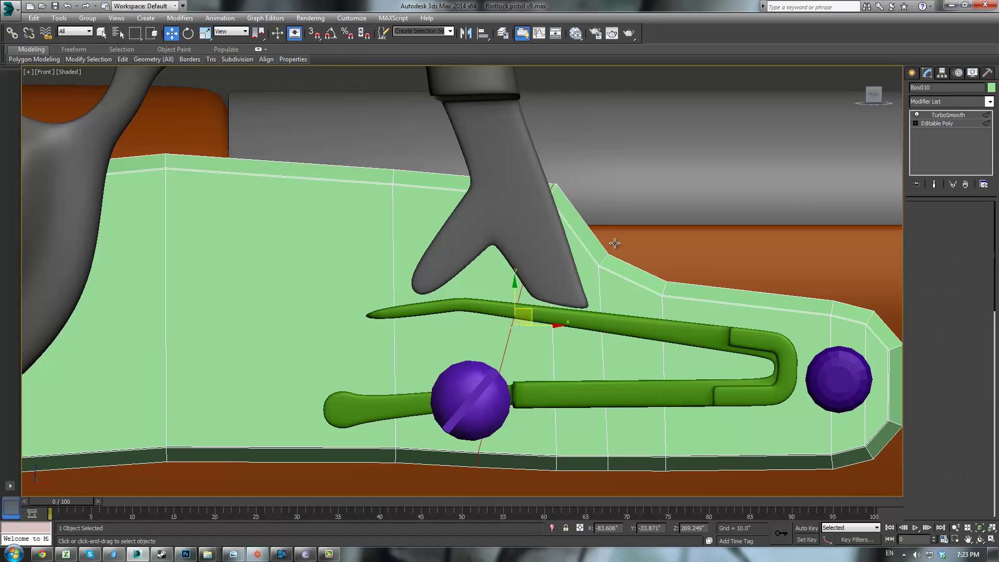
pyautogui.doubleClick(582, 242)
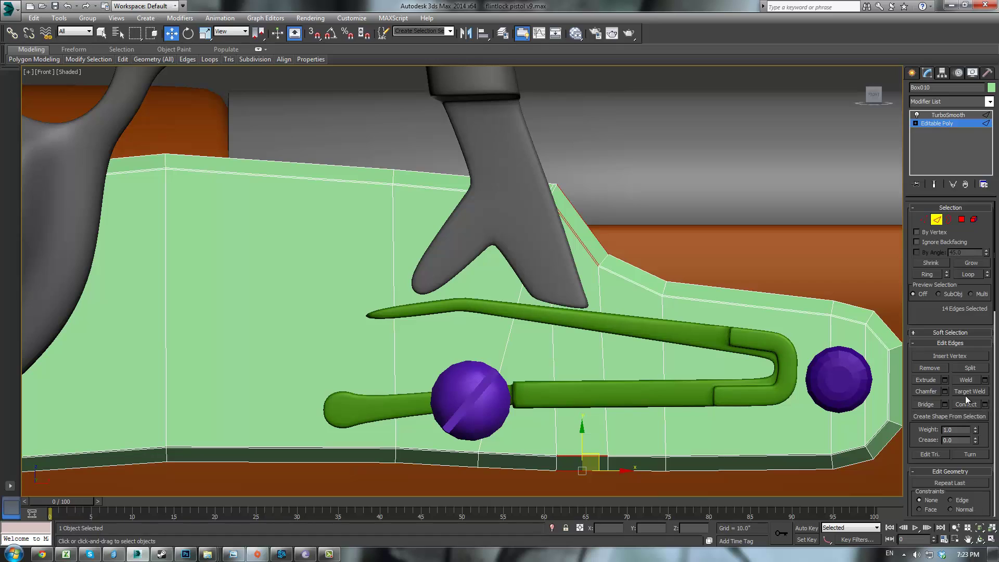
pyautogui.click(984, 407)
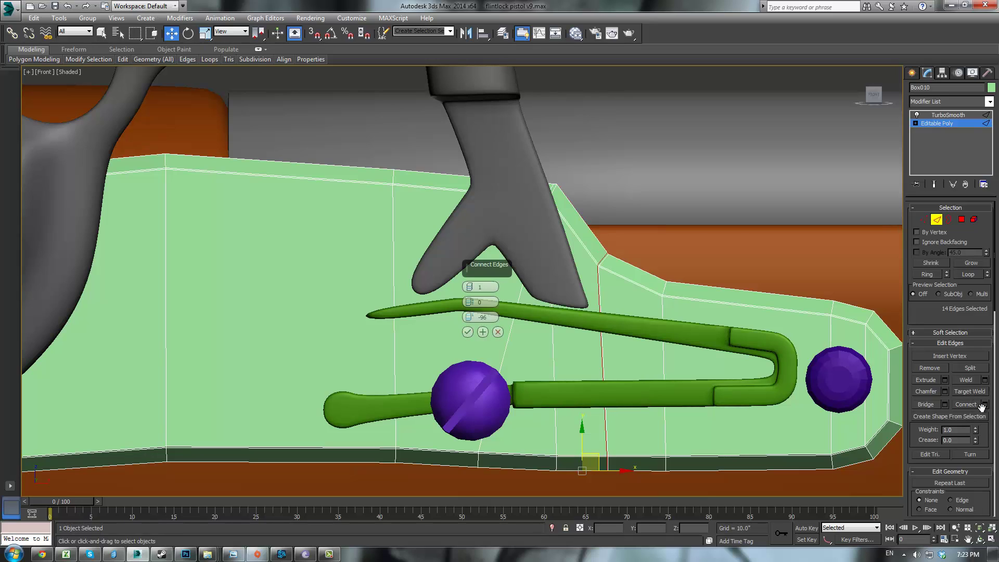
pyautogui.moveTo(482, 323); pyautogui.dragTo(444, 439)
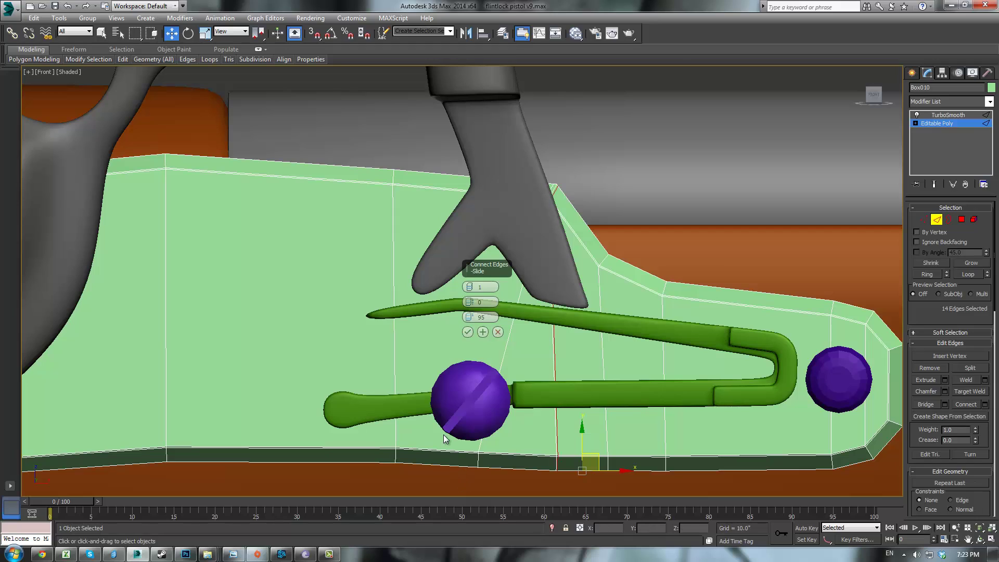
pyautogui.click(471, 334)
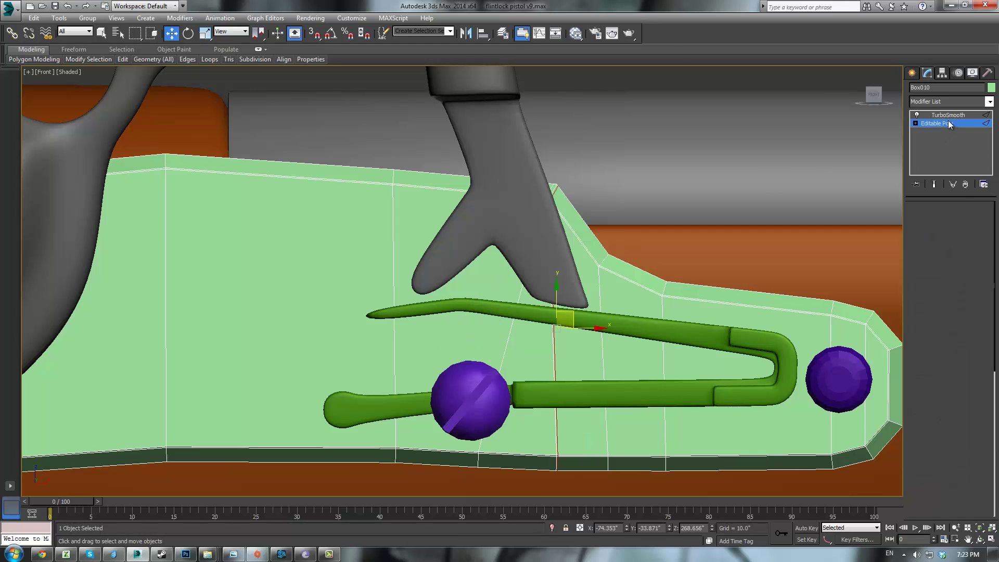
# - Return to the lock plate's TurboSmooth level and check the smoothed front outline in a shaded perspective view, leaving nothing selected
pyautogui.click(948, 117)
pyautogui.click(716, 148)
pyautogui.keyDown('alt'); pyautogui.moveTo(716, 148); pyautogui.dragTo(610, 217, button='middle'); pyautogui.keyUp('alt')
pyautogui.click(282, 181)
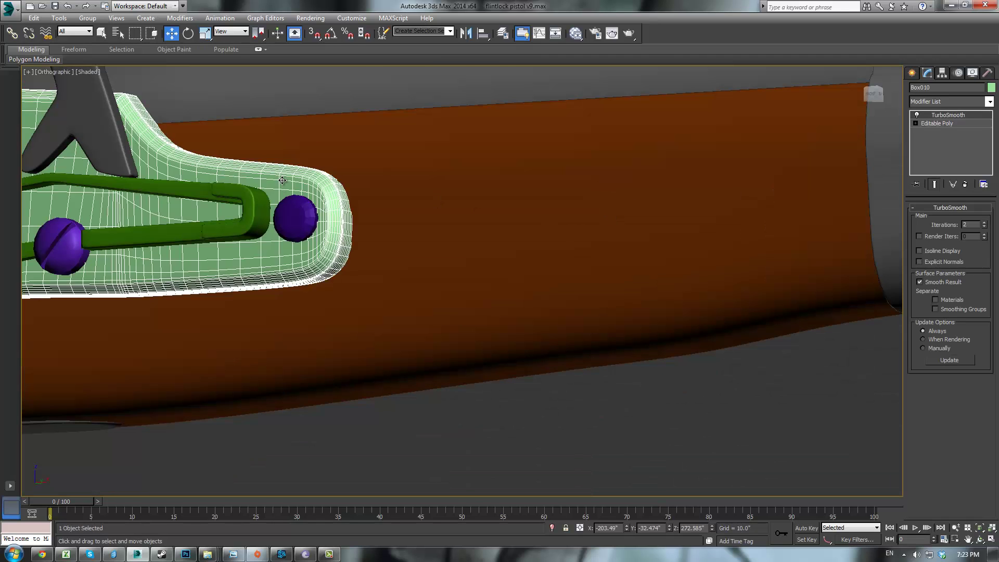
pyautogui.press('z')
pyautogui.press('p')
pyautogui.keyDown('alt'); pyautogui.moveTo(721, 136); pyautogui.dragTo(744, 201, button='middle'); pyautogui.keyUp('alt')
pyautogui.click(676, 165)
pyautogui.scroll(-6, 745, 203)
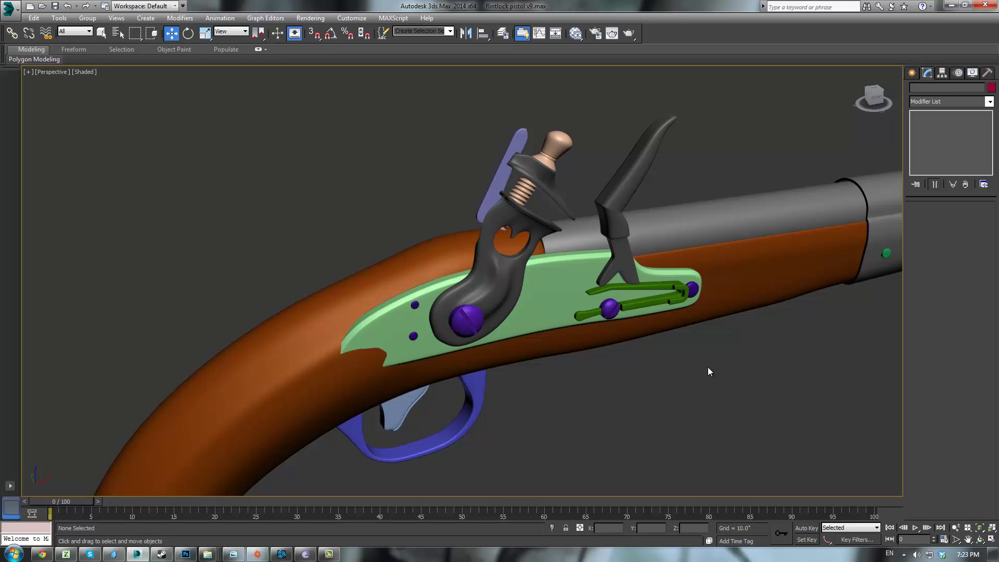
# - Using wireframe display, select the small pin buried in the lock plate beside the hammer and pull it along Y to the plate's outer face
pyautogui.press('F3')
pyautogui.press('F3')
pyautogui.moveTo(714, 346); pyautogui.dragTo(839, 327, button='middle')
pyautogui.press('F3')
pyautogui.moveTo(765, 282)
pyautogui.keyDown('alt'); pyautogui.mouseDown(button='middle')
pyautogui.moveTo(671, 293)
pyautogui.moveTo(629, 279)
pyautogui.mouseUp(button='middle'); pyautogui.keyUp('alt')
pyautogui.click(615, 278)
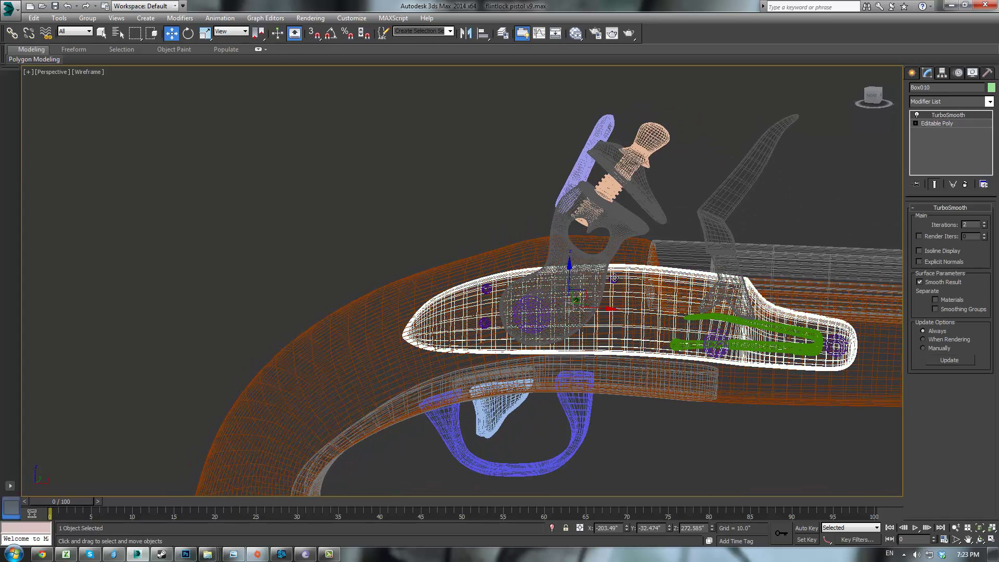
pyautogui.click(615, 278)
pyautogui.press('F3')
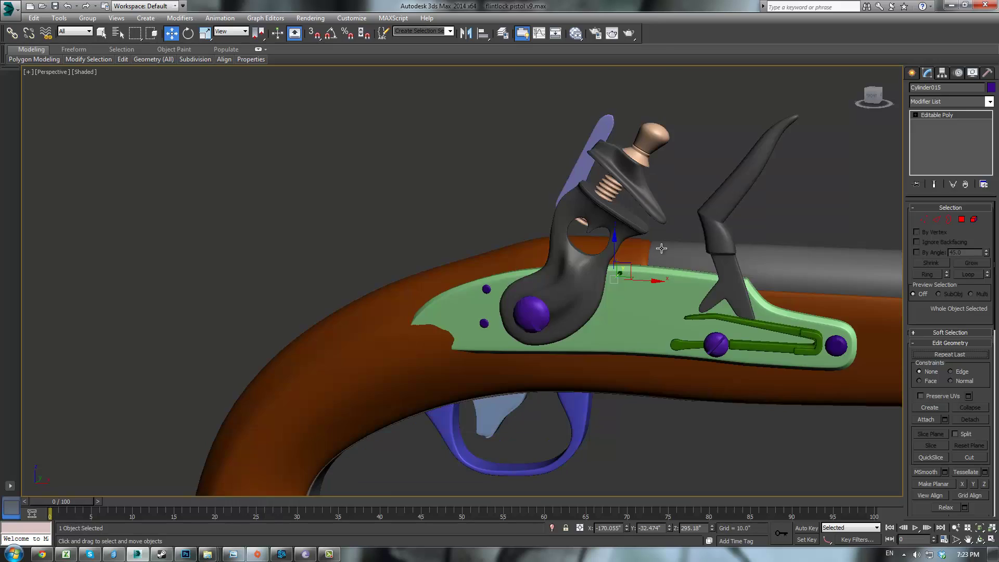
pyautogui.keyDown('alt'); pyautogui.moveTo(661, 250); pyautogui.dragTo(633, 271, button='middle'); pyautogui.keyUp('alt')
pyautogui.scroll(6, 633, 271)
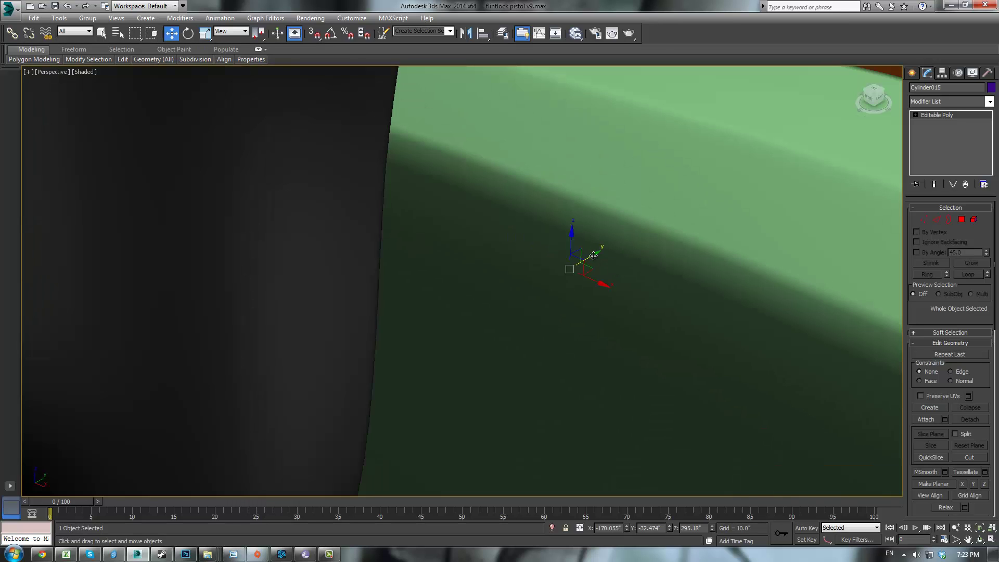
pyautogui.moveTo(593, 257); pyautogui.dragTo(503, 298)
pyautogui.scroll(-5, 502, 297)
pyautogui.keyDown('alt'); pyautogui.moveTo(502, 298); pyautogui.dragTo(611, 167, button='middle'); pyautogui.keyUp('alt')
pyautogui.click(610, 168)
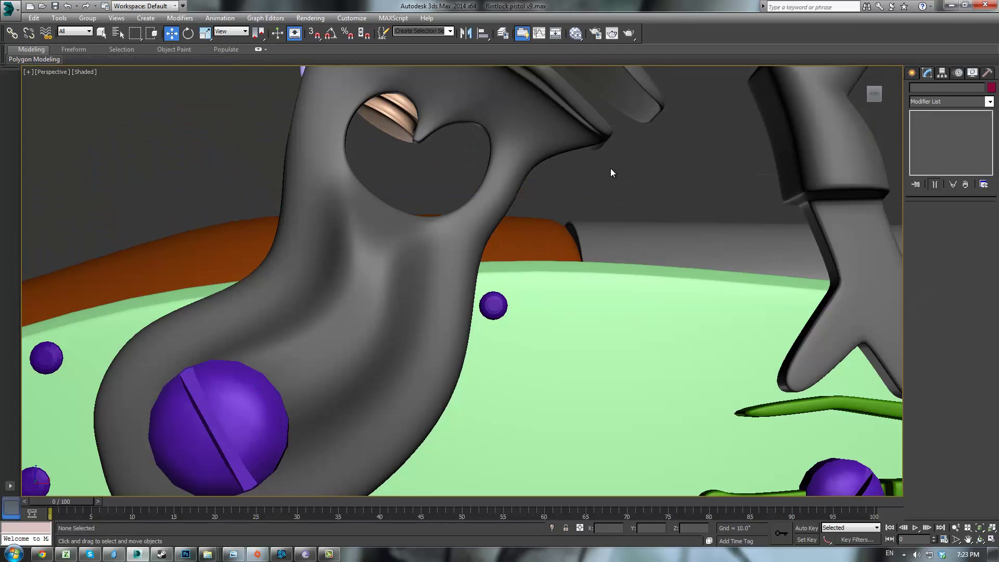
pyautogui.scroll(-5, 620, 188)
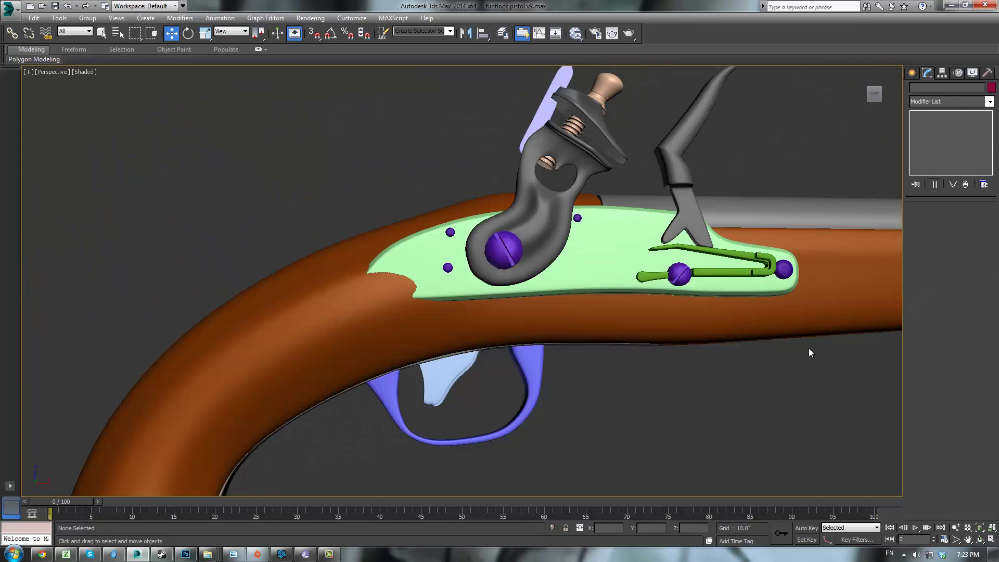
# - Push the round screw at the lock plate's front tip slightly into the plate along Y and deselect it
pyautogui.keyDown('alt'); pyautogui.moveTo(801, 351); pyautogui.dragTo(524, 332, button='middle'); pyautogui.keyUp('alt')
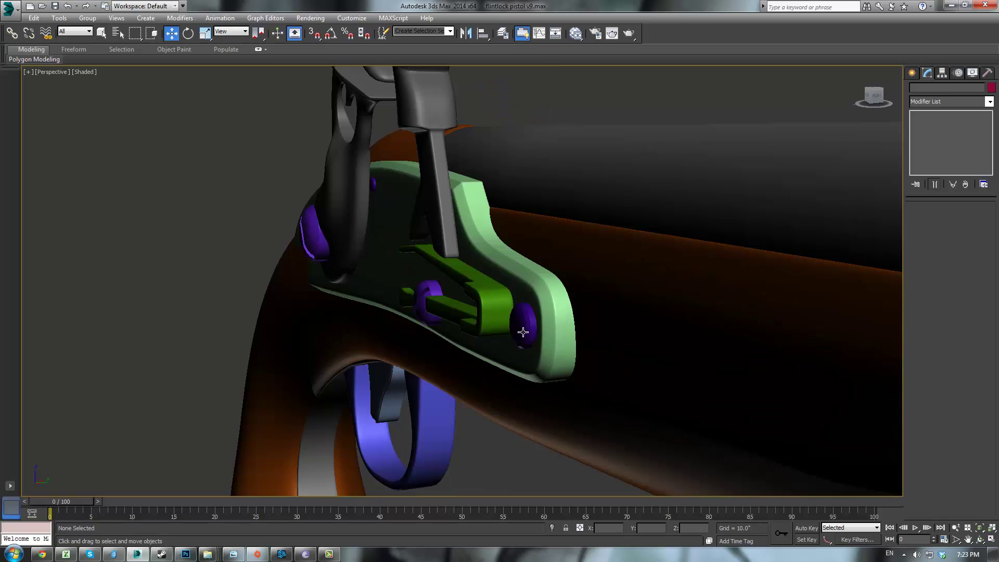
pyautogui.click(524, 332)
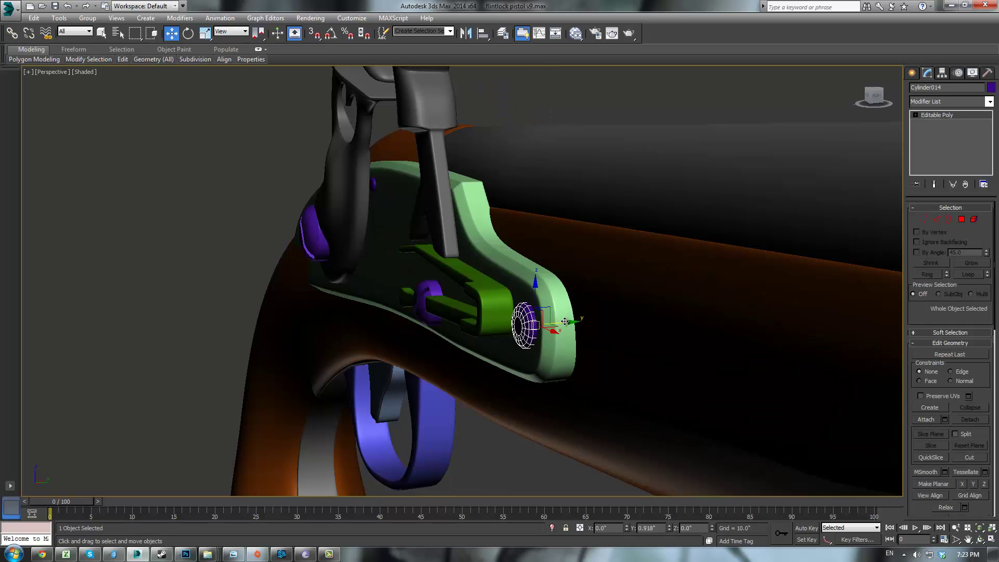
pyautogui.click(596, 112)
# - Examine the hammer and frizzen shapes above the lock plate from several angles in the shaded perspective view
pyautogui.keyDown('alt'); pyautogui.moveTo(596, 112); pyautogui.dragTo(671, 169, button='middle'); pyautogui.keyUp('alt')
pyautogui.keyDown('alt'); pyautogui.moveTo(667, 209); pyautogui.dragTo(594, 270, button='middle'); pyautogui.keyUp('alt')
pyautogui.scroll(-5, 598, 284)
pyautogui.scroll(5, 598, 284)
pyautogui.keyDown('alt'); pyautogui.moveTo(659, 266); pyautogui.dragTo(602, 250, button='middle'); pyautogui.keyUp('alt')
pyautogui.scroll(6, 603, 249)
pyautogui.scroll(4, 671, 336)
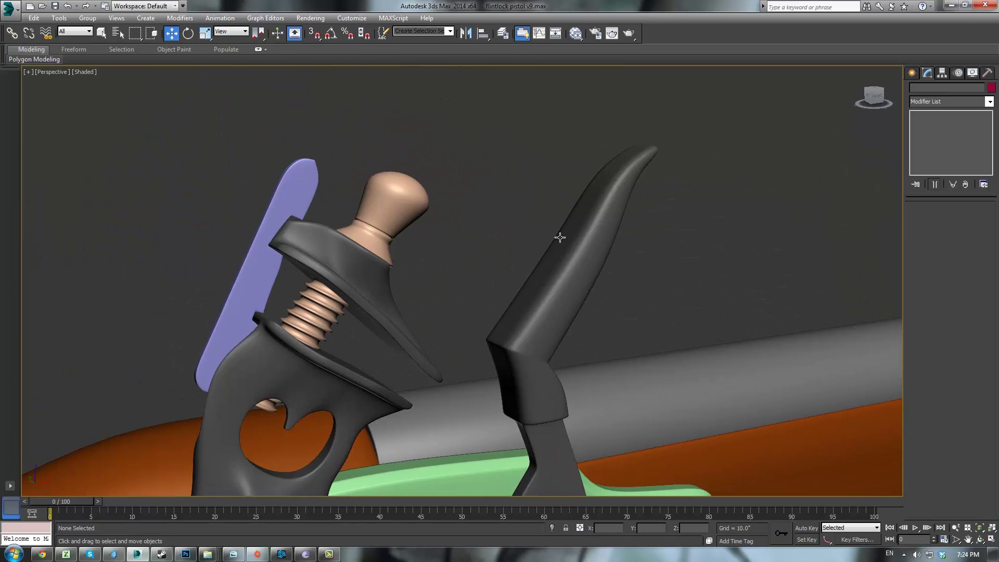
pyautogui.scroll(-4, 671, 279)
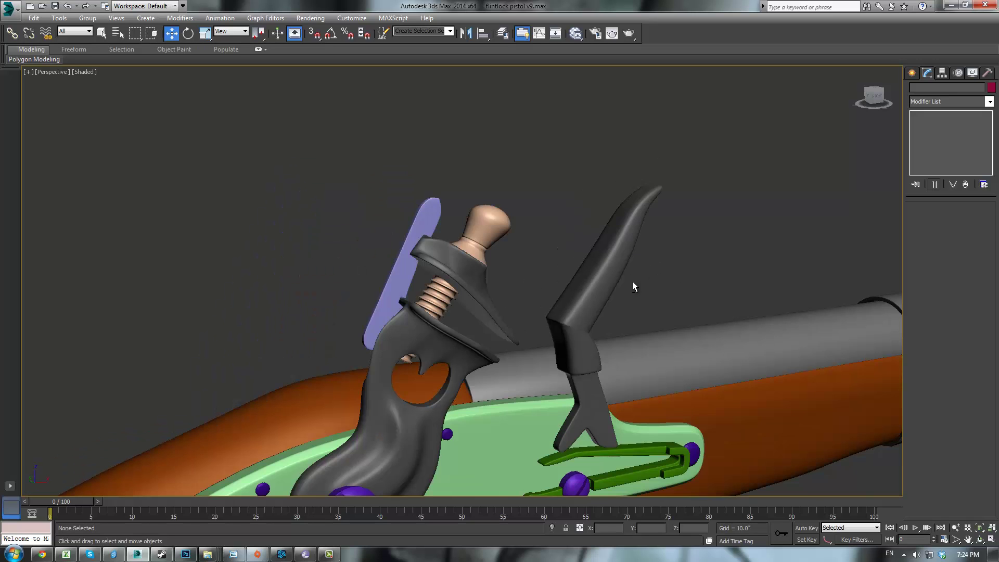
# - Select three middle cross edges on the frizzen's upper front face and pull them slightly outward, away from the hammer, in X and Z
pyautogui.keyDown('alt'); pyautogui.moveTo(633, 286); pyautogui.dragTo(530, 253, button='middle'); pyautogui.keyUp('alt')
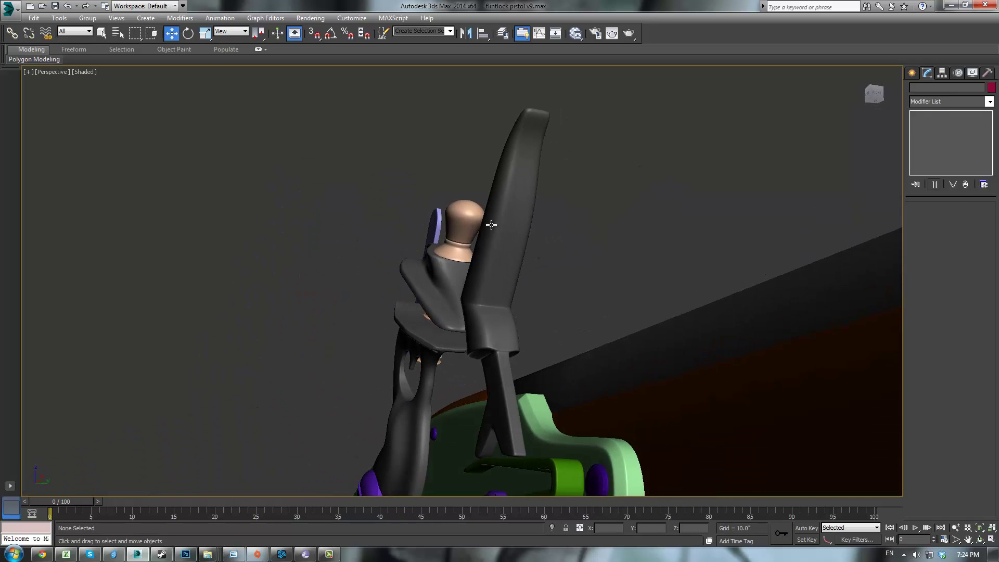
pyautogui.click(492, 225)
pyautogui.click(931, 124)
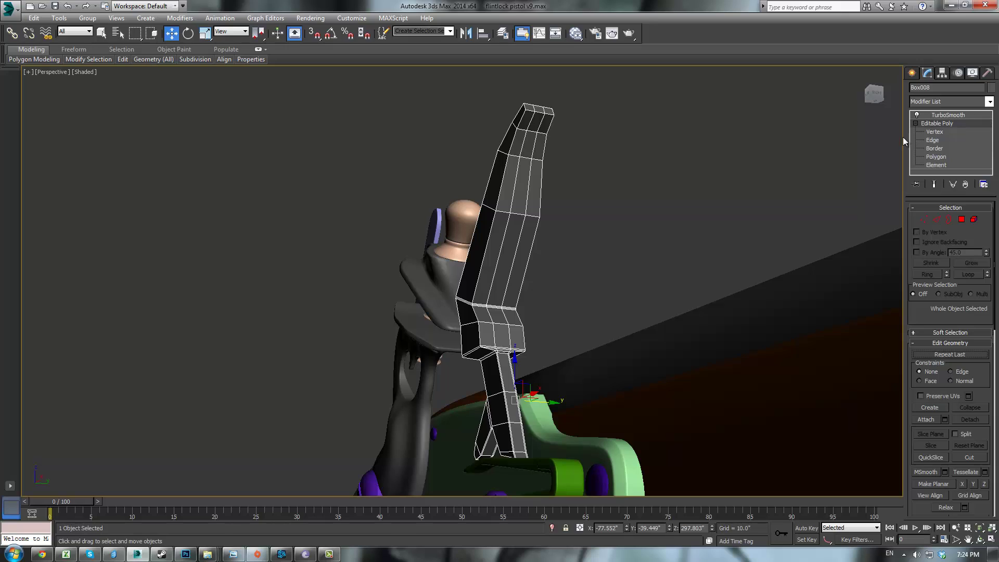
pyautogui.click(924, 220)
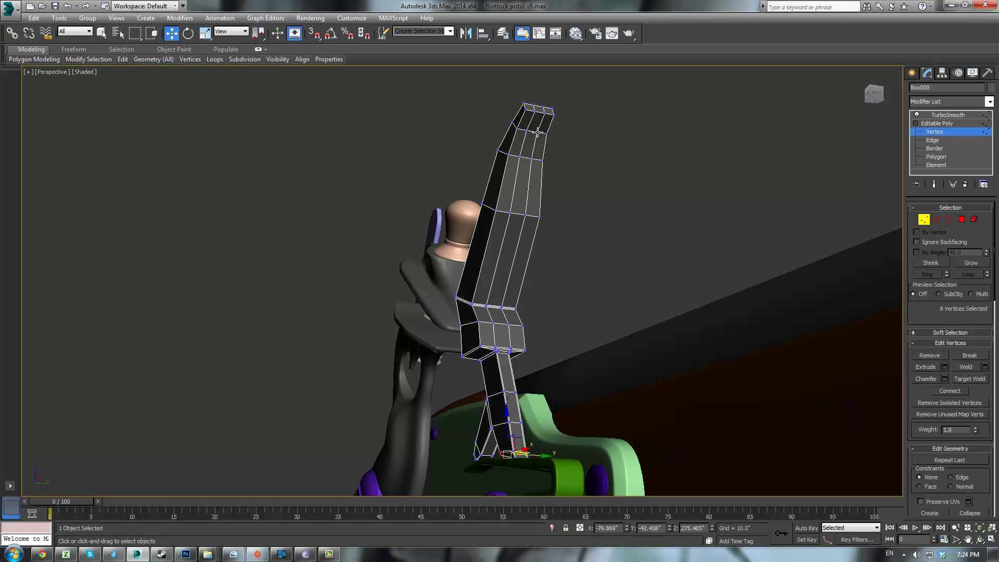
pyautogui.click(937, 219)
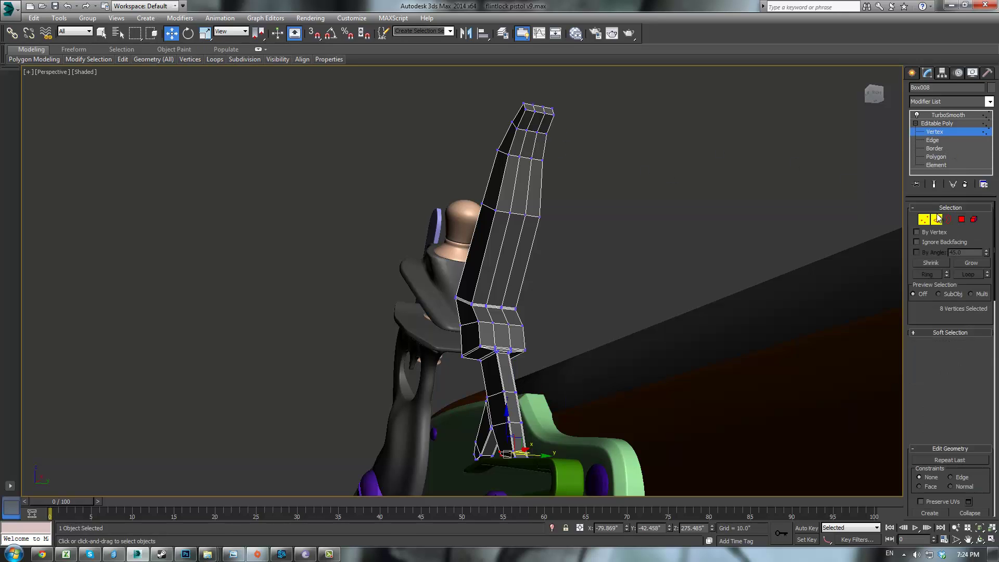
pyautogui.click(532, 131)
pyautogui.keyDown('ctrl'); pyautogui.click(526, 158); pyautogui.keyUp('ctrl')
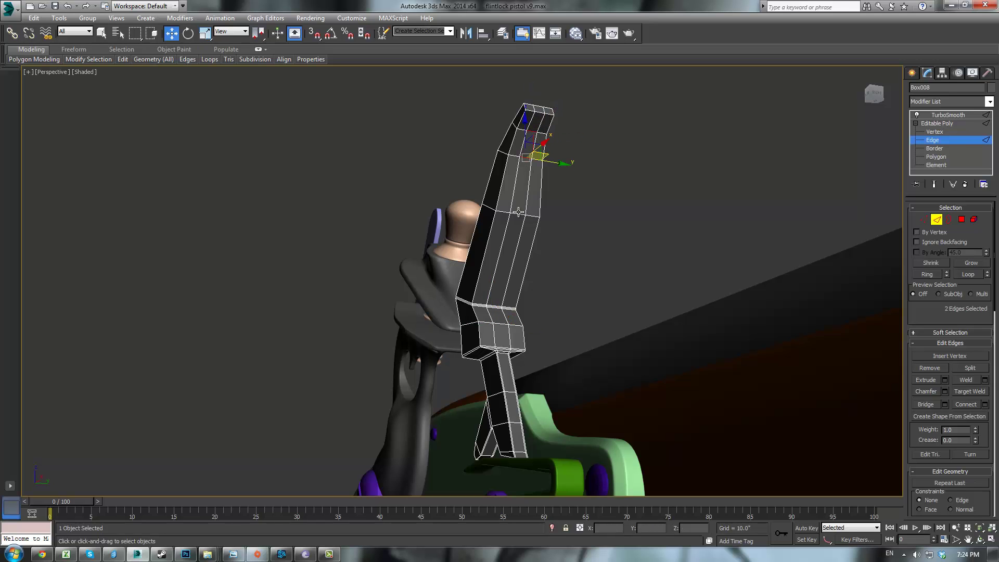
pyautogui.keyDown('ctrl'); pyautogui.click(518, 213); pyautogui.keyUp('ctrl')
pyautogui.keyDown('alt'); pyautogui.moveTo(518, 214); pyautogui.dragTo(669, 234, button='middle'); pyautogui.keyUp('alt')
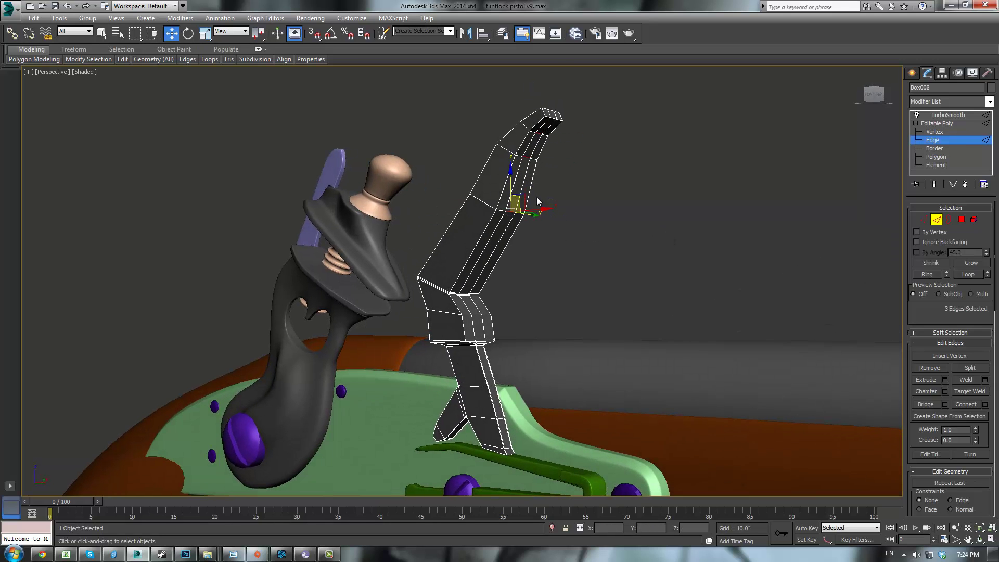
pyautogui.keyDown('alt'); pyautogui.moveTo(536, 197); pyautogui.dragTo(558, 195, button='middle'); pyautogui.keyUp('alt')
pyautogui.moveTo(525, 195); pyautogui.dragTo(531, 201)
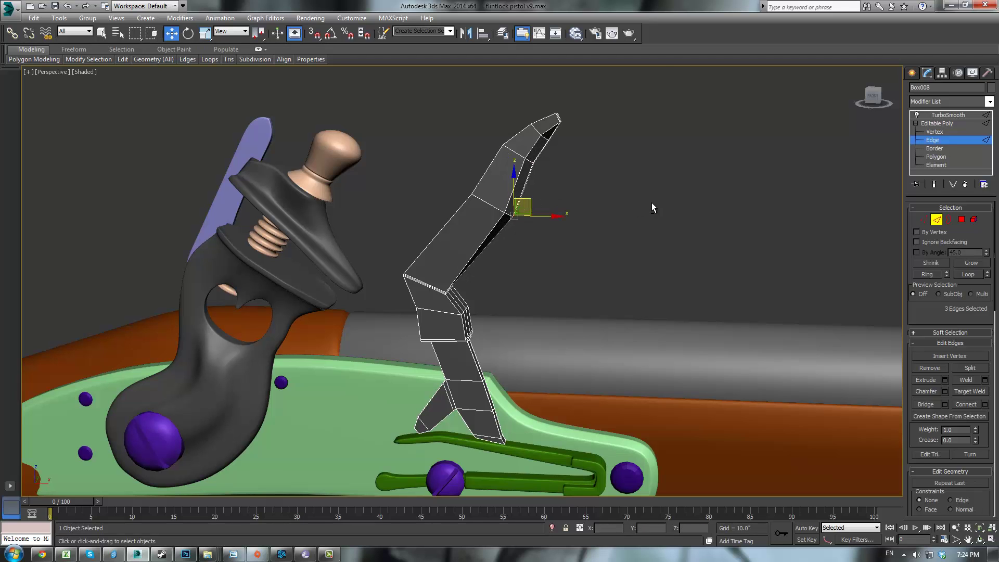
# - Return to the frizzen's TurboSmooth level and check its smoothed curve from the side, leaving nothing selected
pyautogui.keyDown('alt'); pyautogui.moveTo(651, 202); pyautogui.dragTo(863, 123, button='middle'); pyautogui.keyUp('alt')
pyautogui.click(948, 115)
pyautogui.click(635, 185)
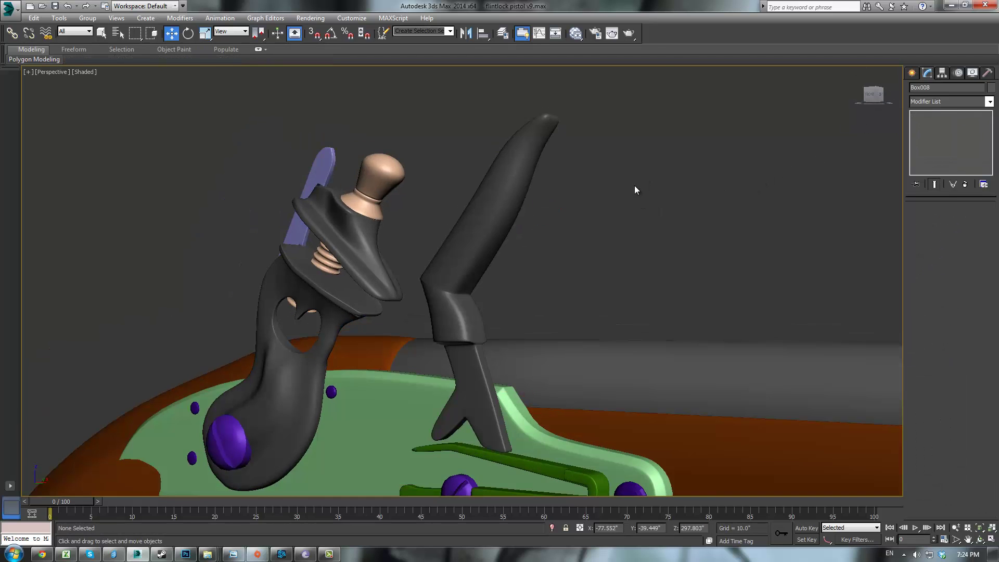
pyautogui.keyDown('alt'); pyautogui.moveTo(635, 185); pyautogui.dragTo(658, 196, button='middle'); pyautogui.keyUp('alt')
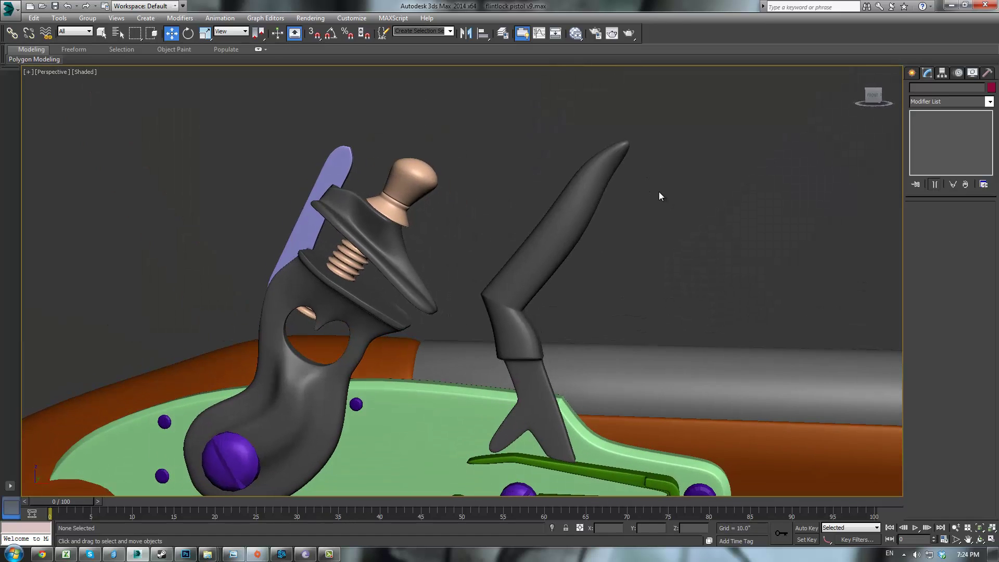
# - From the front view, add the front-face vertices of the frizzen's three upper sections to the selection and shift it slightly toward the hammer
pyautogui.click(557, 195)
pyautogui.hotkey('ctrl', 'z')
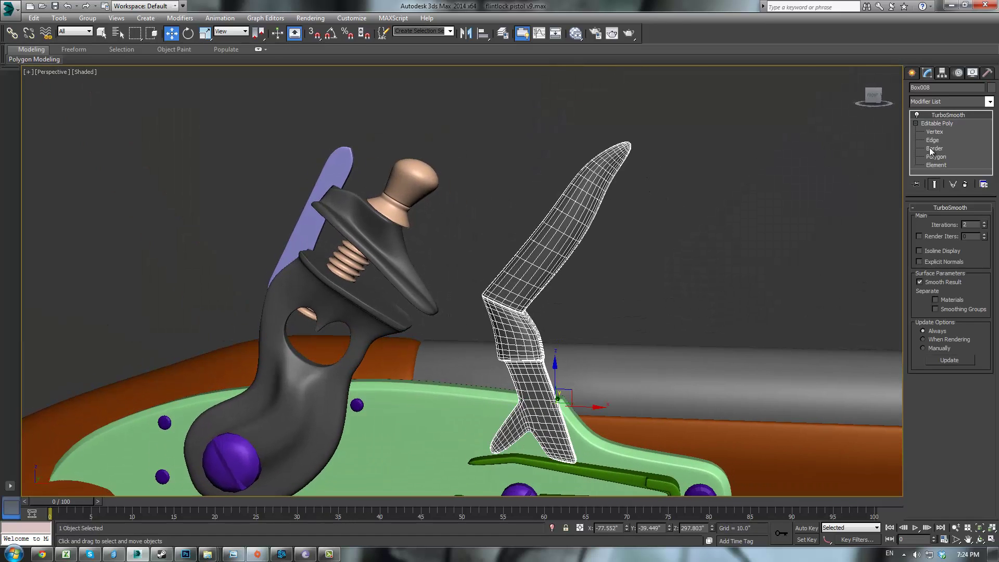
pyautogui.click(934, 131)
pyautogui.press('f')
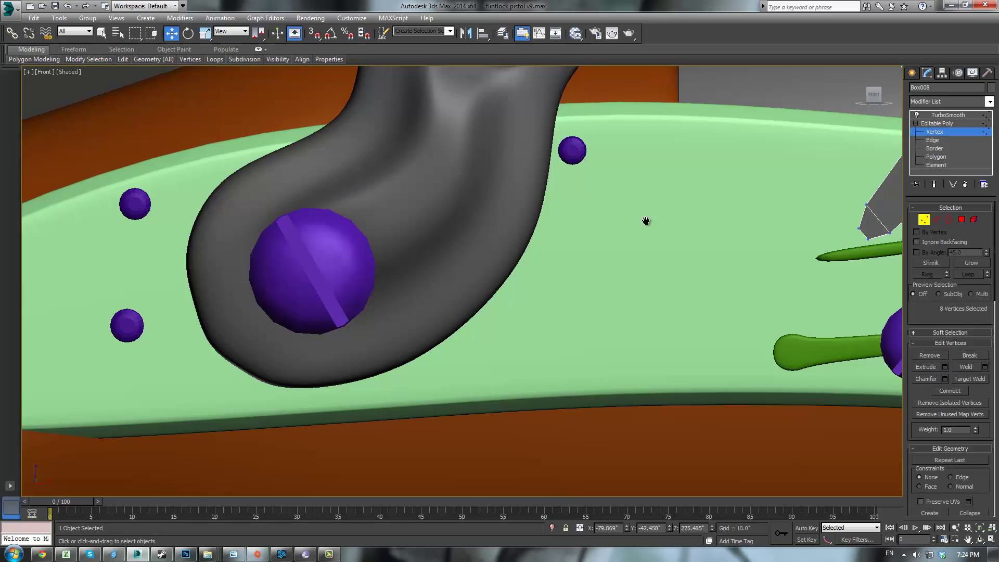
pyautogui.scroll(-6, 651, 226)
pyautogui.scroll(4, 726, 133)
pyautogui.moveTo(726, 132); pyautogui.dragTo(606, 245, button='middle')
pyautogui.scroll(2, 713, 268)
pyautogui.moveTo(713, 268); pyautogui.dragTo(701, 285, button='middle')
pyautogui.keyDown('ctrl'); pyautogui.moveTo(640, 236); pyautogui.dragTo(565, 282); pyautogui.keyUp('ctrl')
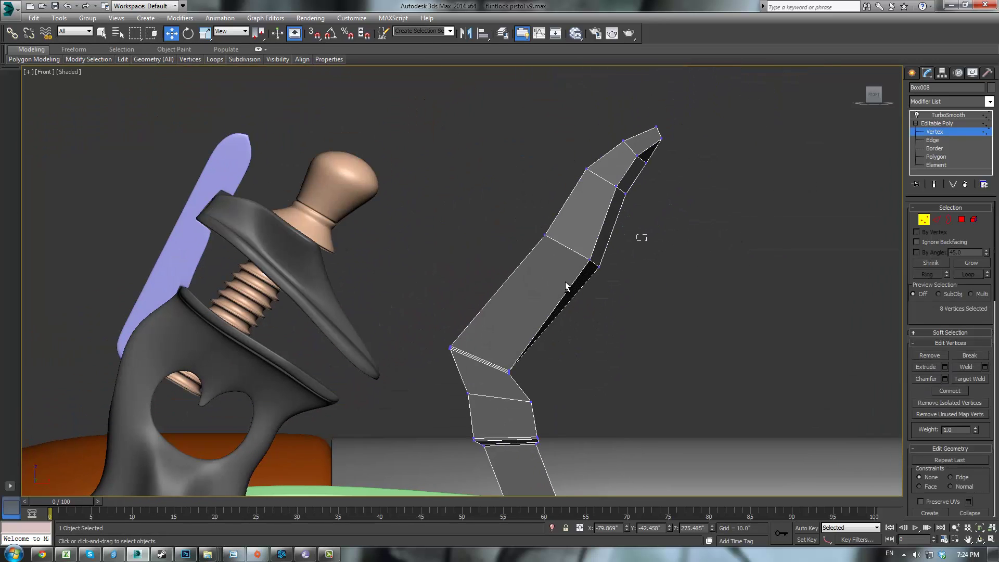
pyautogui.keyDown('ctrl'); pyautogui.moveTo(600, 211); pyautogui.dragTo(600, 210); pyautogui.keyUp('ctrl')
pyautogui.keyDown('ctrl'); pyautogui.moveTo(662, 157); pyautogui.dragTo(638, 173); pyautogui.keyUp('ctrl')
pyautogui.moveTo(605, 337); pyautogui.dragTo(590, 330)
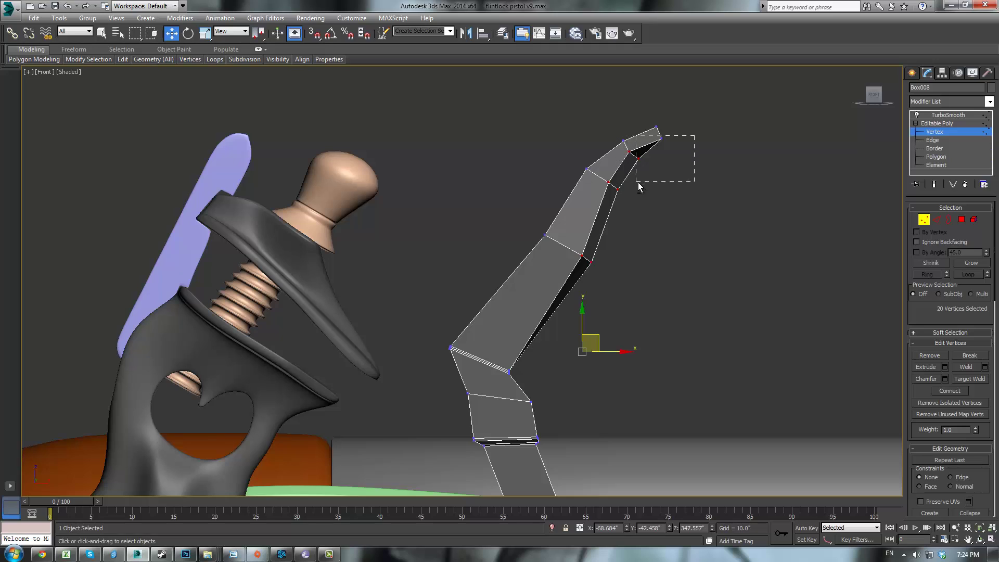
# - Remove the uppermost section's vertices near the frizzen's tip from the selection and move the remaining ones farther back along X
pyautogui.keyDown('alt'); pyautogui.moveTo(638, 183); pyautogui.dragTo(638, 182); pyautogui.keyUp('alt')
pyautogui.keyDown('alt'); pyautogui.moveTo(696, 115); pyautogui.dragTo(619, 173); pyautogui.keyUp('alt')
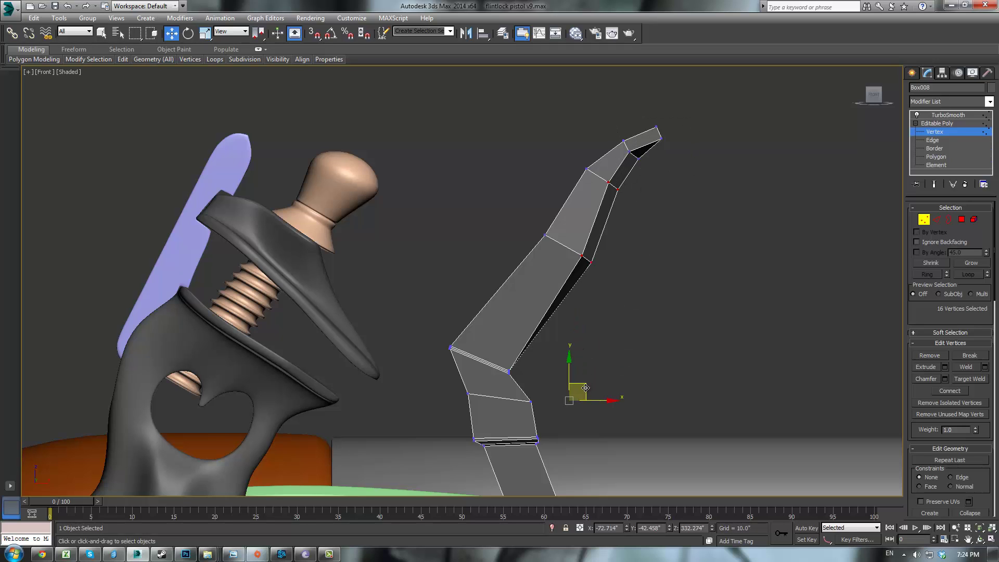
pyautogui.moveTo(585, 388); pyautogui.dragTo(580, 388)
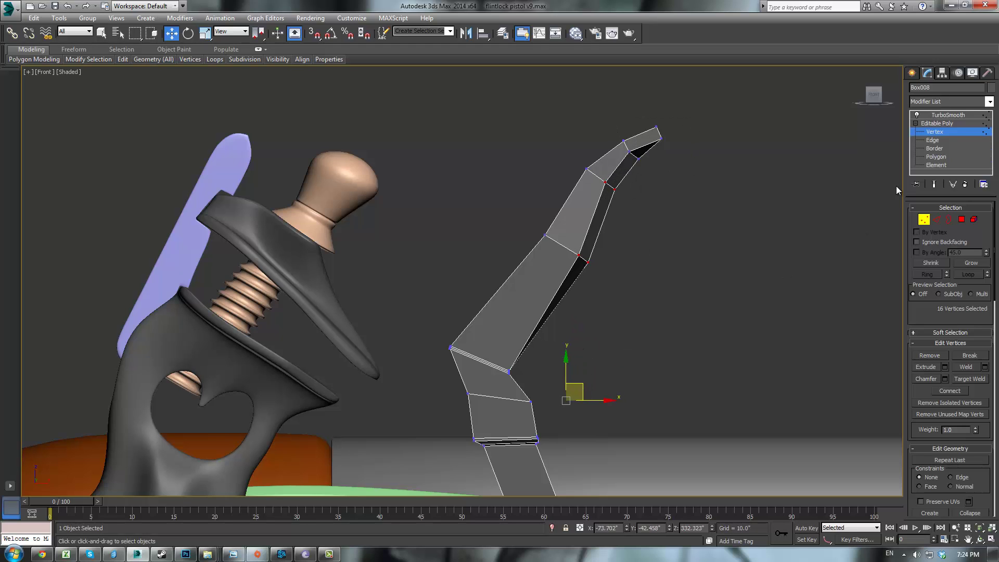
# - Restore the frizzen's TurboSmooth level, deselect it and check the refined curve in the front and perspective views
pyautogui.click(936, 124)
pyautogui.click(941, 115)
pyautogui.click(771, 242)
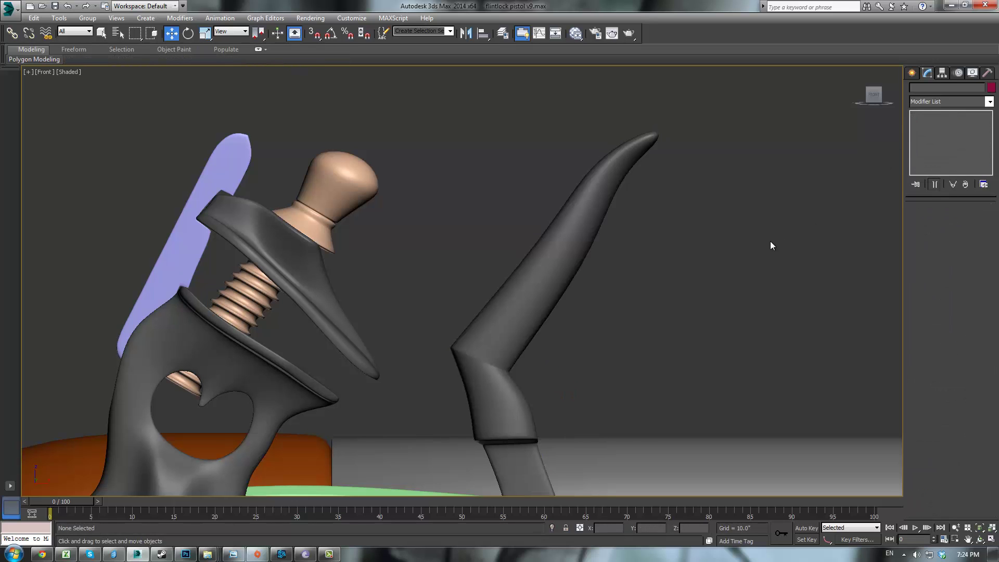
pyautogui.press('p')
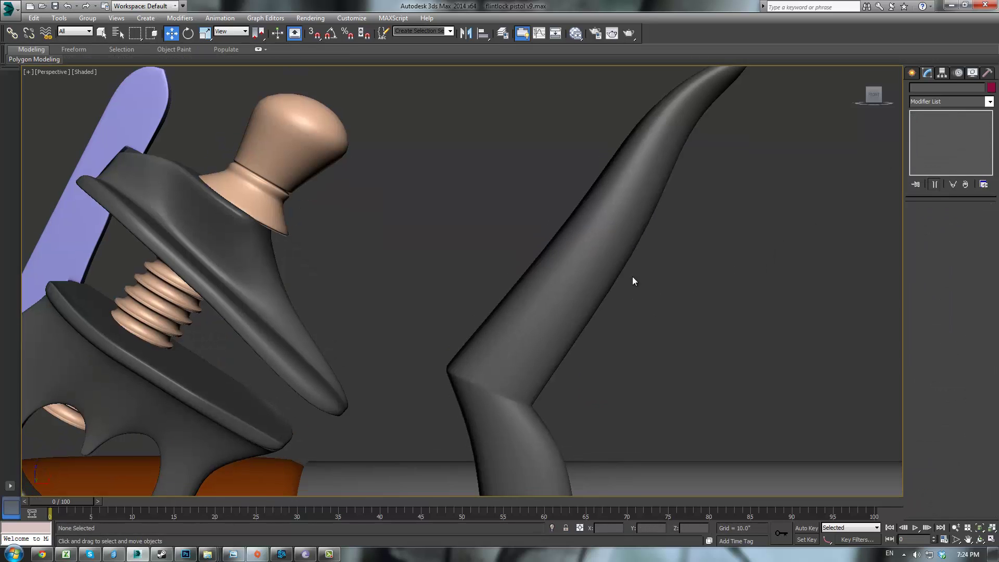
# - Select the vertices at the tip of the frizzen's shorter foot prong and lower them about 1.1 units along Z toward the spring
pyautogui.scroll(-6, 630, 281)
pyautogui.keyDown('alt'); pyautogui.moveTo(630, 292); pyautogui.dragTo(683, 239, button='middle'); pyautogui.keyUp('alt')
pyautogui.scroll(4, 647, 243)
pyautogui.scroll(-3, 631, 240)
pyautogui.scroll(3, 631, 239)
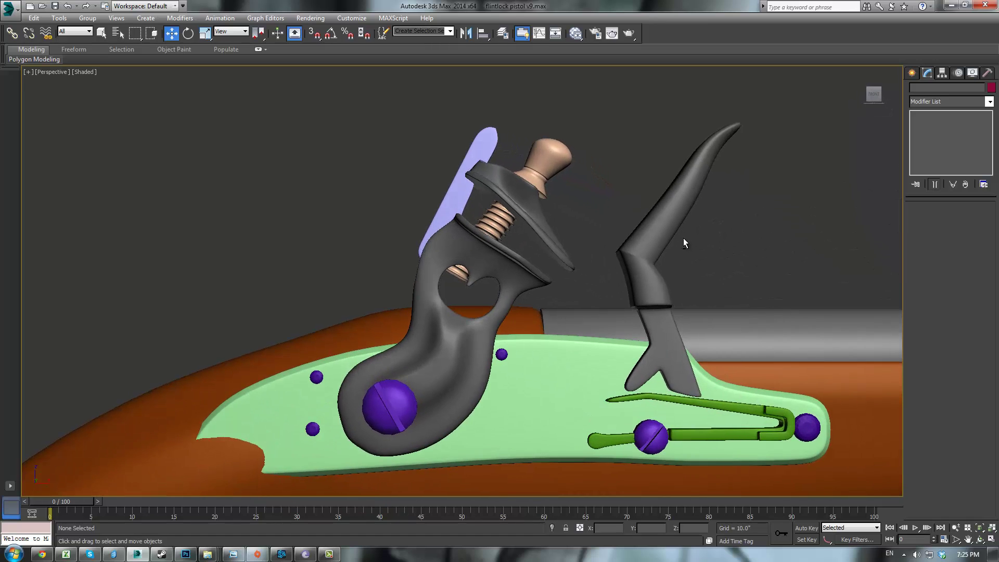
pyautogui.scroll(3, 681, 236)
pyautogui.scroll(4, 678, 234)
pyautogui.moveTo(676, 375); pyautogui.dragTo(682, 210, button='middle')
pyautogui.scroll(-2, 682, 210)
pyautogui.click(648, 238)
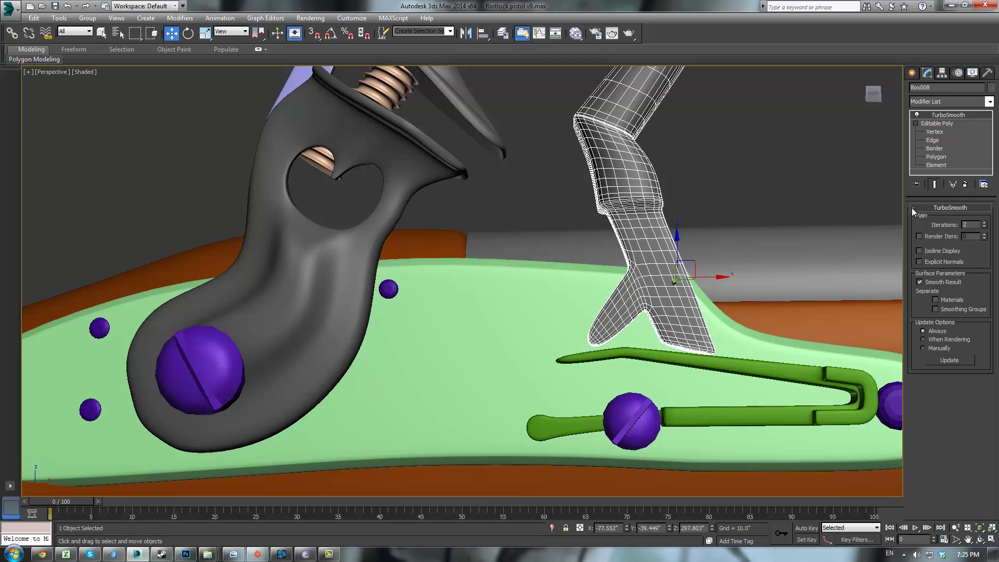
pyautogui.click(937, 125)
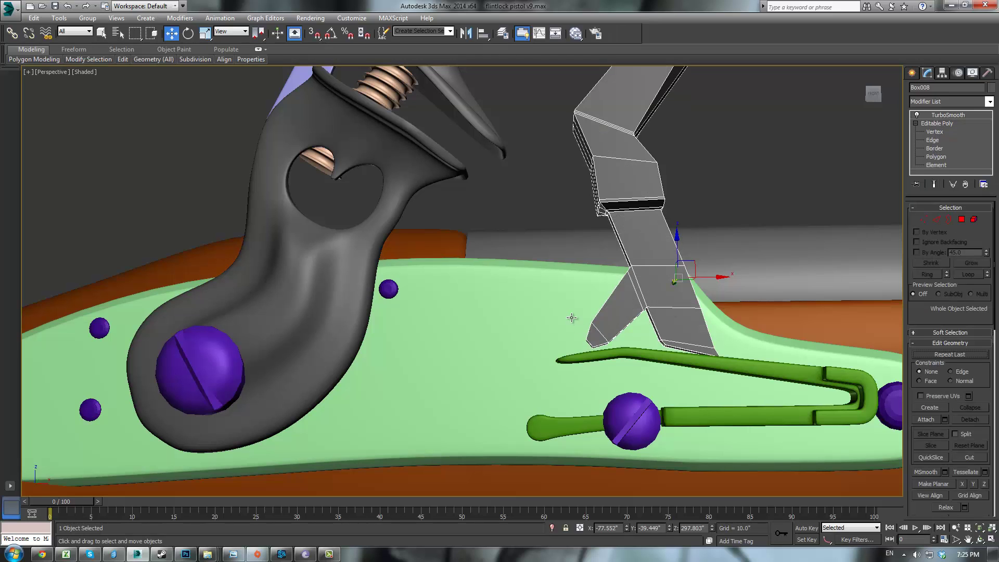
pyautogui.press('1')
pyautogui.moveTo(558, 308); pyautogui.dragTo(617, 363)
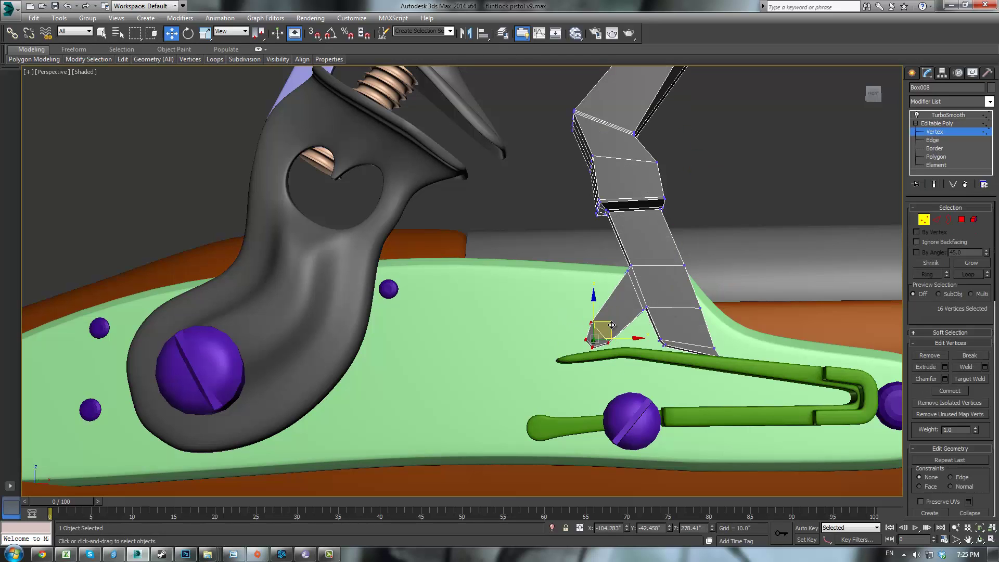
pyautogui.moveTo(612, 326); pyautogui.dragTo(613, 331)
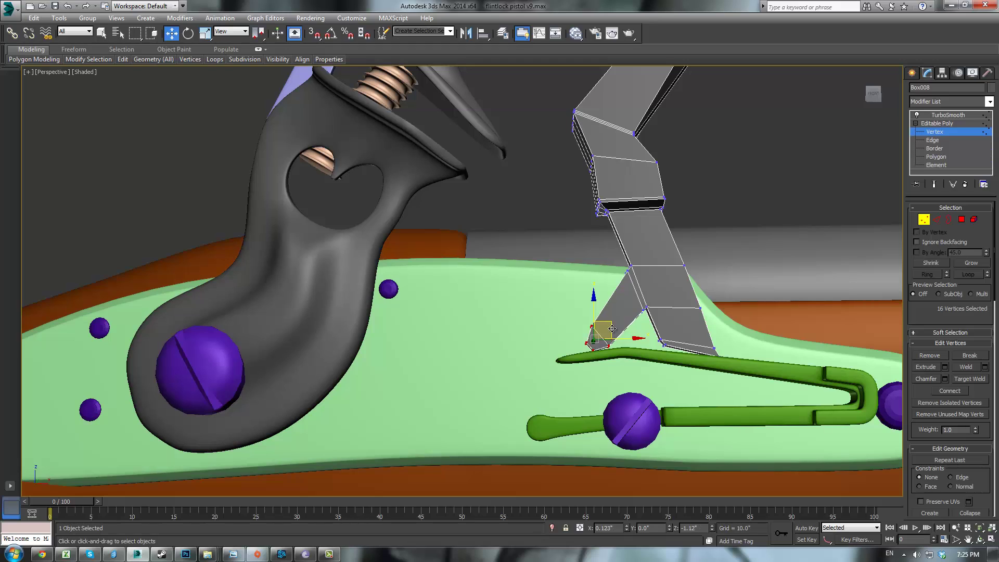
# - Return to the frizzen's TurboSmooth level, deselect it and check the lock assembly from the side and at an angle
pyautogui.click(956, 116)
pyautogui.click(806, 185)
pyautogui.scroll(-6, 798, 191)
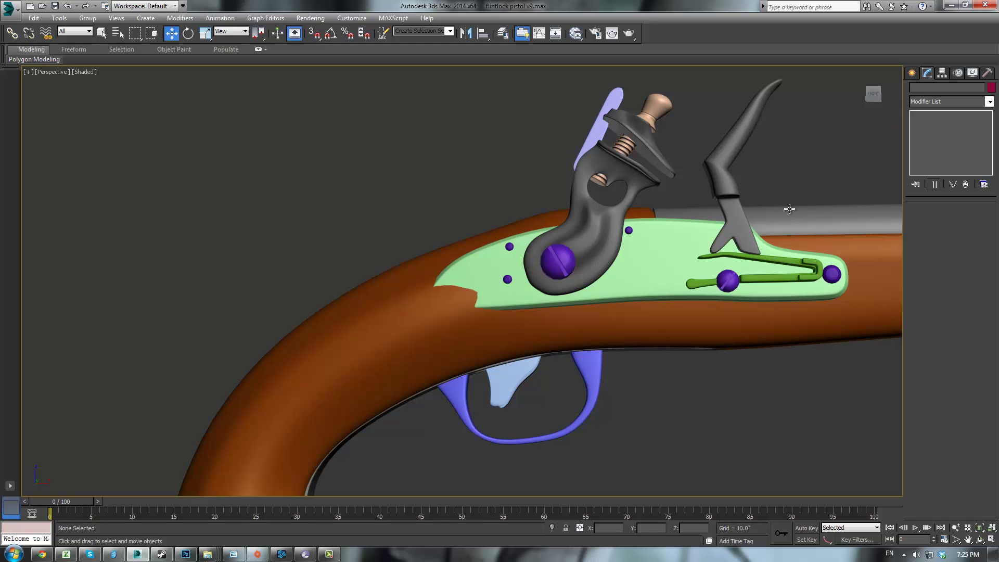
pyautogui.moveTo(747, 172); pyautogui.dragTo(674, 170, button='middle')
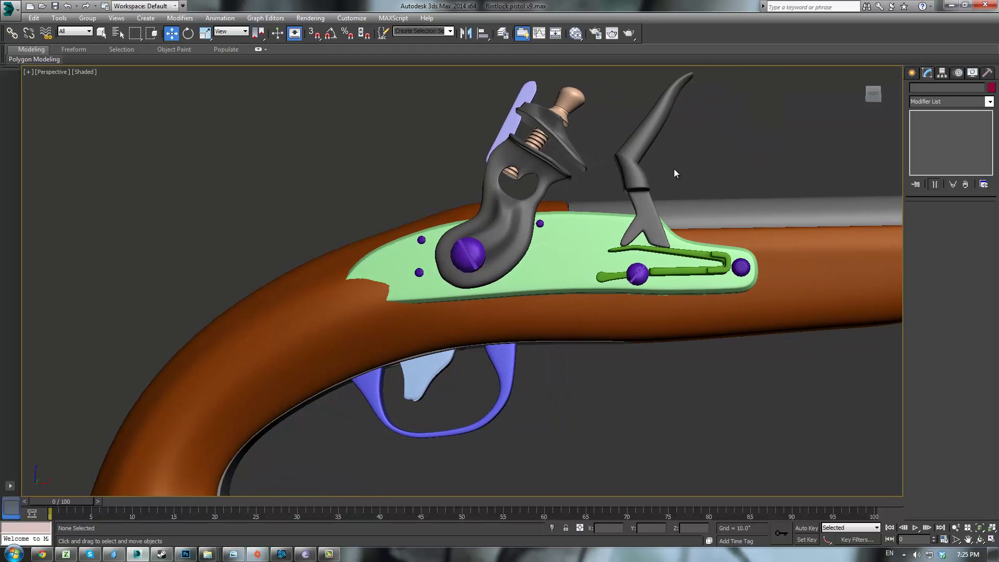
pyautogui.scroll(-4, 728, 195)
pyautogui.moveTo(736, 198); pyautogui.dragTo(760, 203, button='middle')
pyautogui.scroll(3, 760, 202)
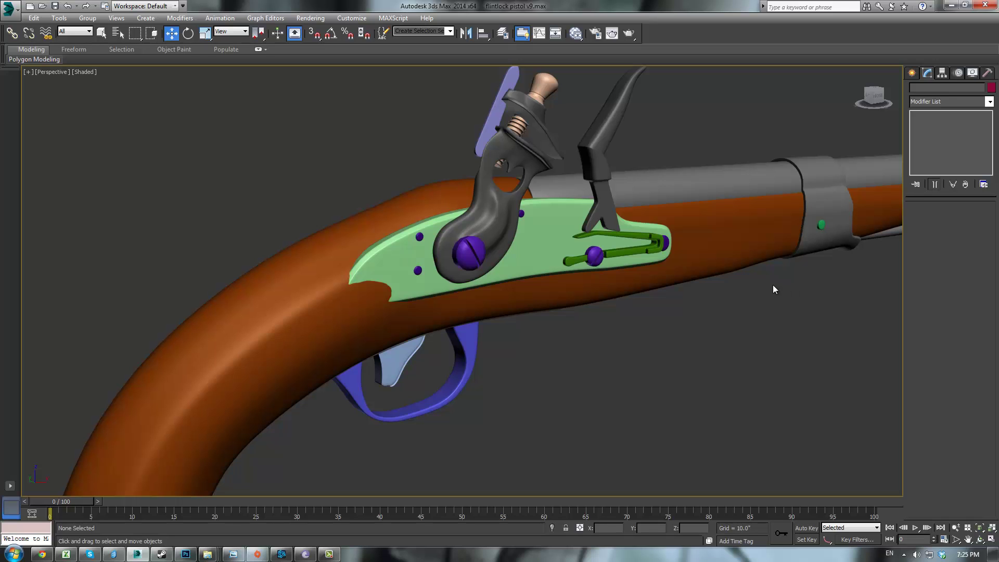
# - Bring up the reference photo pistol-US-1819-52372a.jpg, examine the lock area around the frizzen and pan, and move the photo away again
pyautogui.moveTo(998, 61); pyautogui.dragTo(666, 92)
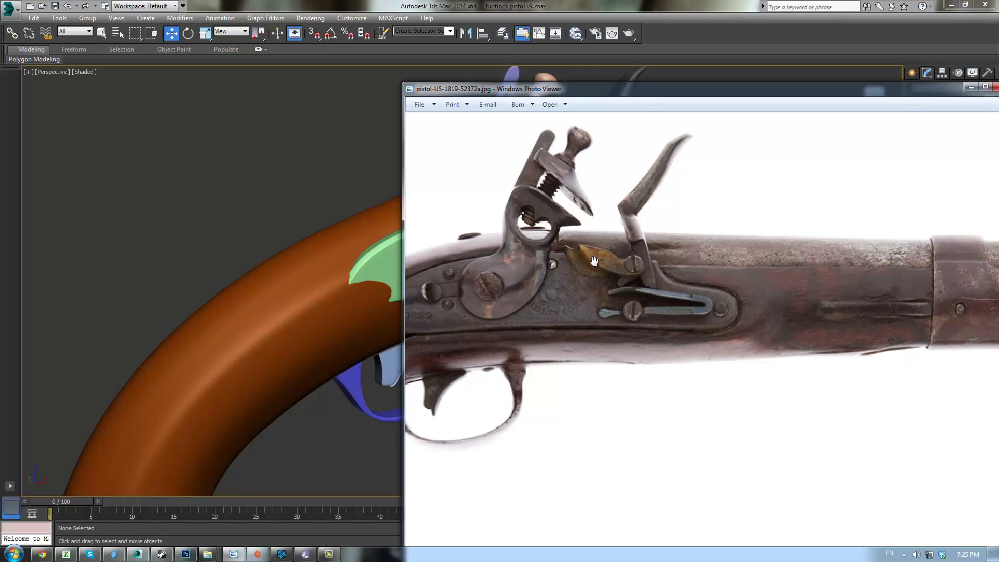
pyautogui.moveTo(577, 285); pyautogui.dragTo(654, 272)
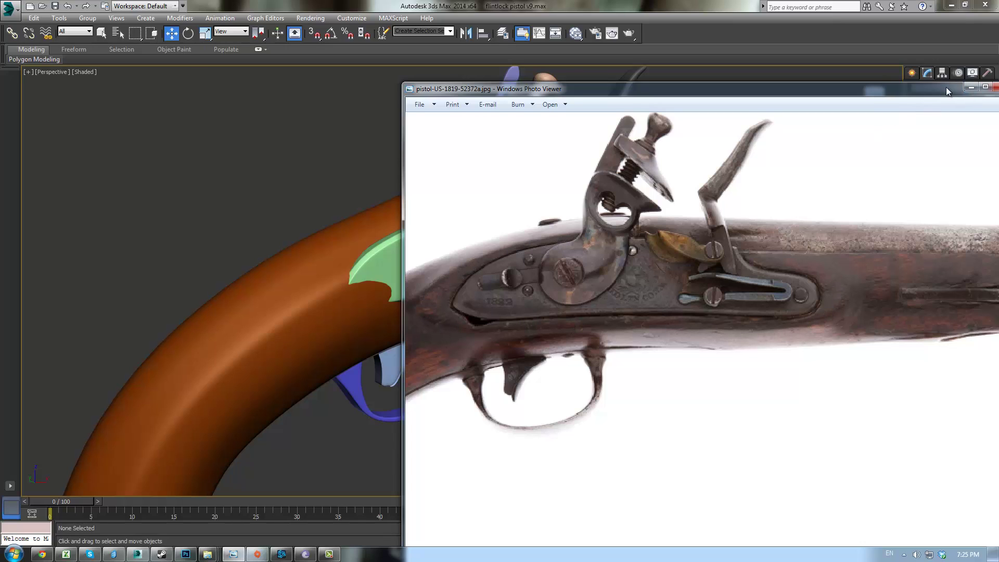
pyautogui.moveTo(947, 87); pyautogui.dragTo(998, 116)
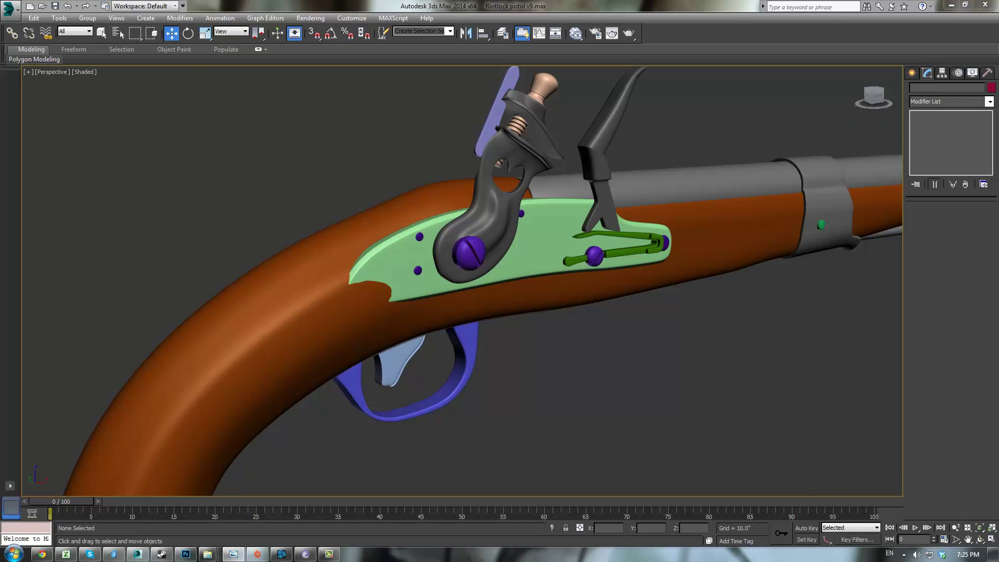